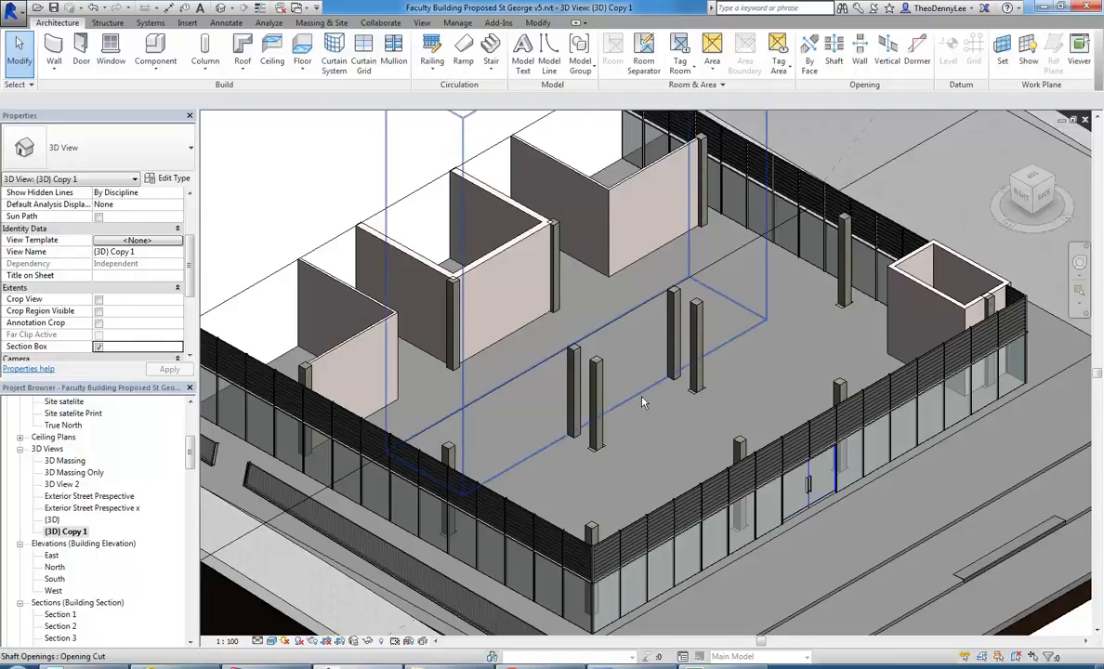
Switch to Netop Vision Pro and add the SGC110-16 workstation to the selected student computers.
click(615, 322)
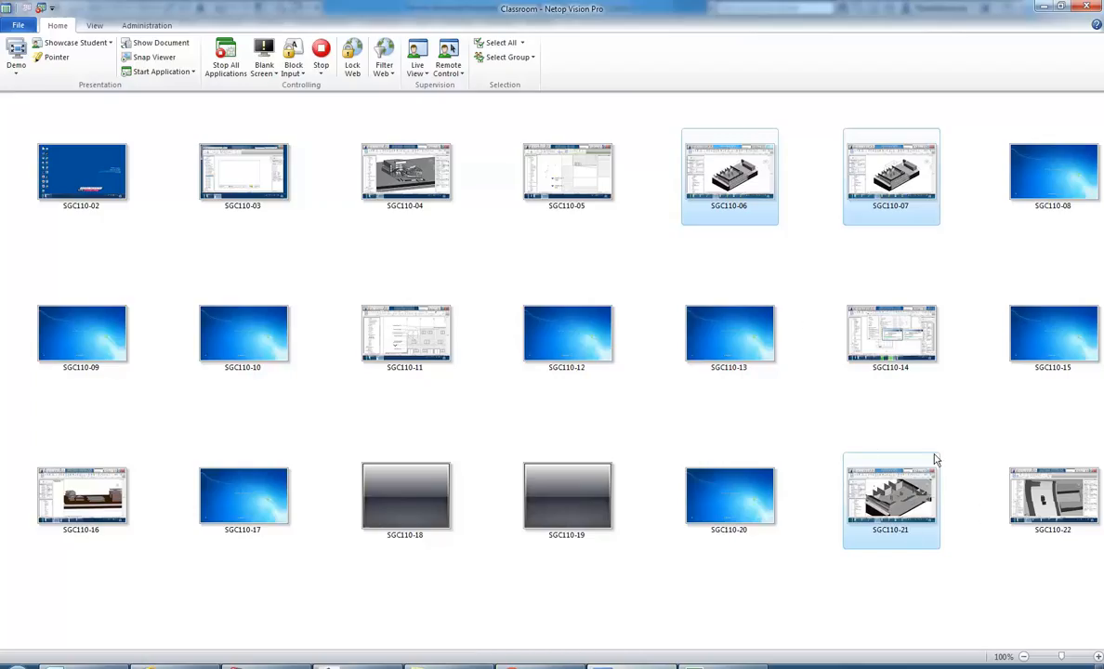
ctrl+click(74, 460)
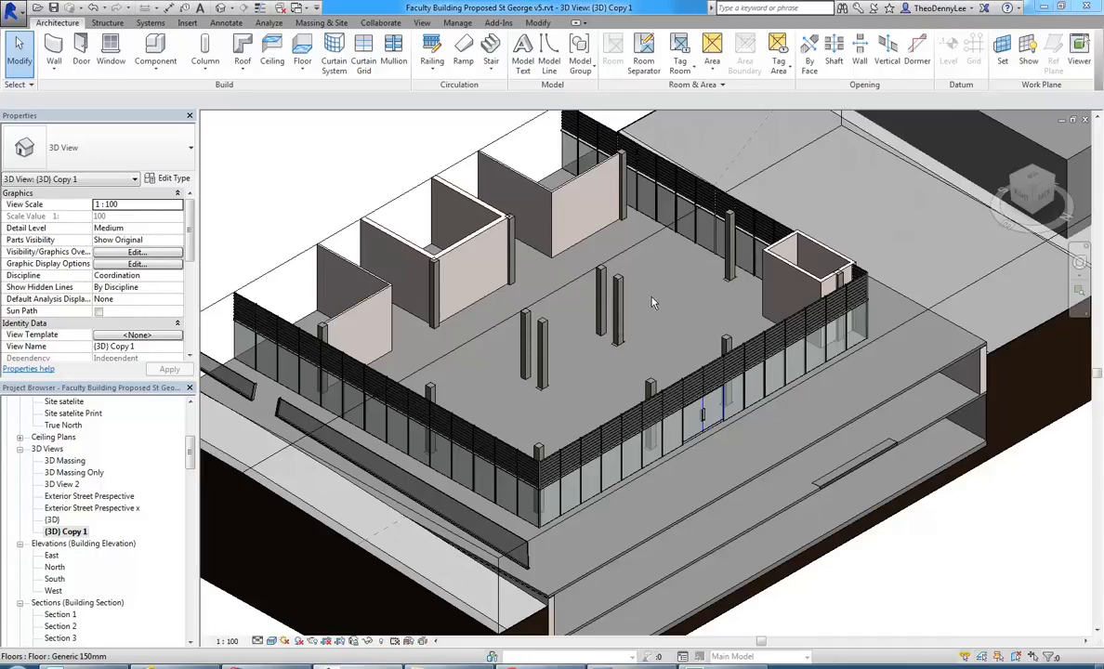
Return to the Revit model and hide the section box element in the 3D view.
middle_drag(652, 298, 646, 313)
scroll(441, 255, down, 1)
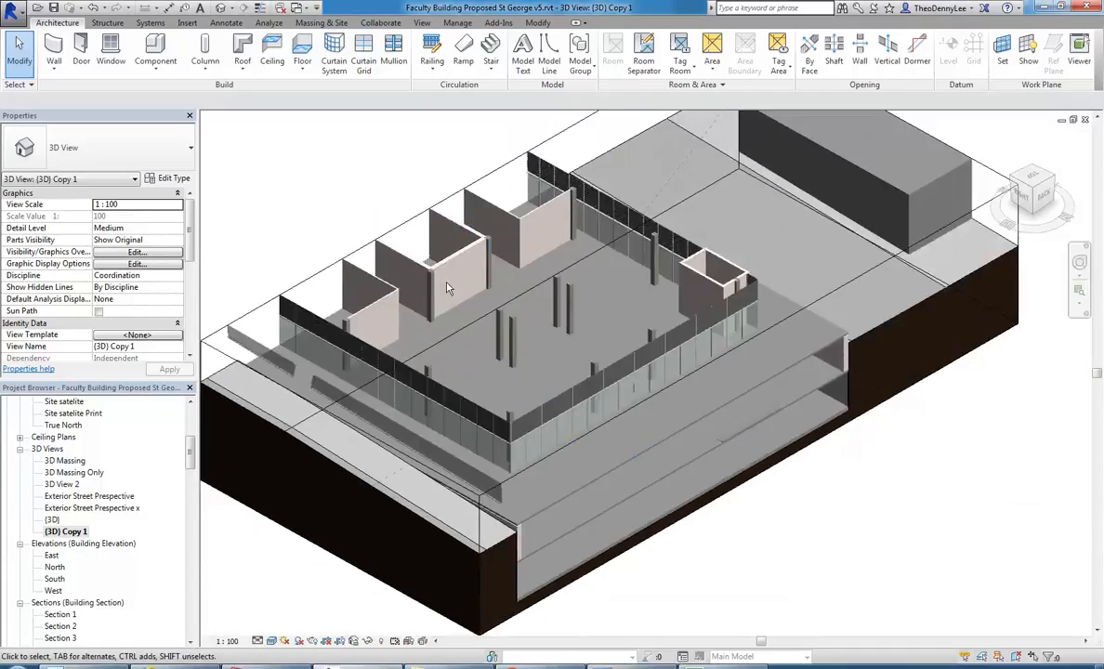
click(841, 296)
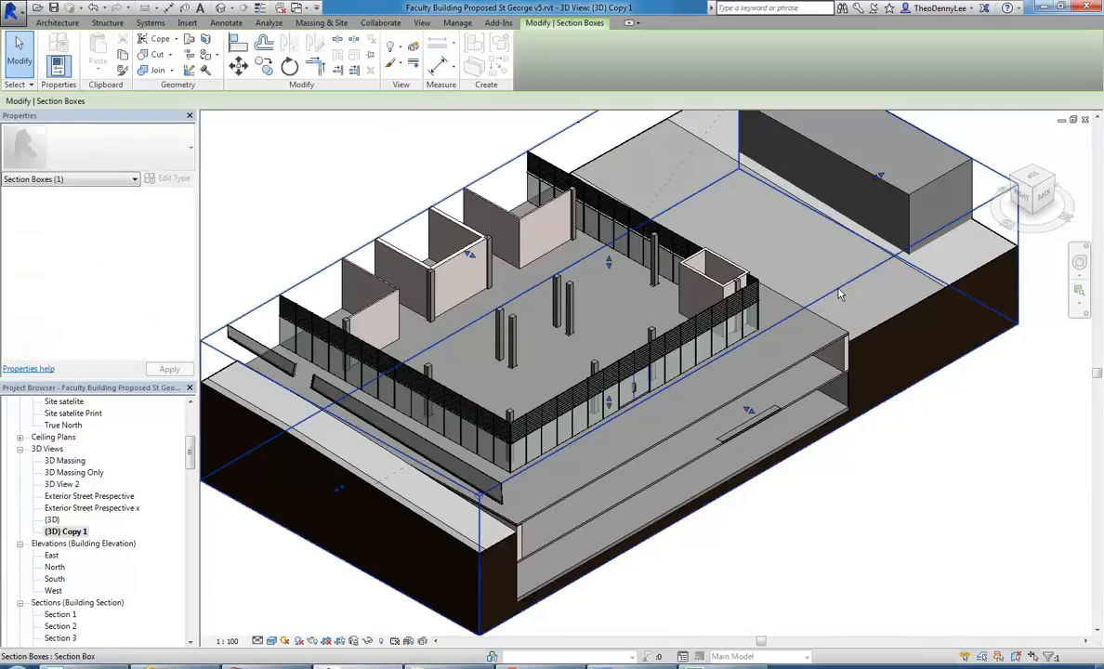
right_click(840, 292)
mouse_move(890, 354)
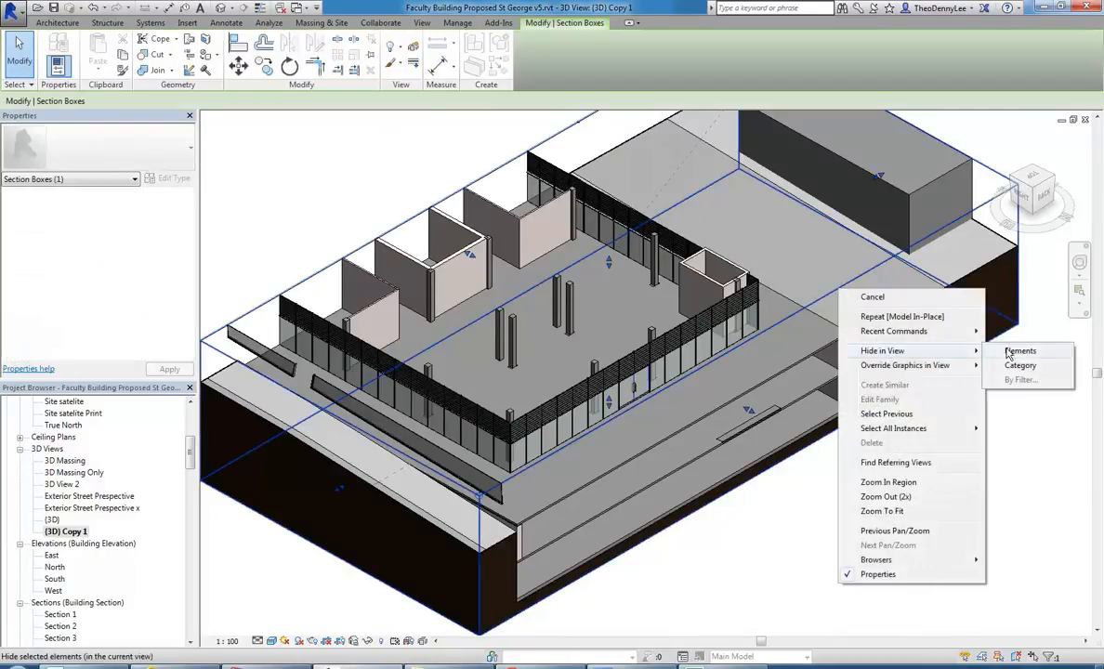
click(1013, 350)
Examine the family categories offered for an in-place model in an enlarged category dialog, then cancel without creating one.
middle_drag(608, 333, 621, 338)
scroll(493, 335, up, 3)
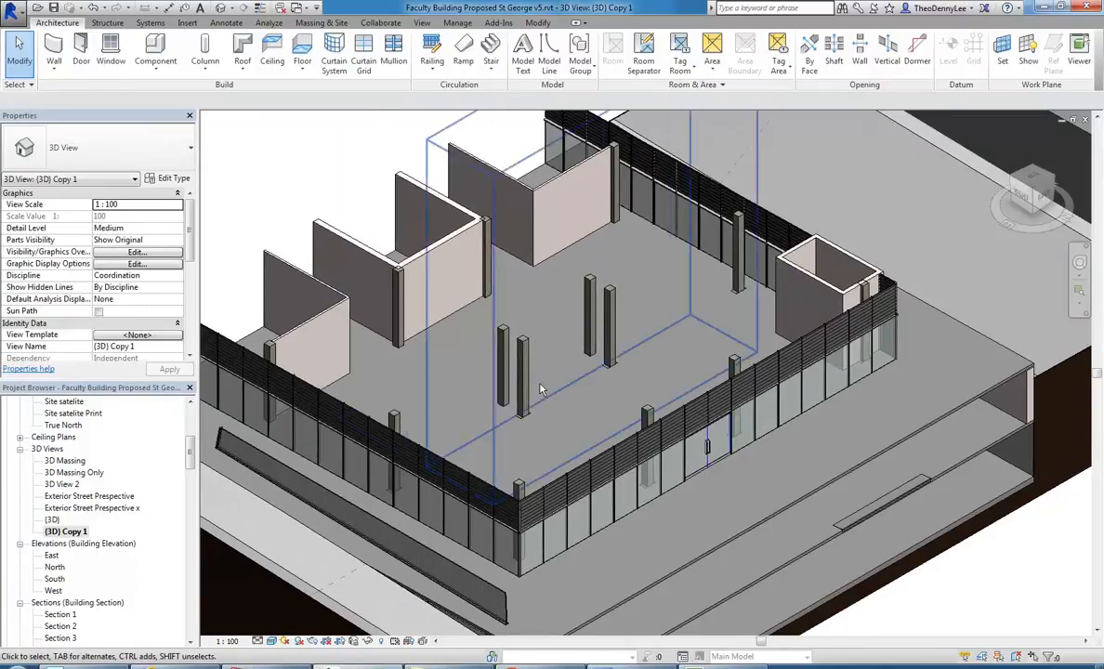
shift+middle_drag(515, 372, 502, 391)
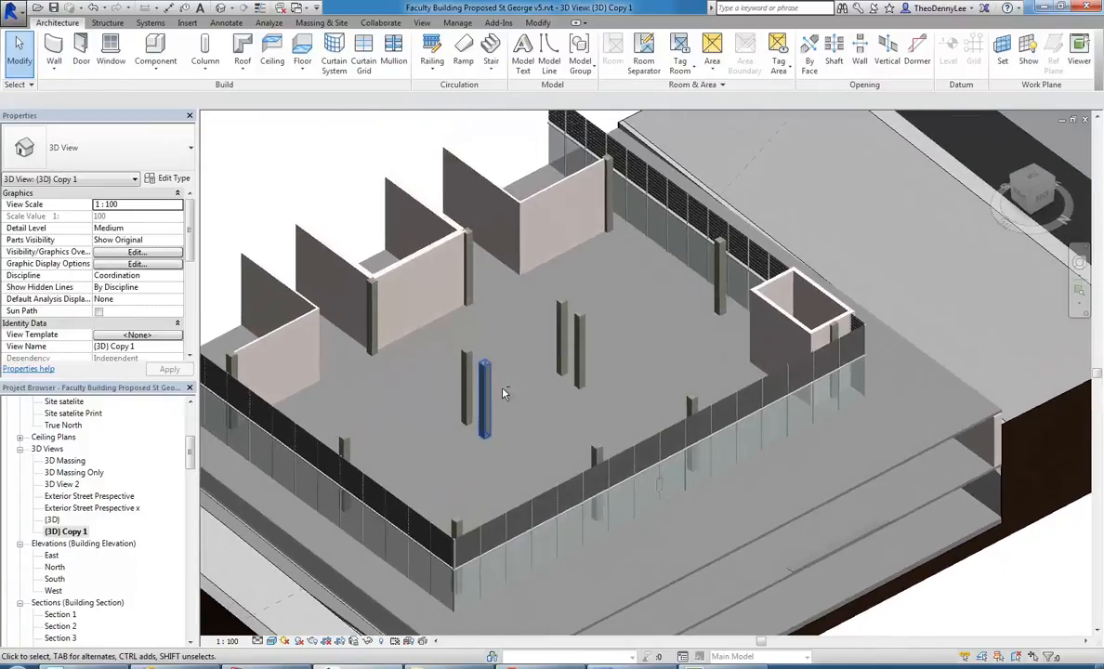
scroll(511, 389, up, 3)
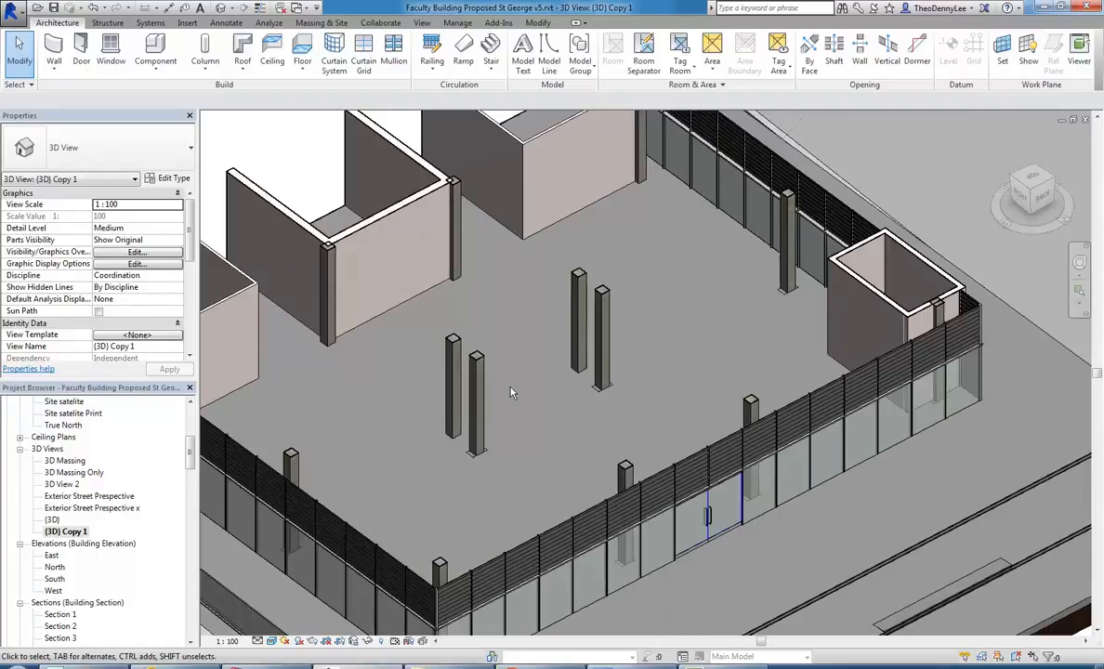
scroll(510, 392, up, 1)
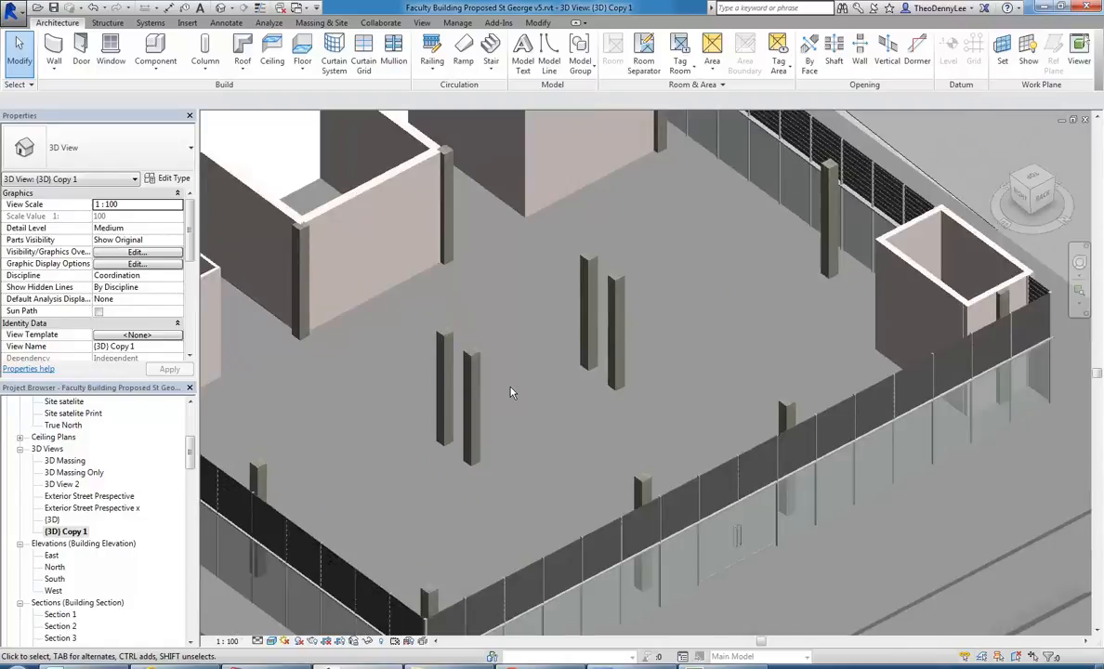
click(156, 70)
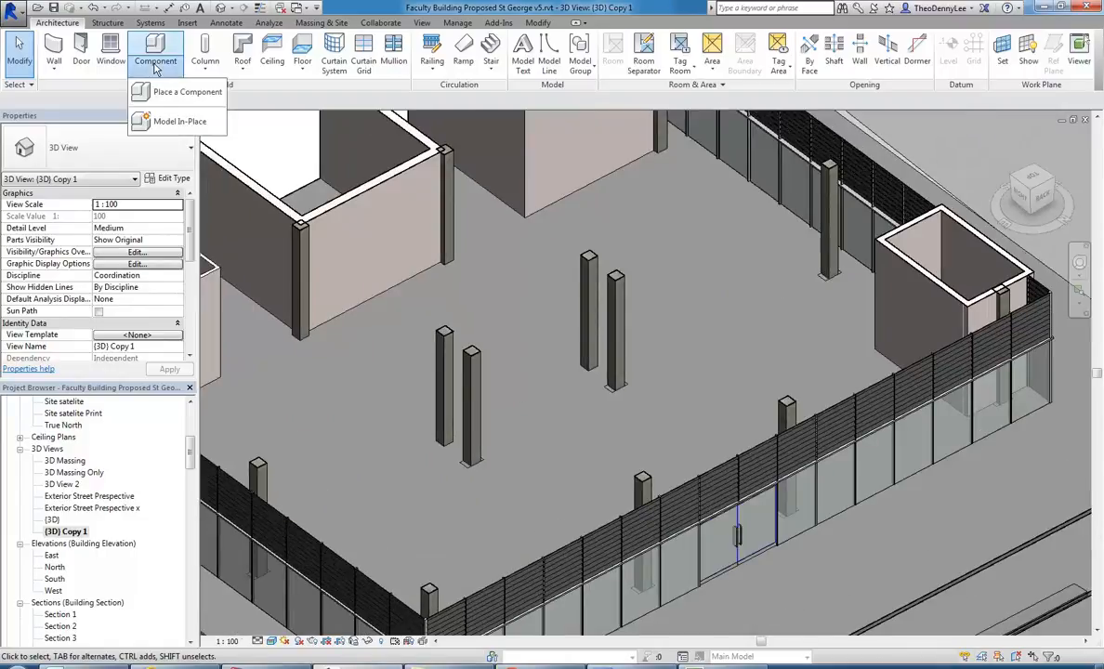
click(163, 122)
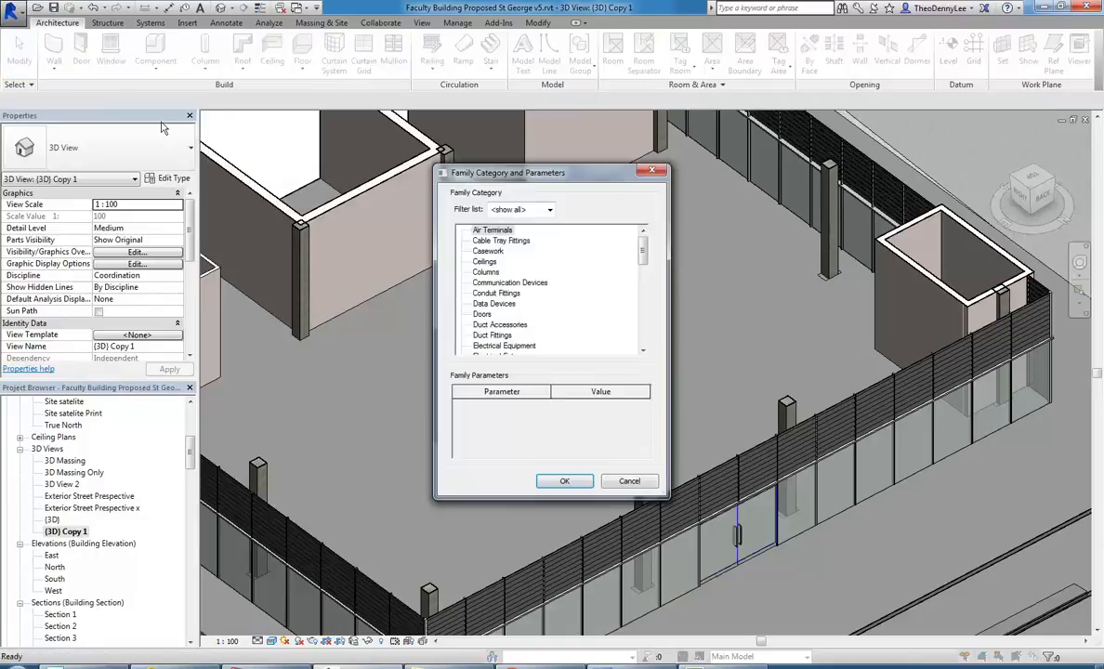
mouse_move(642, 253)
mouse_down()
mouse_move(648, 279)
mouse_move(644, 247)
mouse_up()
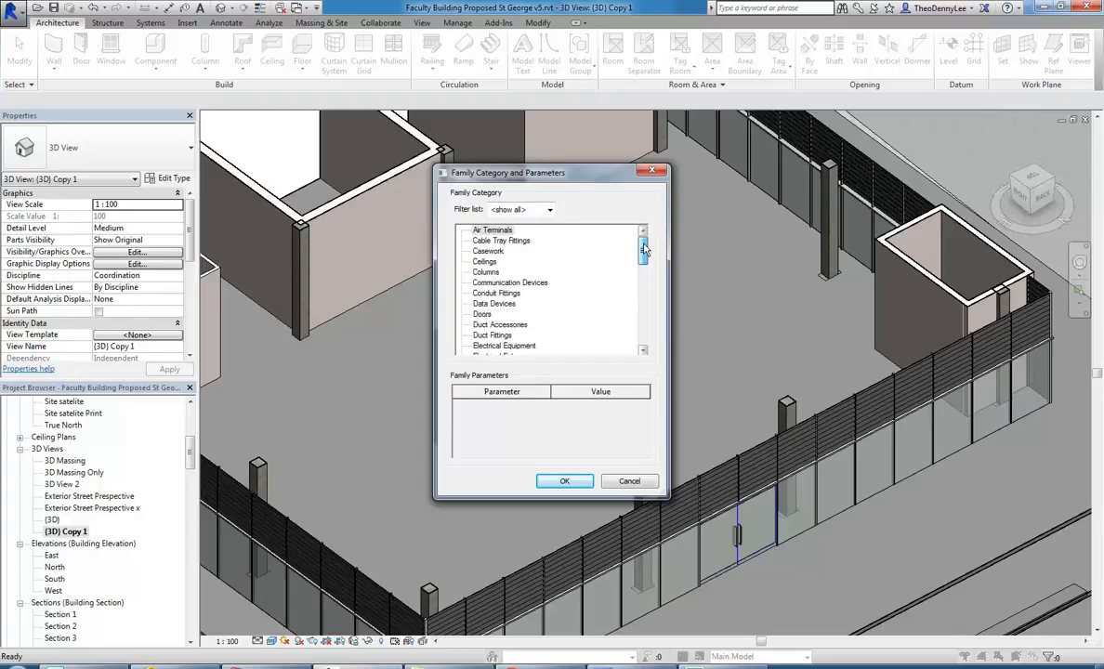
click(488, 251)
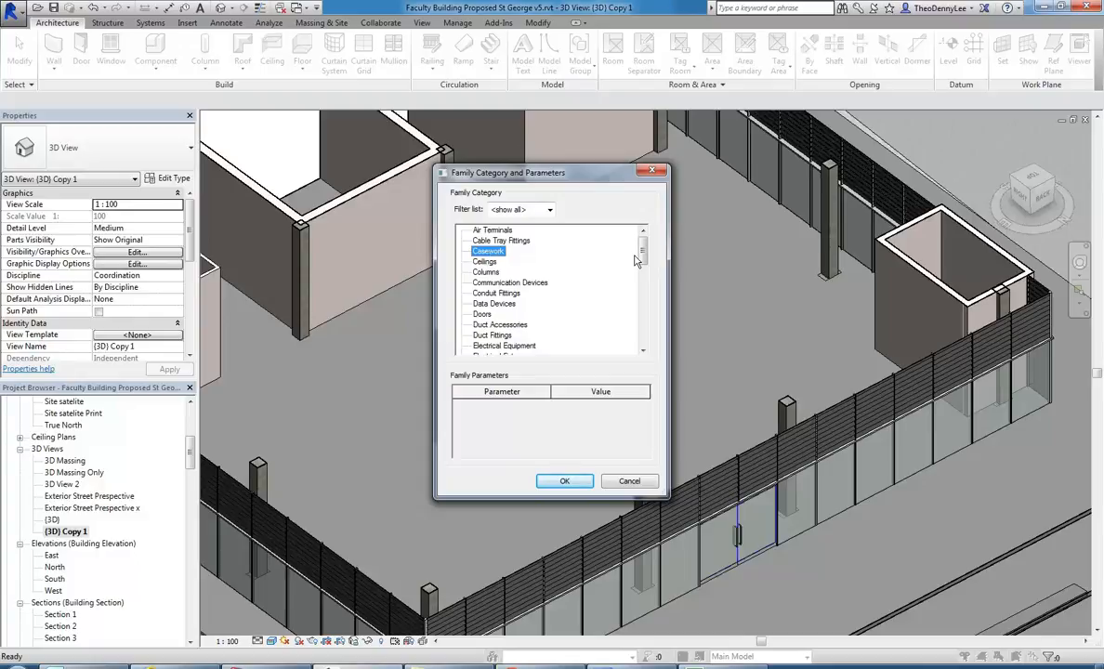
drag(544, 175, 505, 146)
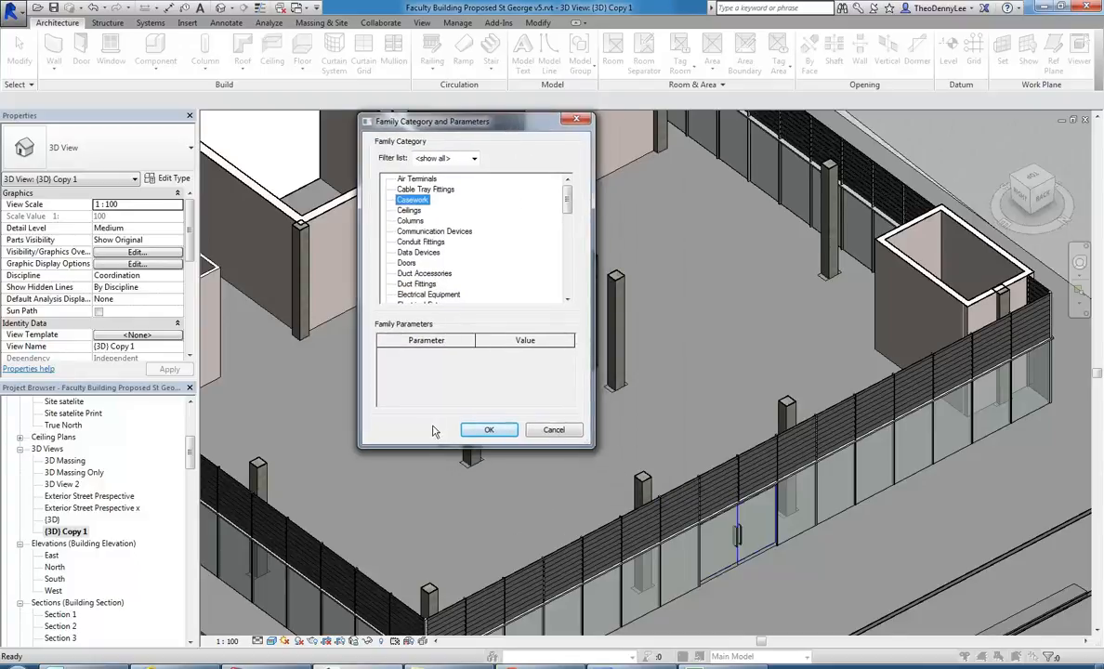
drag(449, 449, 448, 581)
drag(566, 300, 571, 258)
click(410, 210)
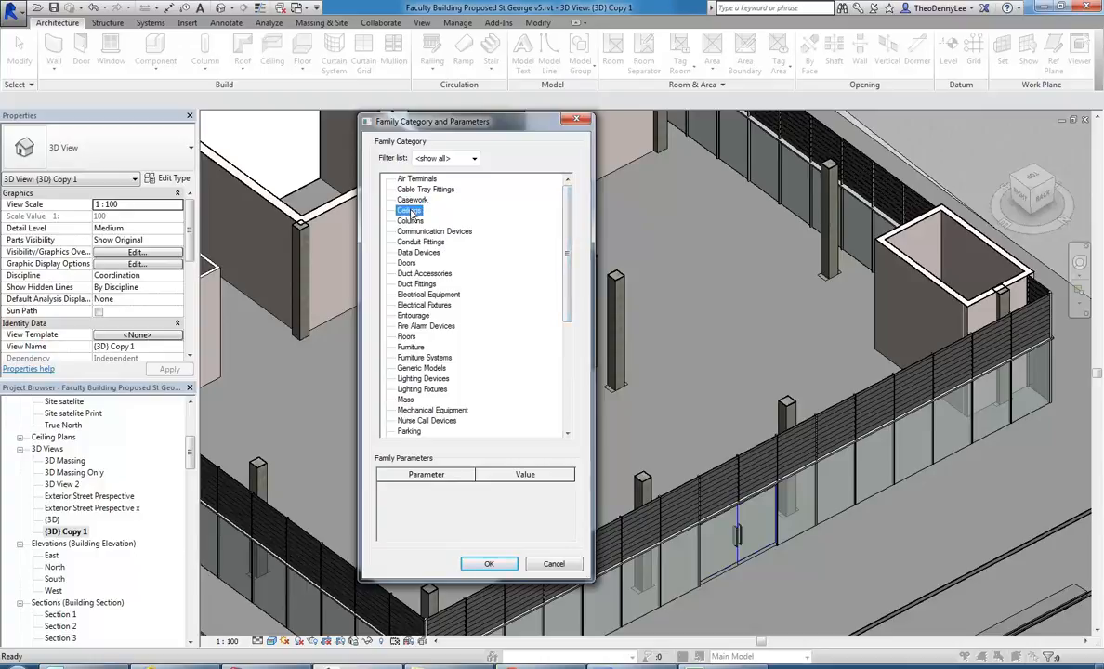
click(553, 563)
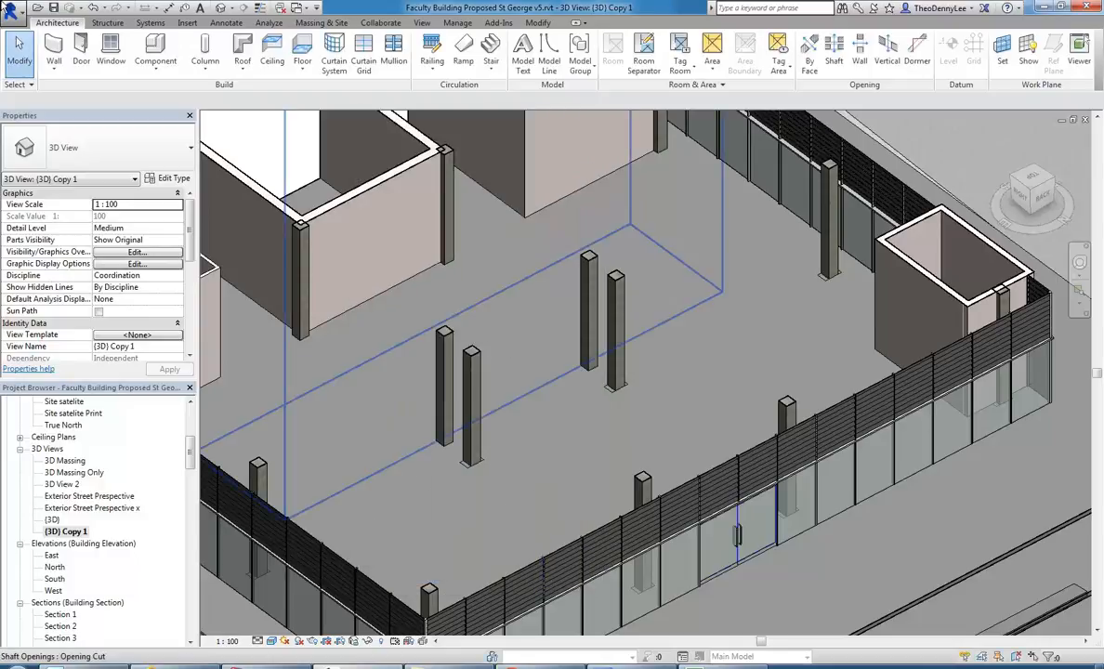
Examine the template files offered for a new family as a list, then cancel without choosing one.
click(7, 7)
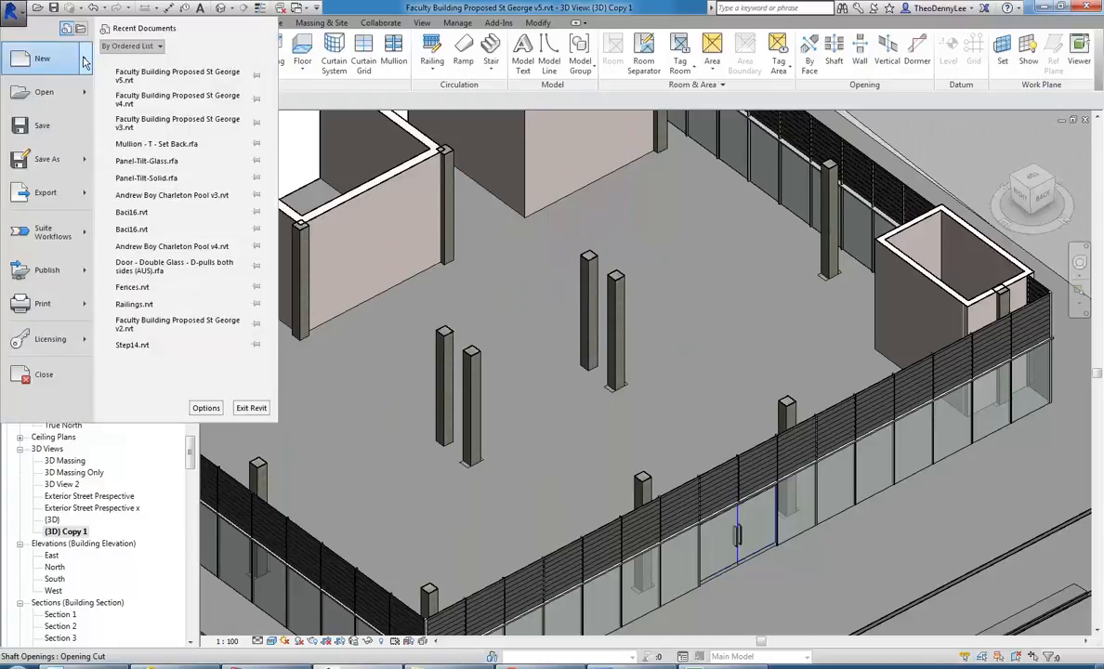
mouse_move(85, 61)
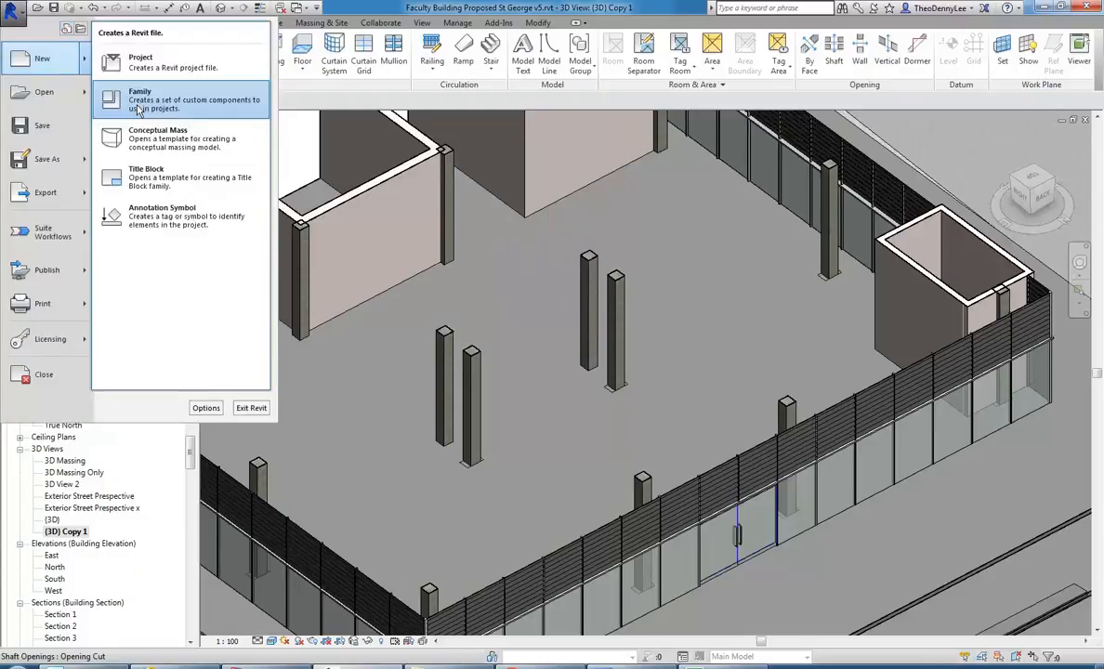
click(138, 110)
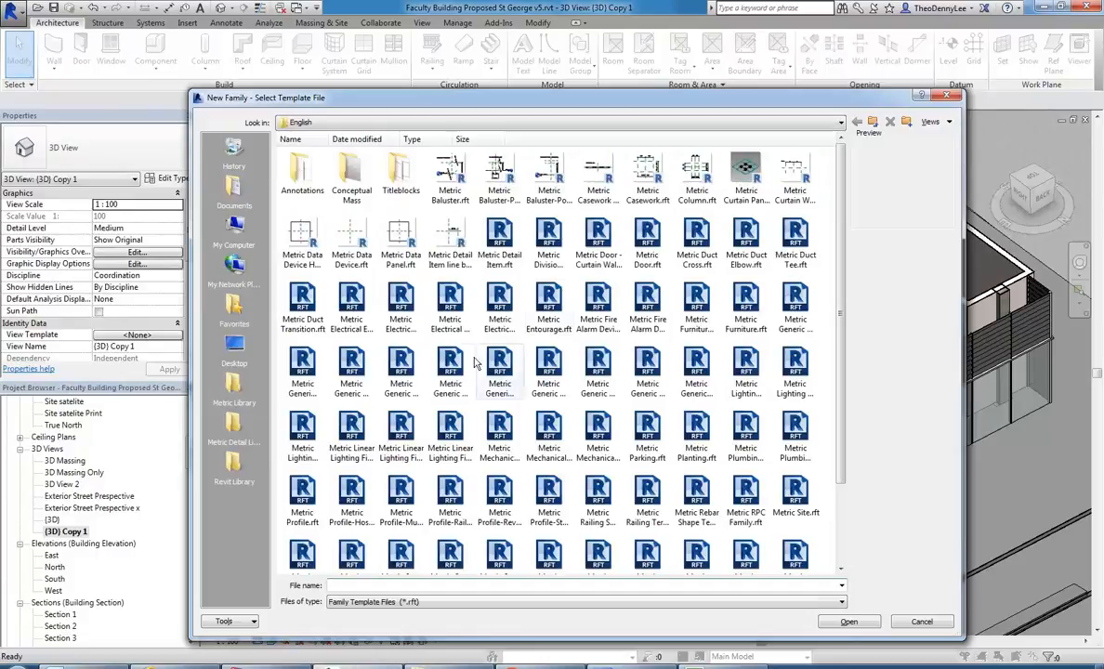
click(937, 122)
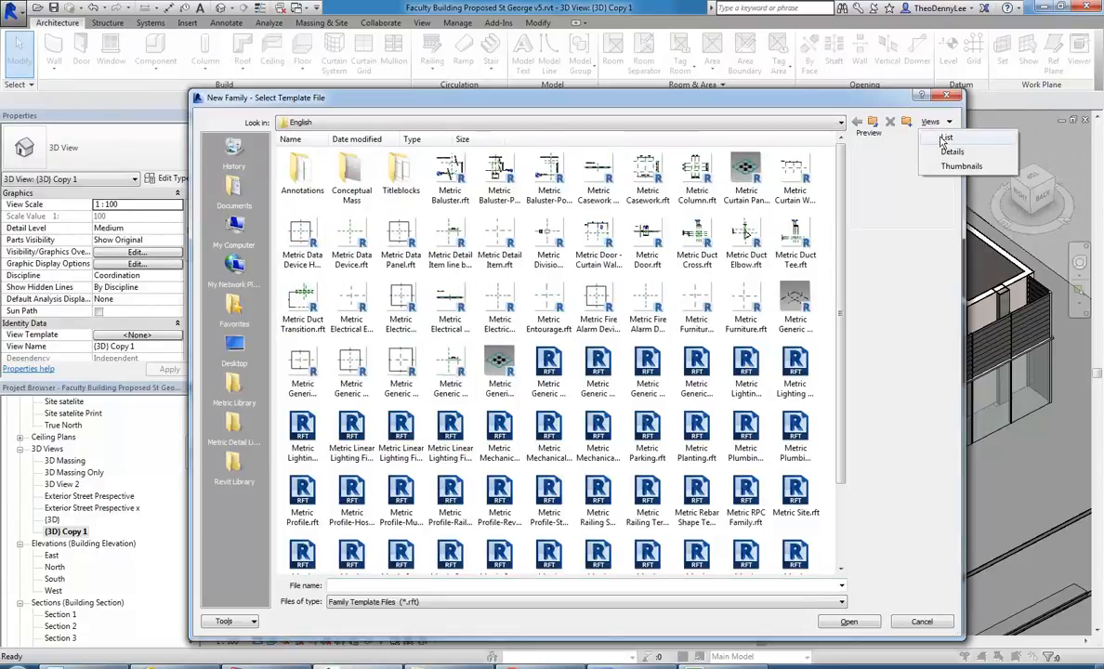
click(945, 138)
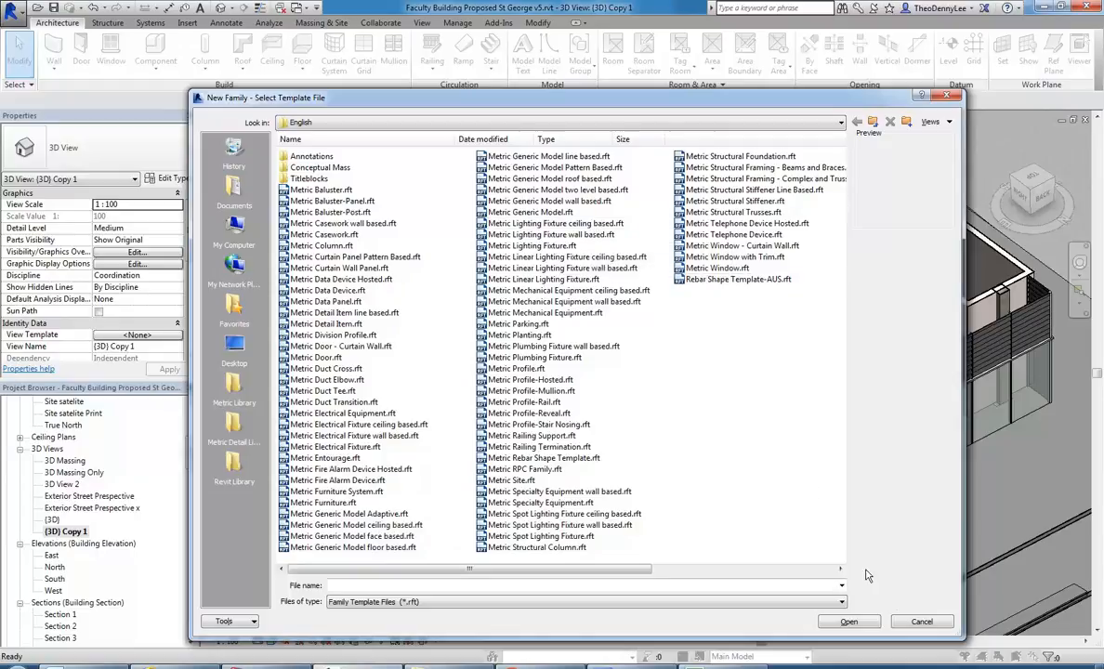
click(920, 620)
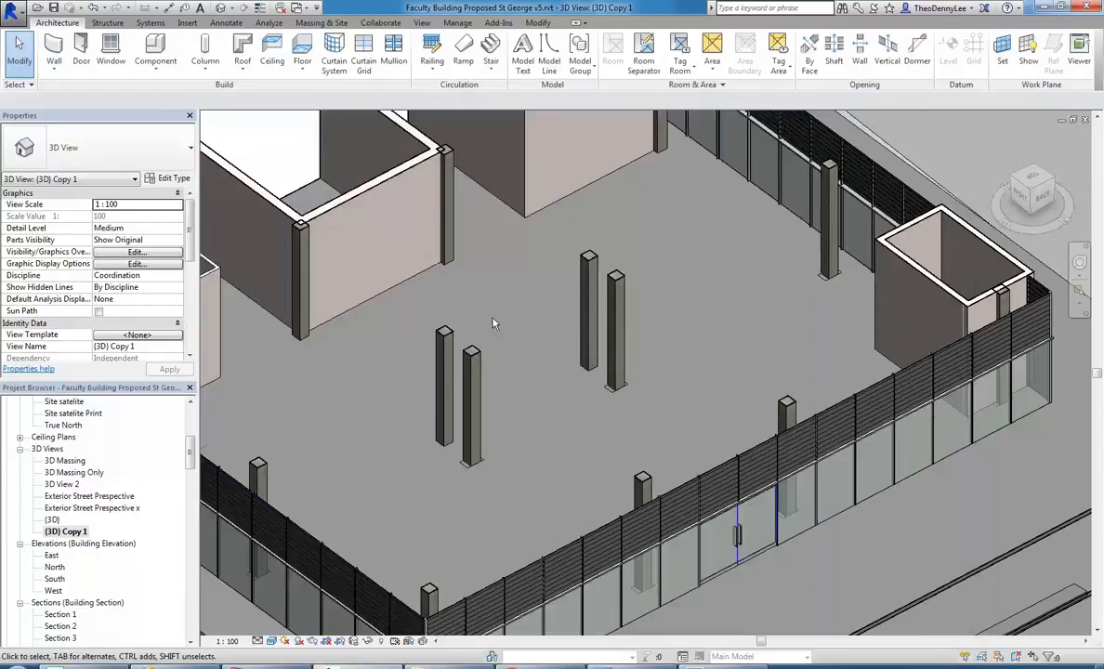
Start a new in-place model and review the Walls, Ceilings and Doors family categories.
click(154, 72)
click(172, 115)
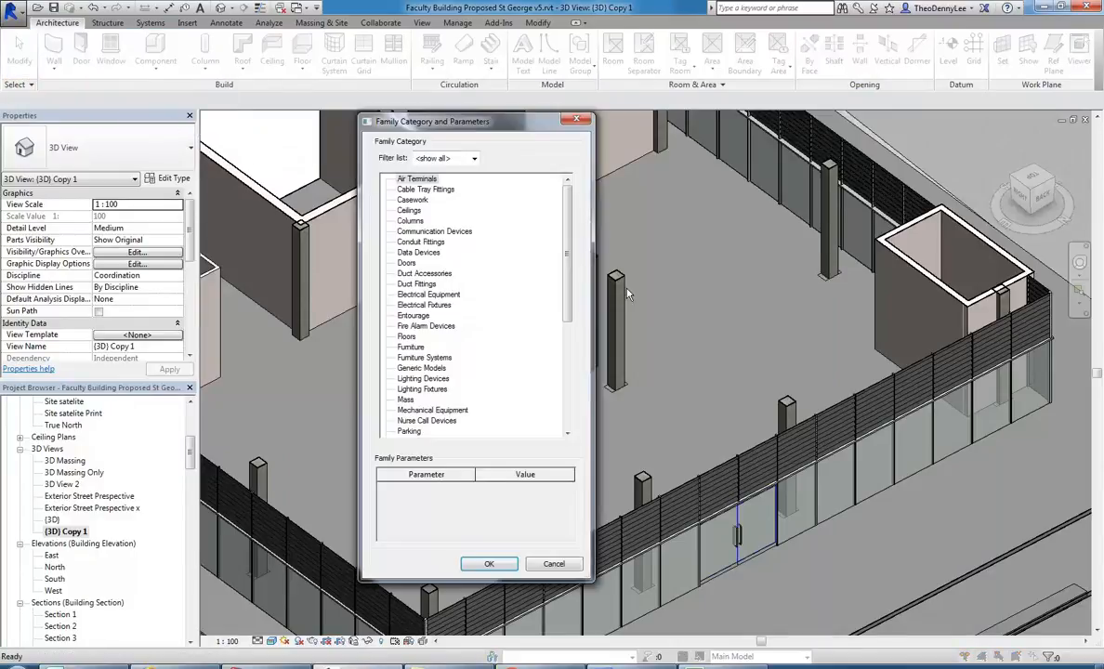
scroll(568, 227, down, 7)
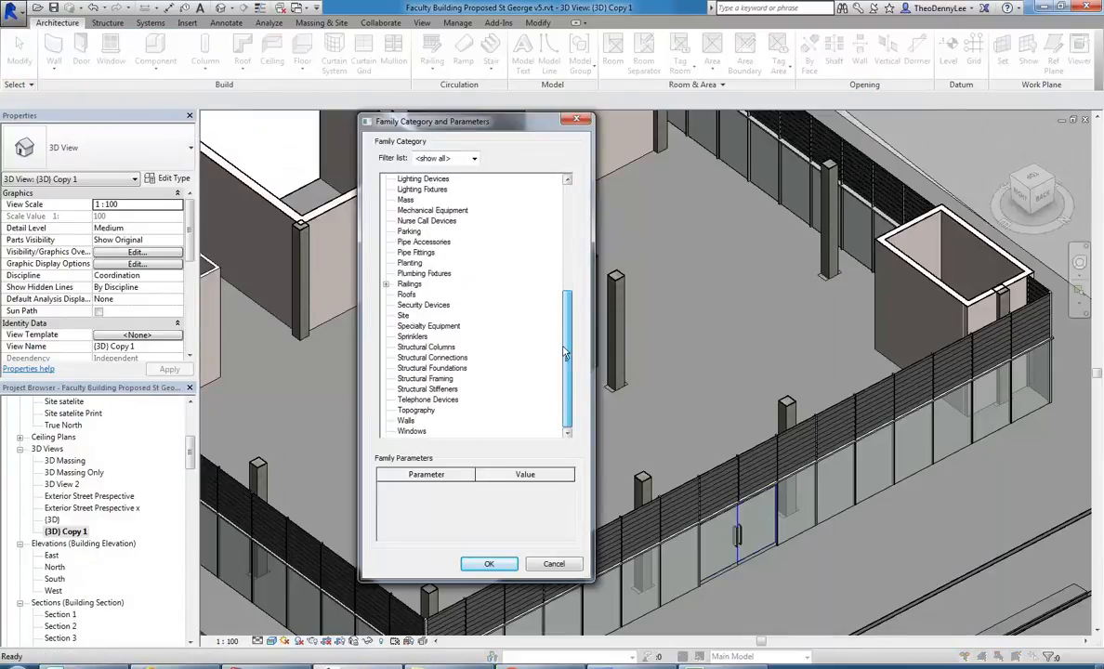
click(407, 421)
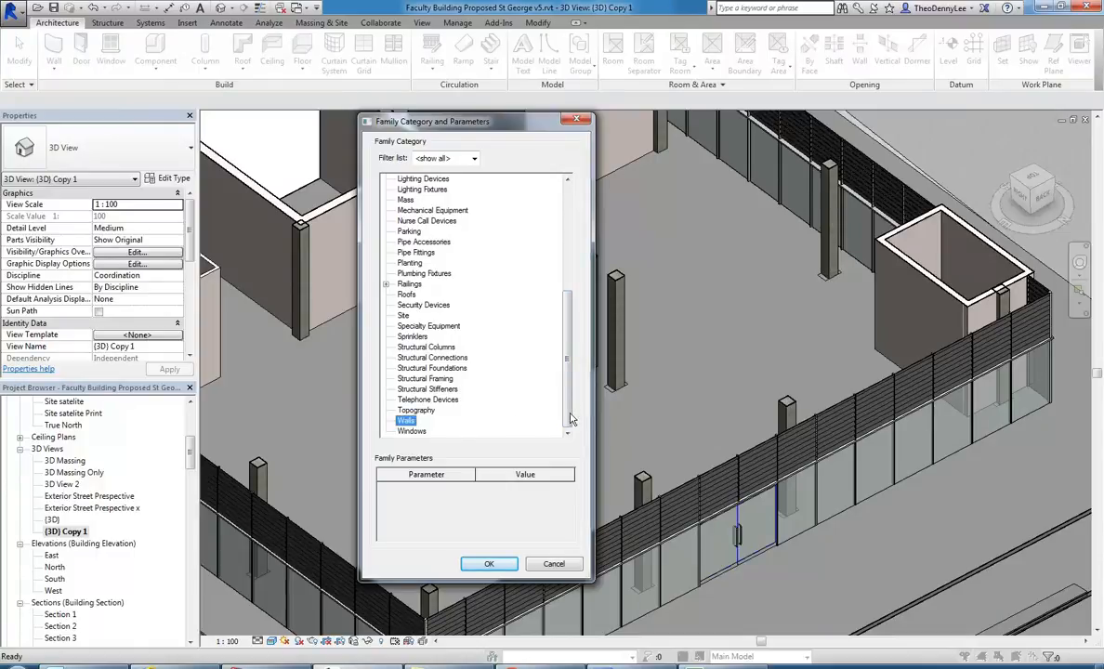
scroll(422, 244, up, 7)
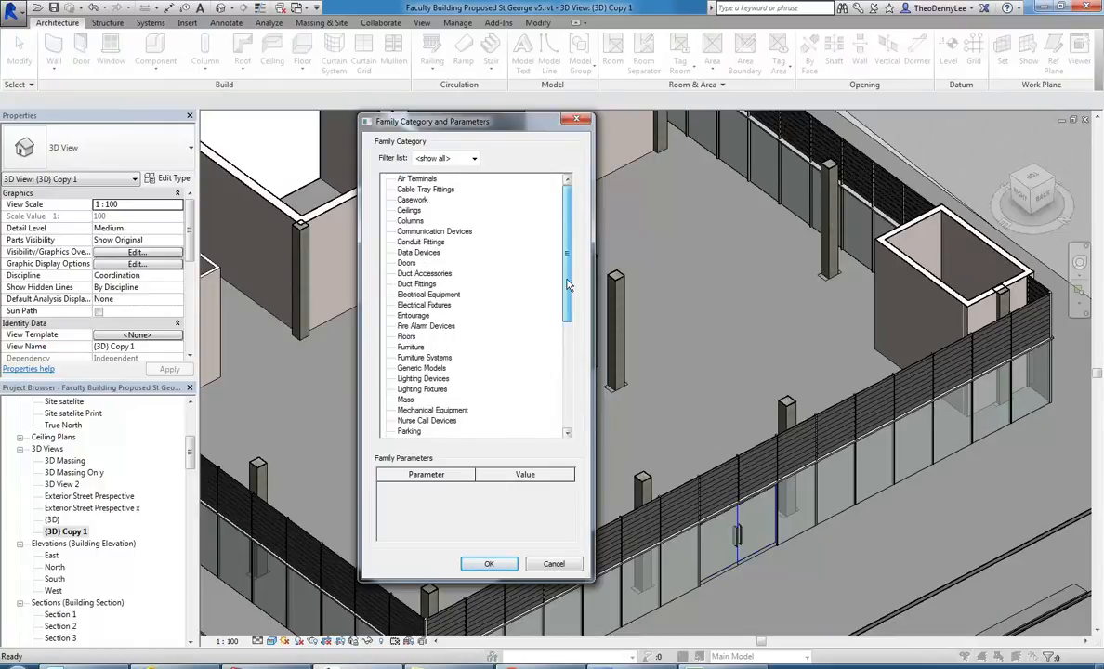
click(407, 210)
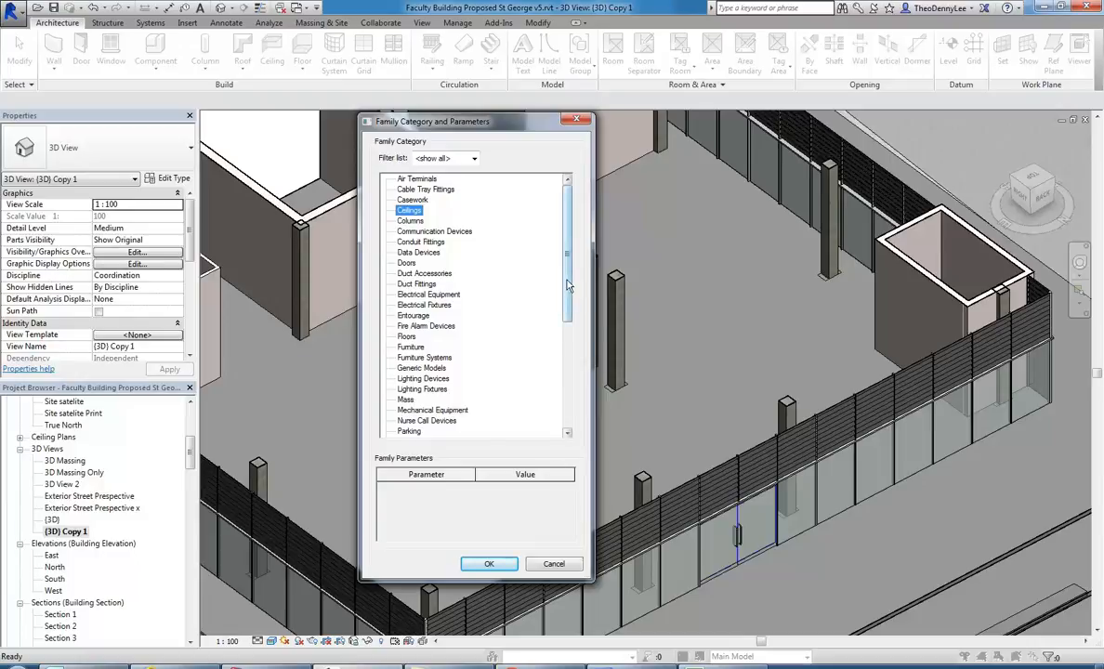
scroll(571, 287, down, 7)
click(406, 421)
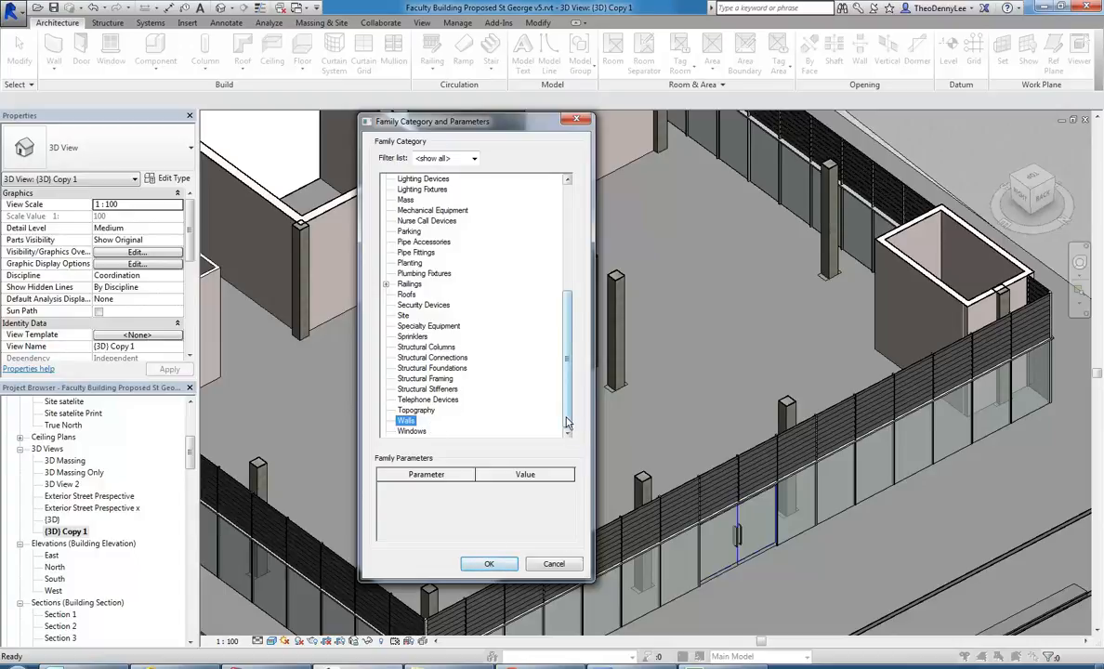
scroll(407, 267, up, 6)
click(407, 264)
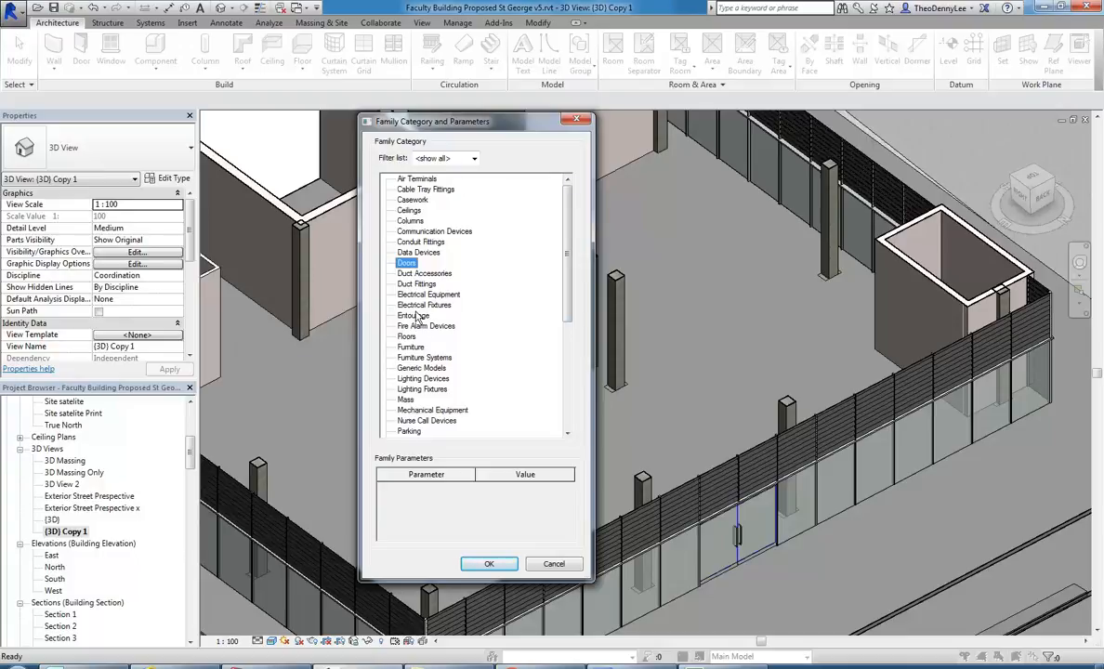
Compare the Furniture and Casework categories, then create the in-place model as Casework and confirm its name.
click(411, 347)
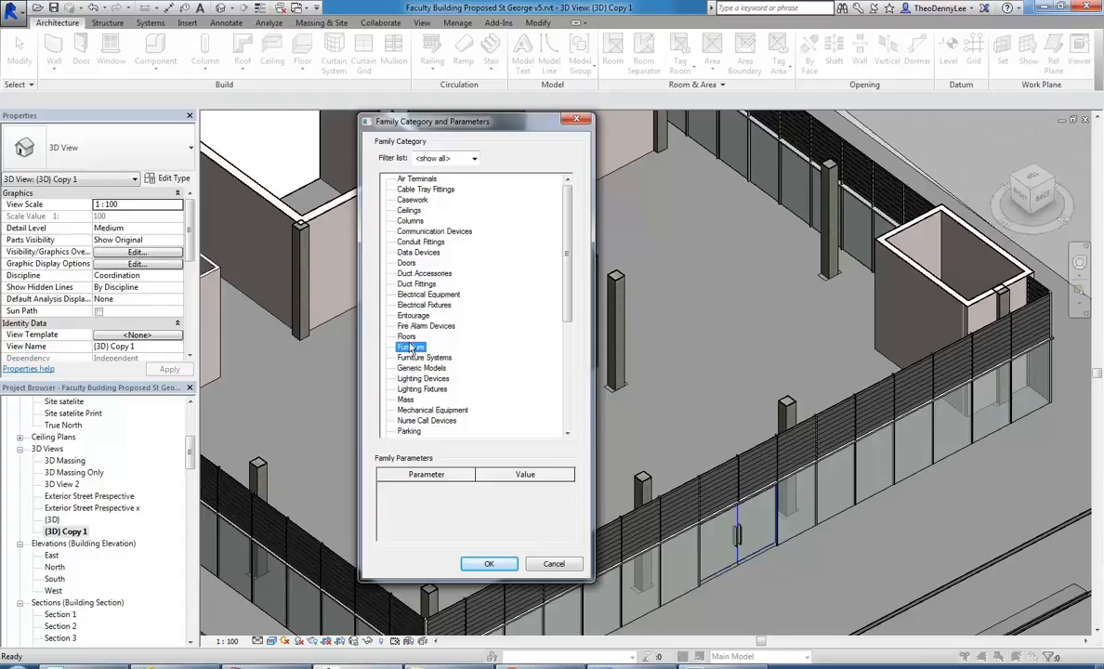
click(411, 200)
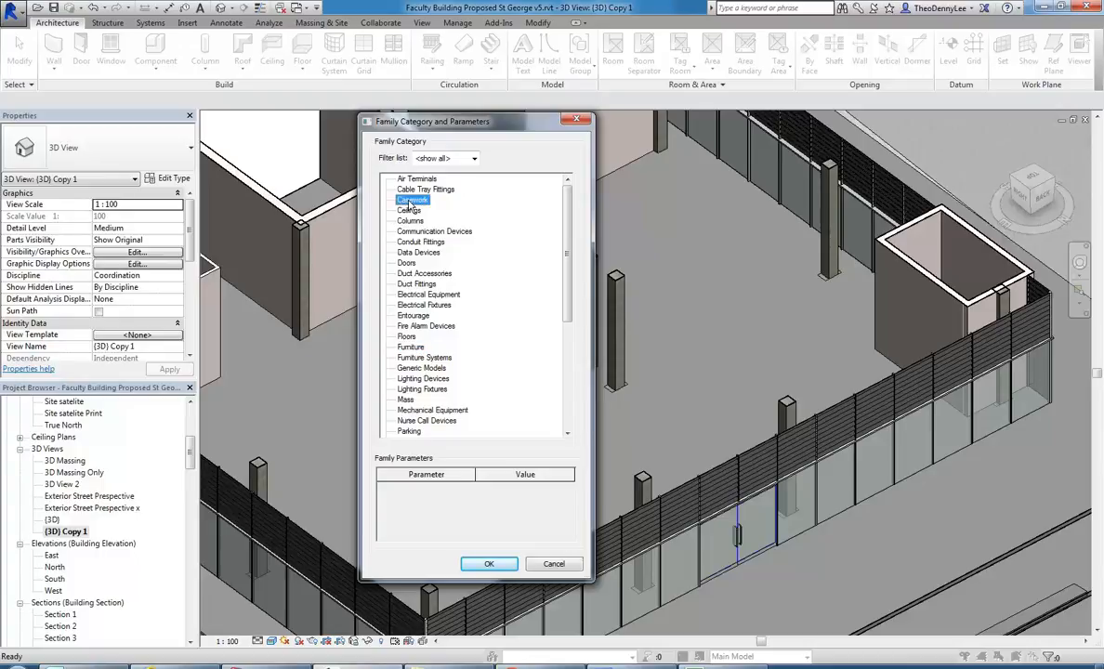
click(410, 347)
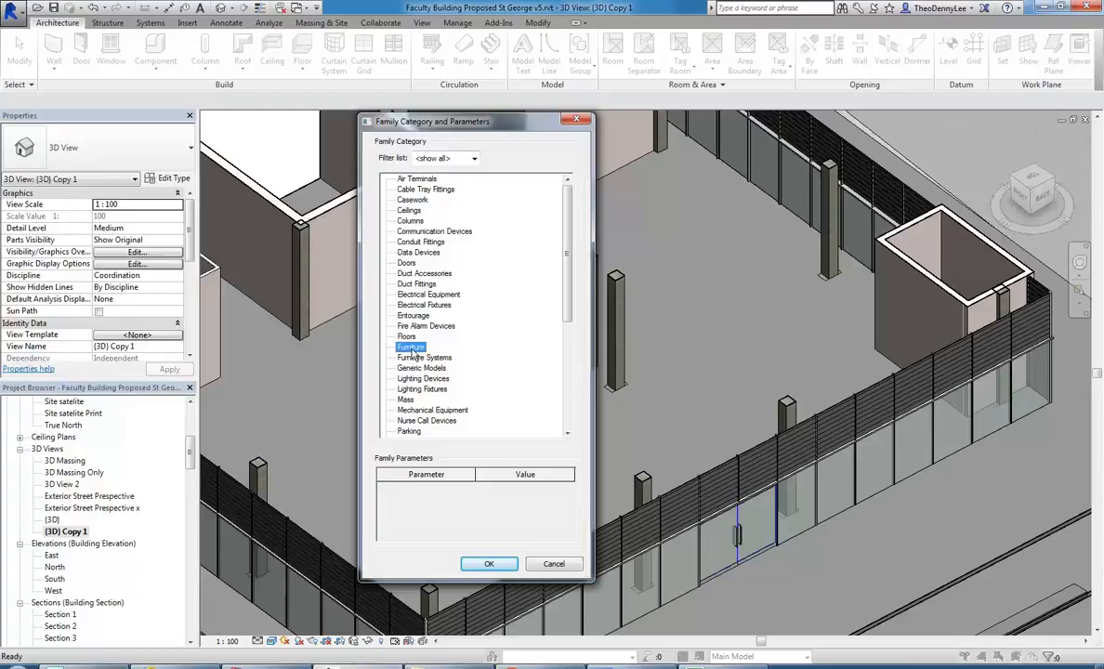
click(401, 200)
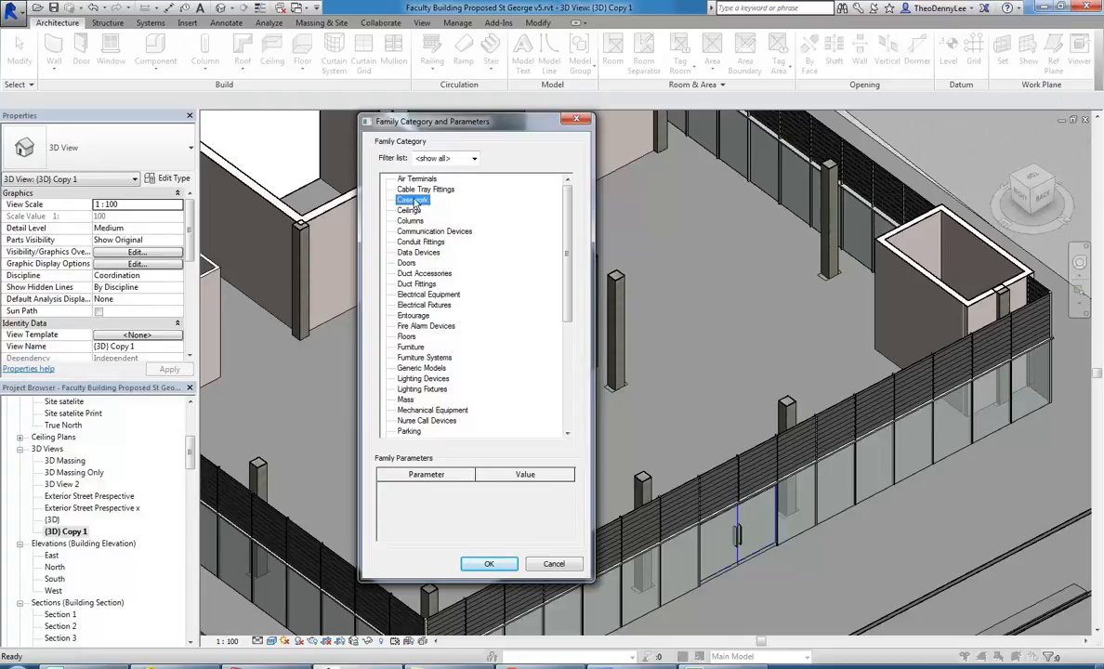
click(489, 563)
click(627, 316)
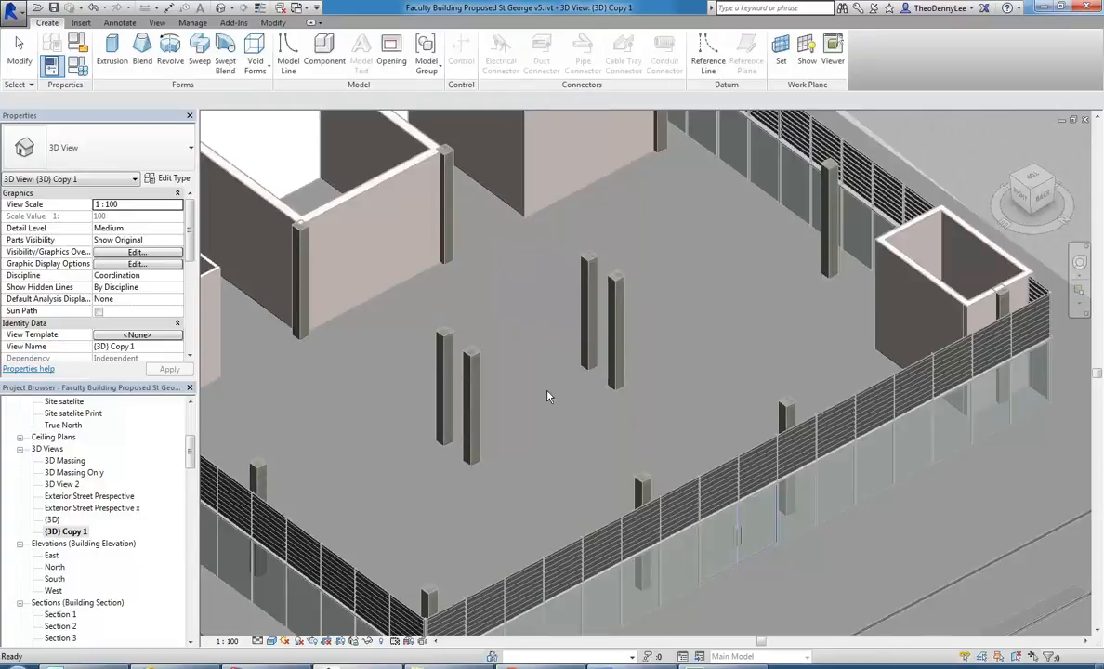
Extrude a rectangle enclosing the four central columns to a depth of 5000 mm as the casework block.
click(114, 61)
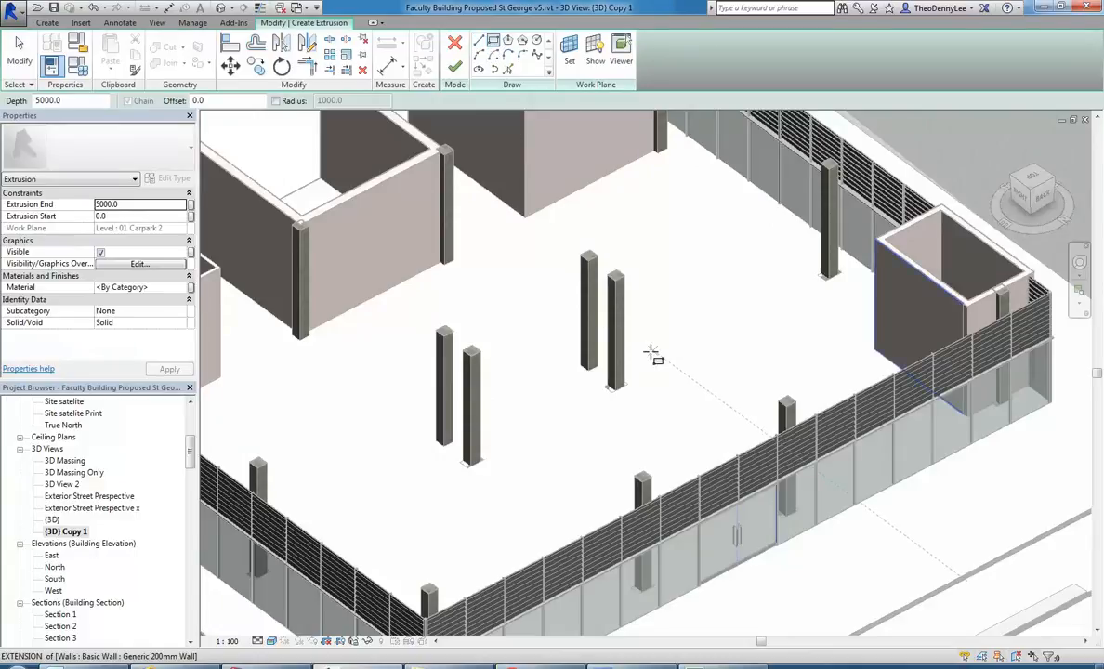
click(647, 391)
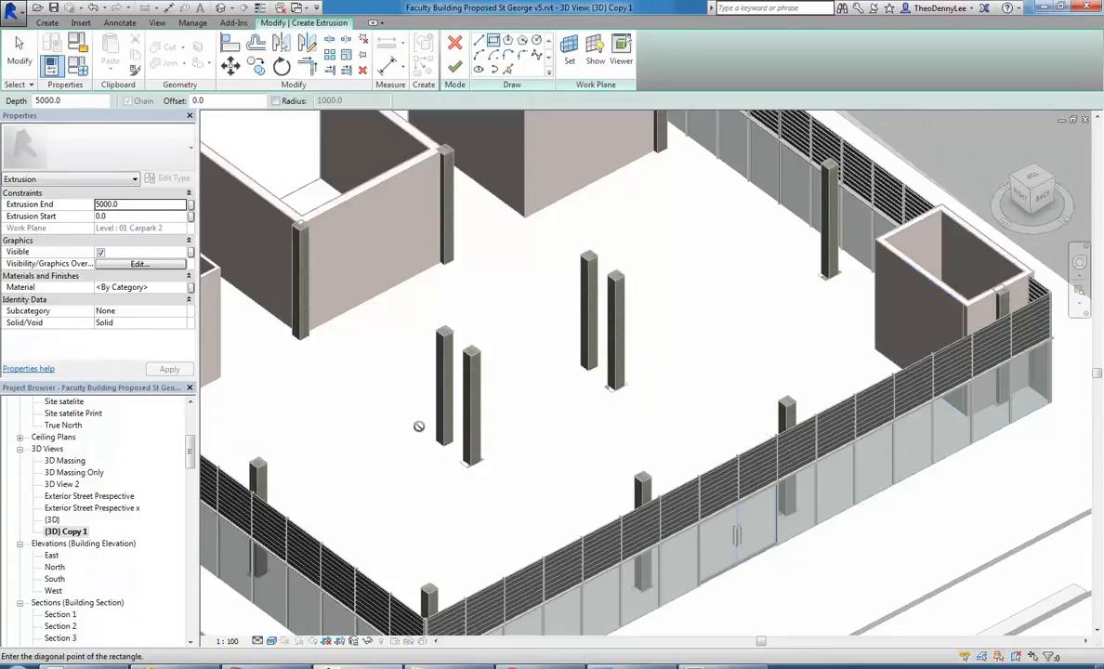
click(440, 444)
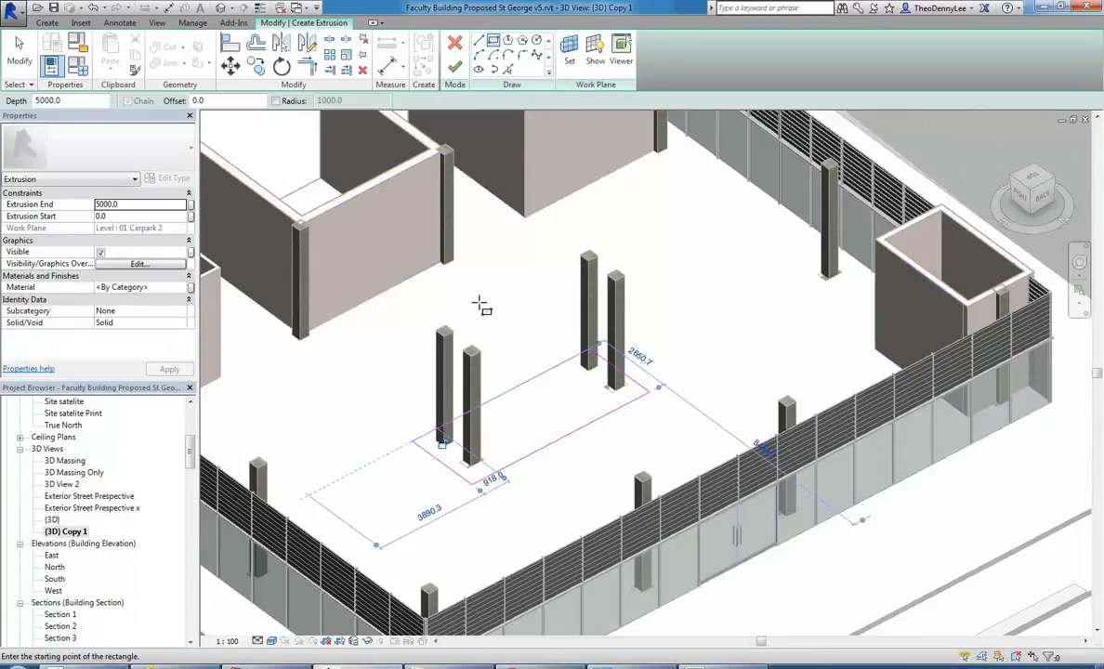
click(454, 65)
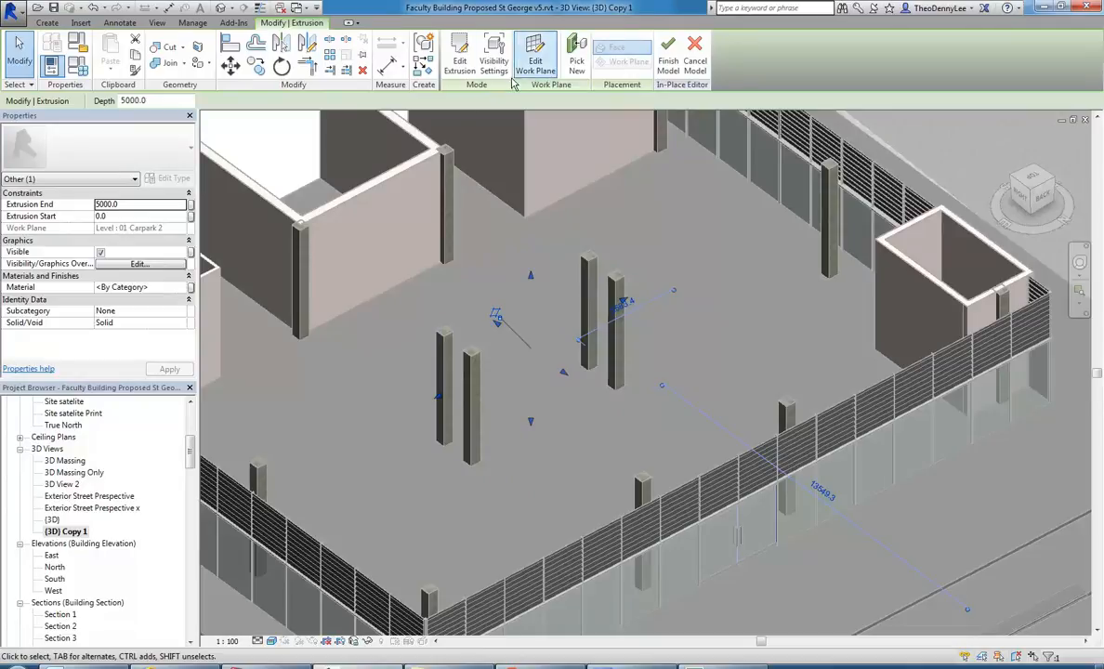
Change the casework extrusion's work plane to Level : 03 Ground Floor.
click(546, 61)
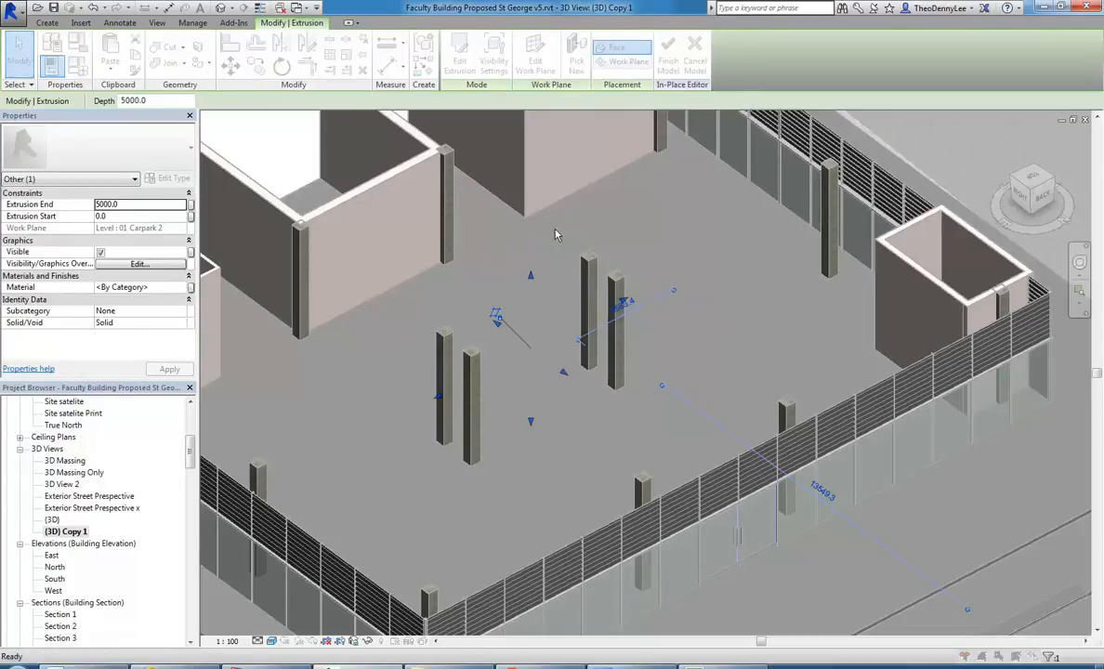
click(544, 303)
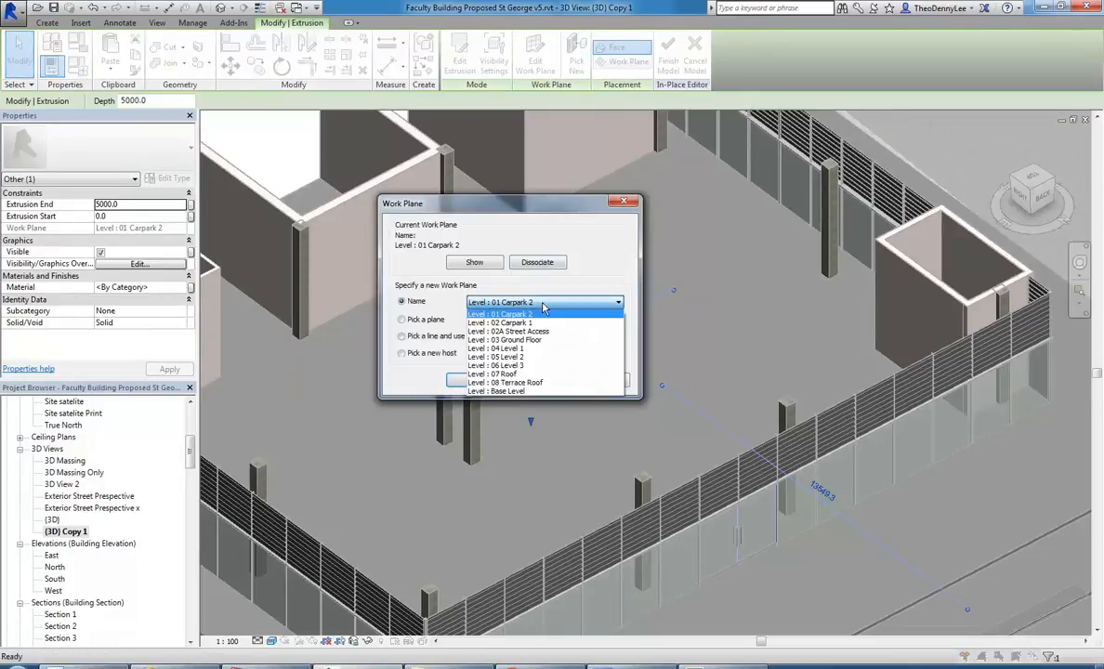
click(506, 339)
click(474, 385)
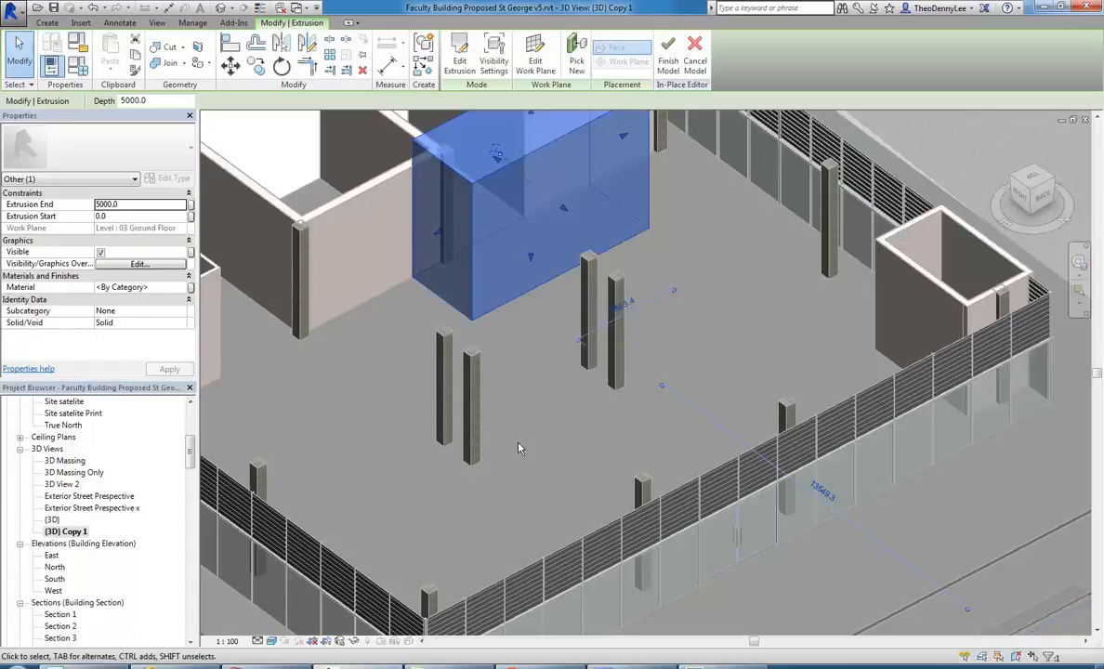
Lower the top of the casework block below the column tops and finish the in-place model.
scroll(507, 367, down, 3)
middle_drag(507, 367, 515, 379)
scroll(496, 357, up, 1)
drag(504, 352, 505, 488)
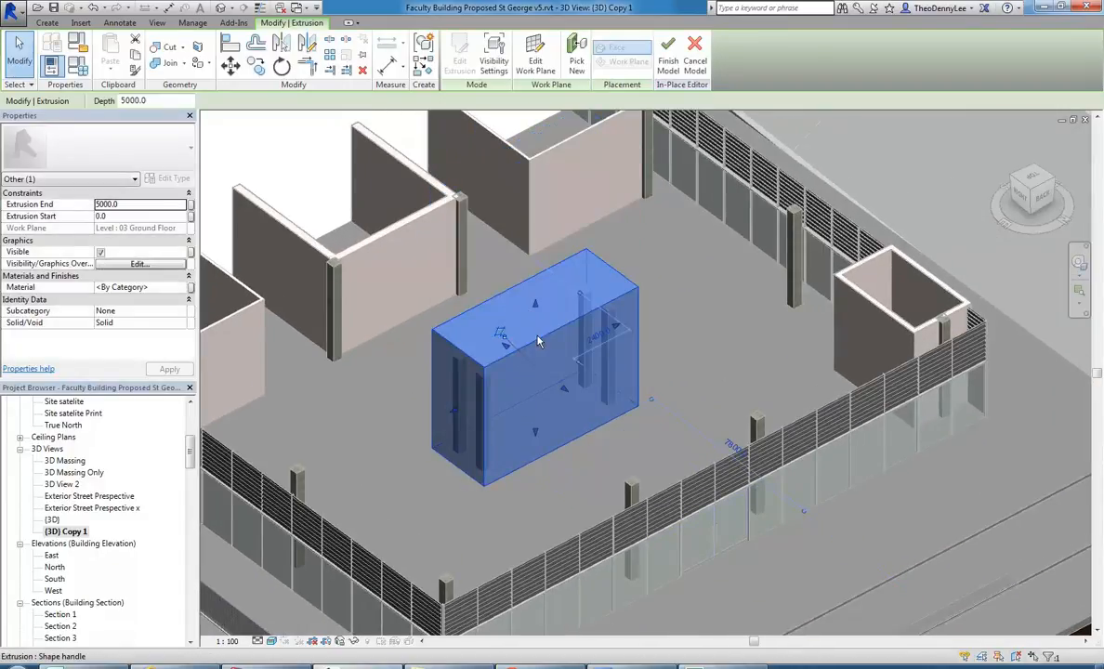
drag(534, 307, 534, 367)
click(446, 337)
scroll(443, 331, up, 1)
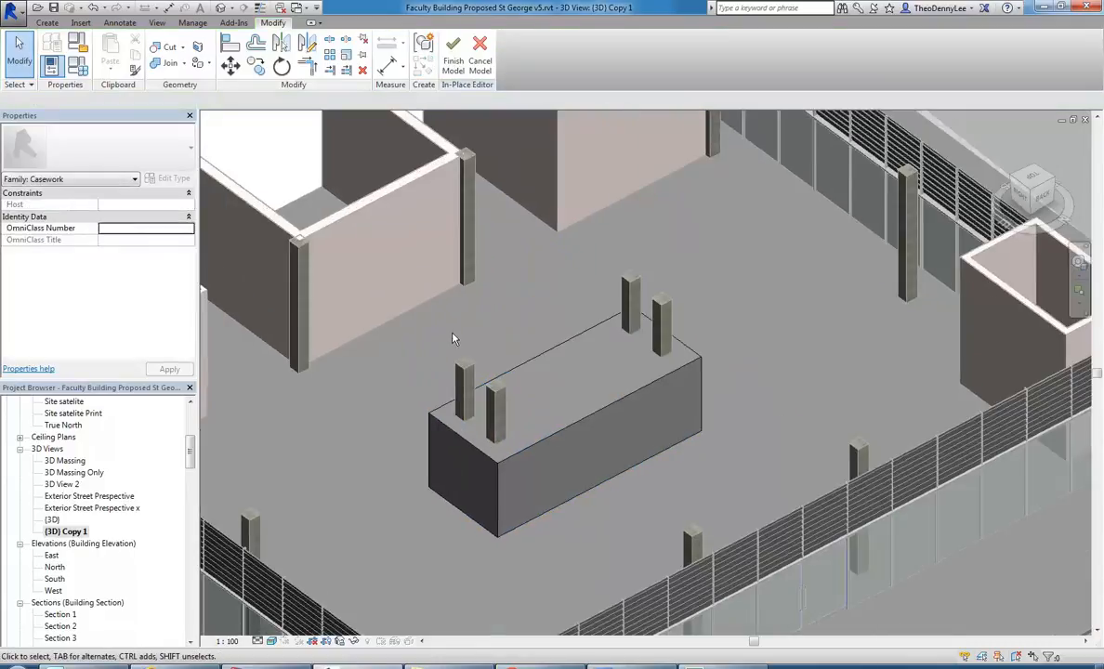
click(453, 51)
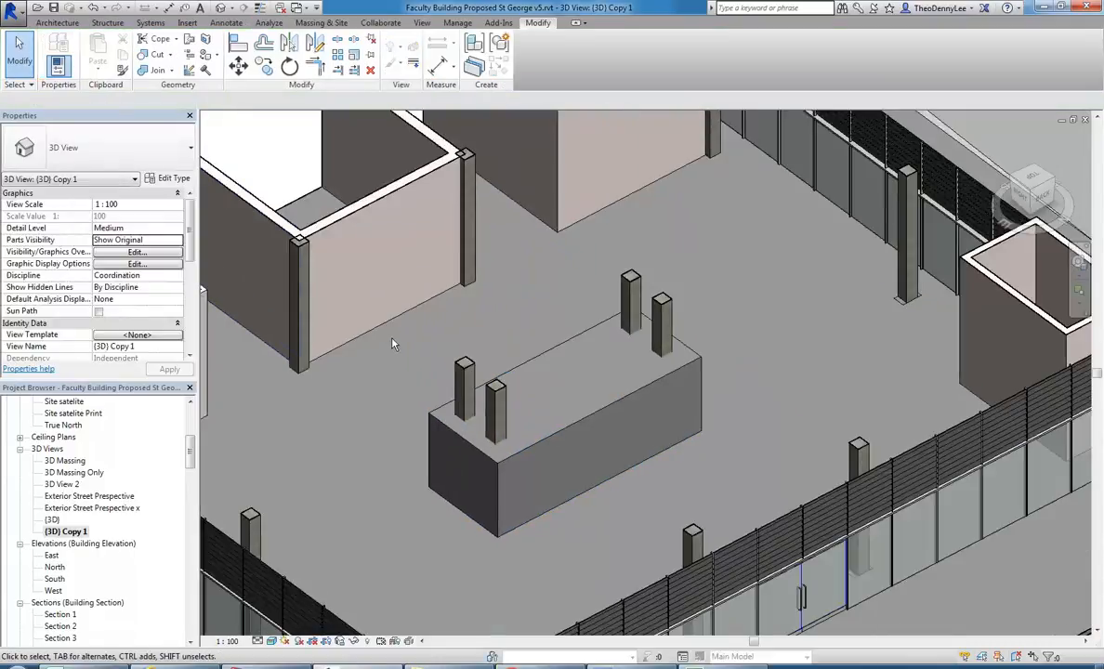
Start another in-place model in the Furniture category and accept its proposed name.
click(60, 23)
click(148, 62)
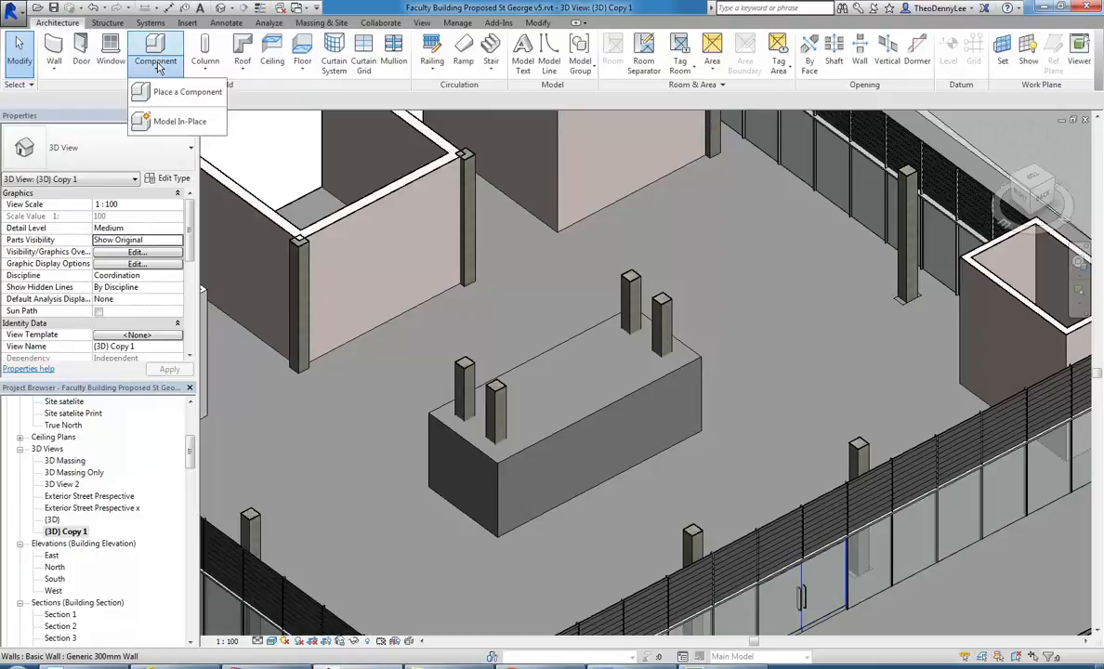
click(174, 122)
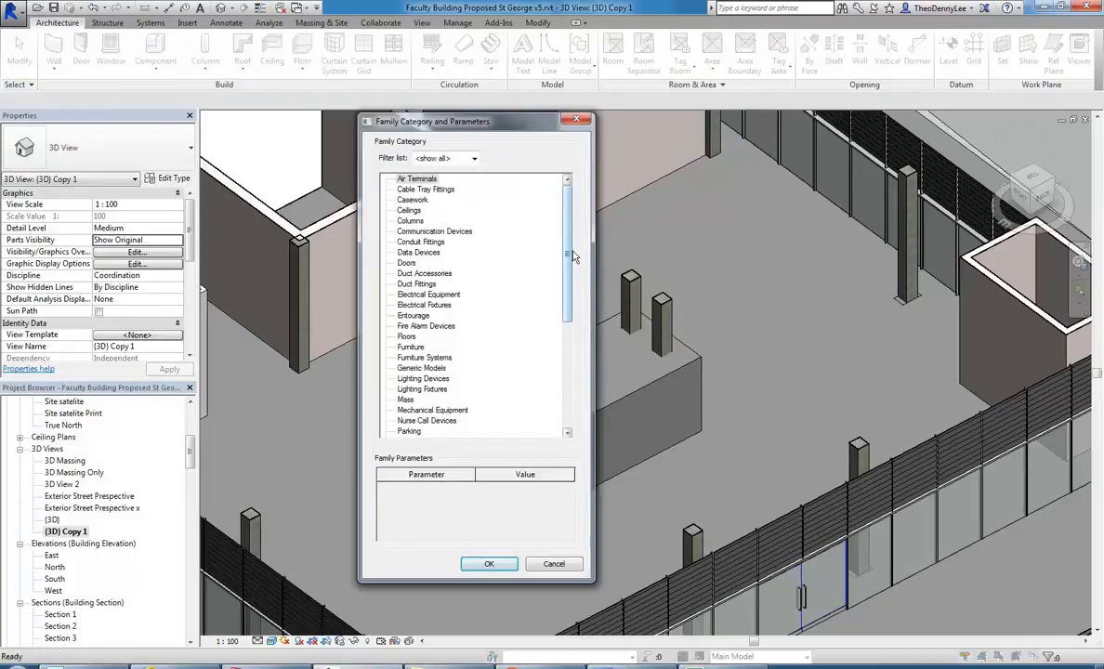
click(410, 347)
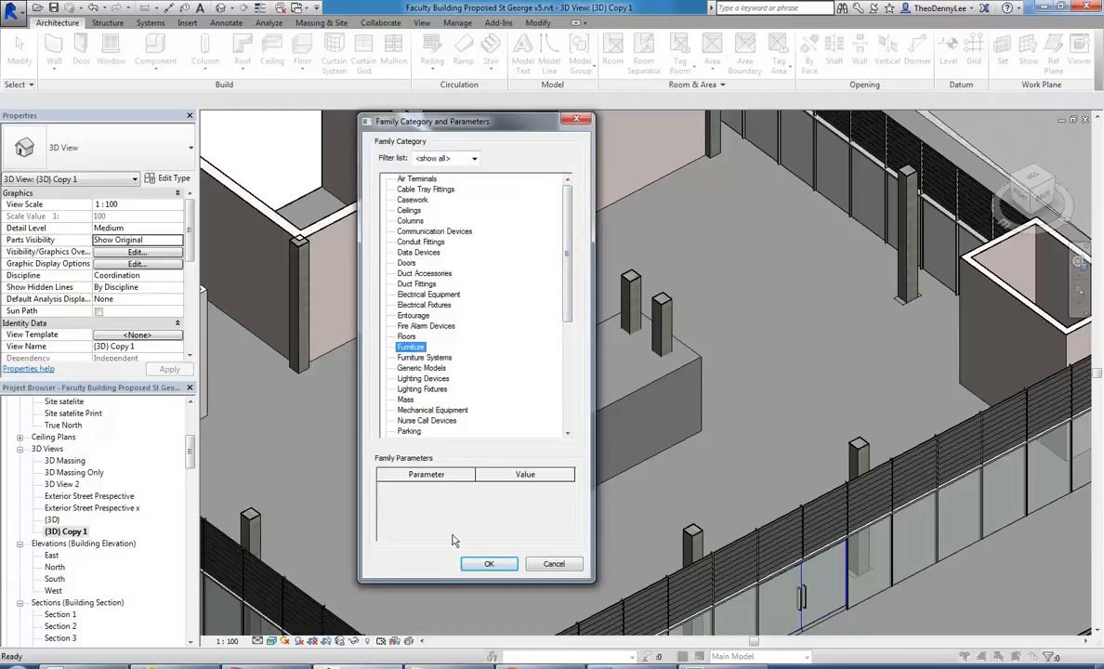
click(489, 563)
click(625, 316)
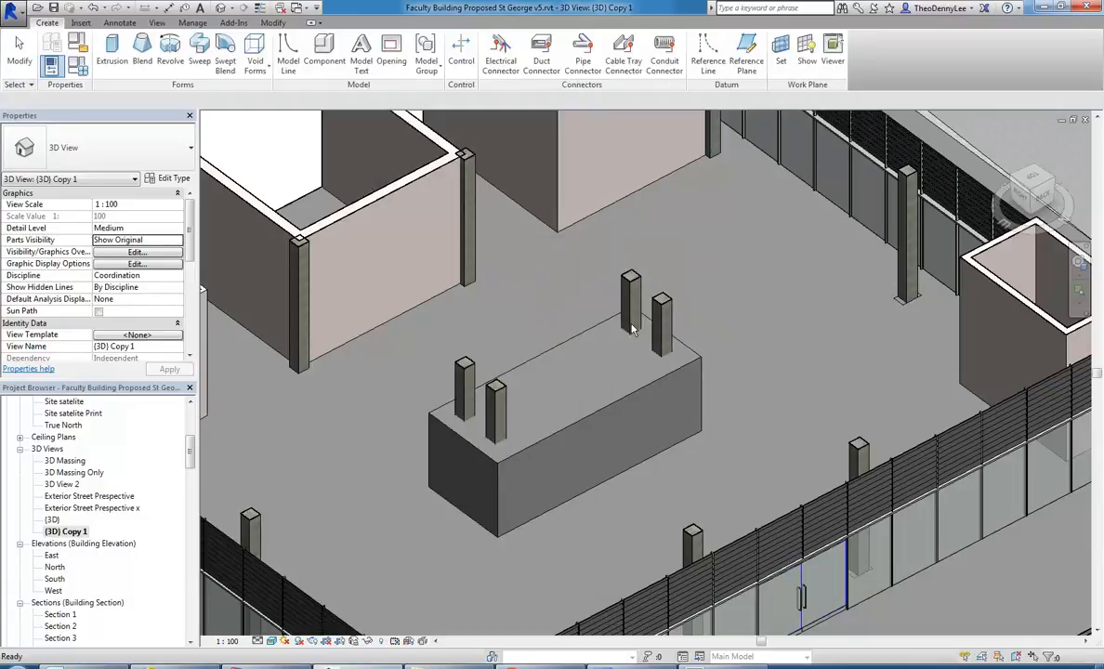
Begin an extrusion for the furniture model and set its work plane to Level : 03 Ground Floor.
click(113, 62)
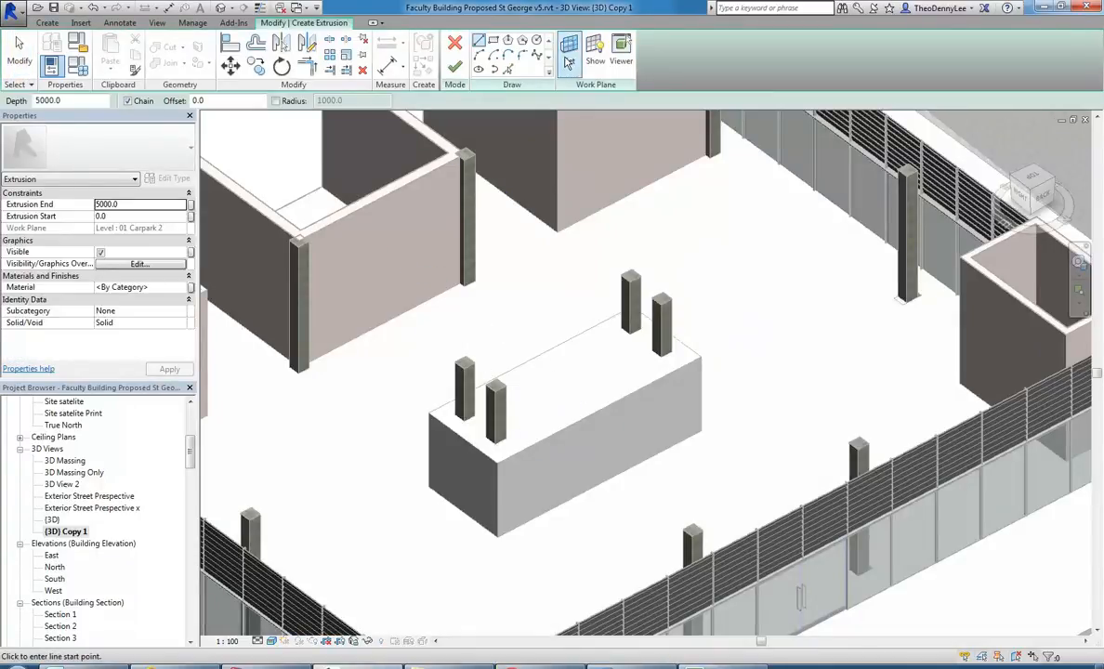
click(568, 51)
click(526, 303)
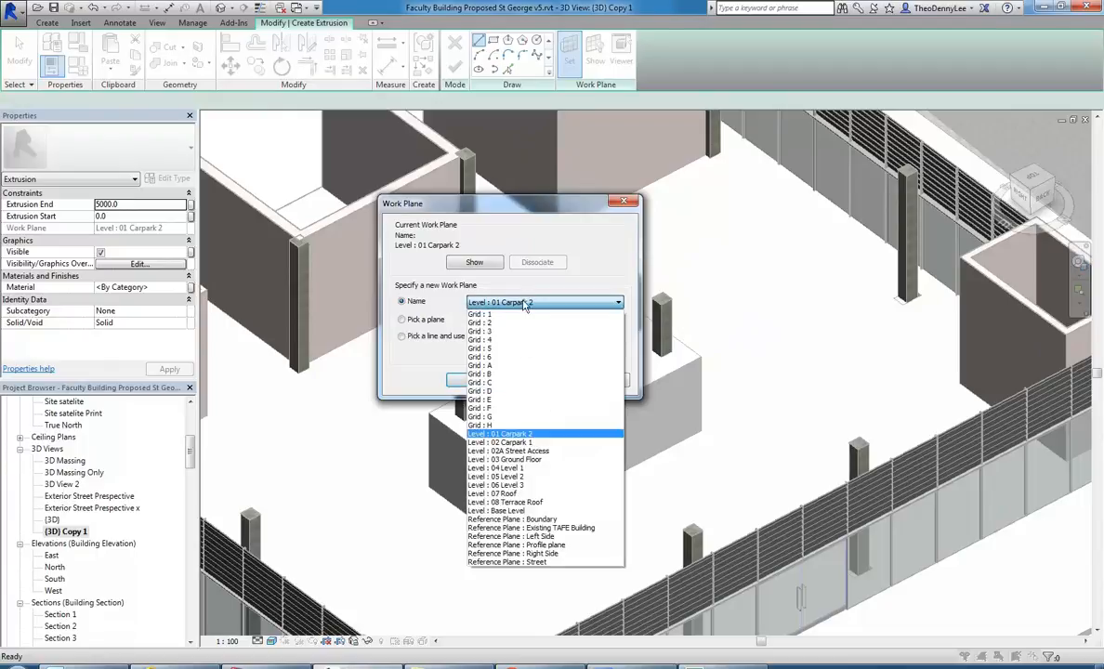
click(489, 432)
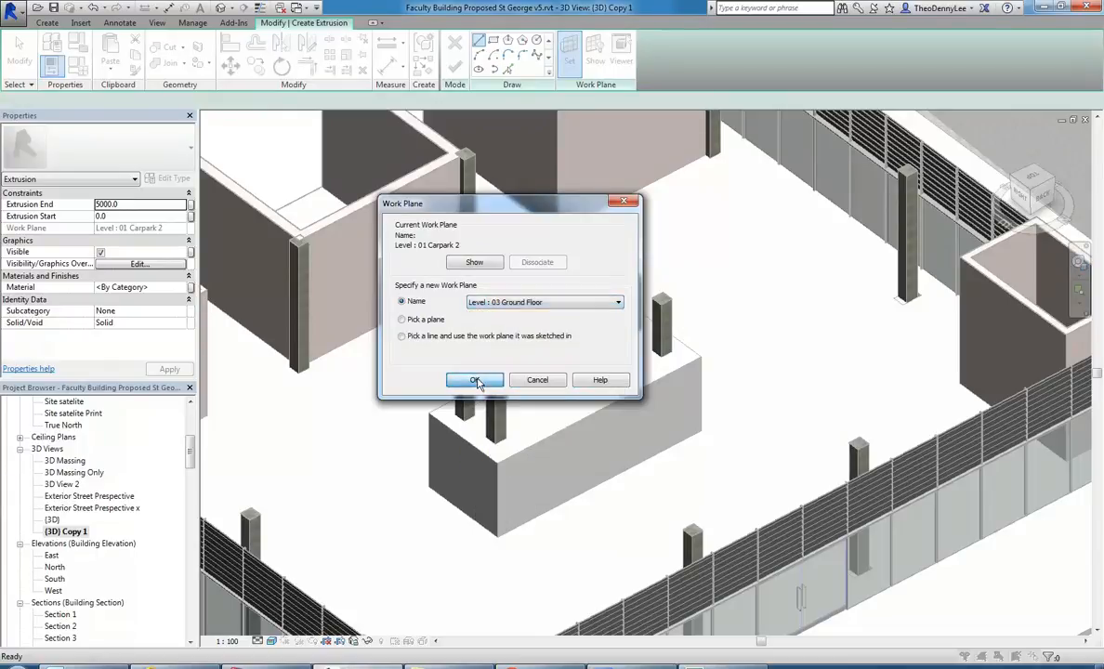
click(474, 380)
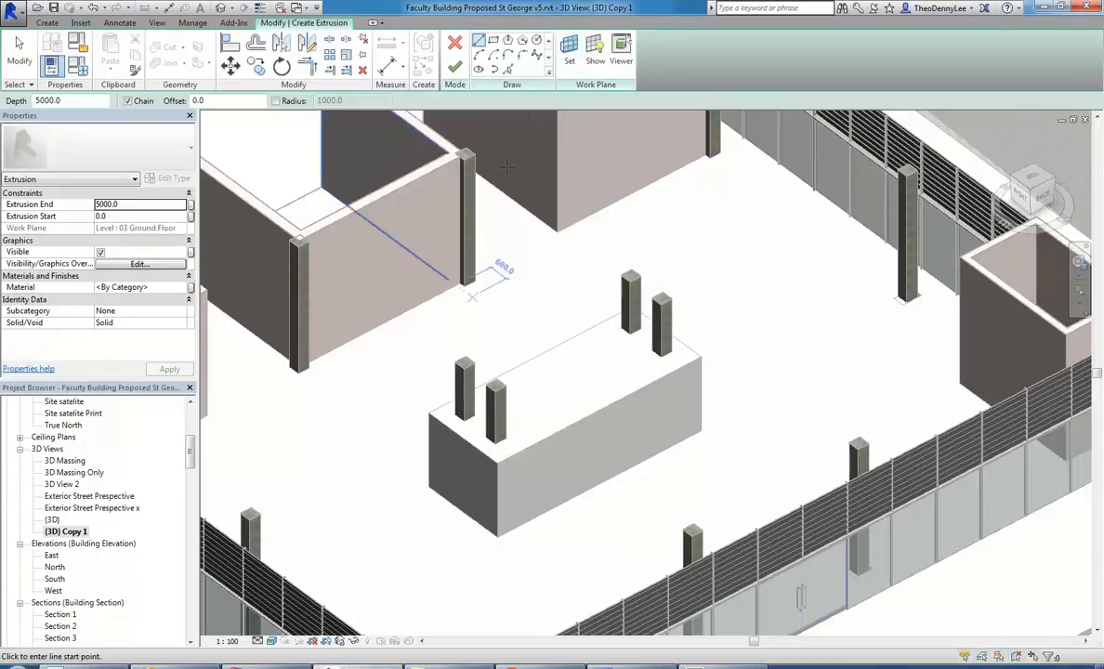
Sketch a rectangle of about 7600 by 2900 mm behind the casework block and complete the extrusion.
click(407, 473)
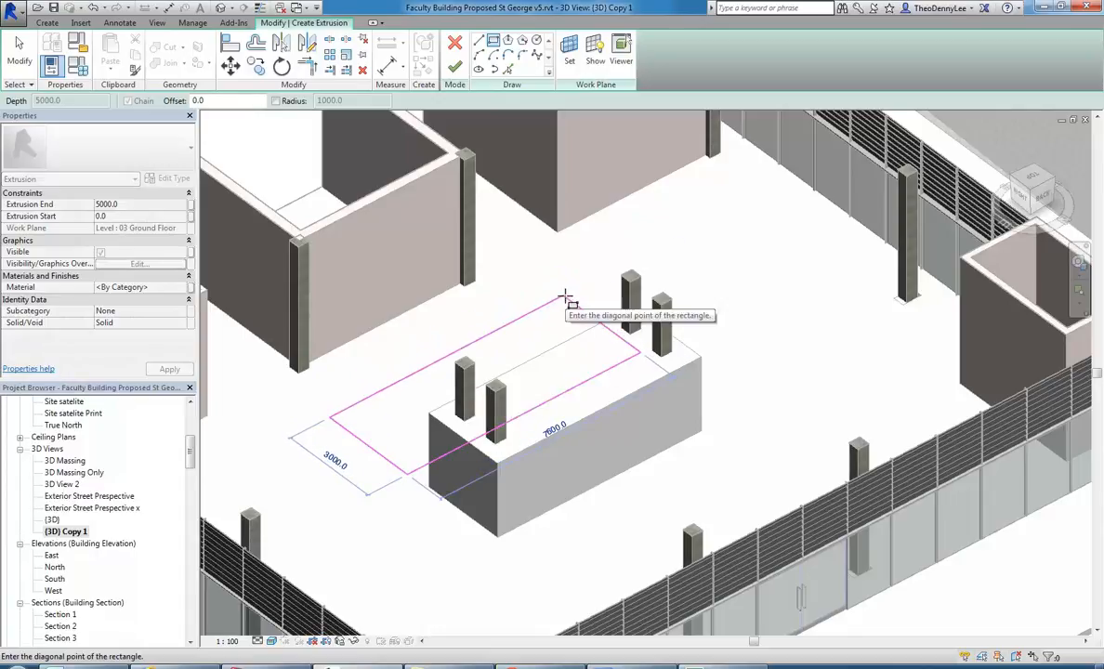
click(568, 299)
click(454, 71)
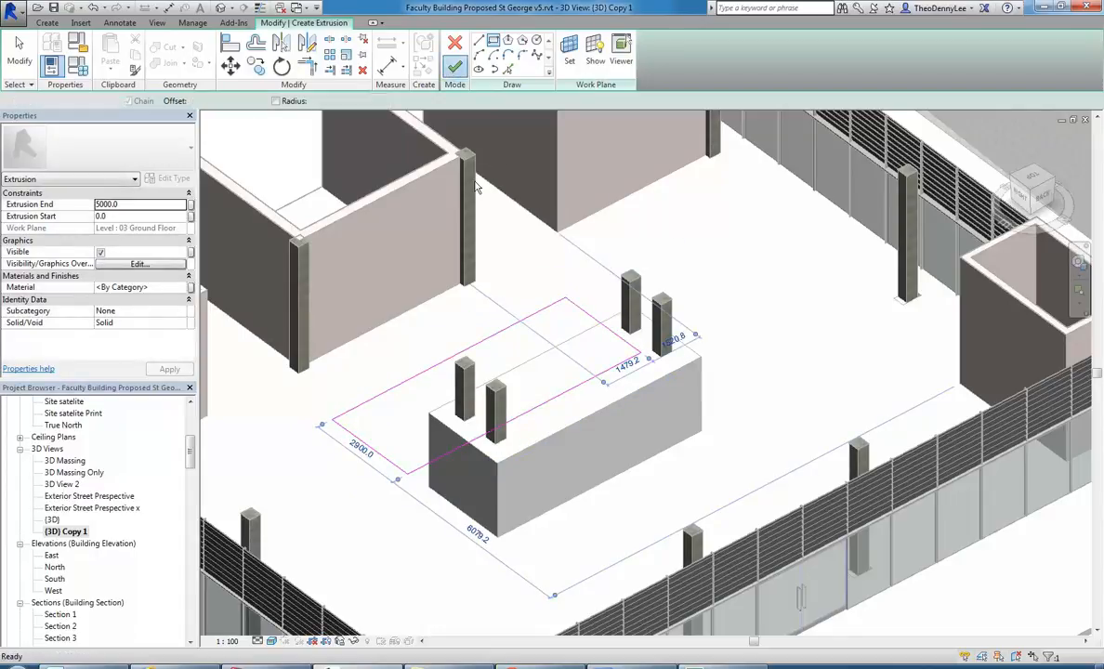
Lower the top of the furniture block to roughly the casework block's height and finish the in-place model.
drag(488, 227, 483, 313)
key(Escape)
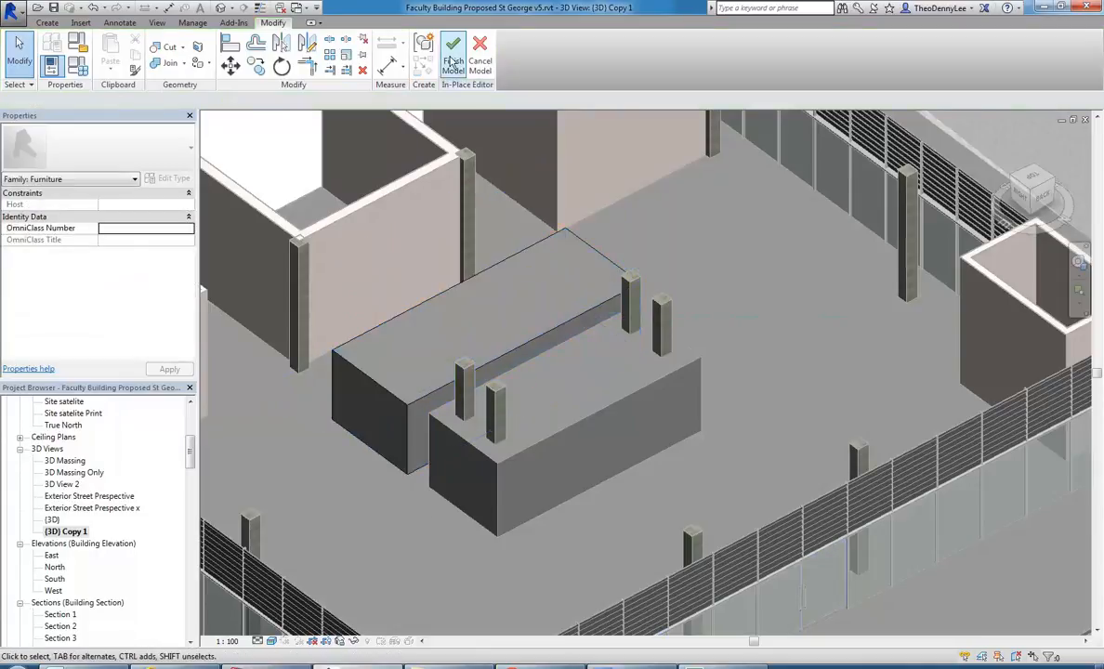
click(453, 57)
In the 03 Ground Floor plan, move the long vertical section line across both blocks and open its section view.
scroll(483, 385, down, 5)
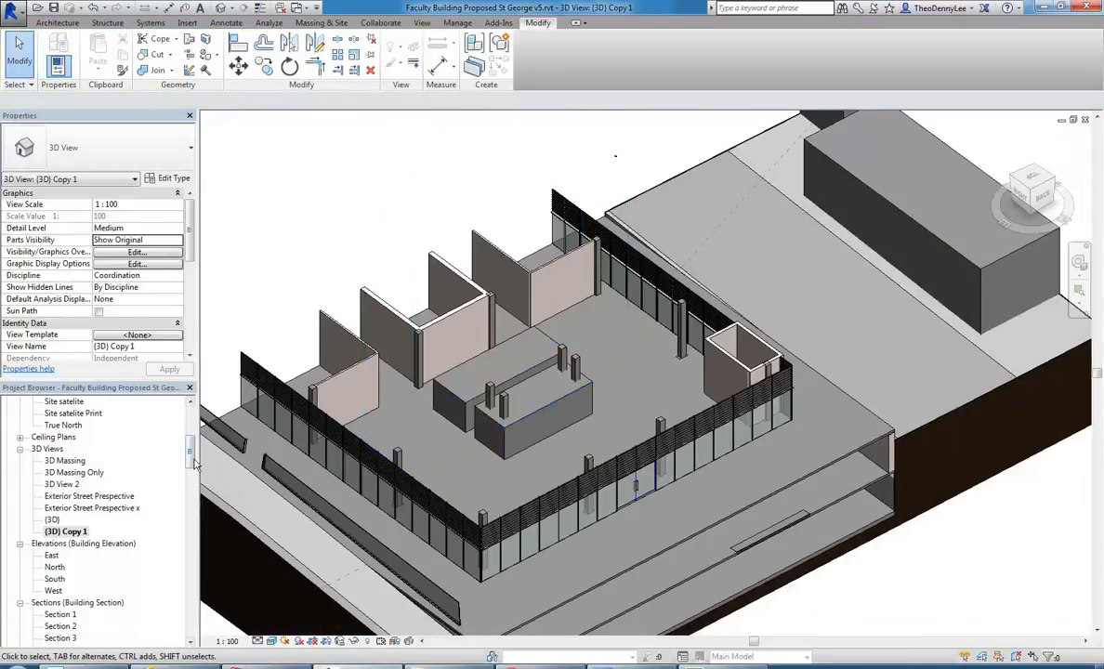
scroll(93, 483, up, 6)
click(76, 462)
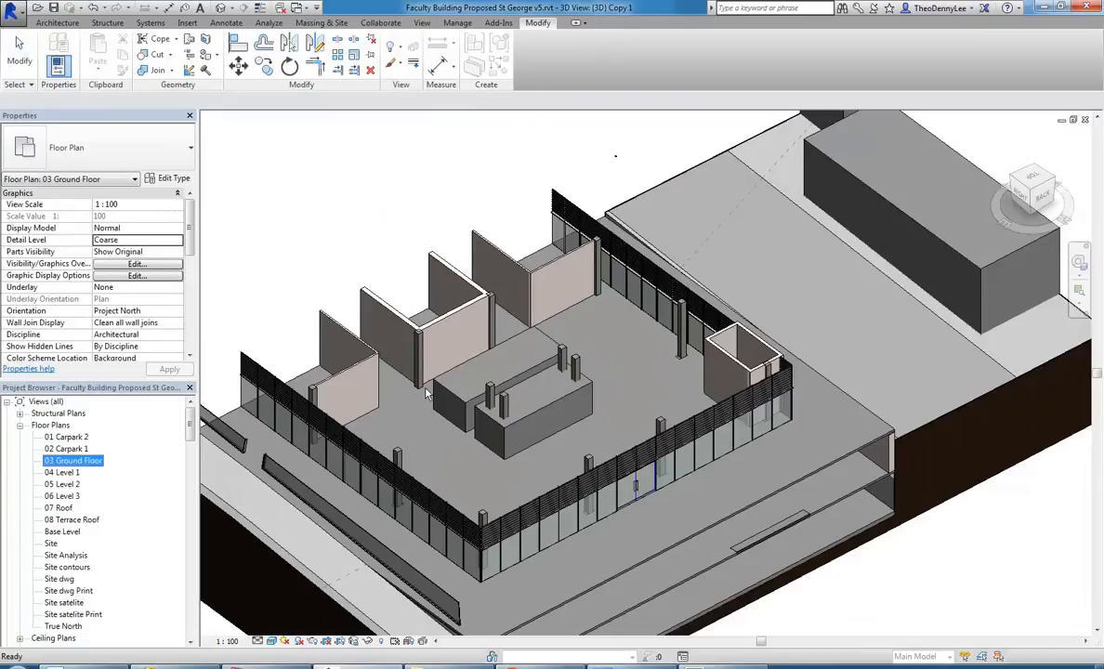
middle_drag(562, 289, 521, 307)
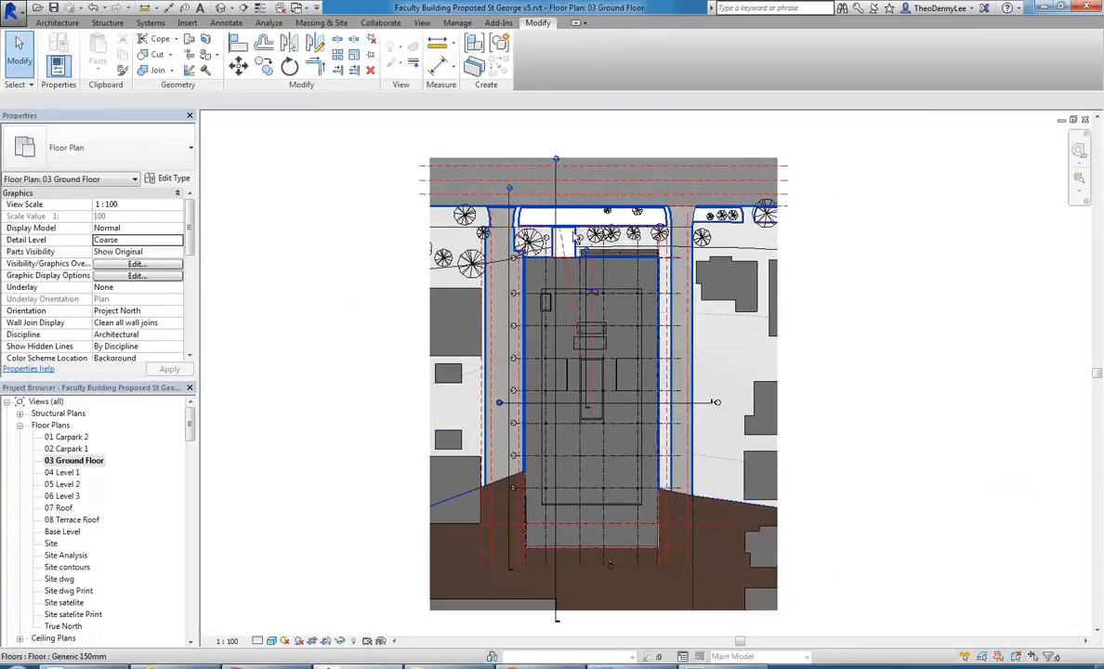
drag(557, 202, 587, 203)
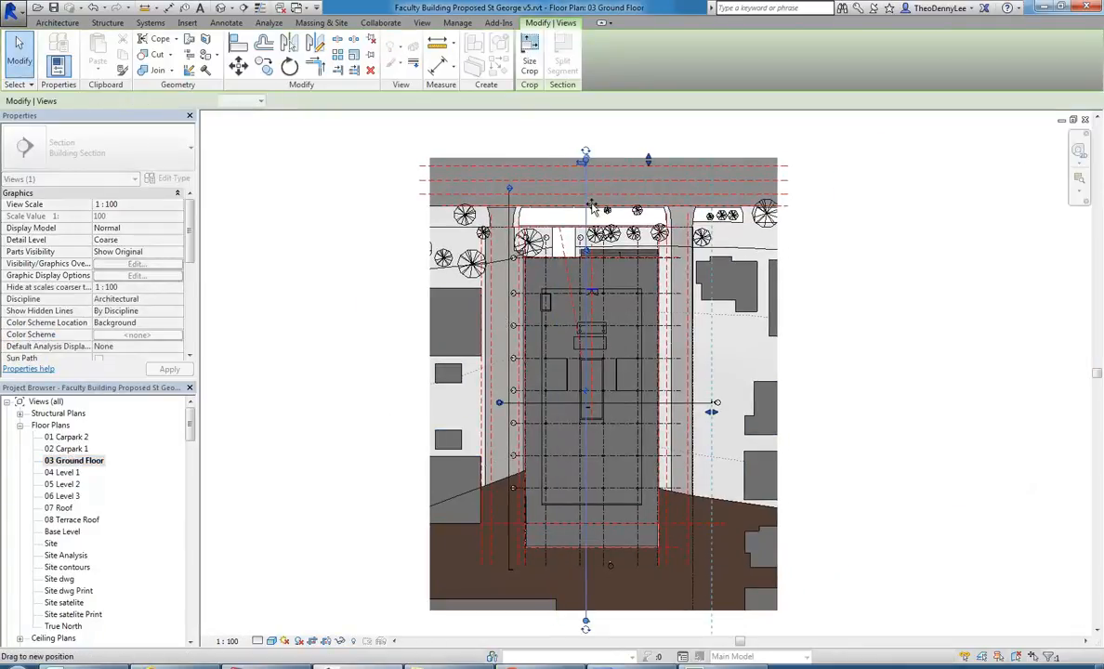
click(561, 131)
double_click(584, 156)
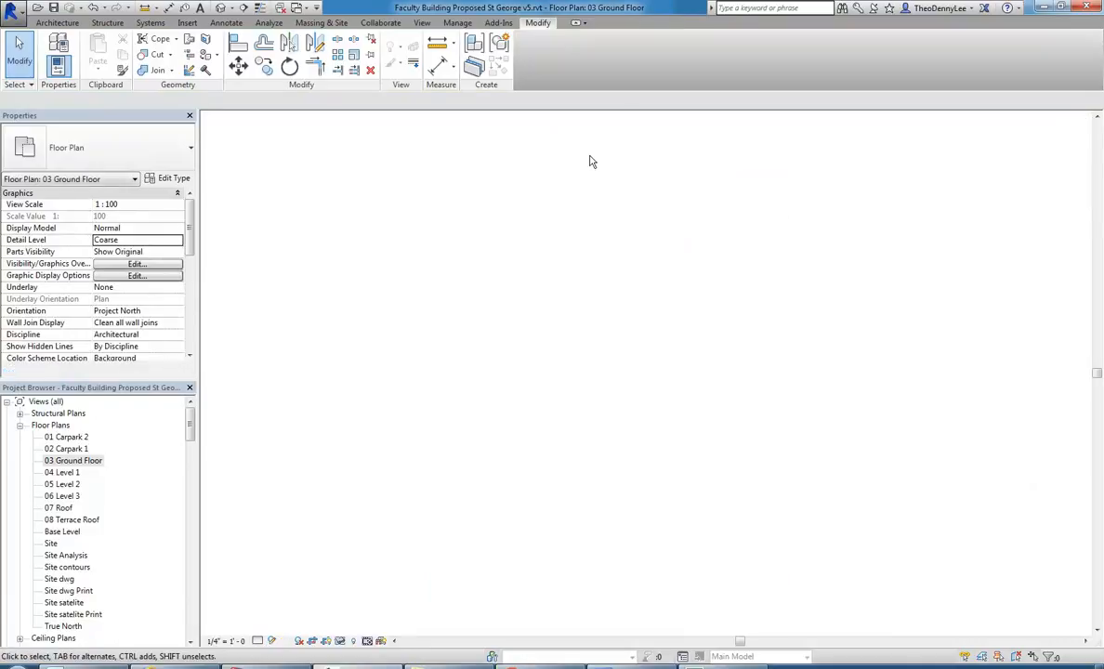
Compare how the casework and furniture blocks are cut in the section by zooming in and selecting each.
scroll(557, 390, up, 6)
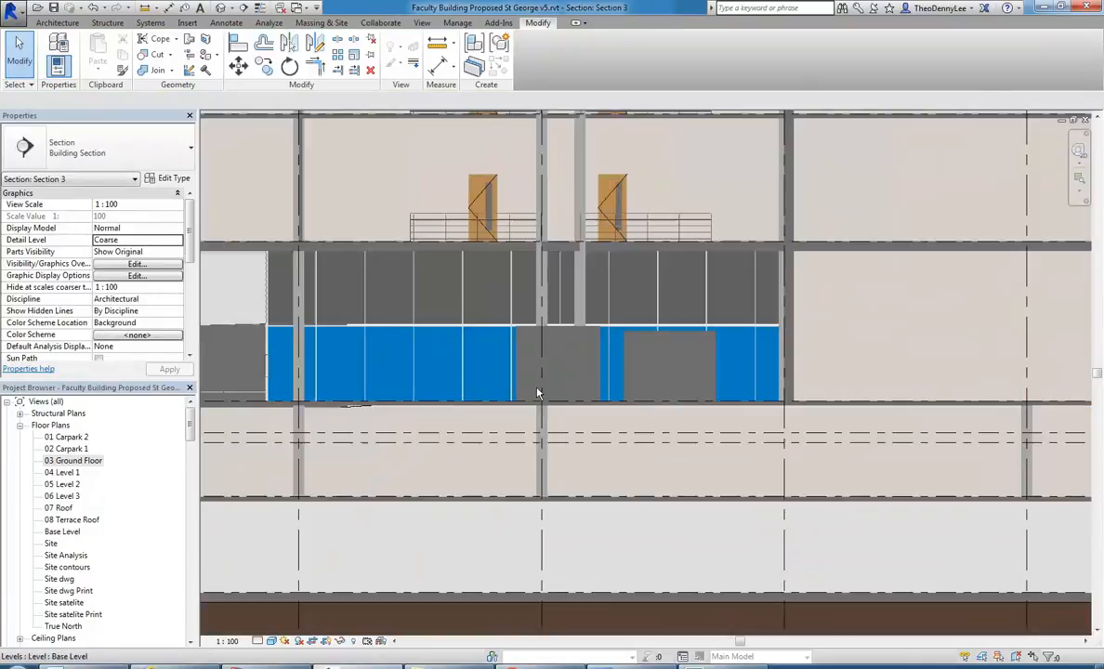
scroll(584, 366, up, 2)
scroll(591, 368, up, 1)
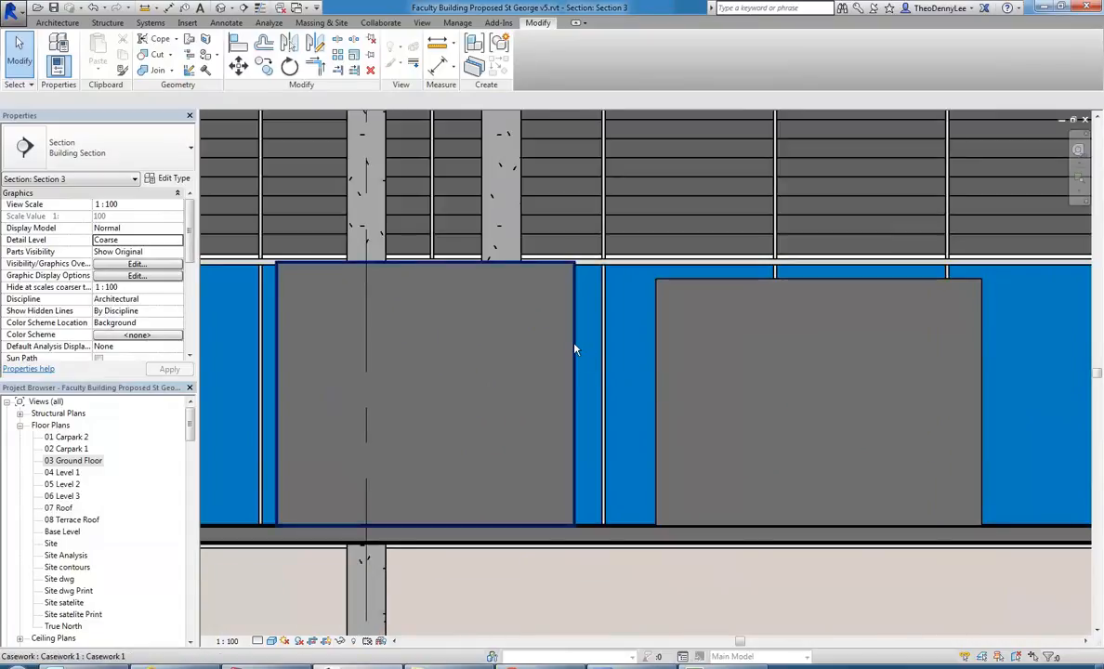
click(575, 350)
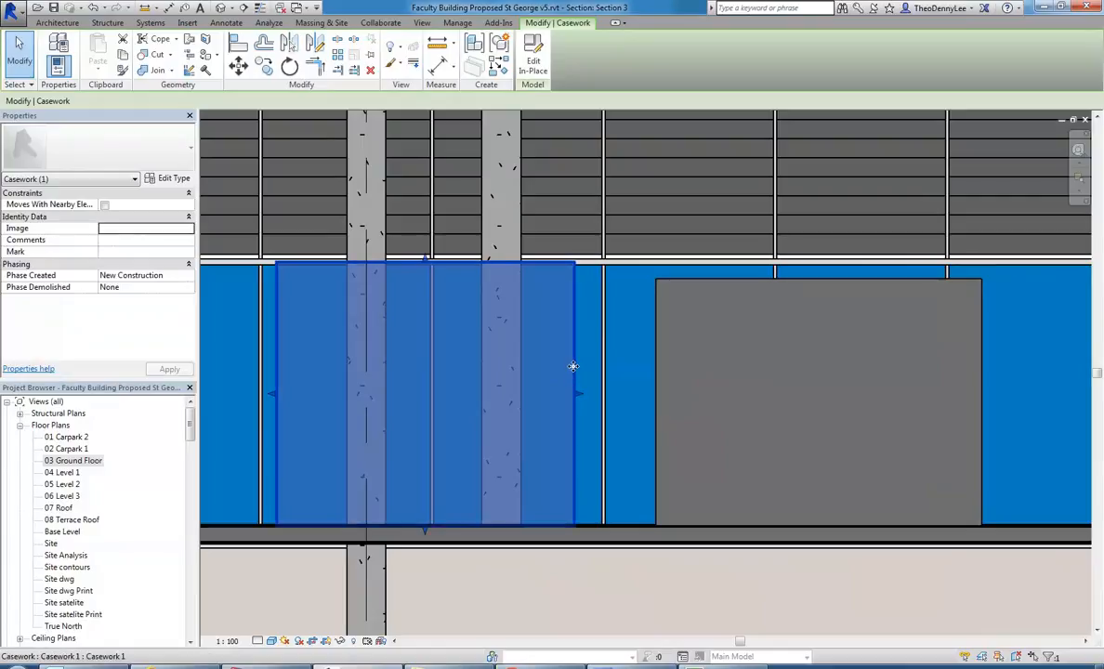
click(695, 283)
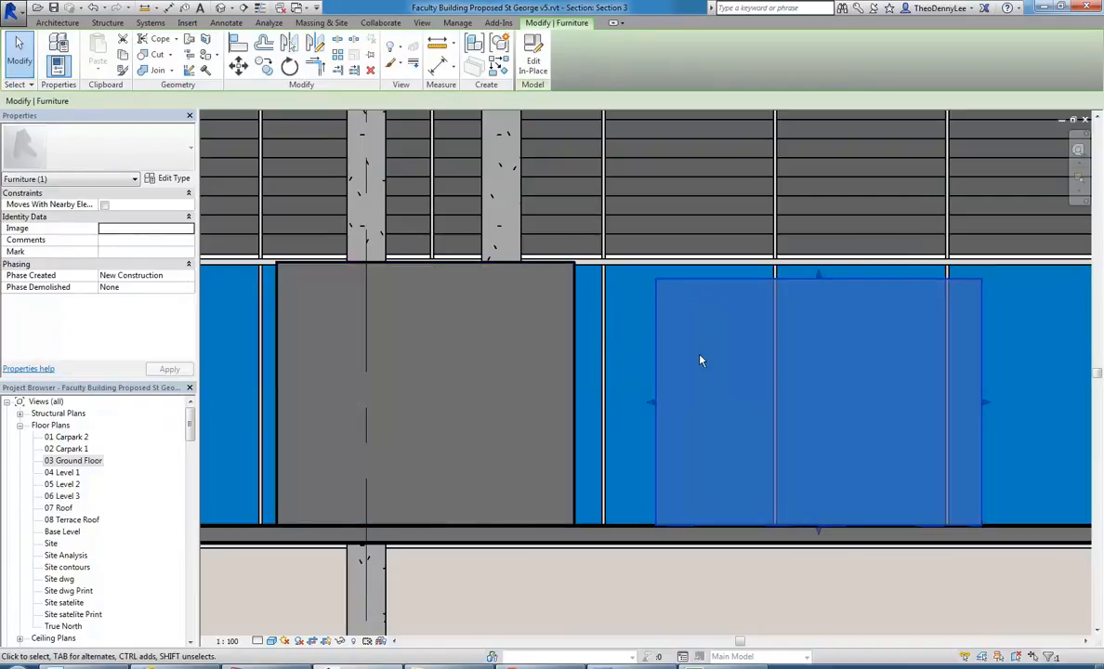
key(Escape)
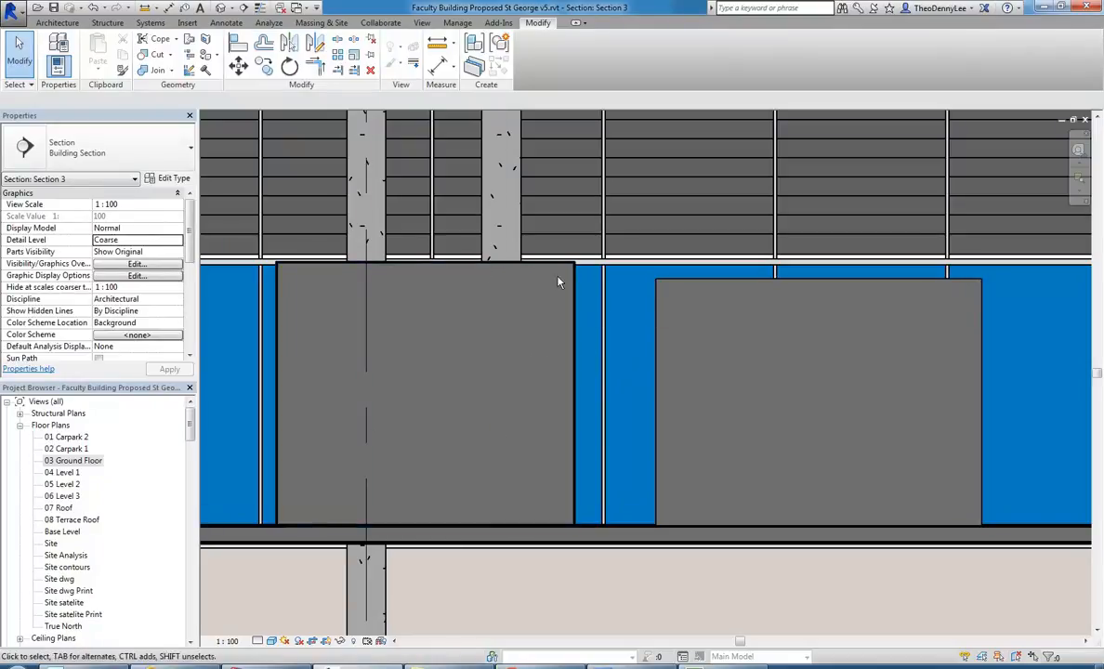
click(704, 305)
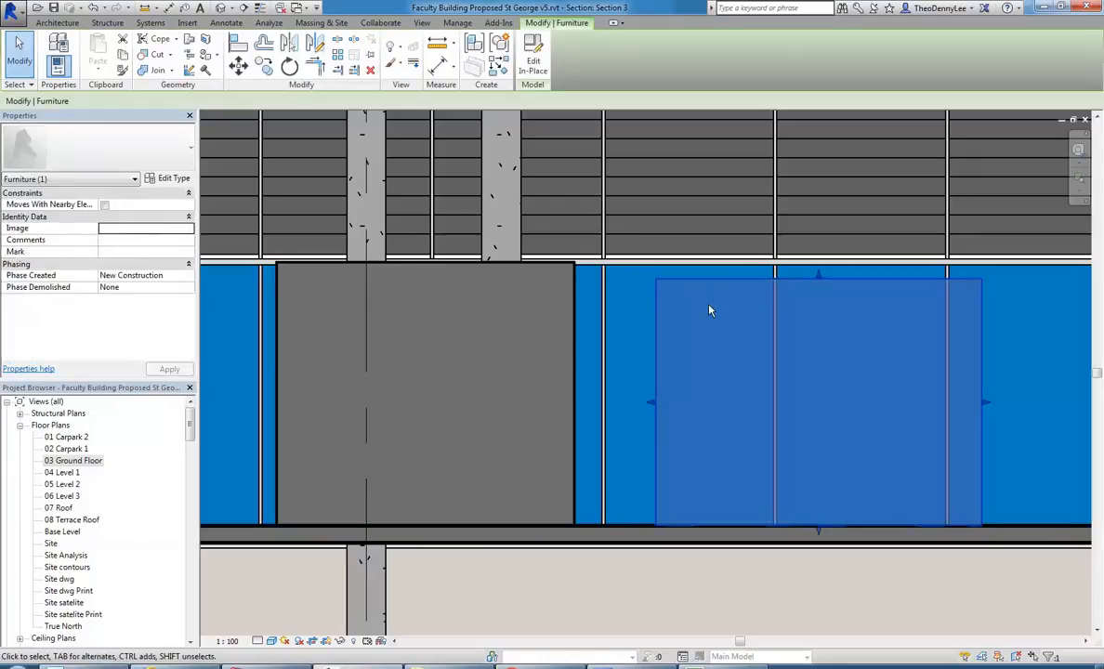
key(Escape)
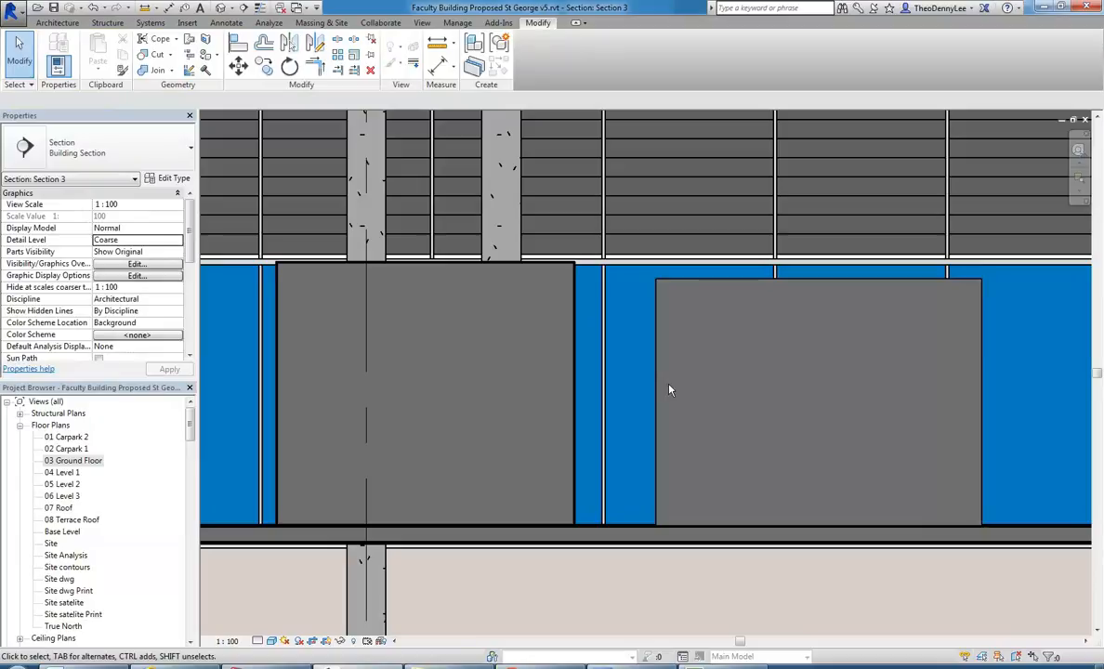
Open the project's Object Styles and enlarge the dialog so more model categories can be read.
scroll(703, 389, down, 1)
middle_drag(688, 394, 576, 400)
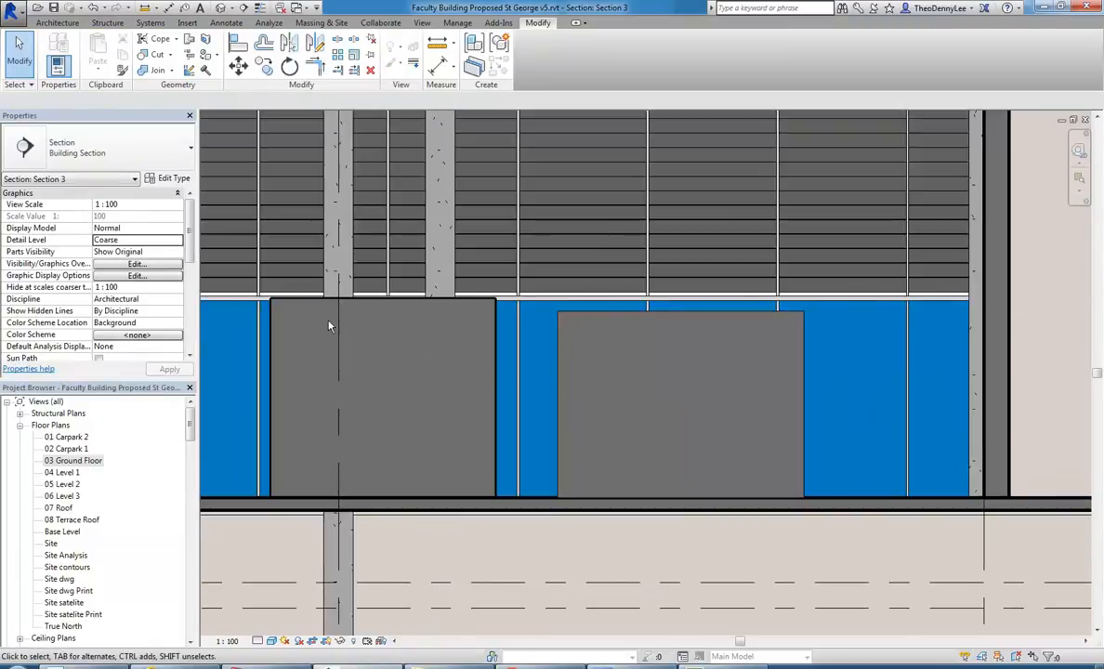
click(458, 23)
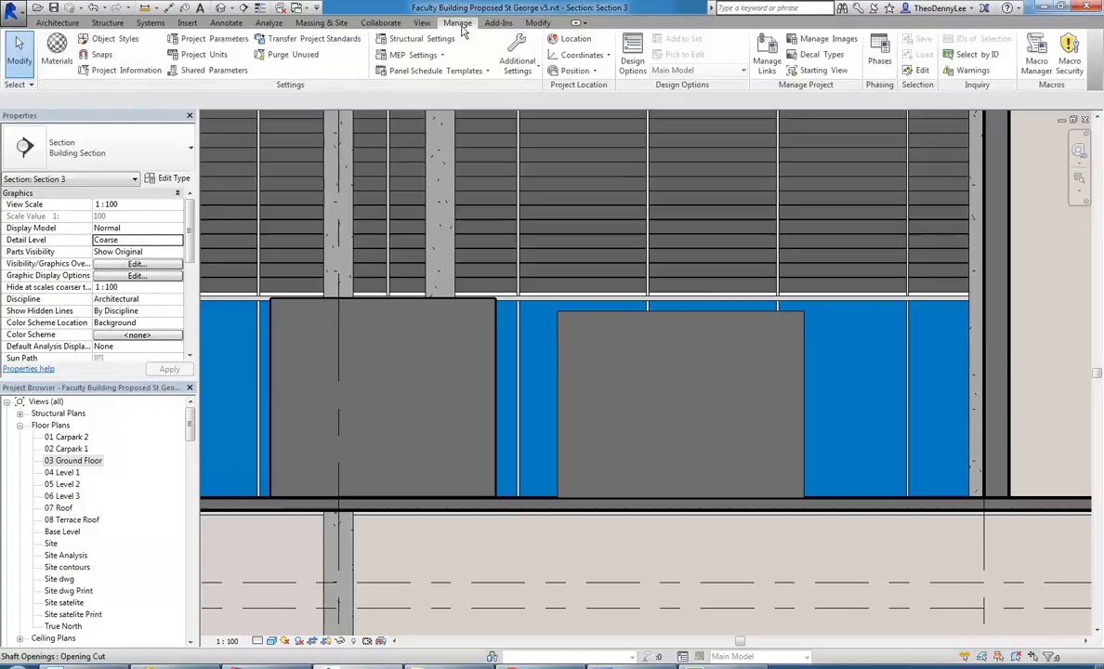
click(102, 40)
drag(495, 154, 367, 93)
drag(675, 449, 898, 603)
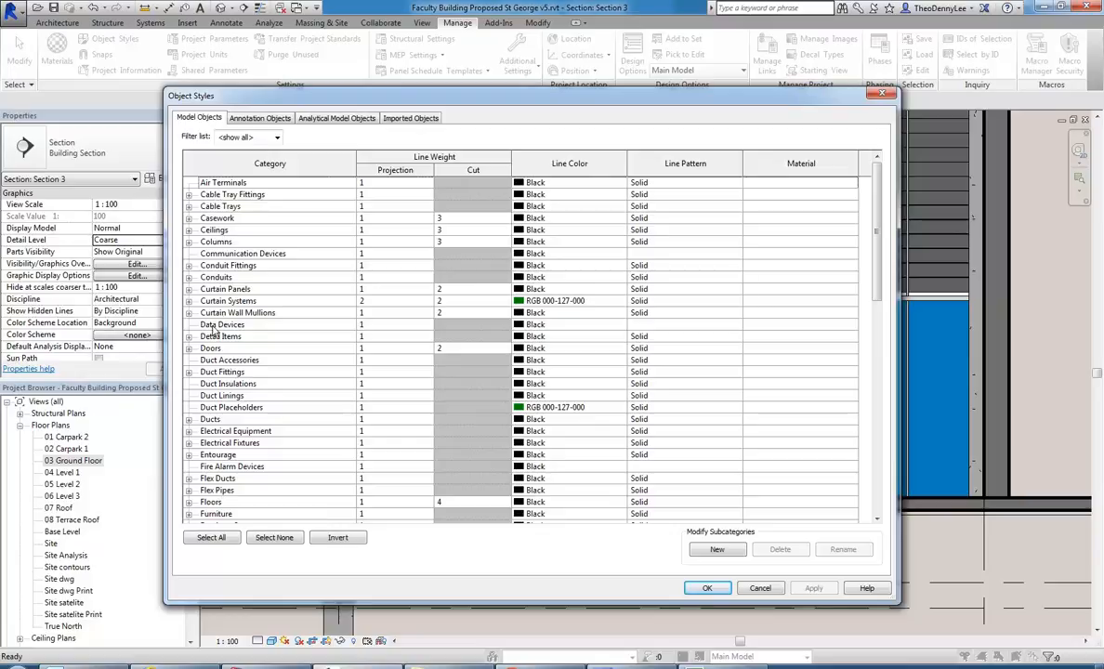
Compare the projection and cut line weights of the Casework and Furniture categories, and close Object Styles without changes.
click(212, 219)
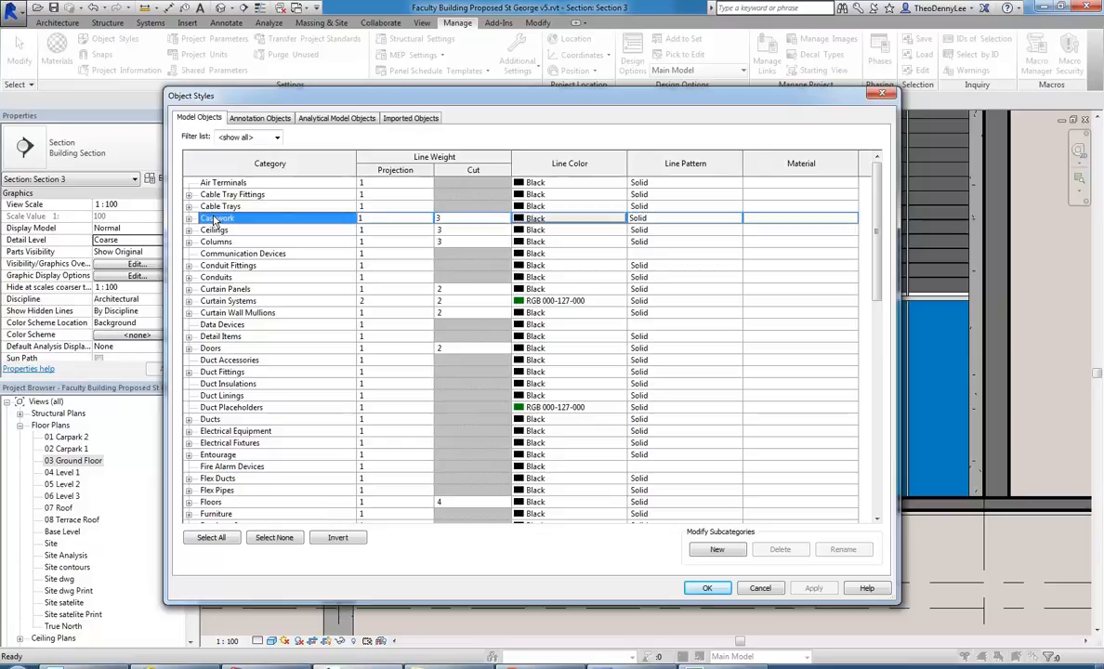
click(384, 219)
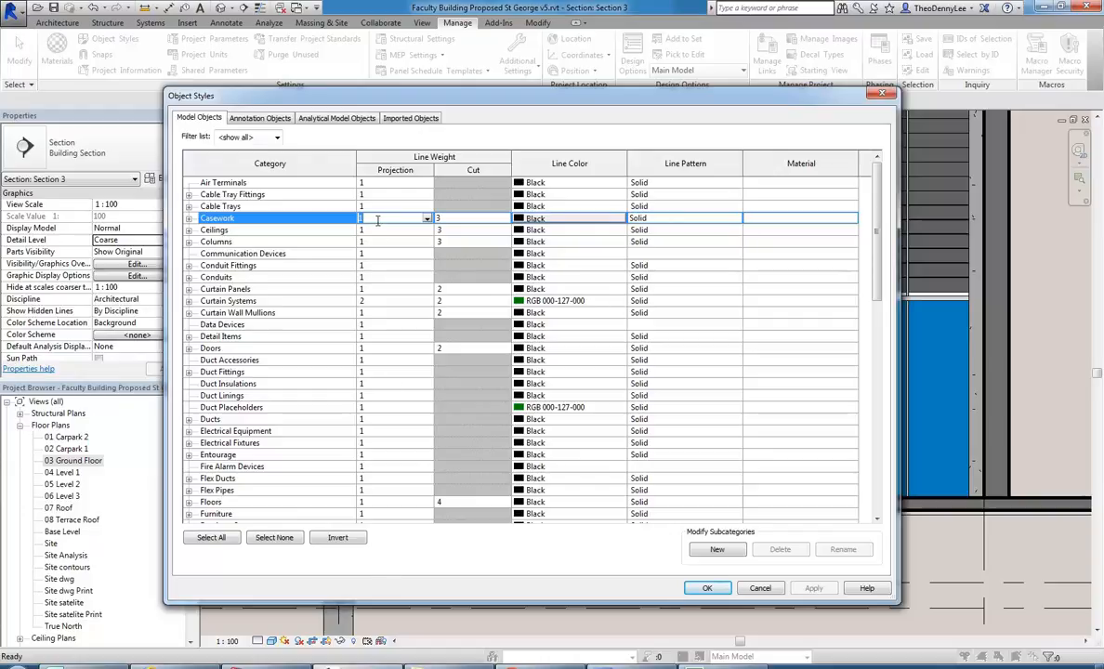
click(454, 219)
click(221, 513)
click(386, 502)
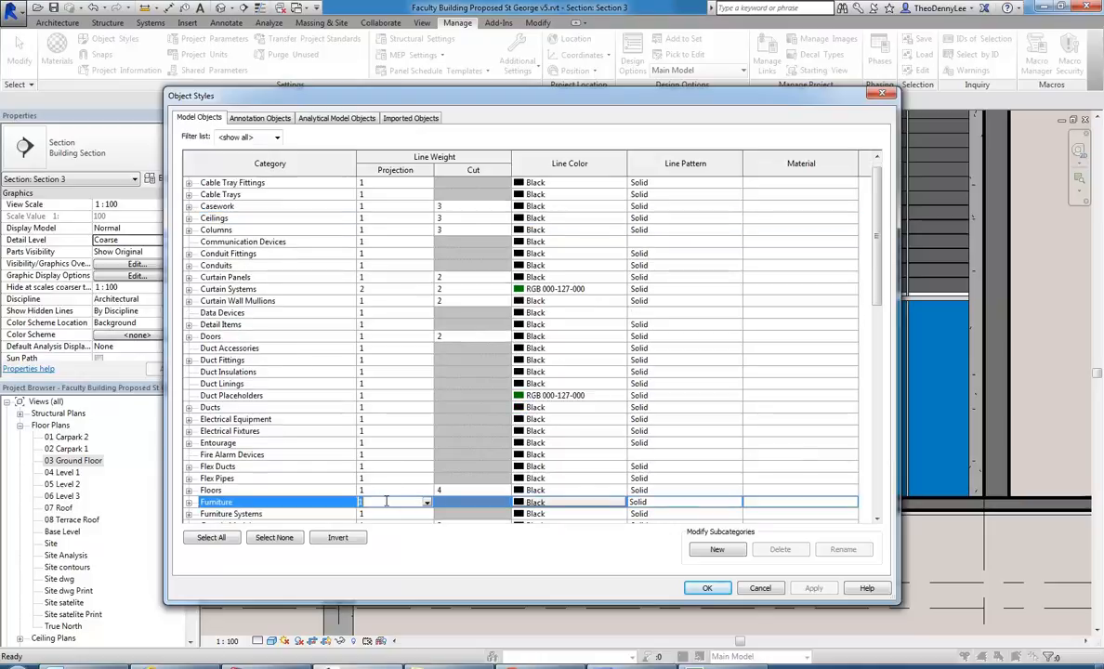
click(489, 507)
click(395, 502)
click(759, 587)
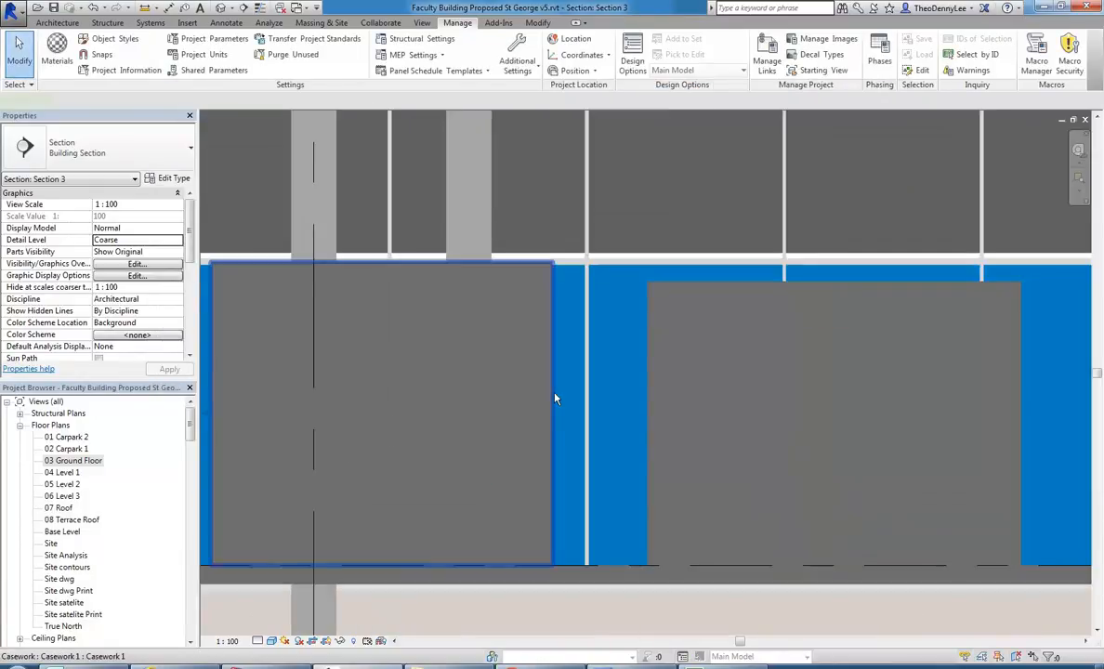
Edit the in-place casework block, change its family category to Furniture and finish the model.
double_click(554, 398)
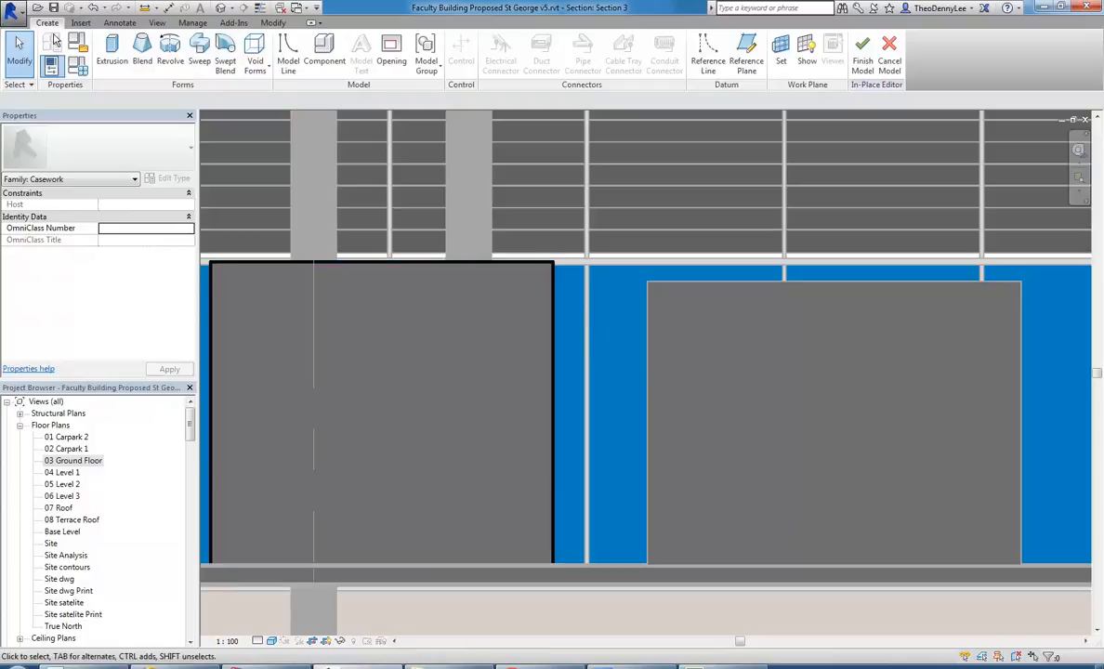
click(862, 54)
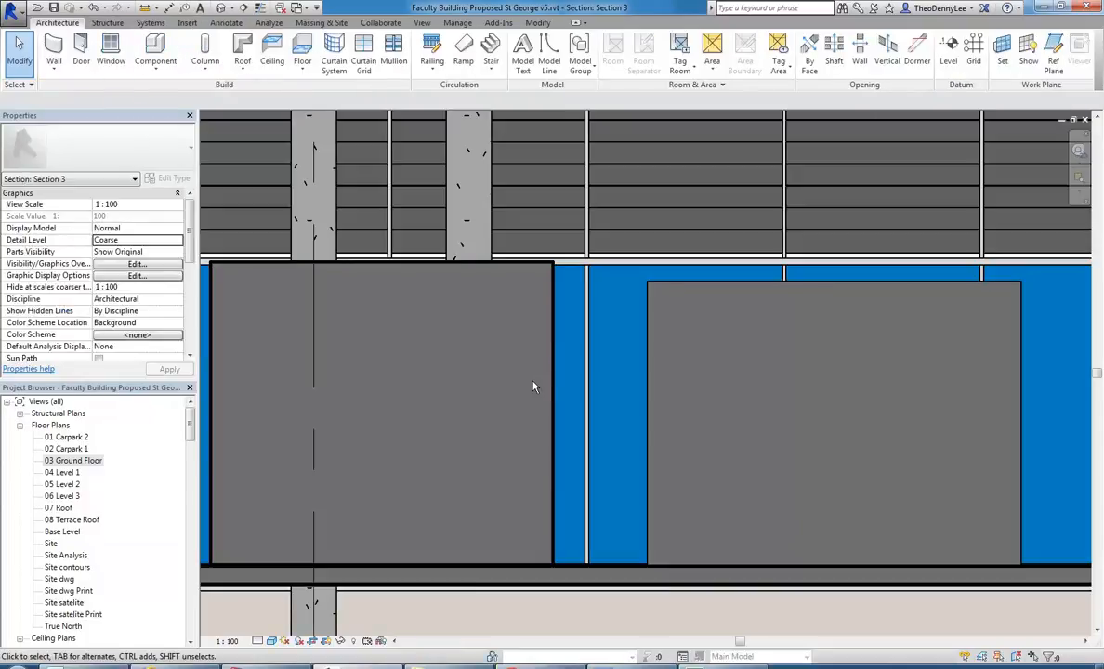
click(556, 376)
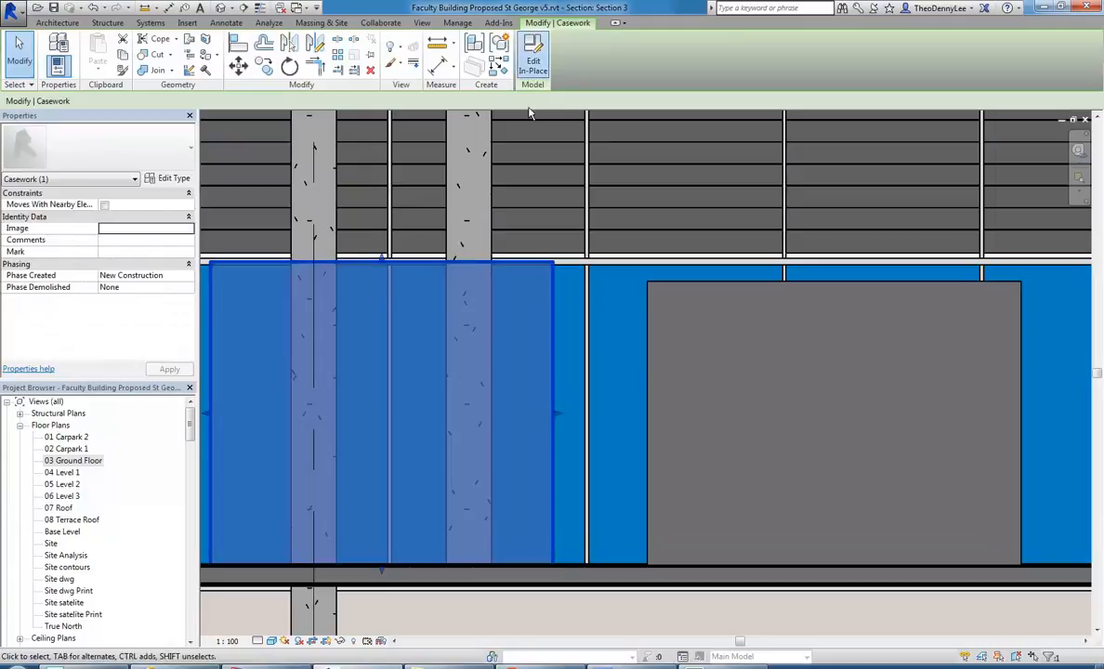
click(532, 58)
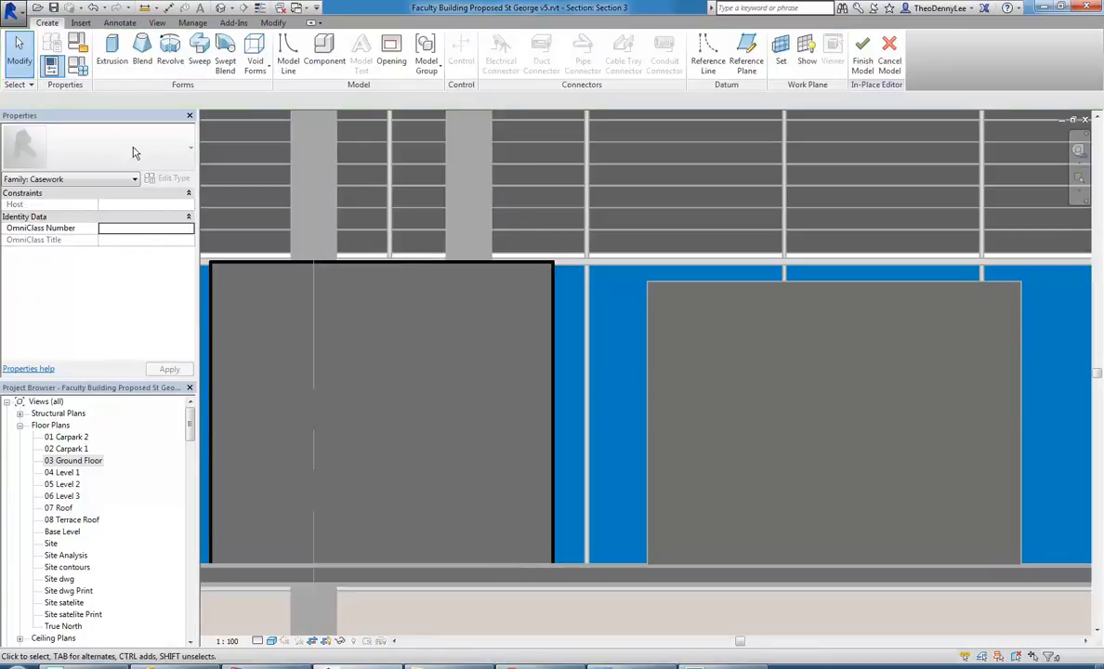
click(78, 43)
drag(567, 209, 574, 299)
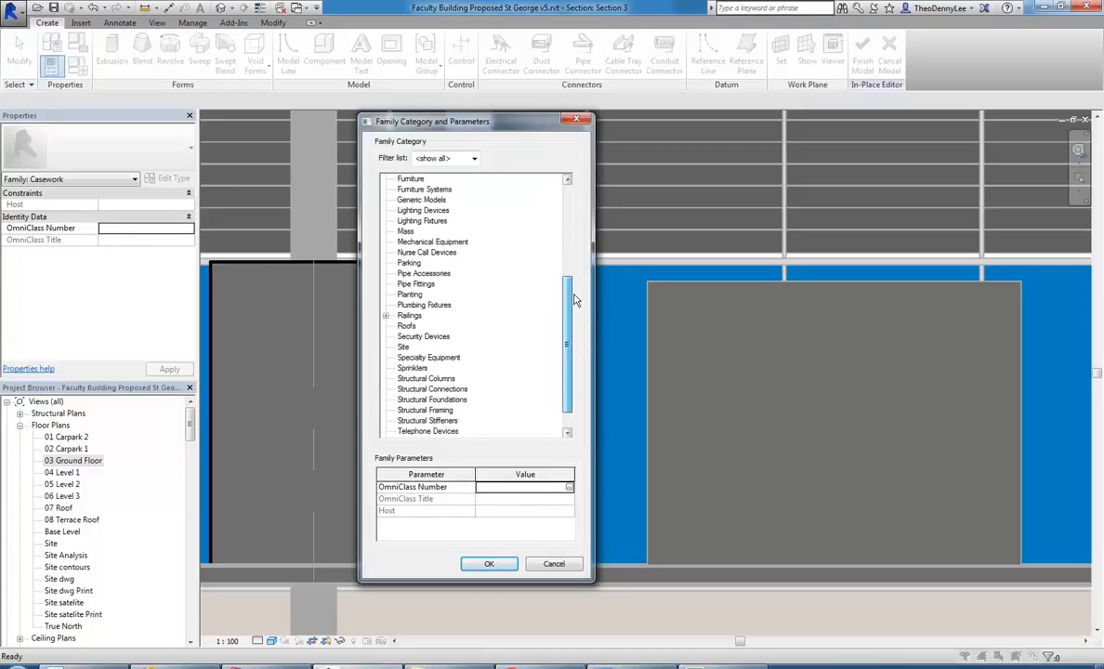
scroll(514, 256, up, 5)
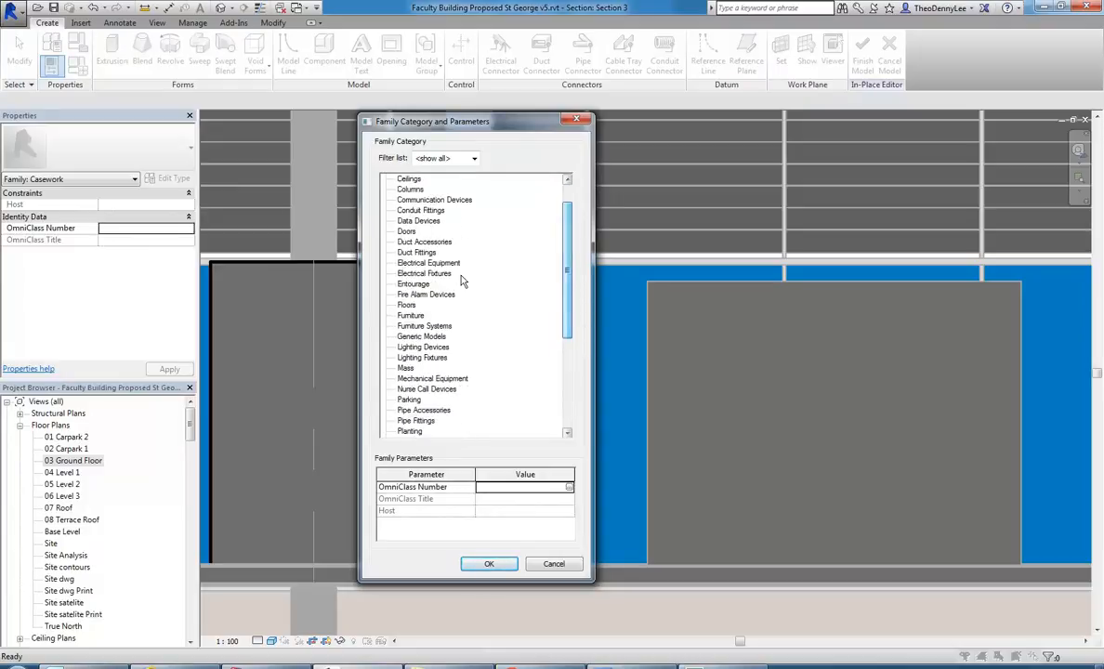
click(412, 316)
drag(568, 269, 583, 364)
click(490, 563)
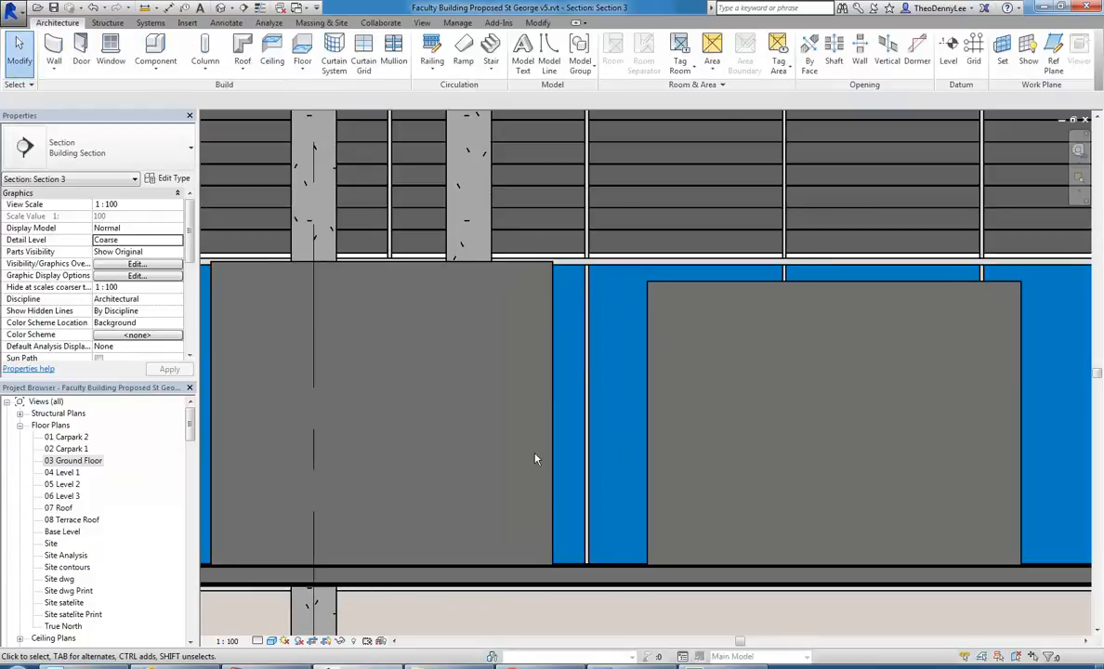
Delete both in-place blocks in the section view and open the {3D} Copy 1 view.
click(512, 421)
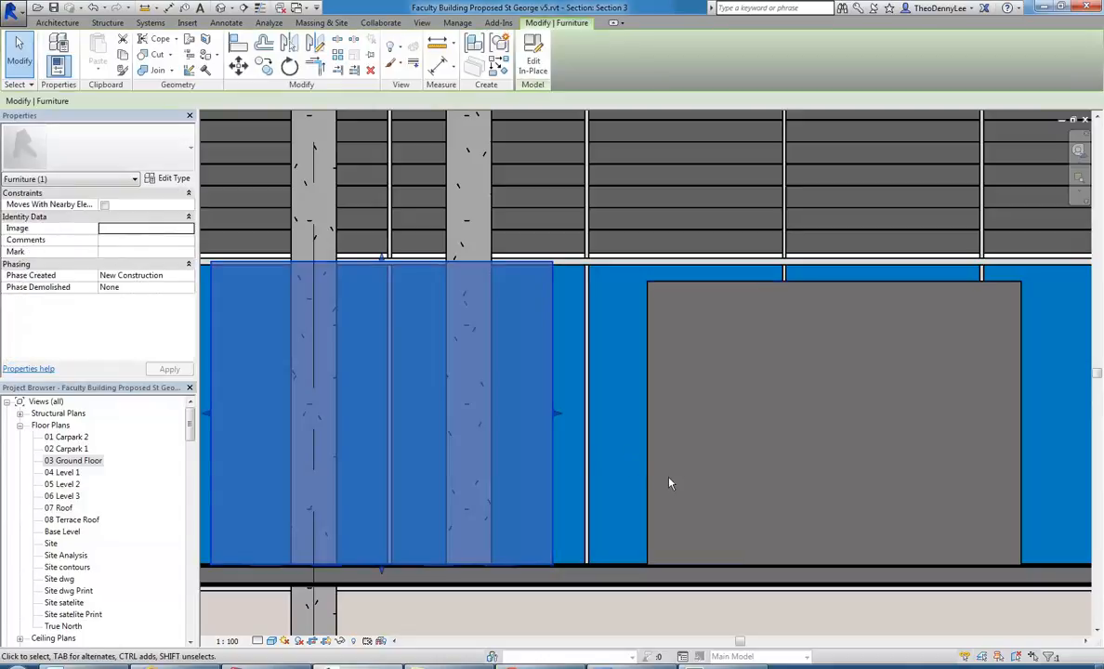
key(Escape)
click(650, 427)
key(Delete)
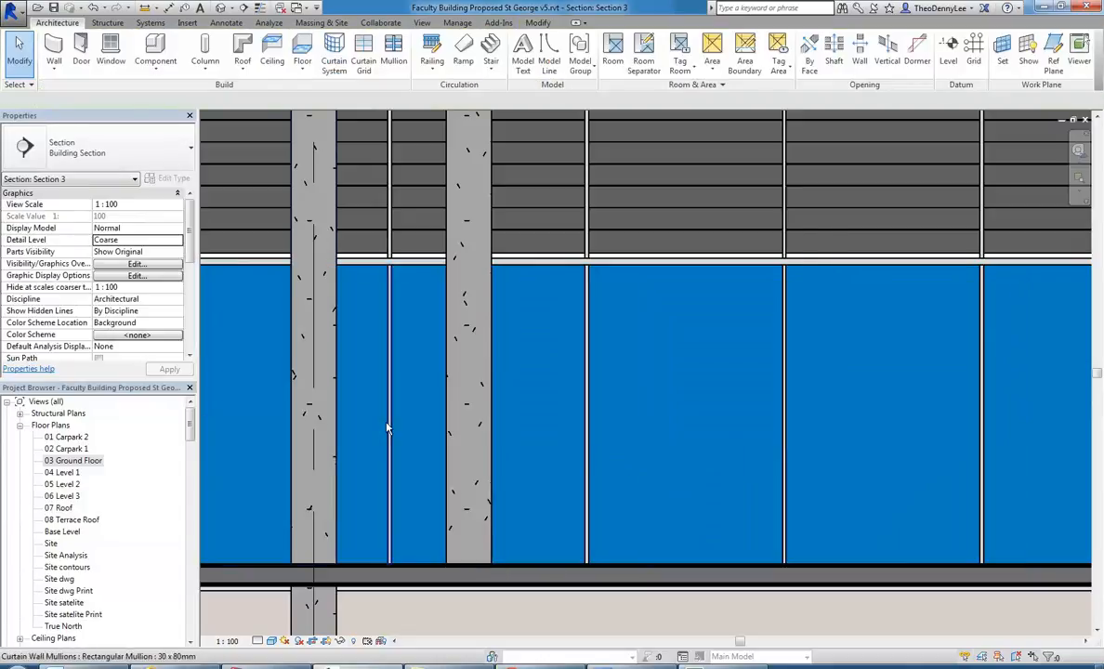
drag(189, 425, 188, 457)
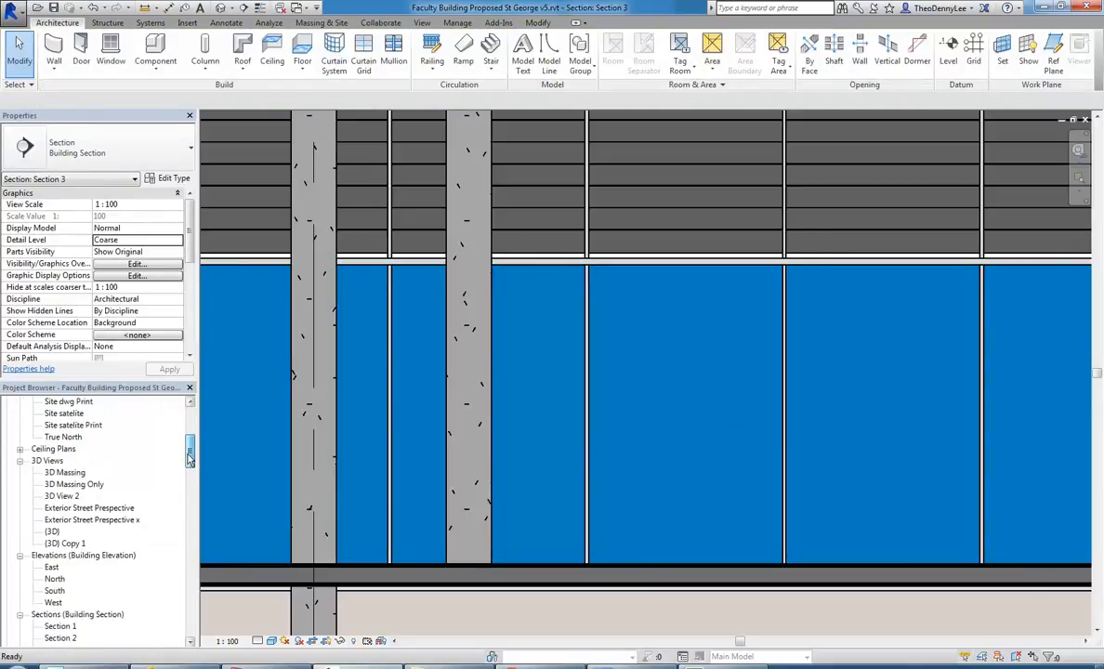
double_click(61, 544)
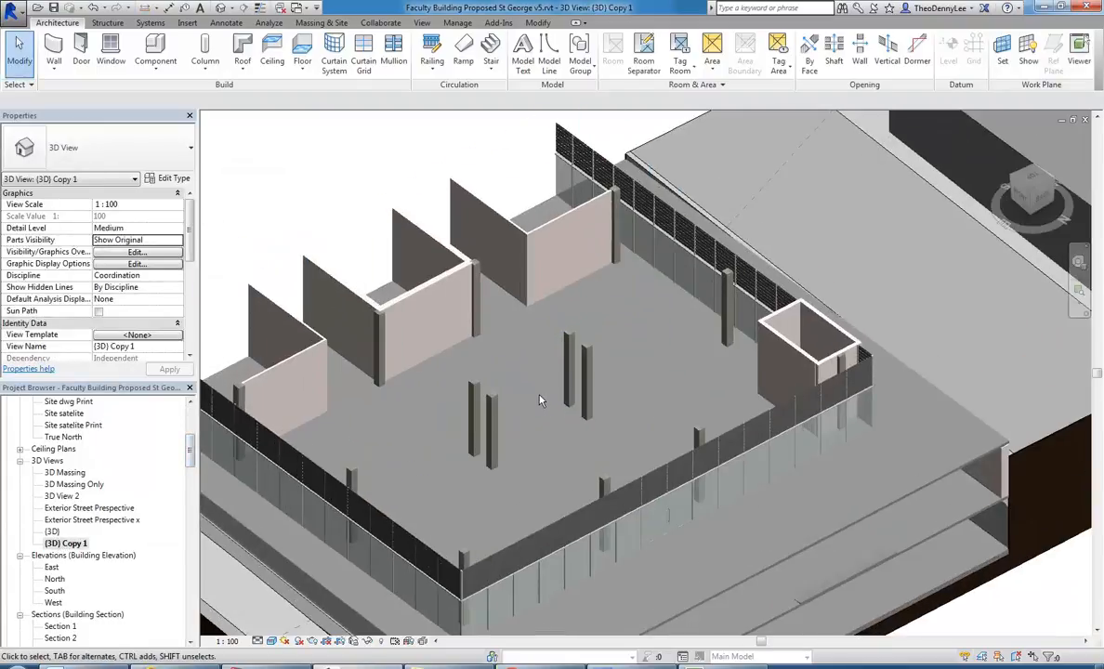
click(156, 63)
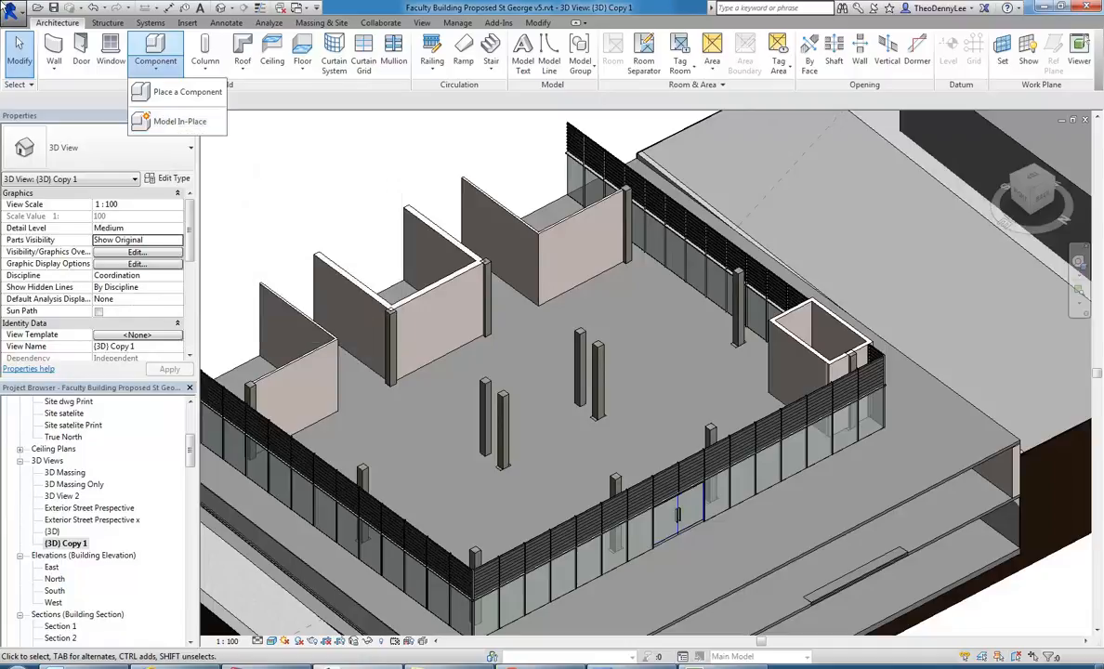
click(10, 5)
click(11, 7)
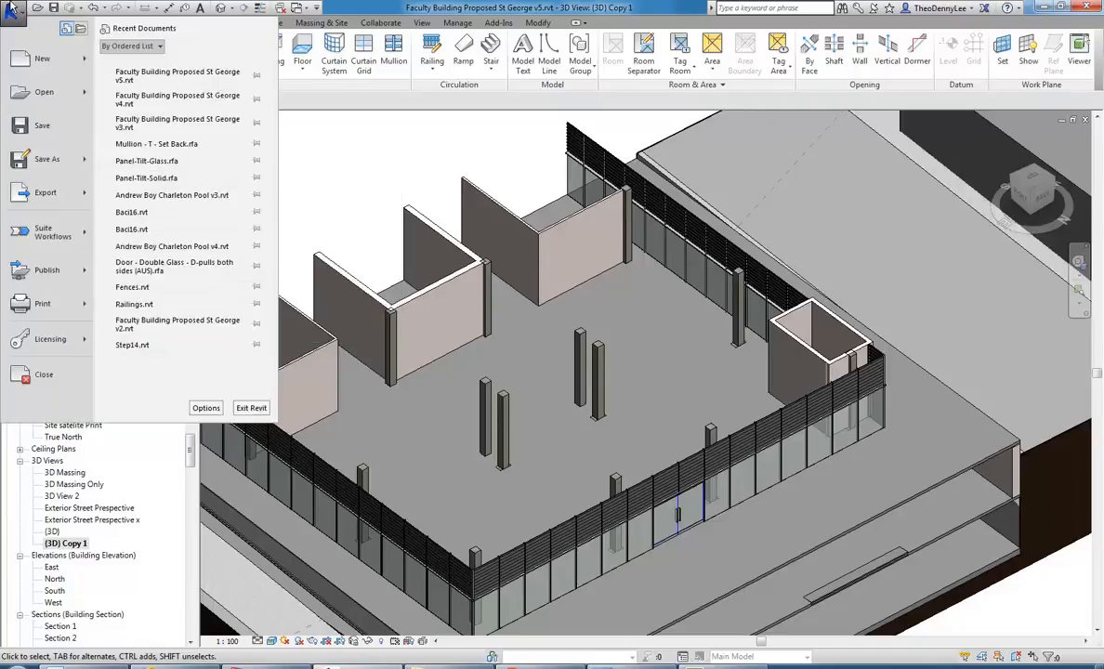
mouse_move(42, 57)
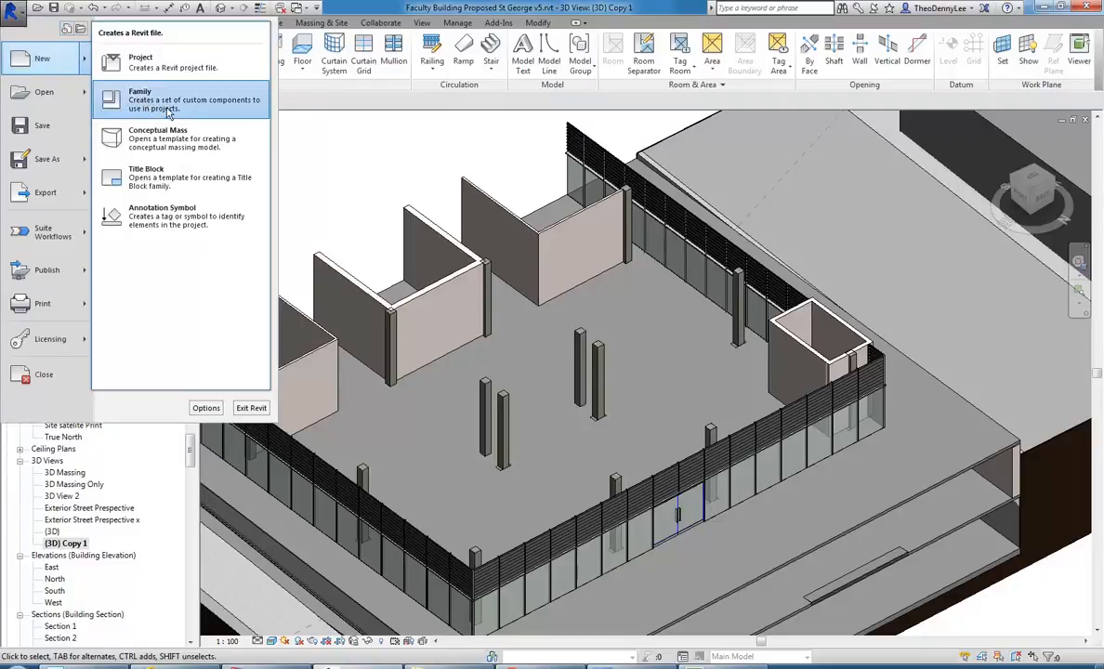
click(333, 98)
Create a new in-place model in the Casework category and name it Reception Counter.
click(150, 69)
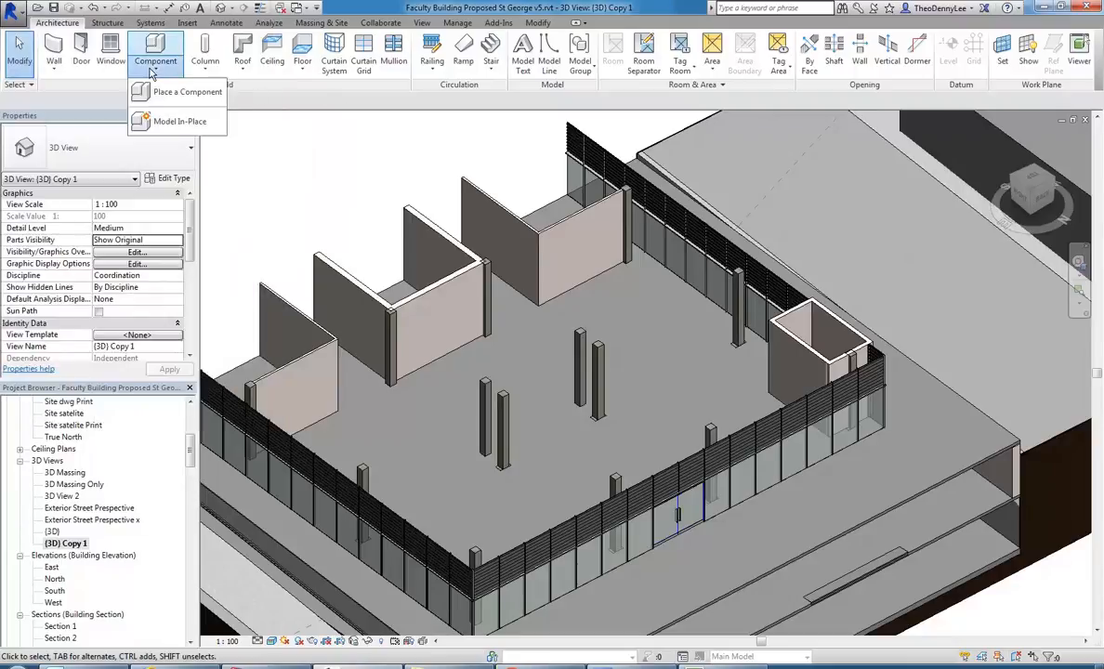
click(163, 125)
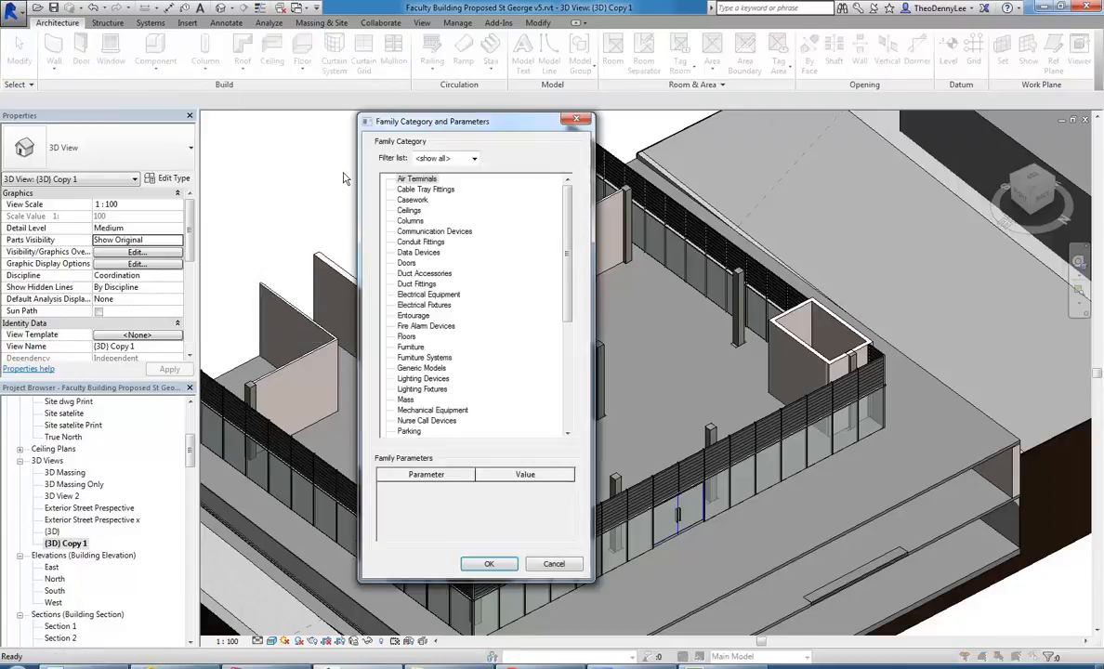
click(409, 199)
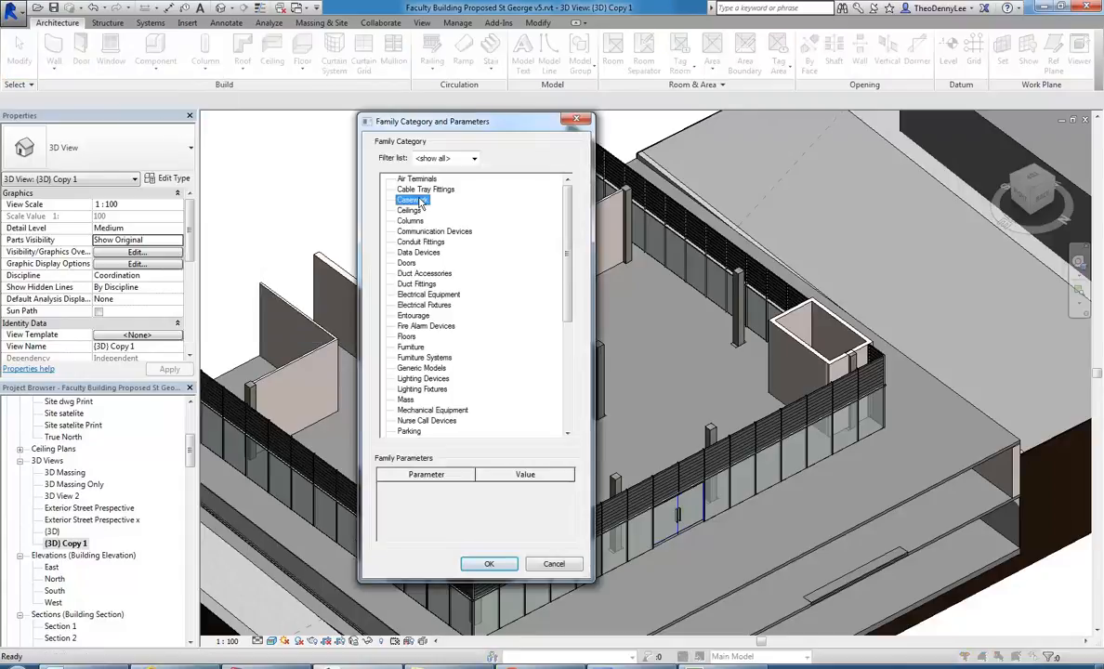
click(490, 566)
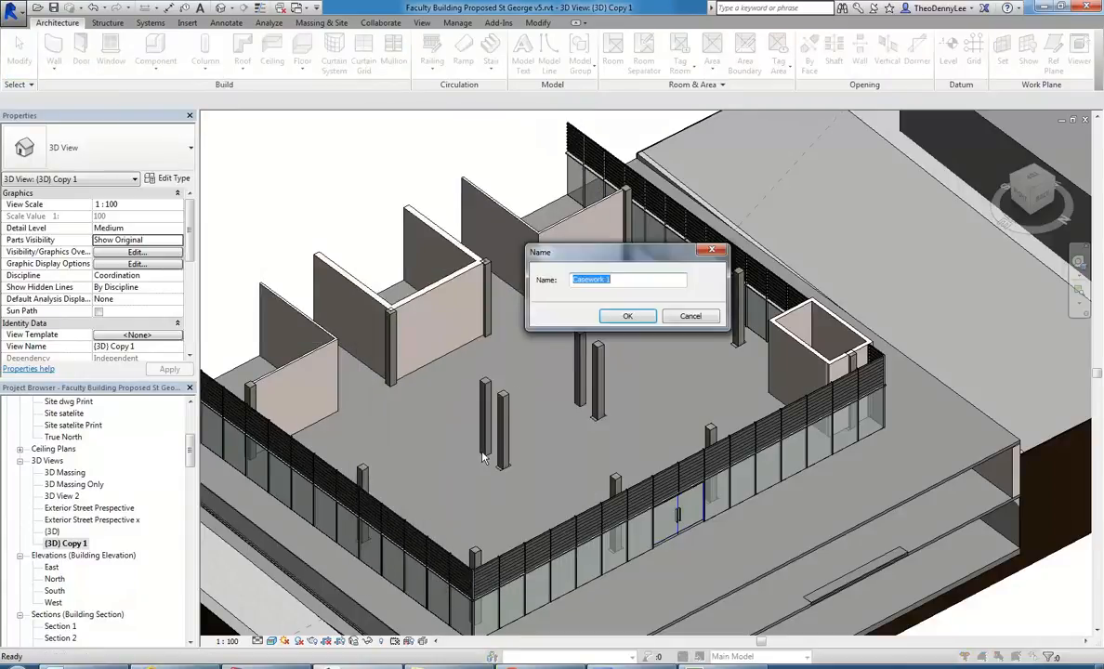
text(Reception Counter)
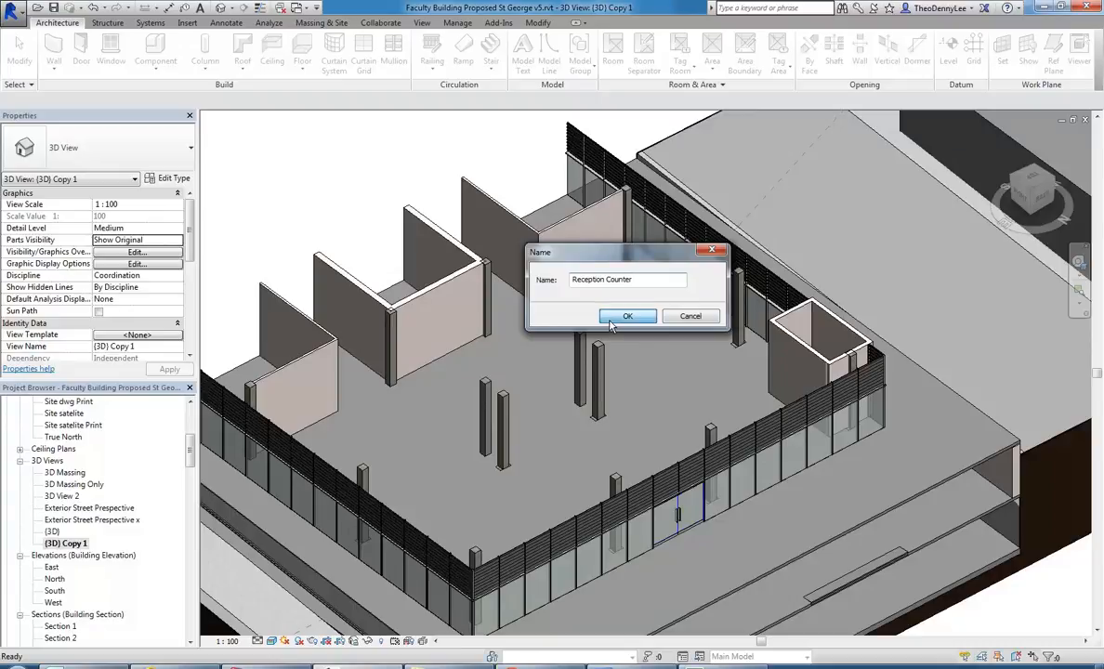
click(627, 317)
Set the work plane of the in-place model to Level : 03 Ground Floor.
scroll(533, 419, up, 2)
scroll(532, 419, up, 2)
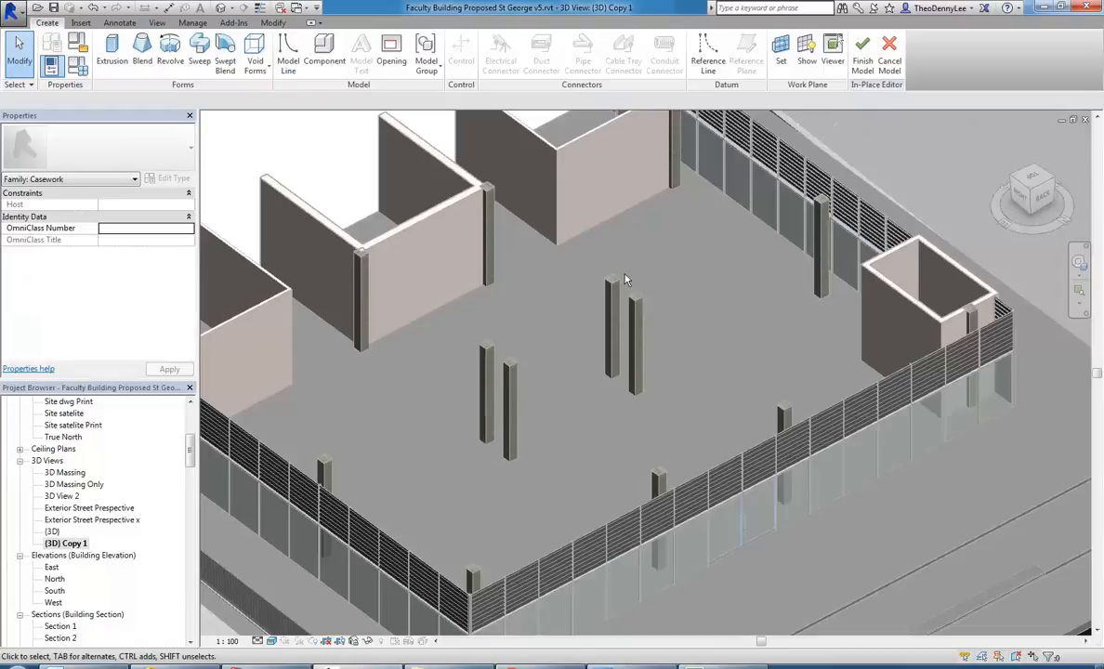
click(779, 54)
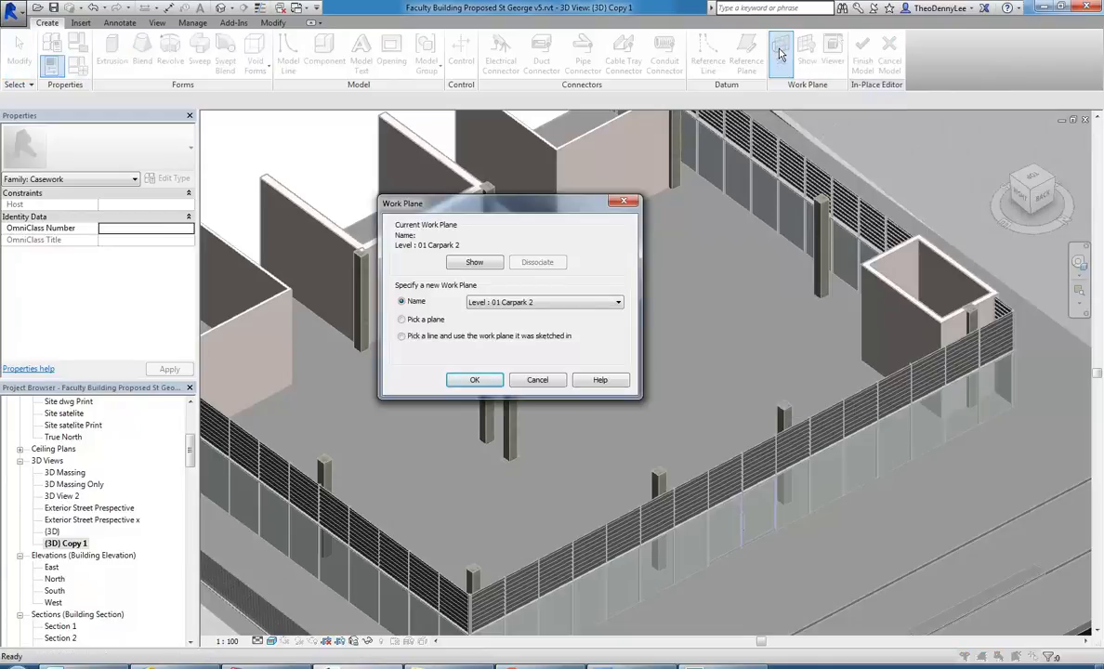
click(506, 302)
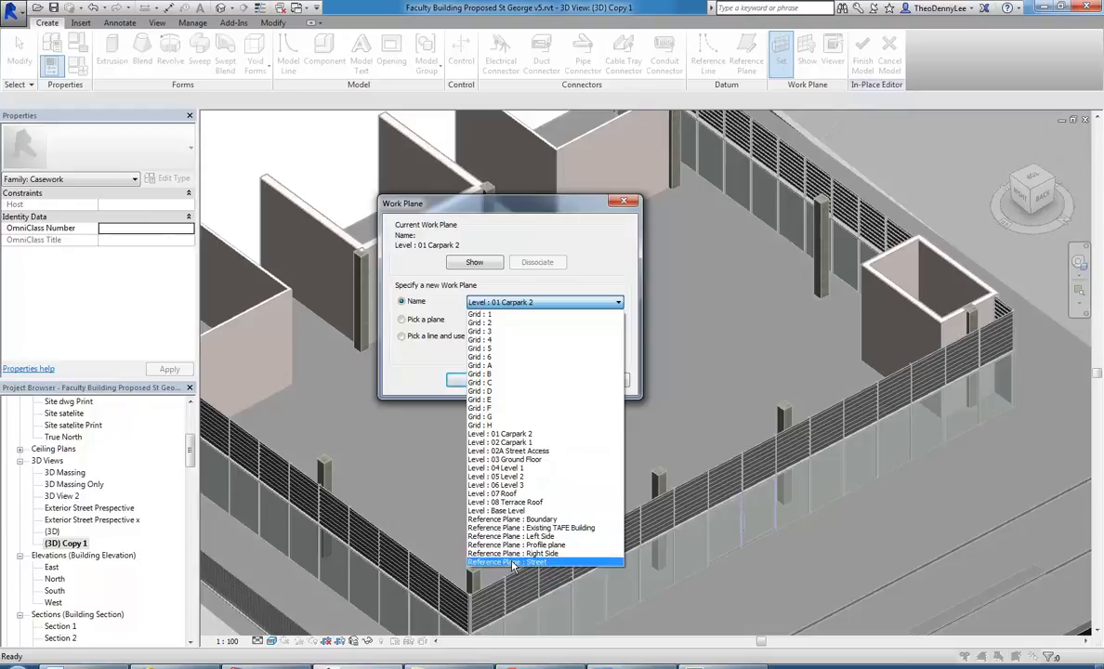
click(497, 460)
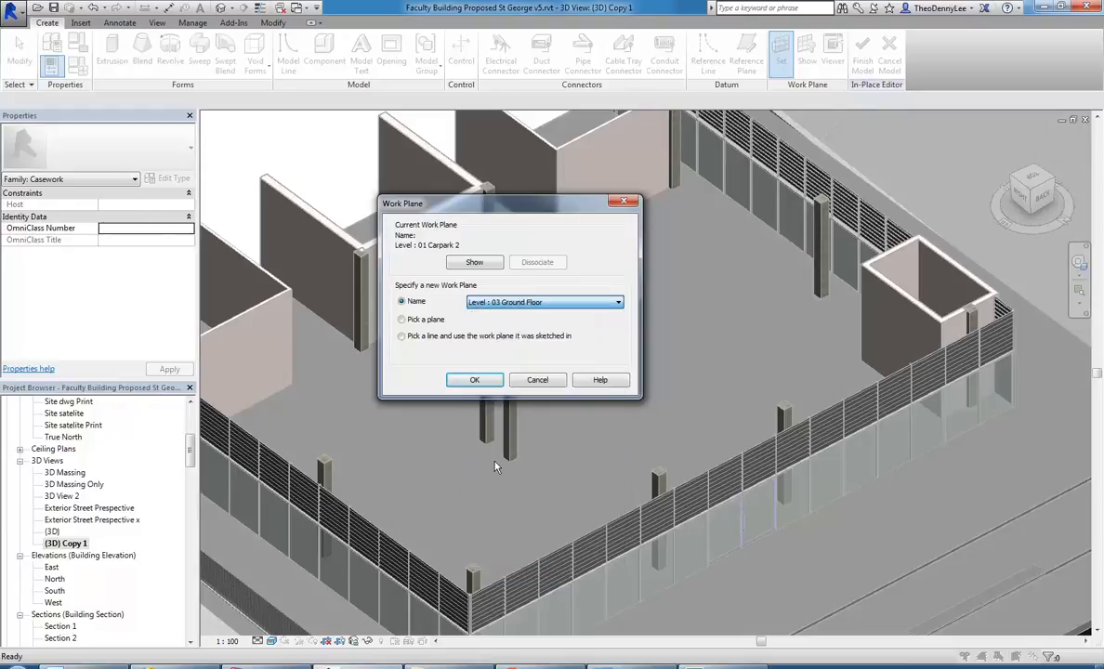
click(470, 381)
Start a Revolve and sketch a closed four-sided boundary about 1000 mm long on the open floor between the column pairs.
scroll(524, 382, up, 4)
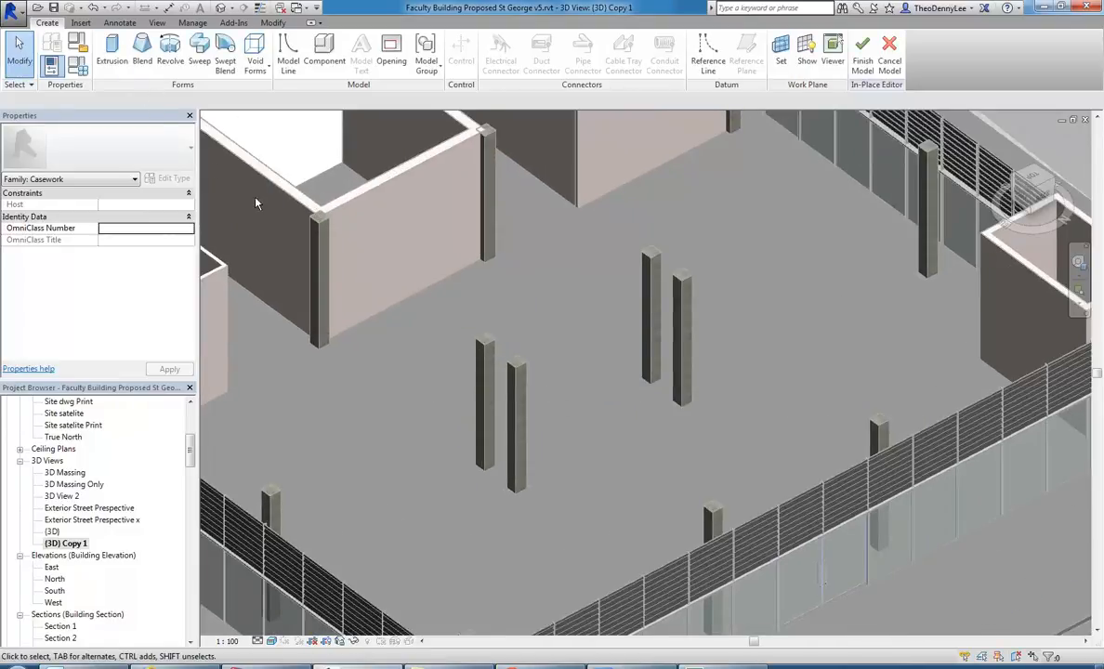
scroll(497, 357, down, 3)
scroll(452, 442, up, 2)
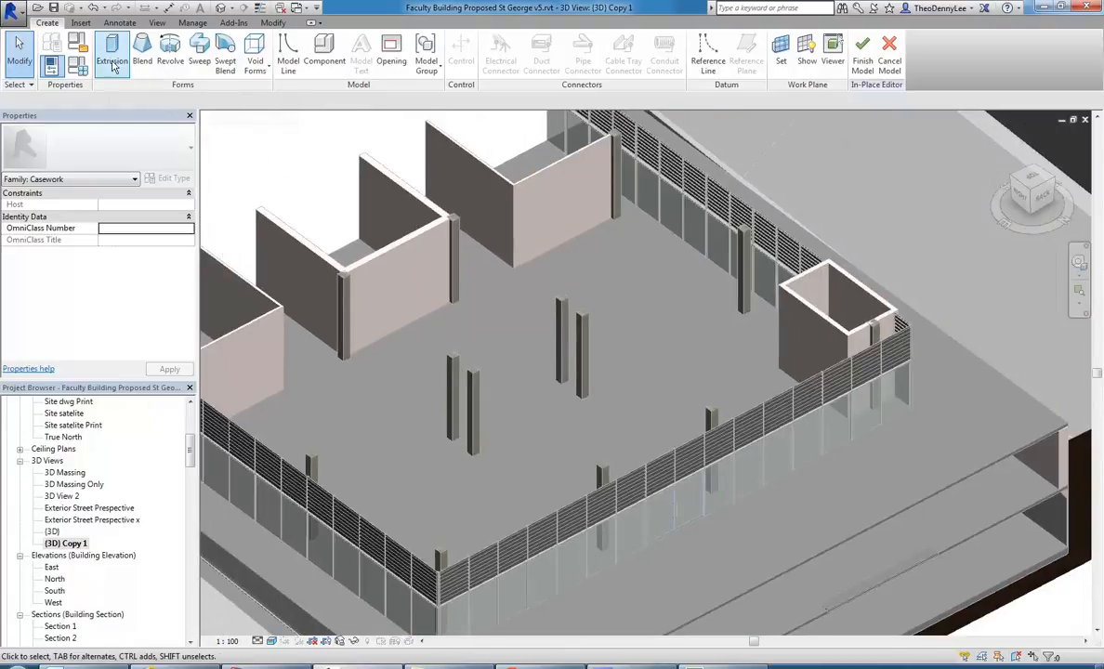
click(171, 63)
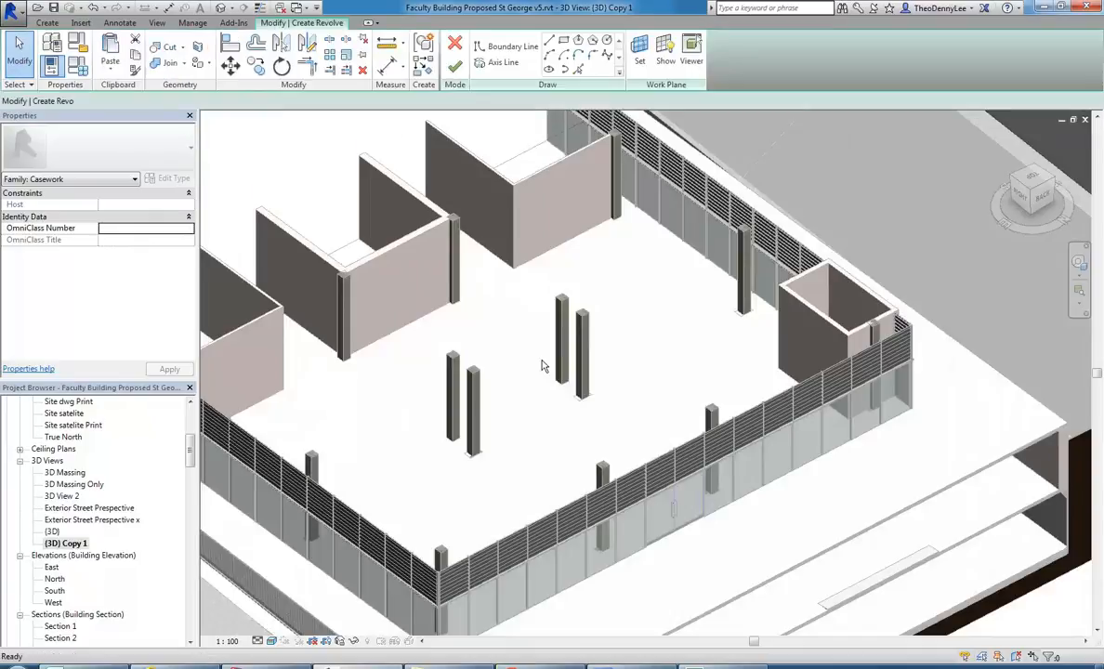
scroll(484, 425, up, 1)
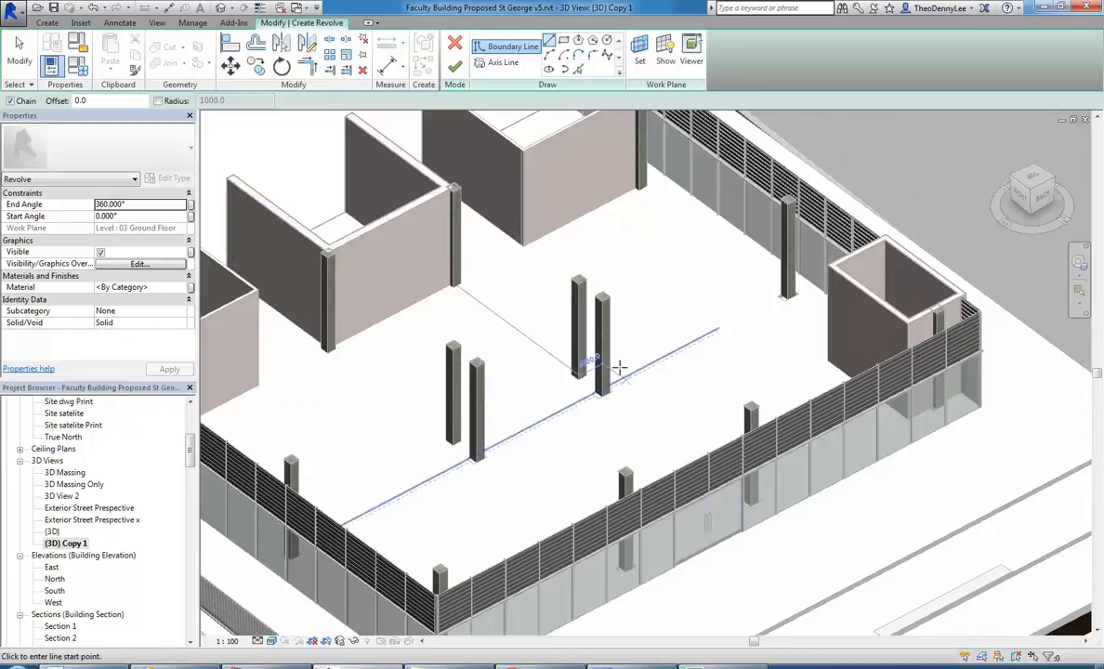
scroll(502, 460, up, 2)
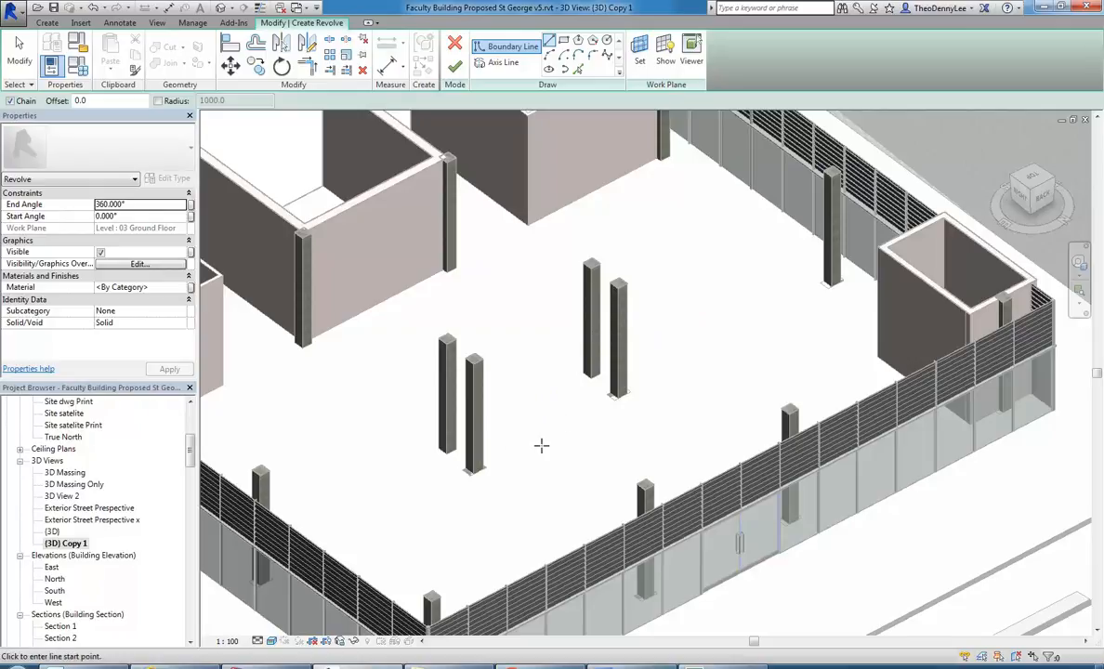
scroll(543, 450, up, 1)
scroll(535, 462, down, 2)
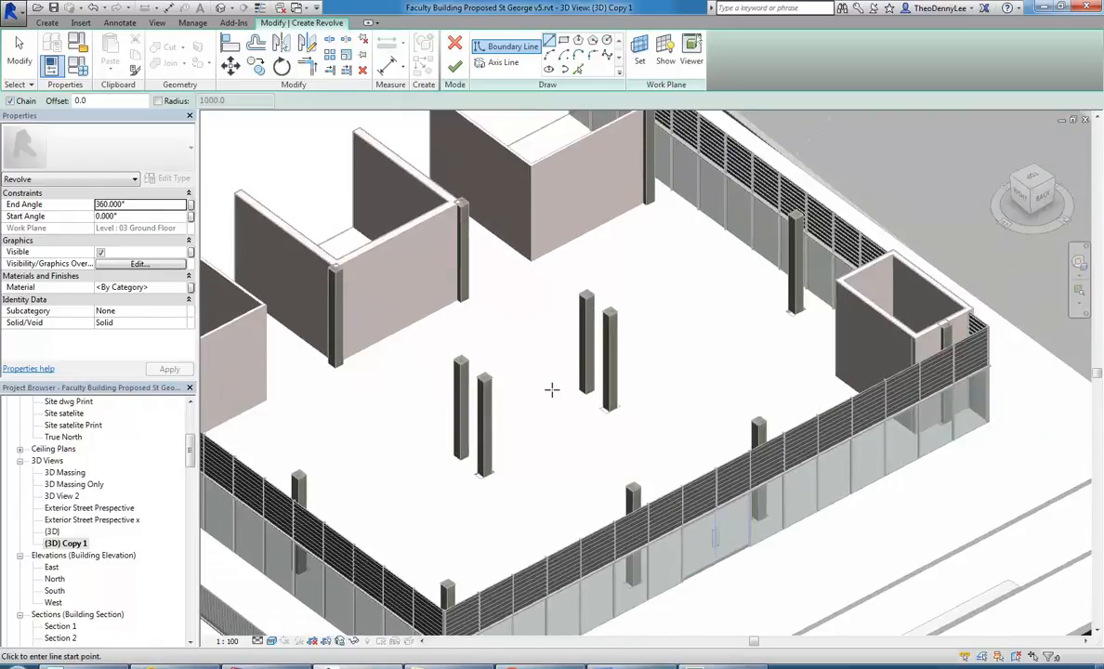
scroll(546, 437, up, 2)
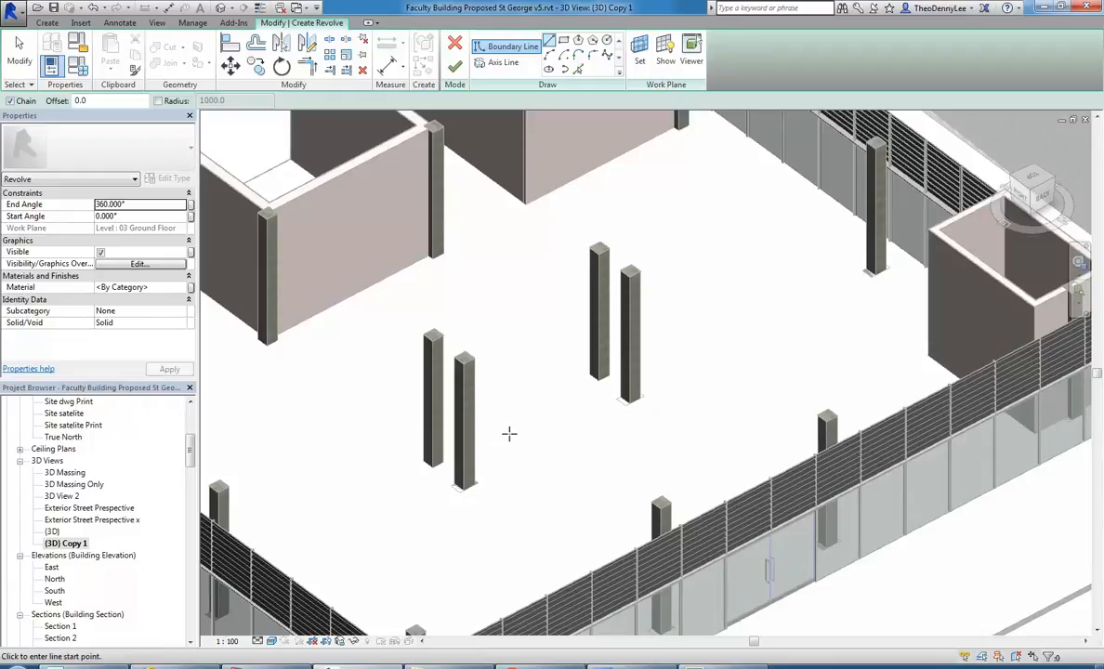
shift+middle_drag(510, 428, 537, 411)
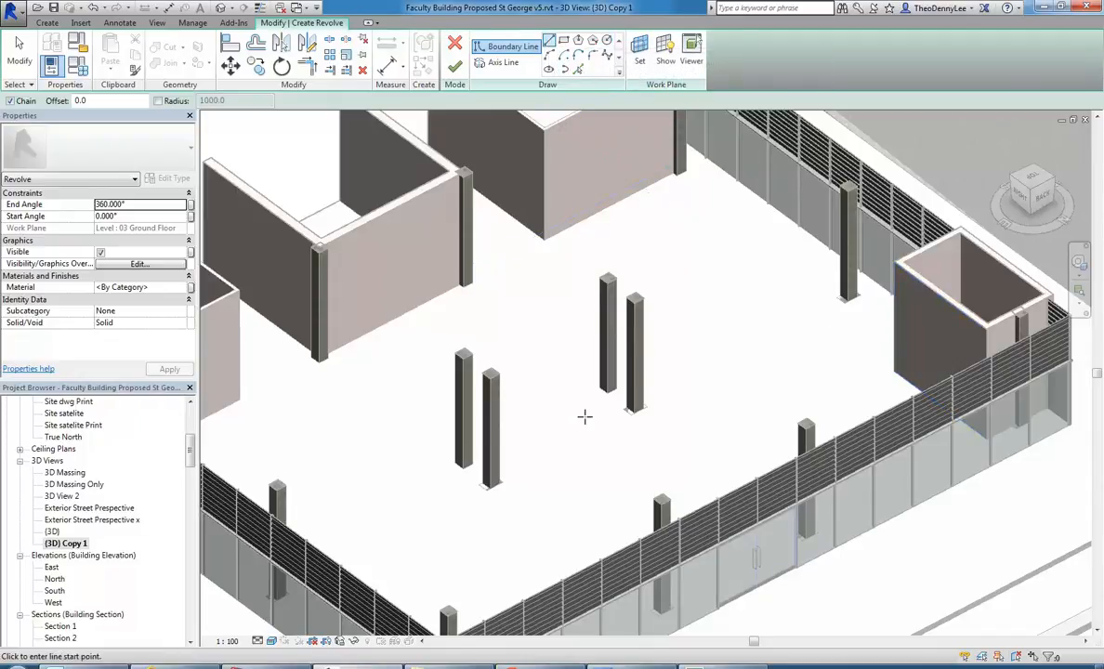
scroll(584, 416, up, 5)
click(550, 449)
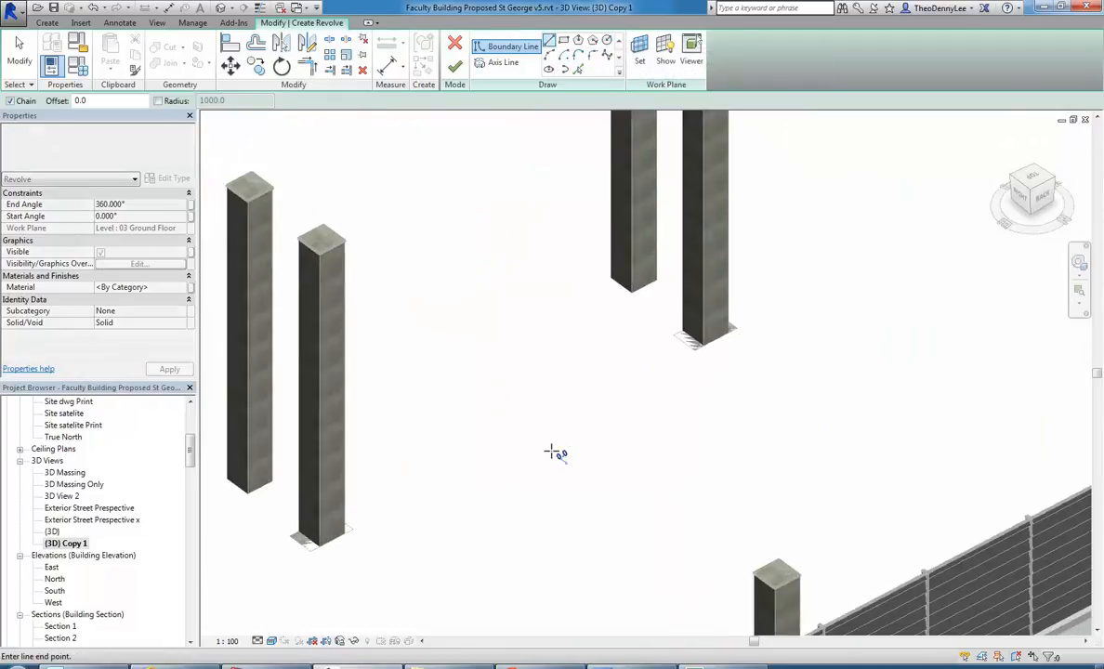
click(626, 412)
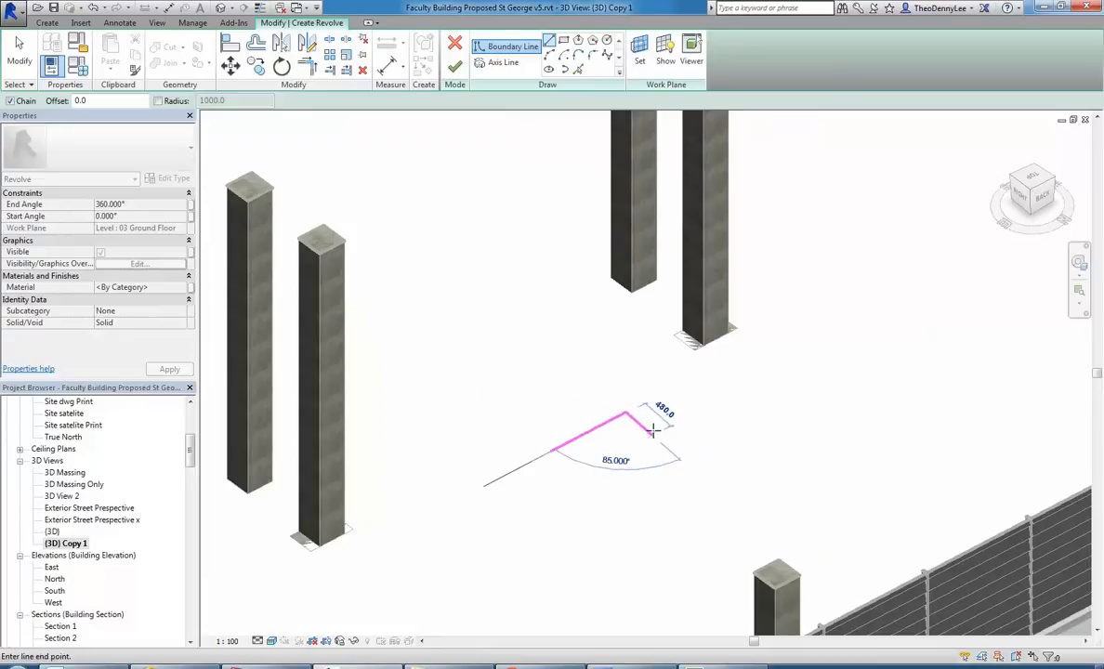
click(657, 440)
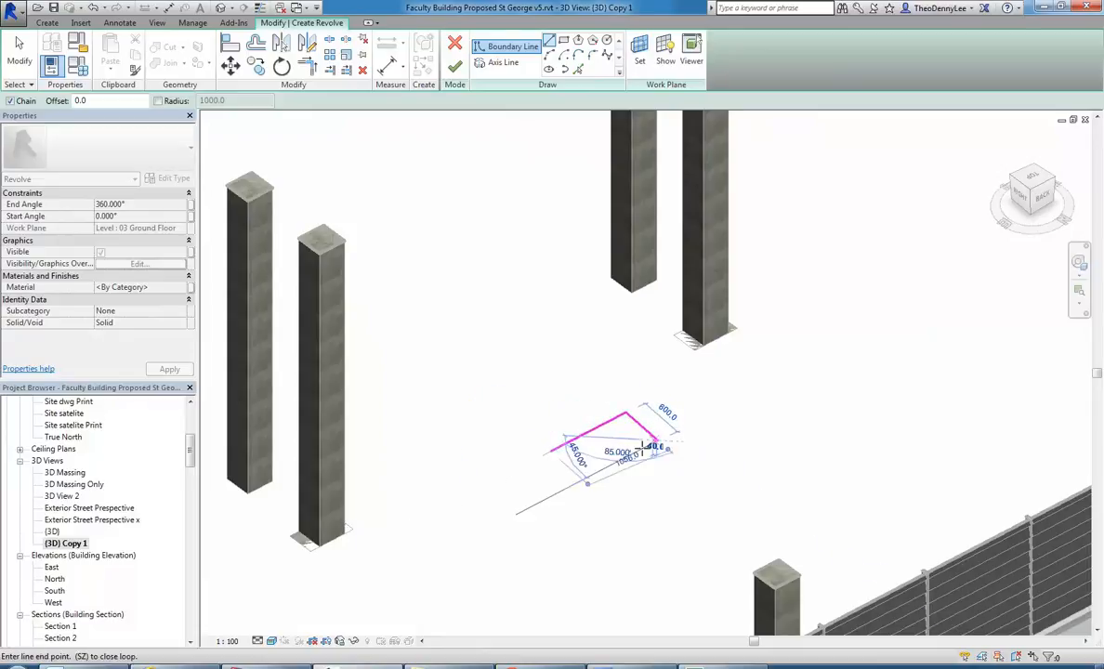
click(585, 478)
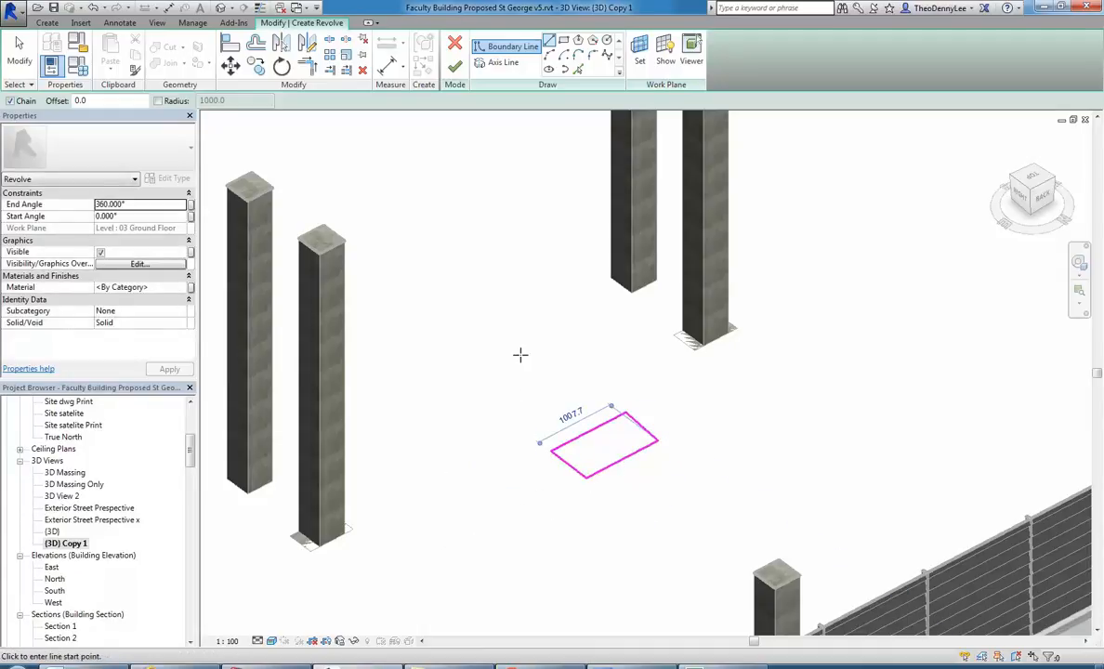
Draw a 2200 mm axis line beside the four-sided boundary, on the side facing the nearer column pair.
scroll(522, 352, down, 2)
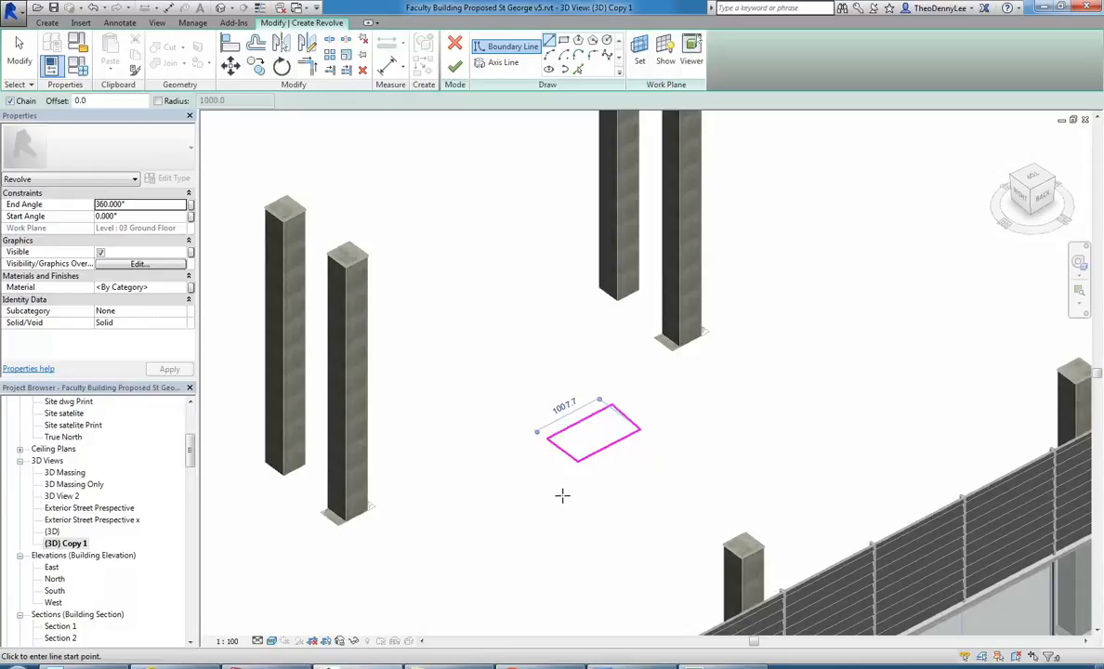
click(489, 65)
click(479, 434)
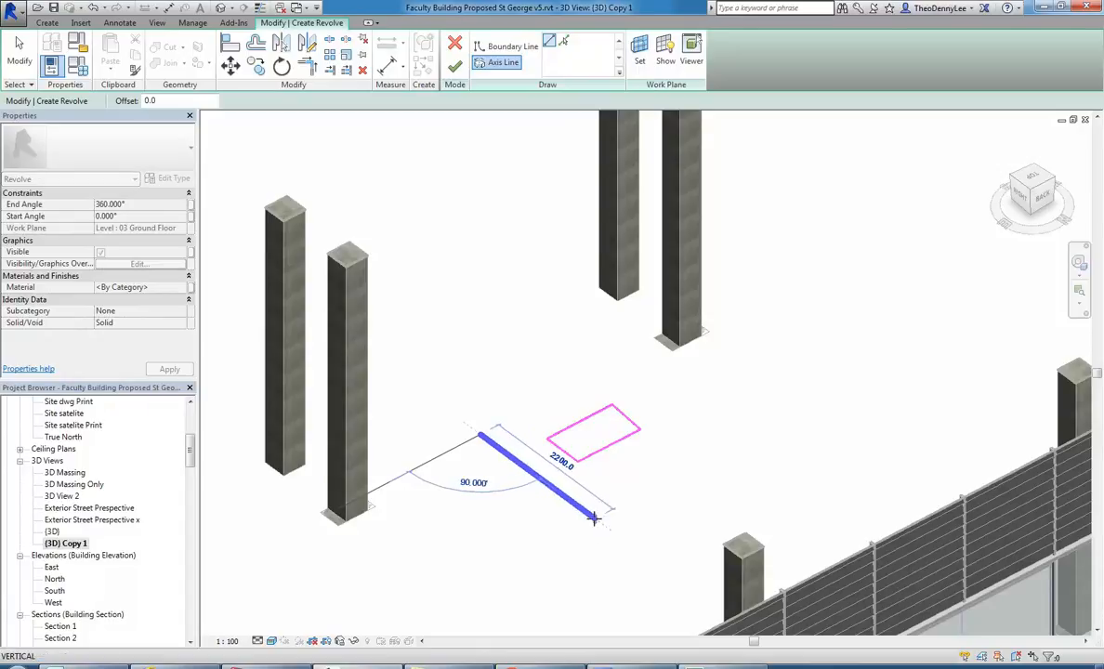
click(593, 519)
right_click(548, 331)
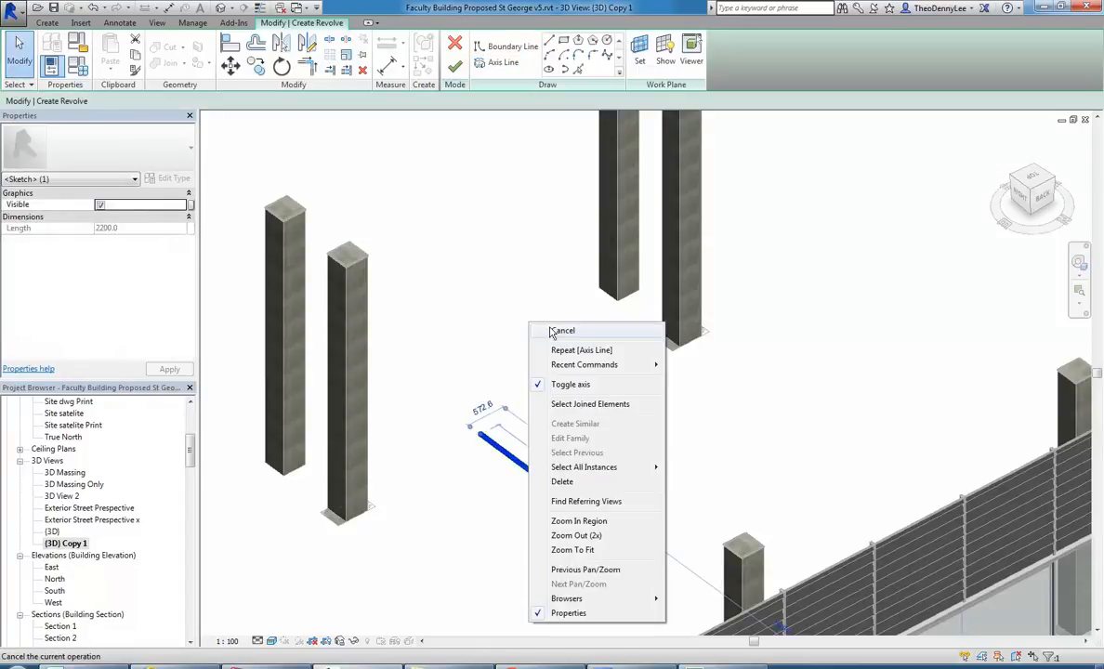
click(561, 331)
scroll(536, 427, up, 3)
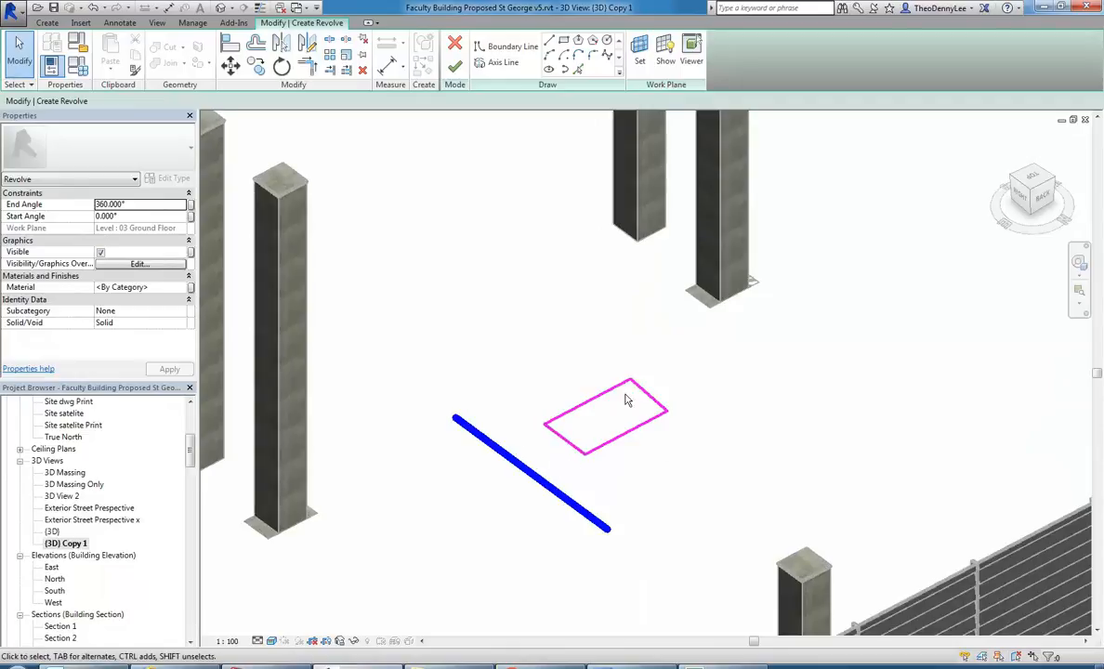
Check the boundary and axis line, then finish the sketch to create the revolved solid.
mouse_move(488, 325)
mouse_down()
mouse_move(704, 463)
mouse_move(701, 485)
mouse_up()
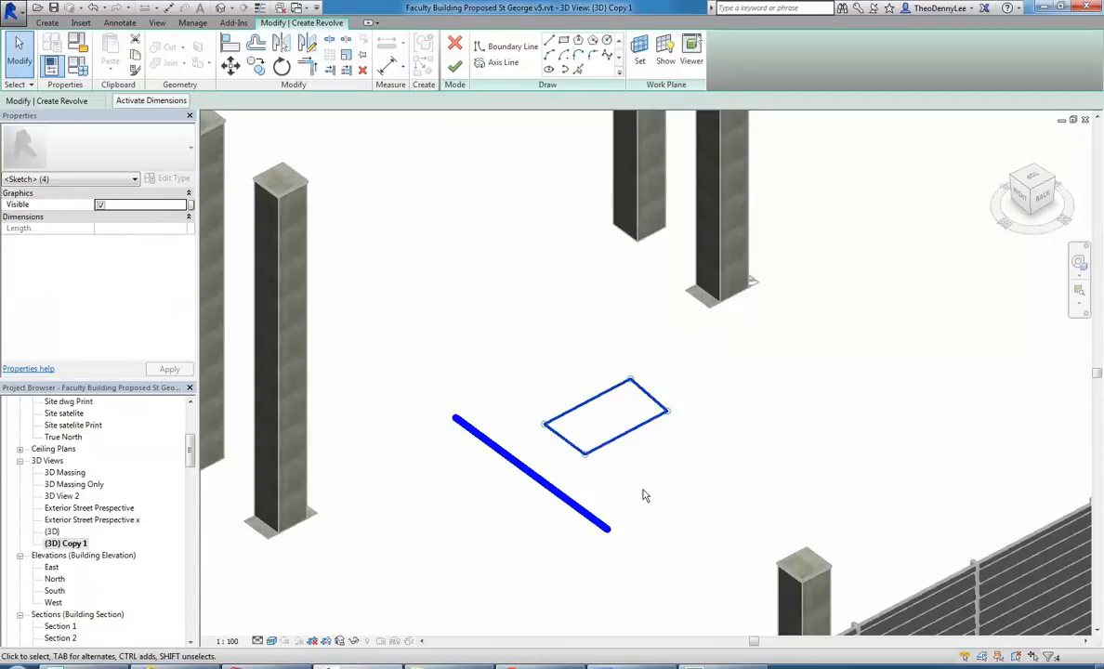
click(583, 509)
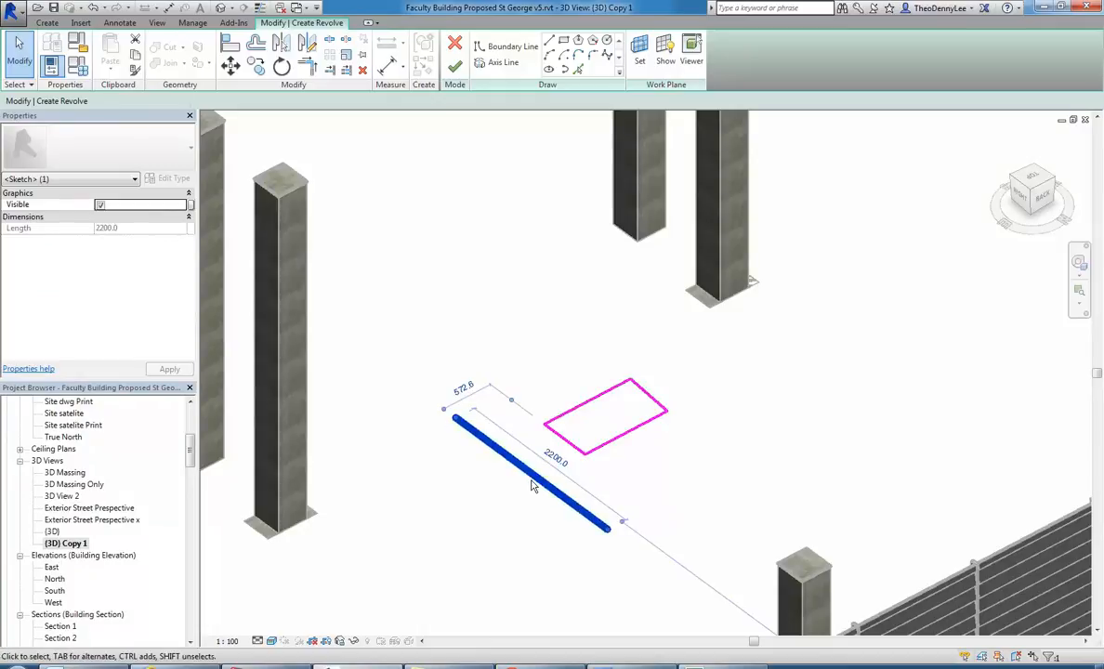
click(569, 359)
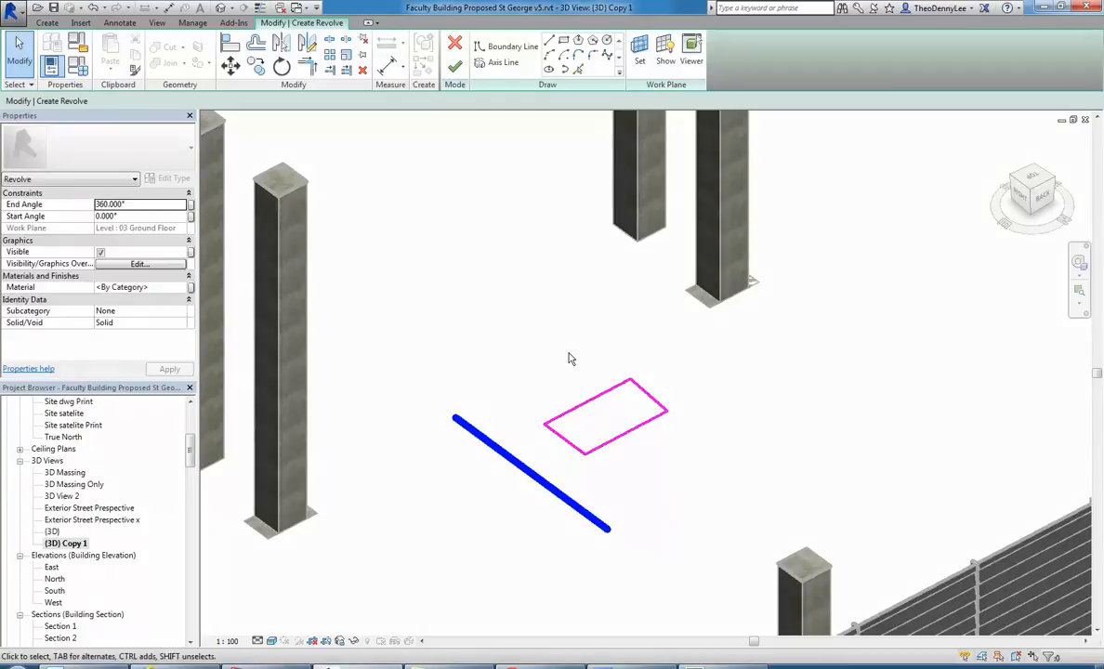
click(454, 66)
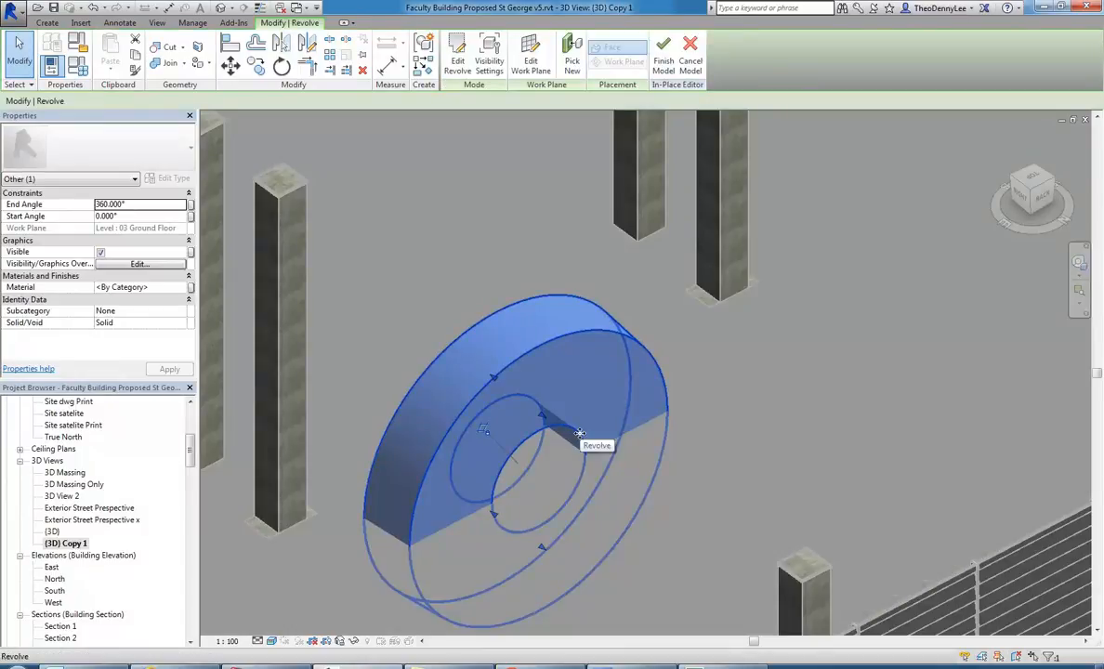
click(436, 210)
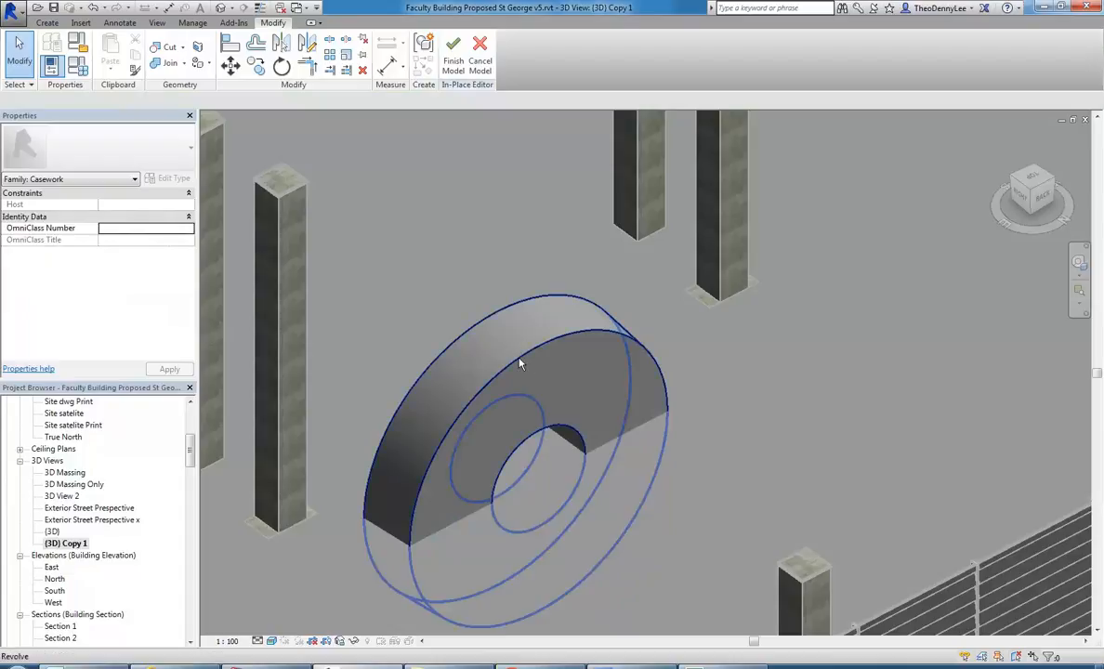
Set the revolve's start angle to 45° and its end angle to 135°.
click(597, 354)
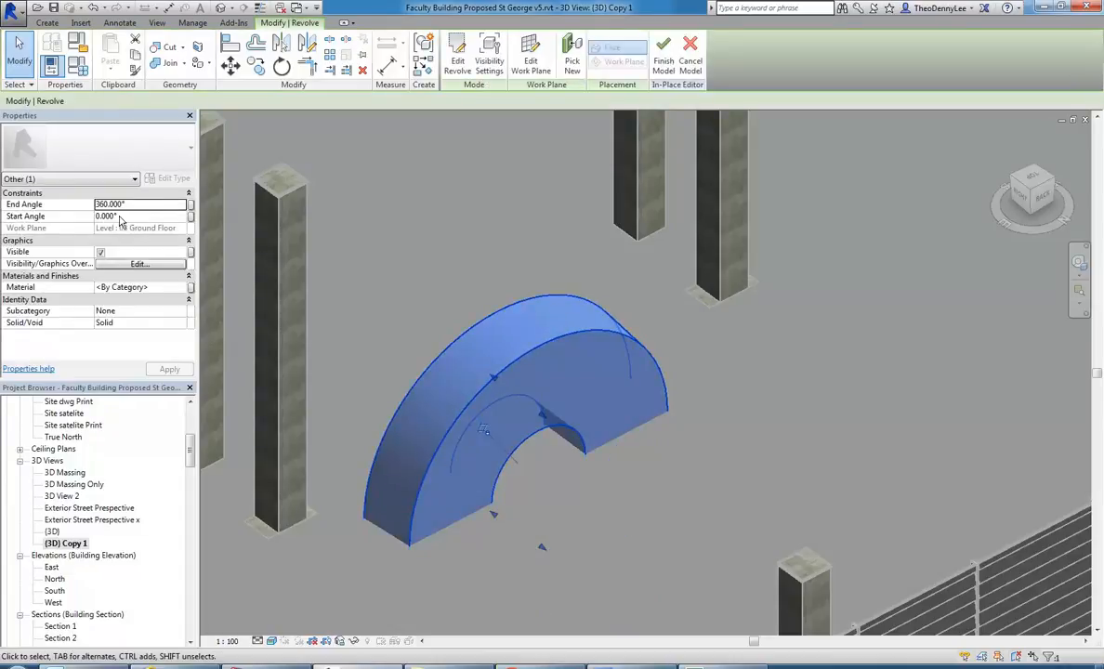
click(132, 215)
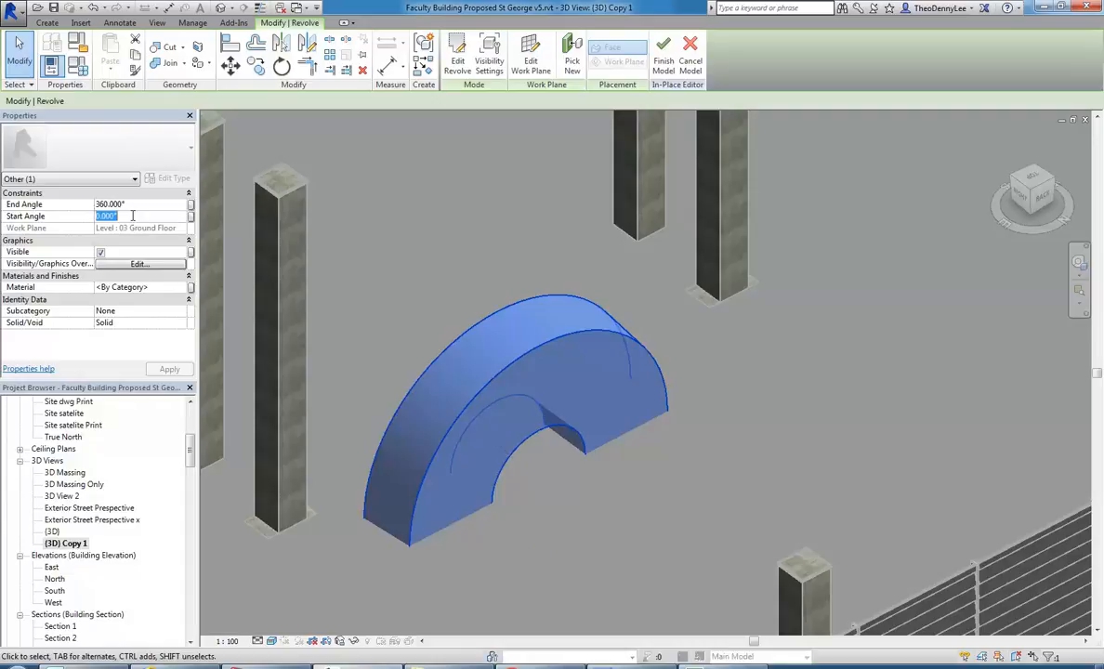
text(45)
click(138, 204)
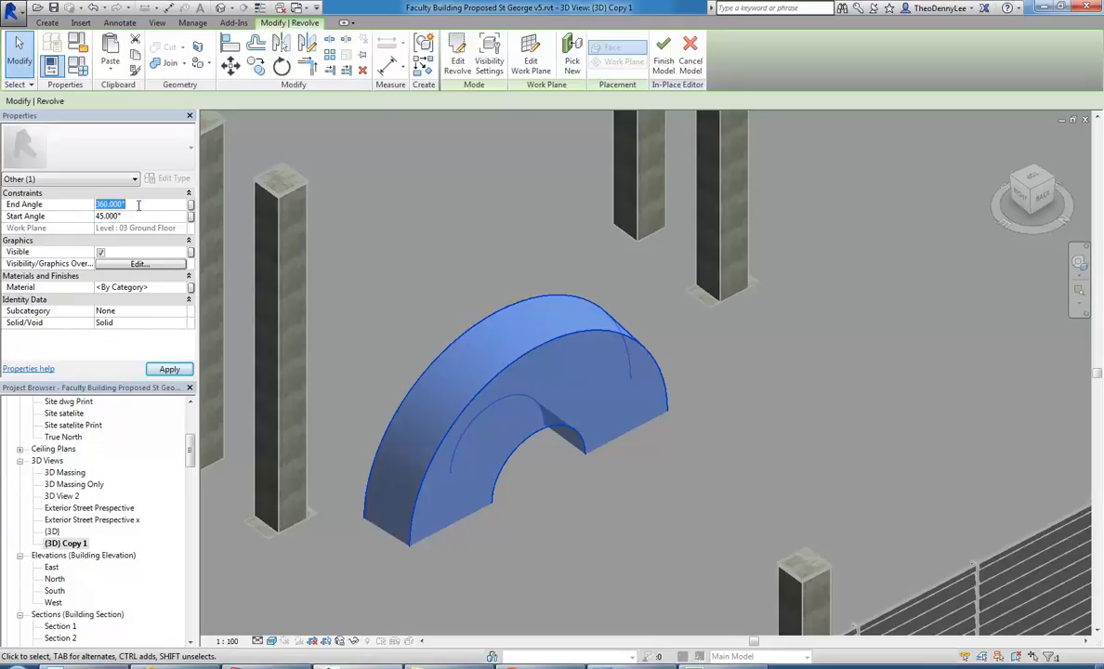
text(1235)
key(Return)
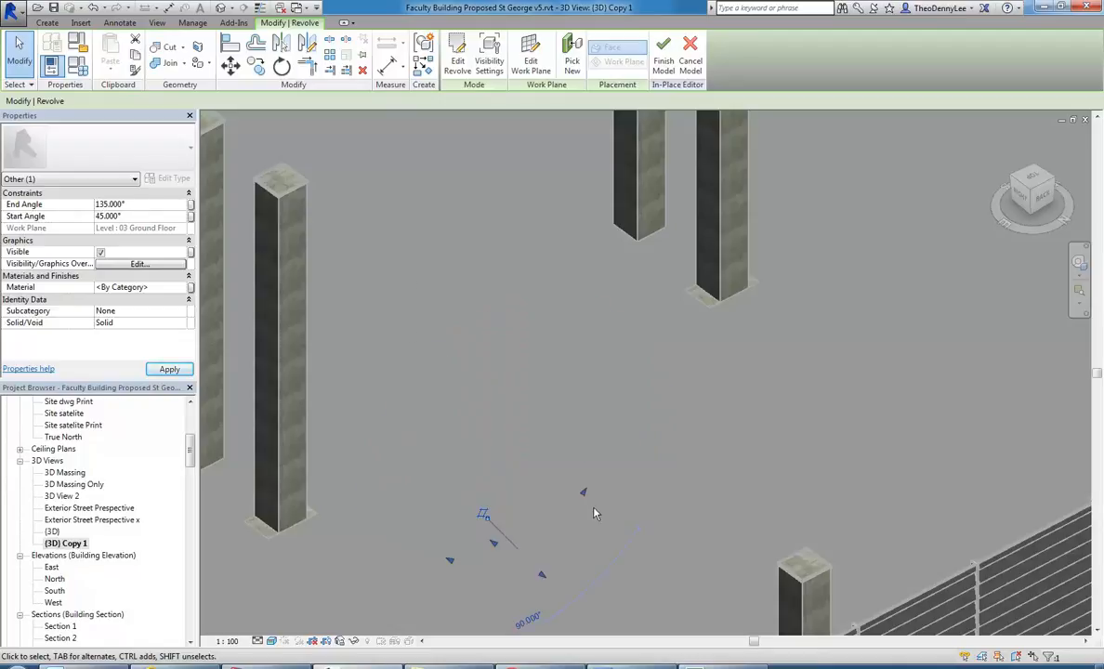
Set the revolve's start angle to 225°.
click(98, 216)
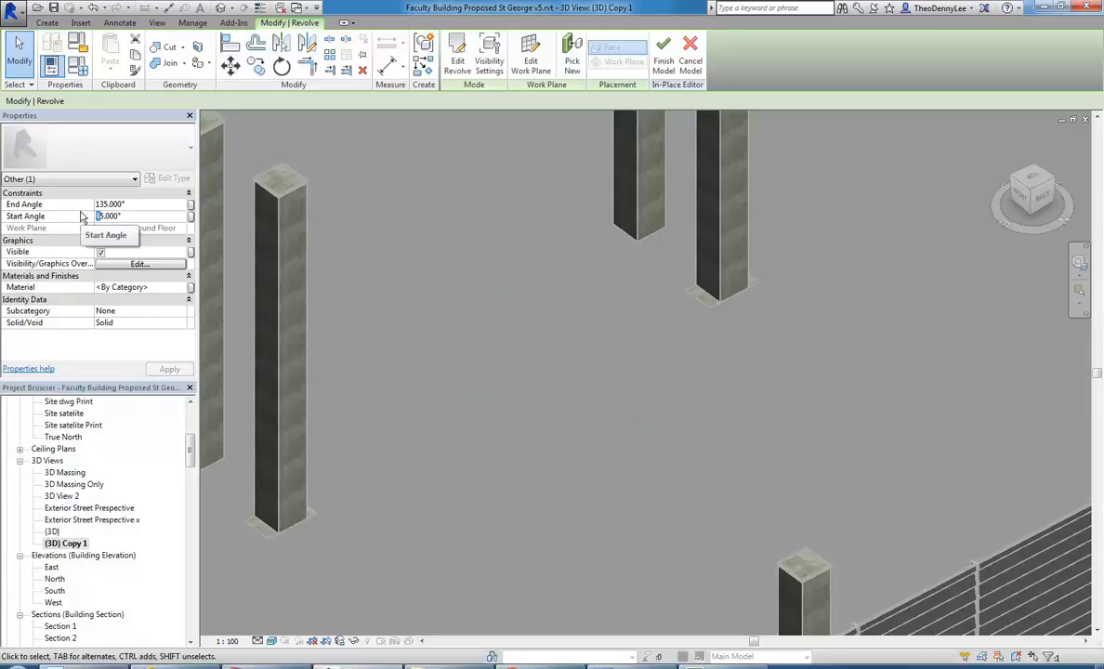
text(225)
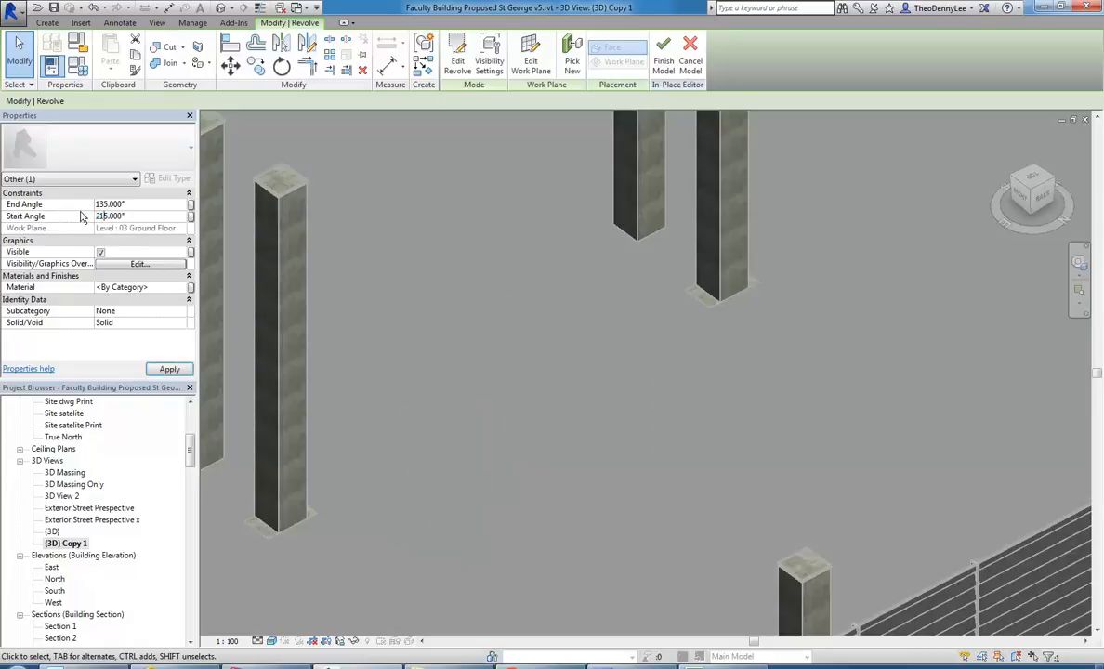
double_click(131, 216)
text(225)
key(Return)
Set the revolve's end angle to 45° and inspect the resulting shape.
double_click(136, 204)
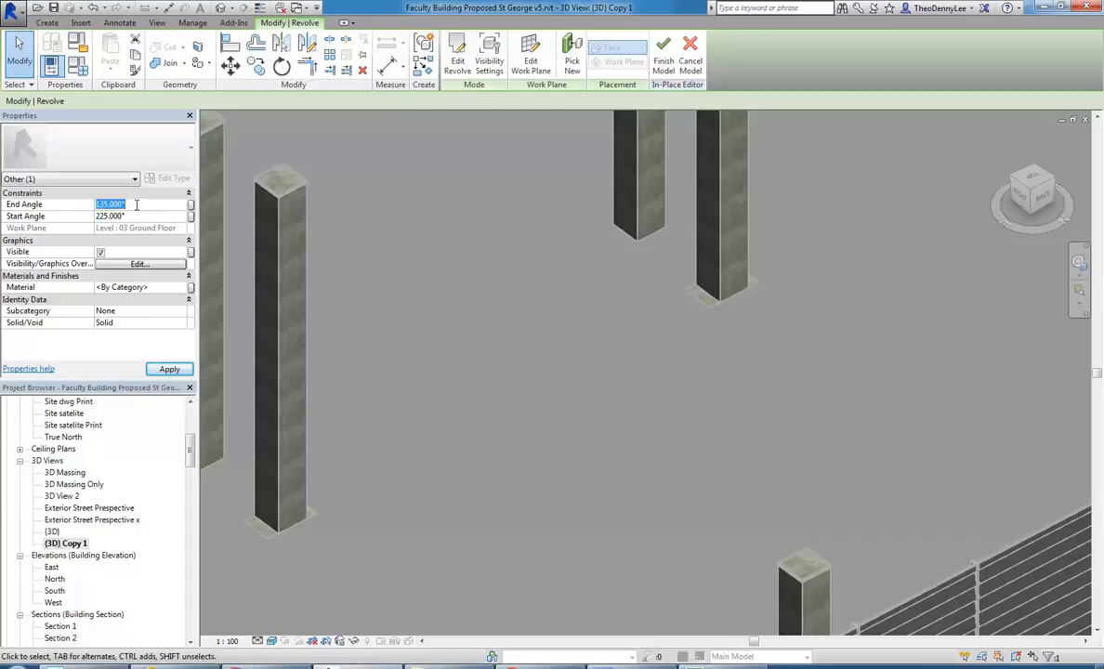
text(45)
key(Return)
scroll(530, 390, down, 1)
middle_drag(530, 390, 555, 374)
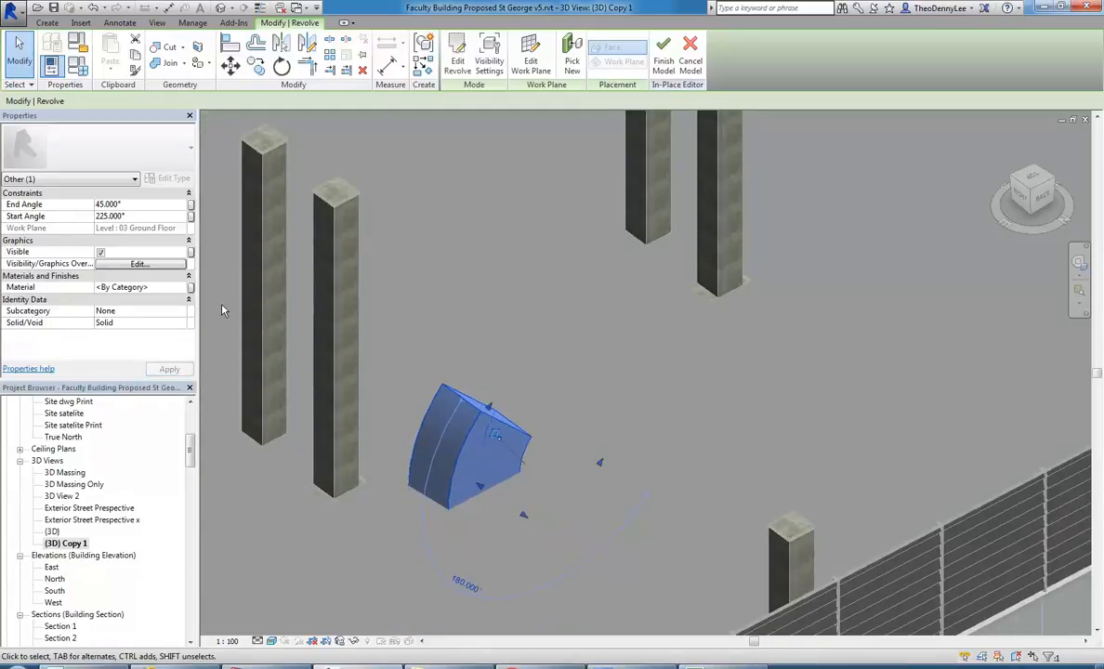
Set the revolve's end angle to 315° and deselect the form.
click(134, 207)
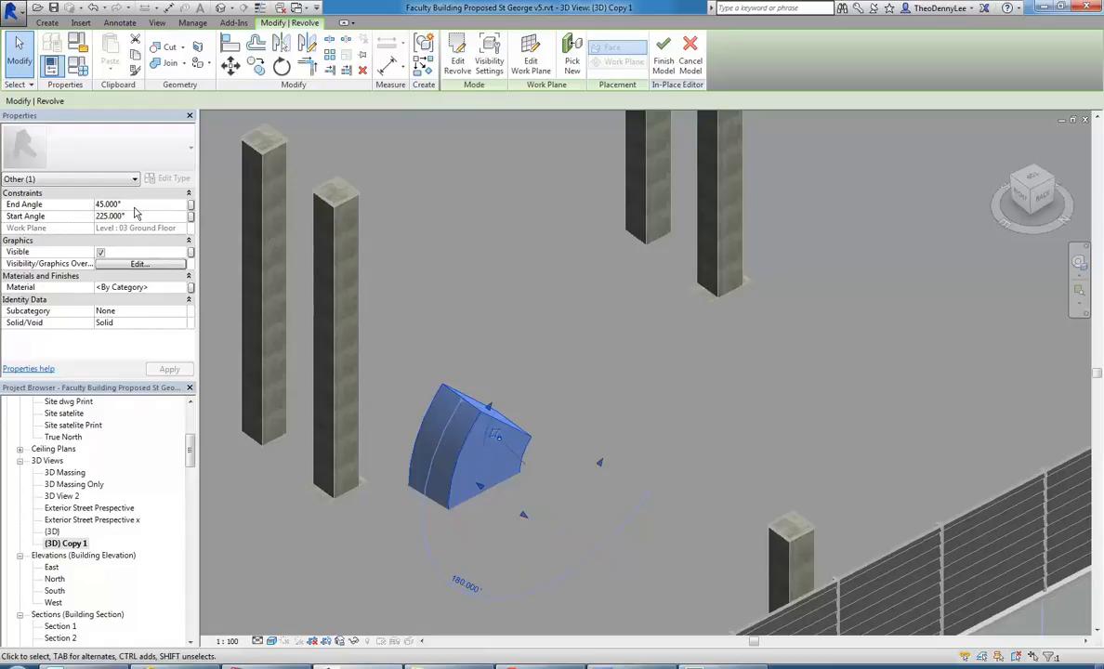
click(139, 215)
click(144, 206)
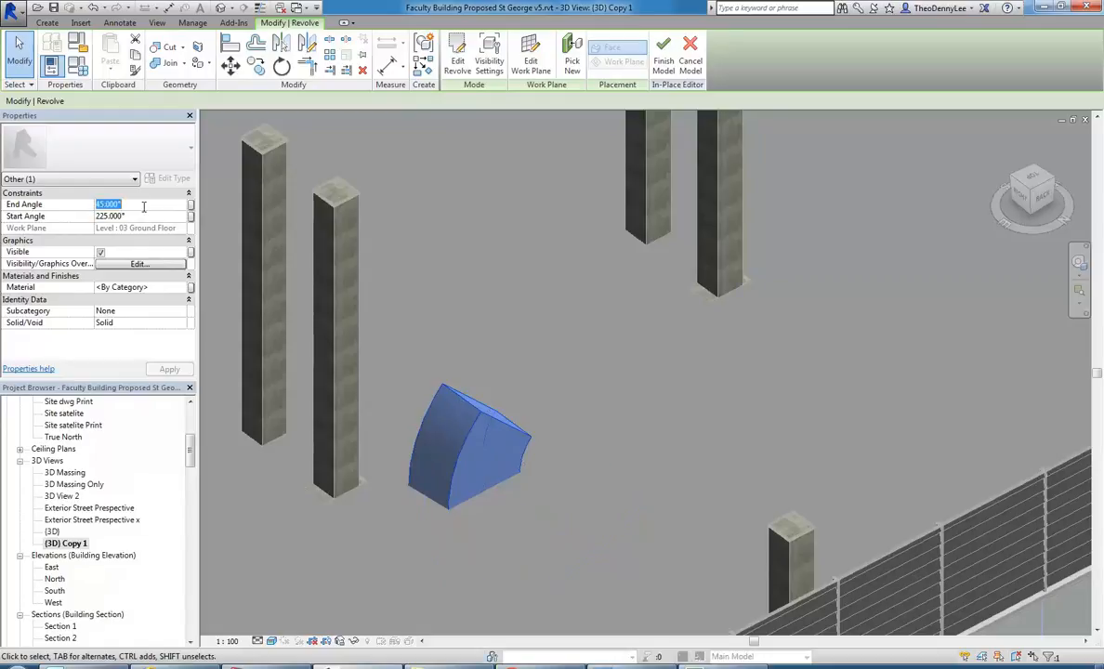
text(315)
key(Return)
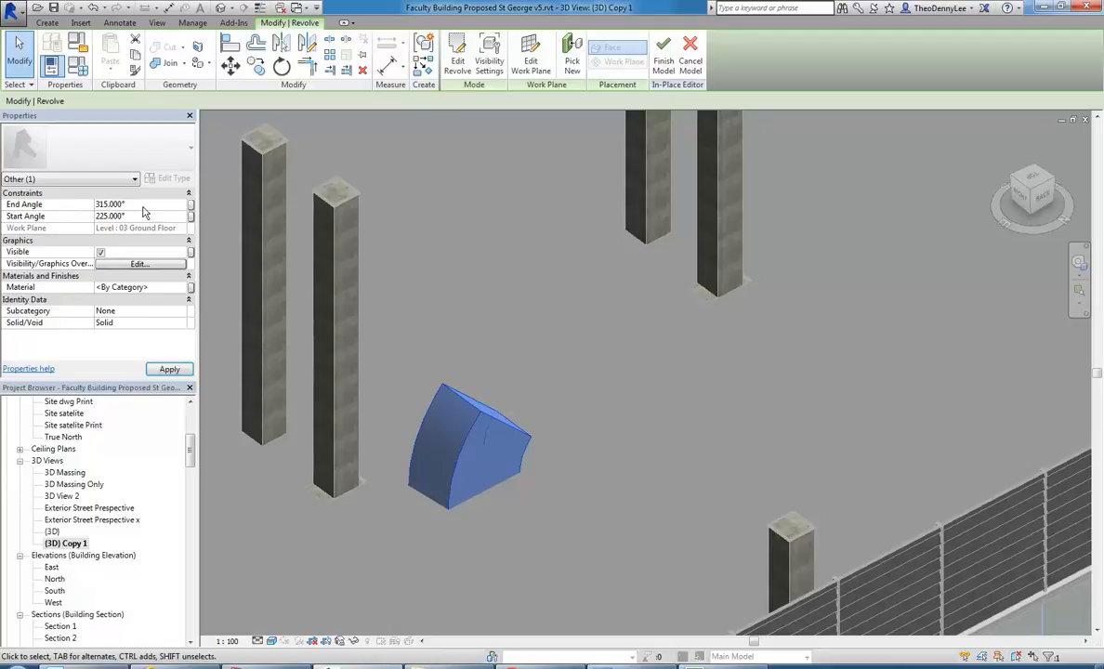
click(462, 284)
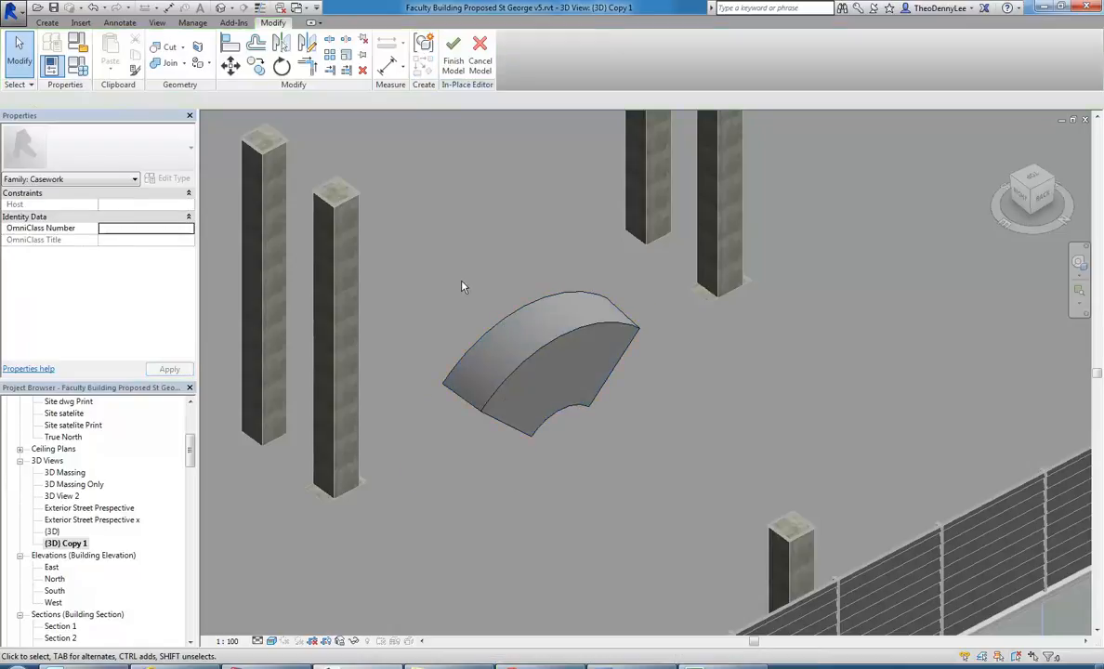
Set the revolve's start angle to 0° and its end angle to 180°.
scroll(489, 289, up, 1)
click(557, 368)
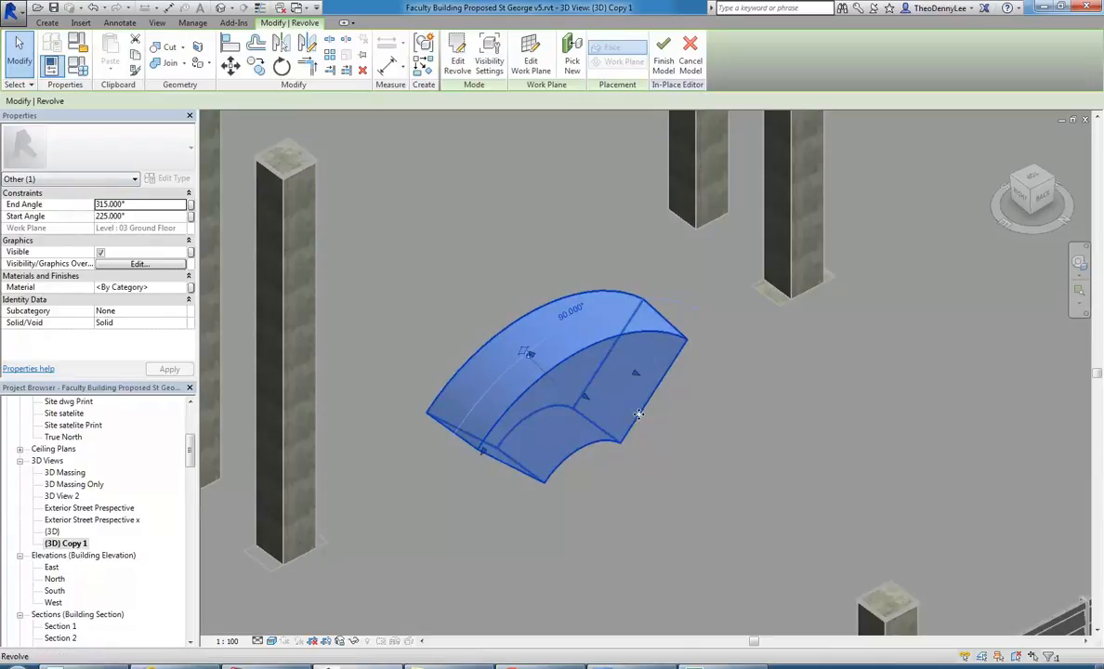
shift+middle_drag(606, 413, 649, 438)
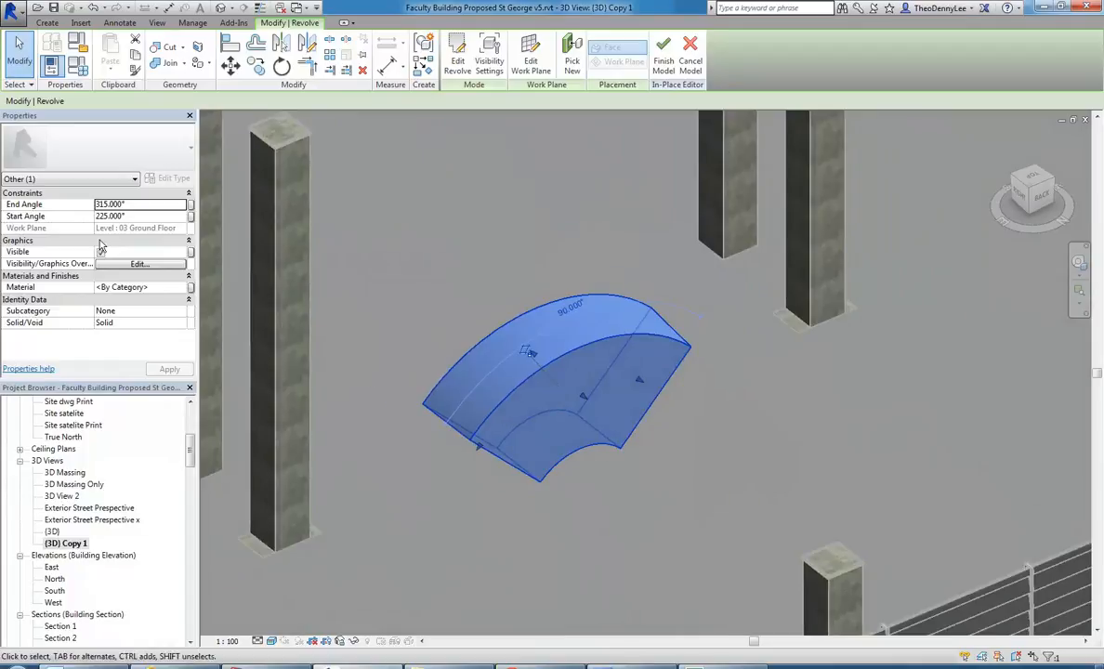
click(142, 215)
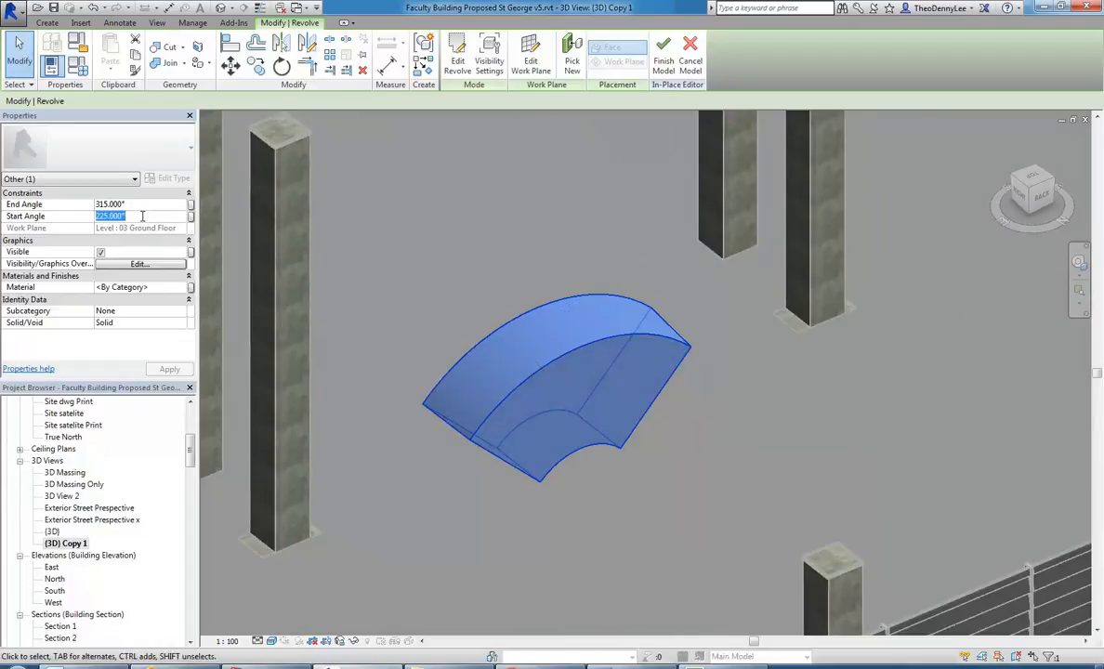
text(0)
click(144, 203)
text(180)
key(Return)
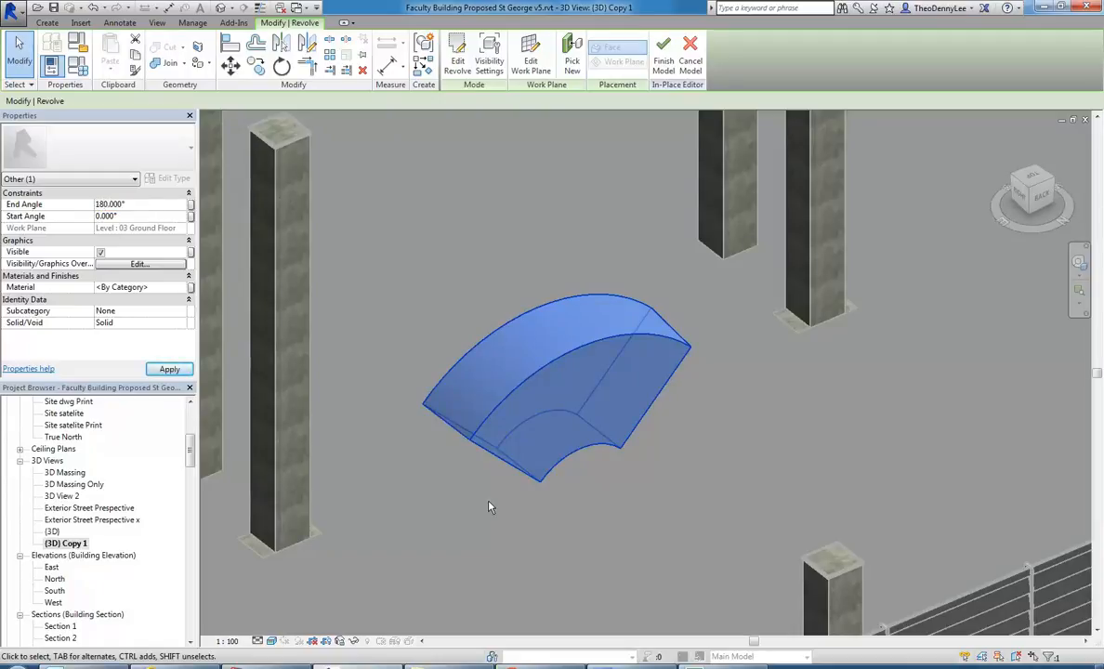
Set the revolve's start angle to 360° and deselect the form.
click(140, 217)
text(360)
key(Return)
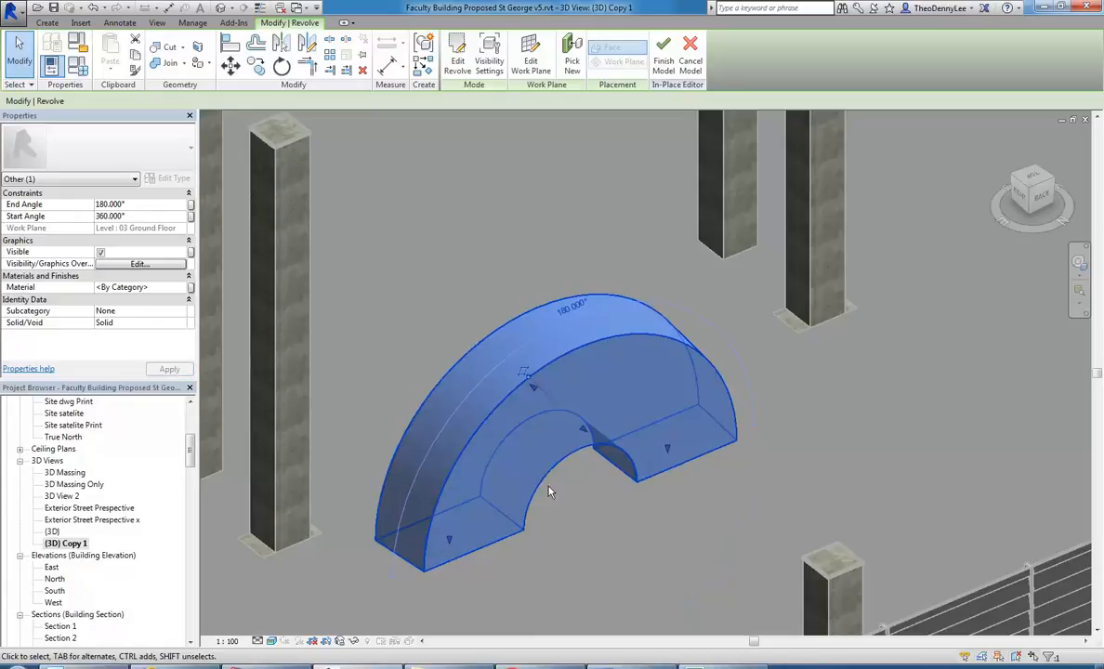
click(605, 495)
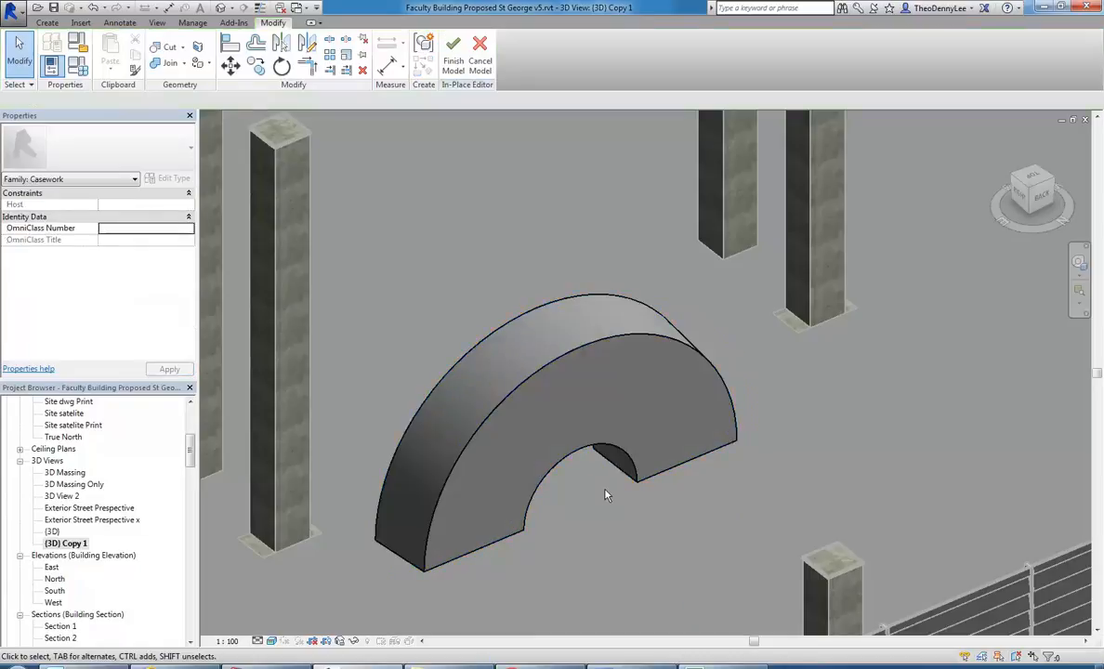
scroll(585, 469, down, 3)
scroll(602, 464, up, 2)
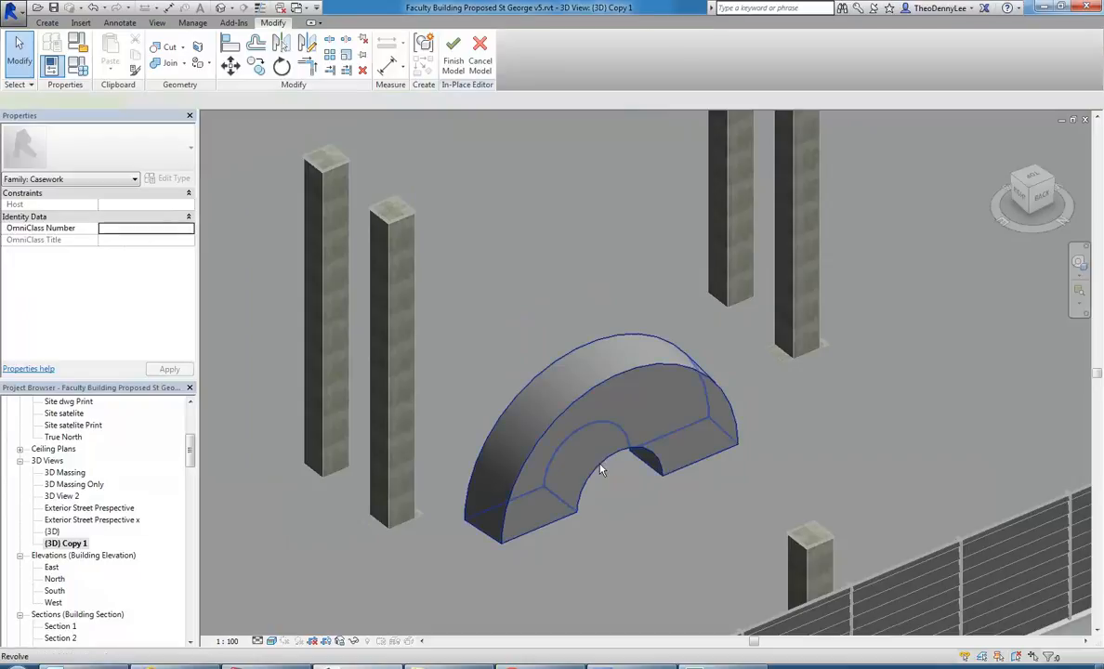
Delete the revolve form from the in-place model.
click(600, 464)
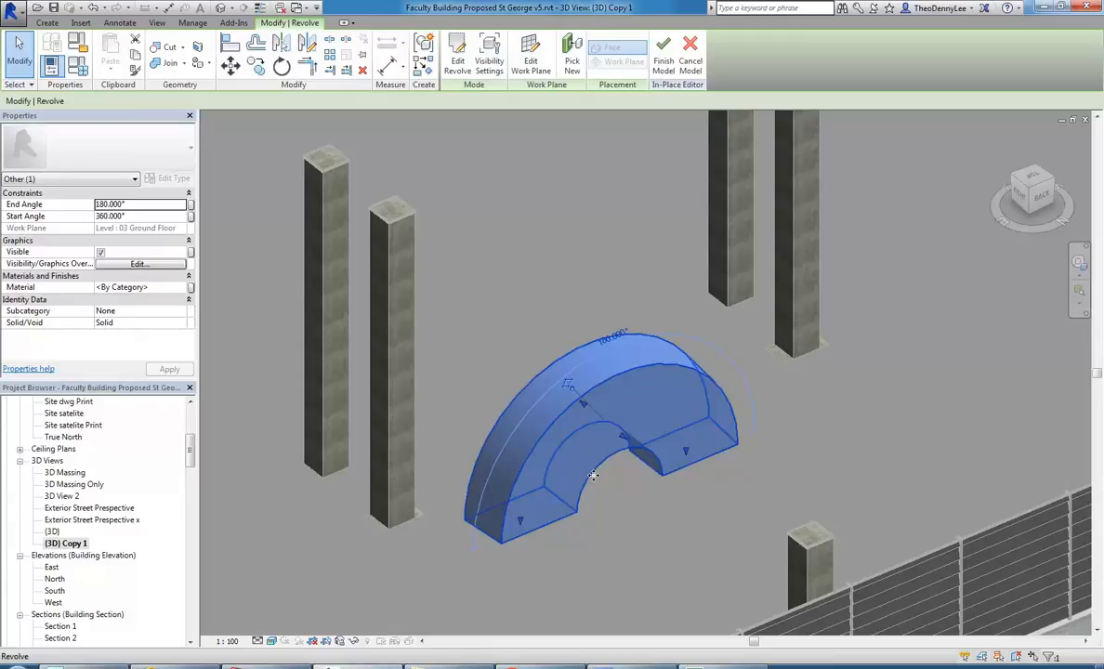
key(Delete)
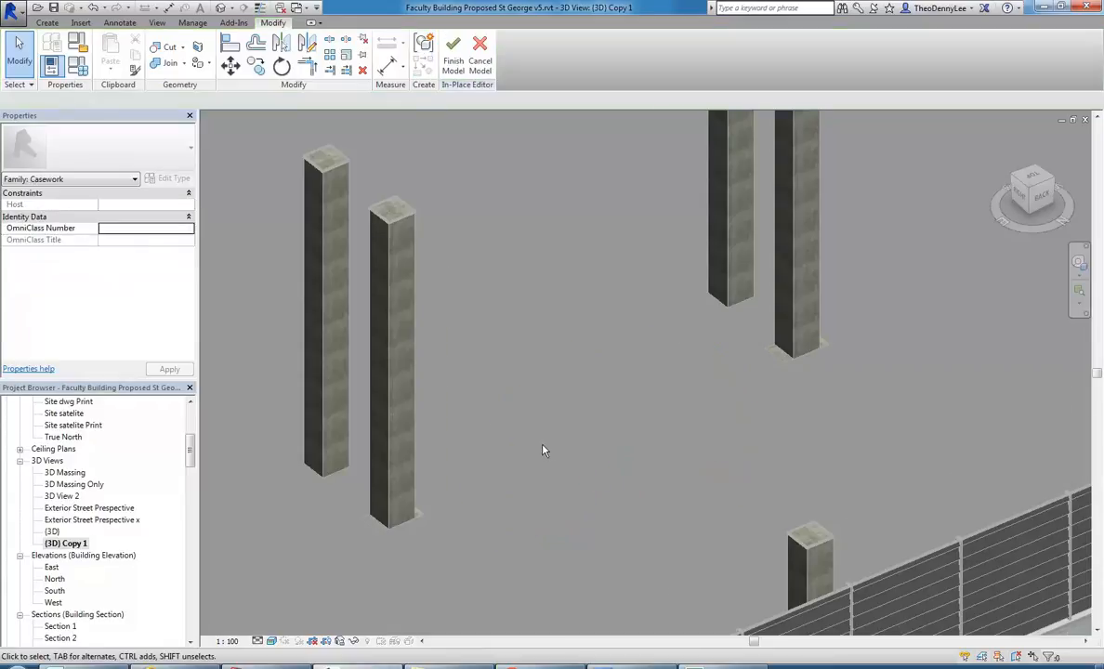
shift+middle_drag(596, 480, 572, 452)
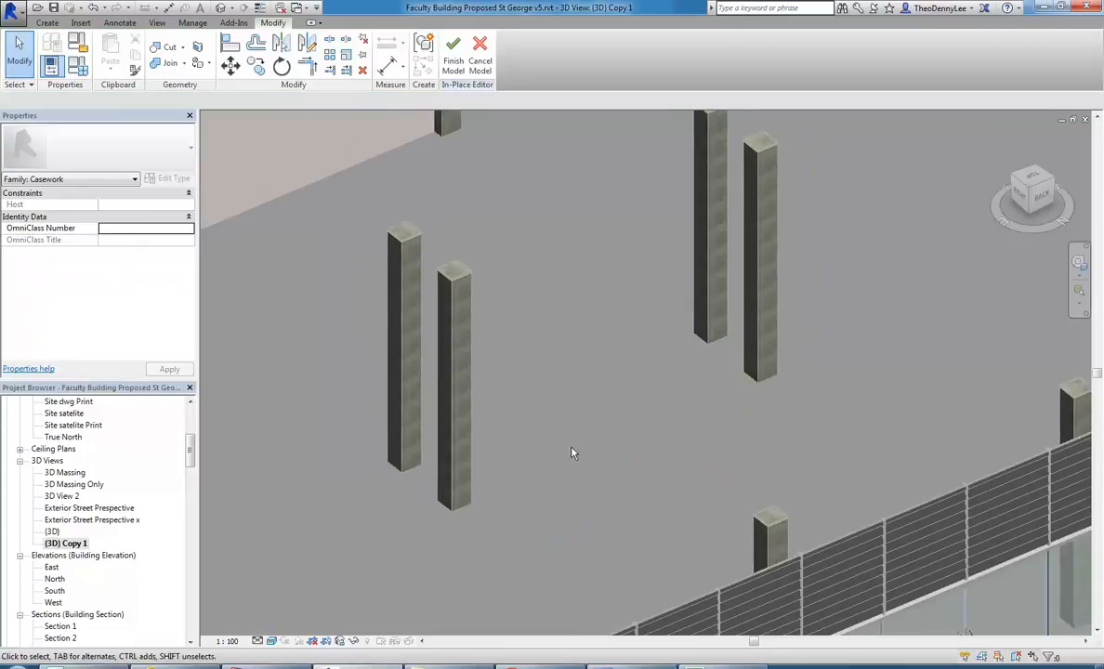
Open the 03 Ground Floor plan view.
click(47, 23)
middle_drag(522, 356, 560, 377)
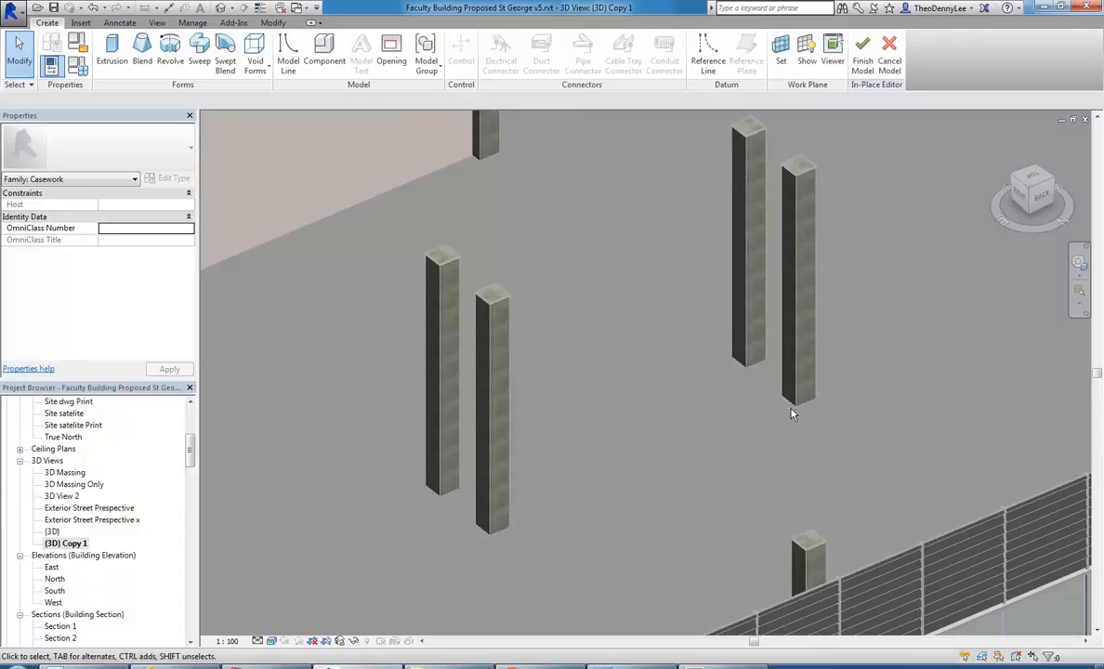
scroll(633, 423, down, 3)
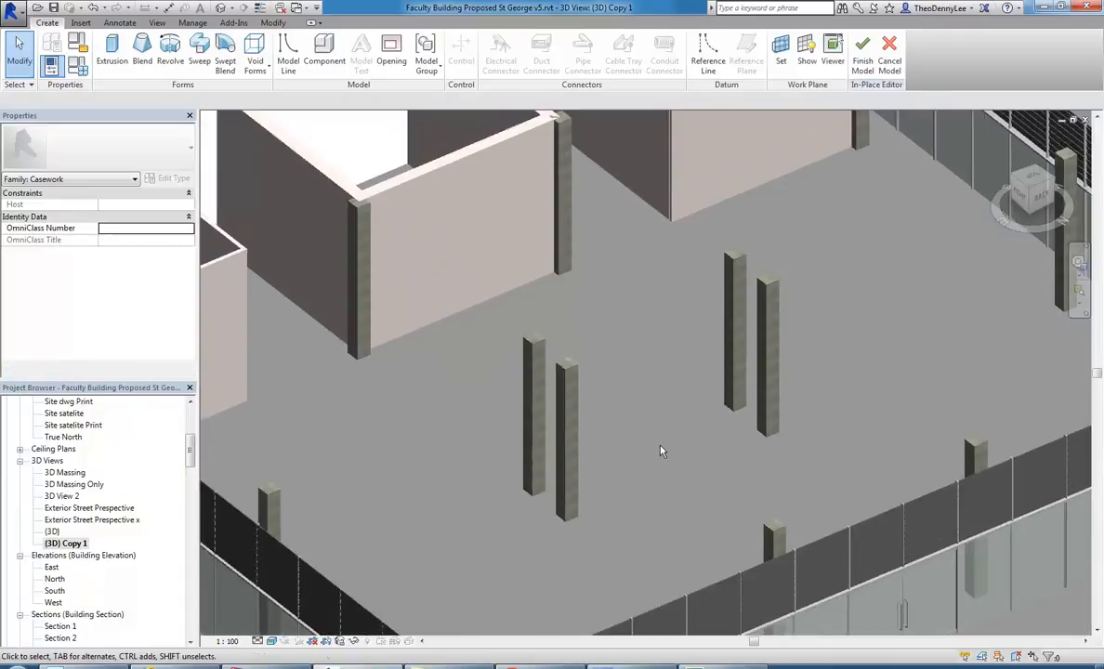
scroll(190, 440, up, 5)
scroll(193, 441, up, 1)
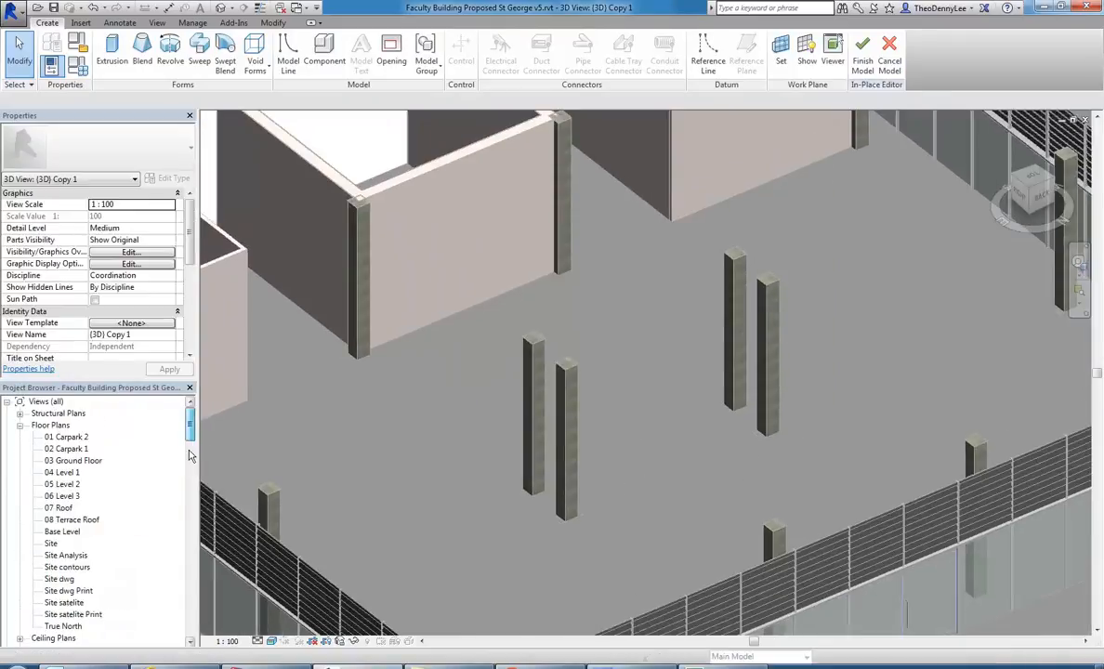
double_click(74, 460)
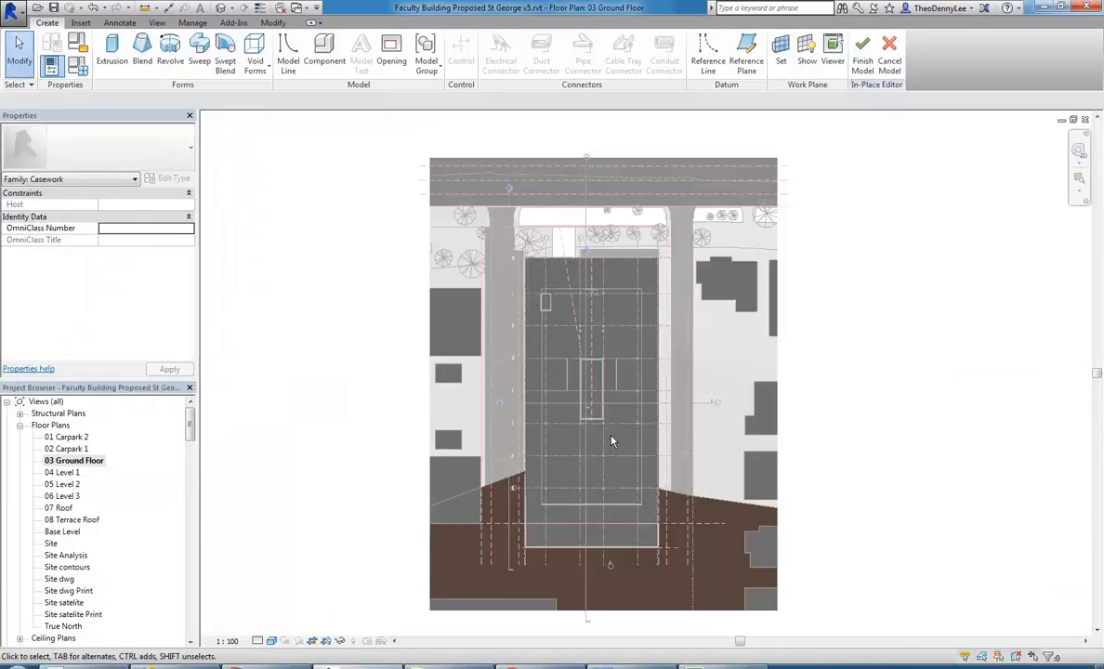
Draw a horizontal reference plane along the upper faces of the upper two columns in the central group of four.
scroll(601, 504, up, 7)
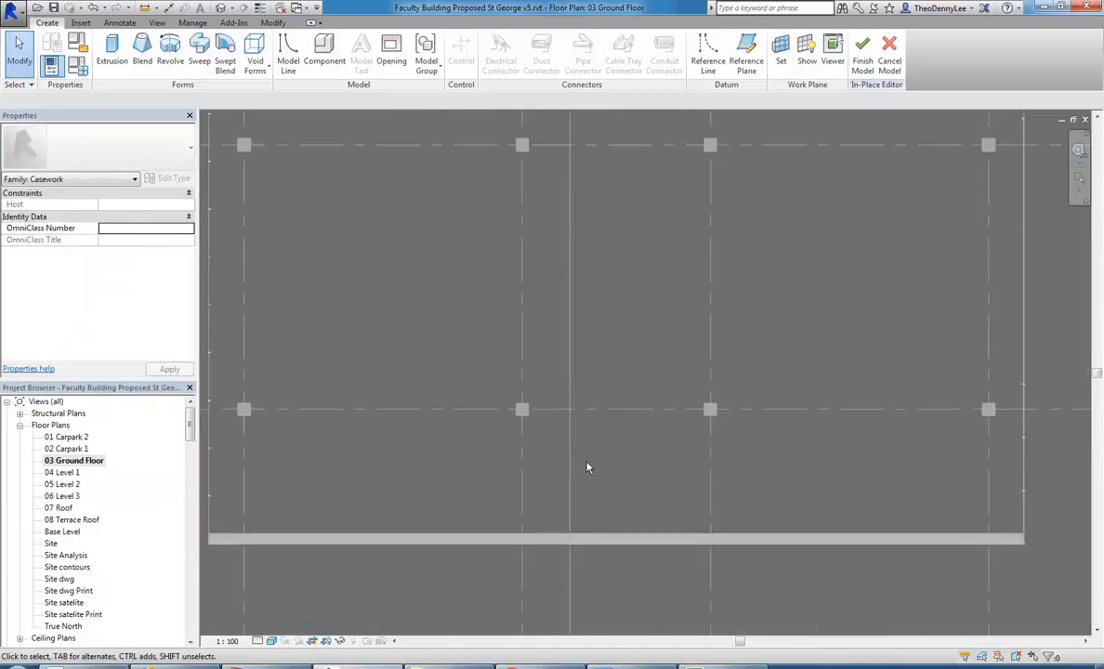
scroll(601, 362, down, 4)
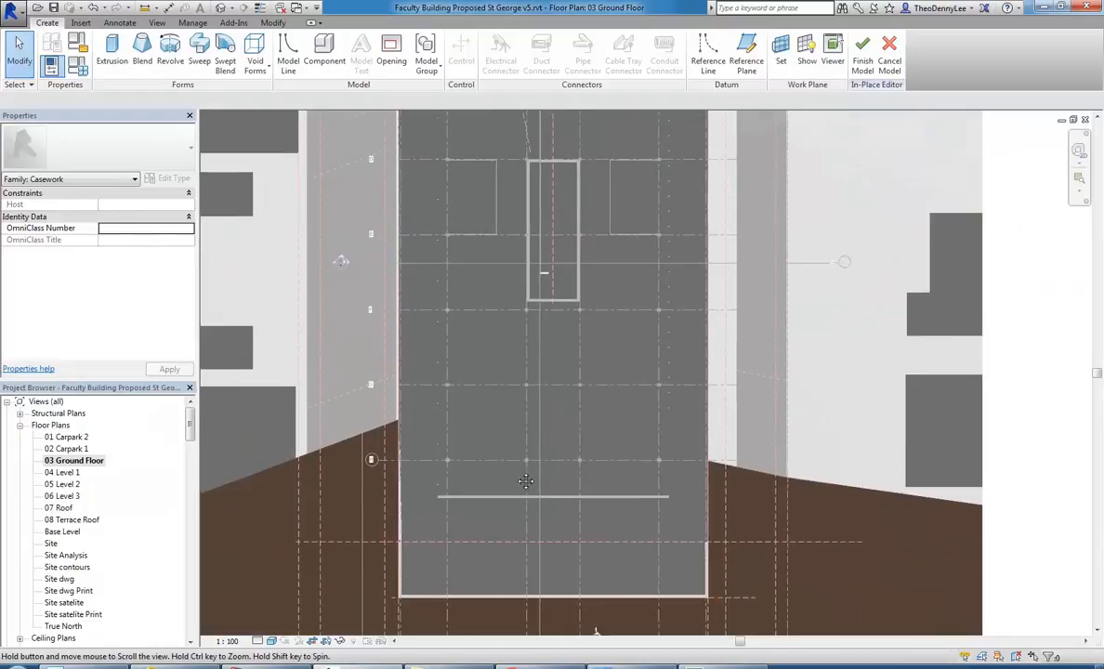
middle_drag(526, 481, 521, 510)
scroll(516, 341, down, 1)
middle_drag(518, 359, 520, 529)
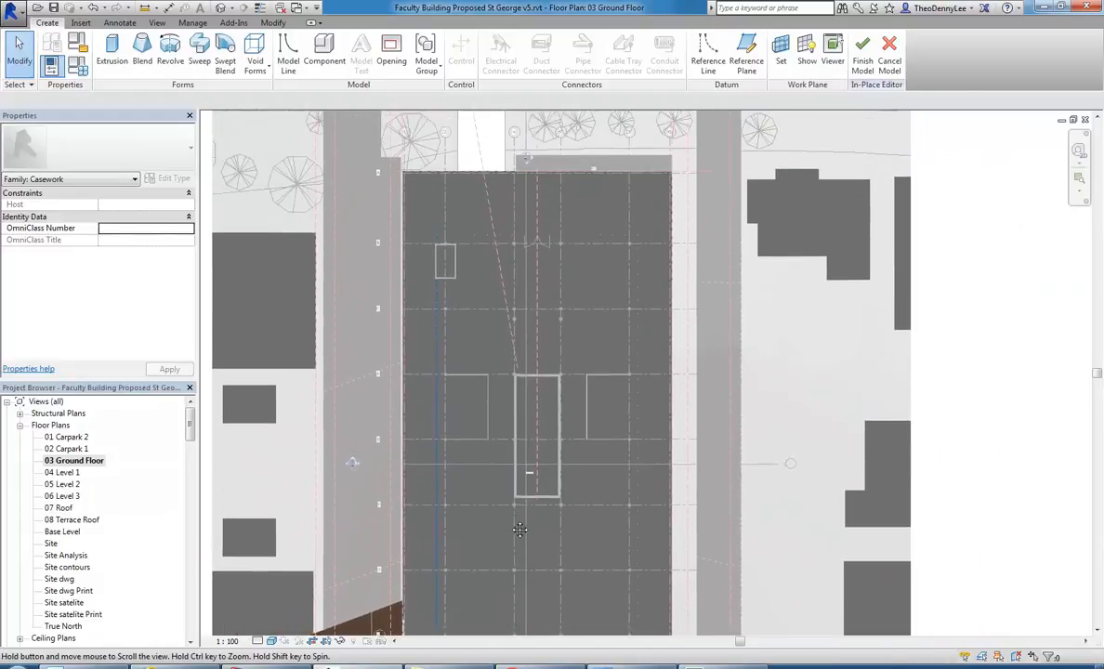
scroll(522, 502, up, 1)
scroll(538, 198, up, 7)
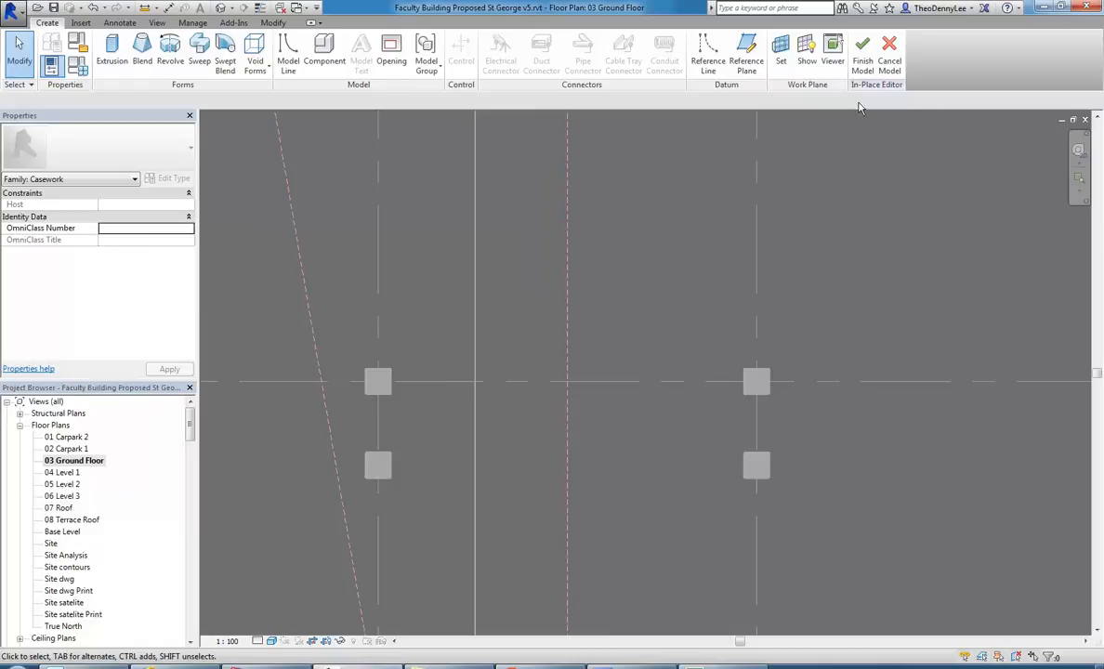
click(743, 65)
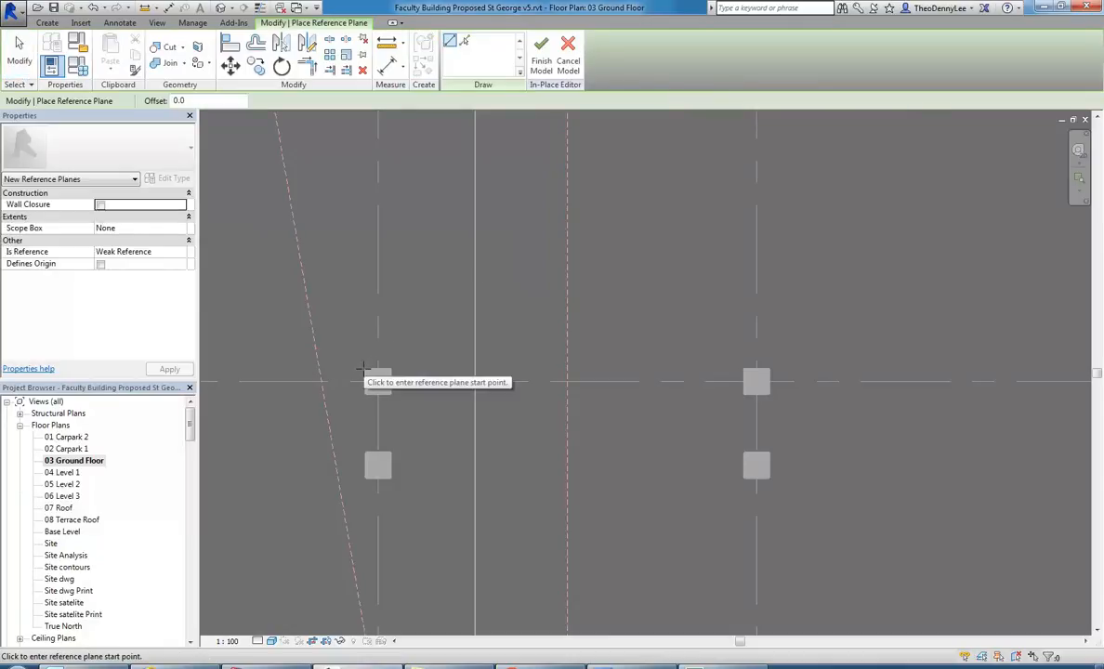
click(376, 368)
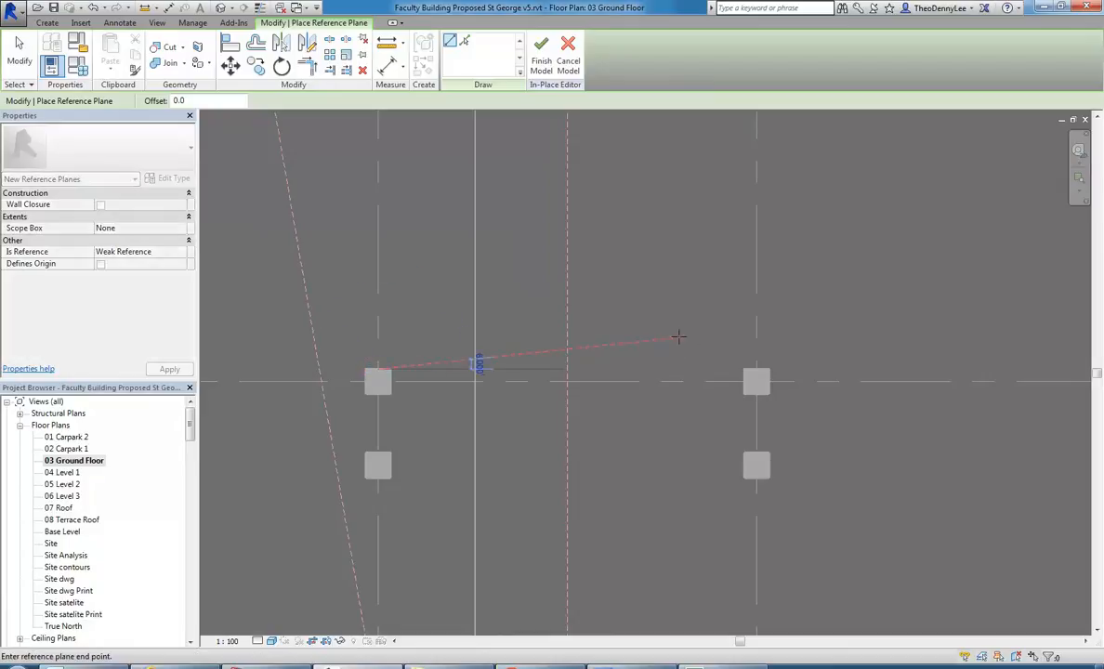
click(829, 368)
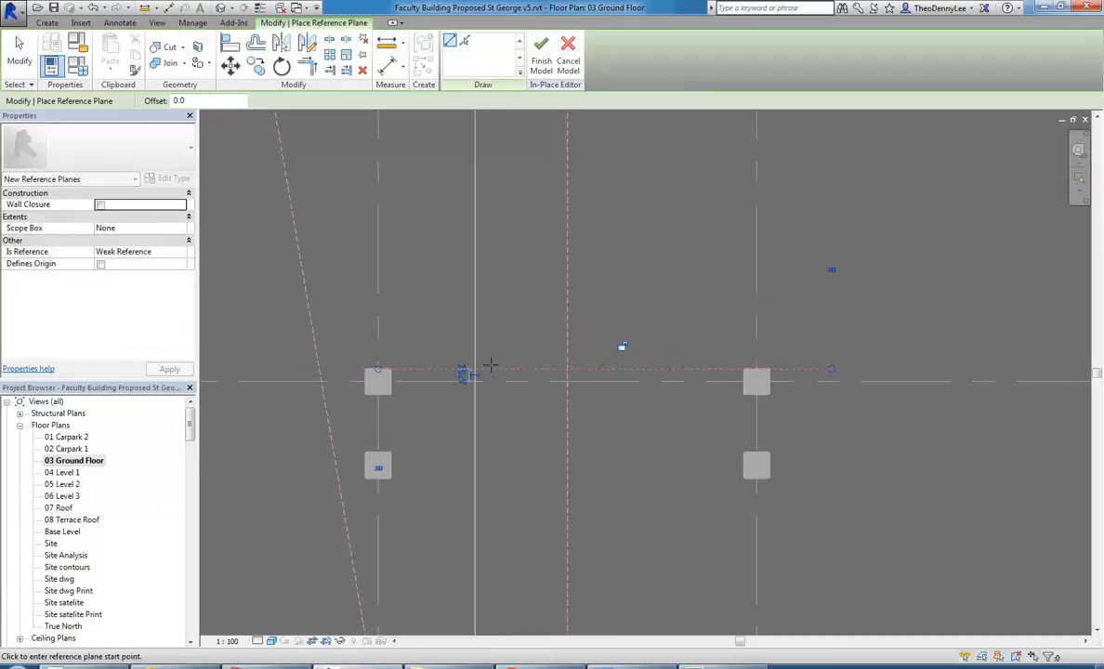
right_click(435, 258)
click(464, 270)
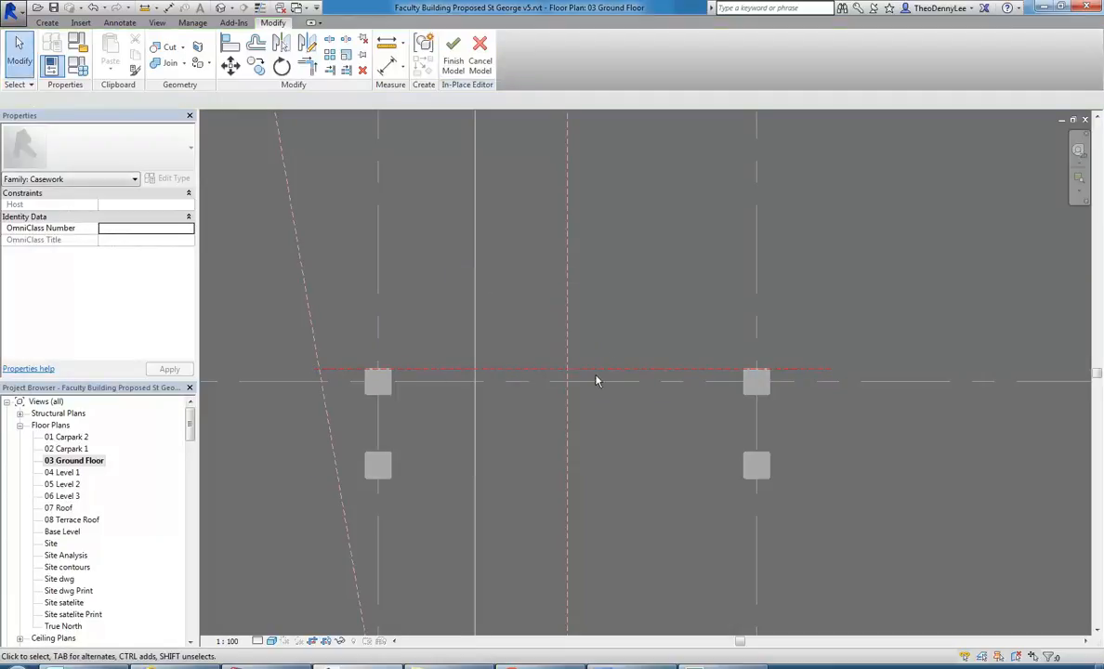
Draw a vertical reference plane between the two columns, crossing the horizontal reference plane.
click(47, 22)
click(746, 54)
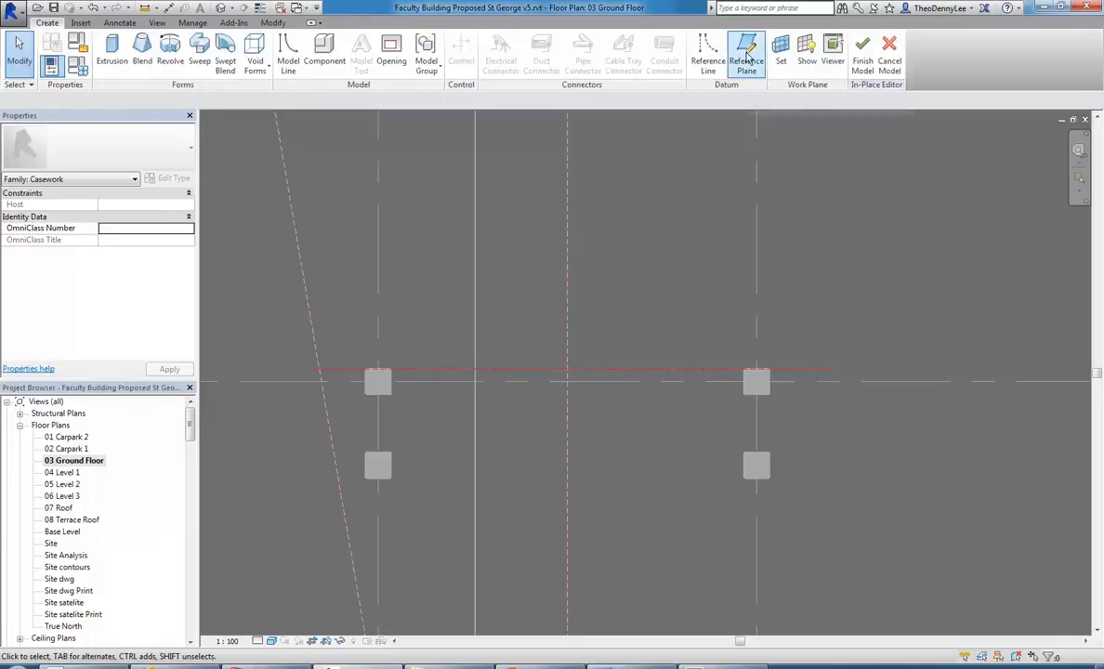
click(556, 254)
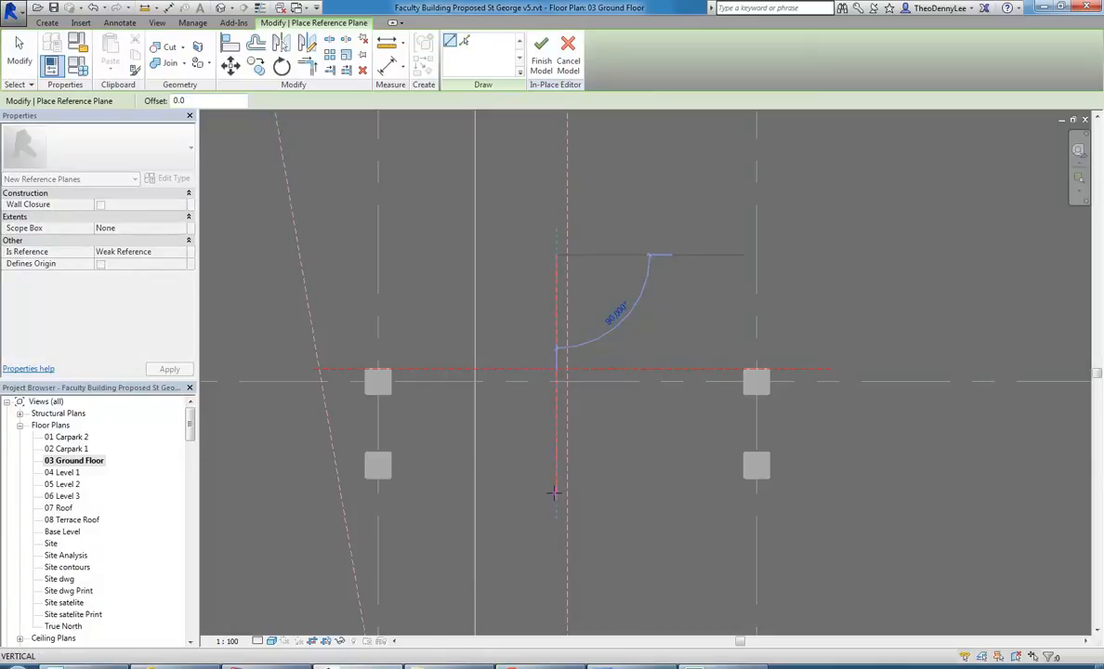
click(553, 492)
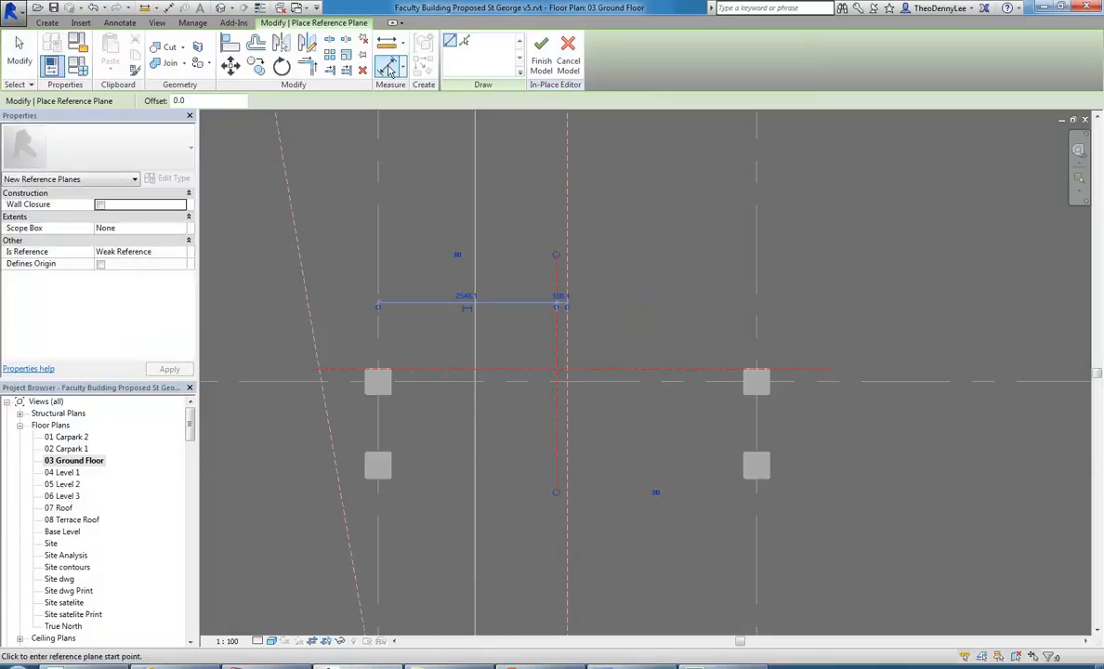
Dimension the vertical reference plane to the inner faces of both columns and constrain the two distances to be equal.
click(388, 67)
click(392, 388)
click(558, 401)
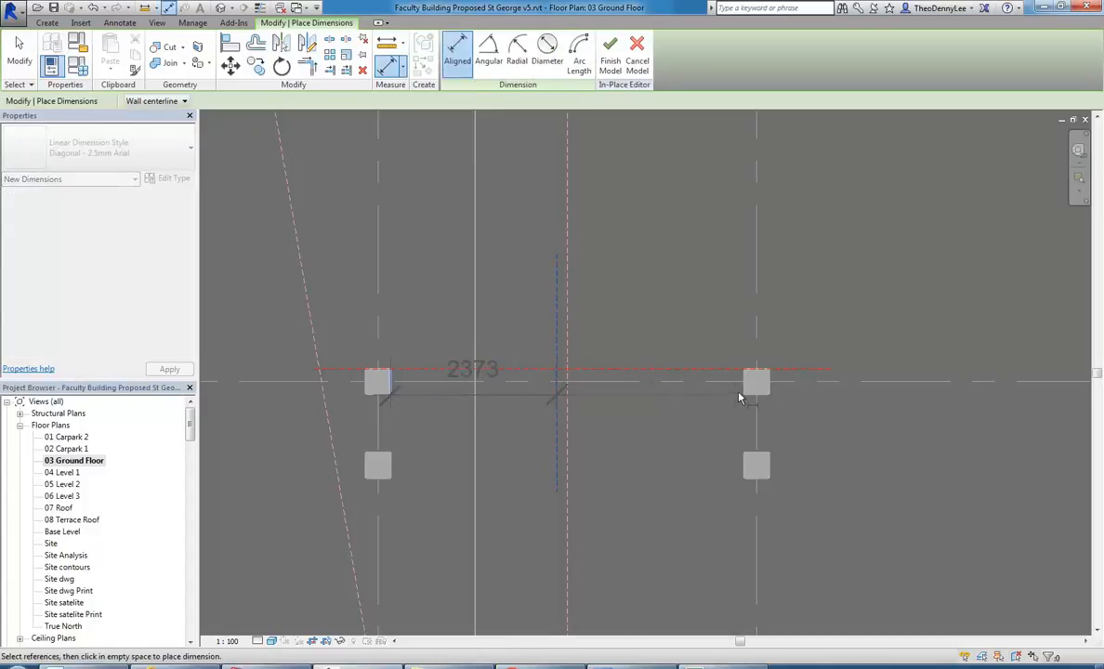
click(748, 384)
click(645, 202)
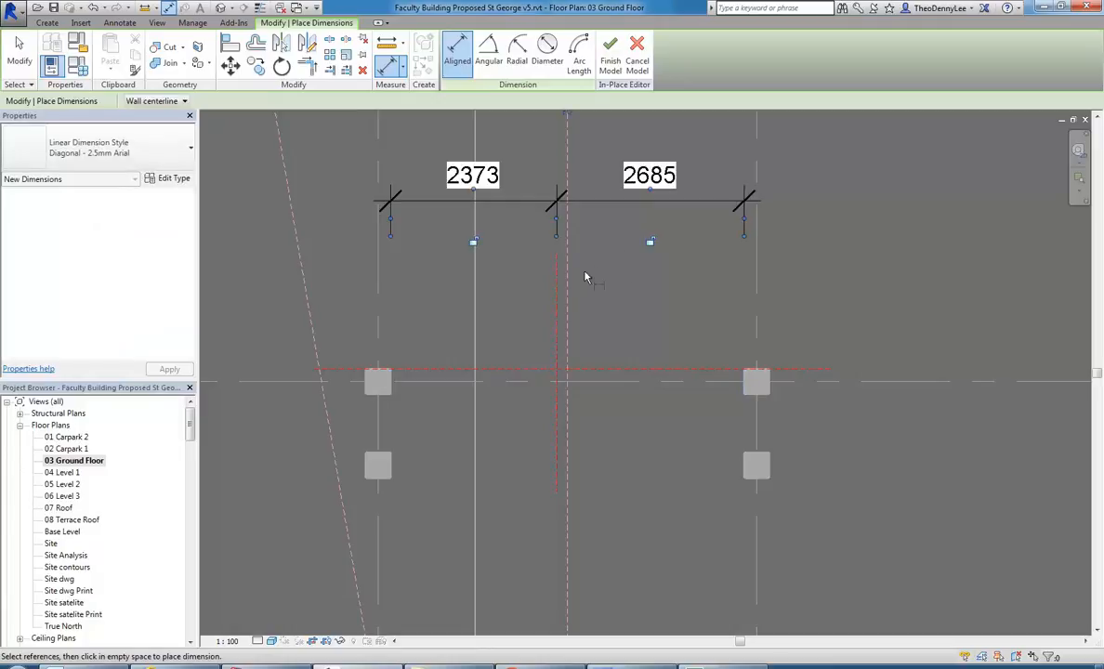
scroll(588, 276, down, 1)
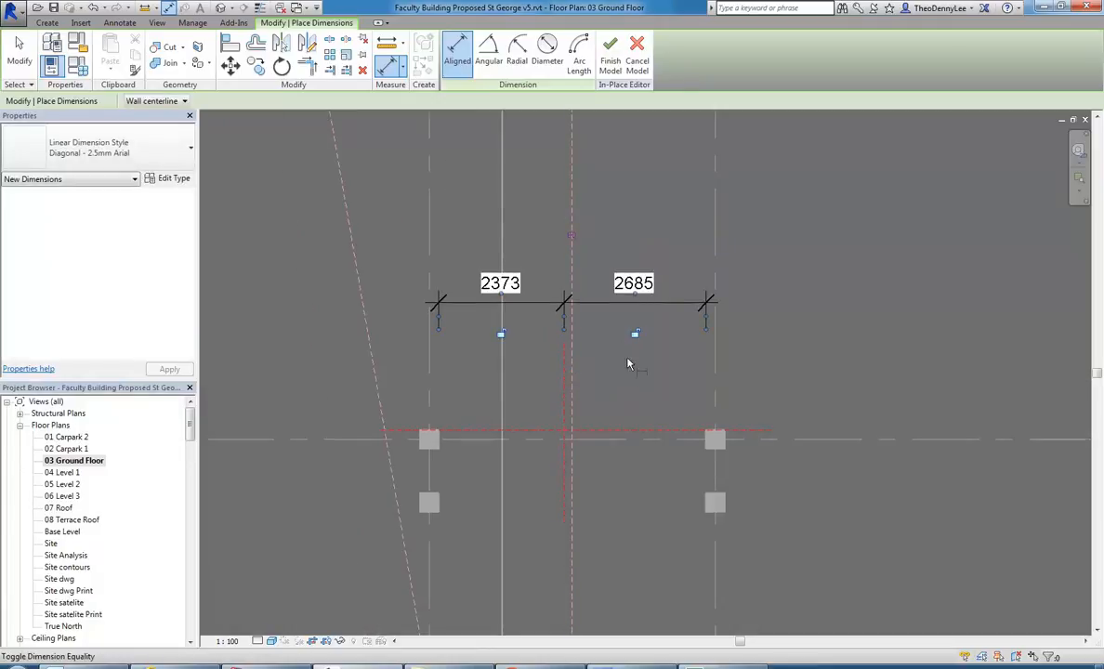
click(624, 351)
right_click(602, 225)
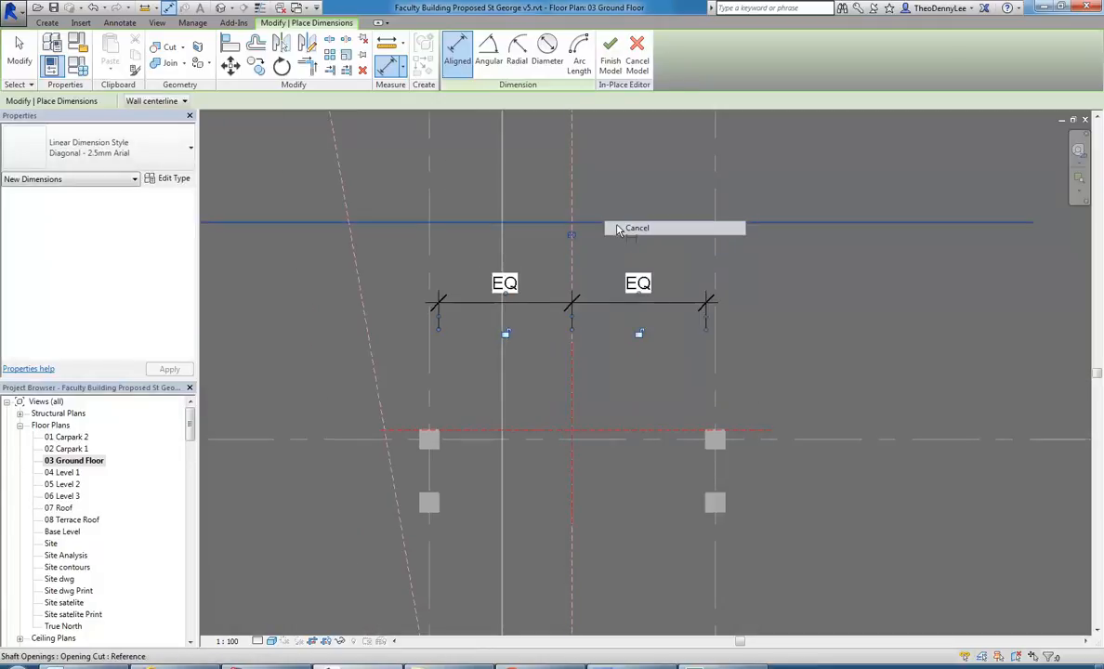
click(619, 228)
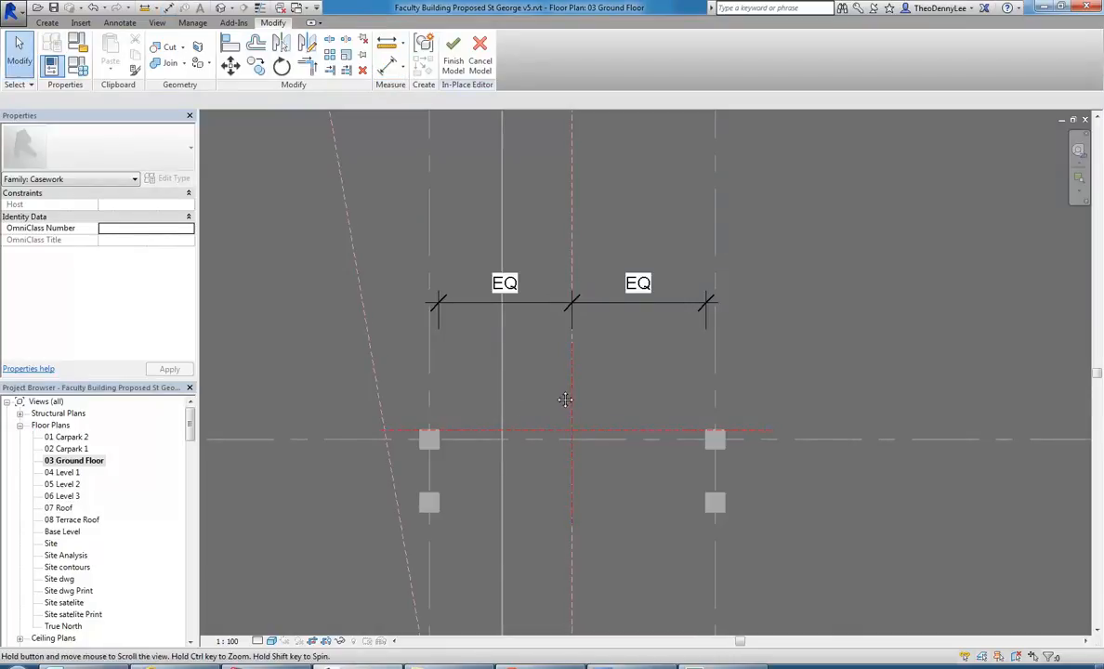
Name the horizontal reference plane "Reception revolve Plane".
scroll(534, 400, up, 2)
click(527, 442)
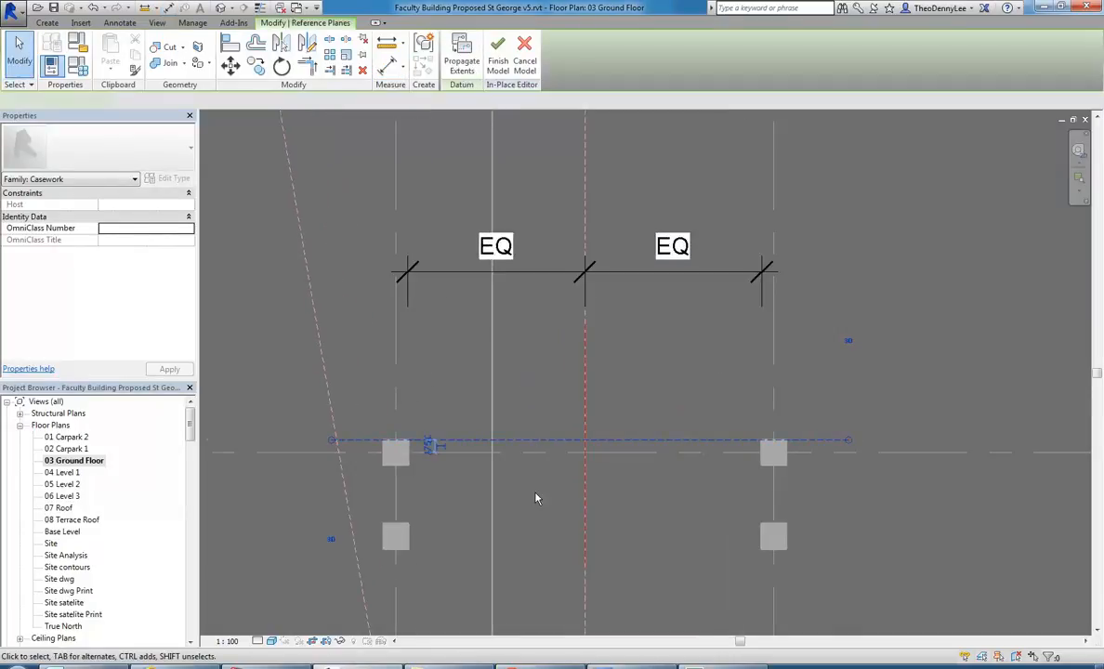
middle_drag(521, 464, 530, 432)
scroll(536, 436, up, 1)
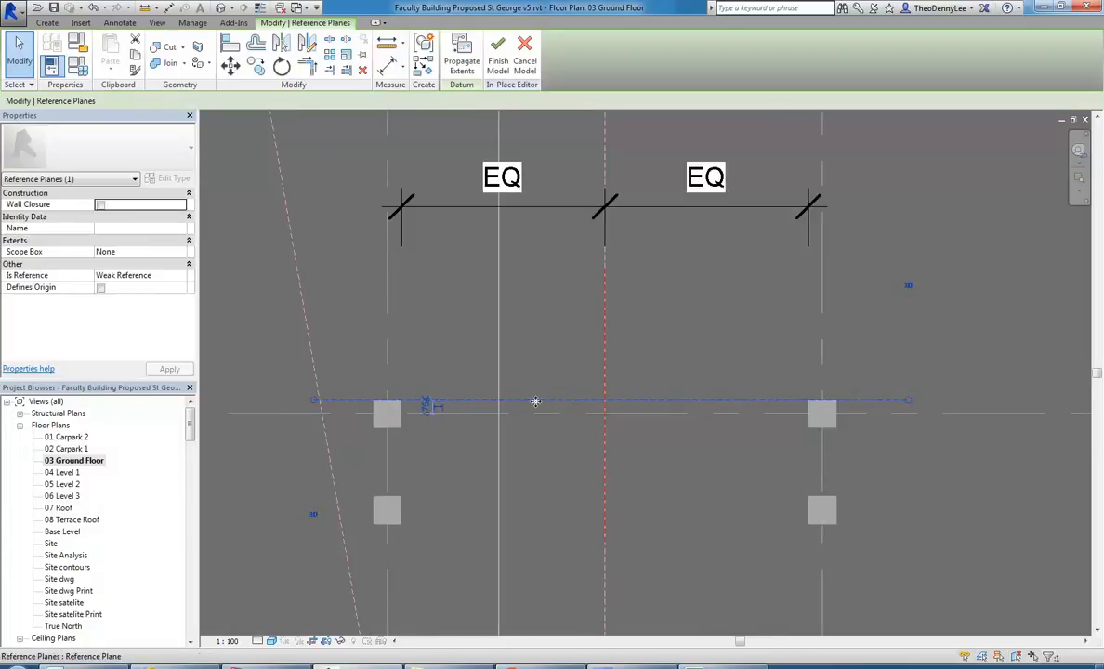
scroll(543, 355, down, 1)
scroll(543, 360, up, 1)
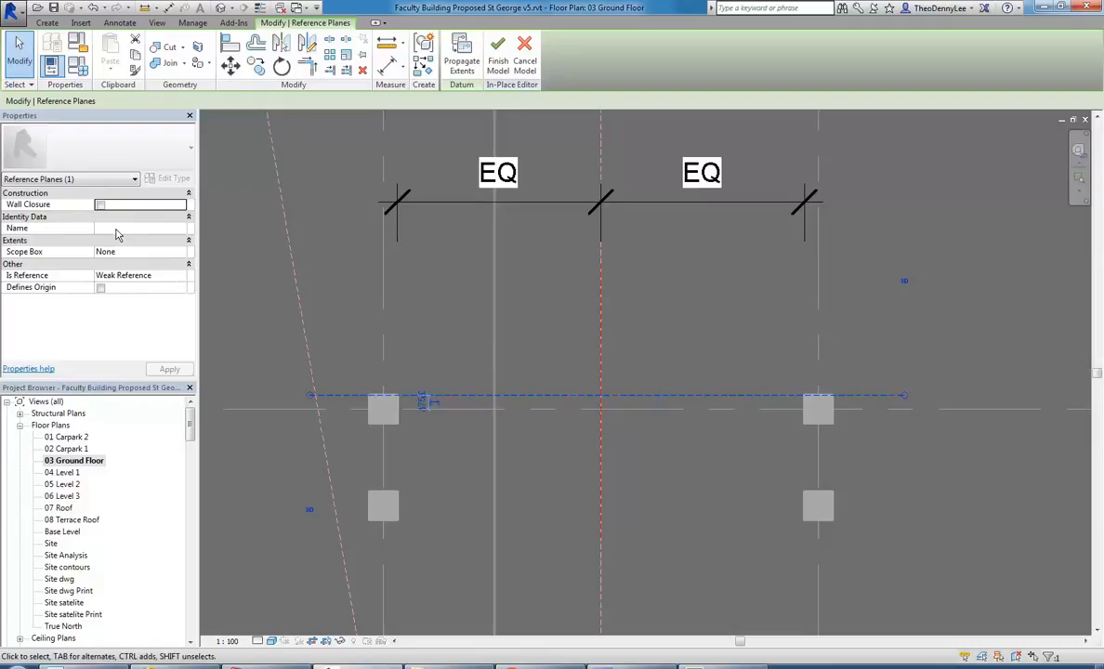
click(120, 230)
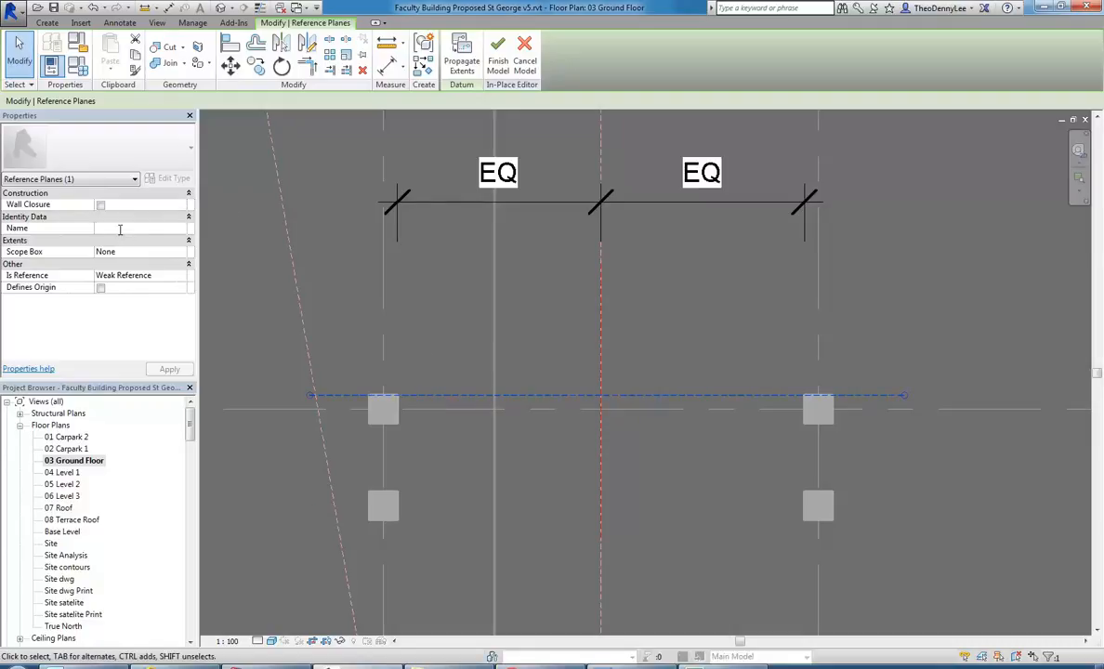
text(Reception revolve Plane)
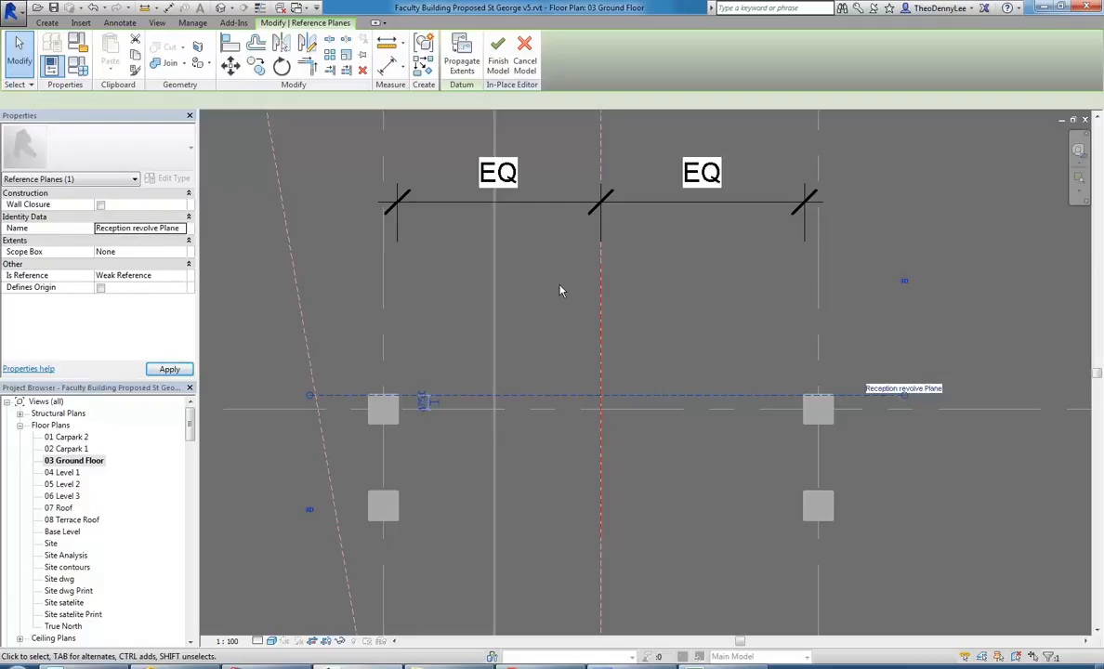
Examine the ground floor plan around the new reference planes, the entrance and the existing section markers.
scroll(532, 311, down, 2)
scroll(532, 311, up, 1)
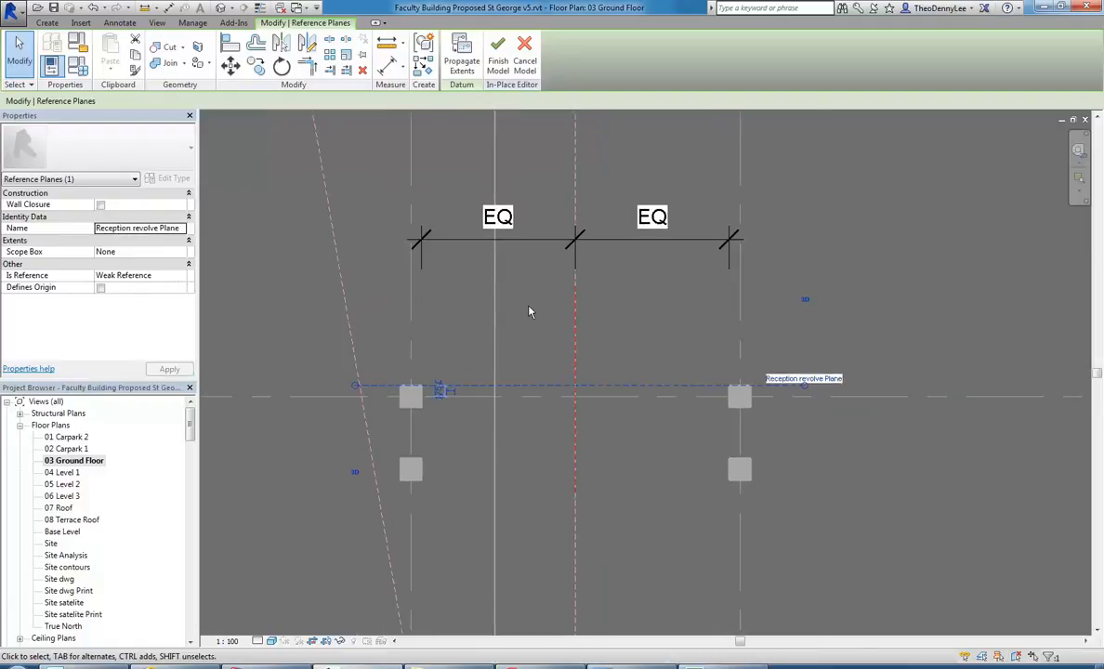
scroll(538, 311, down, 2)
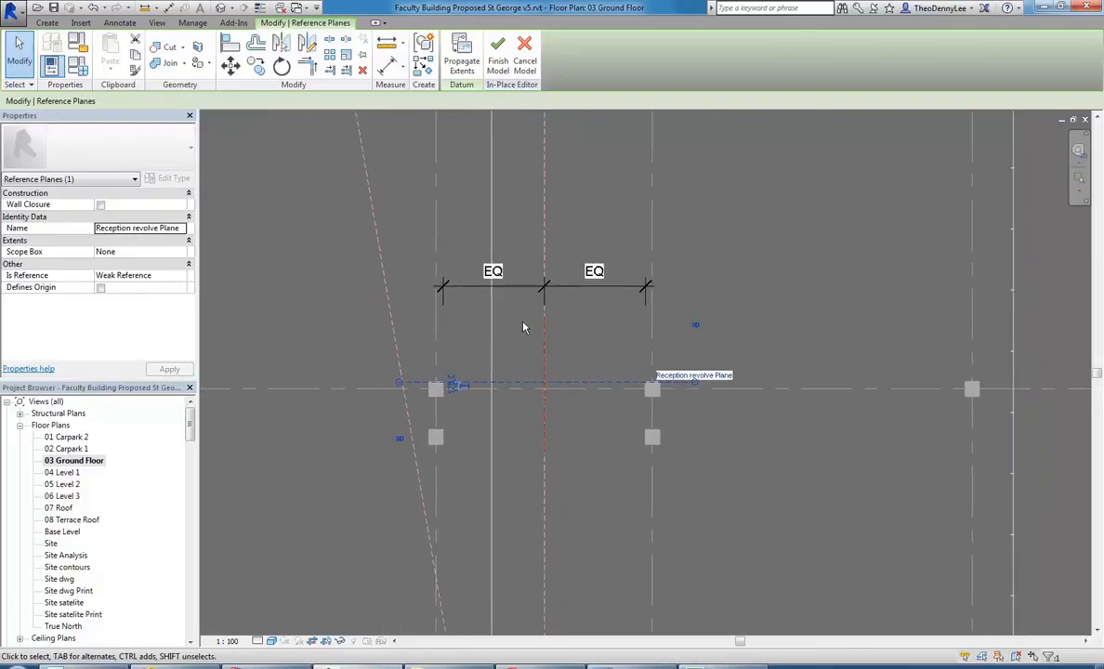
click(524, 340)
scroll(525, 340, down, 6)
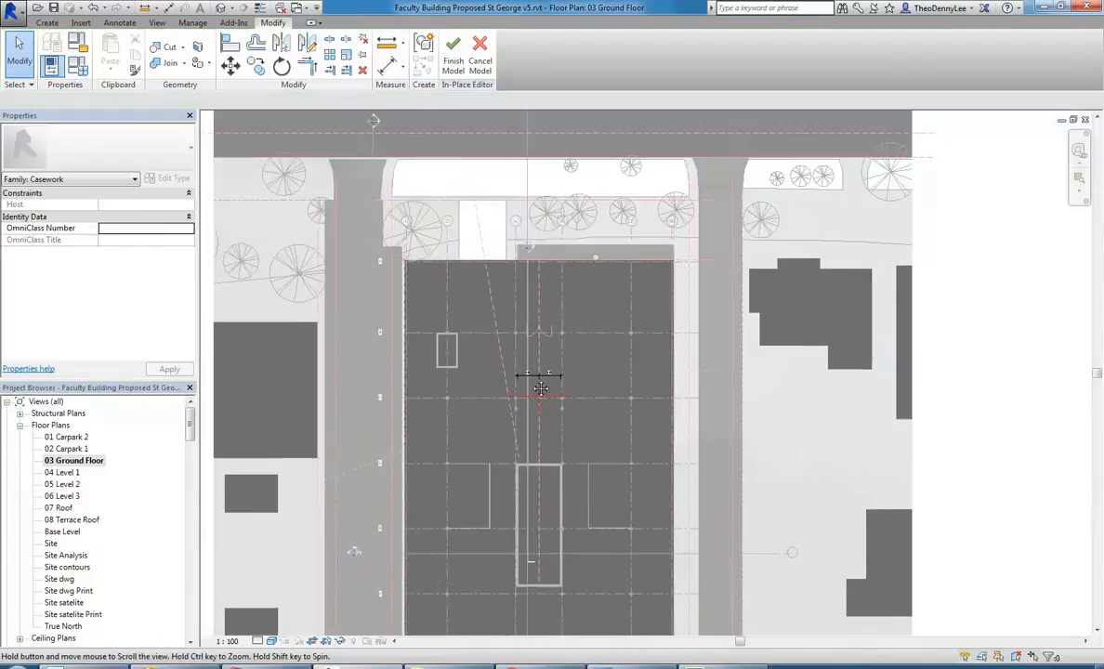
middle_drag(539, 387, 547, 387)
scroll(471, 367, down, 1)
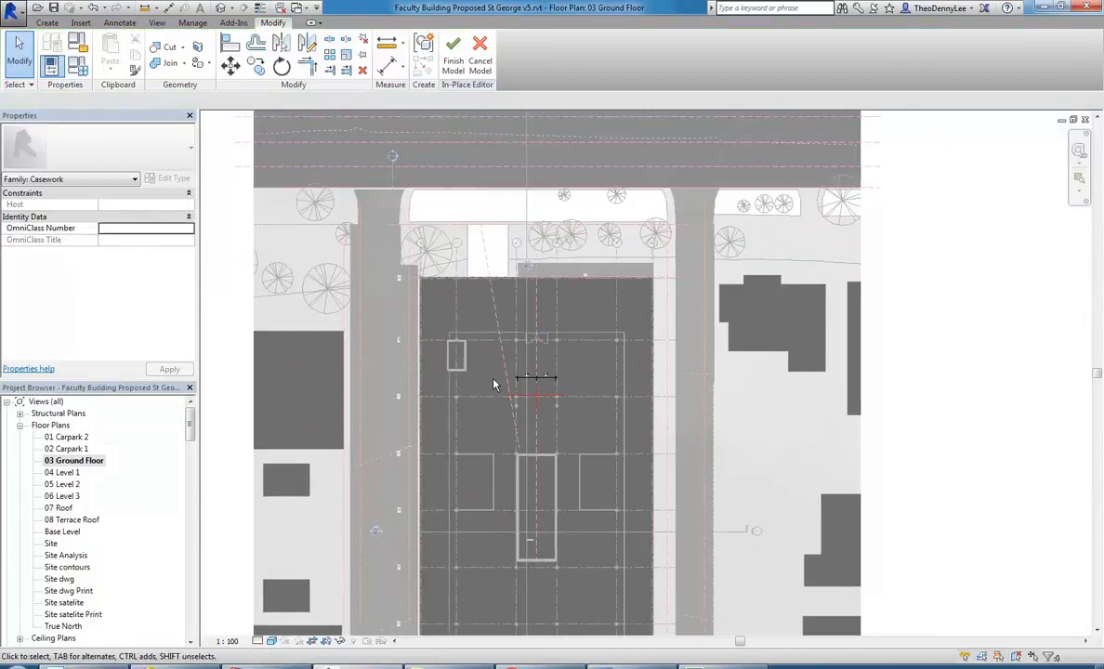
middle_drag(482, 365, 527, 381)
scroll(523, 358, down, 1)
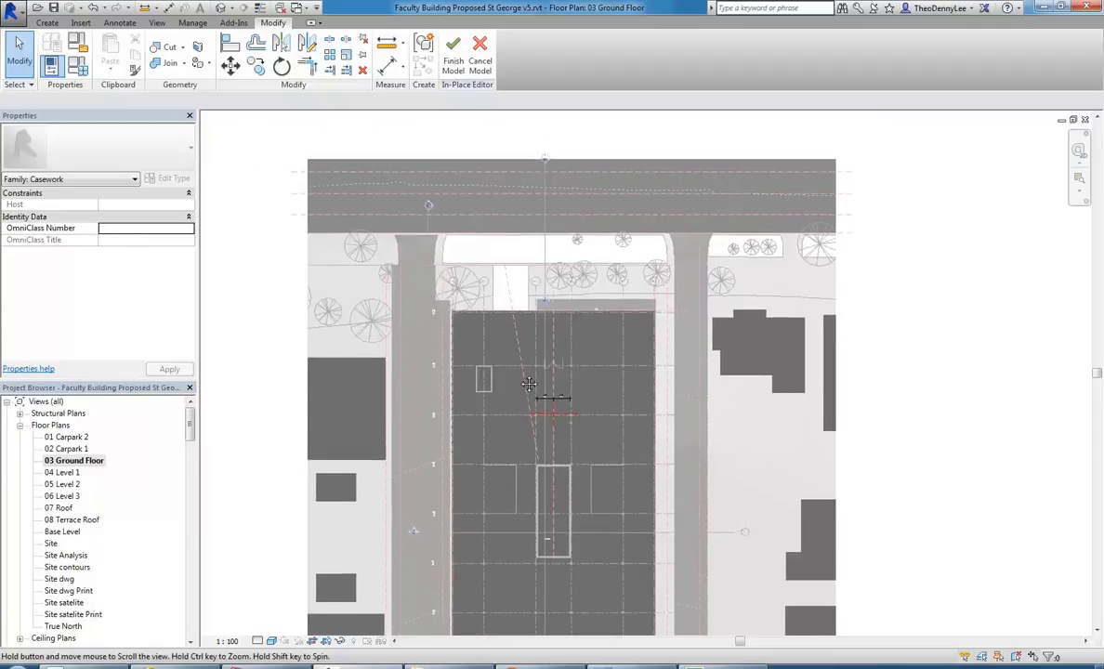
scroll(543, 292, up, 5)
scroll(546, 290, down, 3)
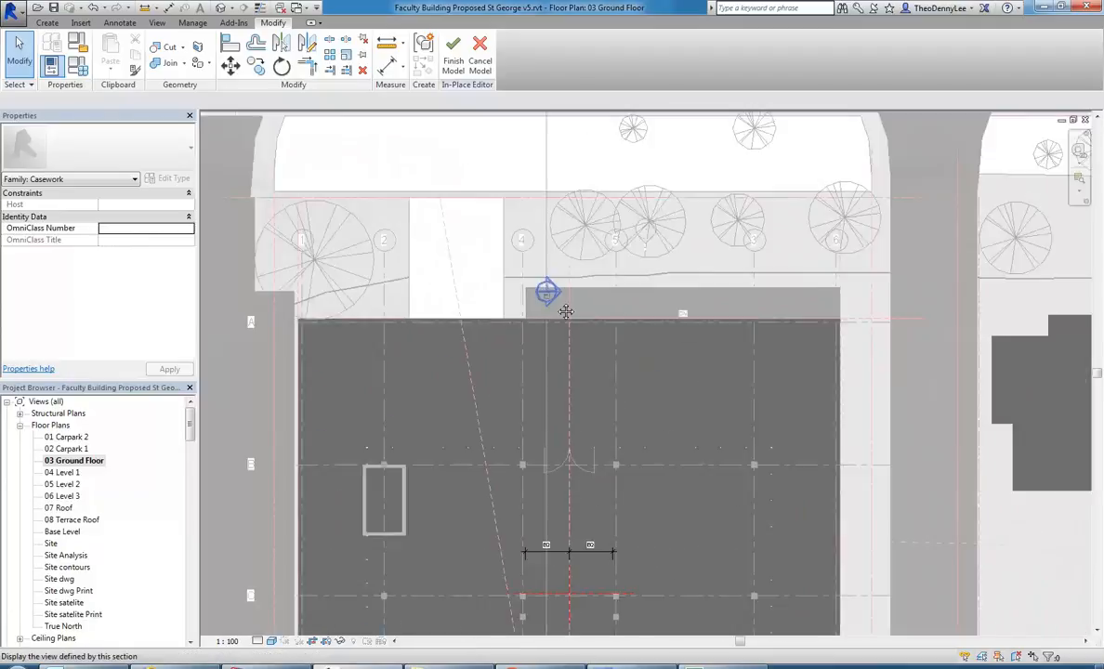
scroll(537, 328, down, 2)
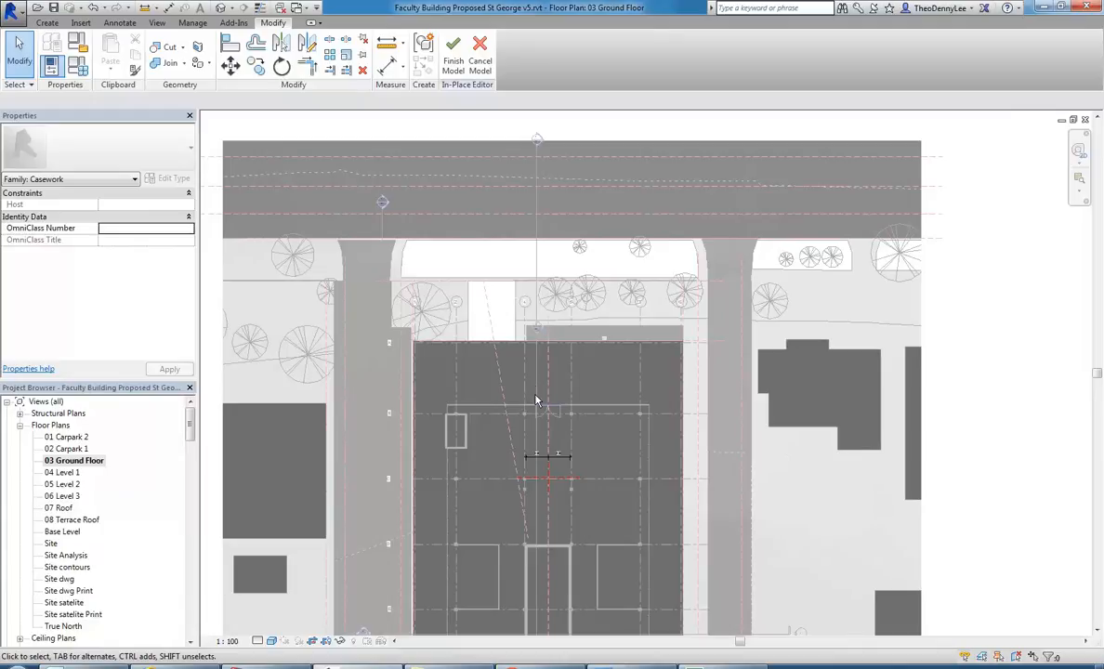
scroll(530, 423, up, 3)
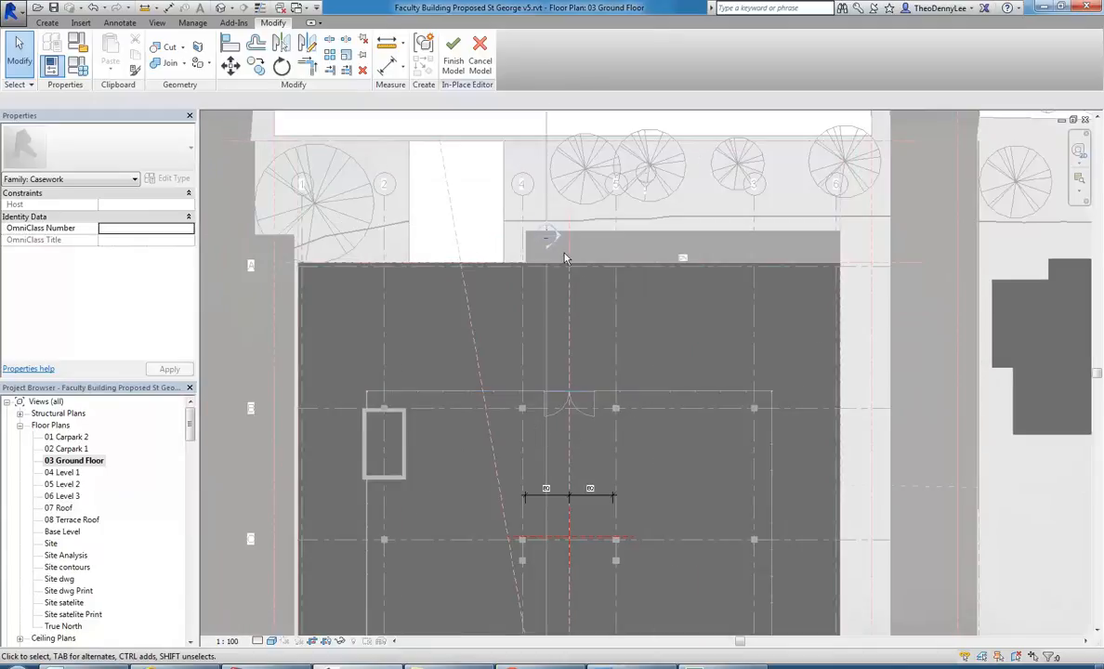
middle_drag(568, 437, 570, 390)
scroll(569, 400, down, 1)
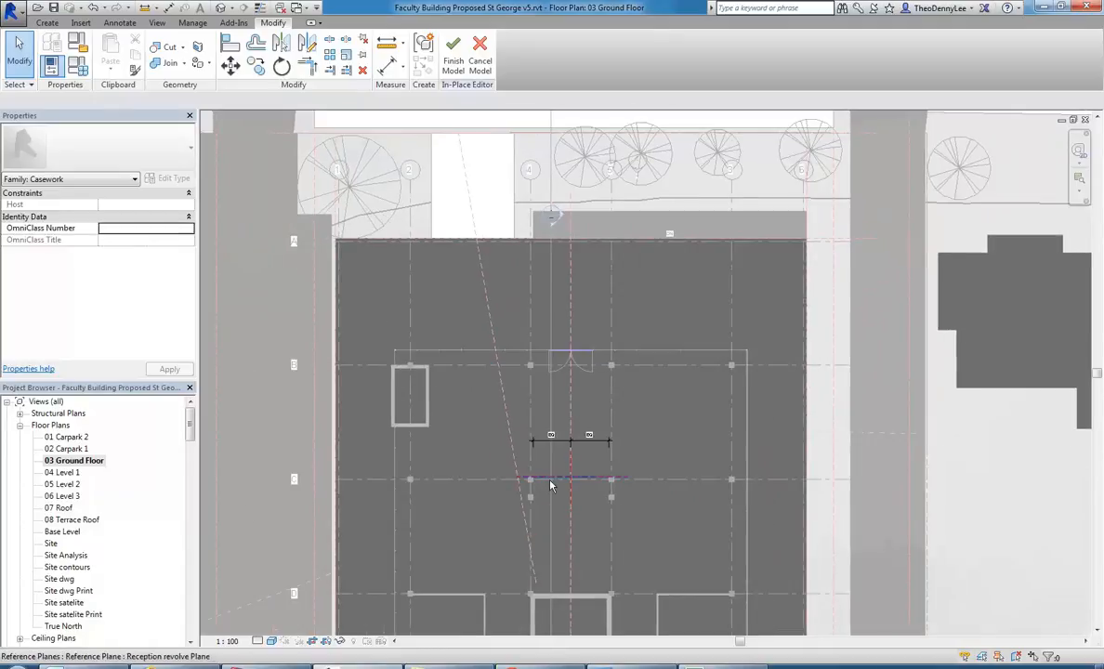
scroll(568, 475, up, 4)
scroll(485, 465, down, 3)
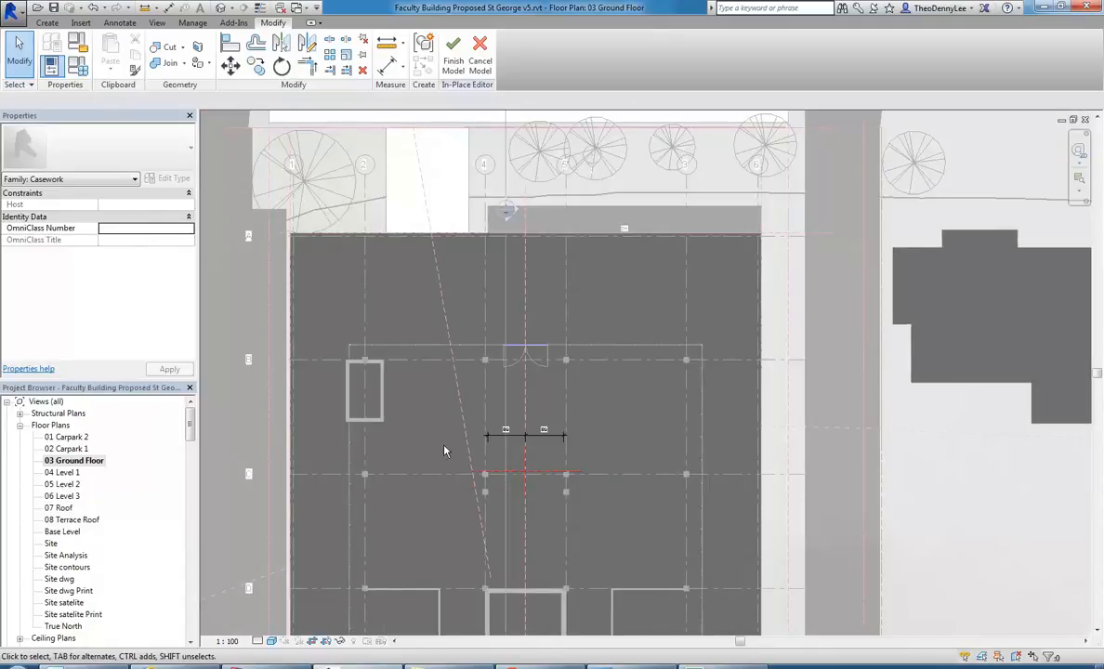
middle_drag(469, 457, 497, 429)
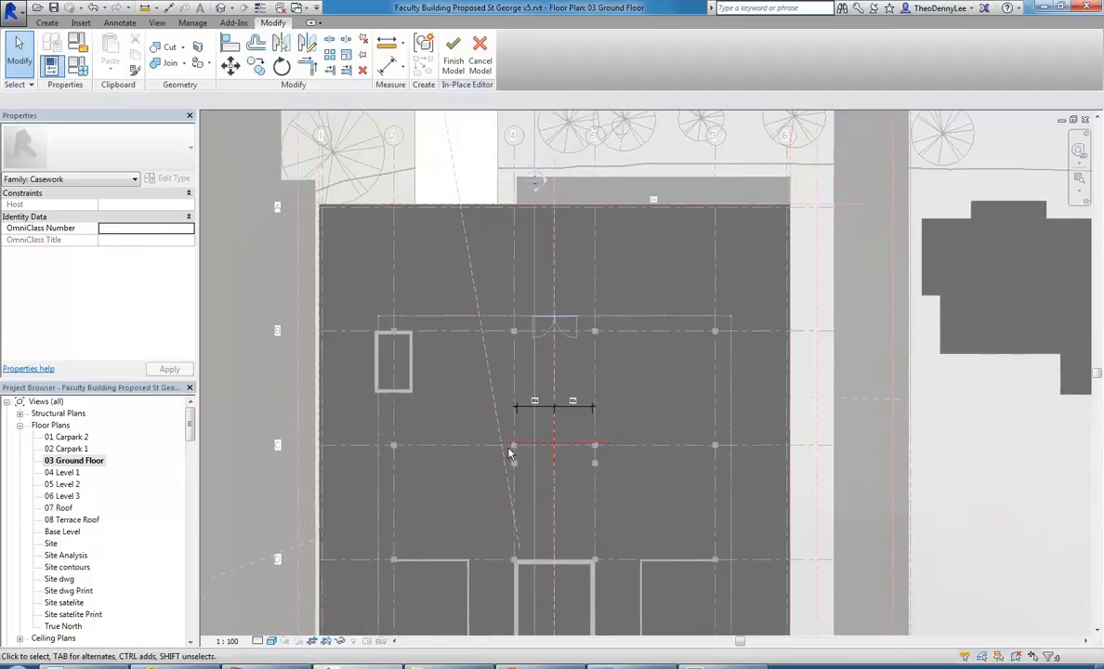
scroll(558, 454, up, 3)
scroll(520, 460, up, 2)
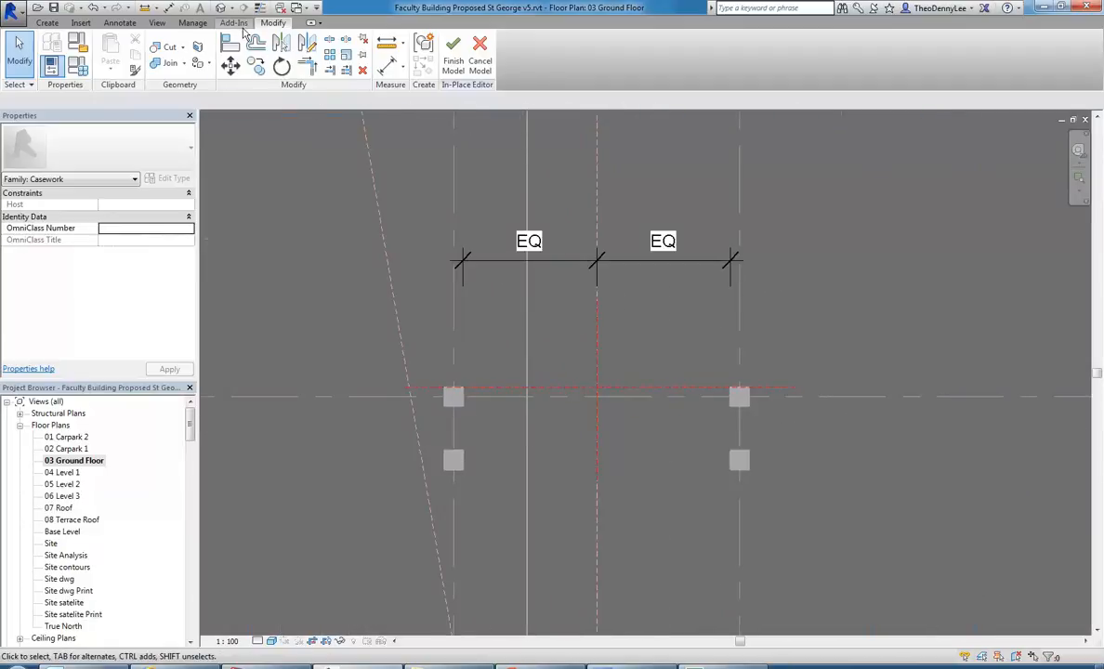
Extrude a placeholder rectangle about 6100 by 3000 mm around the four central columns and finish the in-place model.
click(47, 22)
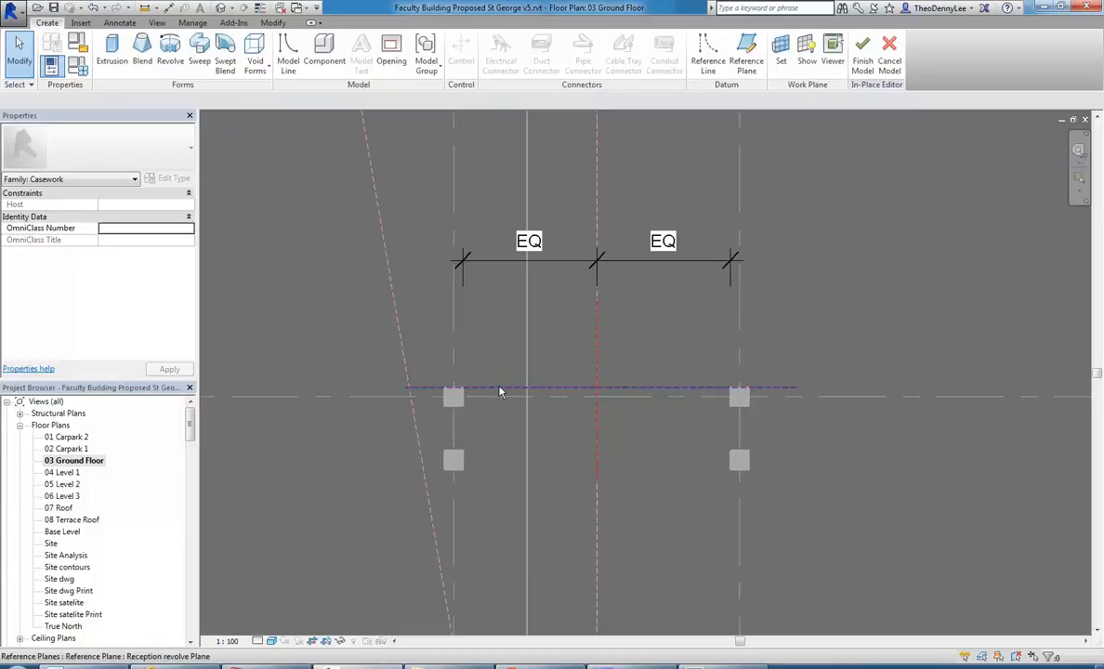
click(111, 48)
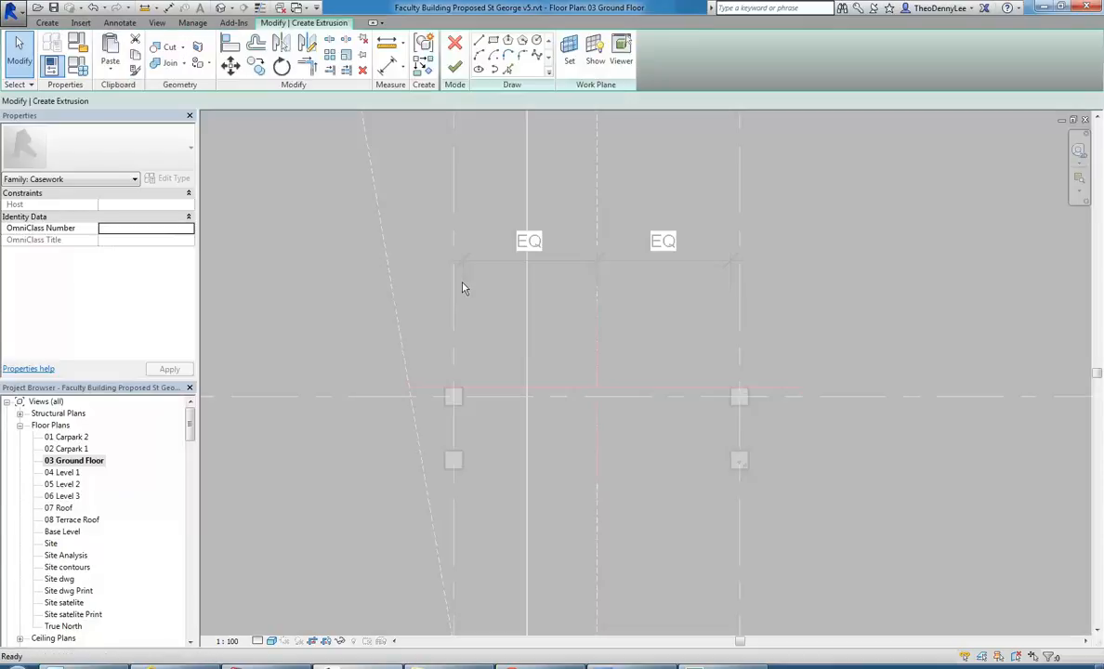
click(493, 40)
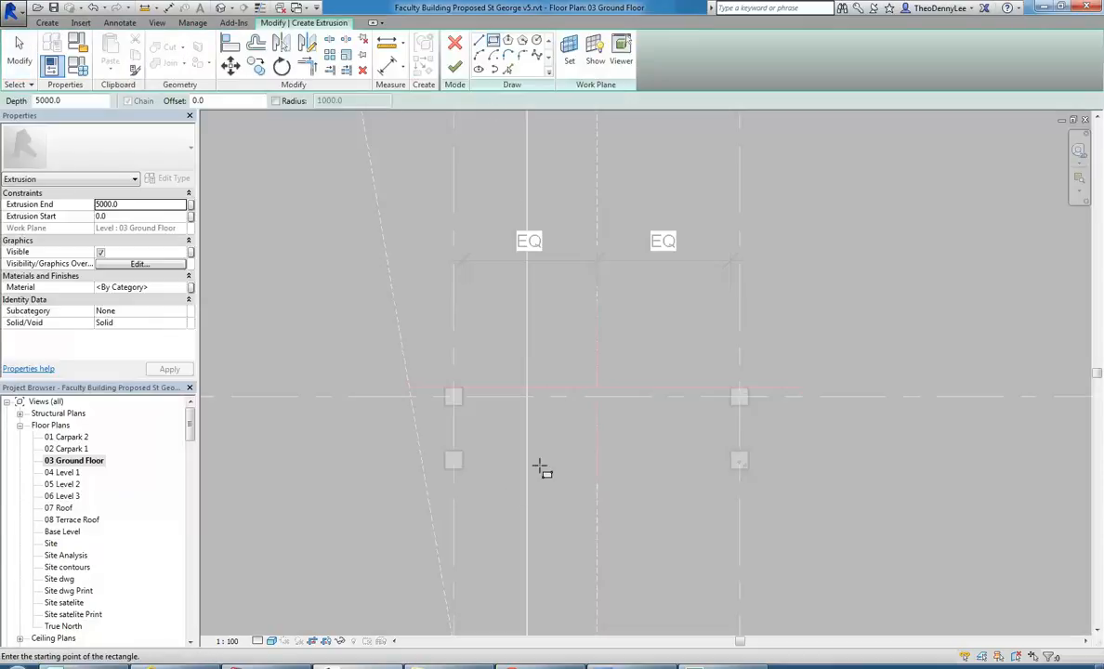
click(452, 512)
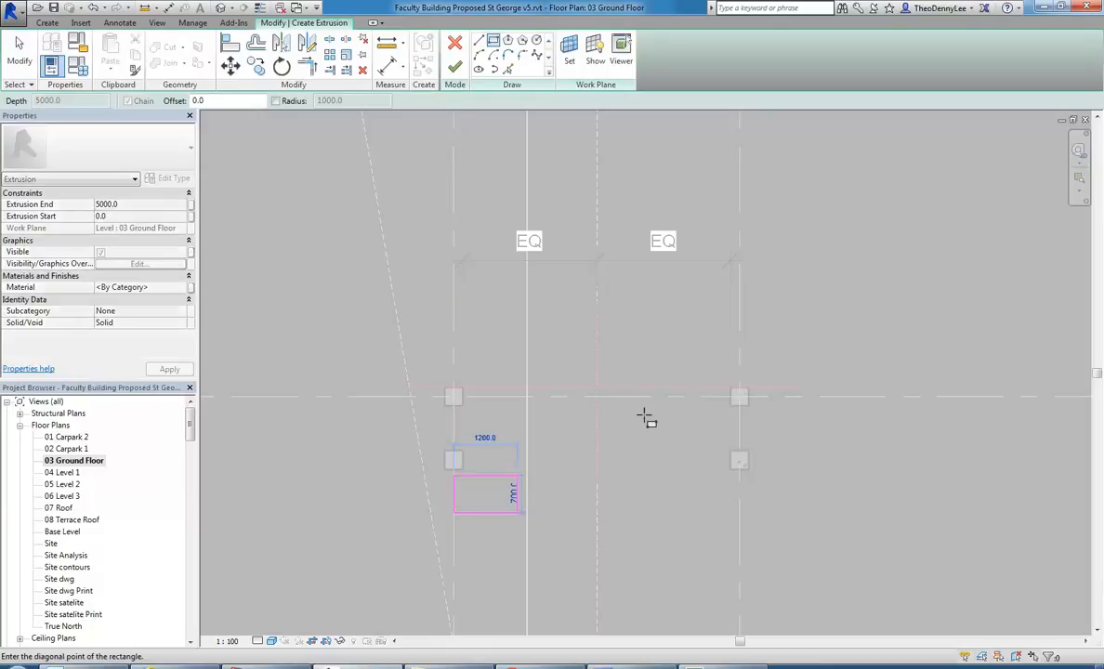
click(776, 354)
click(454, 67)
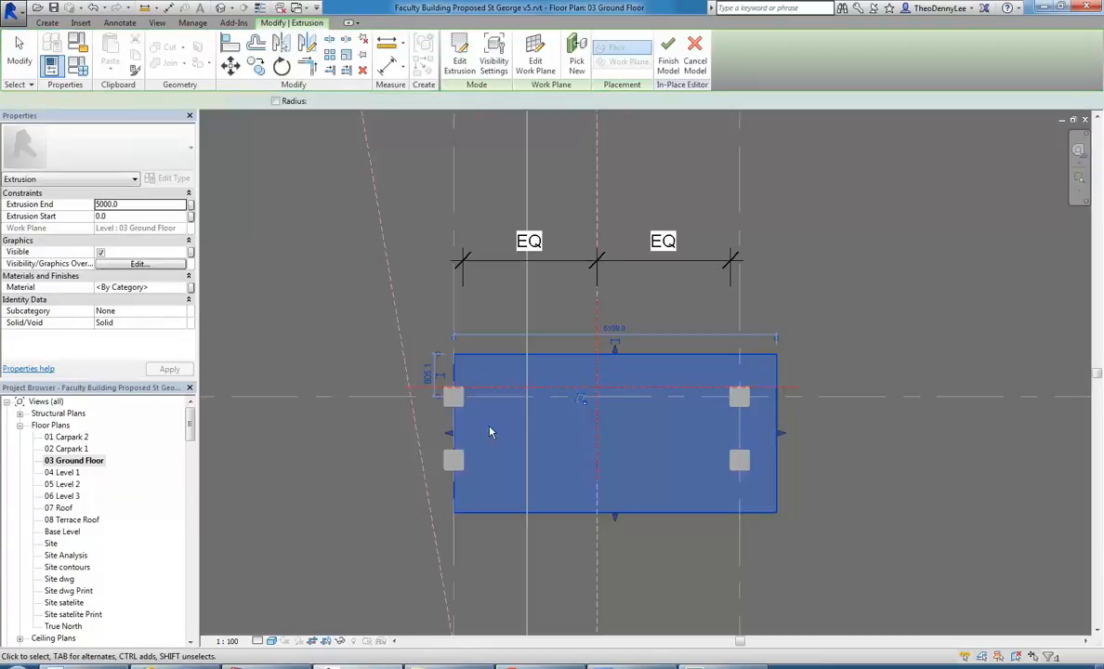
click(338, 369)
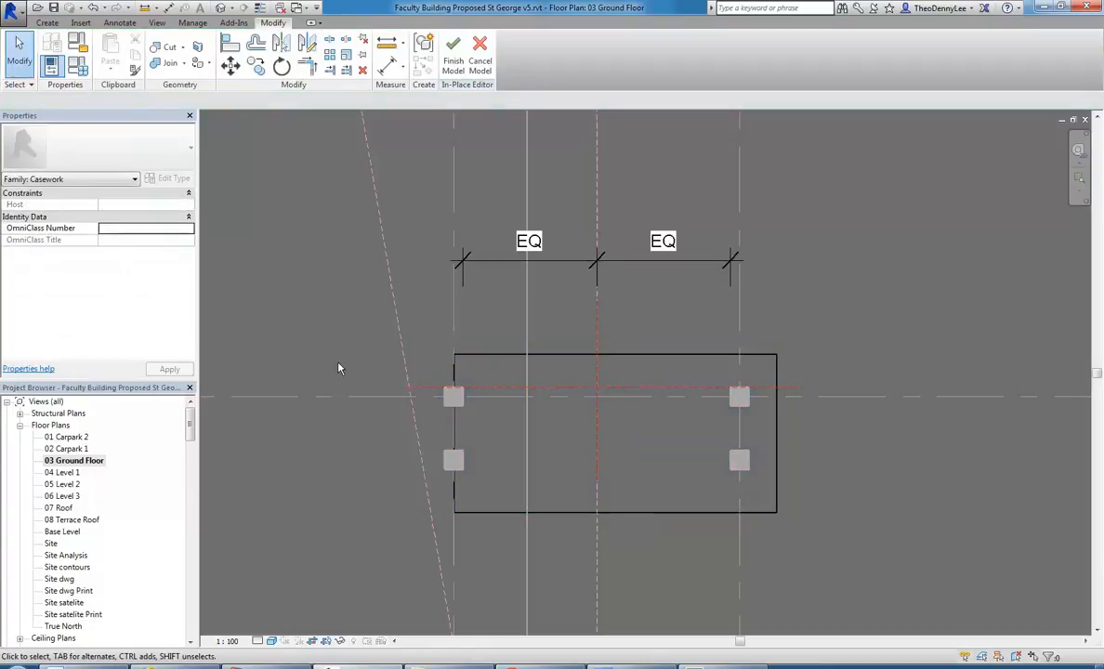
click(453, 57)
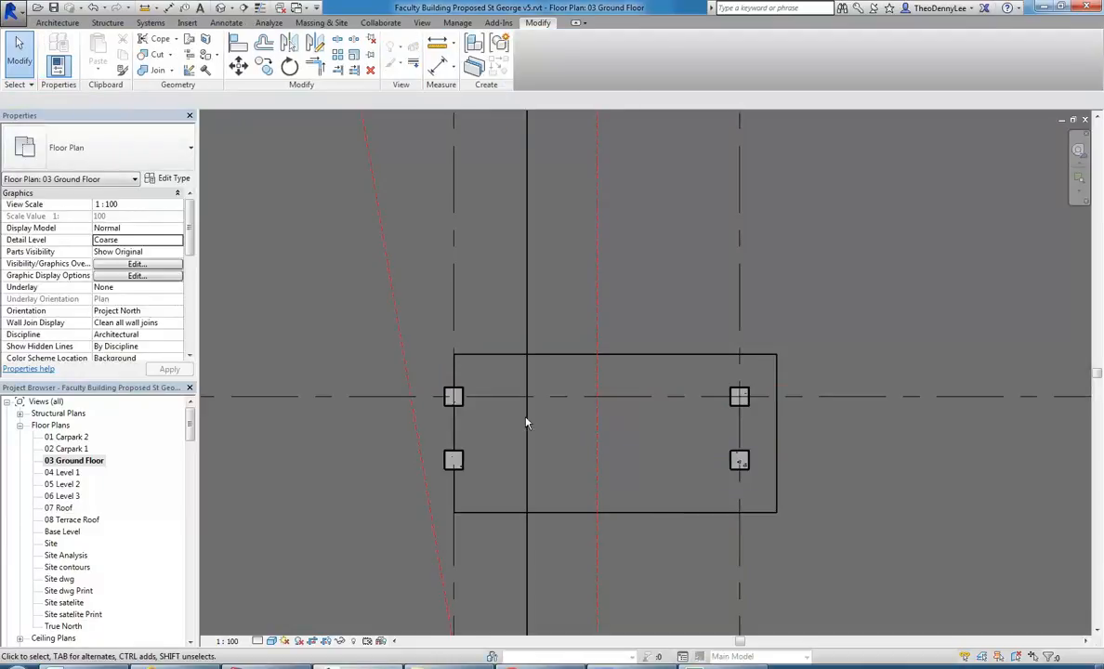
Draw a horizontal building section across the full building between grids B and C, facing the counter, and shift it closer to grid C.
scroll(557, 388, down, 2)
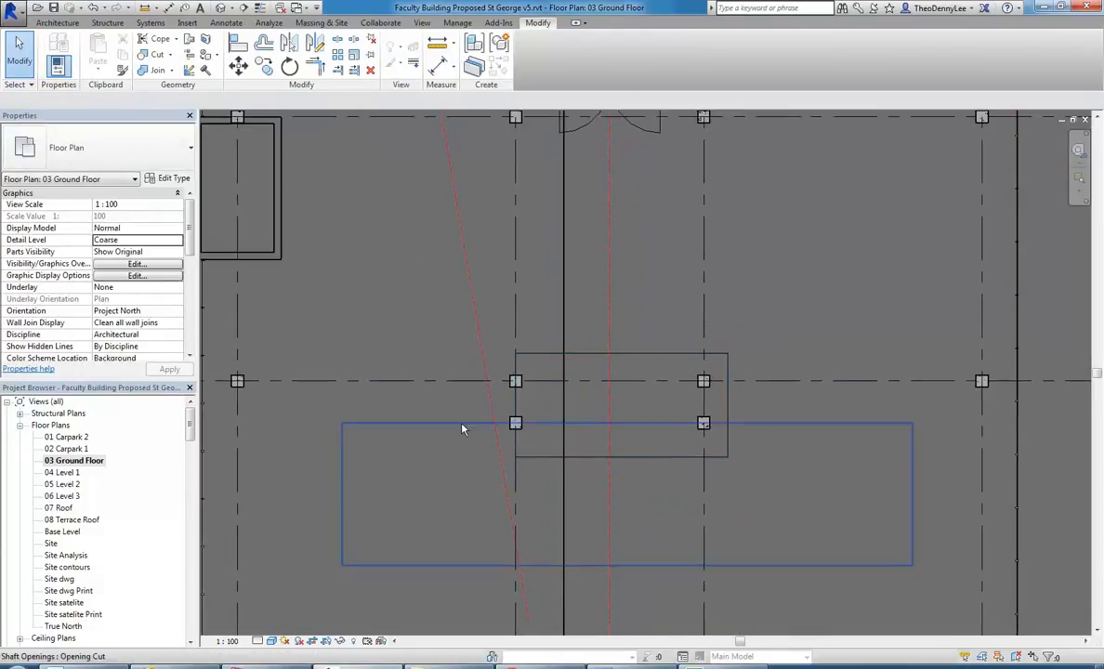
scroll(427, 428, down, 1)
scroll(409, 345, down, 4)
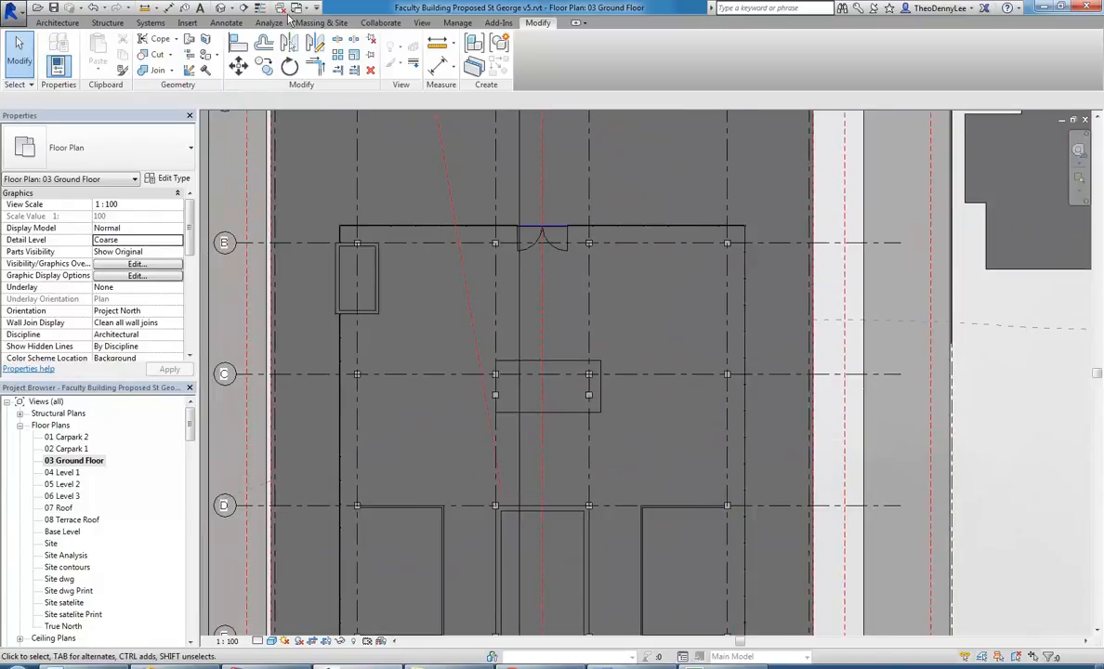
click(420, 23)
click(446, 52)
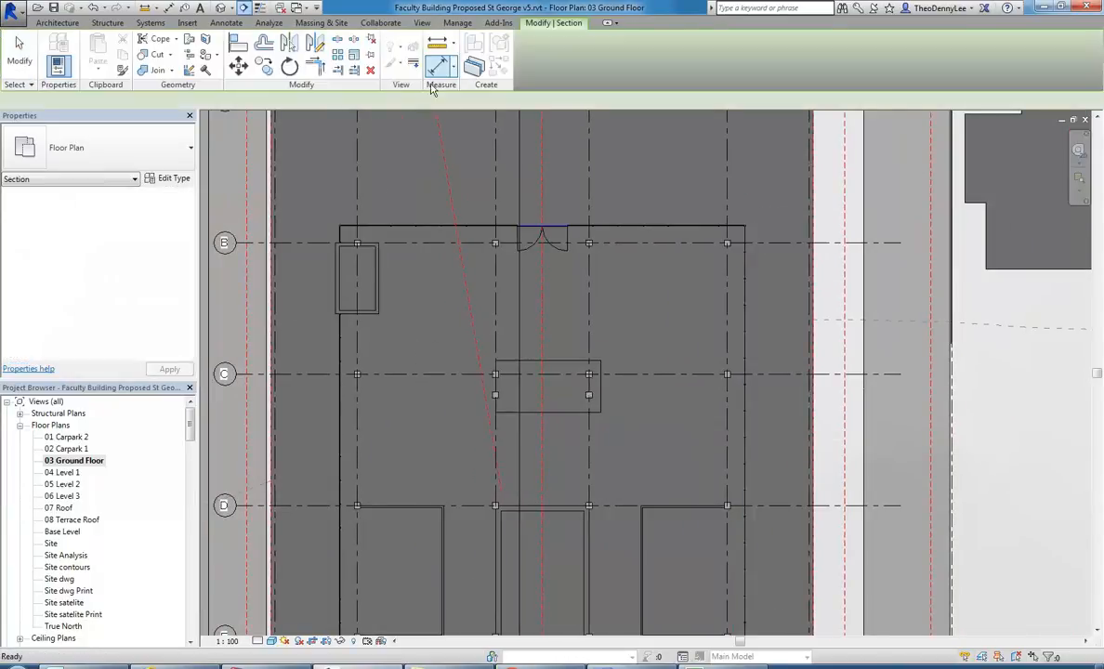
scroll(427, 306, down, 1)
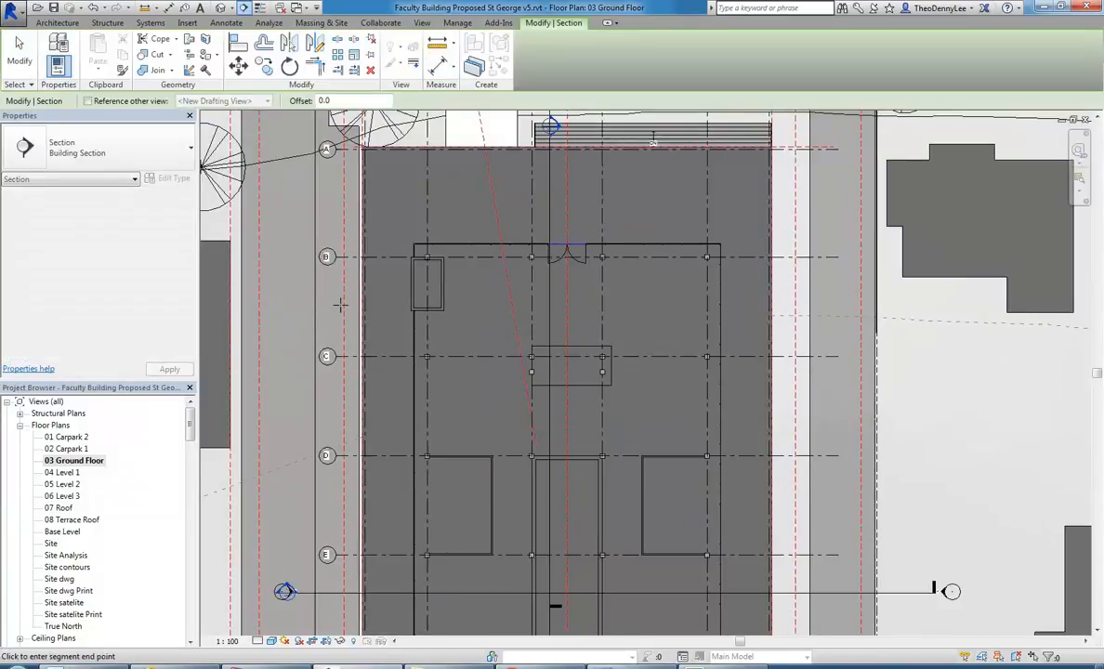
click(282, 303)
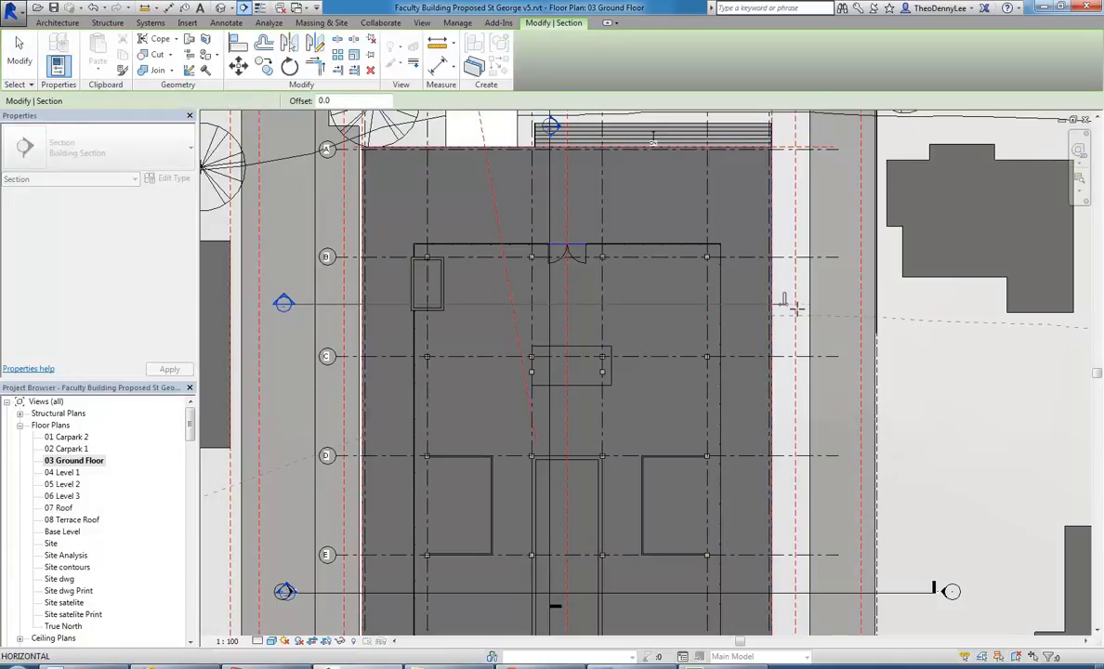
key(Escape)
click(834, 306)
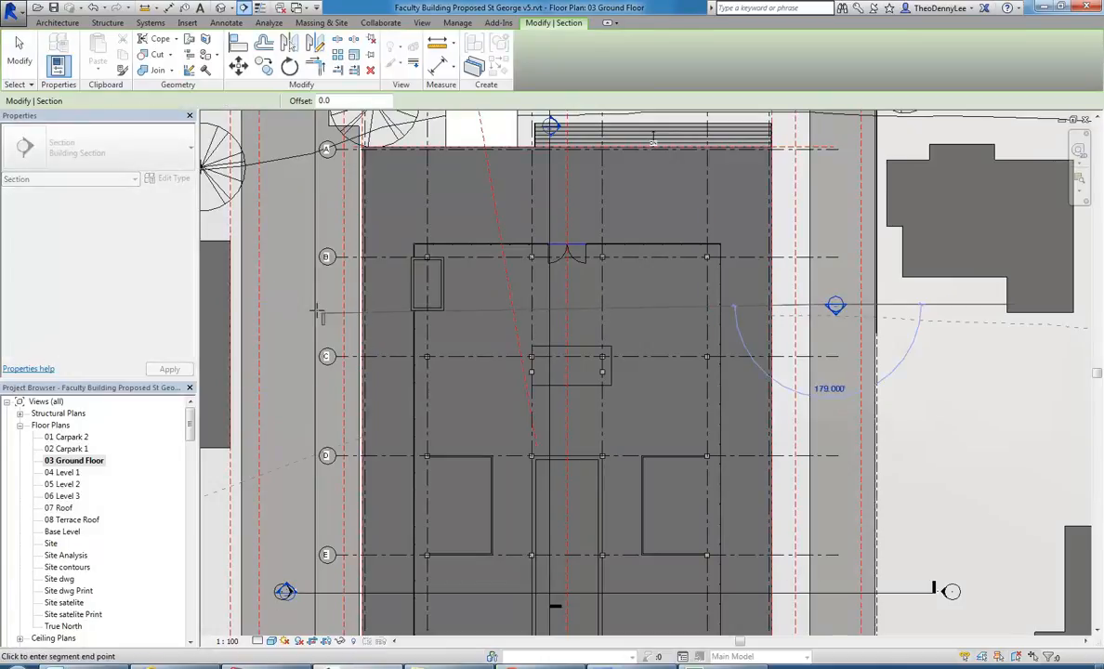
click(285, 303)
drag(636, 305, 628, 325)
click(761, 333)
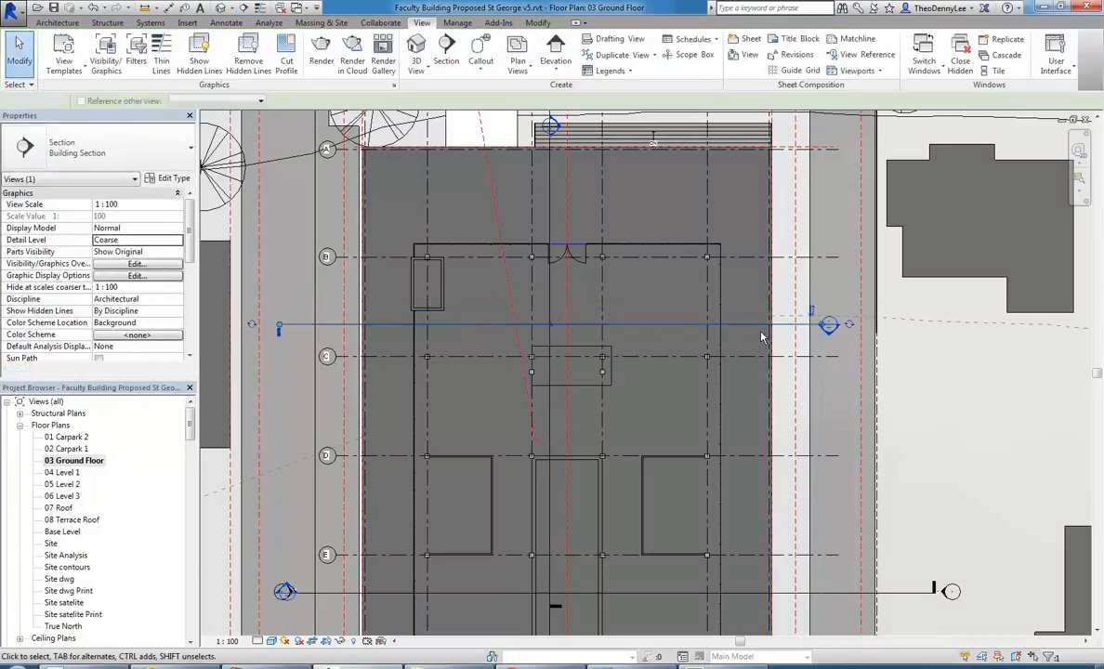
Open the new section's view and start editing the Reception Counter casework in place.
double_click(829, 336)
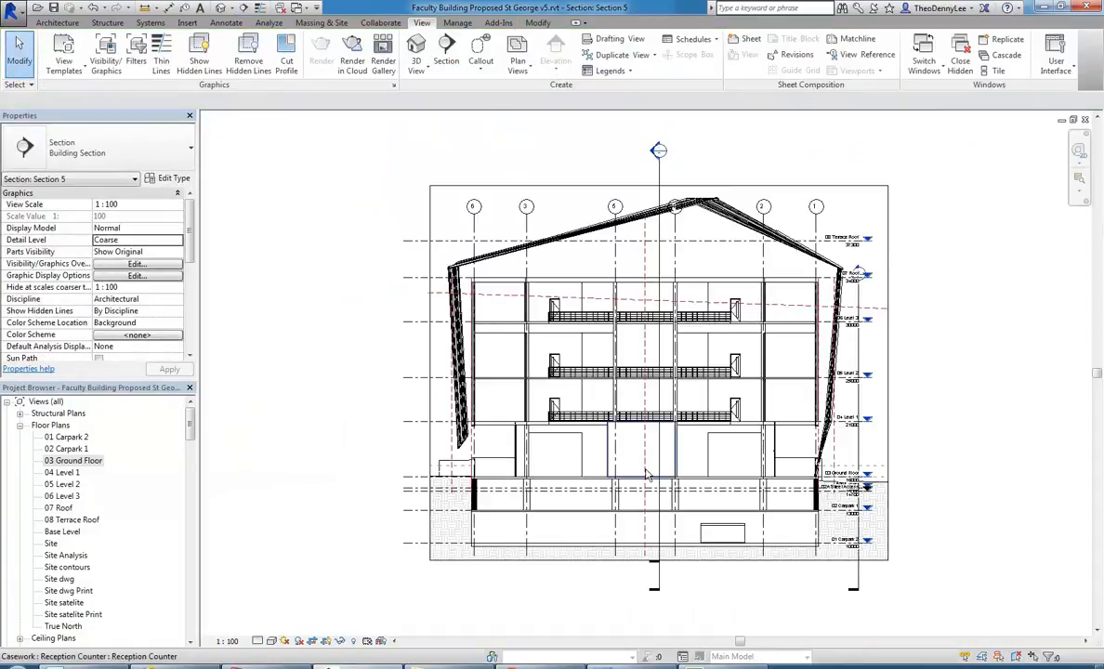
scroll(620, 472, up, 5)
scroll(547, 411, down, 2)
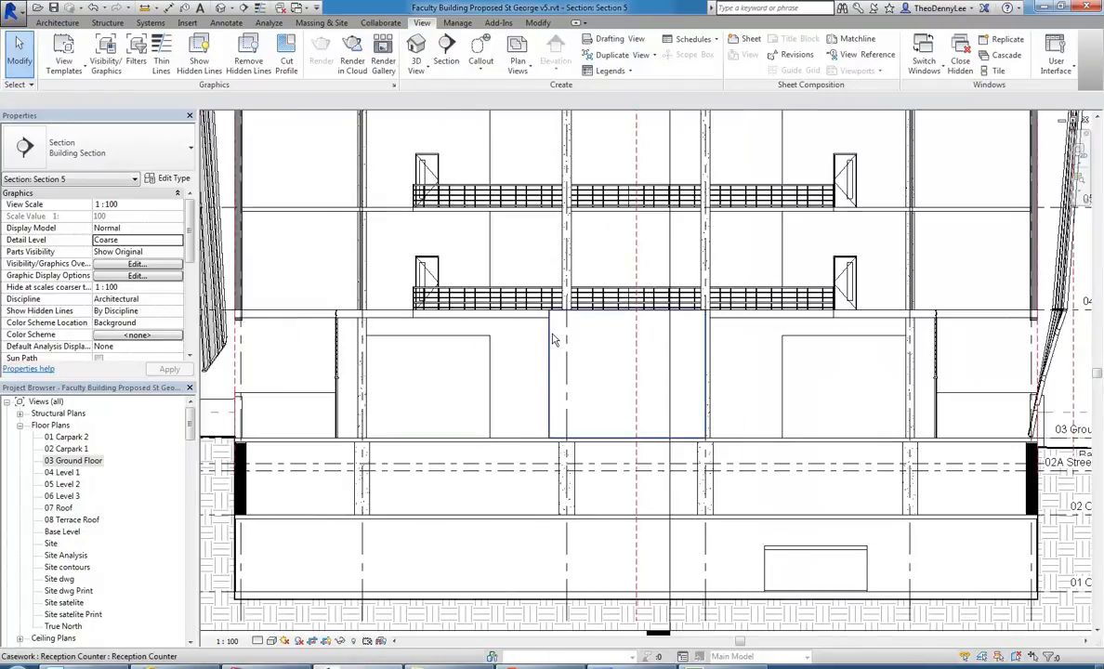
click(569, 334)
scroll(594, 367, up, 3)
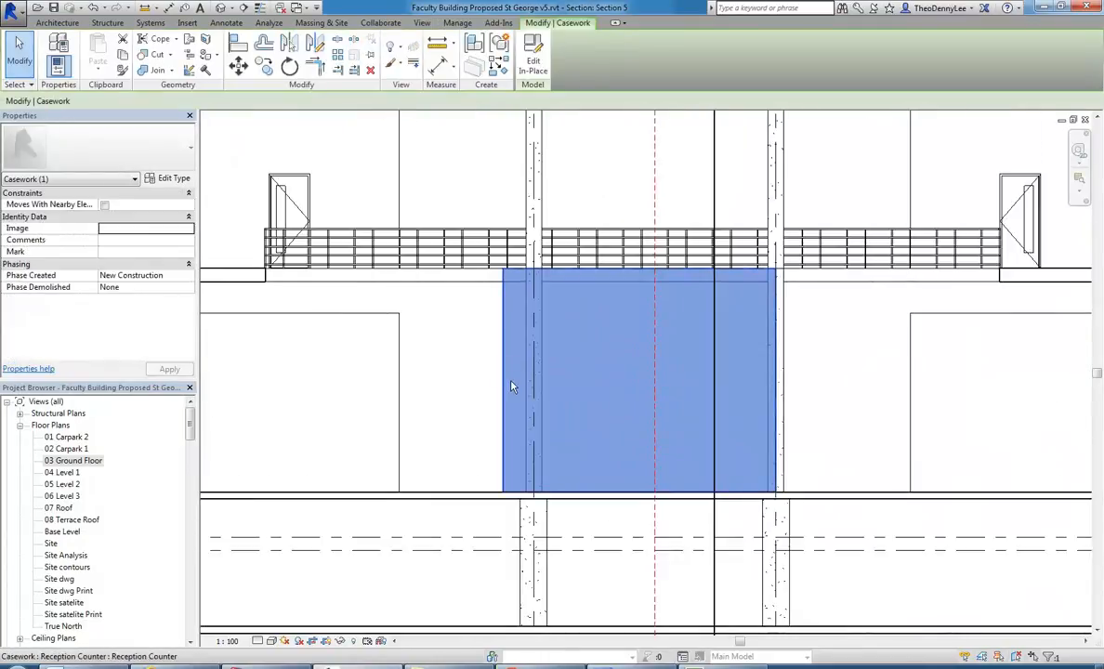
click(534, 62)
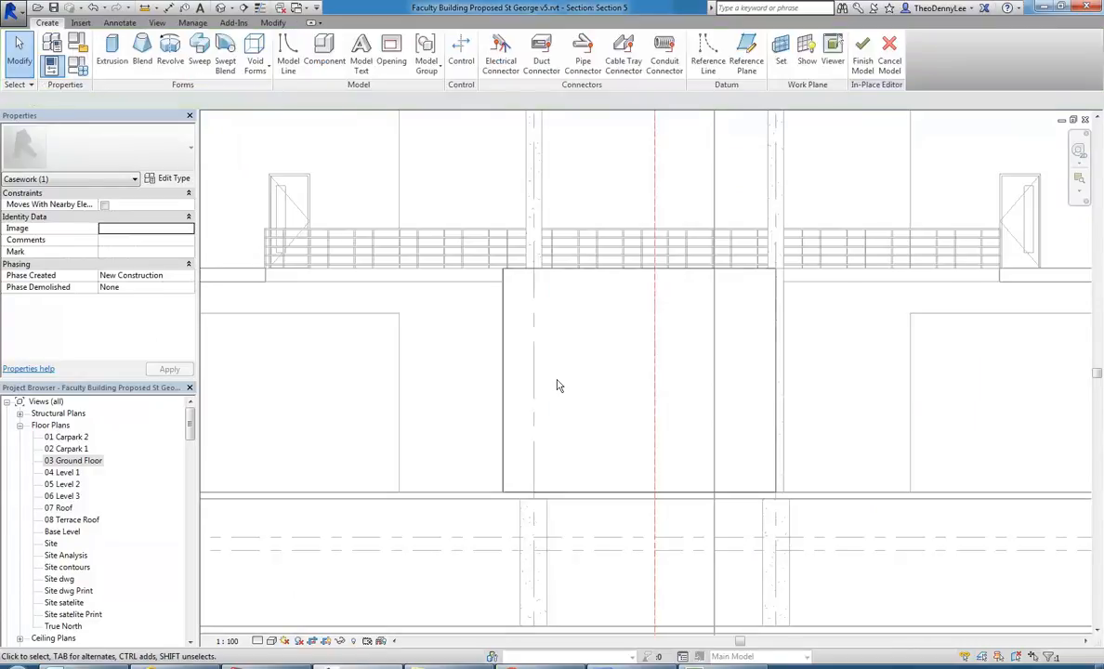
Delete the placeholder extrusion from the Reception Counter.
click(505, 387)
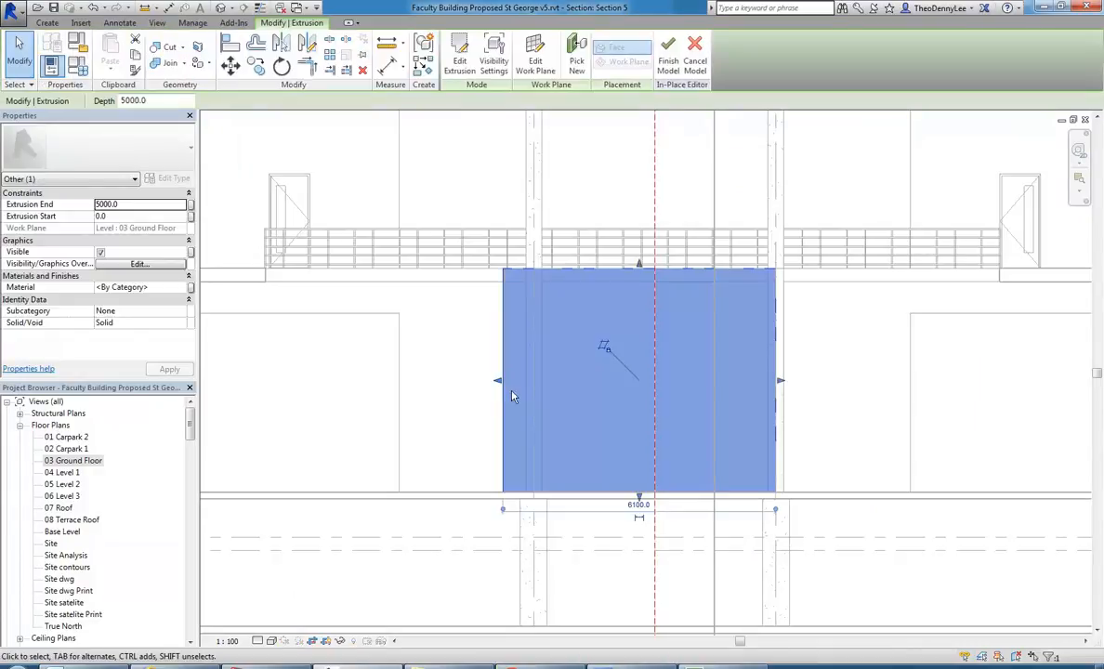
scroll(638, 378, up, 1)
key(Delete)
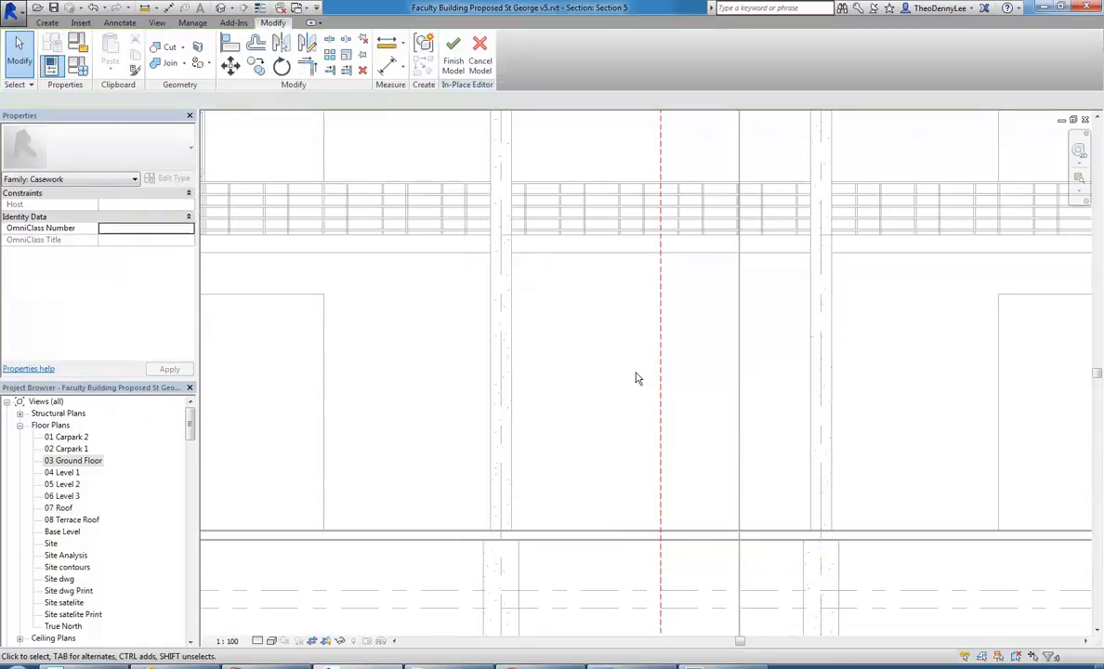
Examine the vertical reference plane between the two central columns at ground floor level in the section.
scroll(638, 379, down, 1)
middle_drag(638, 379, 575, 359)
scroll(570, 368, up, 2)
scroll(558, 383, down, 4)
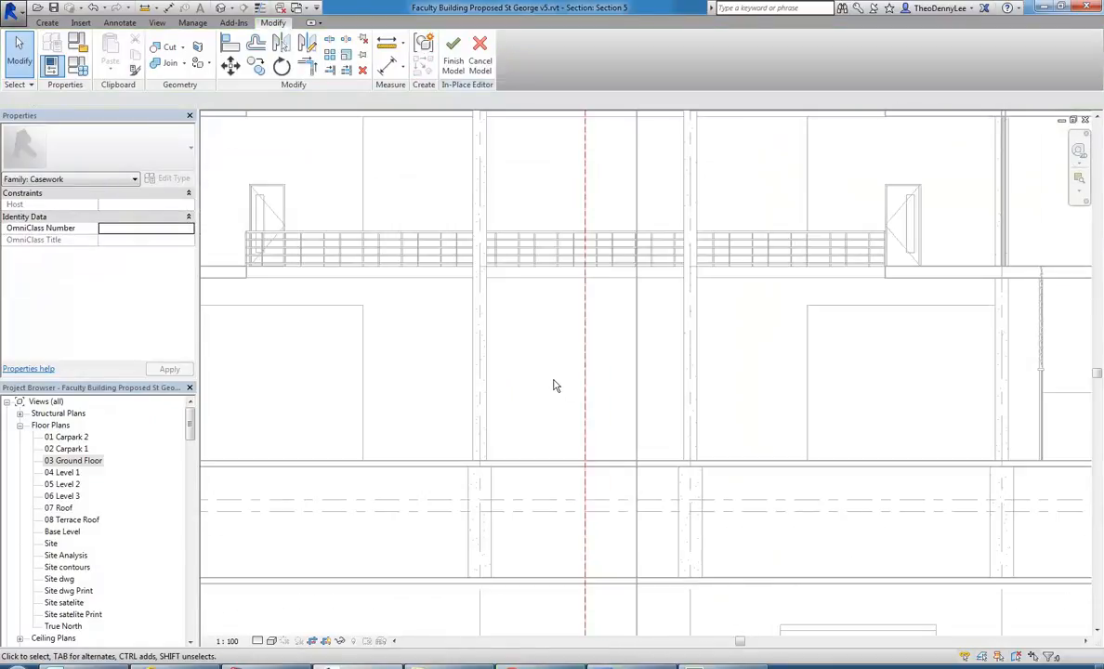
click(586, 418)
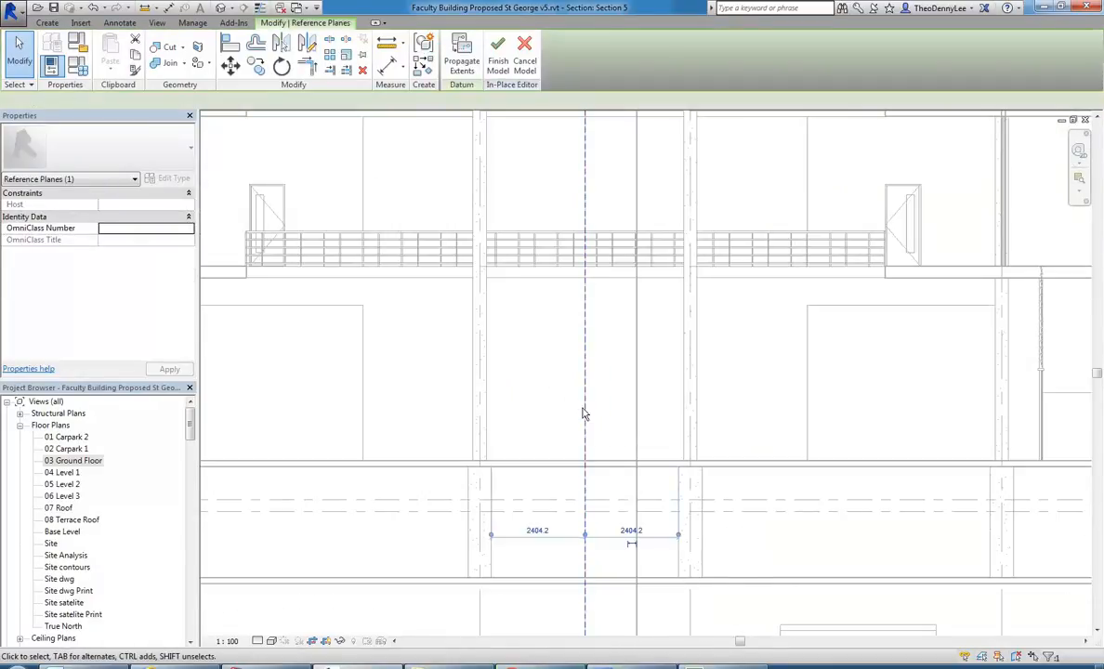
click(536, 418)
scroll(539, 418, up, 1)
middle_drag(560, 375, 548, 388)
scroll(528, 429, up, 1)
middle_drag(526, 430, 506, 411)
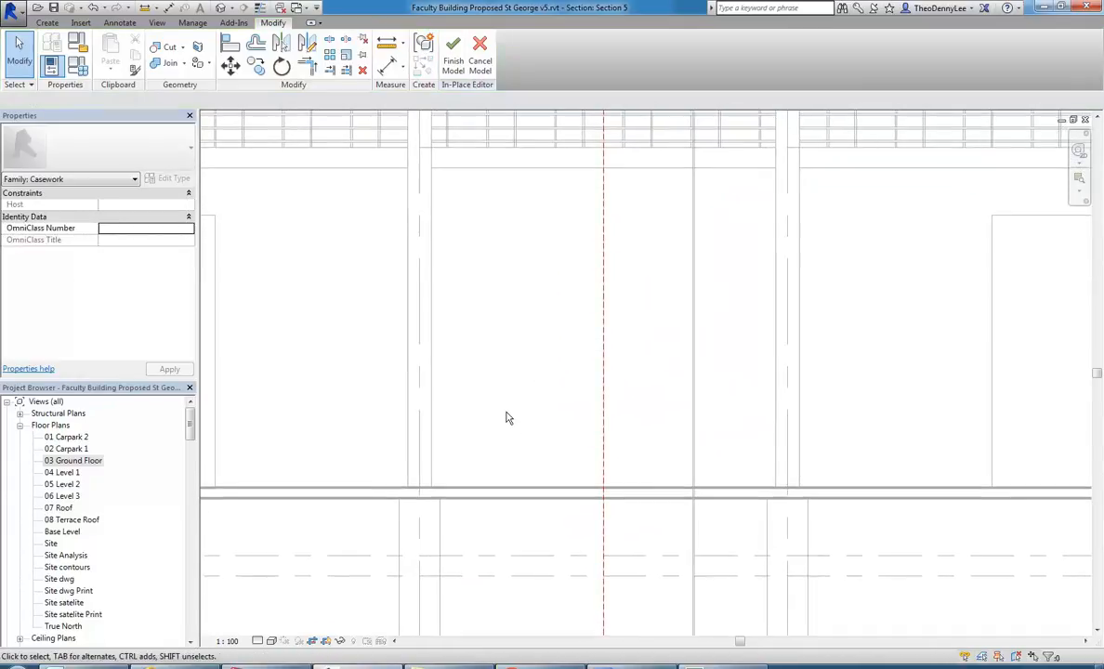
Start a solid Revolve in the Reception Counter using the reference plane "Reception revolve Plane" as its work plane.
click(45, 22)
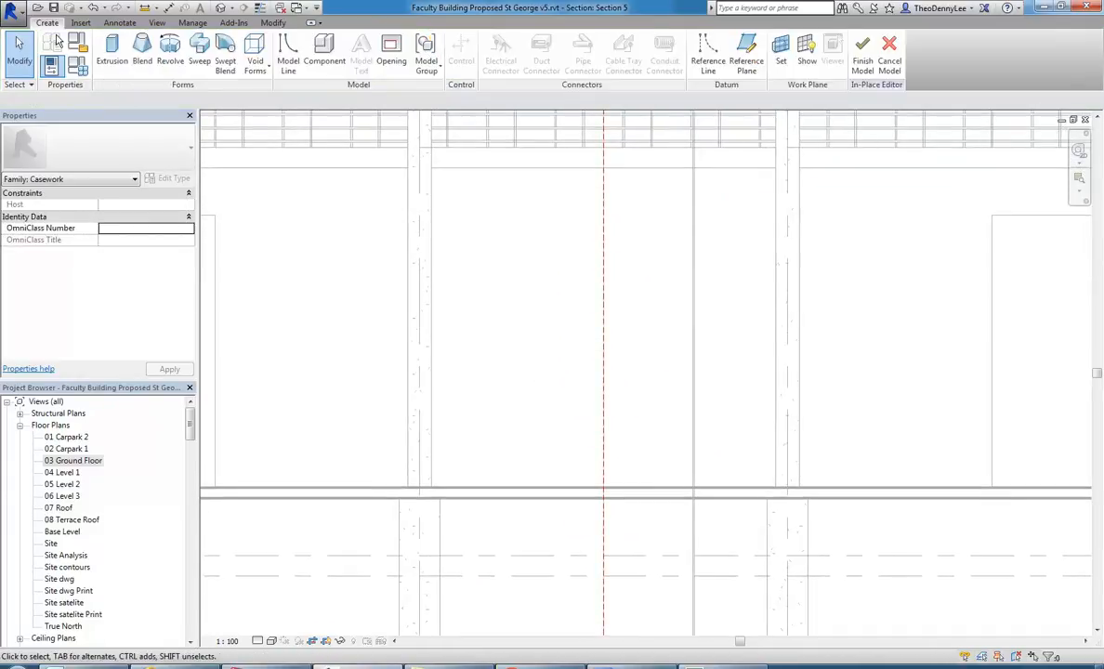
click(170, 56)
drag(483, 204, 418, 186)
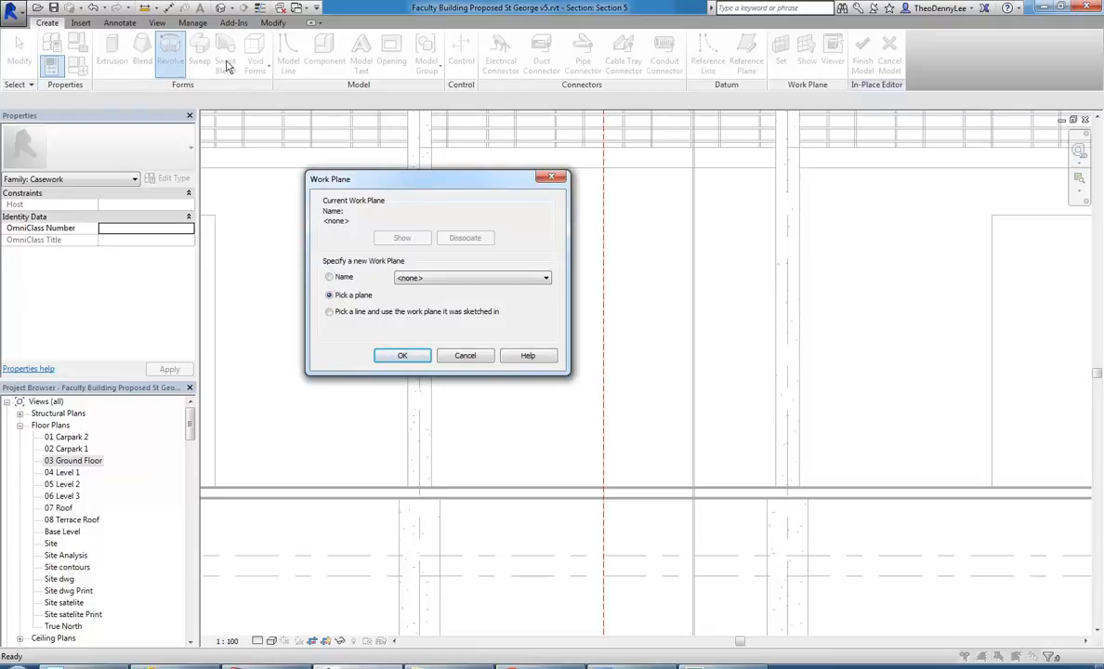
drag(422, 186, 415, 176)
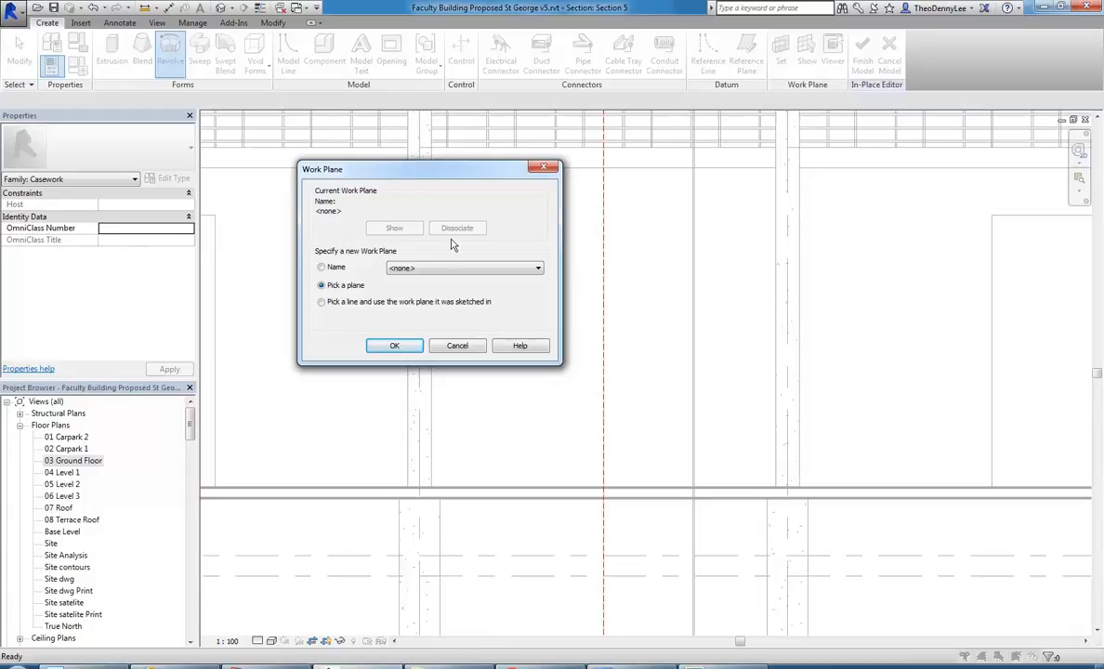
click(442, 269)
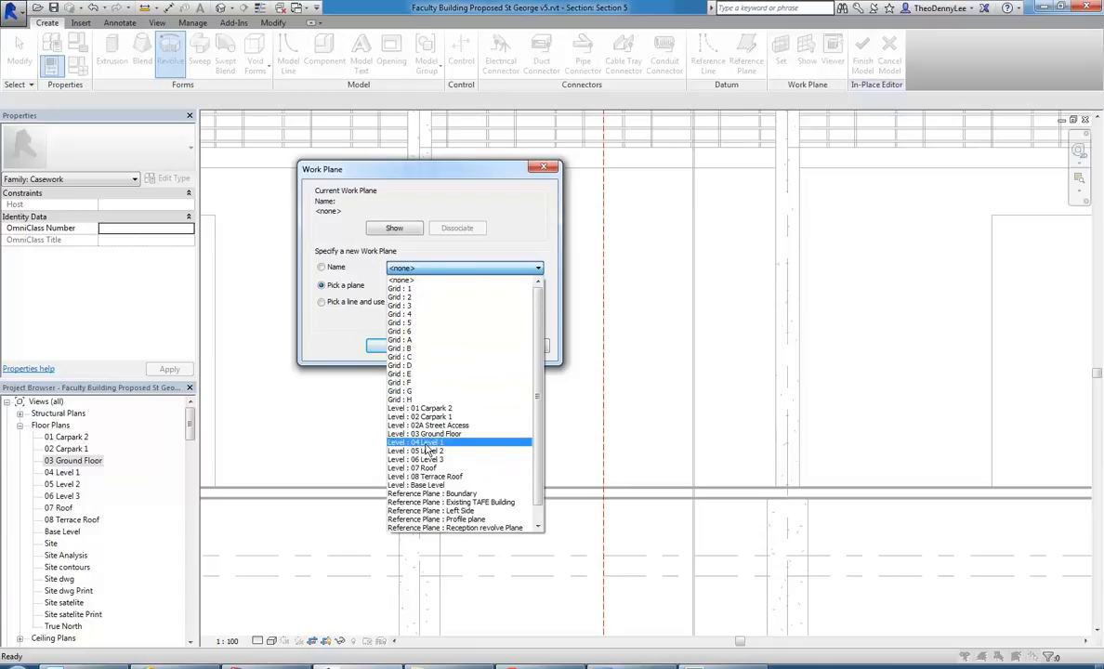
scroll(450, 450, down, 1)
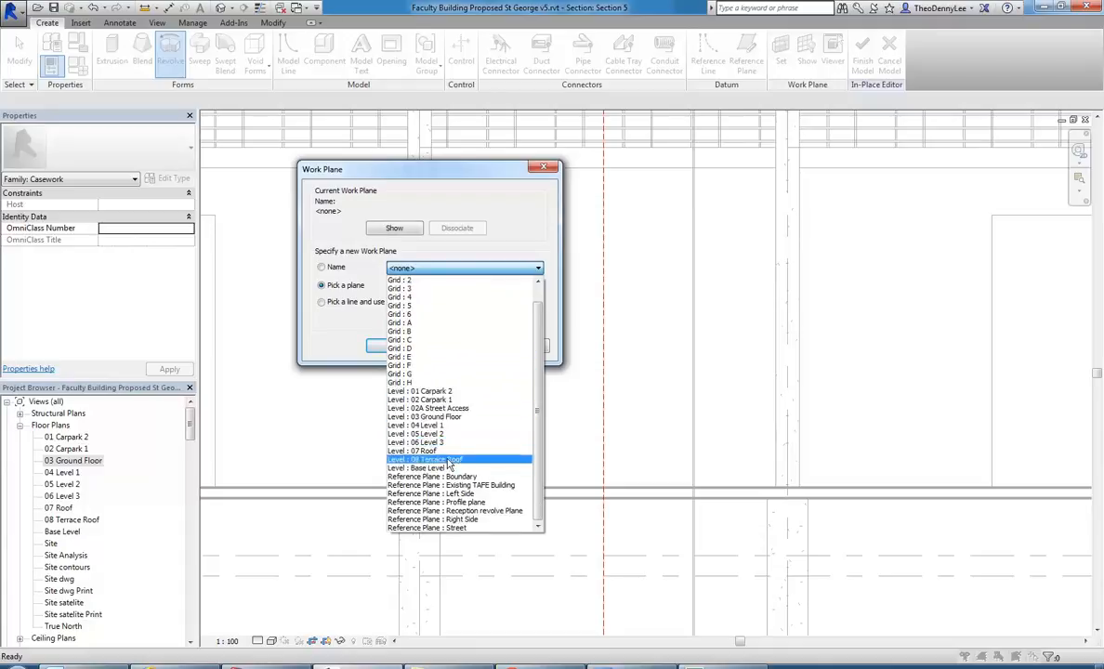
click(470, 511)
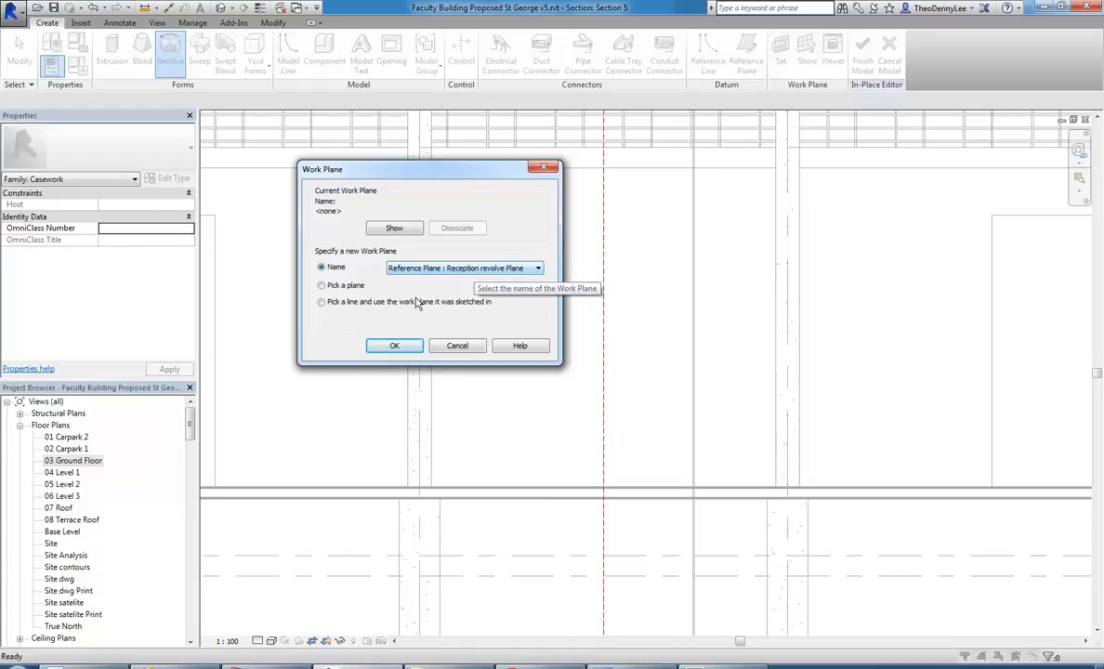
click(400, 346)
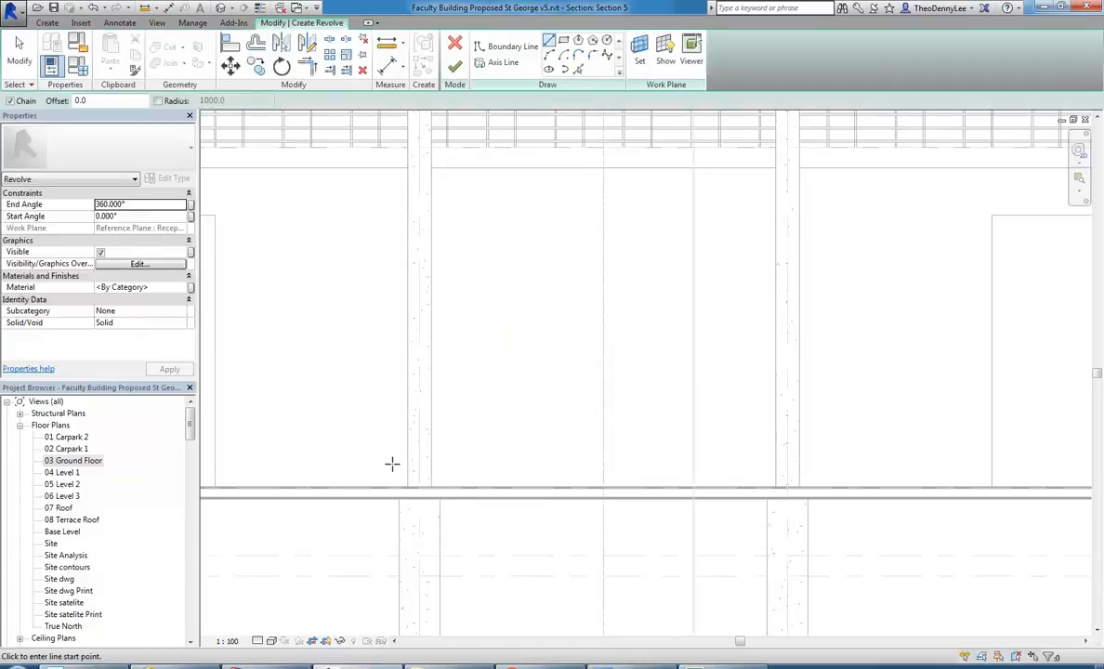
Sketch a rectangular boundary profile of about 1040 by 320 mm across the left central column above the ground floor.
scroll(401, 423, up, 1)
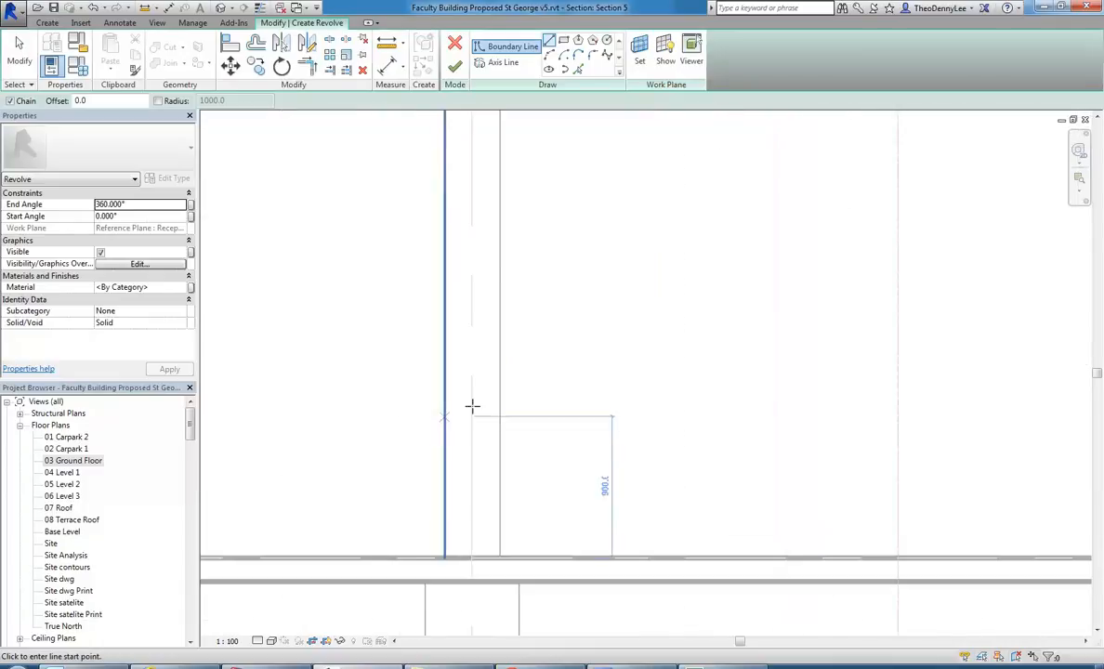
click(563, 40)
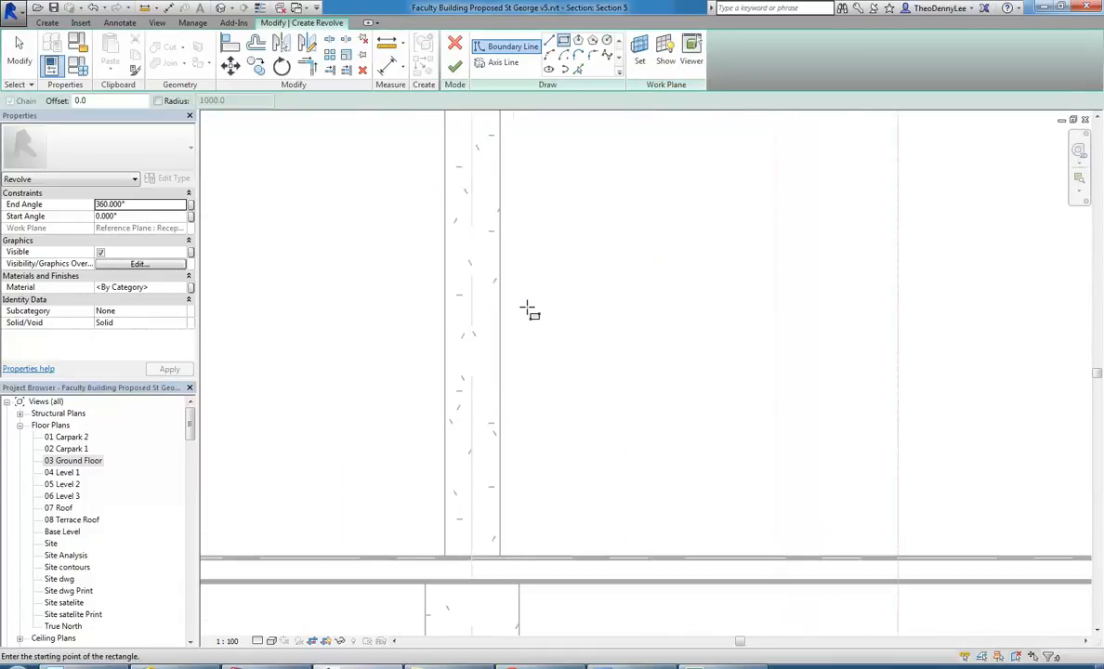
scroll(521, 325, up, 2)
scroll(522, 344, down, 3)
scroll(520, 352, up, 3)
scroll(520, 353, up, 1)
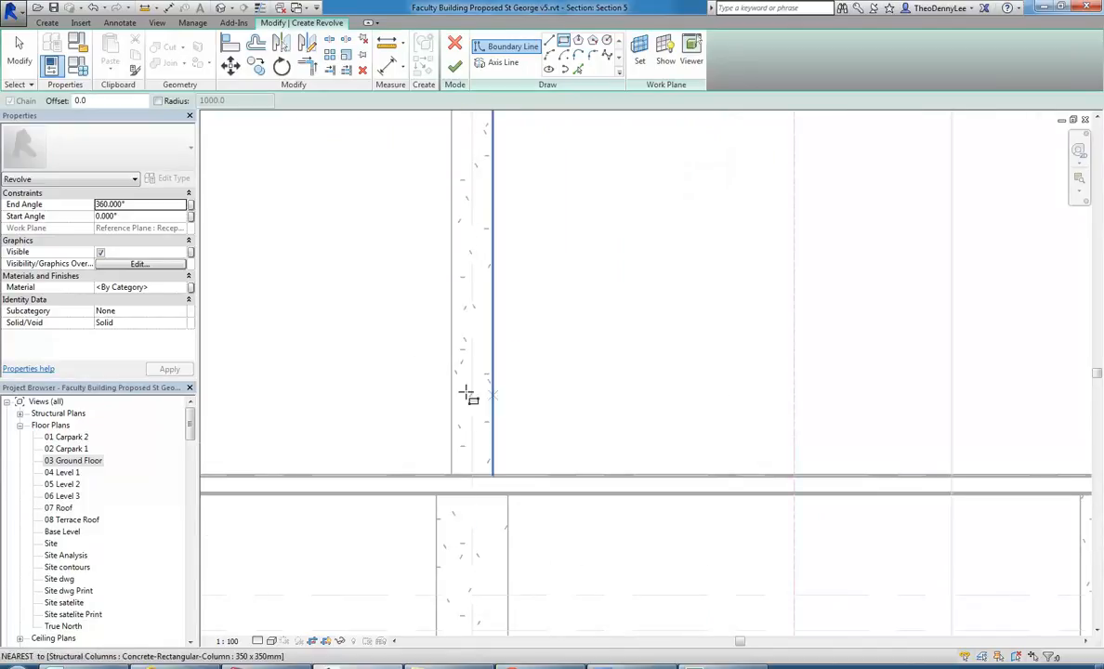
click(408, 345)
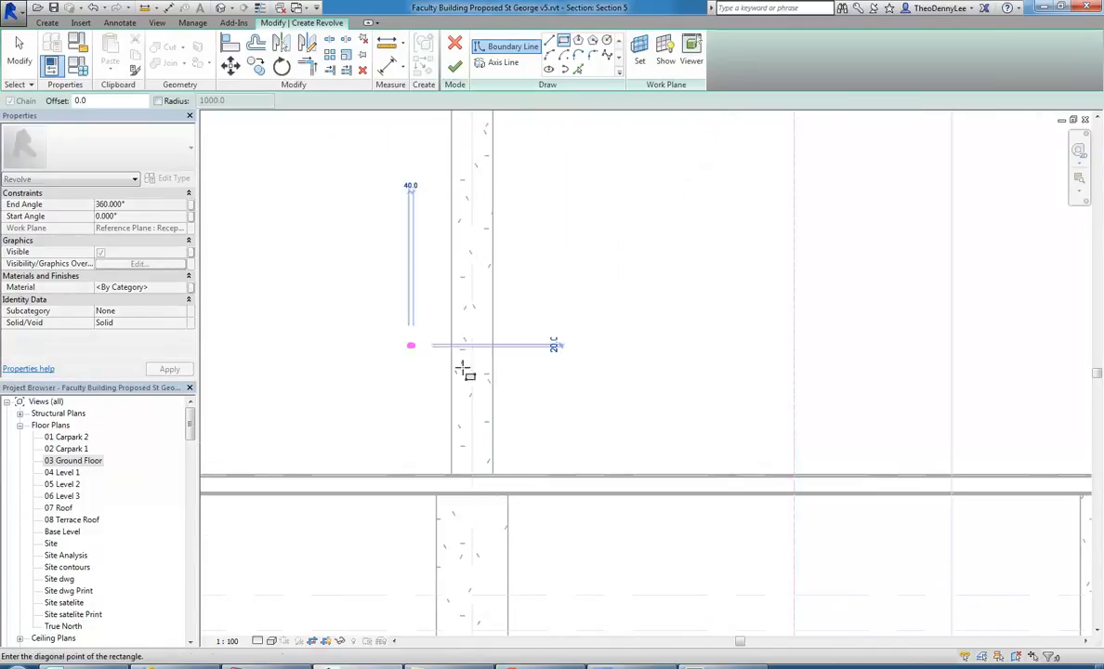
click(533, 381)
right_click(388, 308)
click(424, 317)
right_click(424, 318)
click(438, 327)
scroll(456, 375, up, 3)
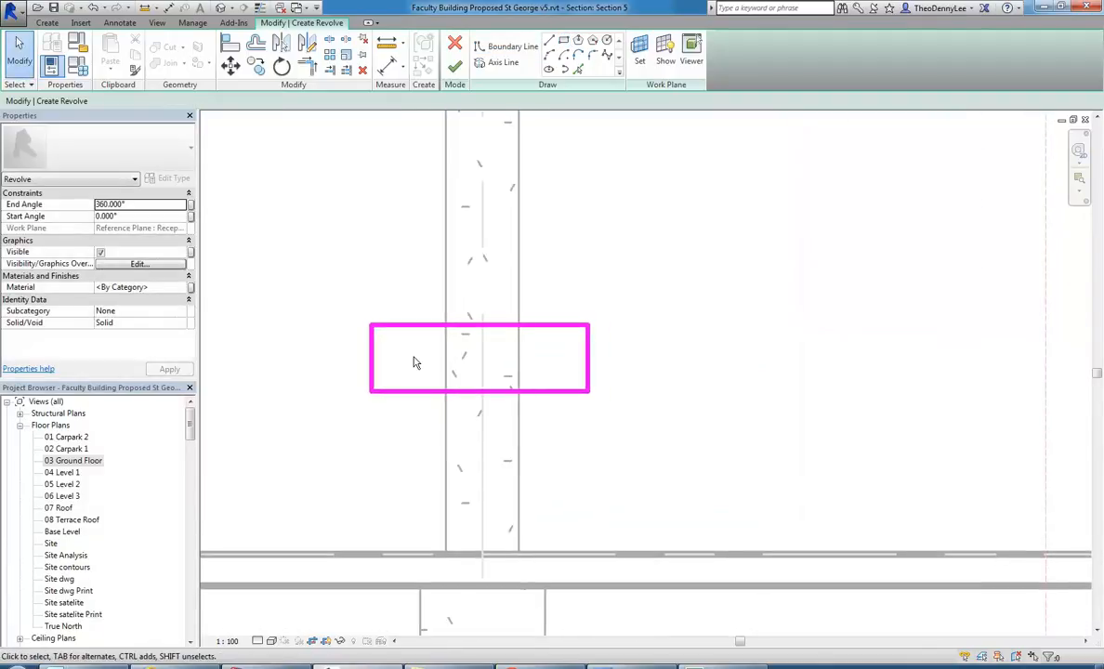
scroll(409, 282, down, 2)
middle_drag(406, 281, 434, 287)
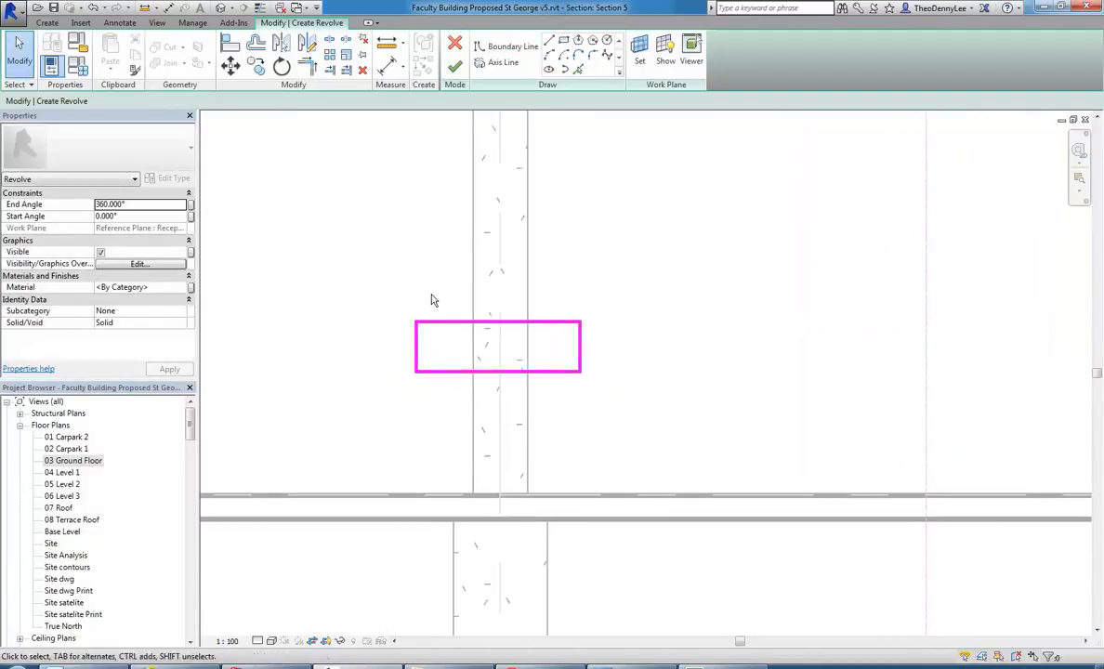
Set the height of the profile's top edge above the ground floor level to 900 mm.
scroll(432, 284, up, 1)
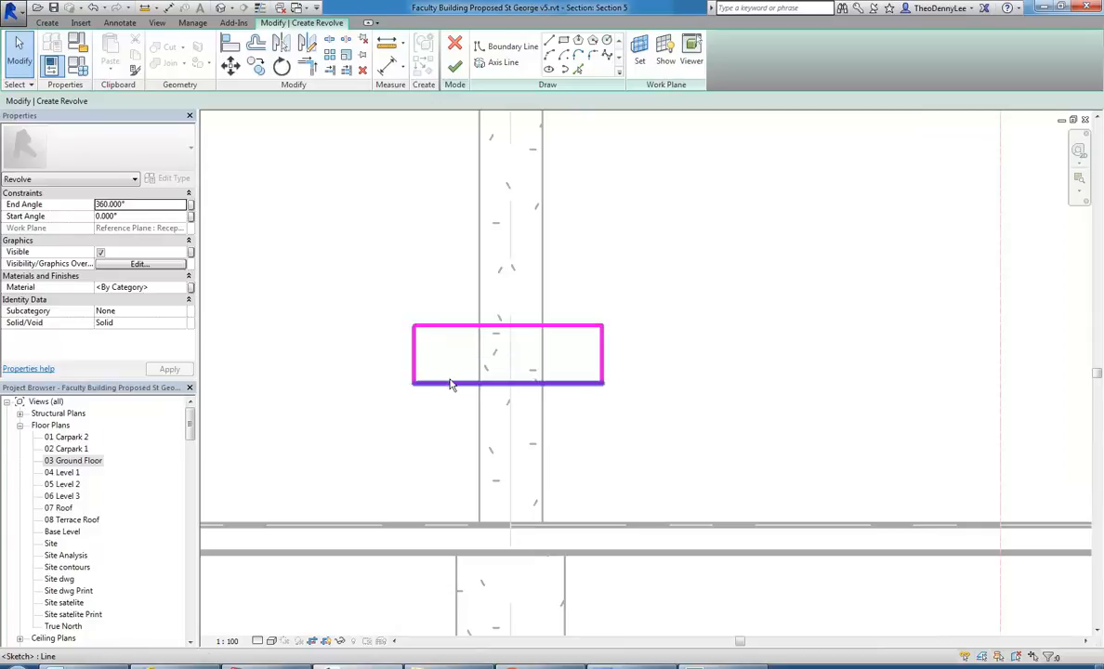
click(454, 329)
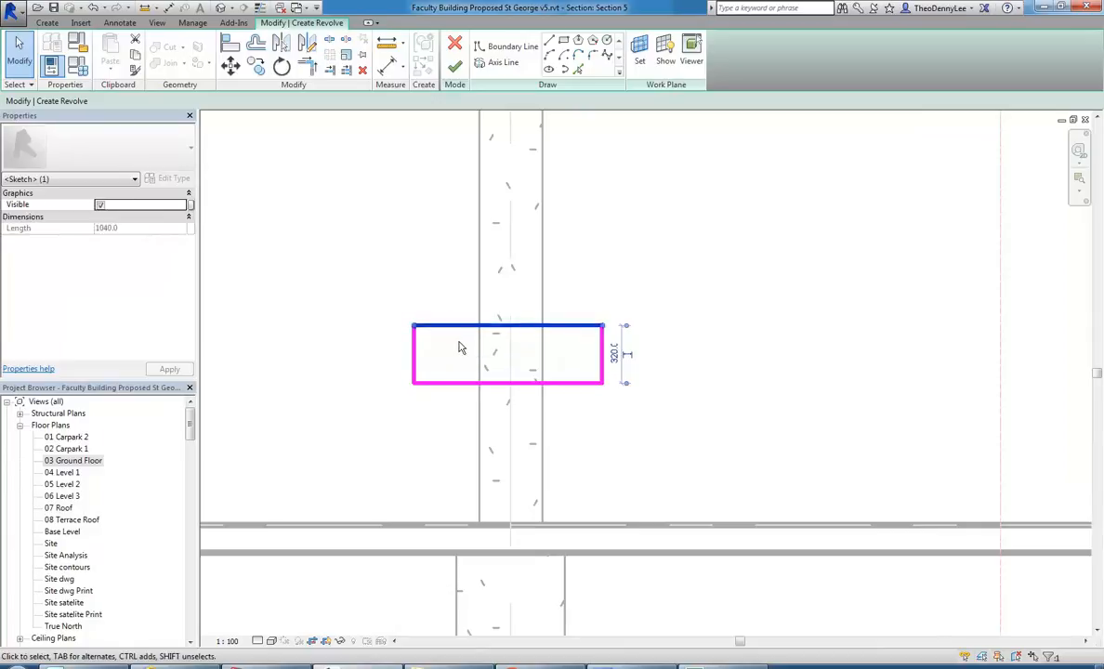
scroll(453, 328, up, 2)
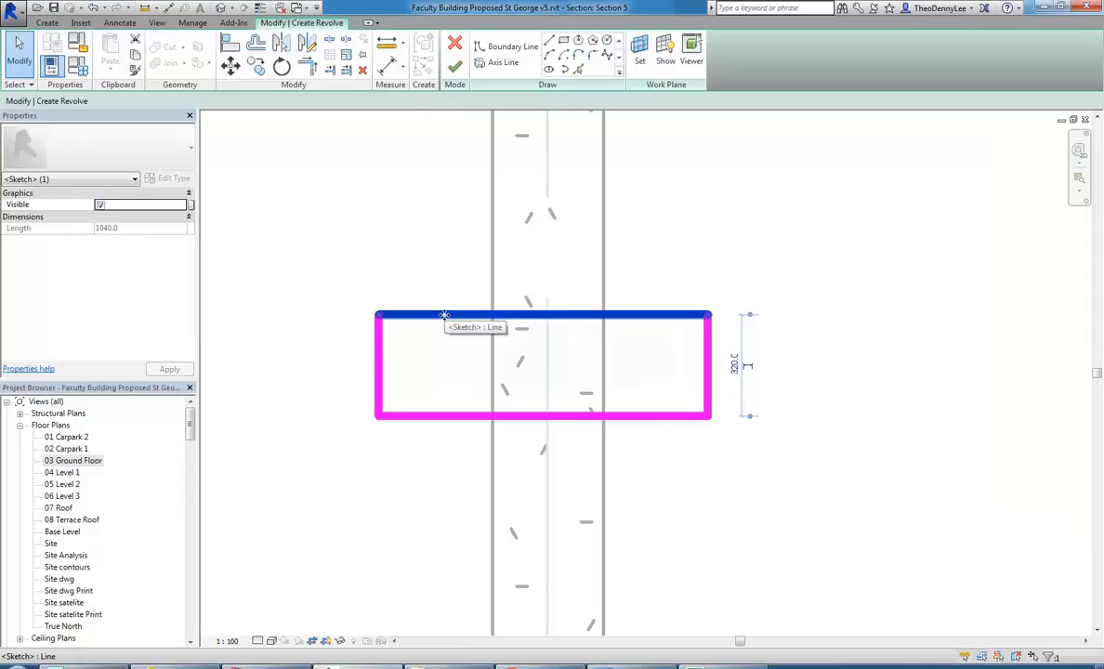
scroll(444, 315, down, 1)
mouse_move(458, 298)
middle_down()
mouse_move(414, 276)
mouse_move(442, 310)
middle_up()
scroll(436, 282, up, 2)
scroll(435, 284, down, 1)
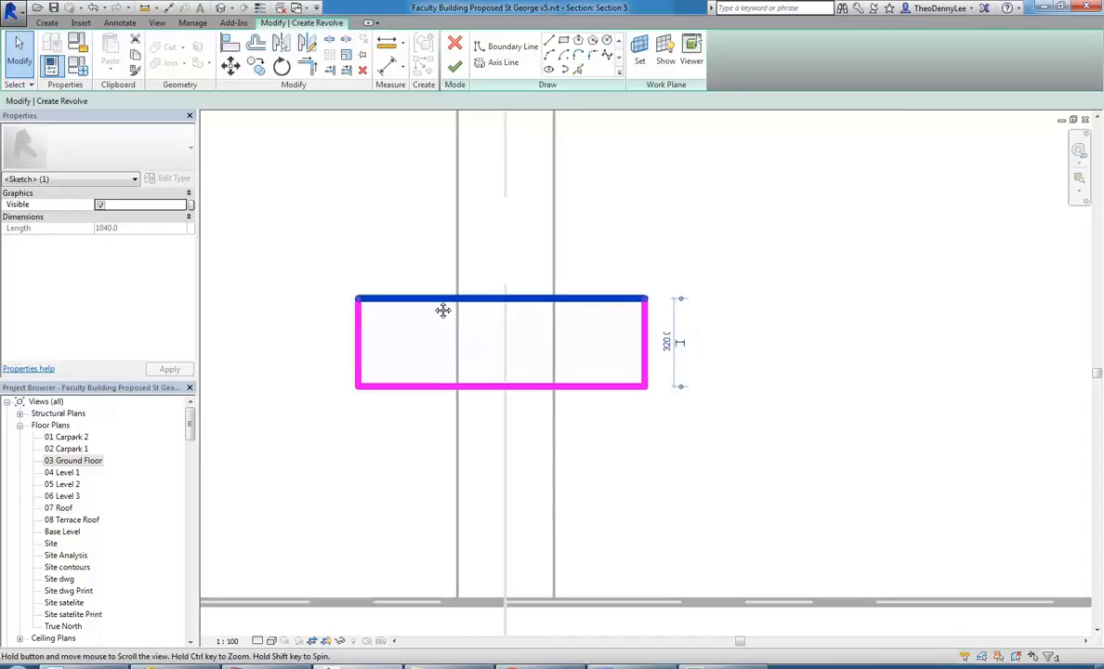
scroll(400, 278, down, 1)
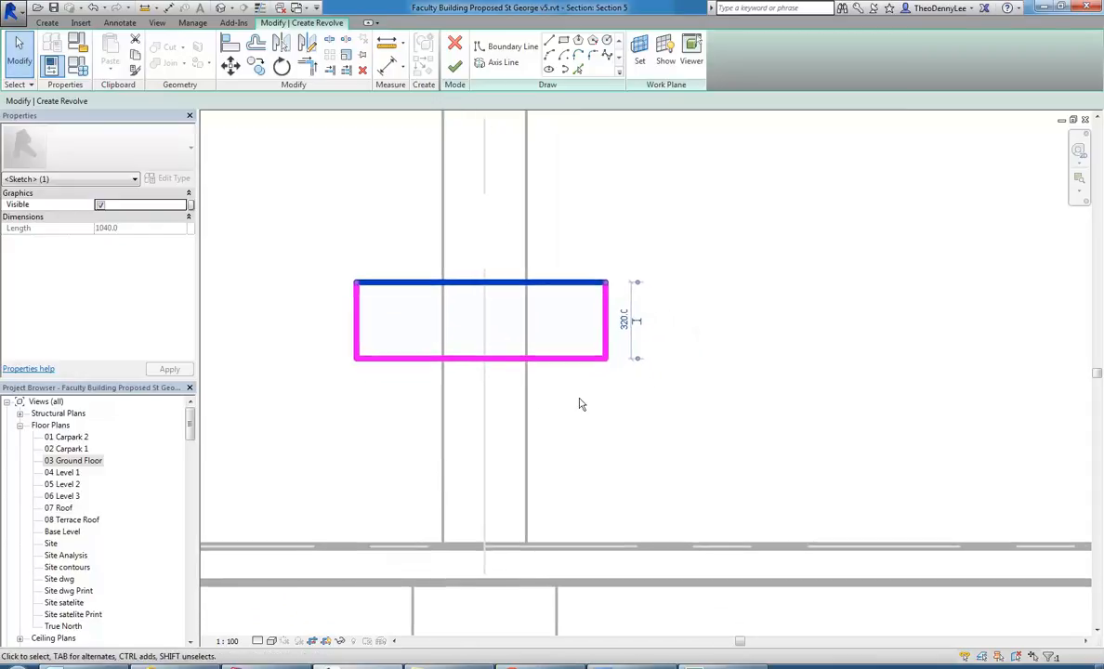
click(671, 541)
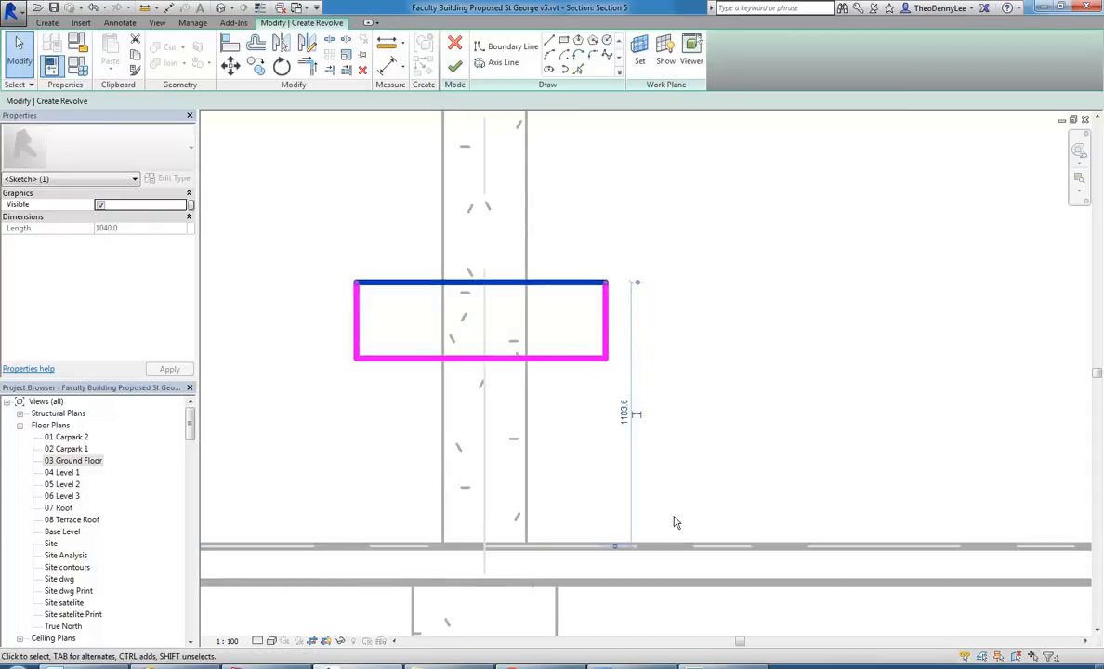
click(626, 414)
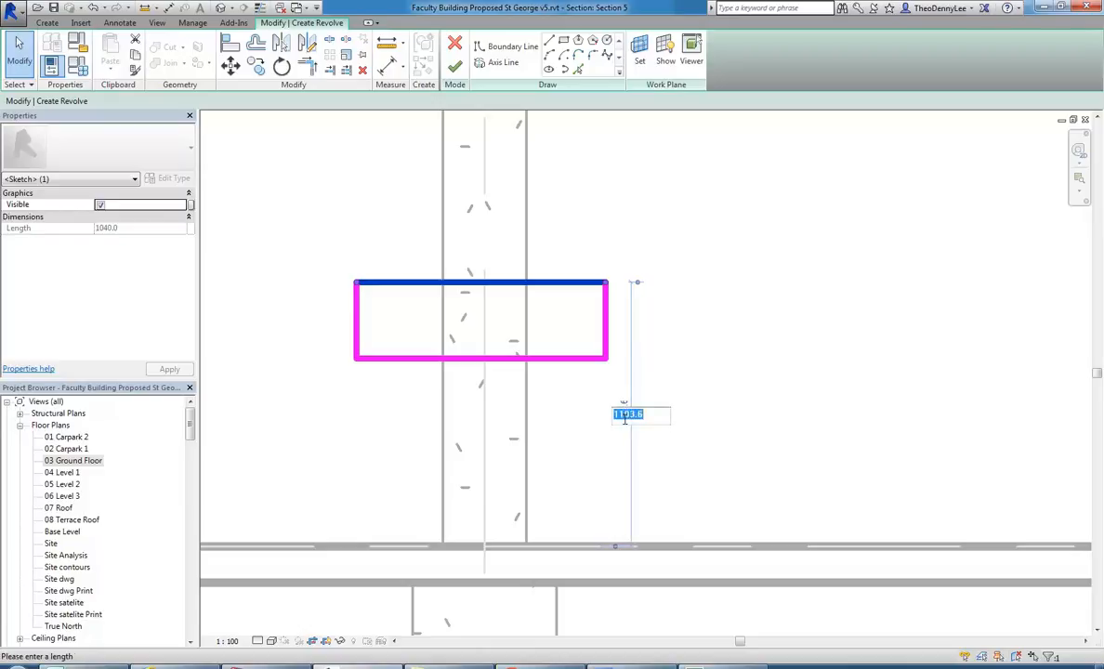
text(900)
key(Return)
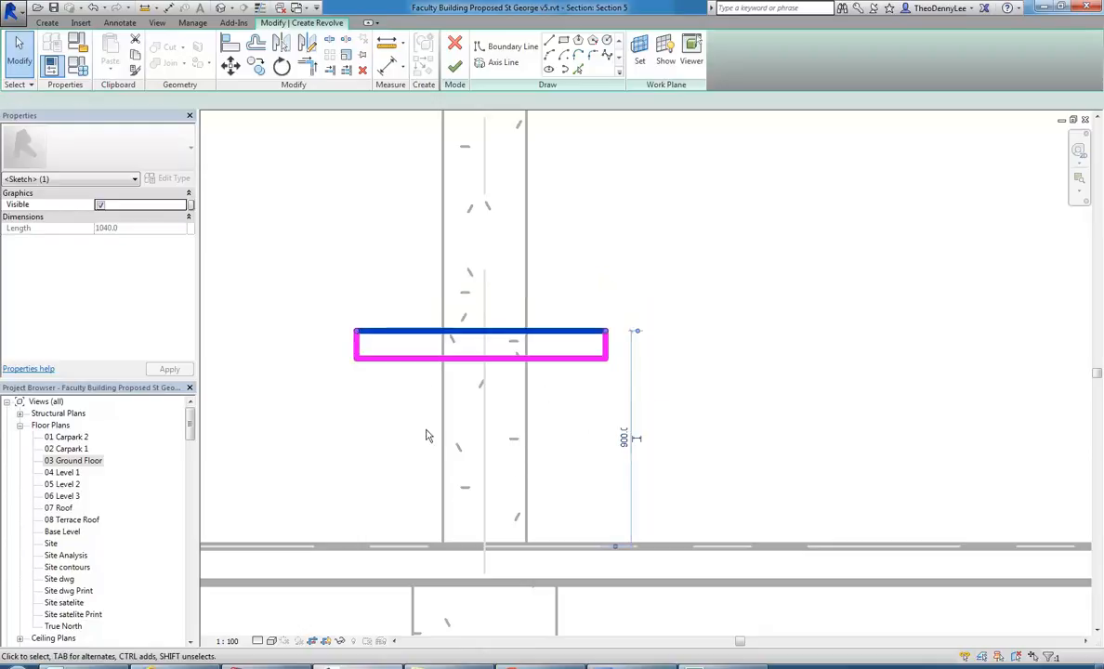
Move the profile's bottom edge so that it lies 250 mm below the top edge.
click(429, 439)
click(414, 359)
click(617, 343)
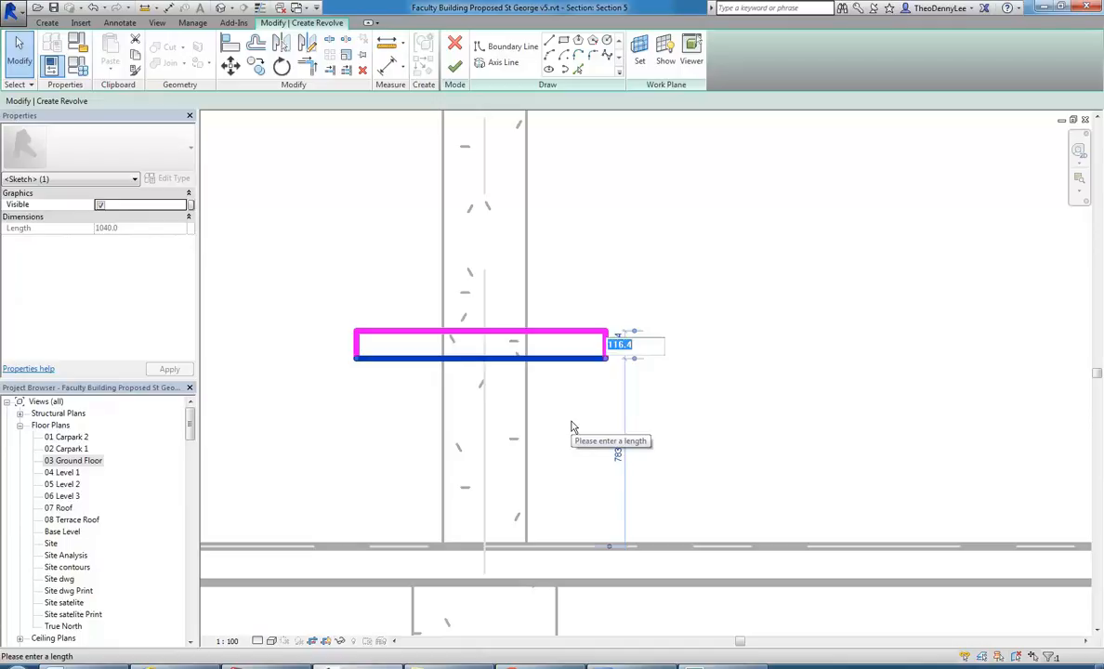
text(250)
key(Return)
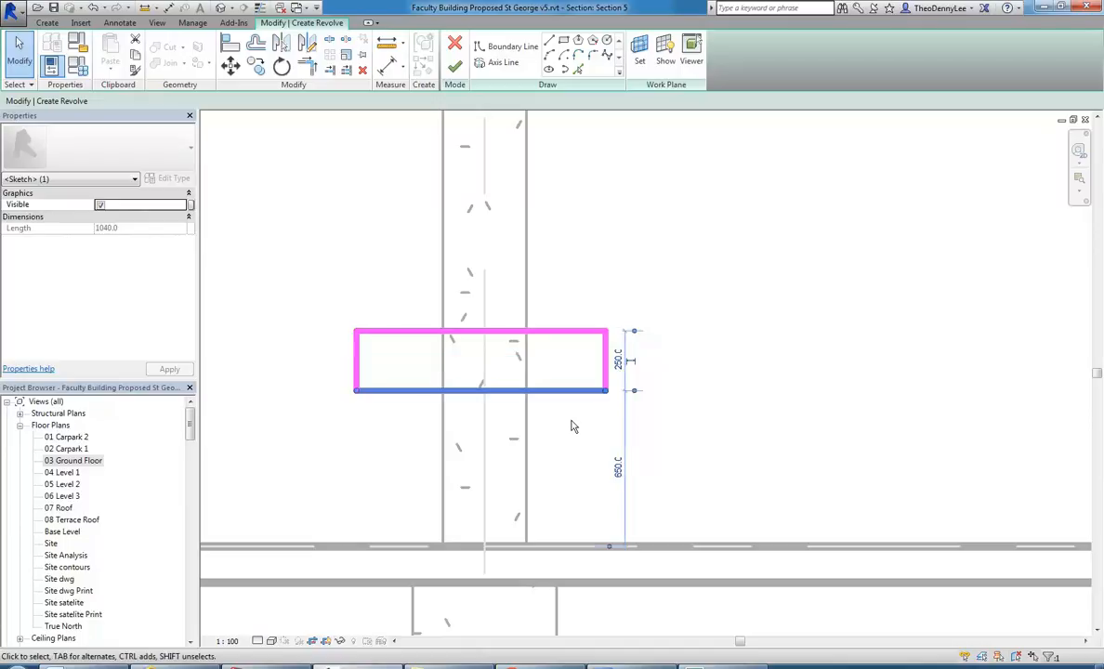
click(371, 469)
Add aligned dimensions from each face of the column to the nearest vertical edge of the rectangular profile.
scroll(389, 458, up, 1)
middle_drag(418, 454, 447, 456)
scroll(408, 351, down, 1)
middle_drag(409, 353, 395, 369)
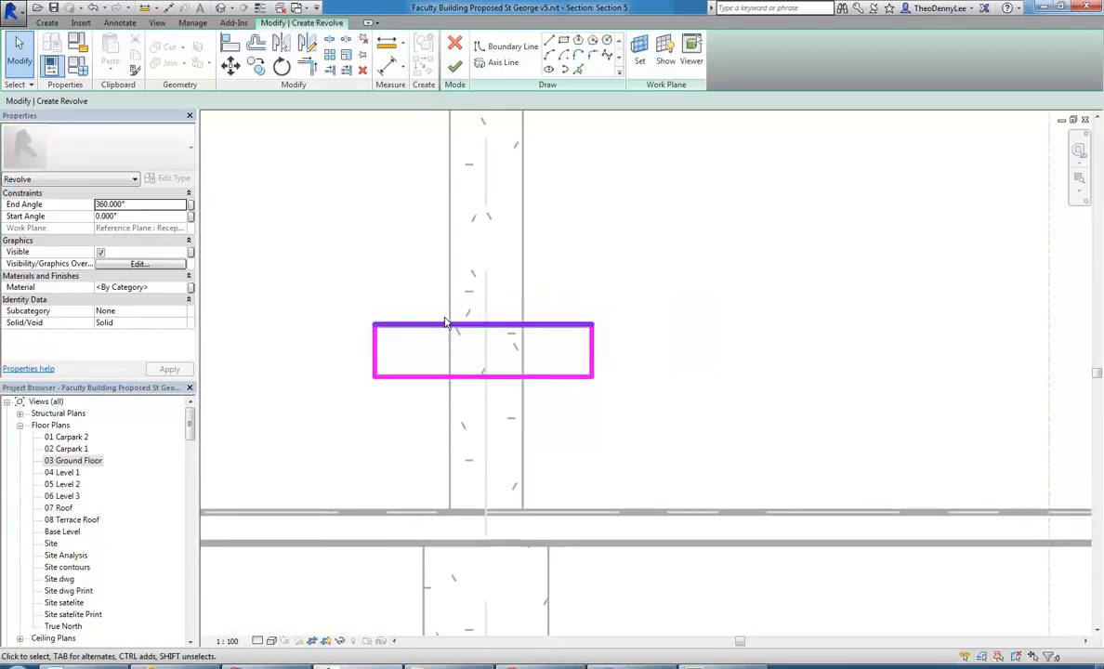
scroll(455, 329, up, 1)
middle_drag(440, 327, 446, 340)
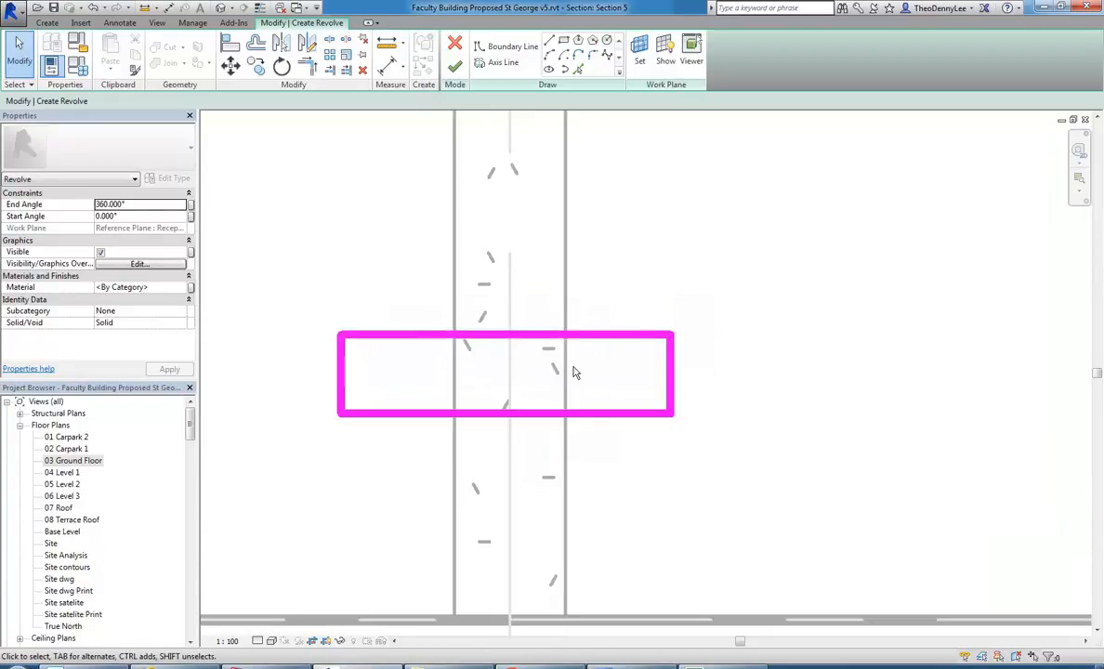
scroll(436, 308, down, 1)
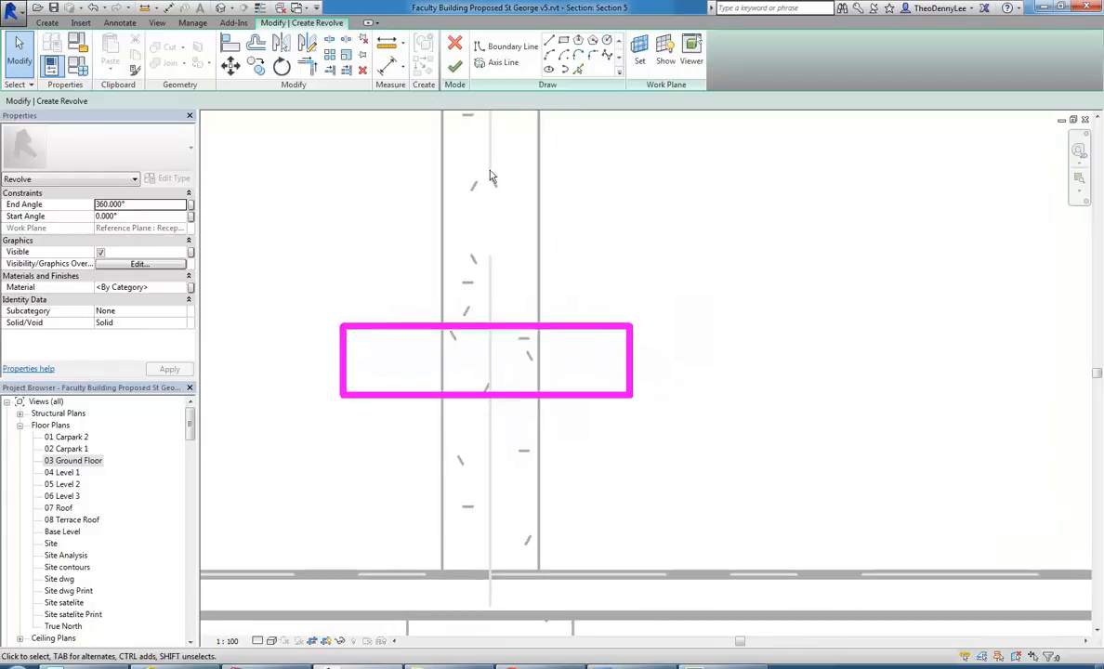
click(386, 65)
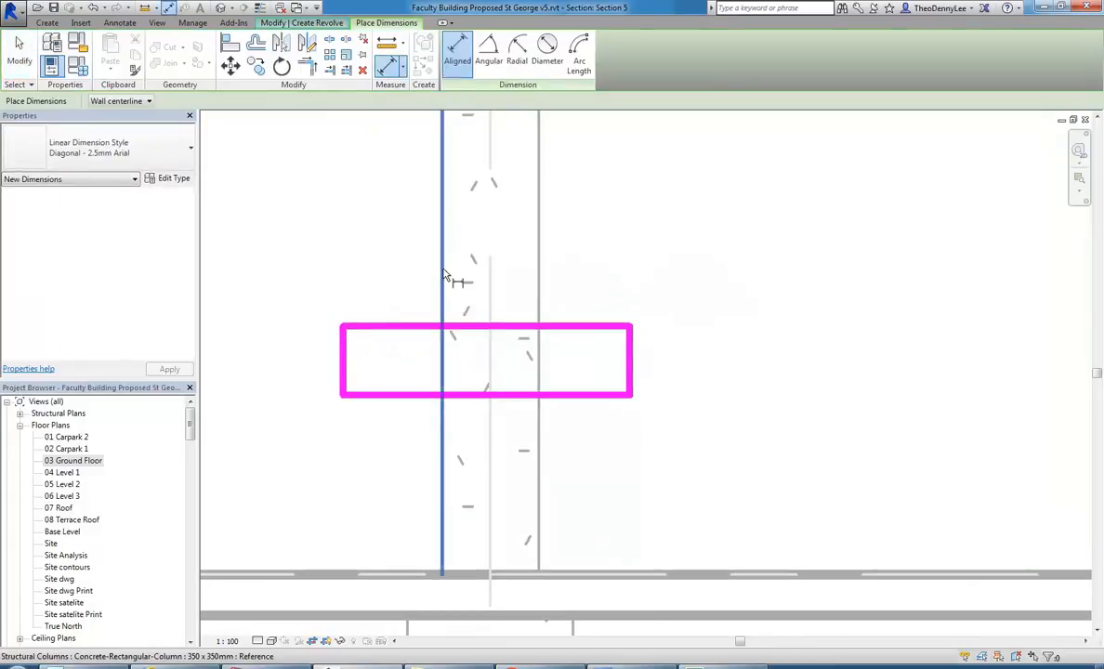
click(359, 362)
click(370, 230)
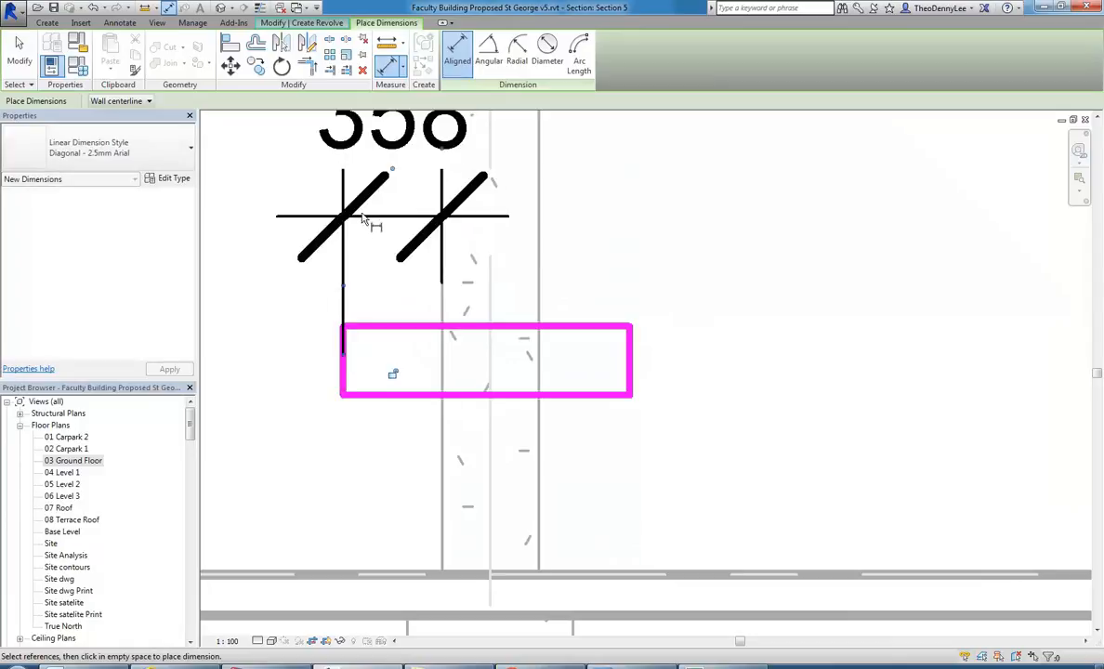
scroll(358, 376, down, 2)
click(480, 311)
click(537, 373)
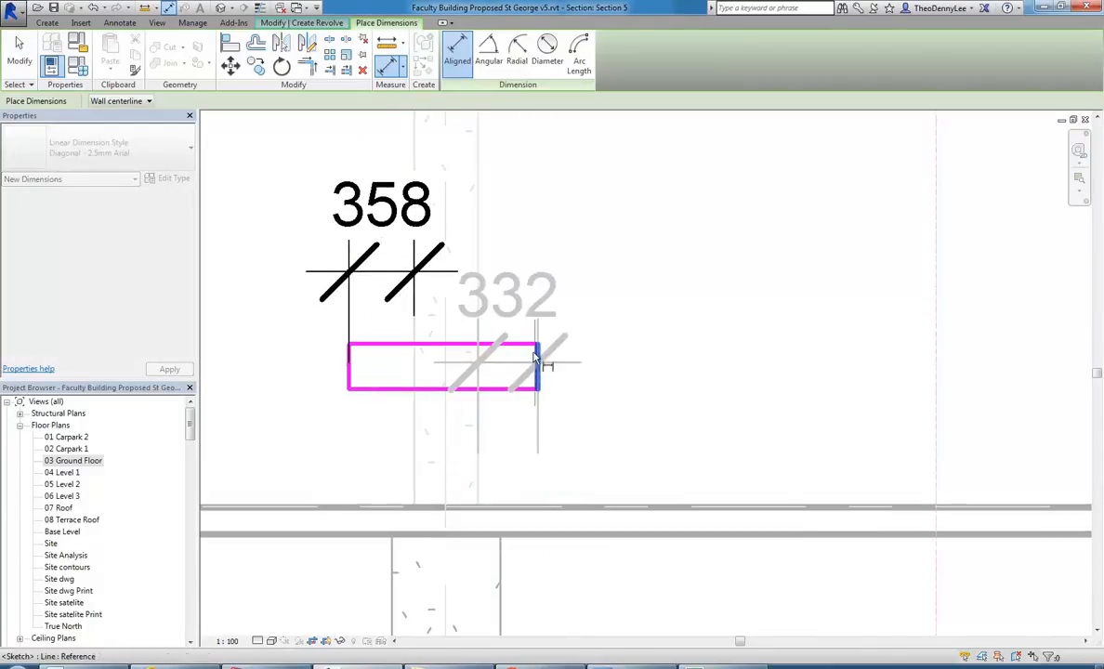
click(534, 275)
right_click(307, 237)
click(316, 243)
Set the offset between the profile's left edge and the column's left face to 250 mm.
scroll(376, 360, up, 2)
click(329, 395)
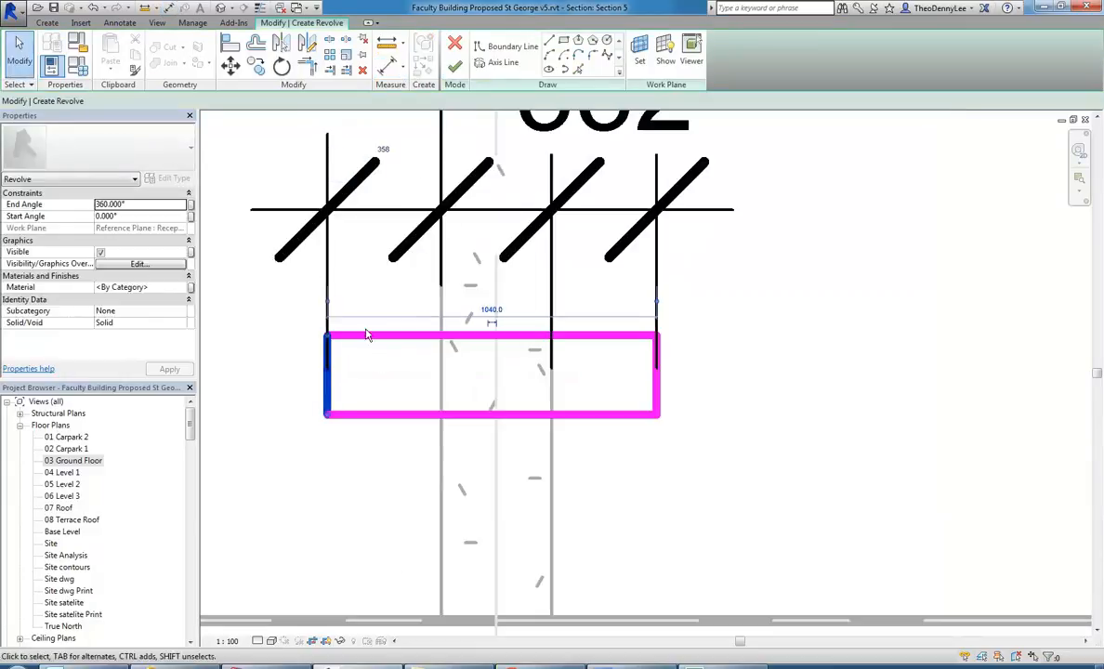
scroll(368, 373, down, 2)
middle_drag(381, 355, 385, 356)
click(378, 245)
scroll(400, 268, up, 2)
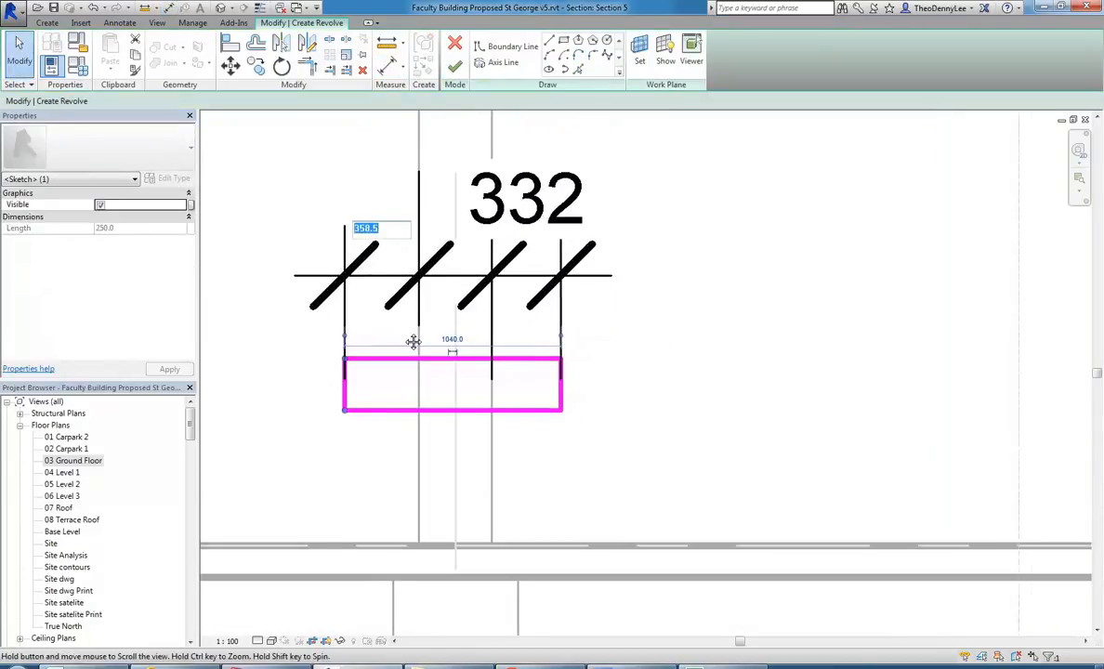
scroll(395, 318, up, 1)
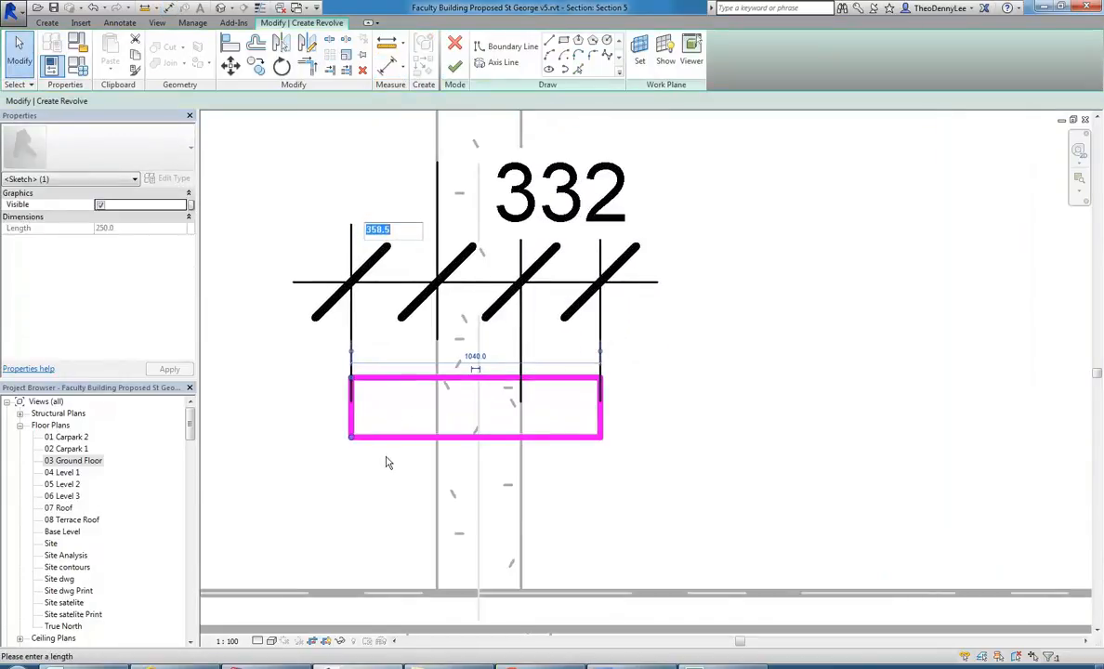
text(250)
key(Return)
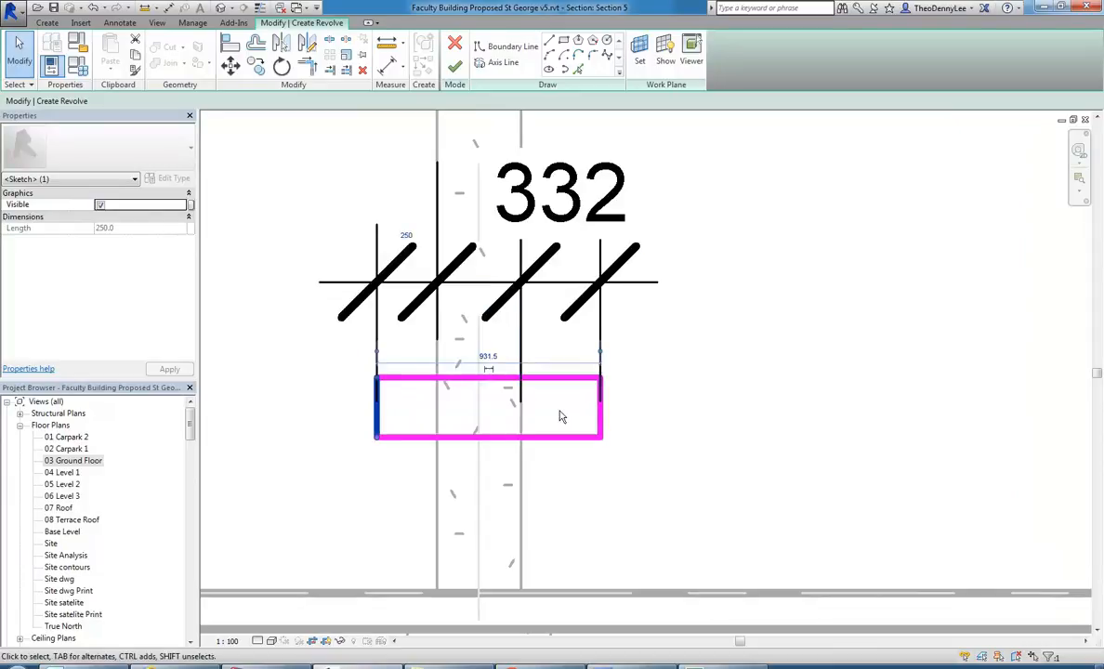
Set the offset between the profile's right edge and the column's right face to 250 mm.
click(599, 428)
click(560, 237)
text(250)
key(Return)
click(632, 404)
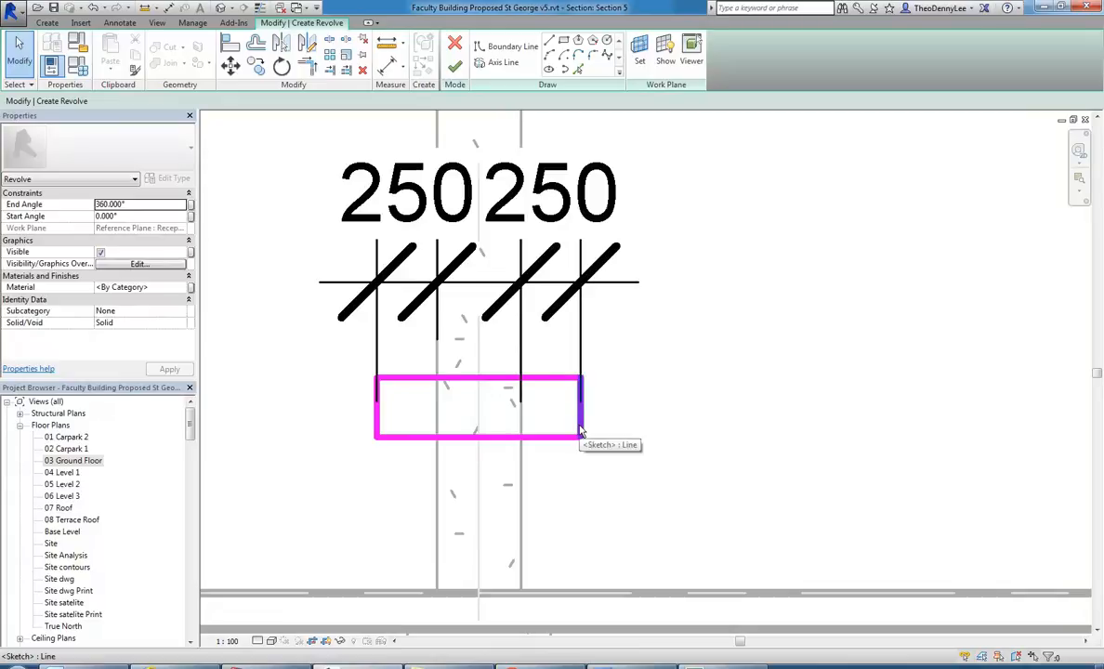
scroll(388, 373, down, 2)
scroll(410, 352, up, 1)
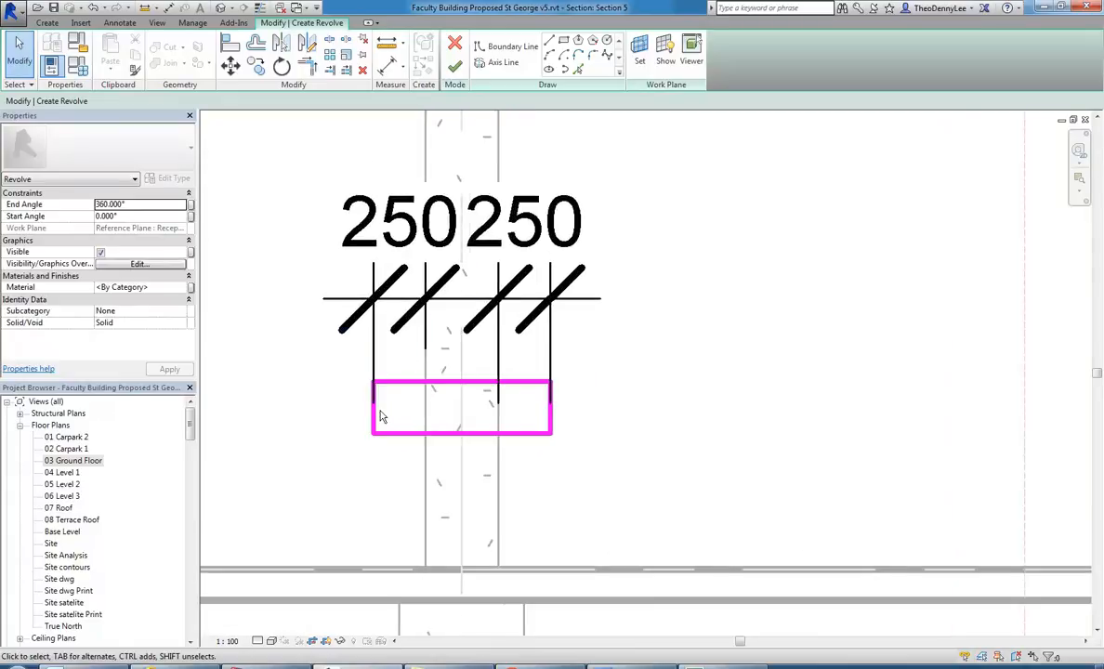
Set the offset between the profile's left edge and the column's left face to 275 mm.
click(375, 425)
click(385, 252)
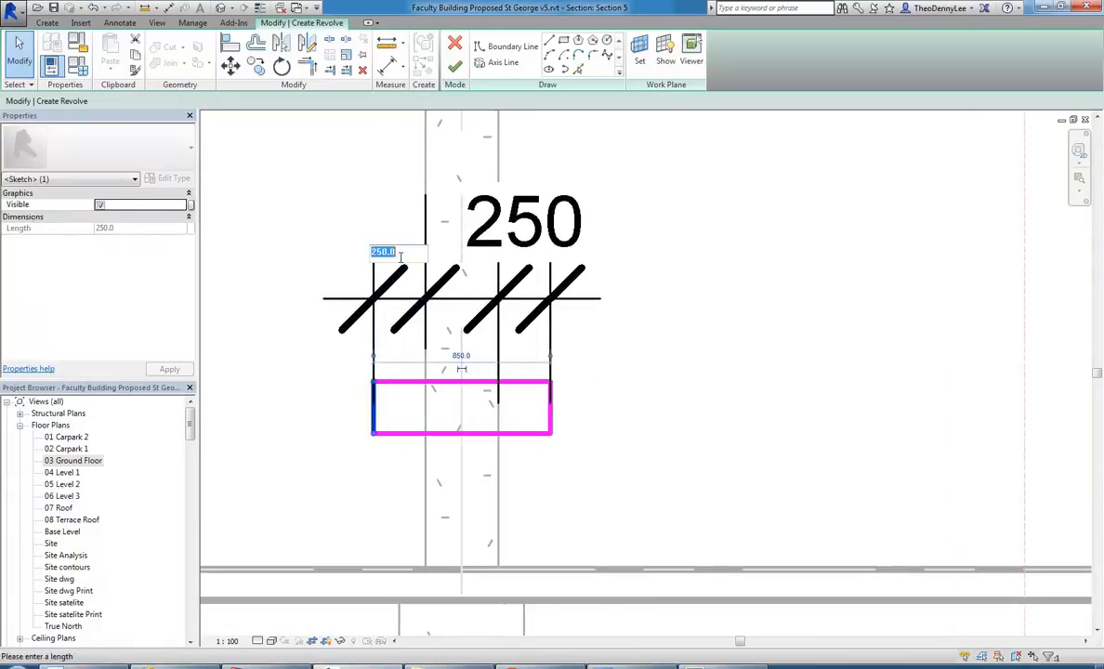
text(275)
key(Return)
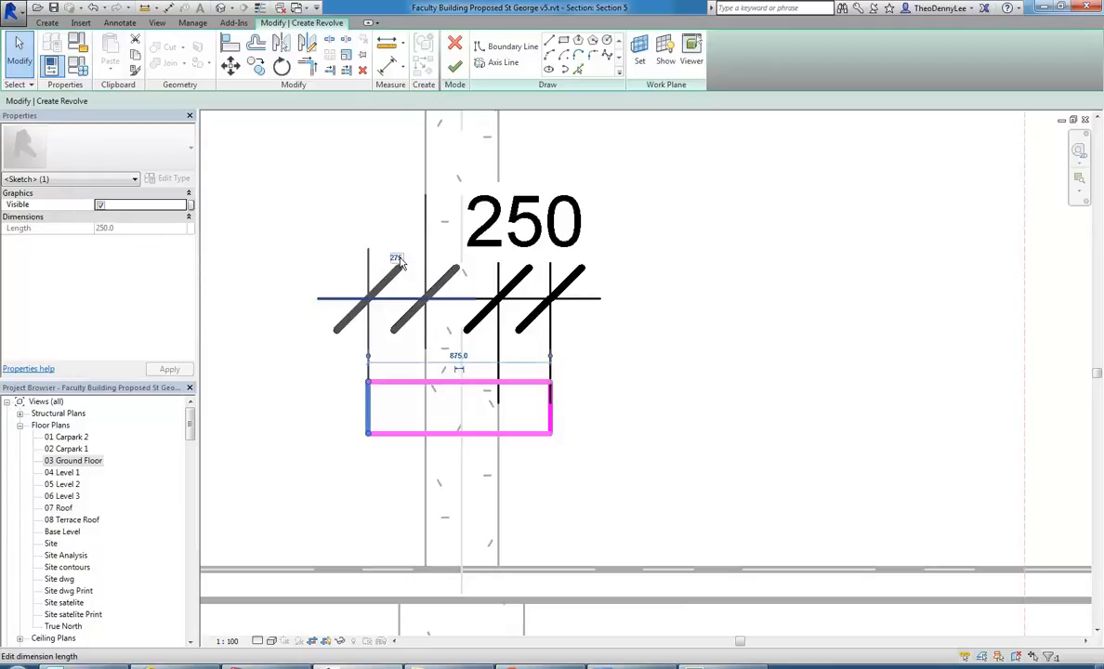
Set the offset between the profile's right edge and the column's right face to 275 mm.
click(552, 427)
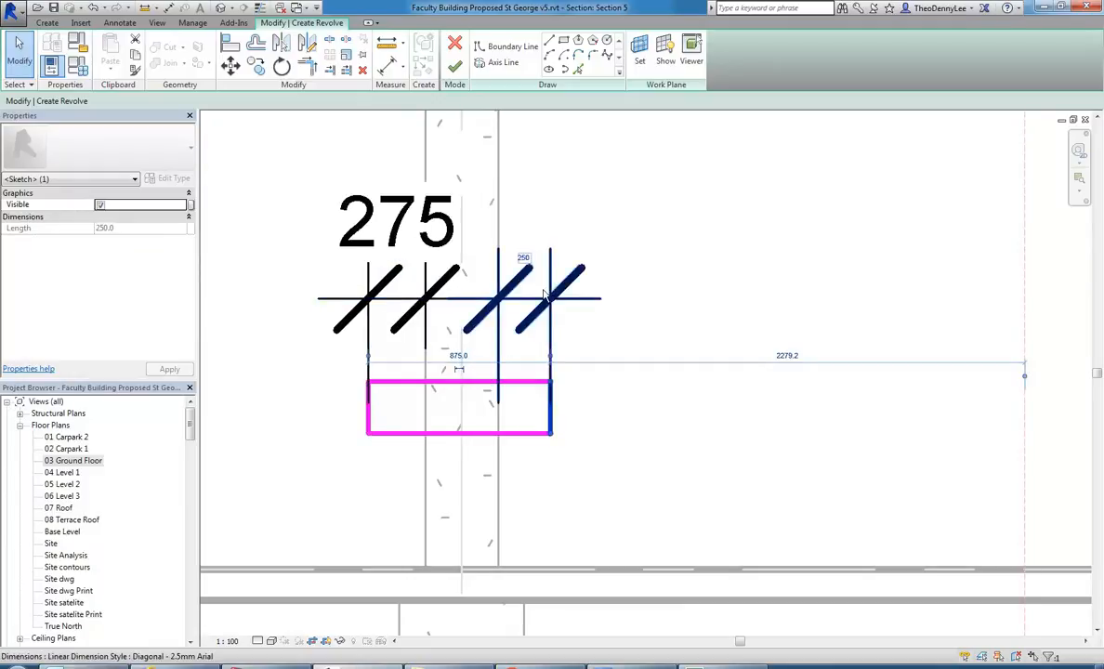
click(523, 259)
text(275)
key(Return)
click(645, 443)
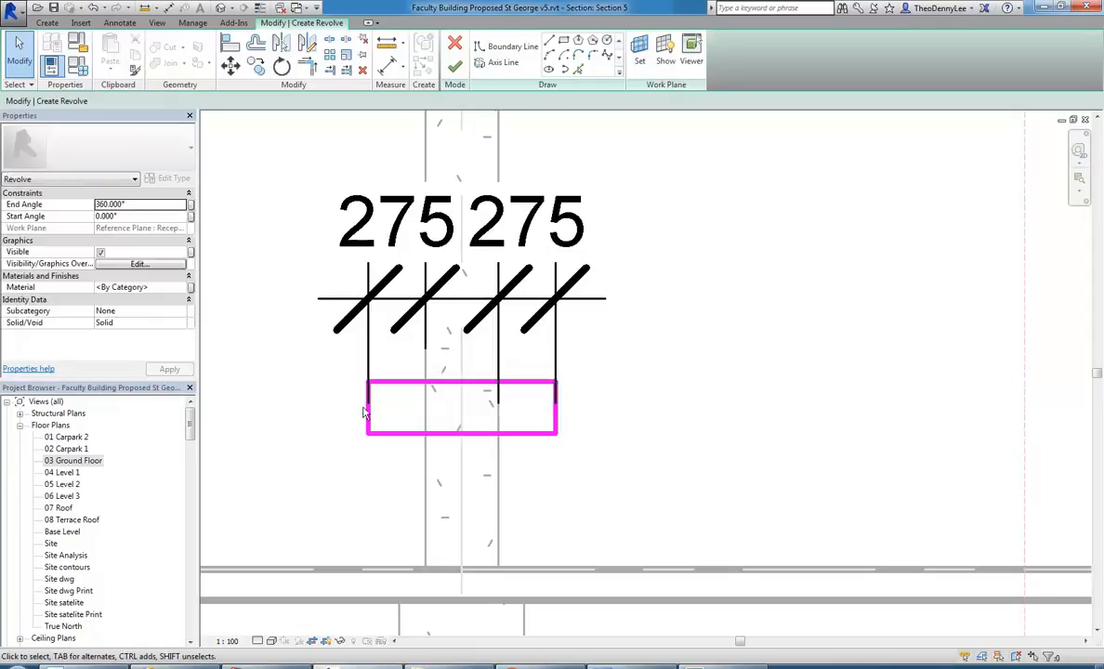
Move both column offset dimensions higher above the rectangular profile, aligned on the same line.
scroll(367, 408, up, 3)
scroll(395, 408, up, 1)
scroll(396, 375, down, 4)
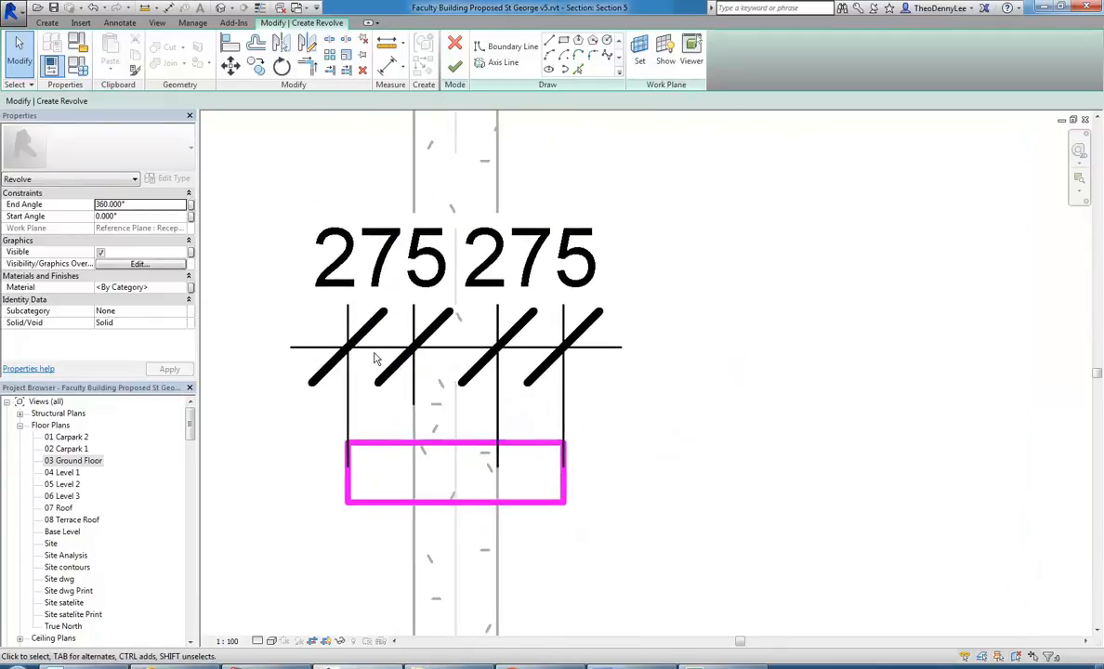
click(374, 353)
scroll(377, 373, down, 3)
scroll(378, 374, up, 1)
drag(378, 336, 378, 266)
drag(494, 351, 494, 325)
drag(496, 287, 497, 290)
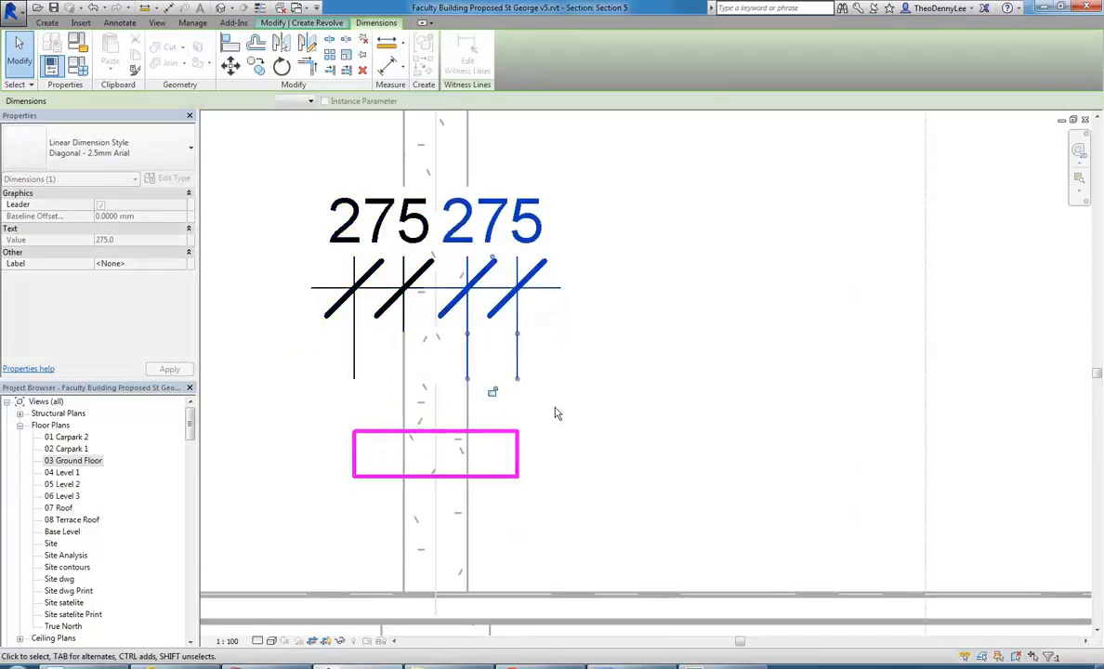
click(542, 390)
Round the upper-left corner of the rectangular profile with a freehand Fillet Arc between its left and top edges.
scroll(451, 407, up, 4)
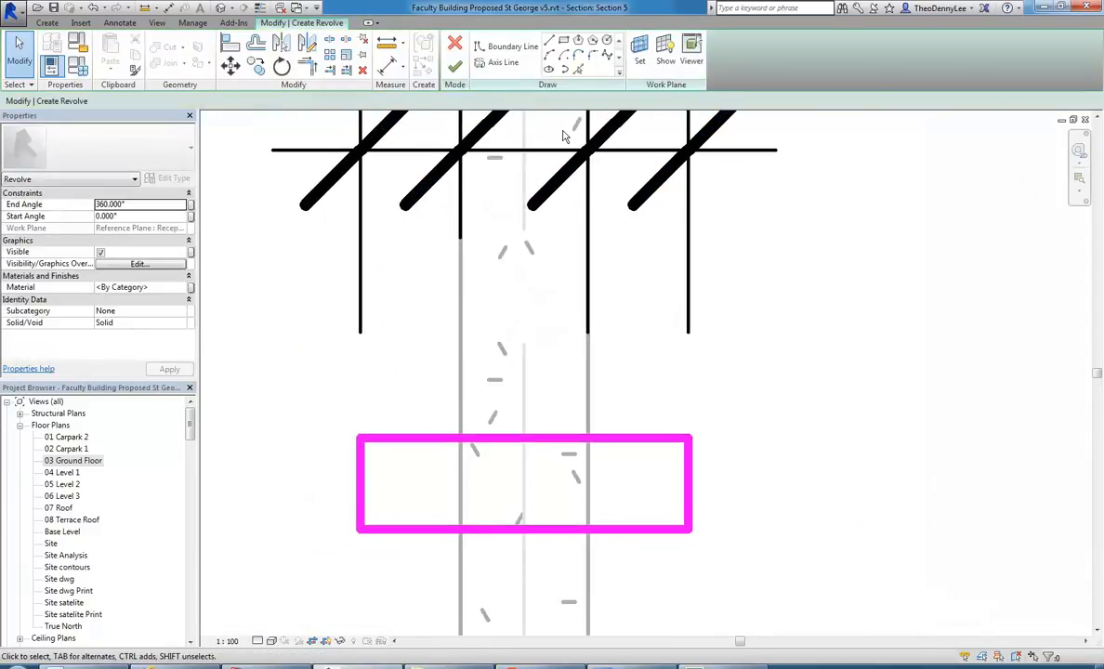
click(595, 56)
click(593, 57)
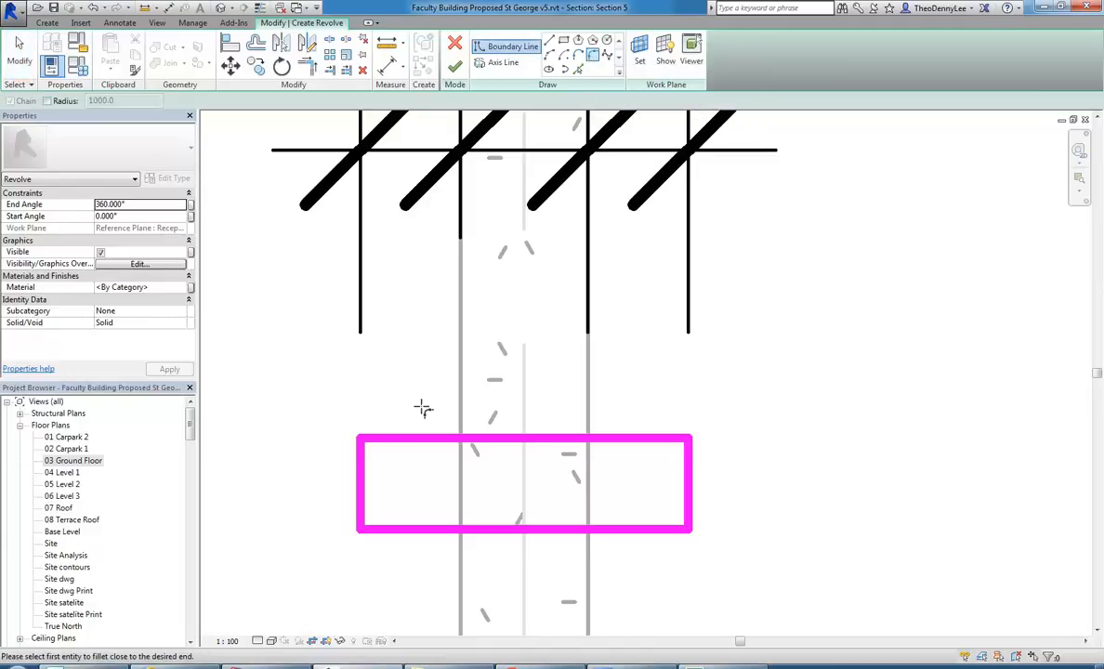
scroll(371, 477, up, 2)
click(361, 451)
click(390, 409)
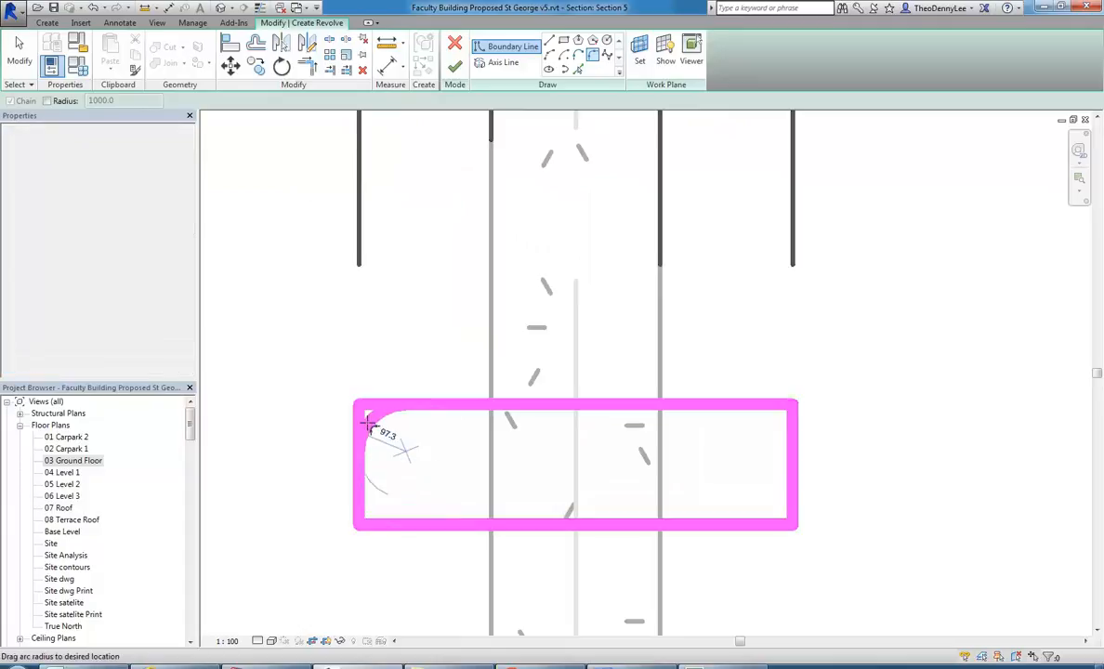
click(423, 462)
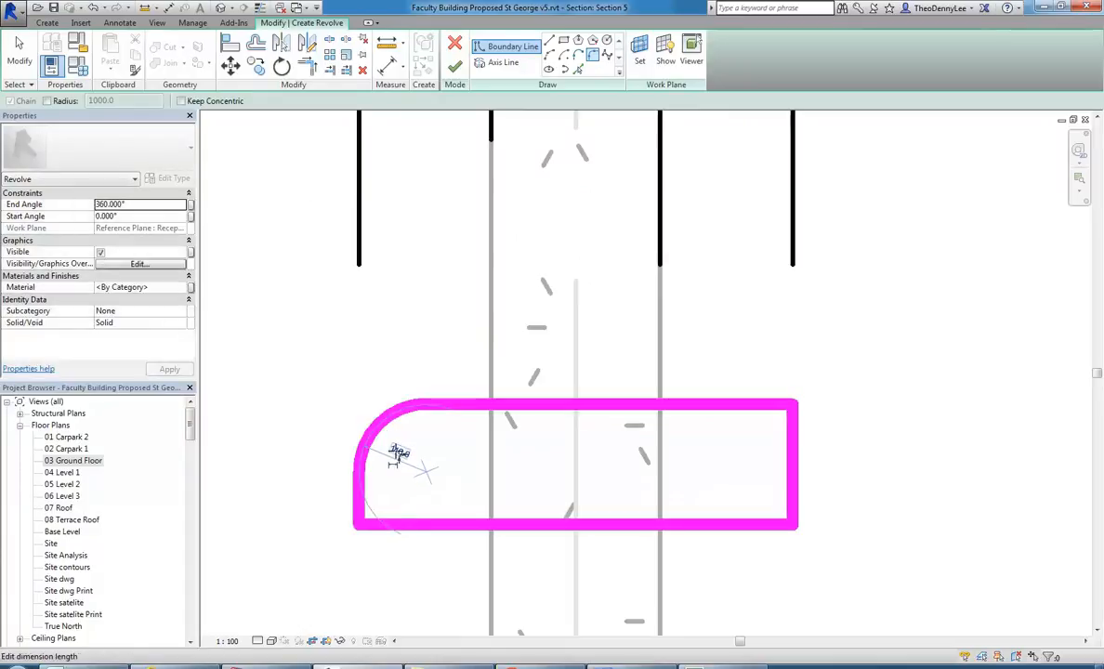
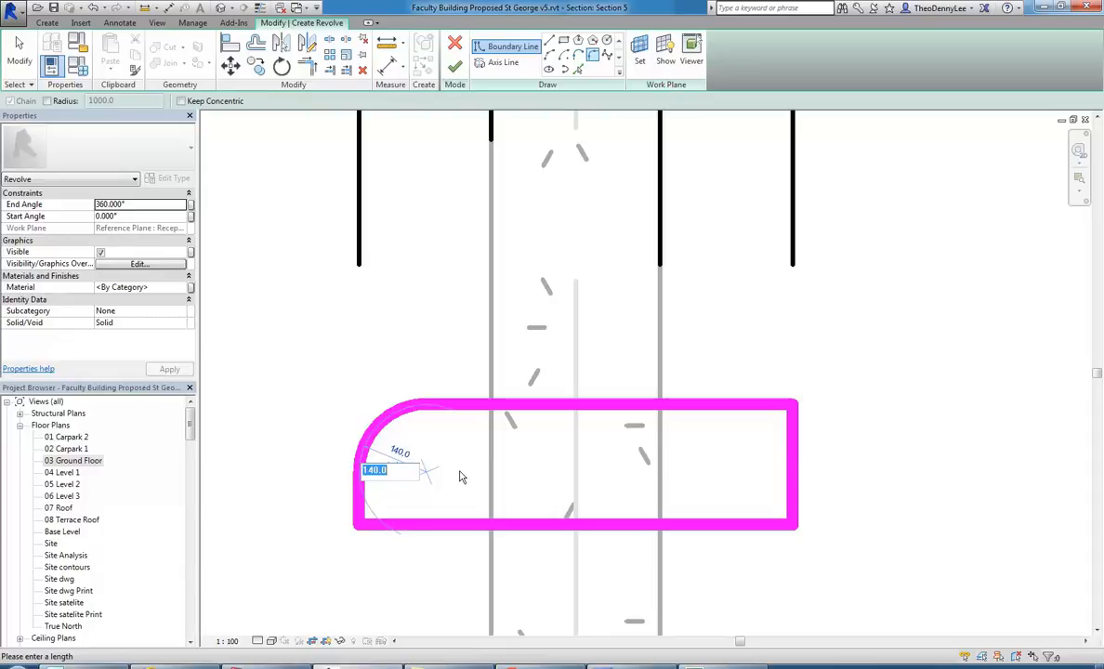
Set the upper-left corner fillet radius to 50 mm and round the profile's lower-left corner with a 50 mm Fillet Arc.
text(50)
key(Return)
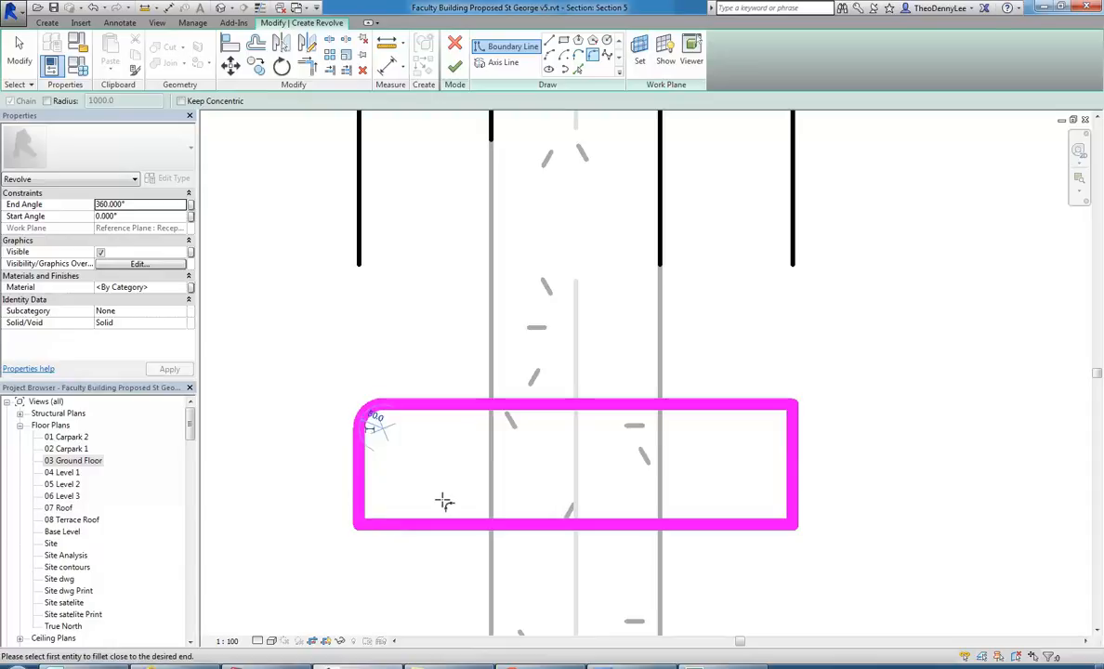
scroll(381, 505, up, 2)
click(359, 509)
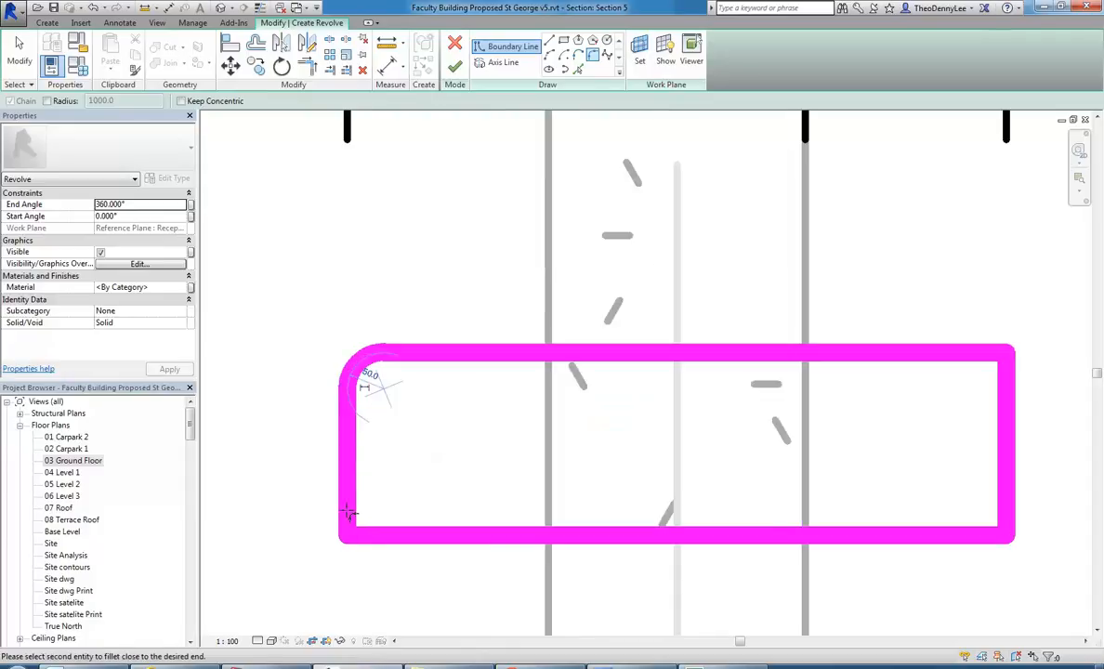
click(377, 534)
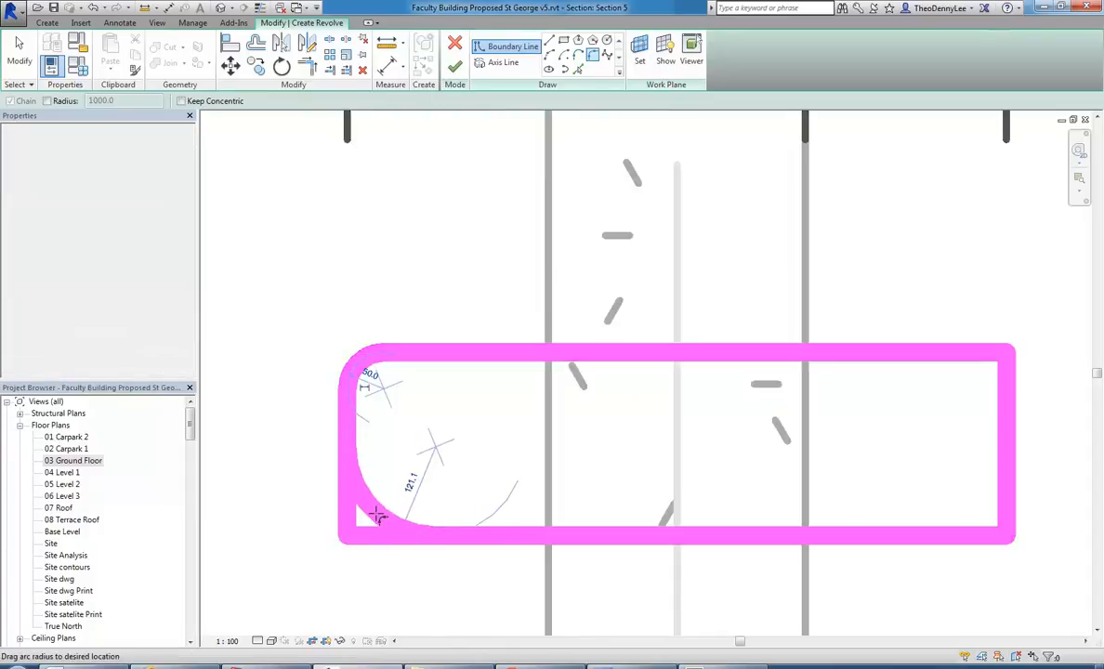
click(392, 460)
click(391, 456)
text(50)
key(Return)
scroll(555, 432, down, 1)
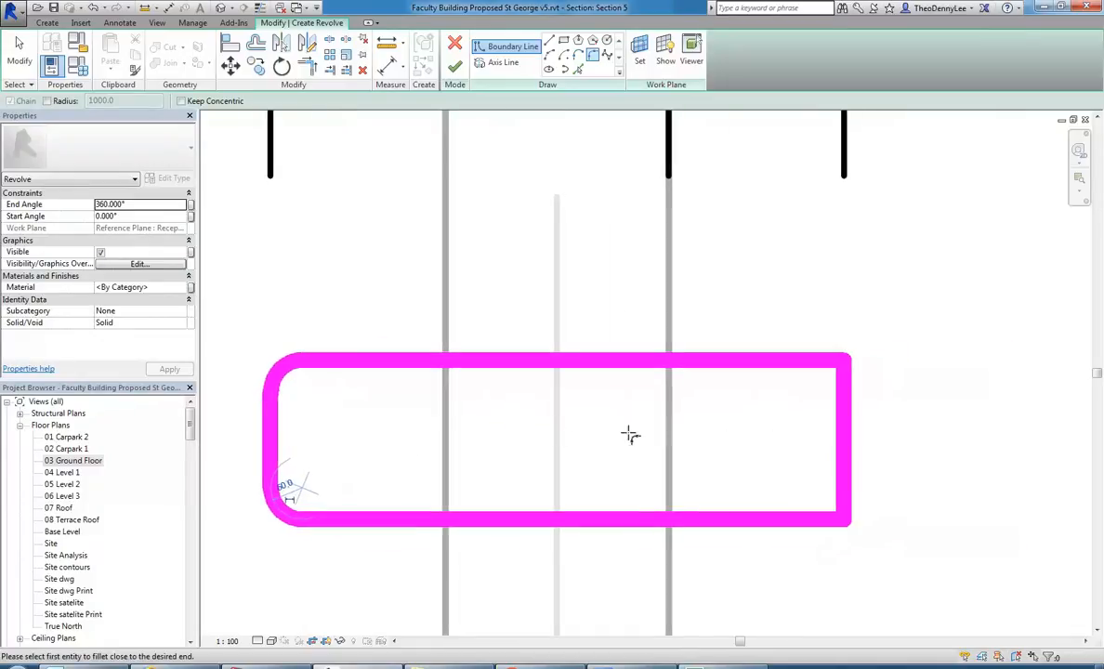
Round the profile's upper-right corner with a Fillet Arc of 50 mm radius.
click(796, 361)
click(841, 387)
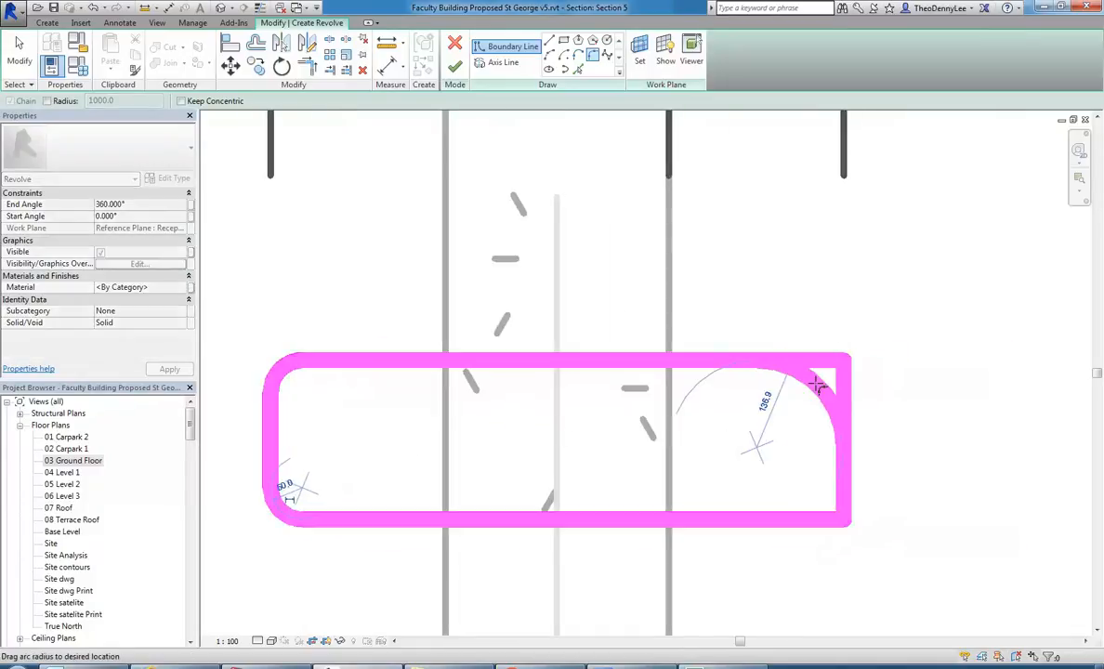
click(768, 402)
click(766, 400)
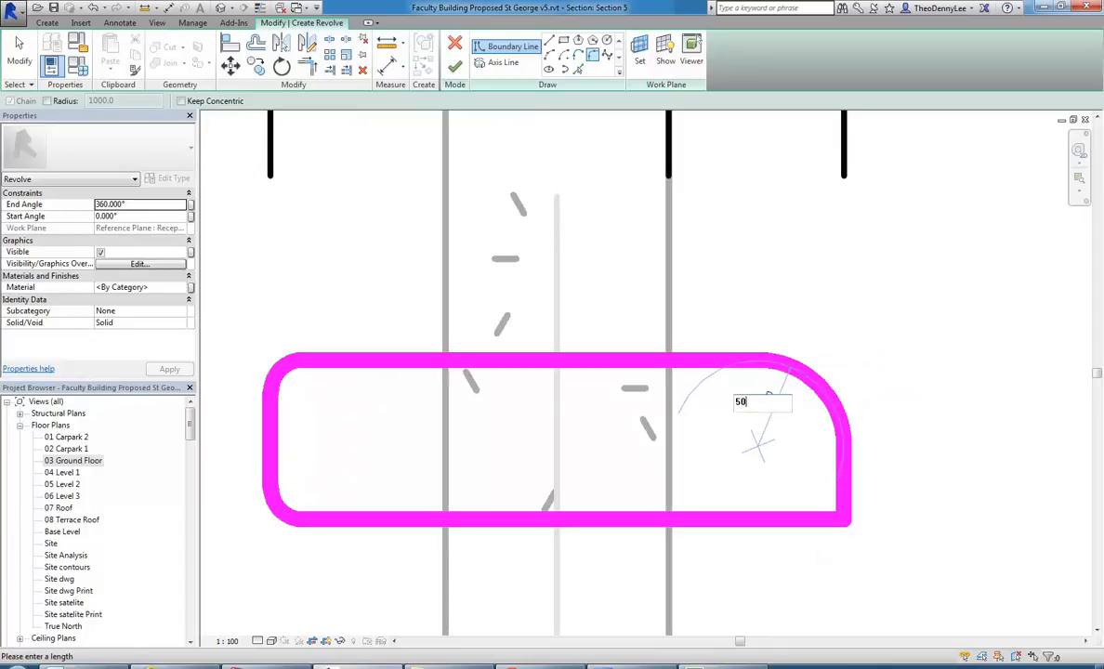
text(50)
key(Return)
Round the profile's lower-right corner with a Fillet Arc of 50 mm radius and leave the command.
click(846, 491)
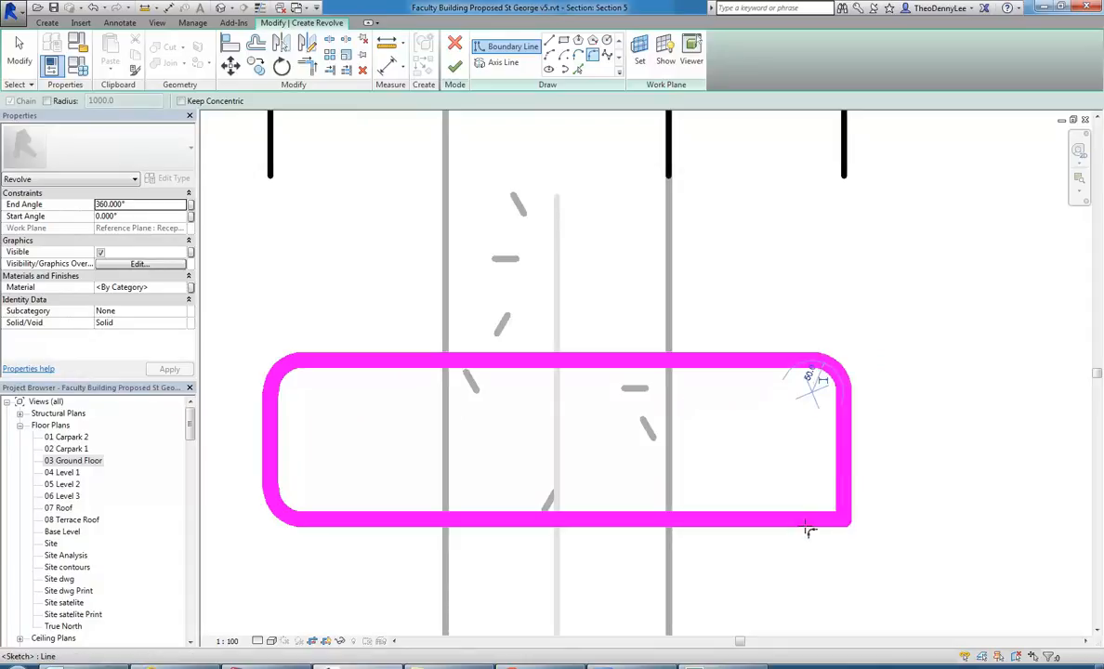
click(816, 519)
click(826, 464)
click(819, 460)
text(50)
key(Return)
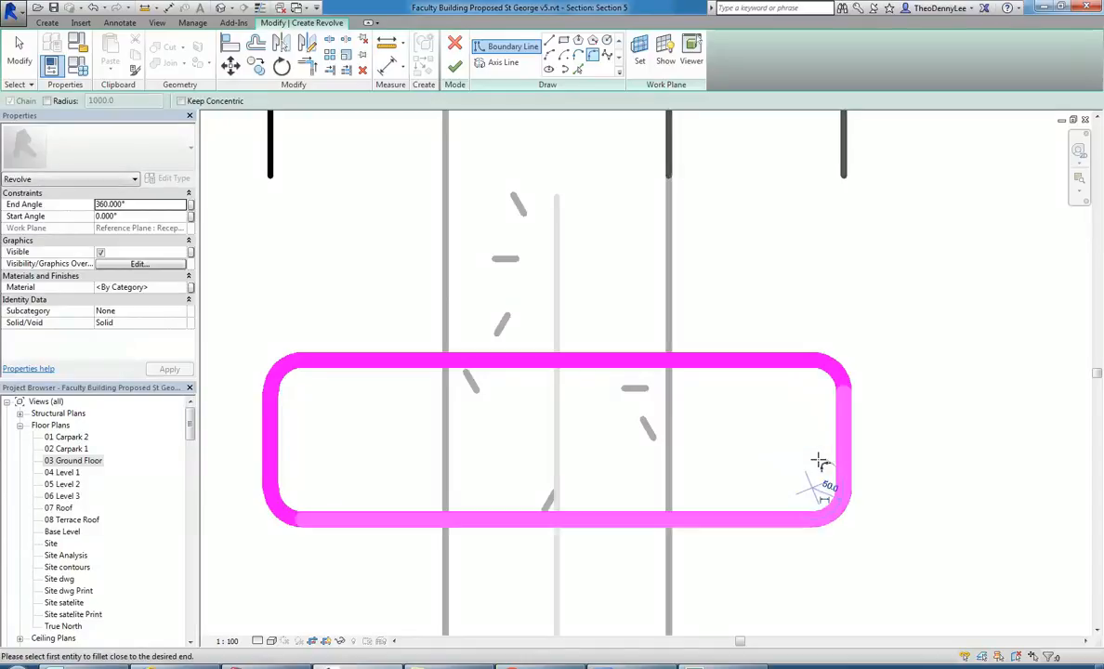
right_click(702, 263)
click(735, 268)
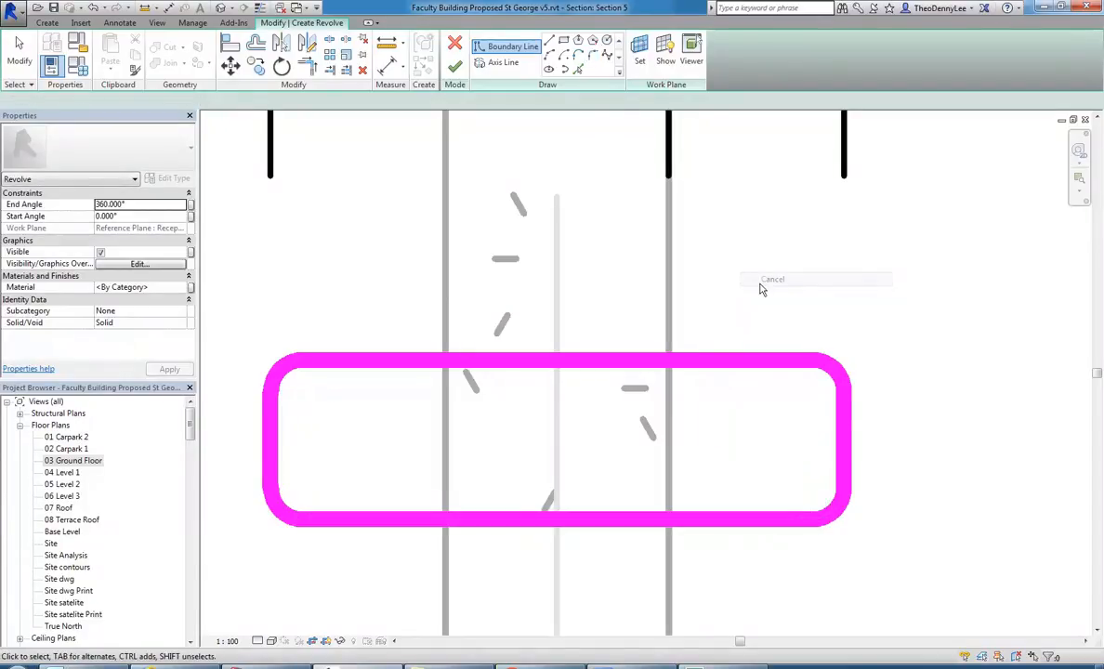
Draw a vertical axis line about 3900 mm long on the reference plane midway between the columns and finish the revolve sketch.
scroll(763, 280, down, 3)
scroll(471, 286, down, 1)
mouse_move(476, 289)
middle_down()
mouse_move(426, 288)
mouse_move(436, 298)
mouse_move(423, 346)
middle_up()
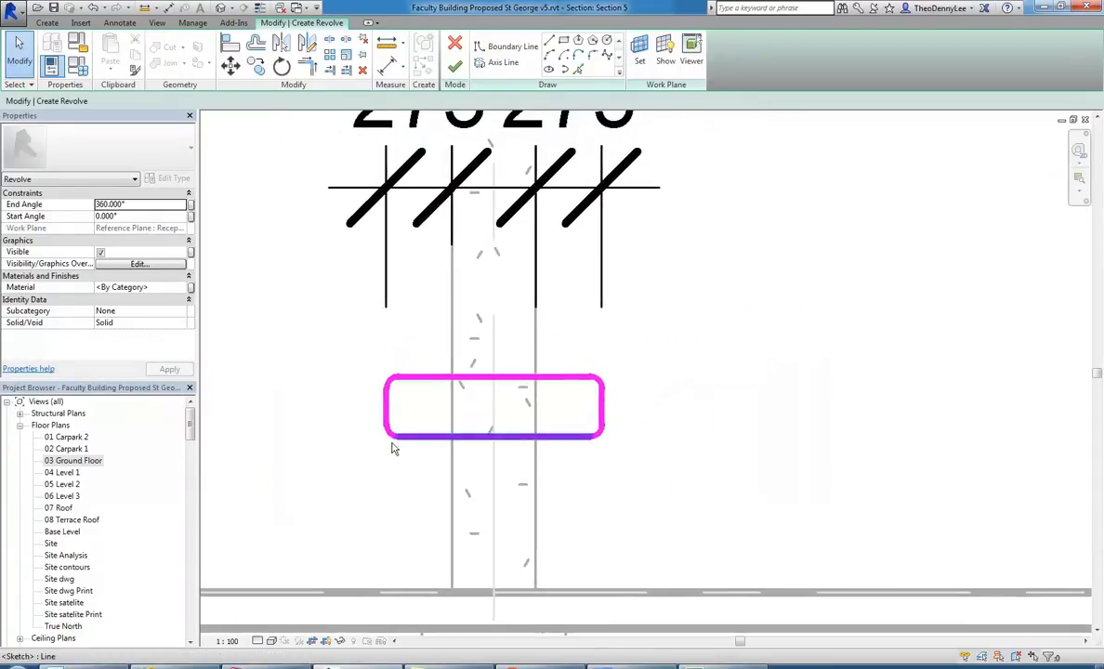
scroll(650, 418, down, 4)
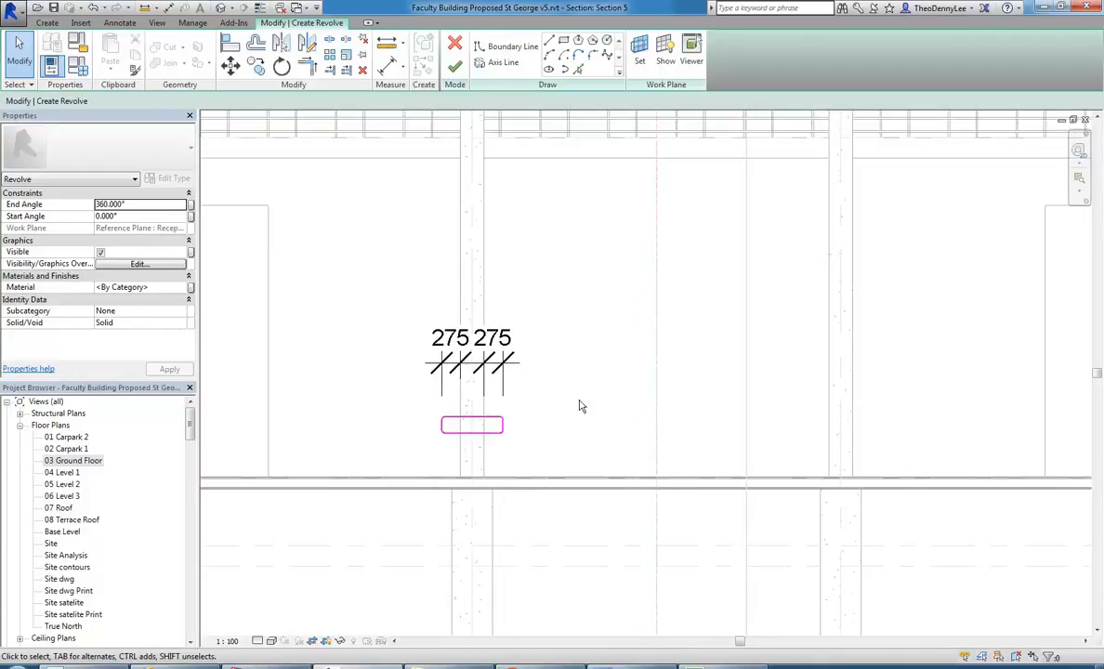
scroll(577, 414, up, 2)
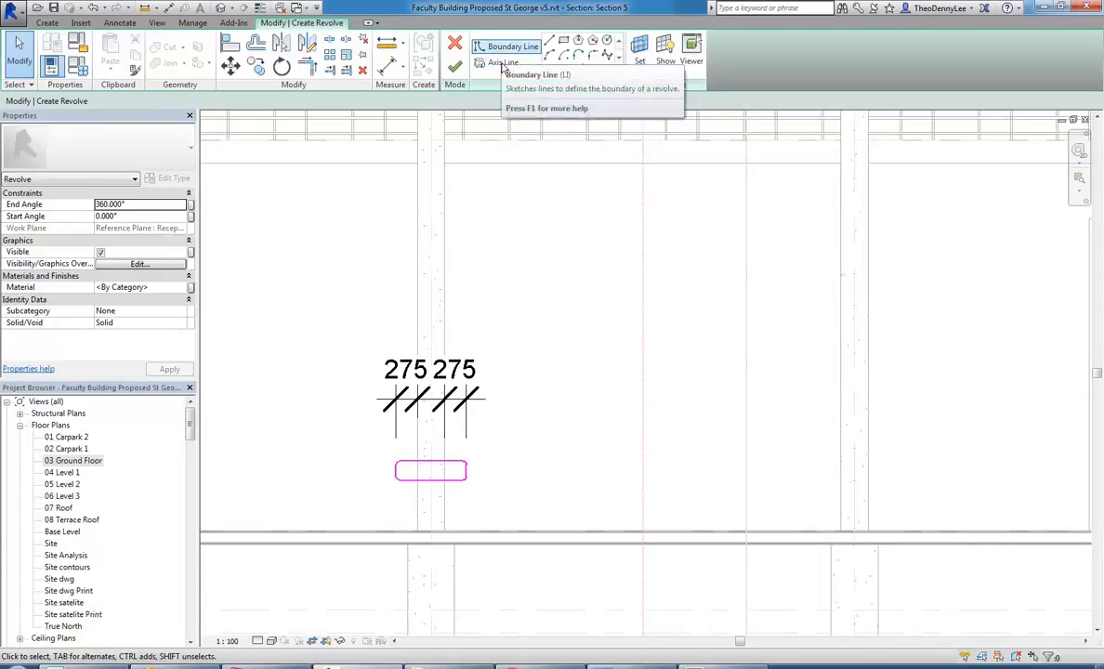
click(506, 48)
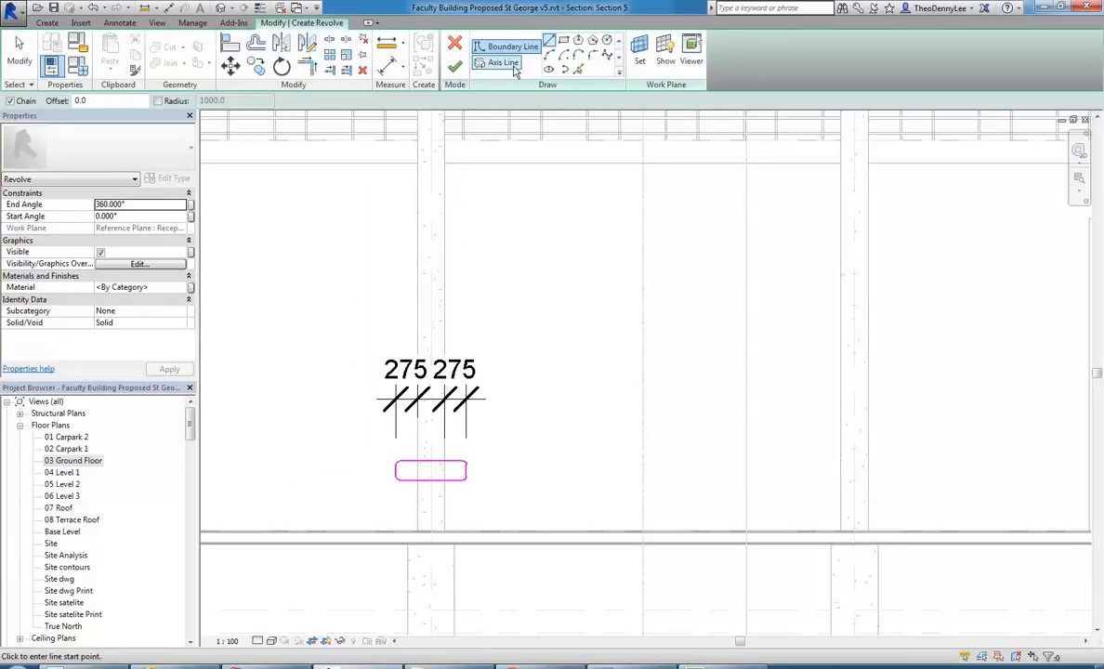
click(503, 63)
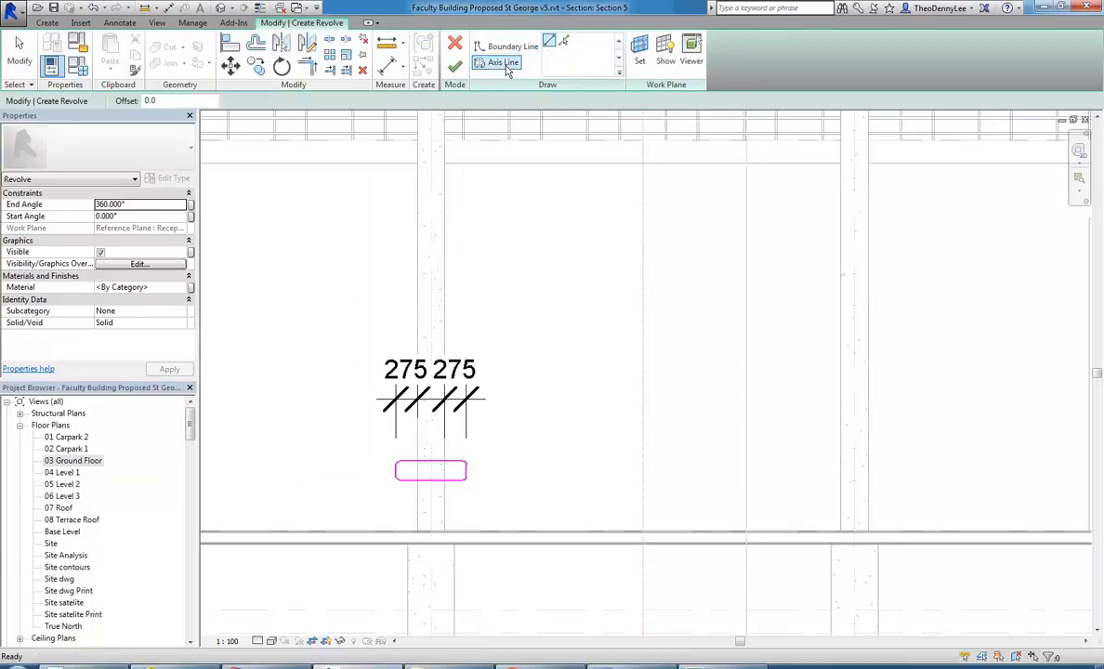
click(643, 287)
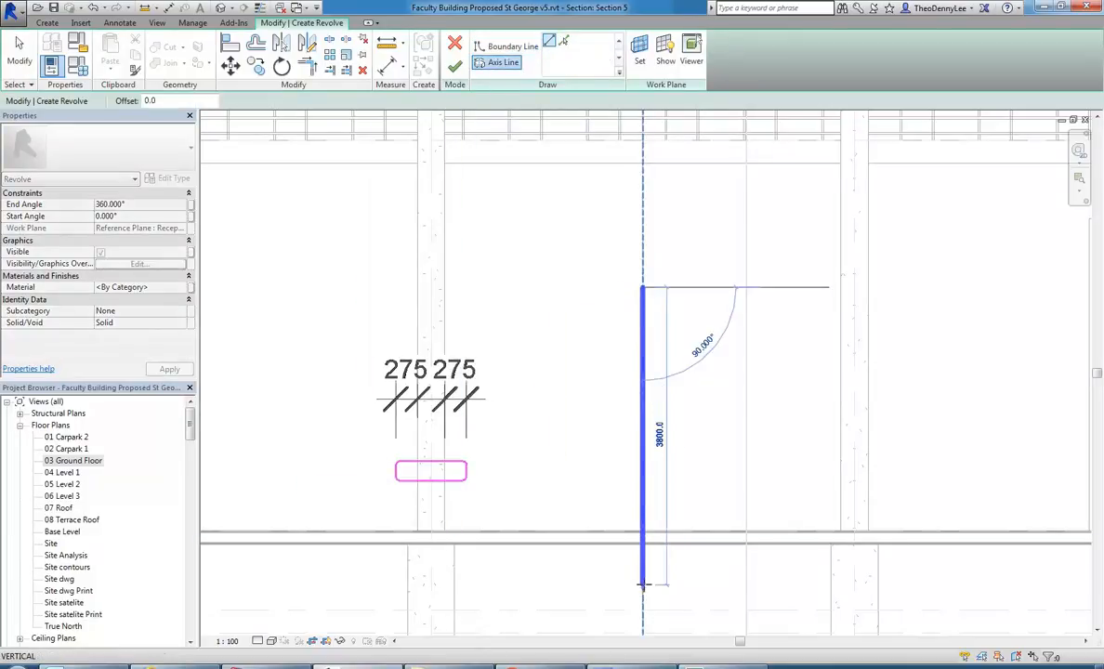
click(643, 592)
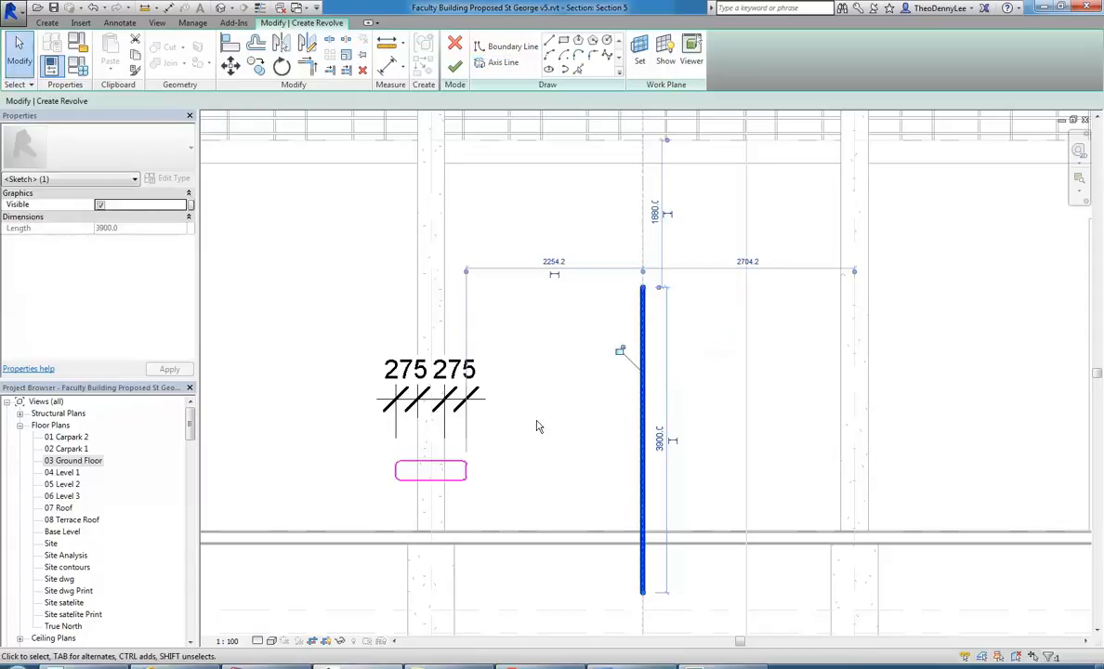
click(454, 67)
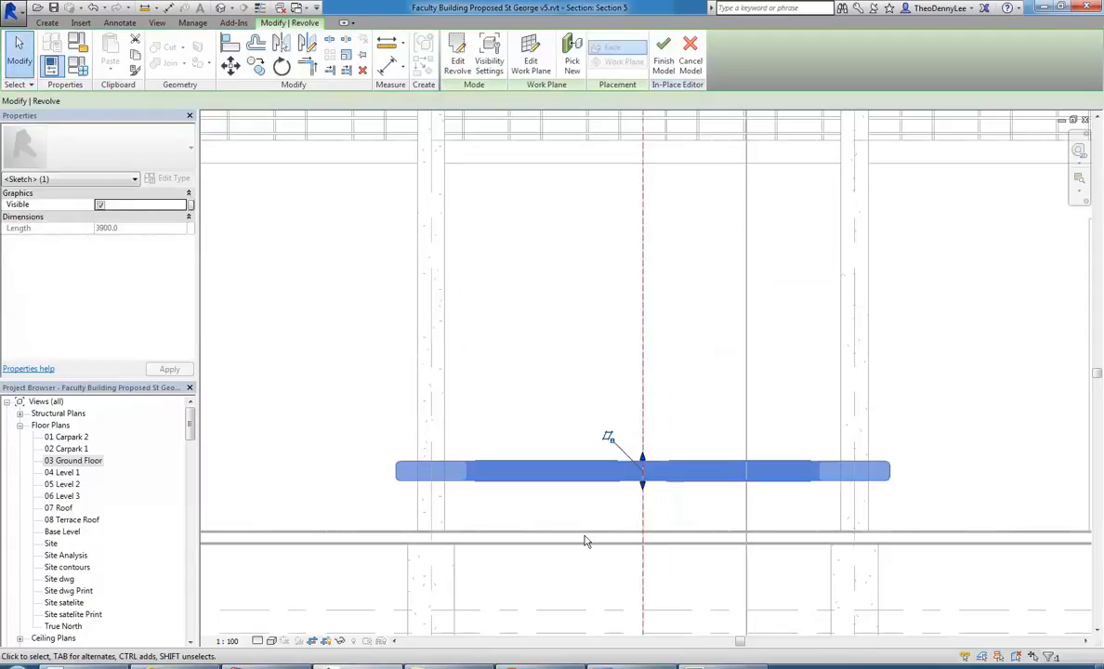
Deselect the revolved ring and open the 3D view named {3D} Copy 1.
scroll(526, 420, down, 2)
click(526, 602)
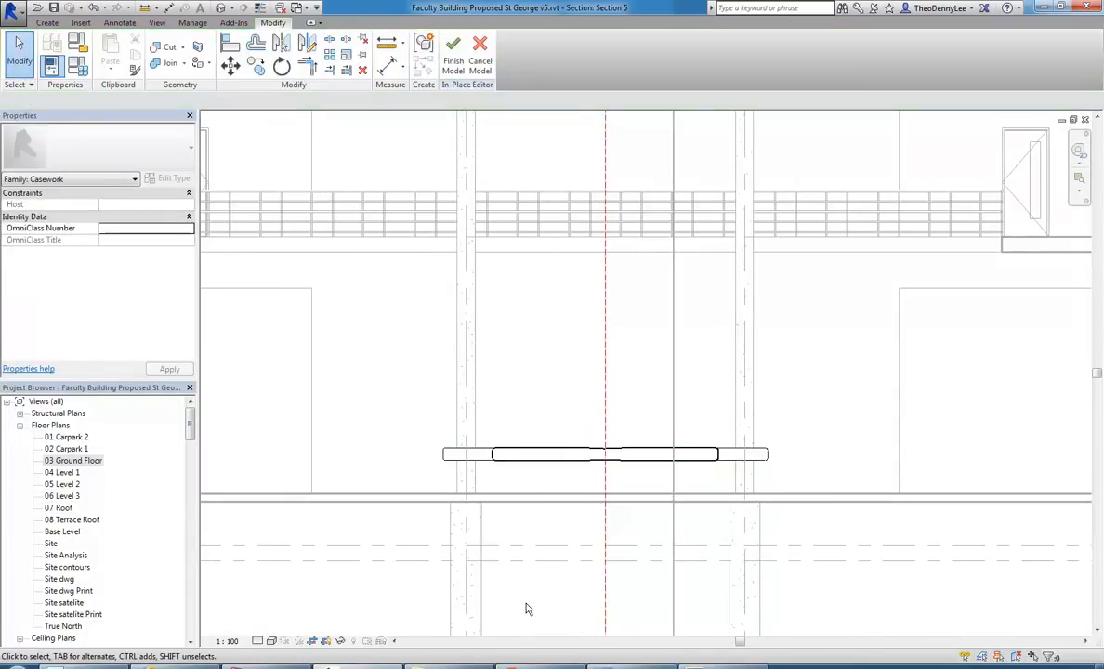
drag(187, 434, 190, 455)
click(65, 496)
double_click(65, 496)
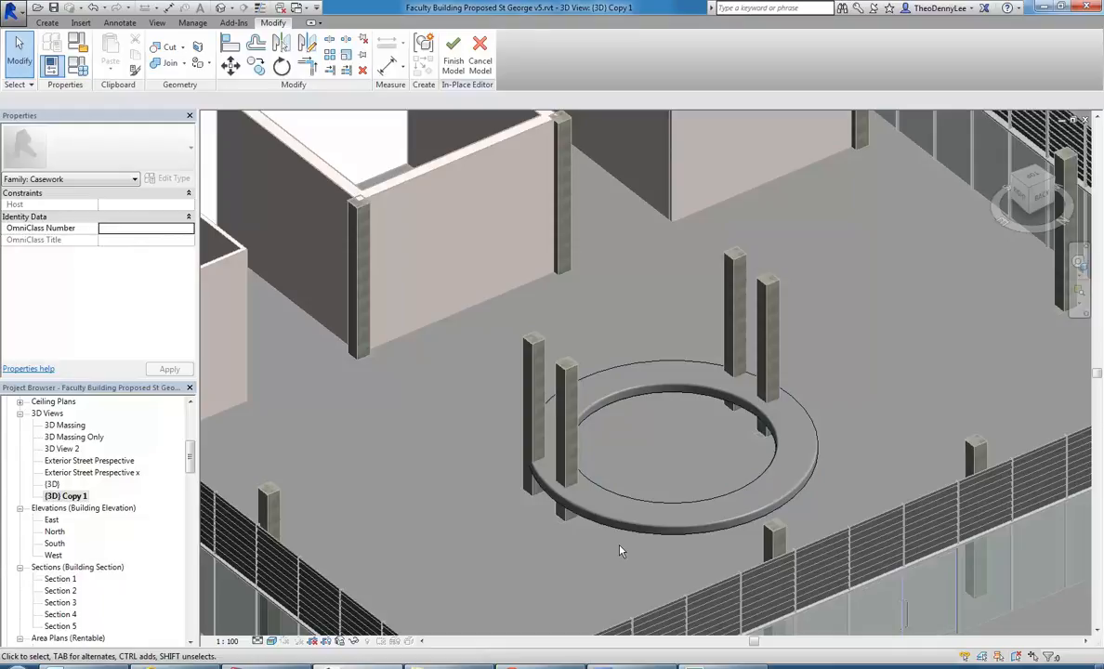
Select the revolved ring and set its Start Angle to 180°.
click(639, 532)
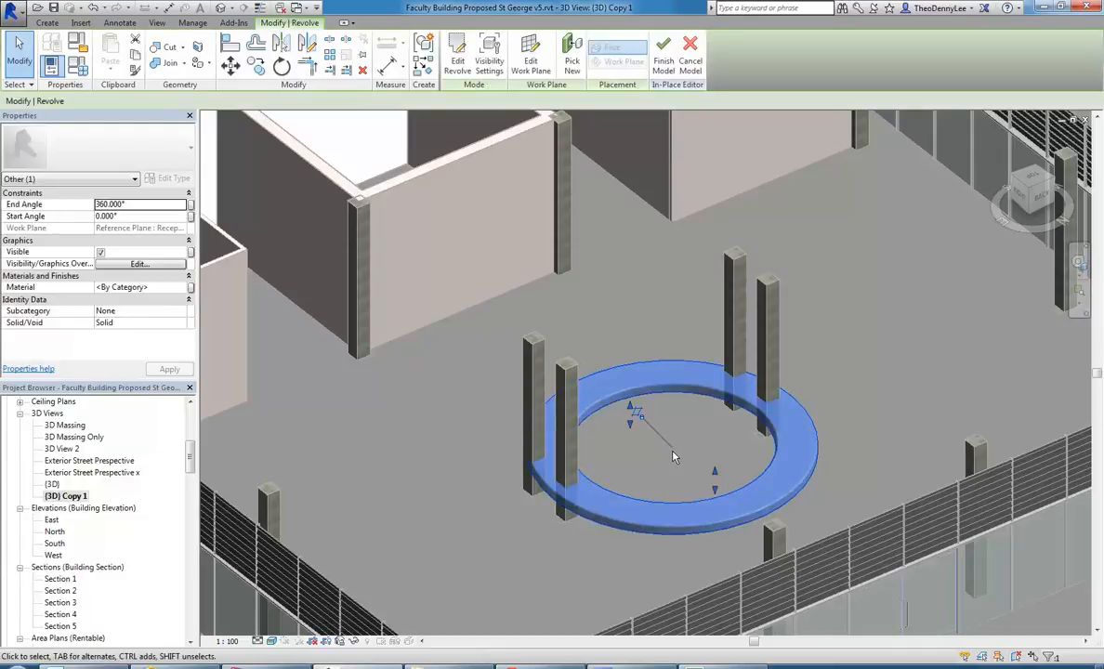
scroll(672, 460, up, 2)
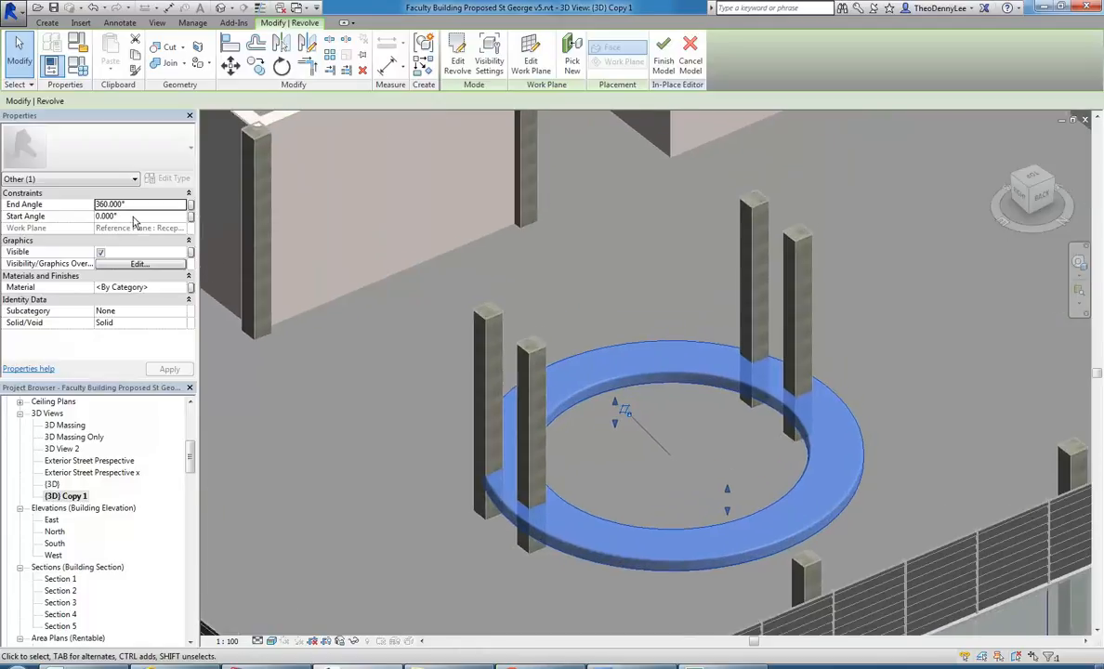
click(133, 217)
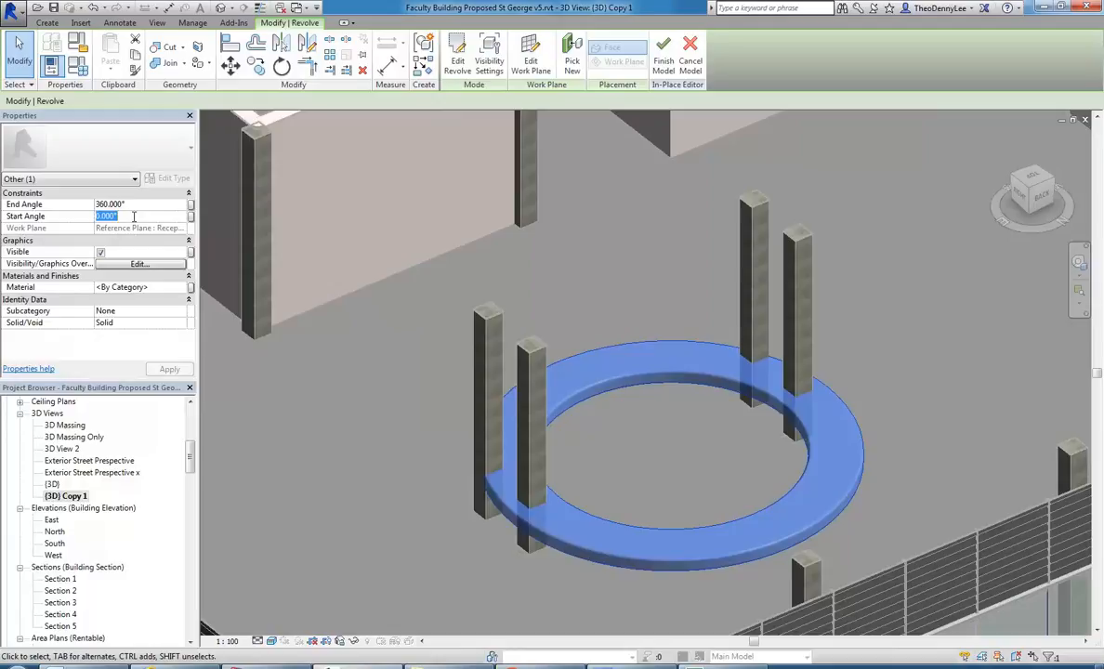
text(180)
key(Return)
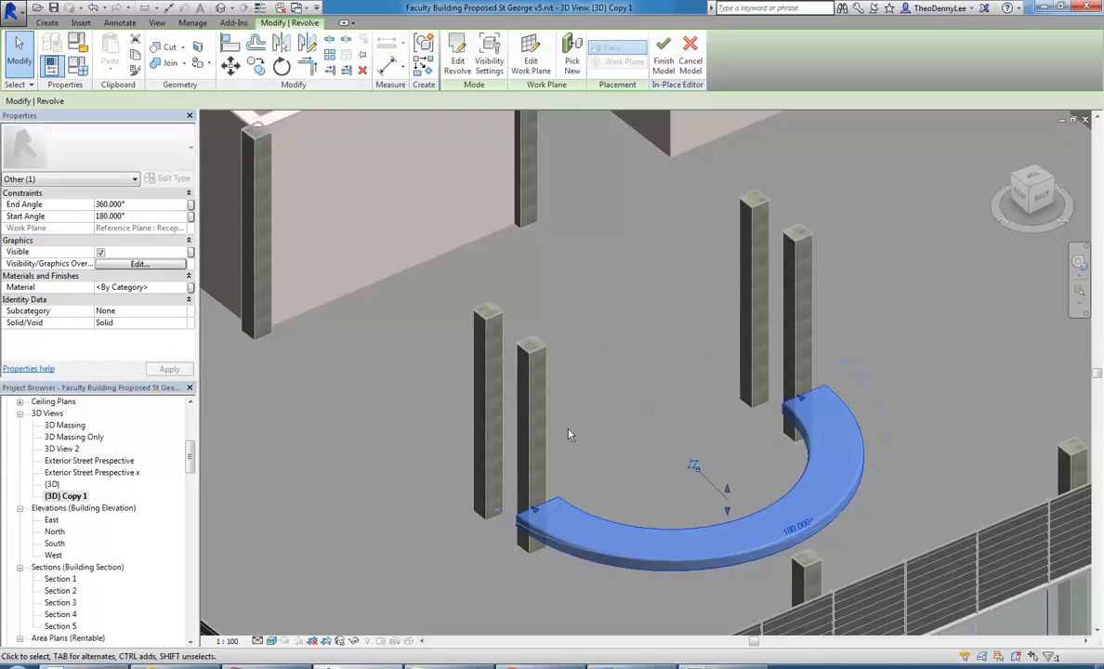
Set the revolve's Start Angle to 0° and its End Angle to 180°.
click(609, 433)
click(645, 532)
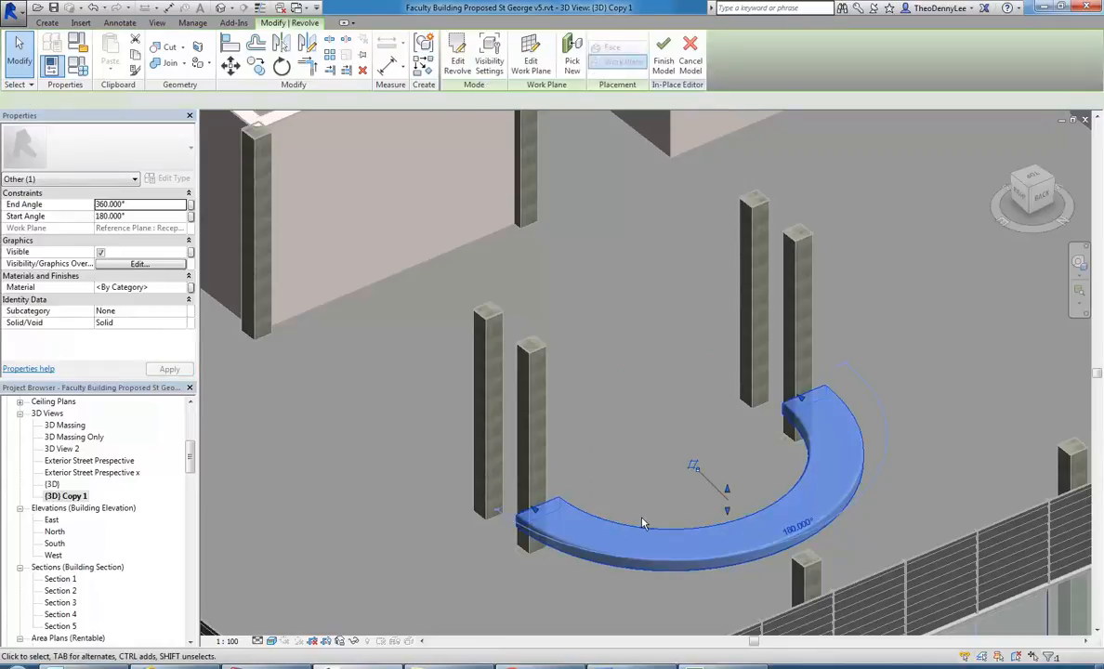
click(144, 216)
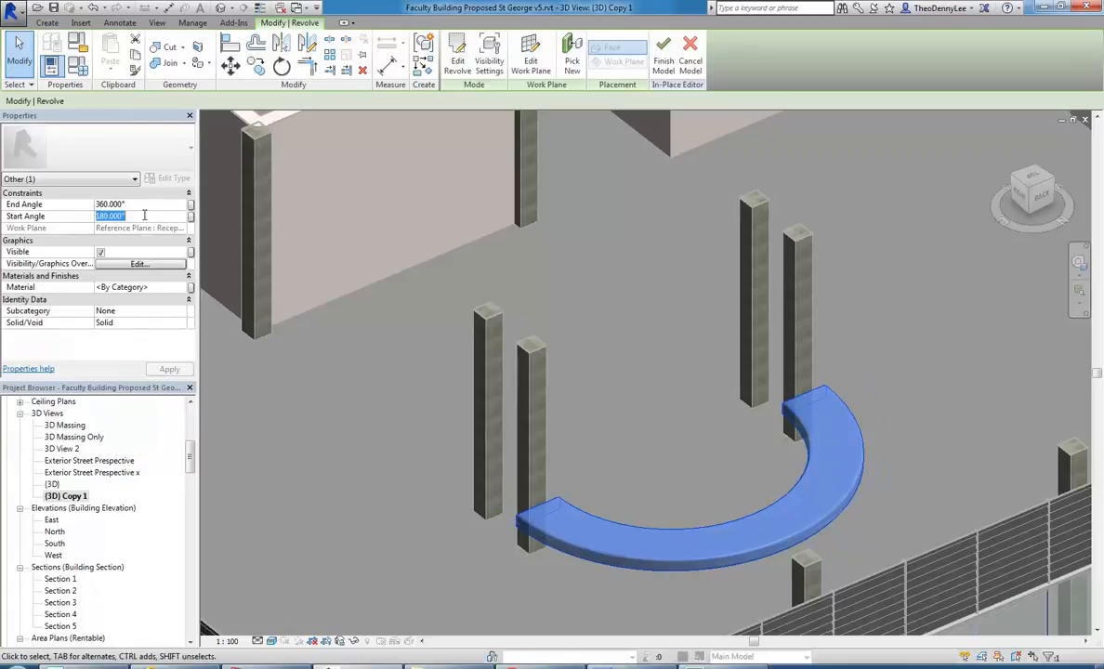
text(0)
click(141, 205)
text(18)
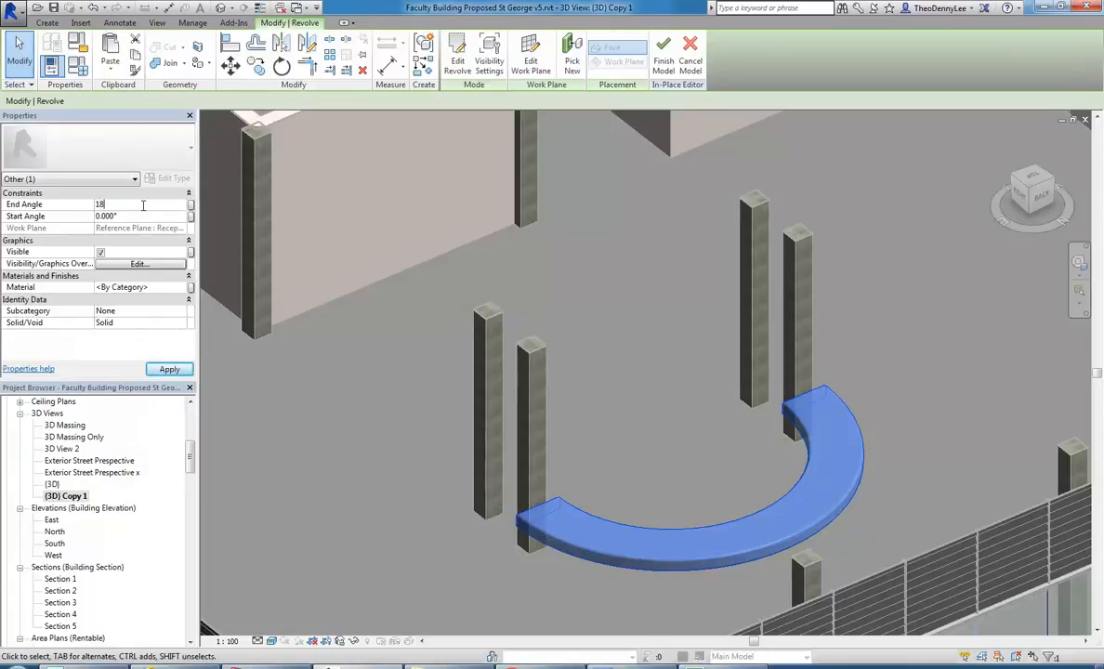
key(Return)
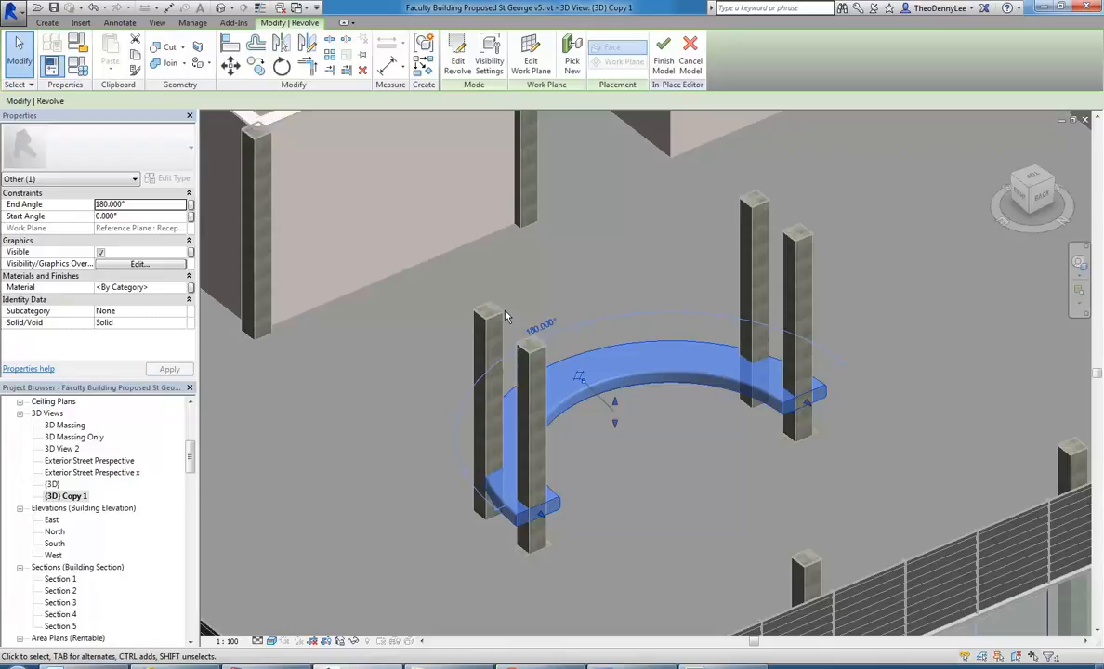
Set the revolve's Start Angle to 360° and deselect it.
click(136, 216)
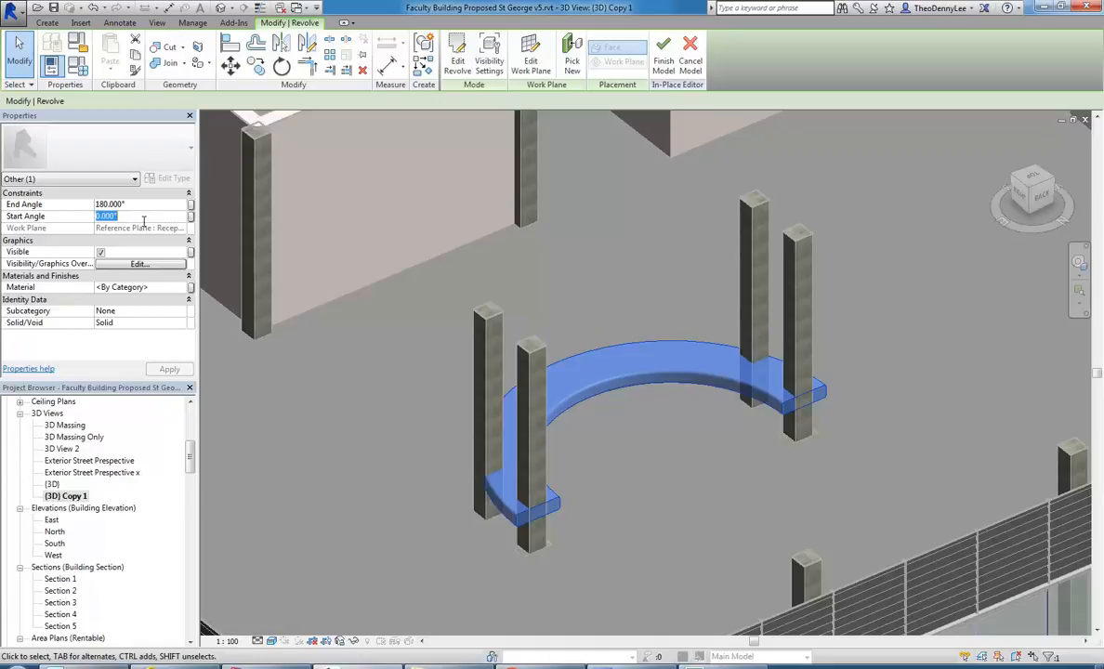
text(360)
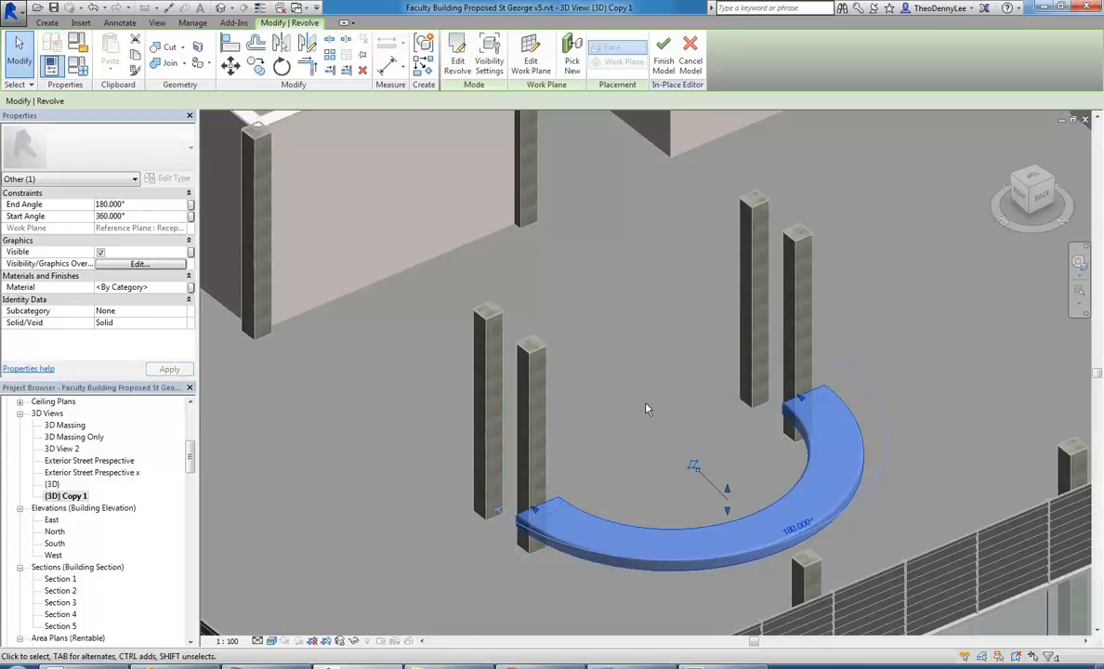
middle_drag(648, 408, 614, 369)
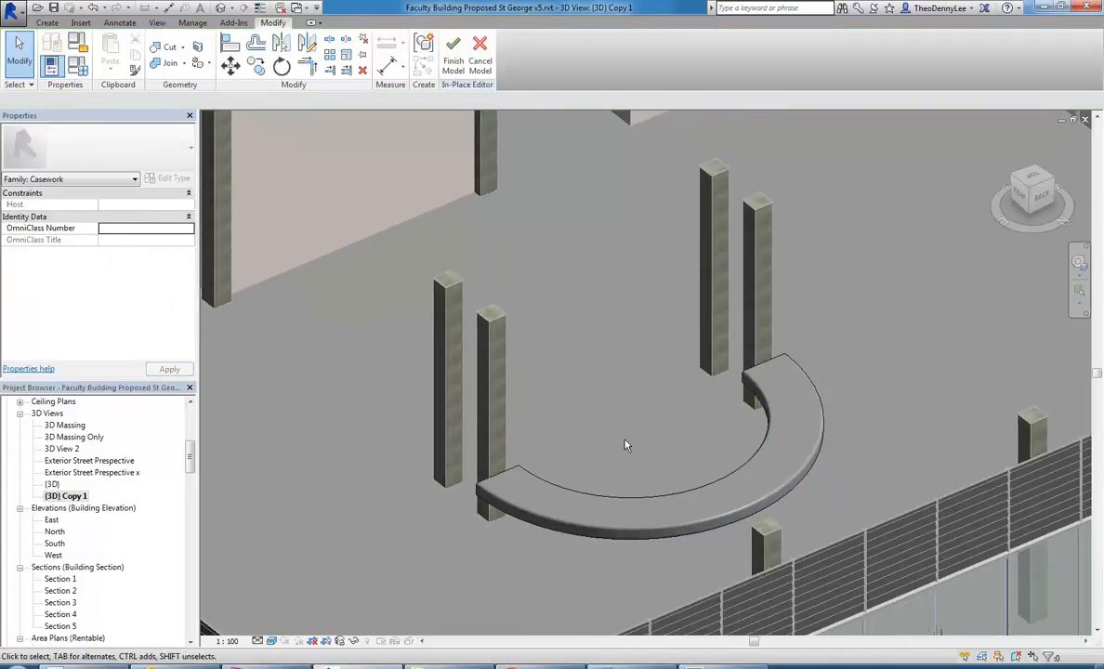
Open the half-ring's revolve sketch for editing and nudge the profile's lower edge downward to make the counter thicker.
shift+middle_drag(558, 537, 548, 506)
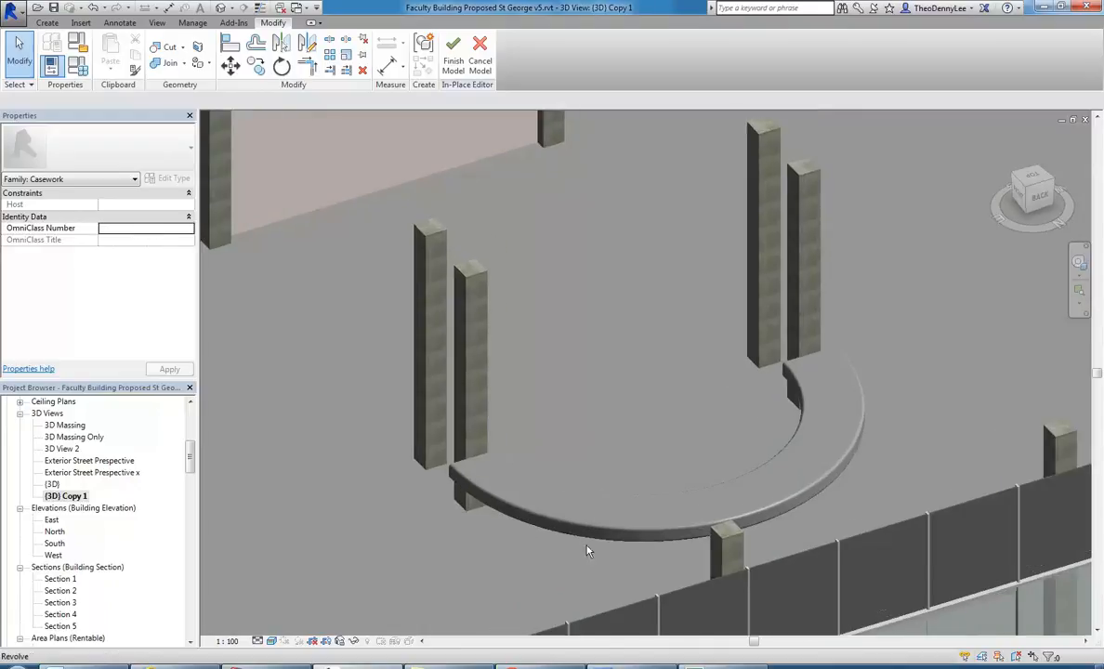
click(545, 501)
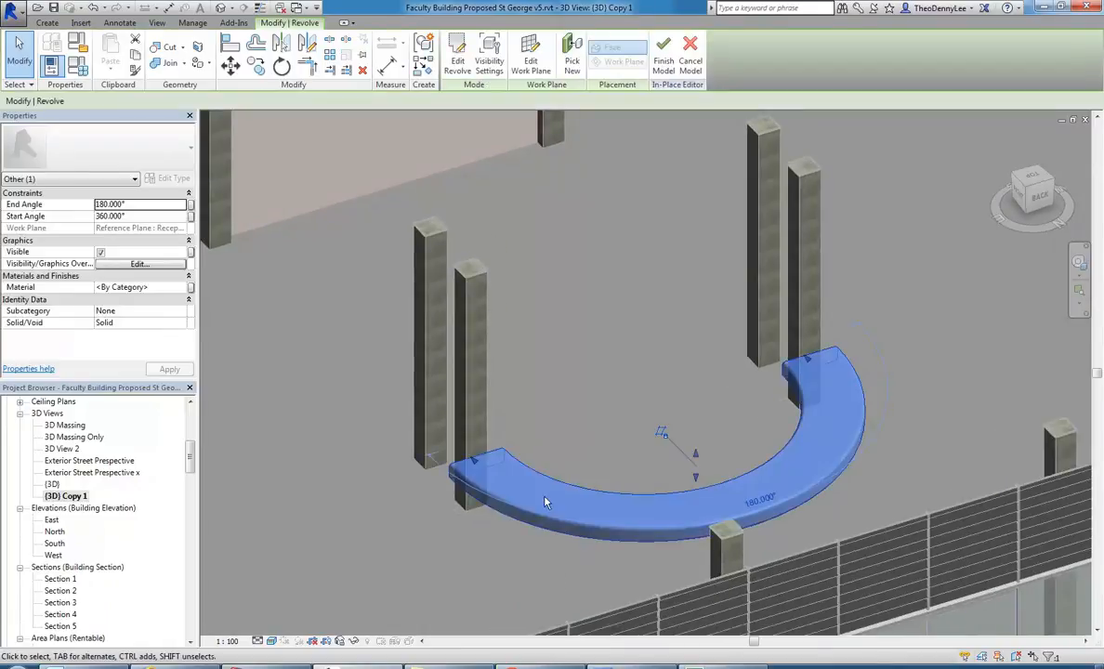
click(457, 57)
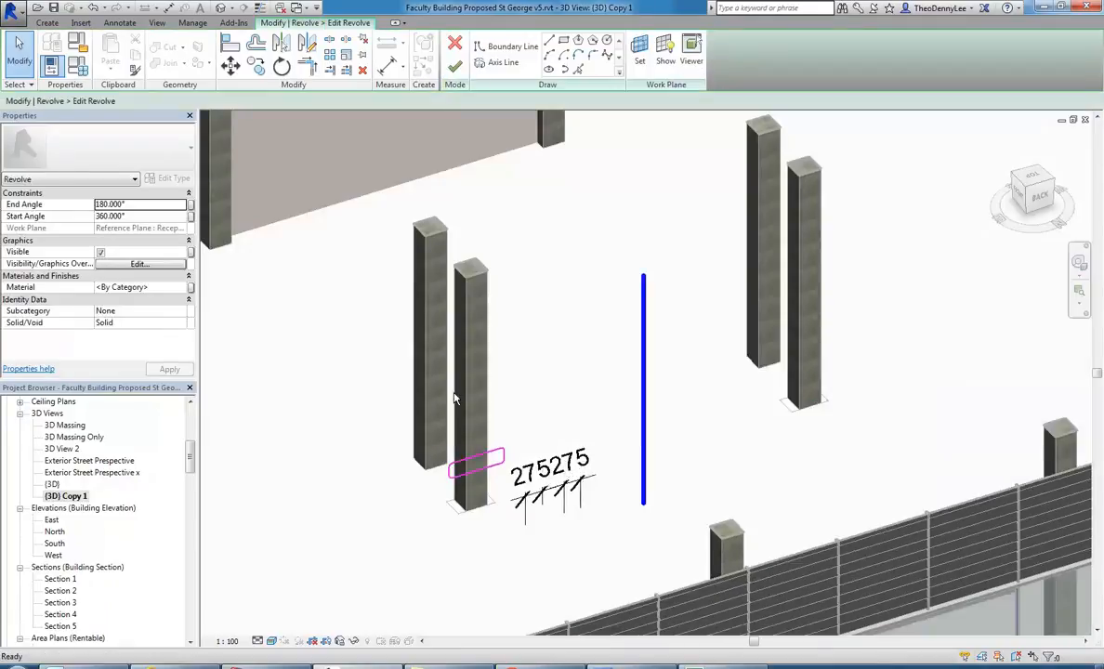
scroll(453, 485, up, 3)
click(483, 450)
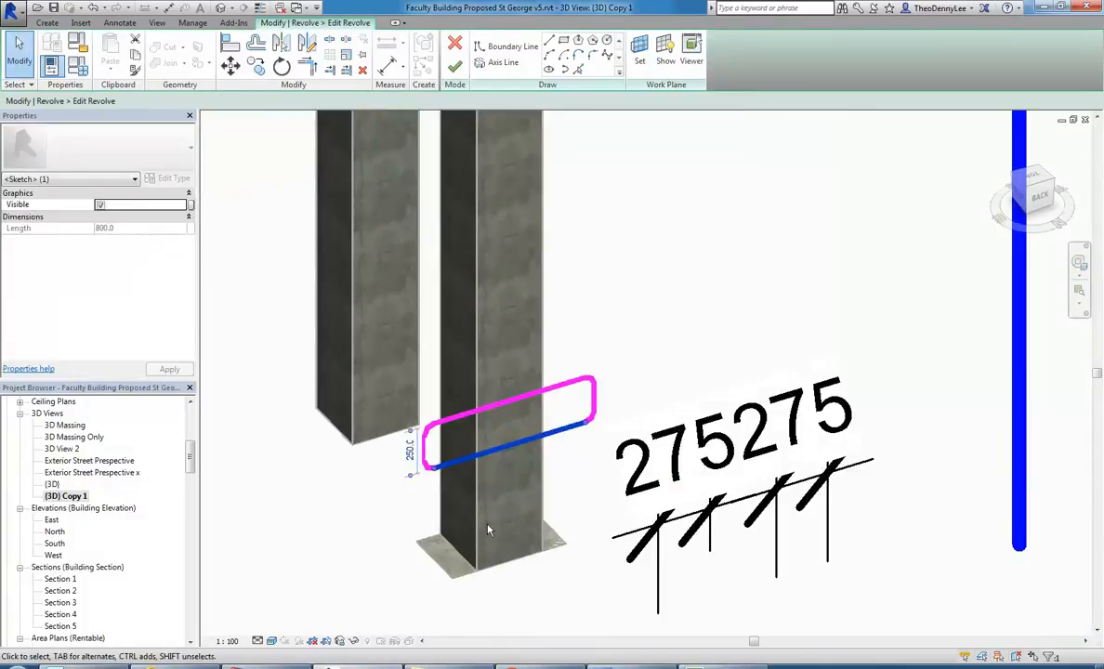
key(Down)
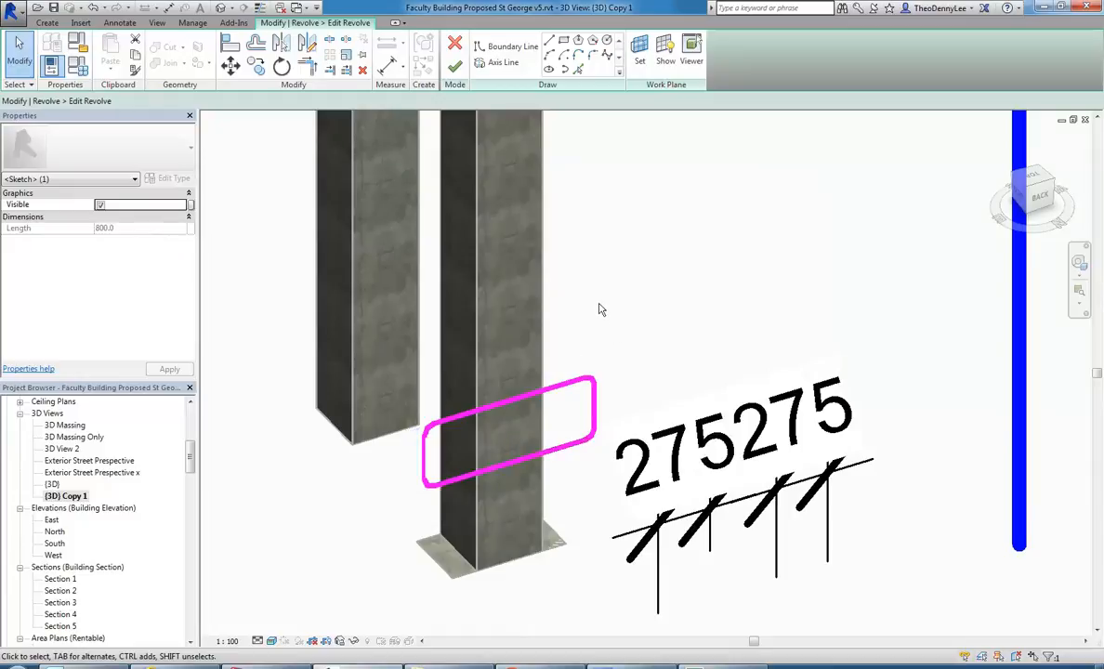
Finish the revolve sketch edit to rebuild the half-ring counter top and deselect it.
click(613, 335)
scroll(608, 322, down, 3)
middle_drag(632, 290, 544, 324)
scroll(527, 345, down, 3)
click(455, 67)
click(553, 413)
scroll(551, 412, up, 1)
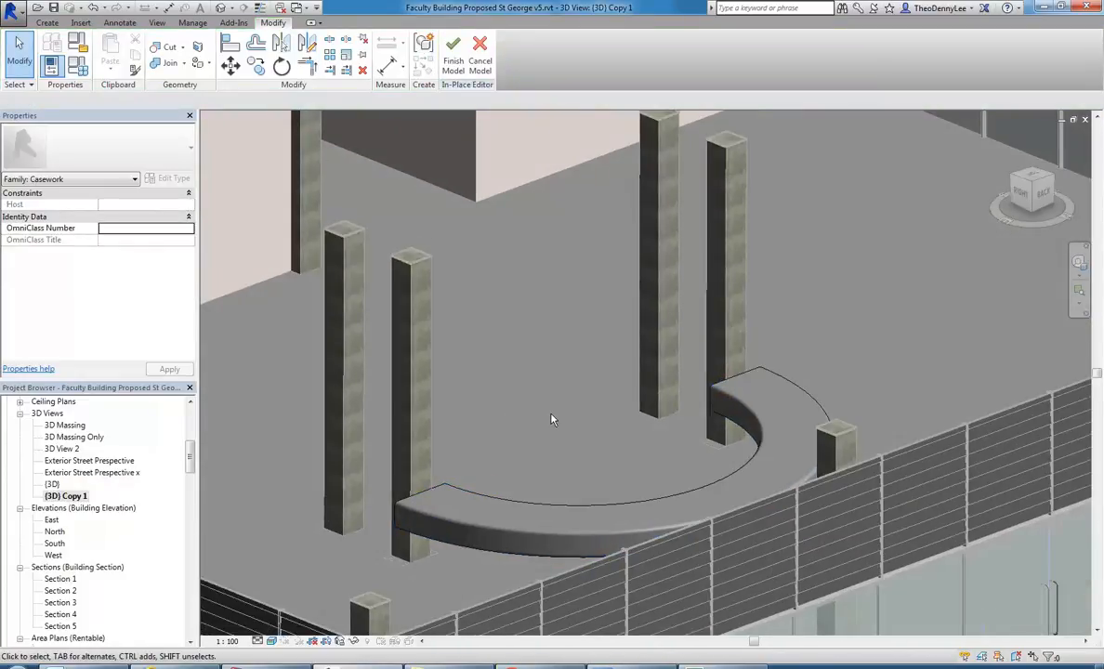
shift+middle_drag(562, 445, 440, 526)
scroll(455, 501, down, 2)
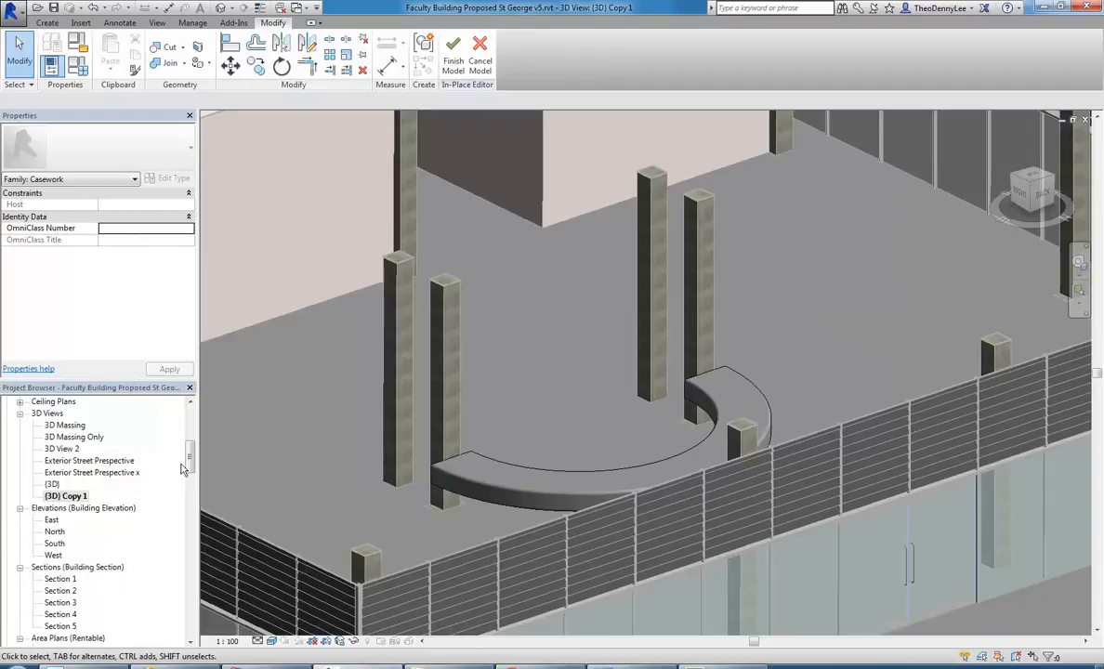
Open the 03 Ground Floor plan view at the reception counter.
scroll(181, 467, up, 7)
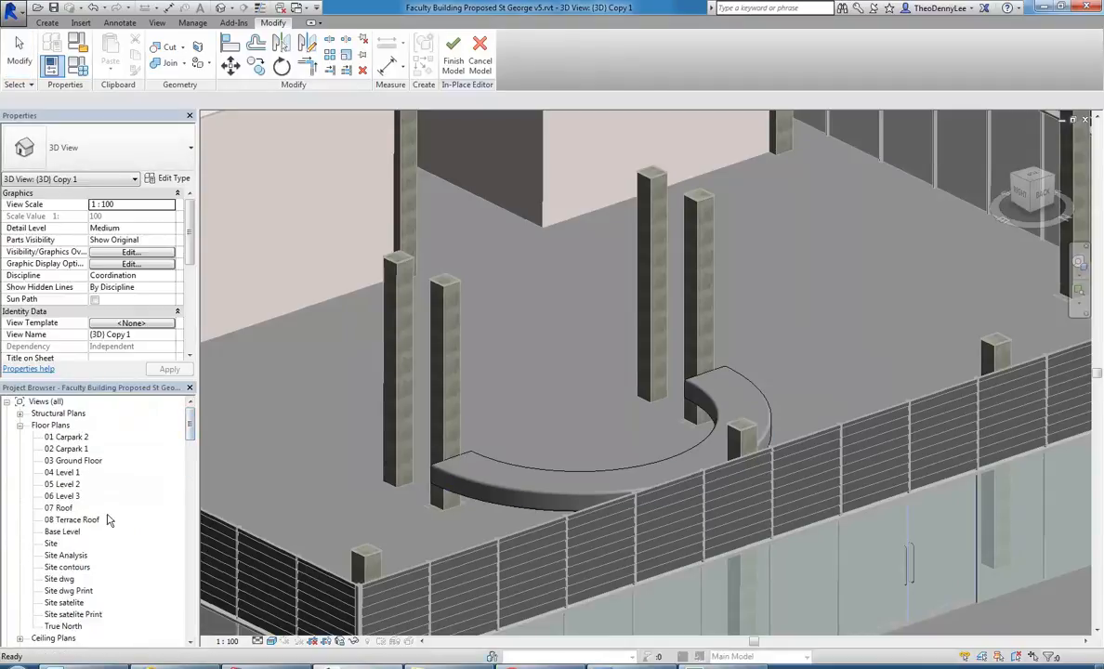
double_click(73, 460)
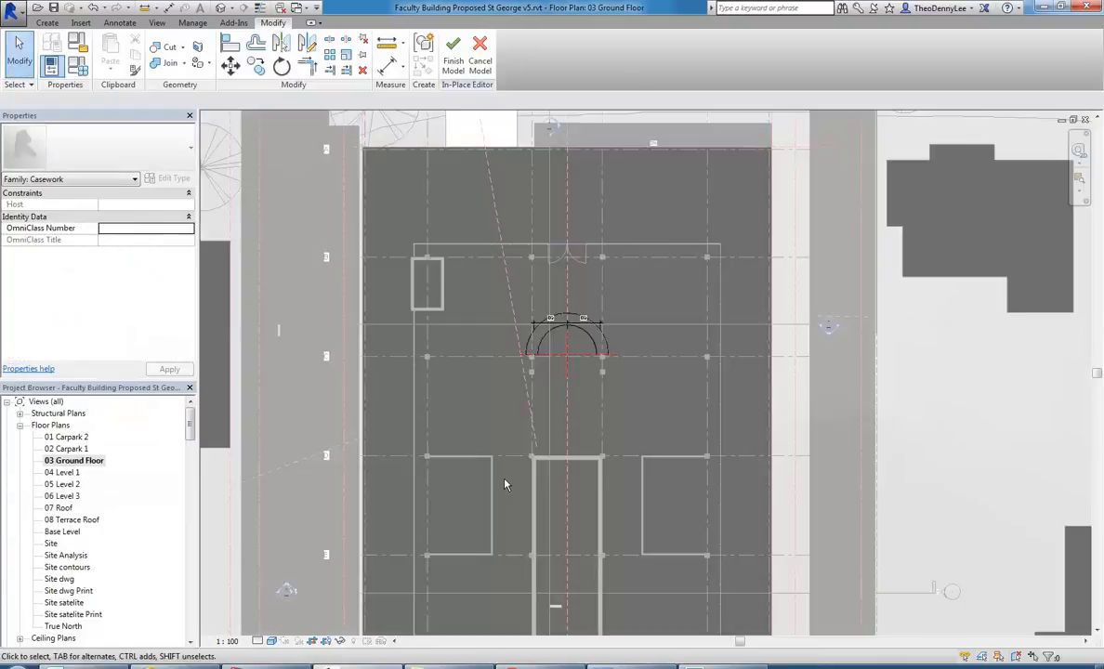
scroll(520, 372, up, 7)
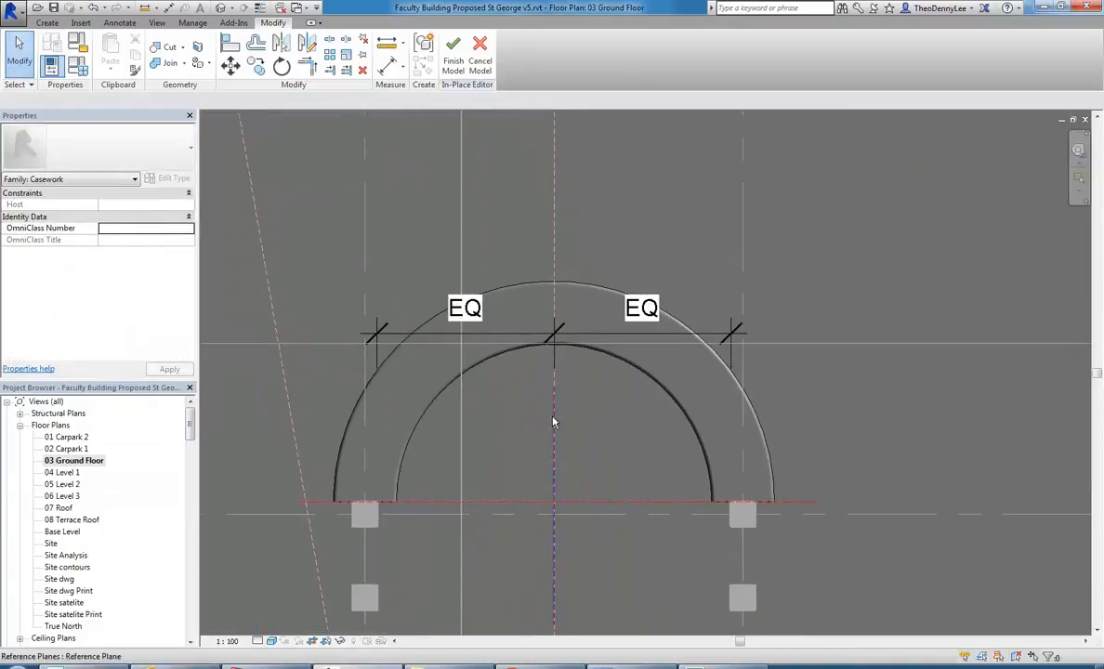
Start an Extrusion and sketch a 180° Center-ends Arc of about 3000 mm radius, centred on the counter's reference-plane intersection.
click(47, 22)
click(112, 61)
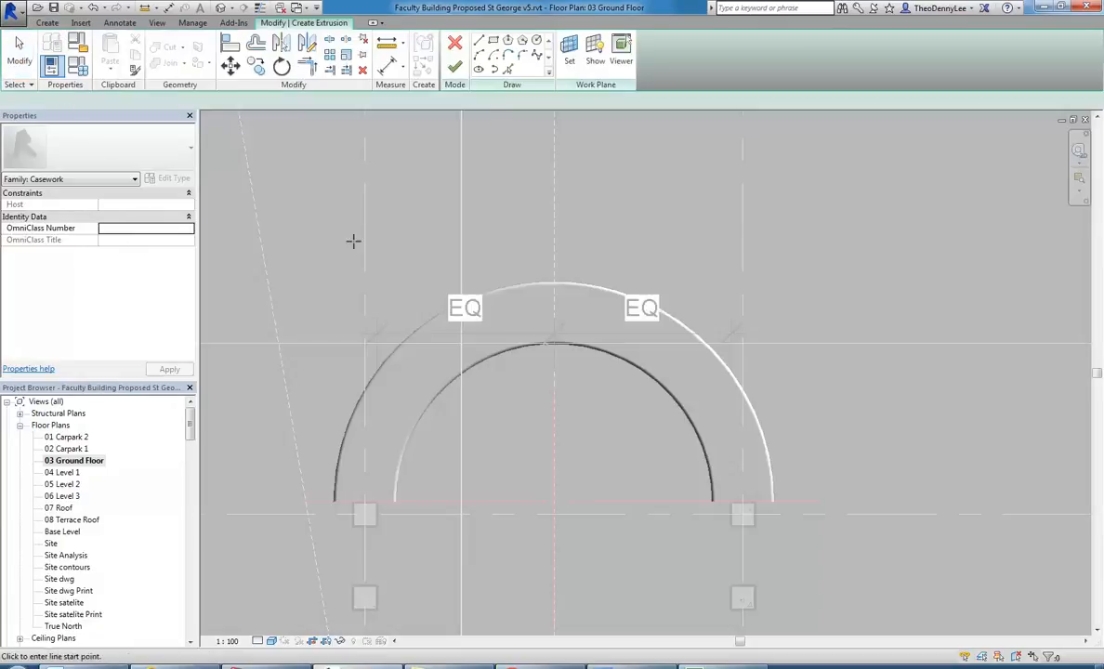
click(507, 69)
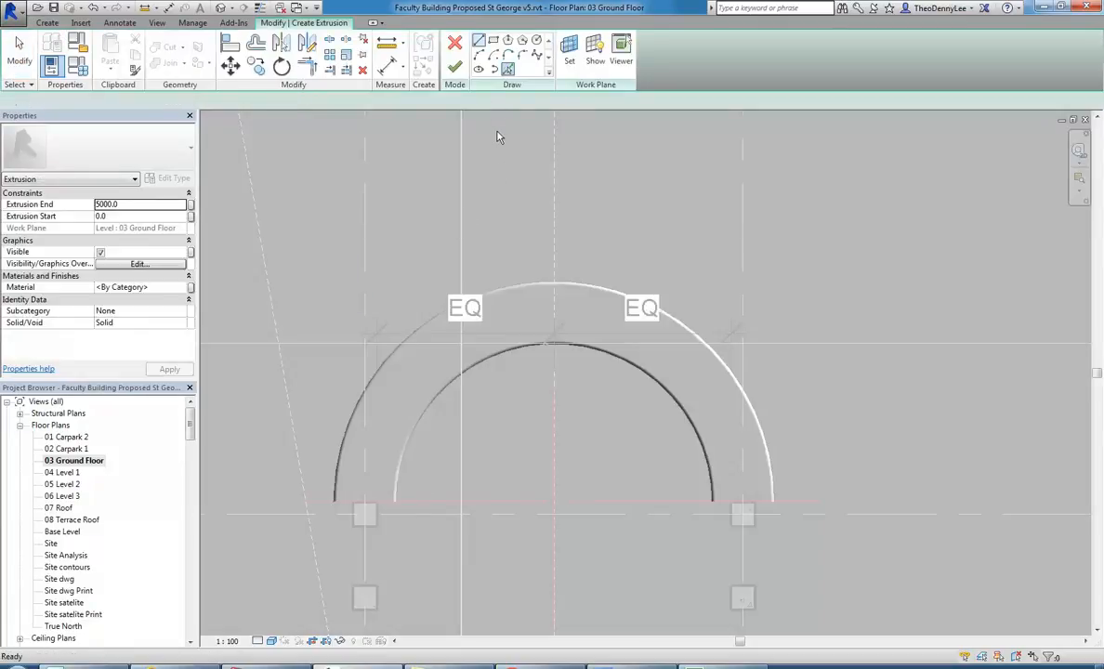
click(479, 54)
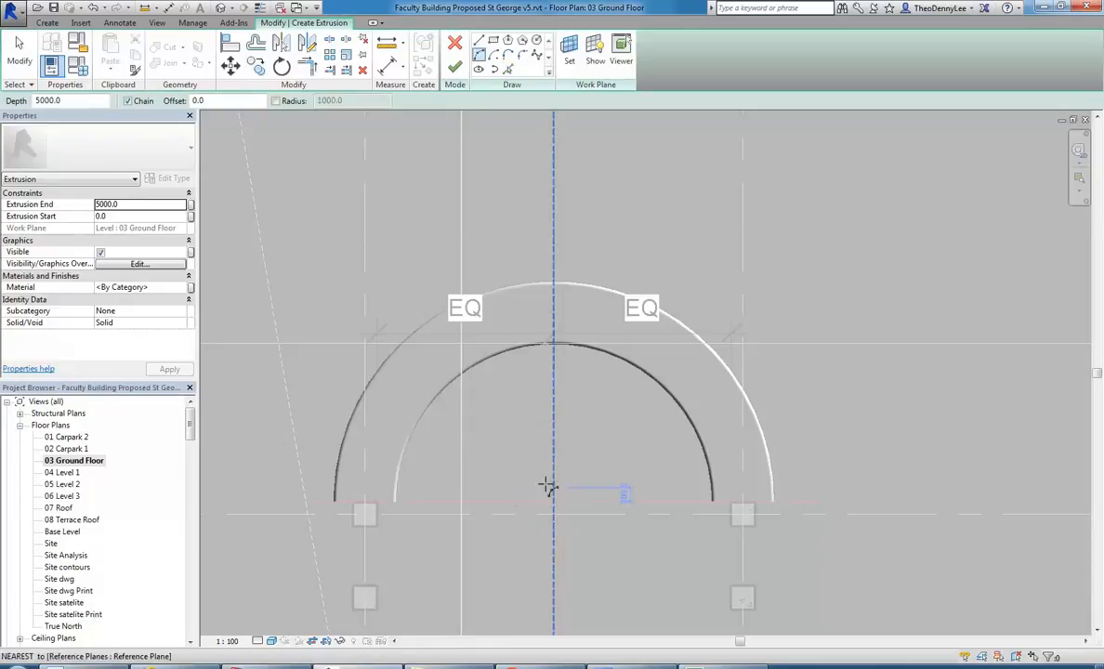
click(497, 59)
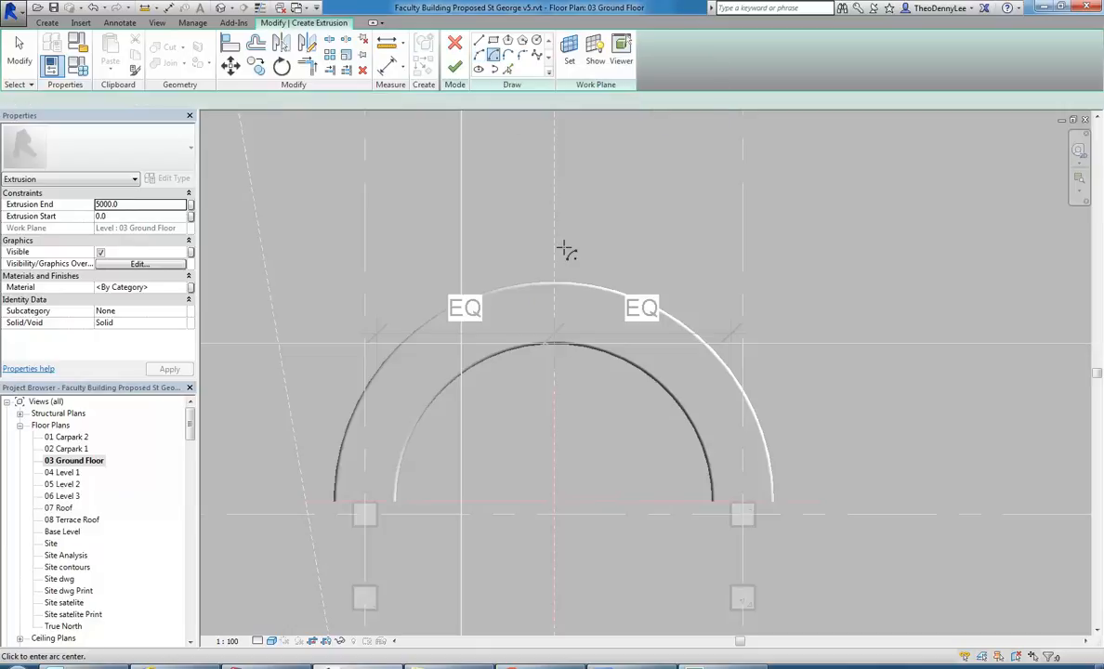
click(555, 502)
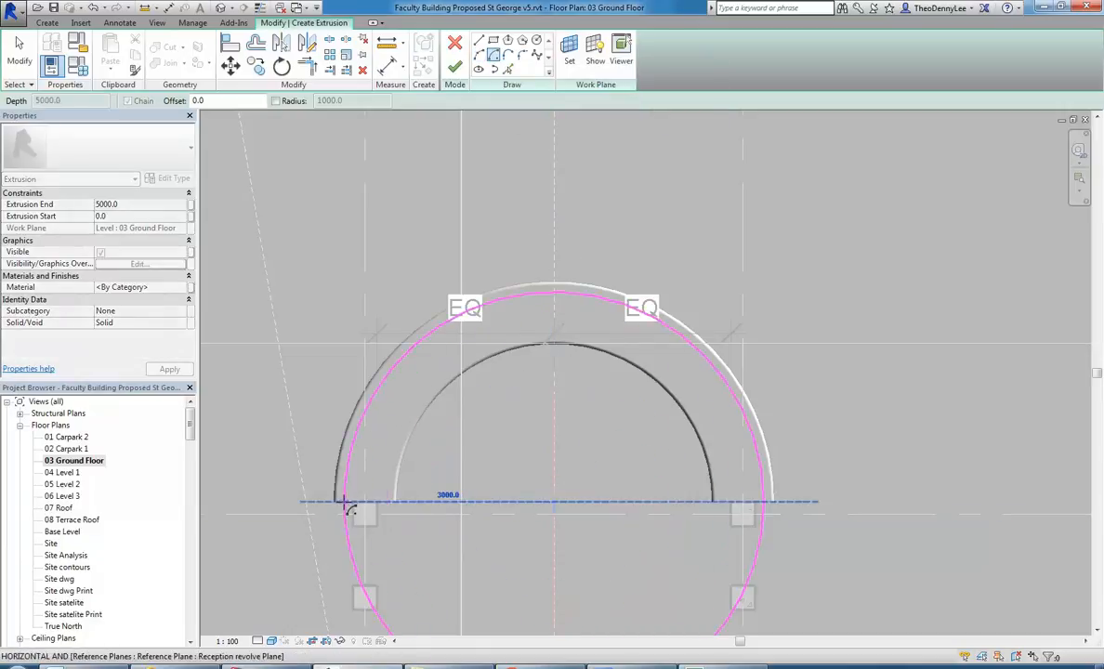
click(349, 504)
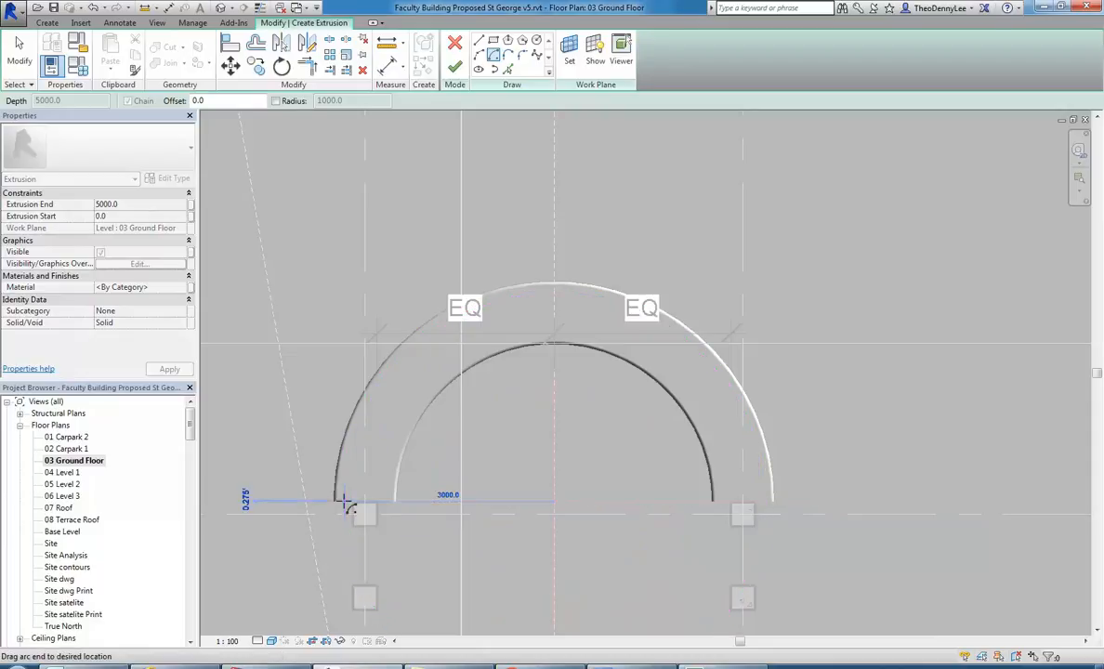
click(764, 503)
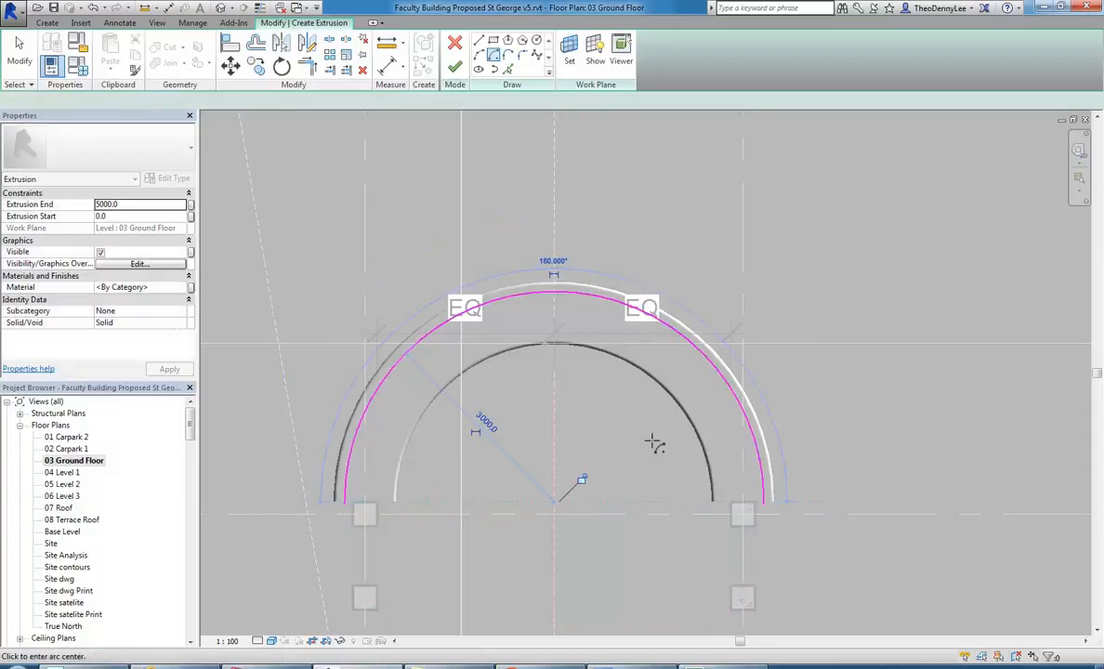
Set the arc's radius to 2900 mm and offset a copy of it 450 mm inward.
click(495, 433)
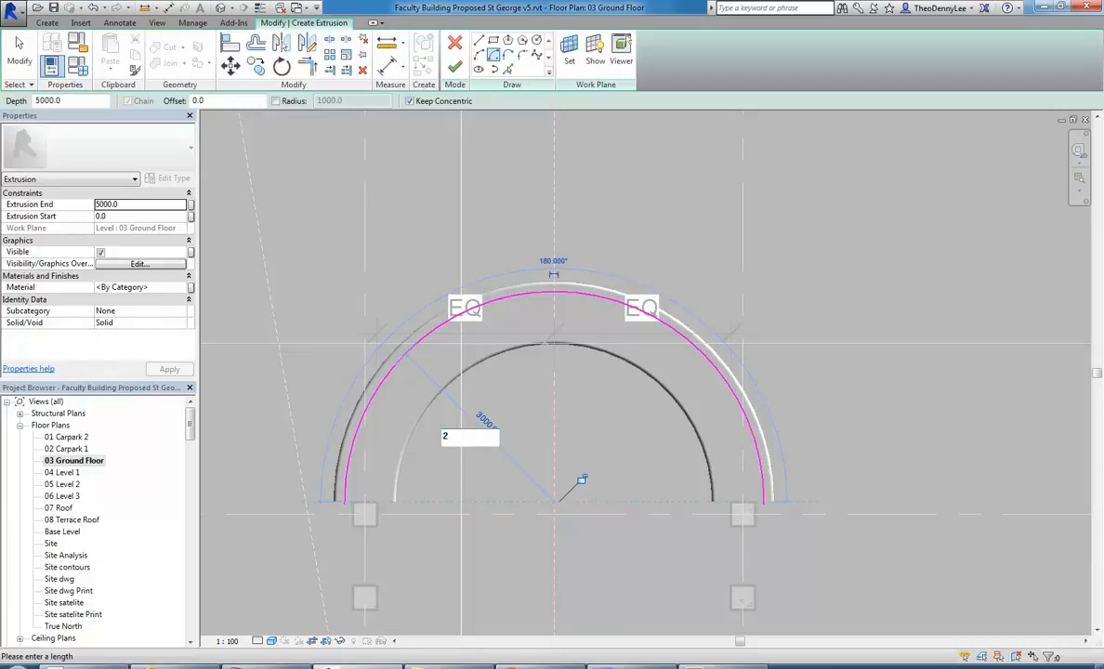
key(Return)
scroll(541, 424, up, 1)
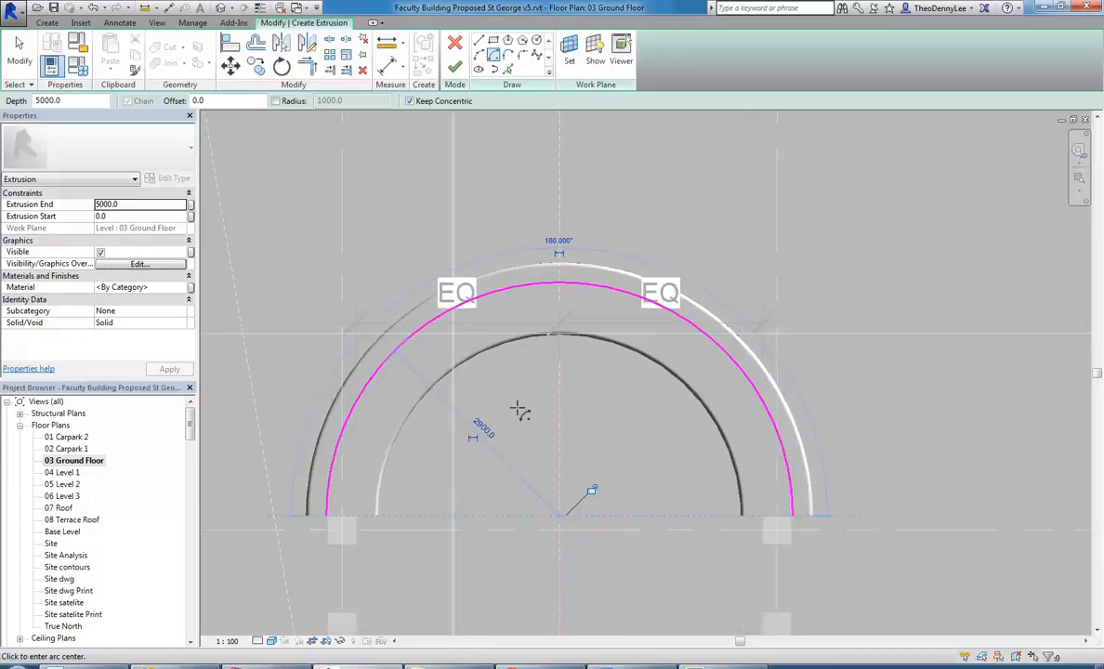
click(260, 46)
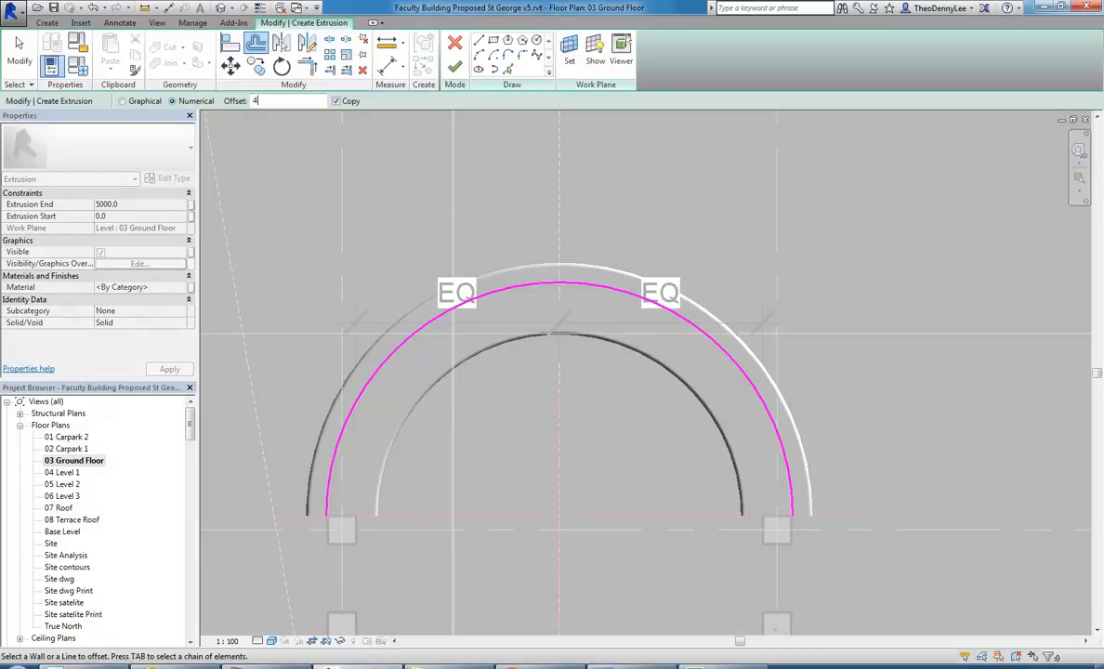
click(408, 346)
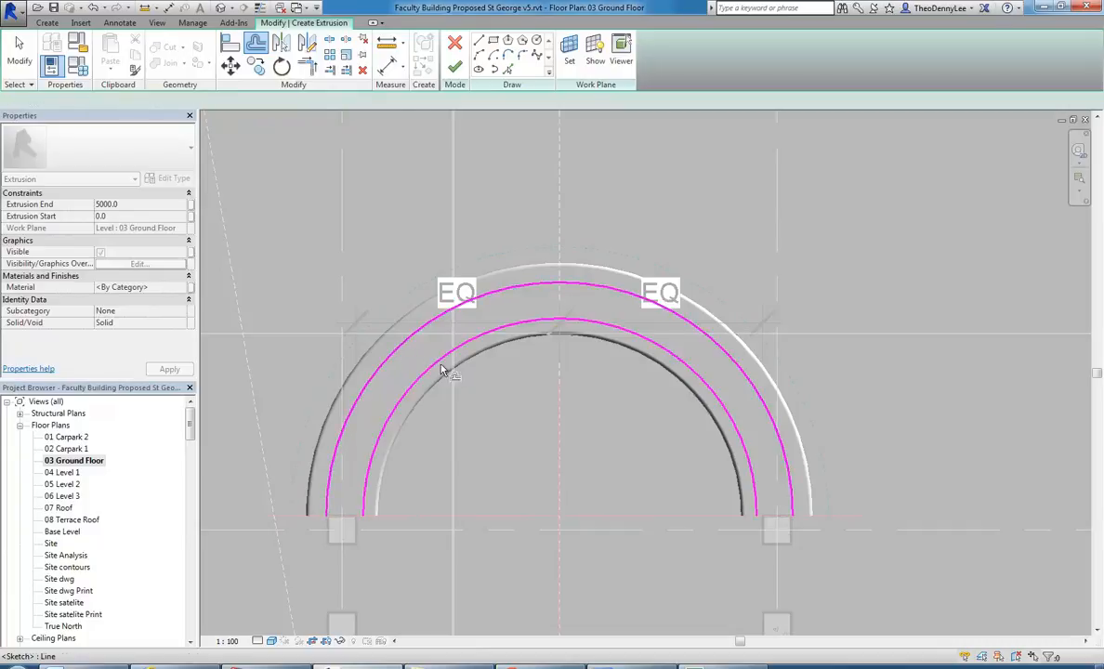
Close both ends of the half-ring sketch with straight lines joining the inner and outer arcs.
click(477, 42)
scroll(329, 513, up, 4)
click(327, 513)
click(412, 508)
scroll(586, 455, down, 3)
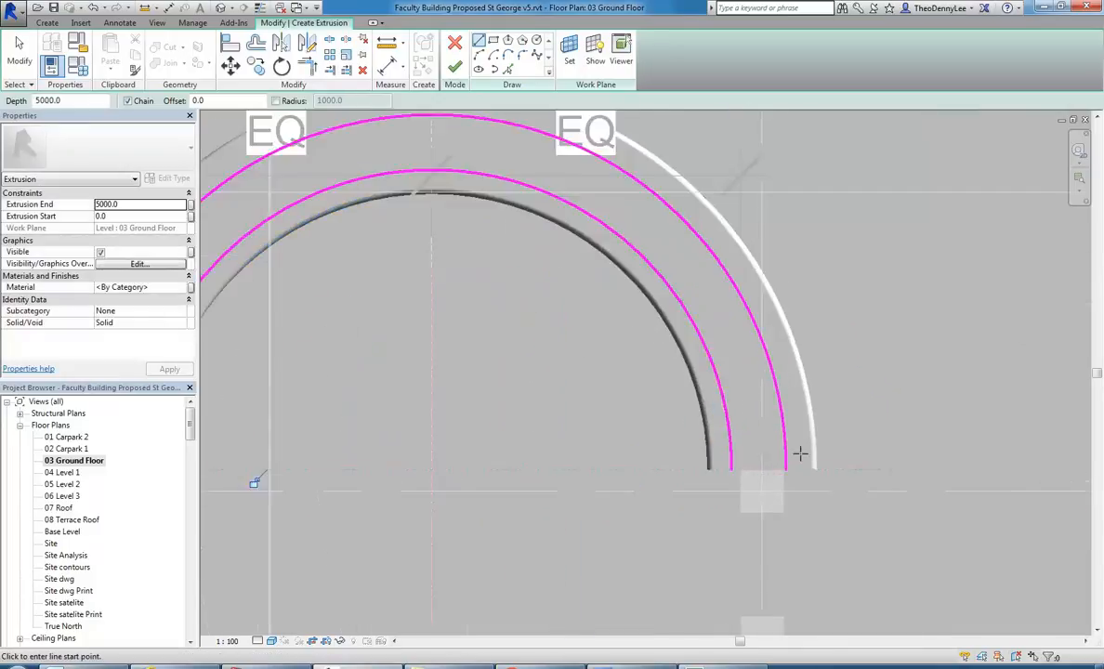
scroll(799, 454, up, 4)
click(778, 477)
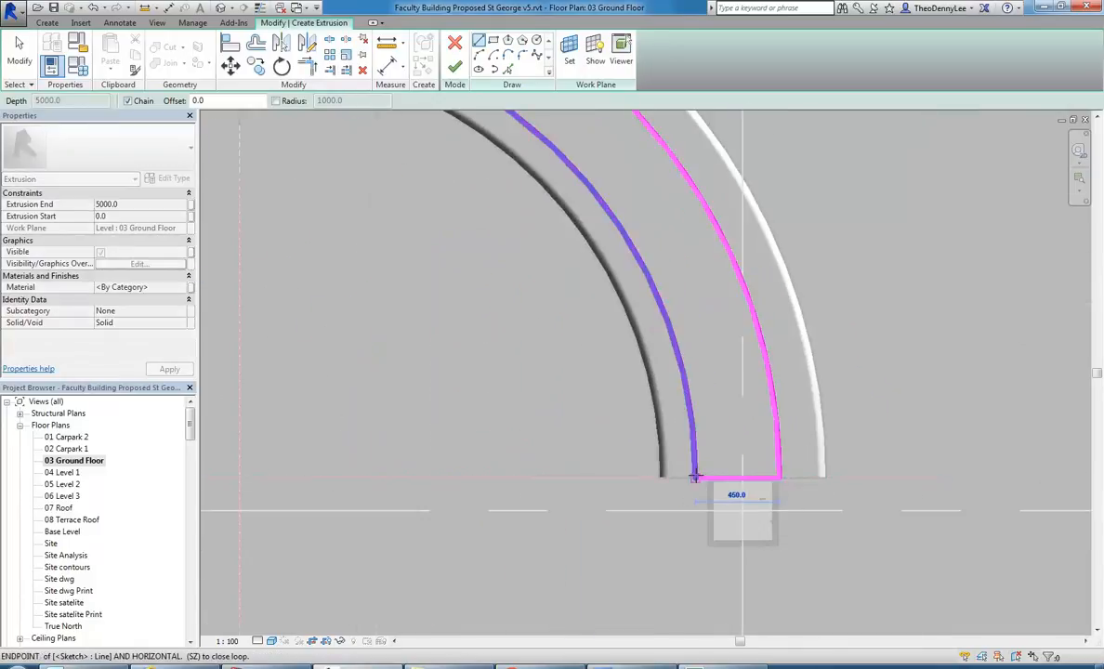
click(695, 478)
scroll(695, 458, down, 4)
key(Escape)
key(Escape)
scroll(563, 415, up, 2)
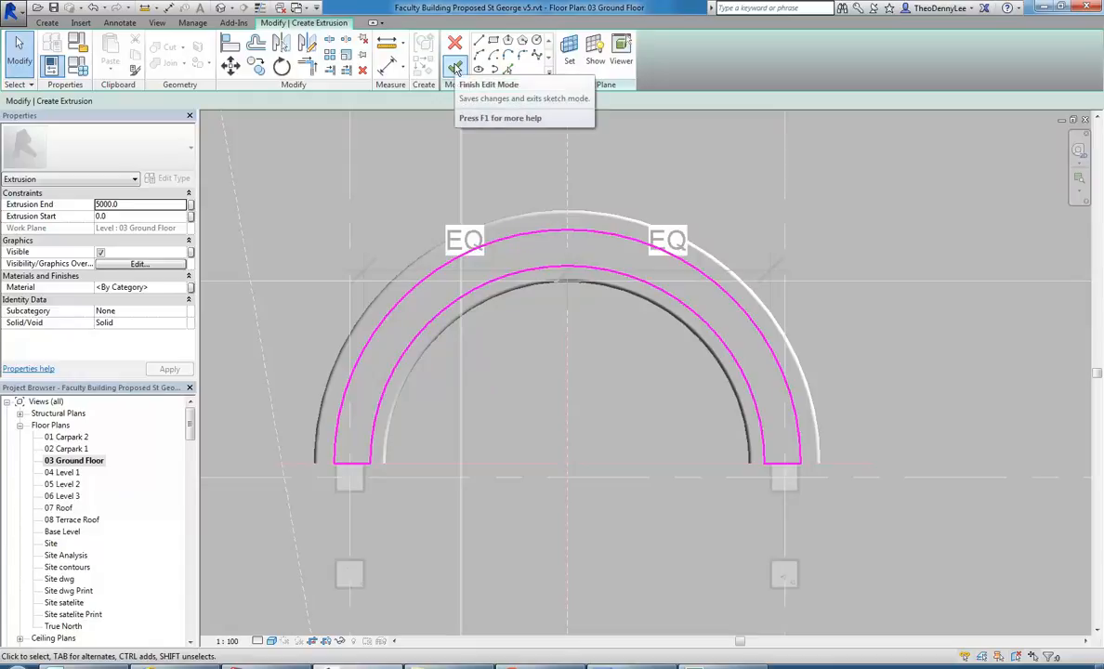
Finish the base extrusion with an Extrusion End of 500 mm and inspect it in the {3D} Copy 1 view.
click(147, 203)
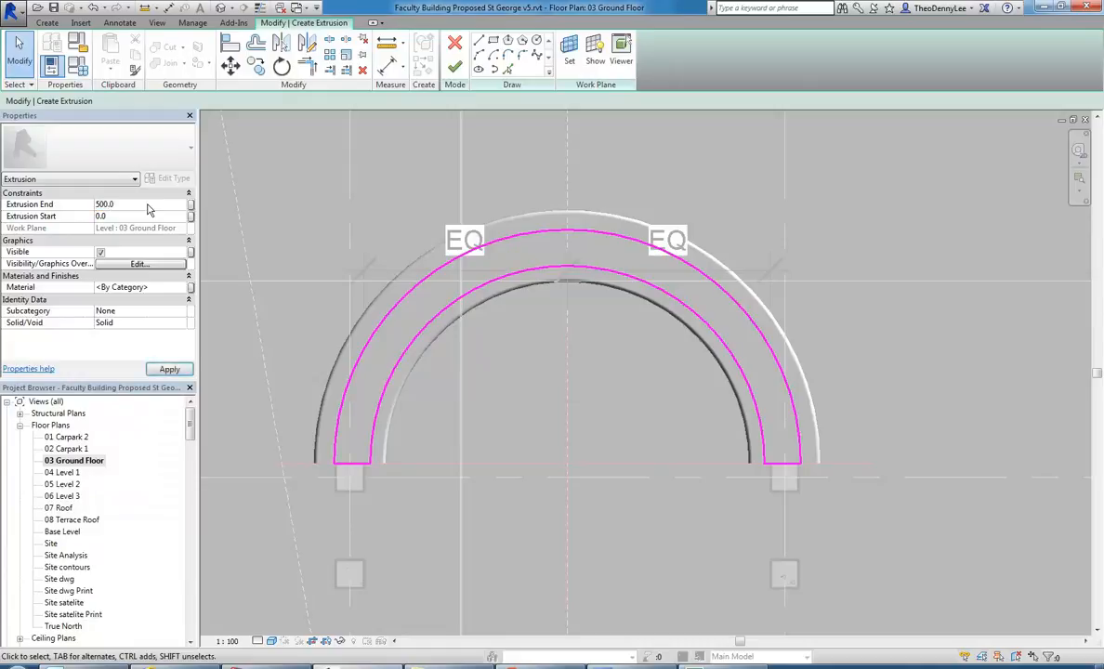
click(454, 67)
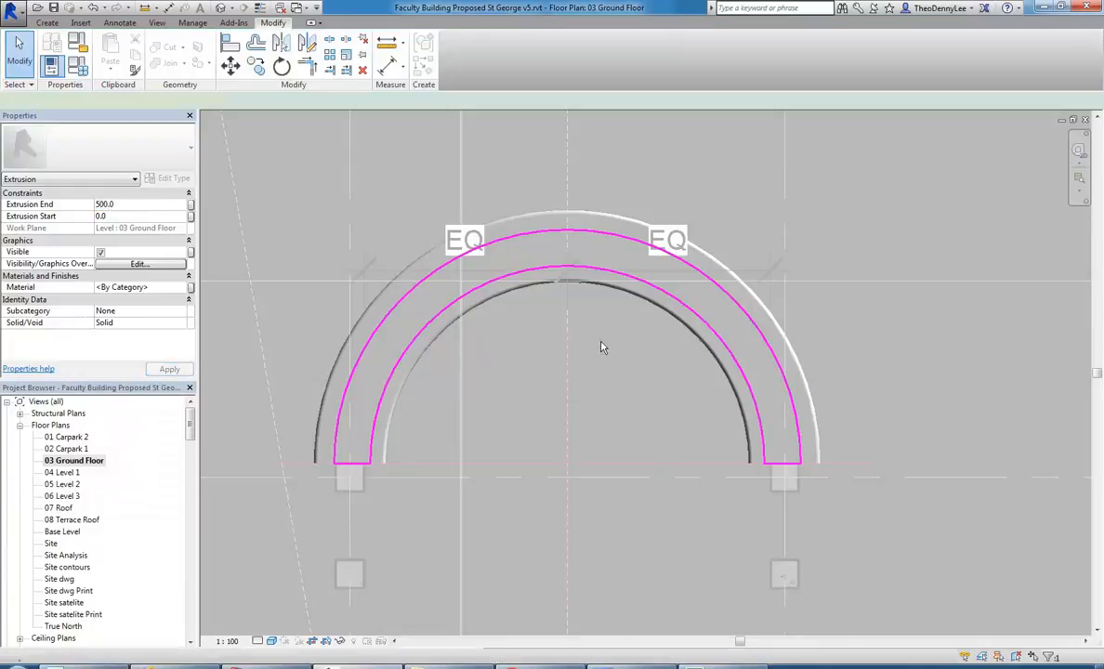
drag(190, 427, 190, 460)
double_click(58, 484)
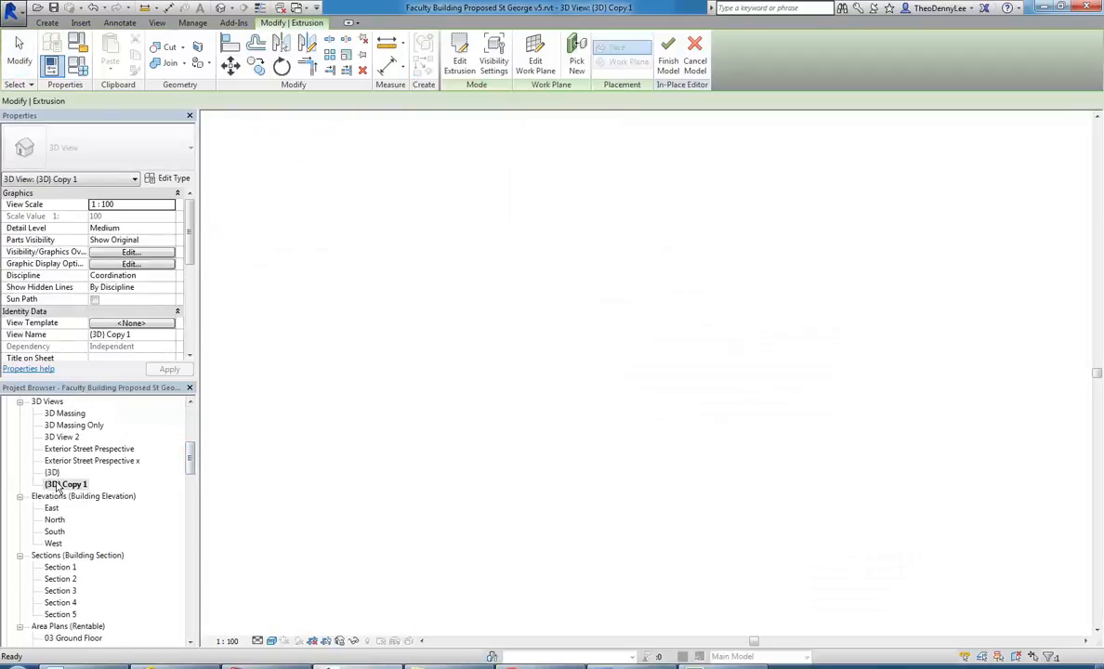
shift+middle_drag(530, 471, 637, 465)
scroll(399, 446, up, 5)
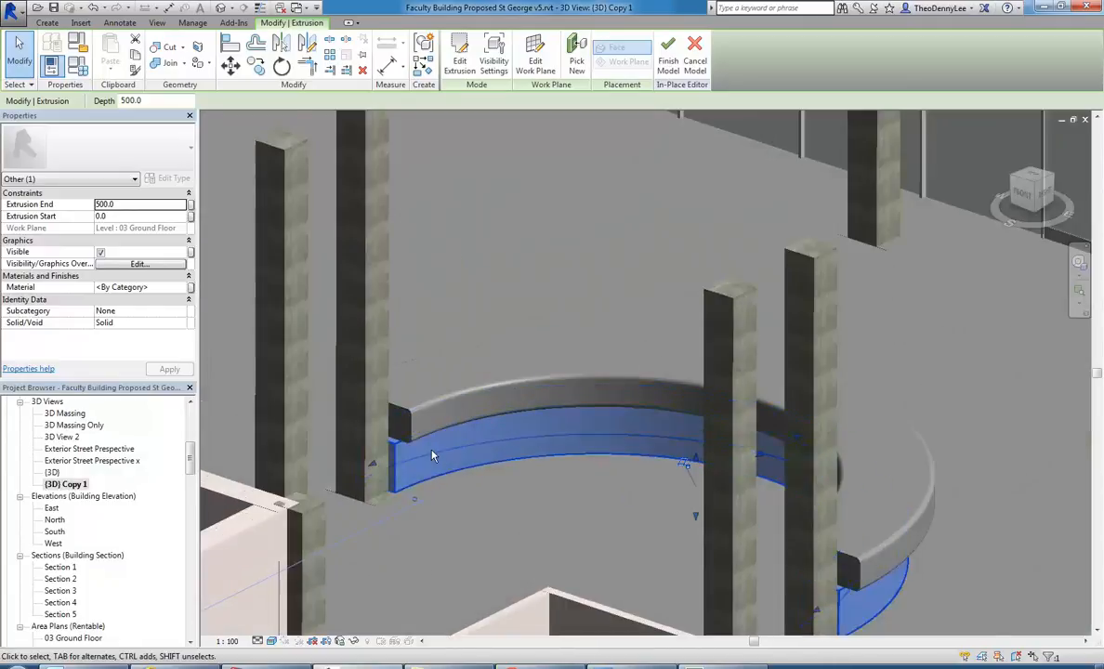
In the Section 5 view, stretch the top of the base extrusion up to the underside of the revolved counter top.
drag(193, 458, 189, 485)
double_click(61, 425)
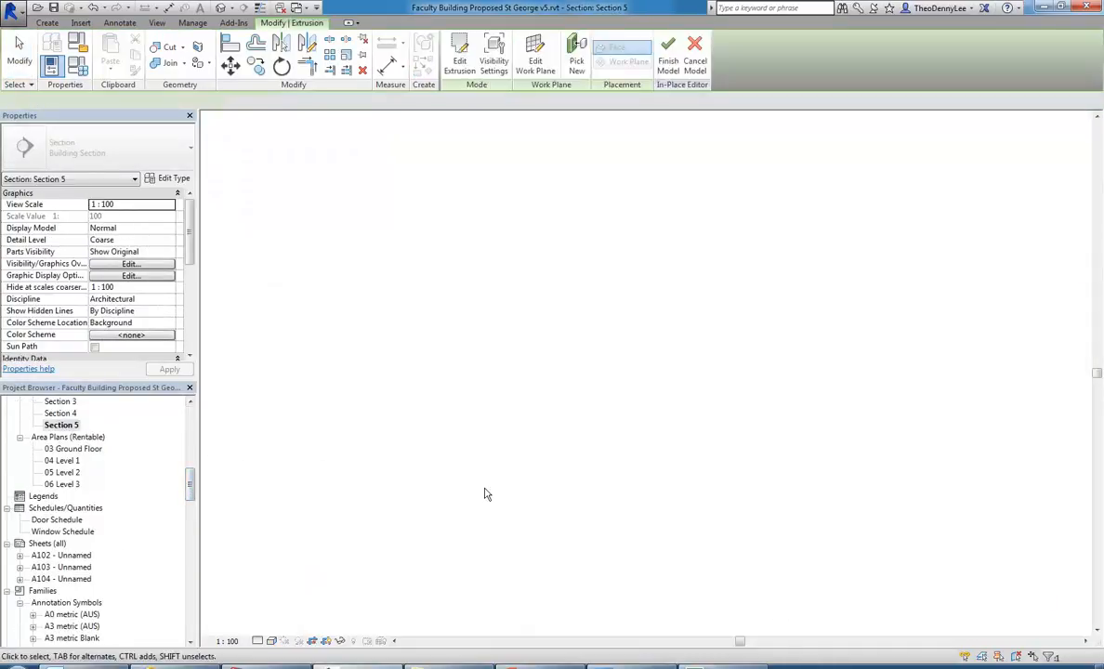
scroll(557, 474, up, 4)
scroll(641, 455, up, 2)
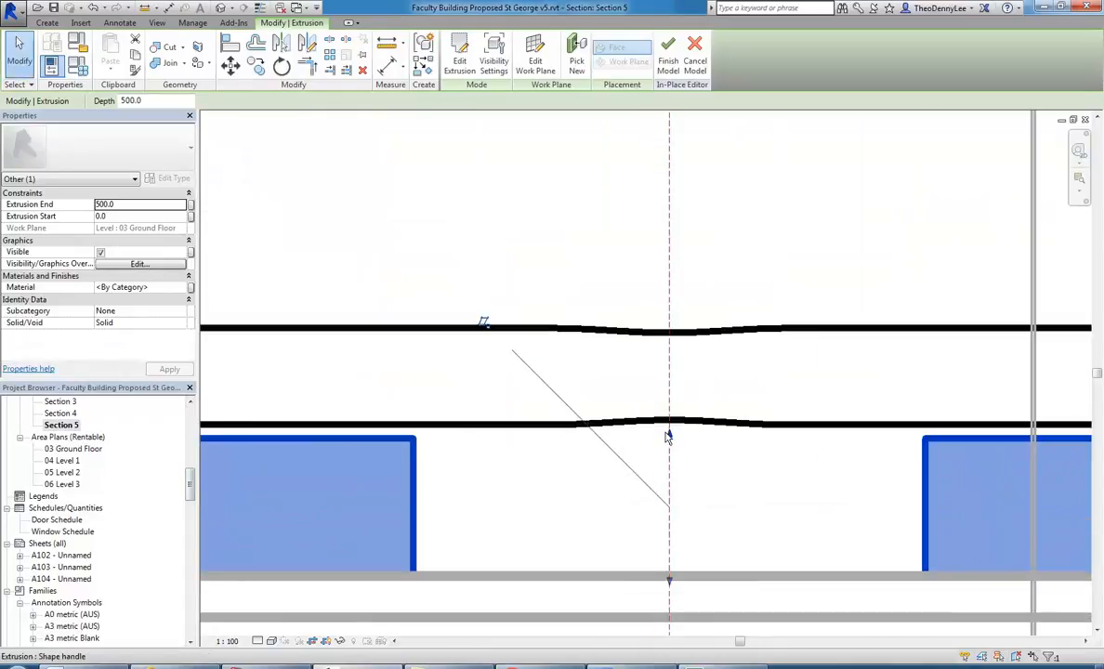
drag(669, 437, 670, 425)
scroll(643, 467, down, 4)
click(574, 372)
scroll(575, 376, up, 2)
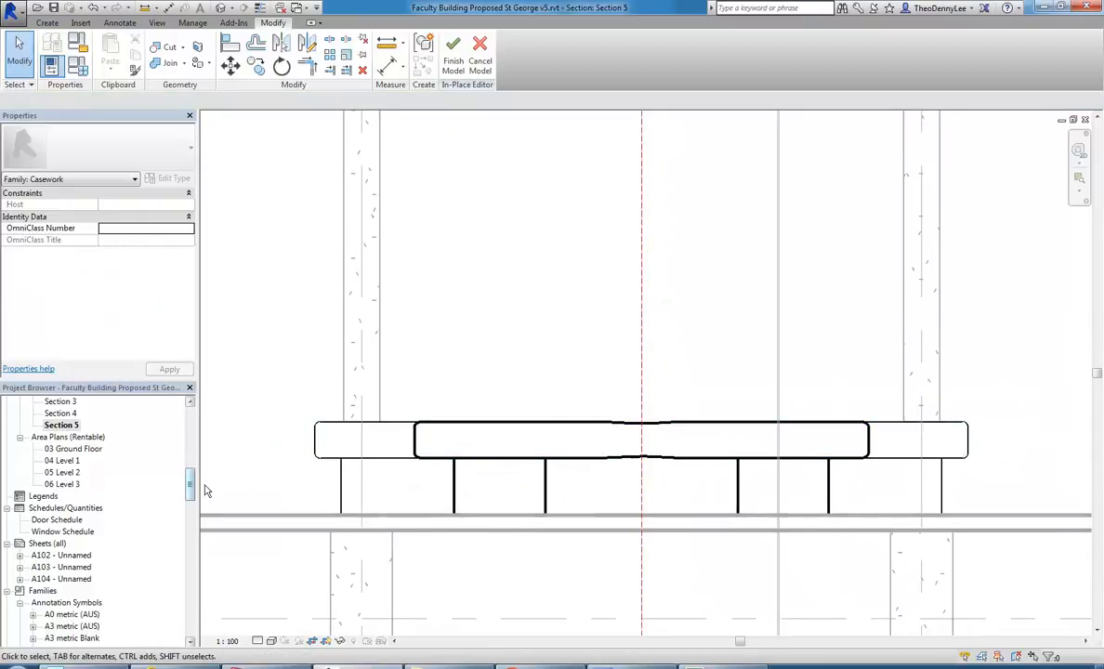
Return to the {3D} Copy 1 view and finish the in-place reception counter model.
scroll(514, 346, down, 2)
drag(191, 490, 190, 455)
double_click(65, 496)
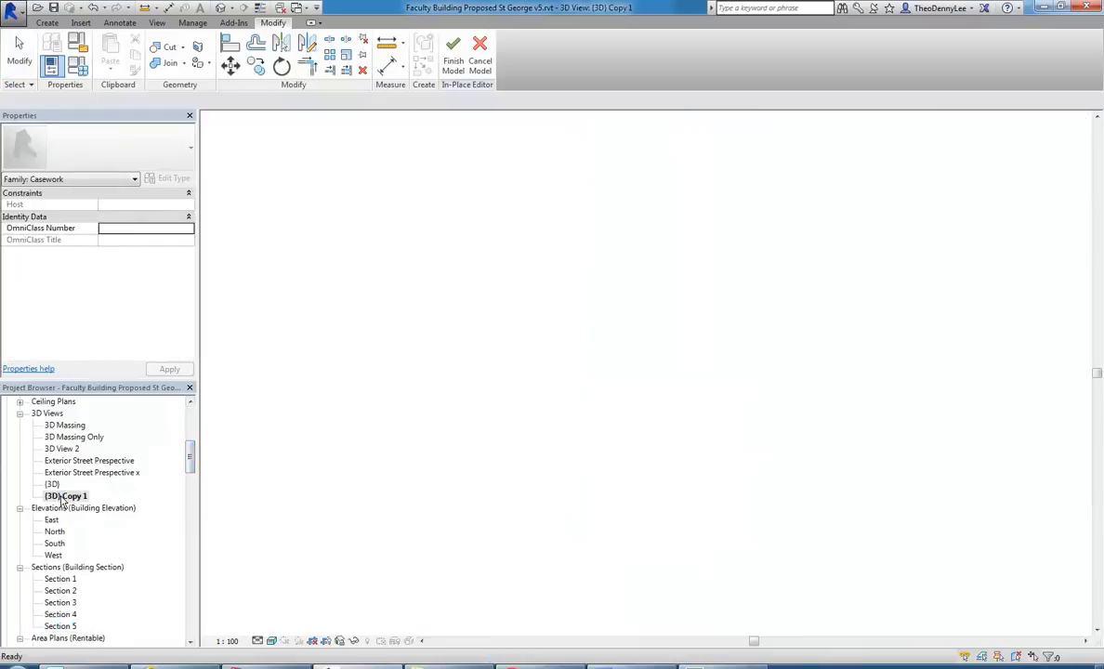
scroll(510, 340, down, 5)
shift+middle_drag(606, 387, 434, 400)
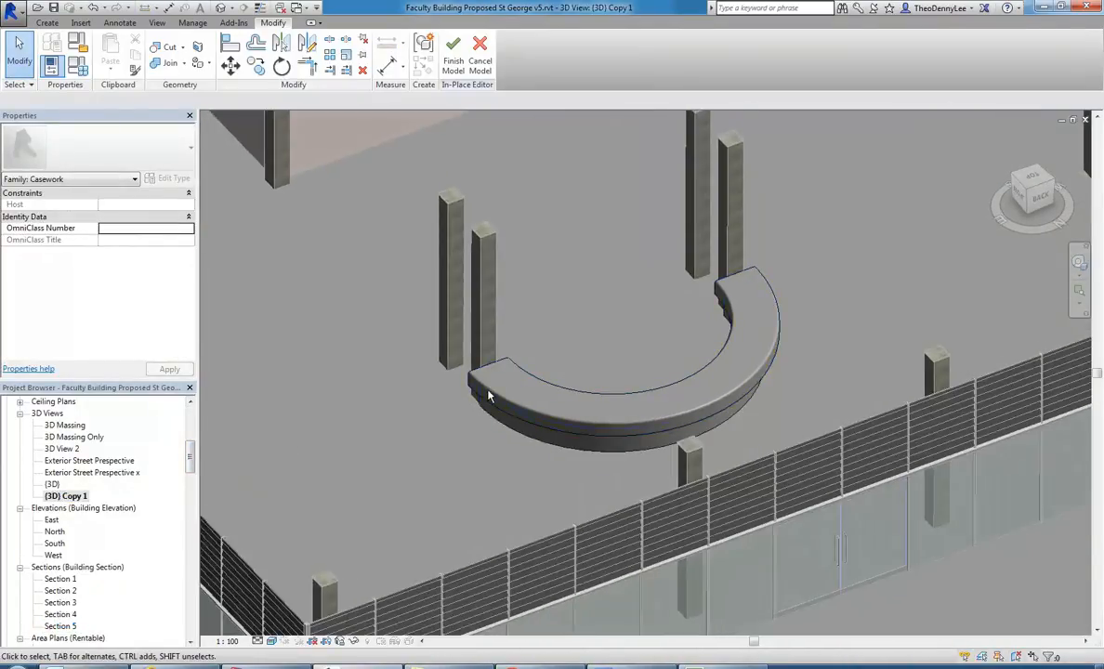
shift+middle_drag(508, 364, 627, 352)
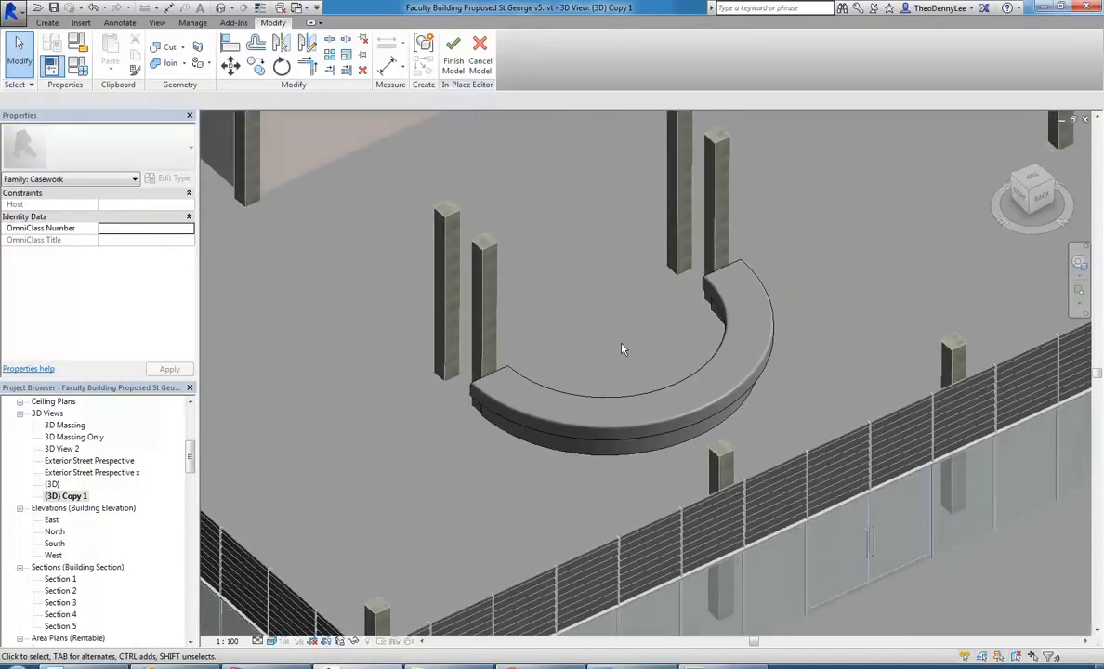
click(452, 61)
scroll(548, 322, down, 2)
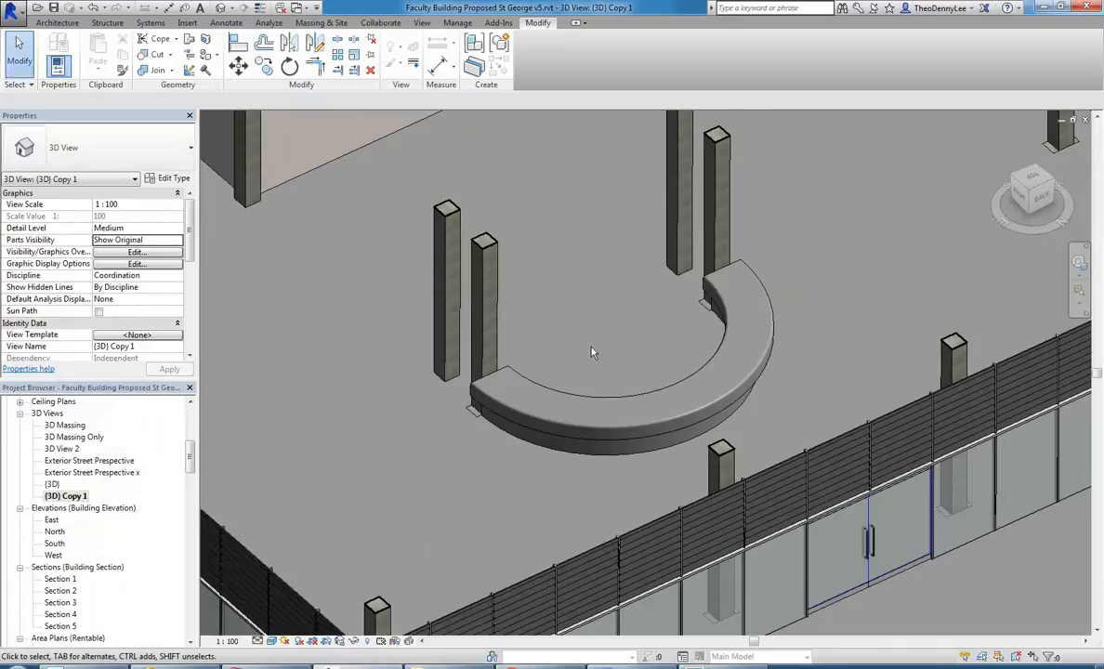
shift+middle_drag(610, 361, 603, 391)
scroll(603, 391, up, 2)
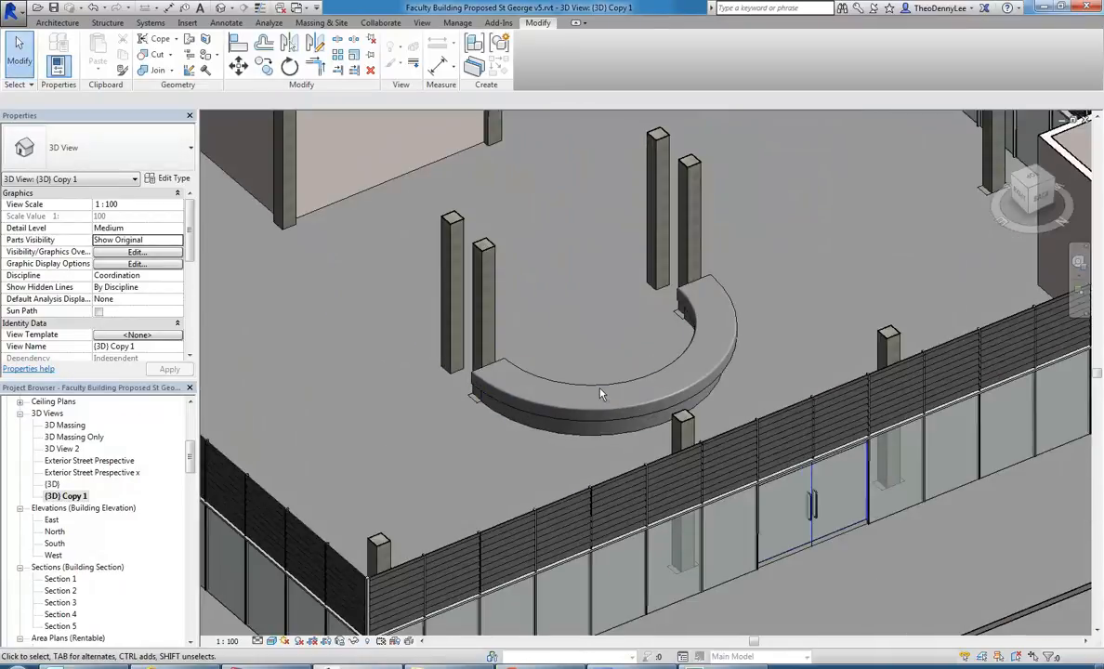
click(57, 23)
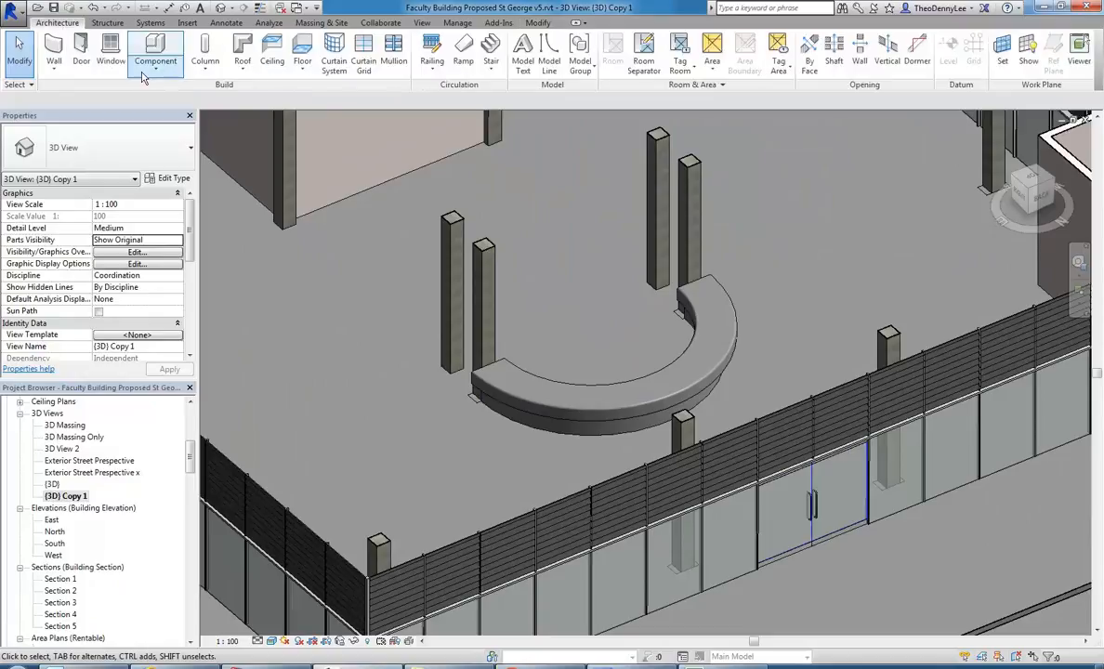
click(155, 63)
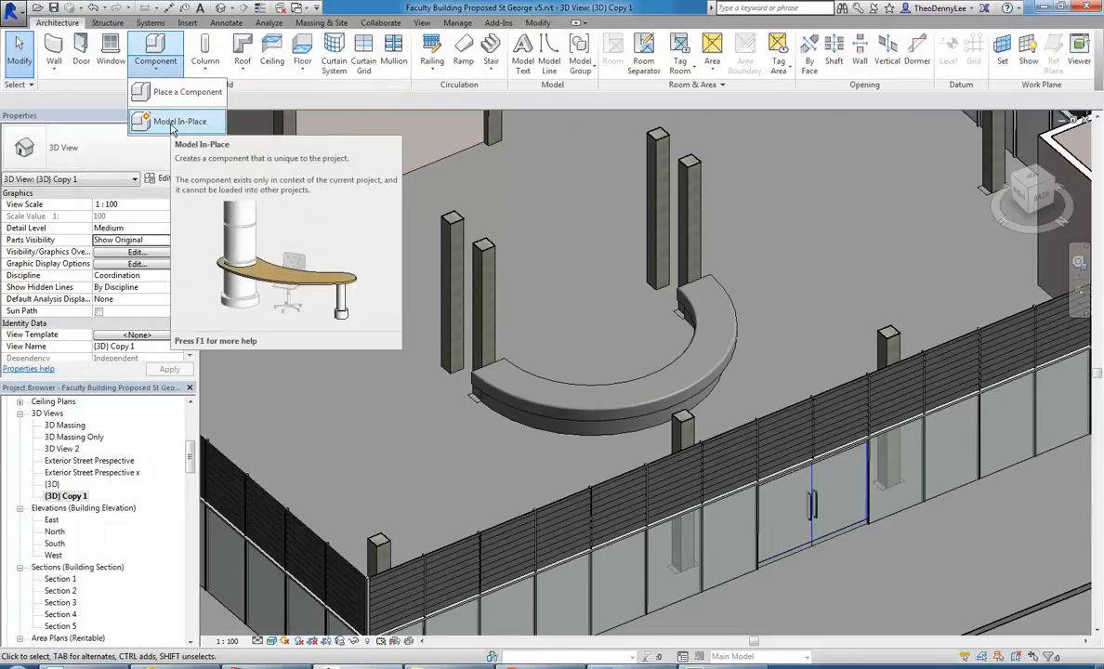
click(555, 281)
scroll(470, 379, up, 3)
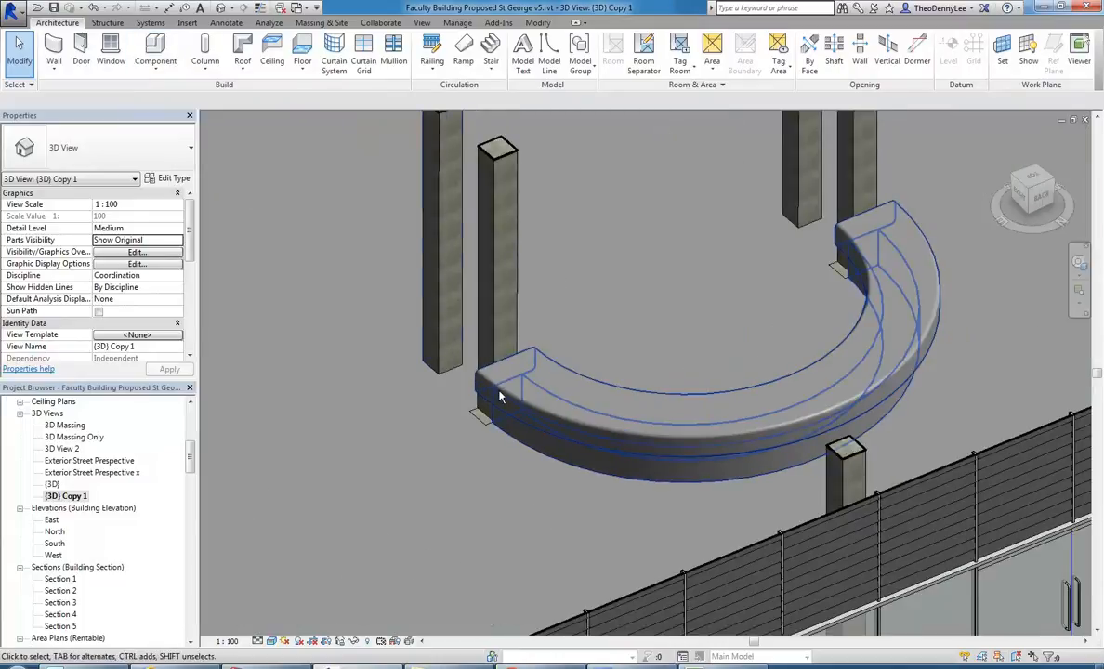
scroll(406, 297, down, 3)
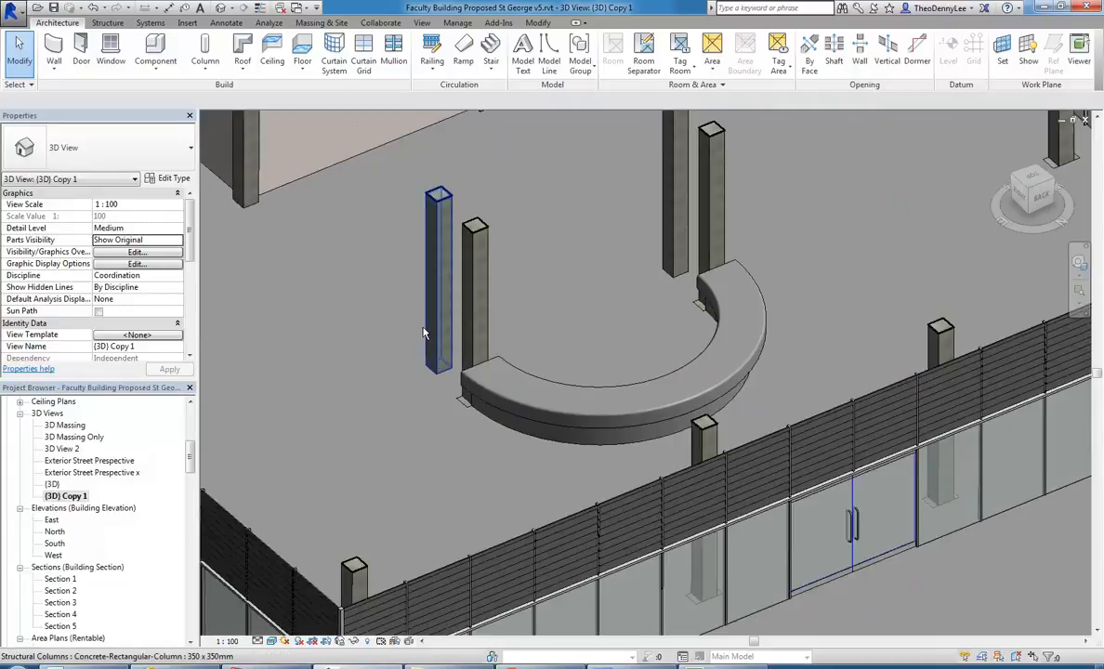
Open the half-ring reception counter for in-place editing and finish the model again without changes.
scroll(445, 349, up, 2)
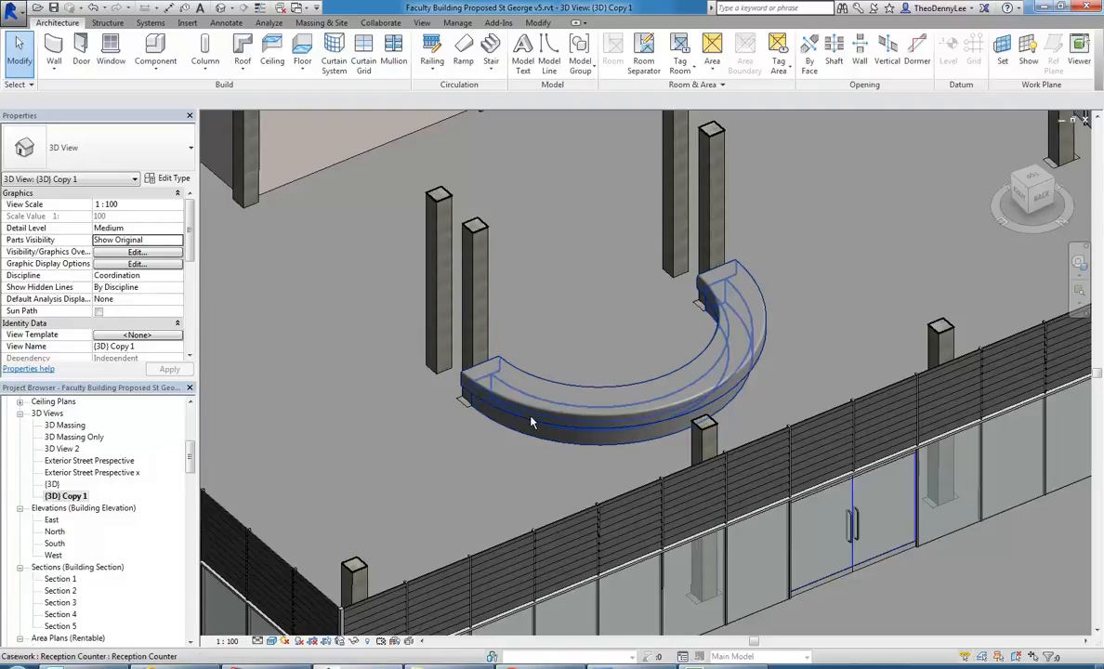
click(155, 60)
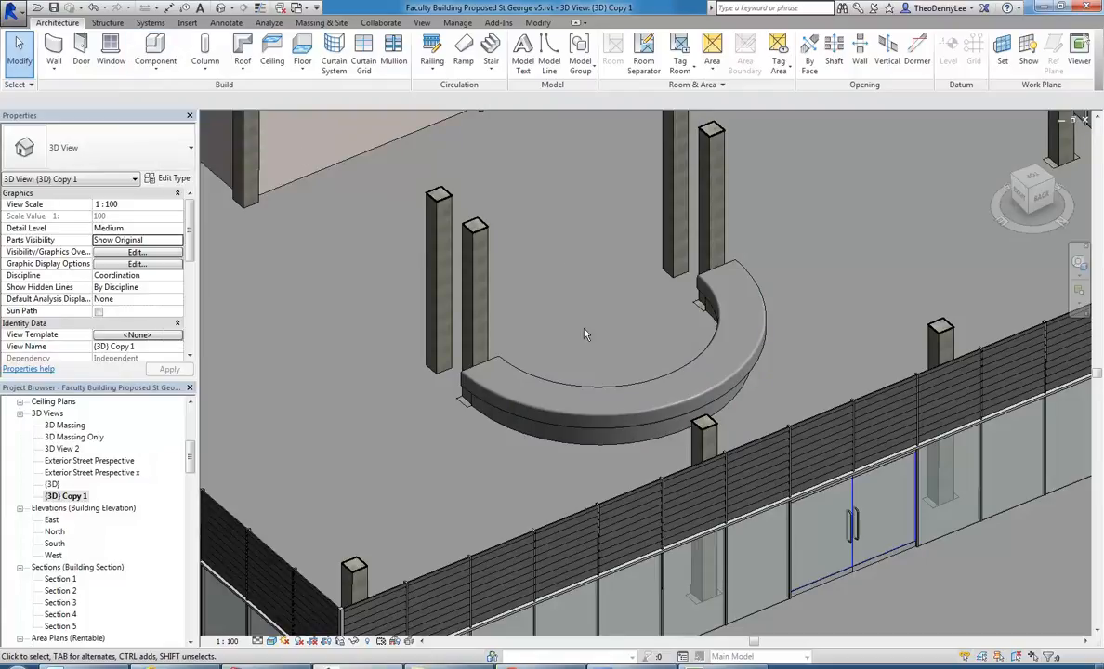
click(572, 394)
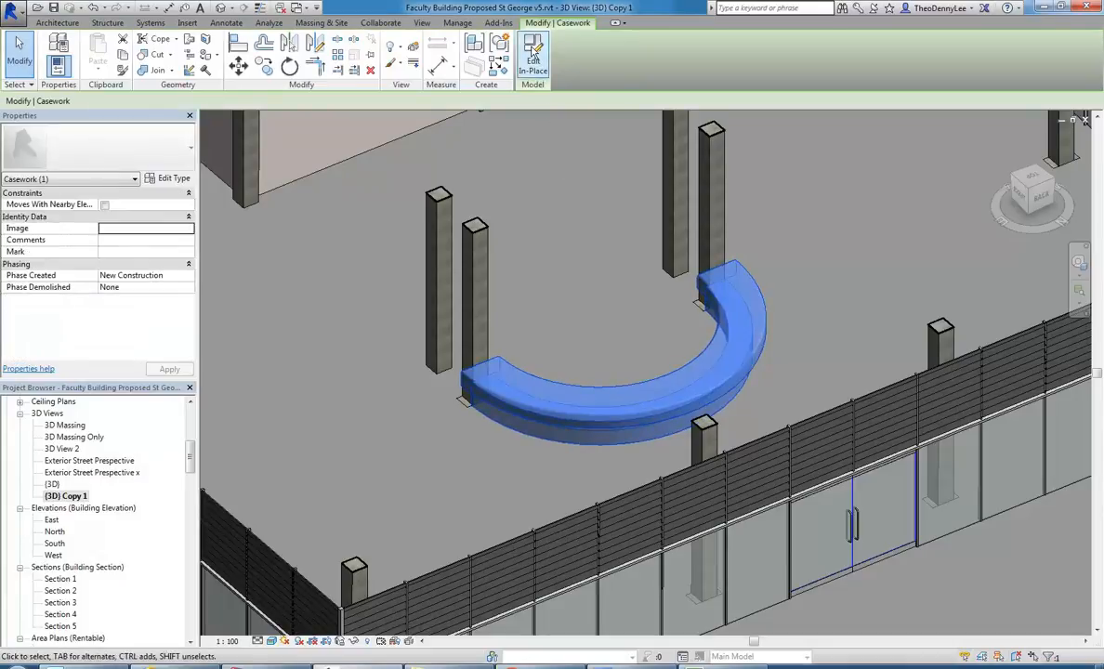
click(533, 56)
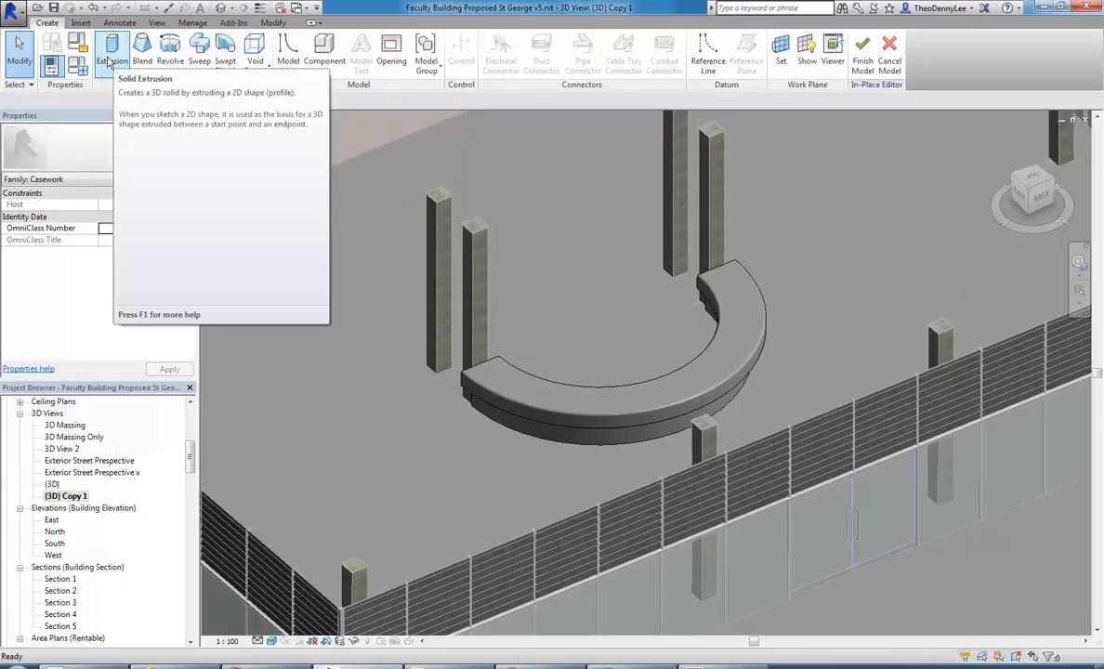
click(862, 54)
Start a new in-place model in the Casework category, keeping the proposed name, for the area beside the long interior wall.
middle_drag(413, 228, 590, 327)
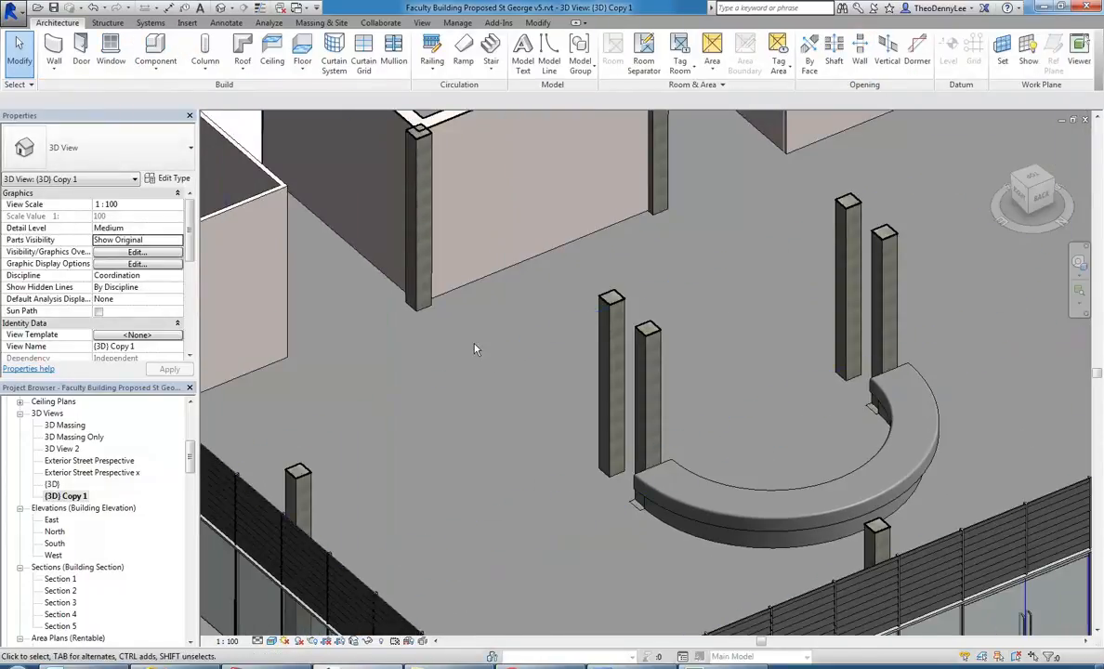
scroll(520, 371, down, 2)
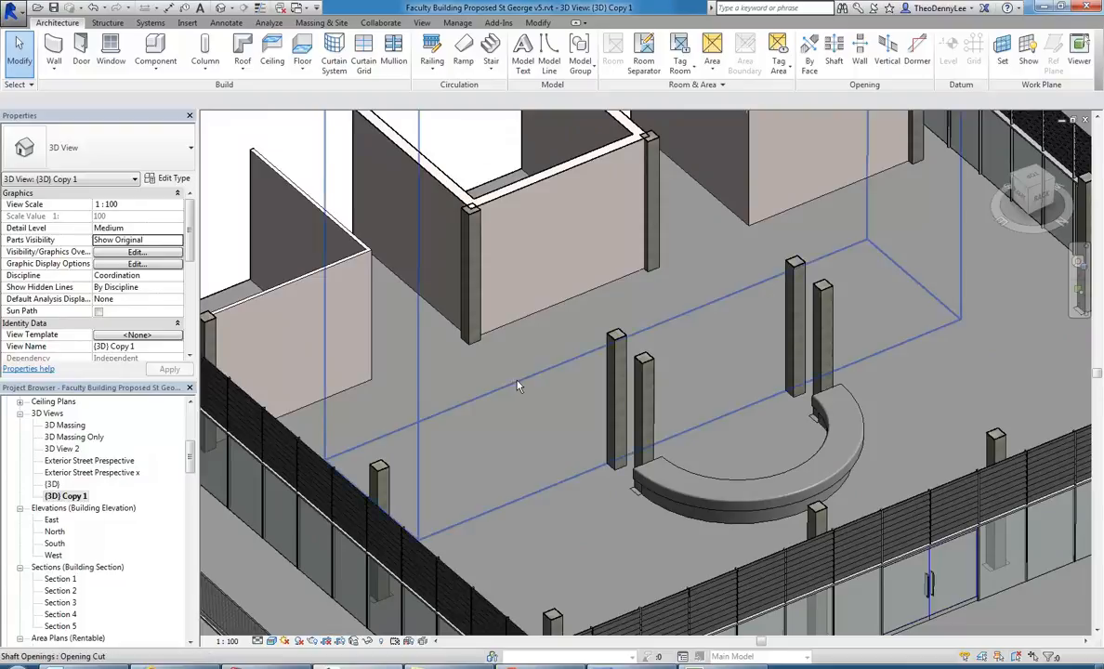
middle_drag(498, 379, 497, 394)
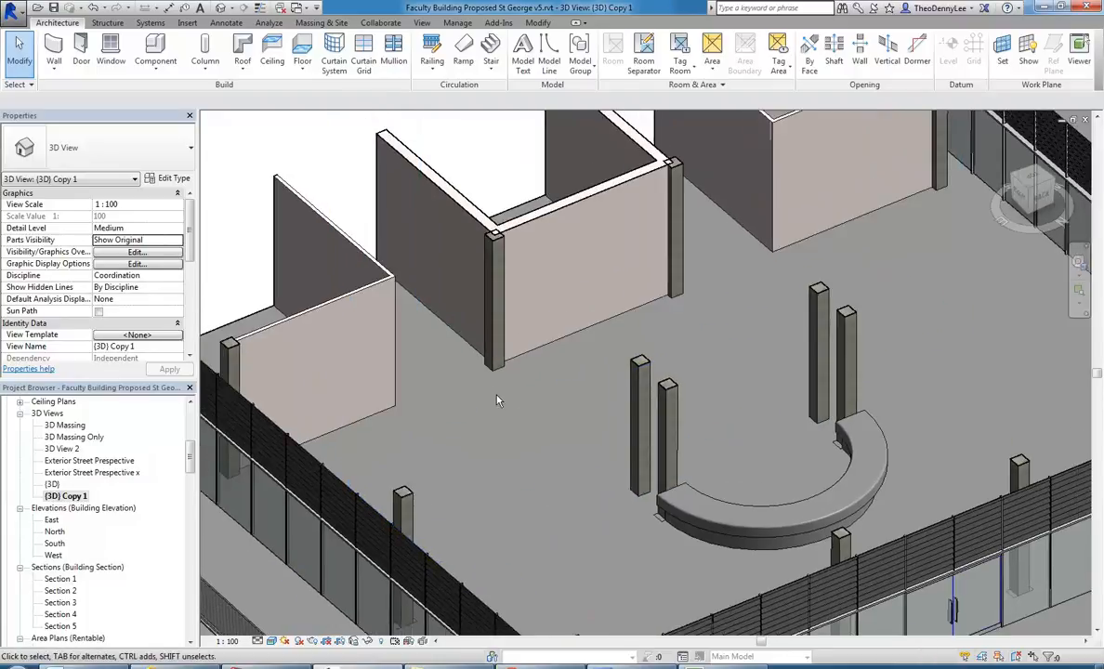
shift+middle_drag(579, 345, 630, 391)
scroll(720, 344, up, 3)
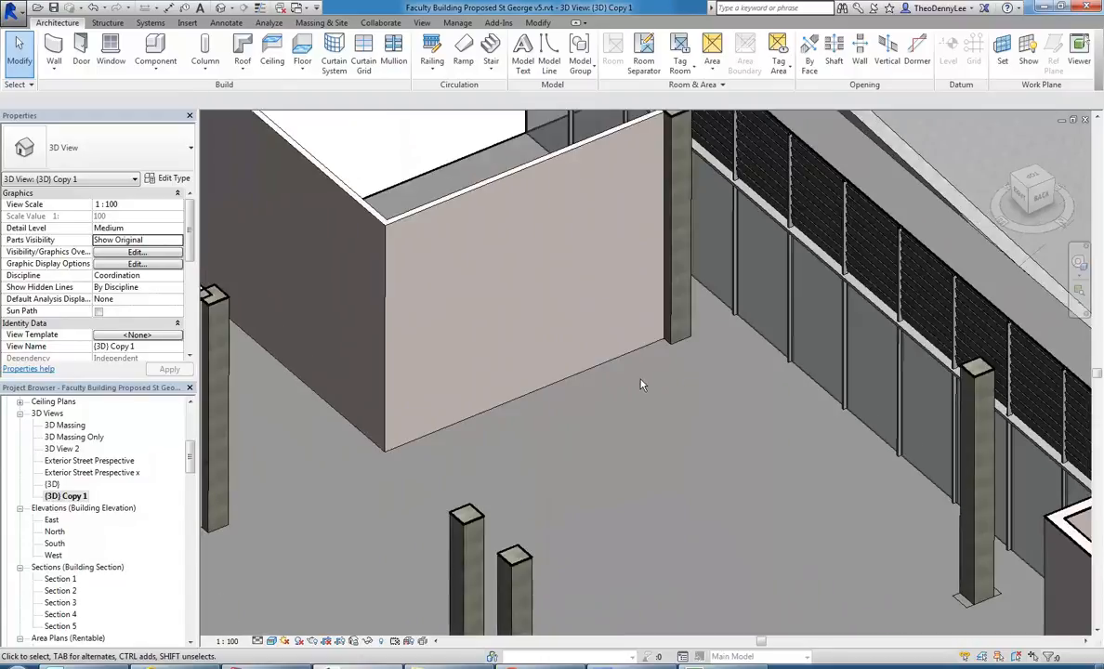
click(155, 71)
click(171, 122)
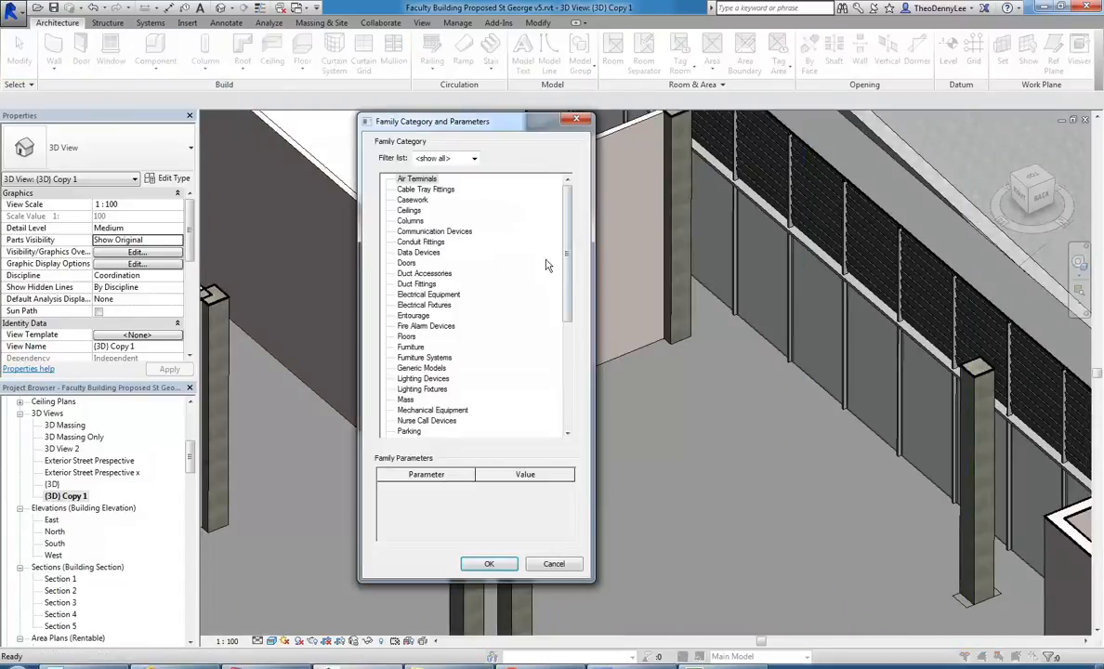
click(488, 565)
click(616, 314)
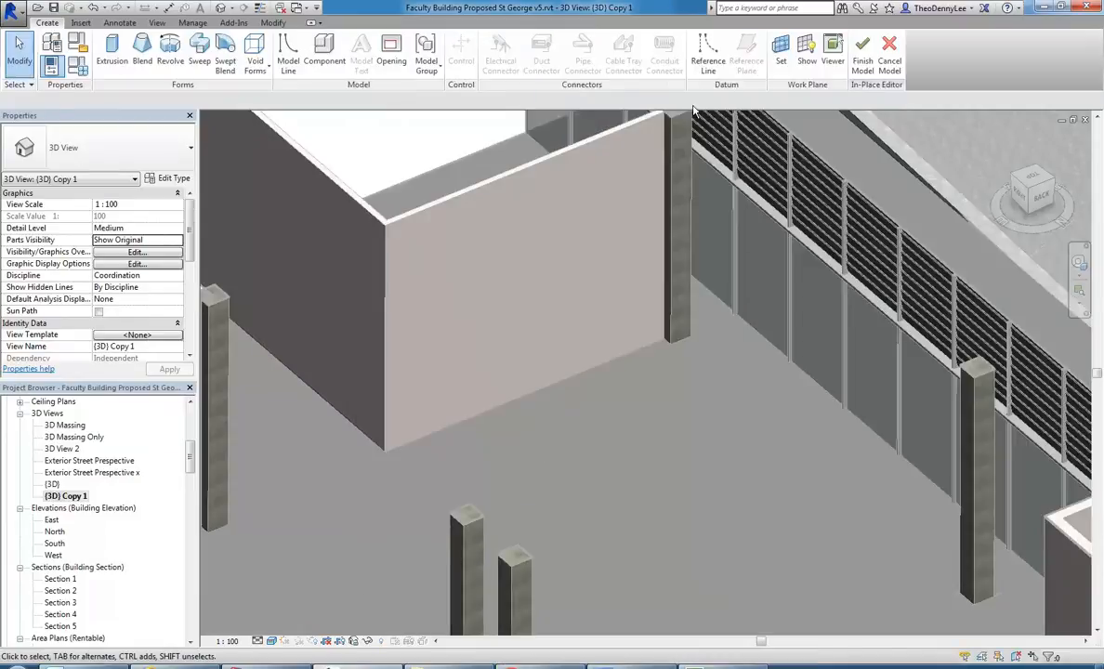
Set the work plane to Level : 03 Ground Floor.
click(778, 60)
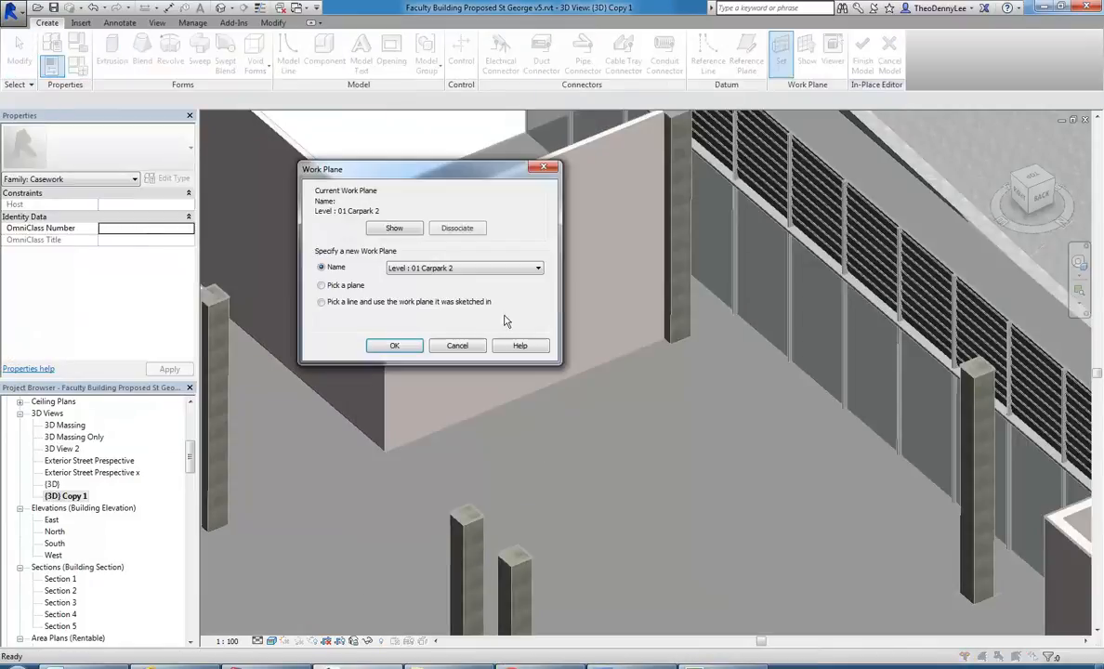
click(450, 272)
click(437, 413)
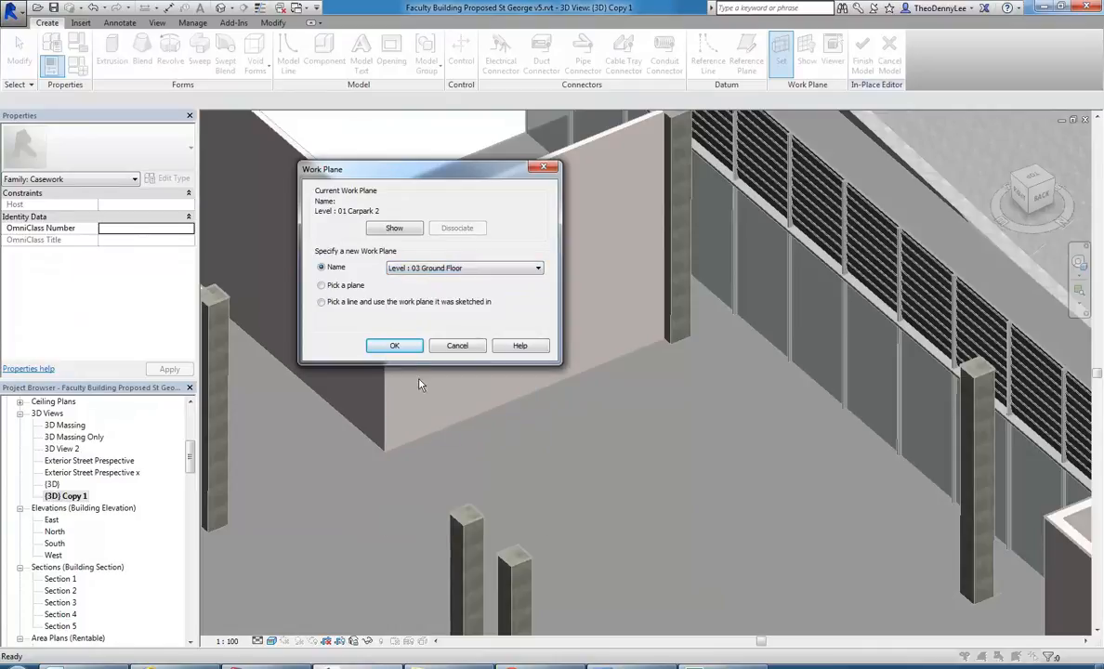
click(394, 345)
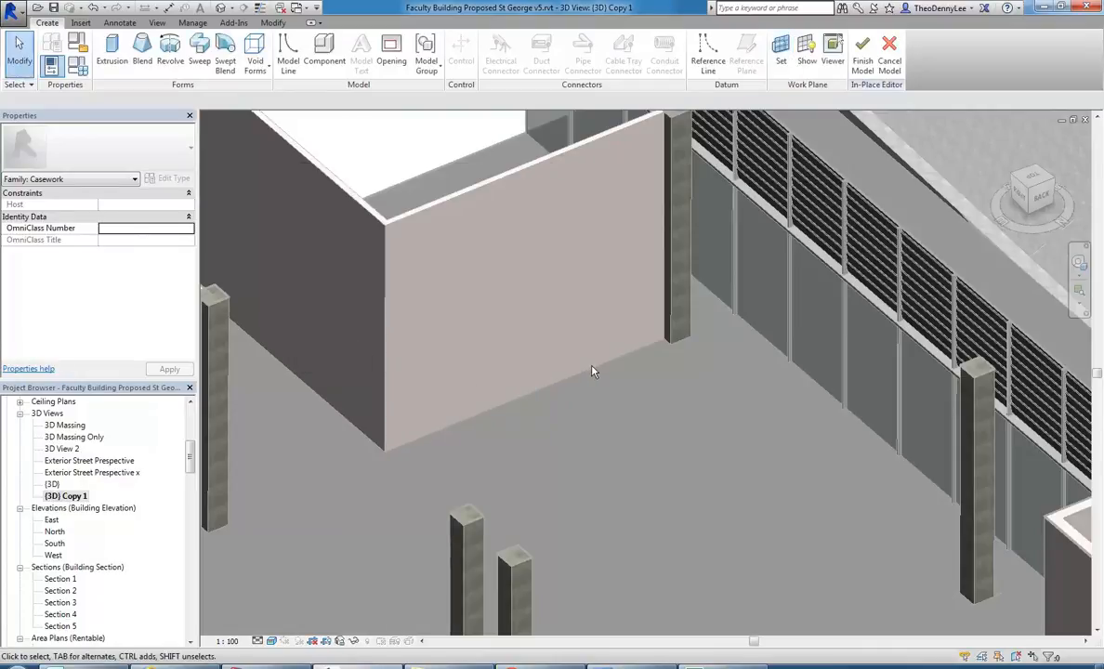
Start an Extrusion and sketch a thin rectangle about 3800 mm long and 100 mm wide in front of the wall.
click(112, 54)
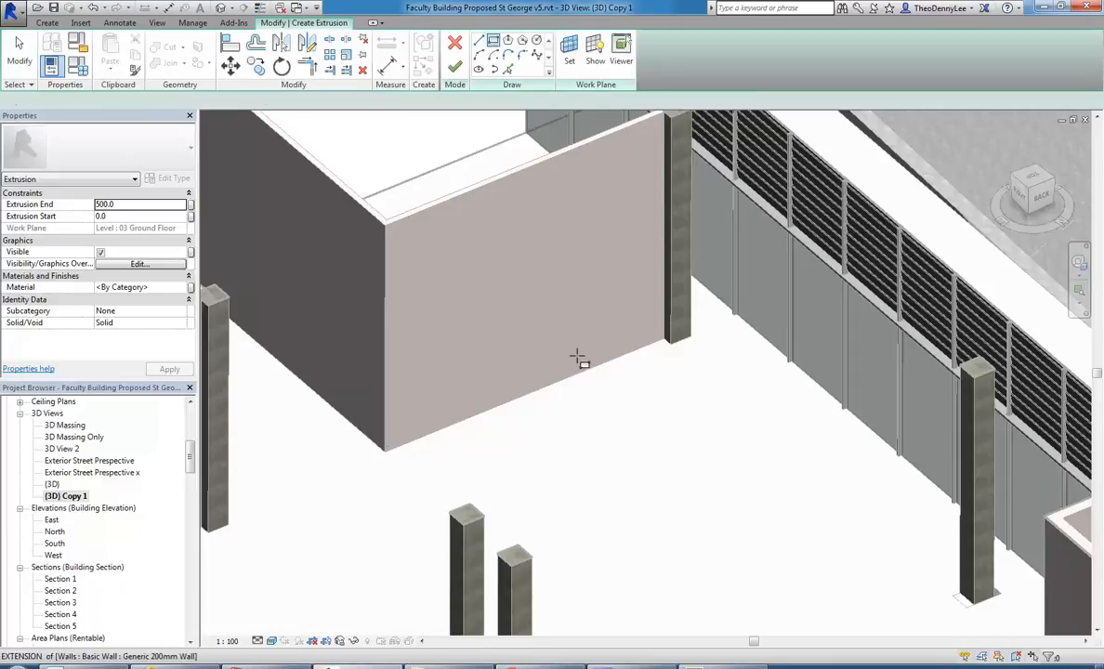
scroll(570, 324, up, 2)
click(732, 338)
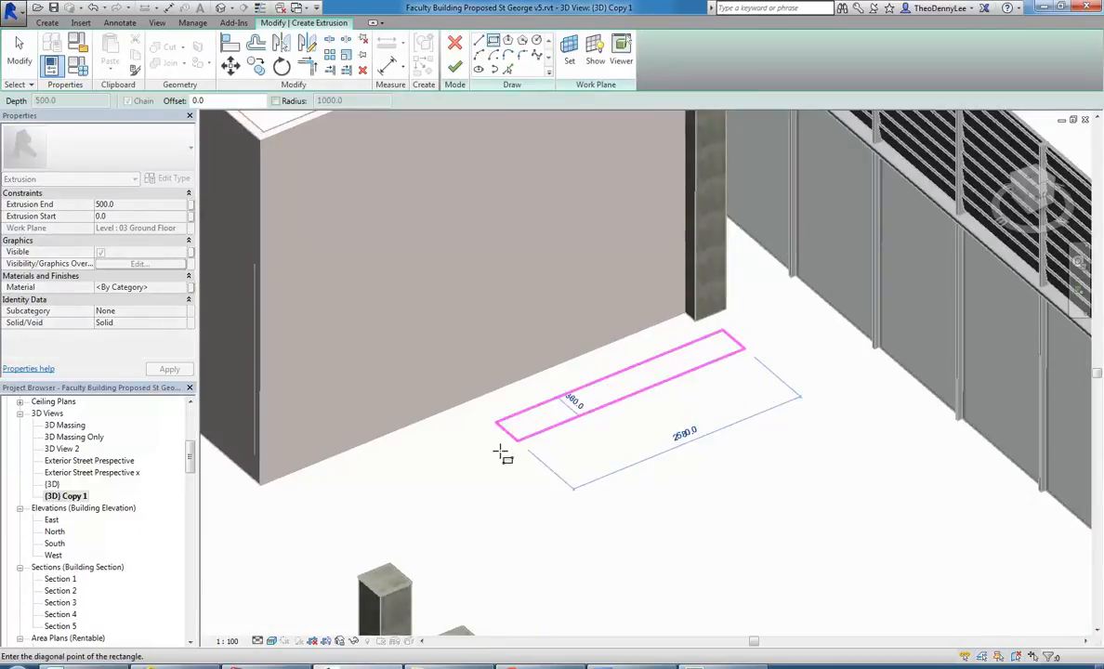
click(394, 470)
key(Escape)
key(Escape)
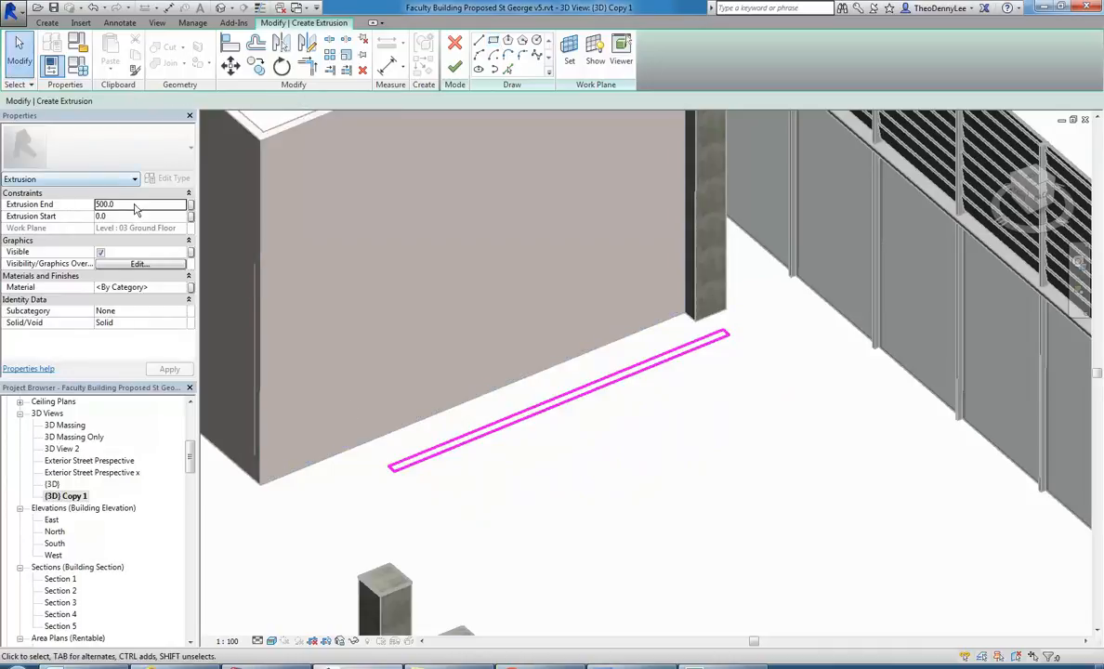
Set the Extrusion End to 50 mm and finish the extrusion sketch.
click(135, 206)
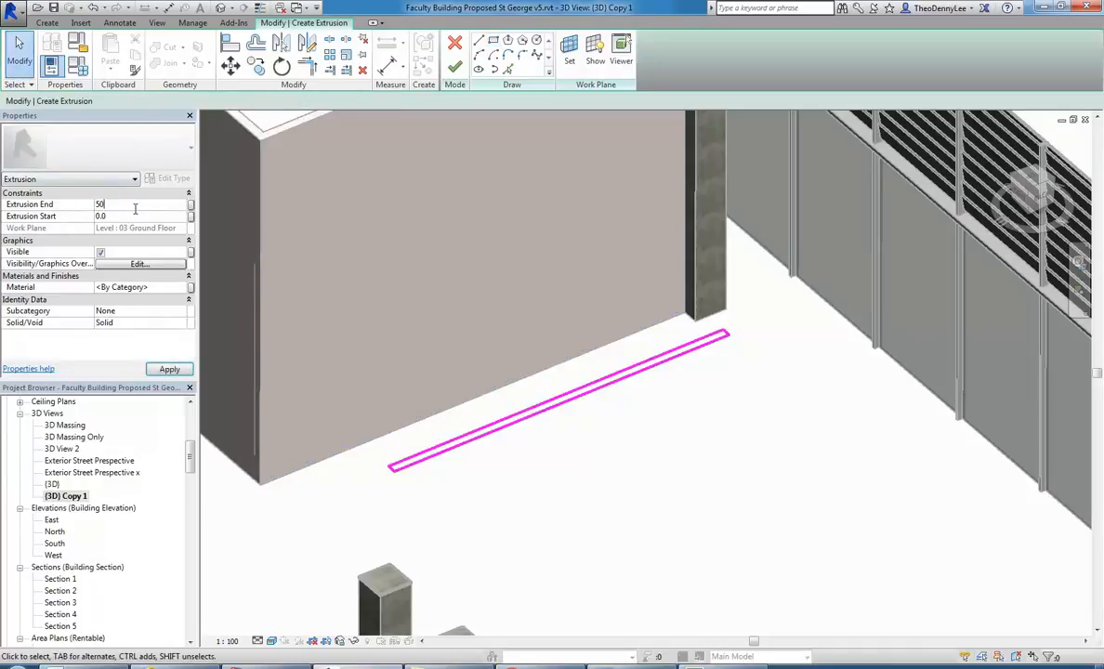
click(455, 67)
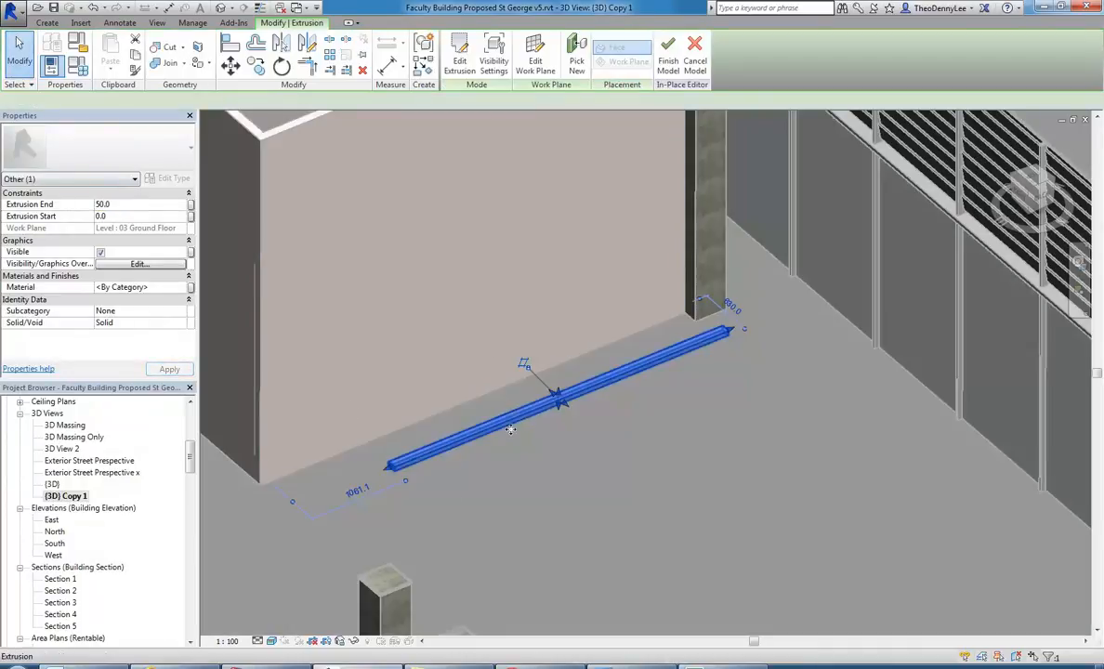
scroll(405, 500, up, 3)
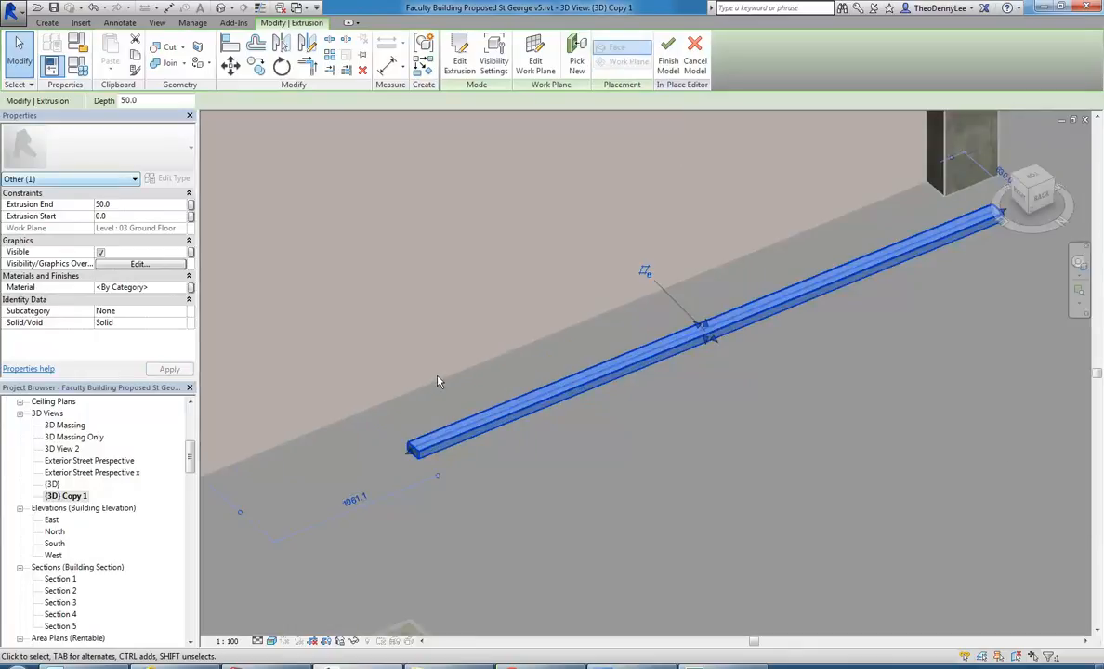
scroll(449, 379, down, 3)
Show the extruded bar in the Section 5 view with the bar selected.
drag(191, 462, 191, 488)
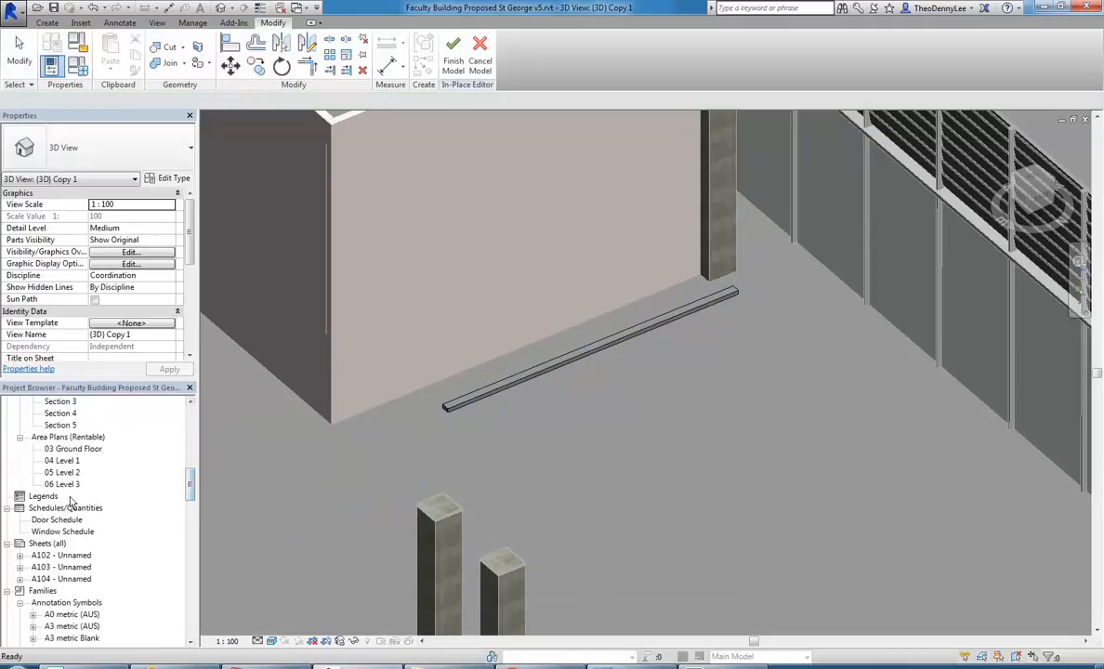
double_click(60, 424)
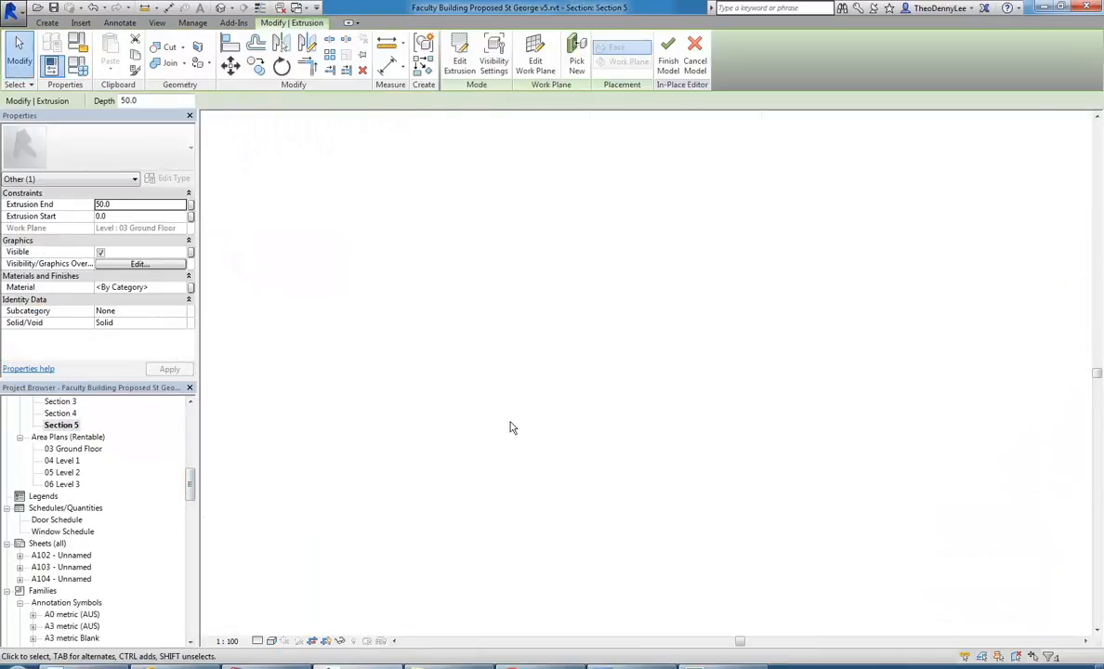
middle_drag(517, 414, 410, 422)
scroll(790, 411, up, 4)
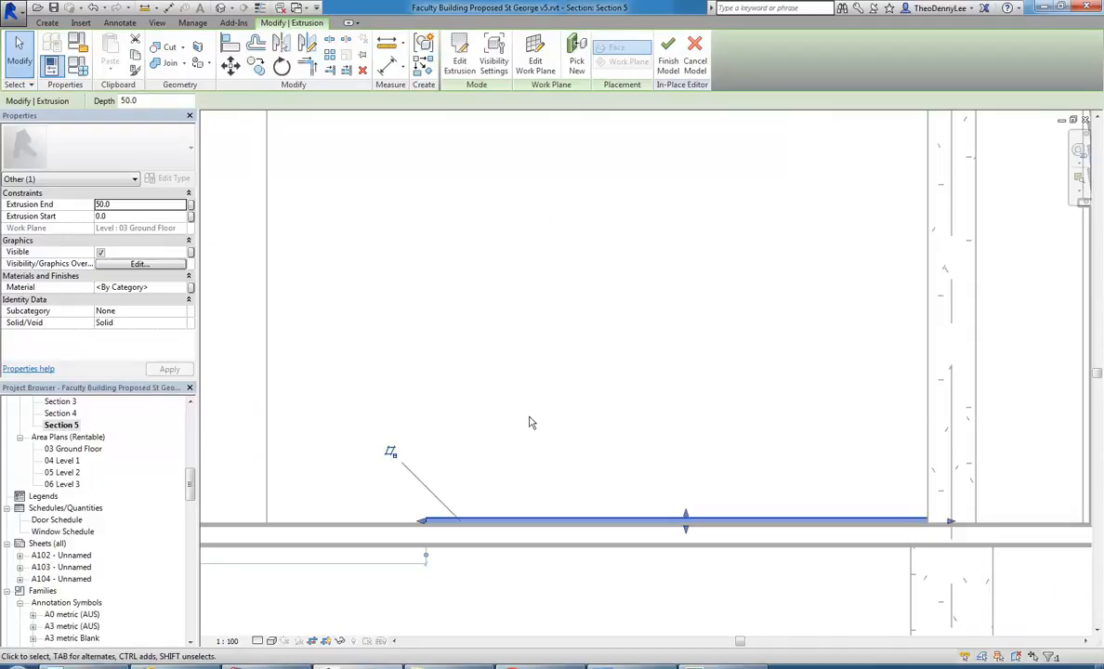
Try to make three copies of the bar upward at freely chosen spacings within the in-place model.
click(258, 67)
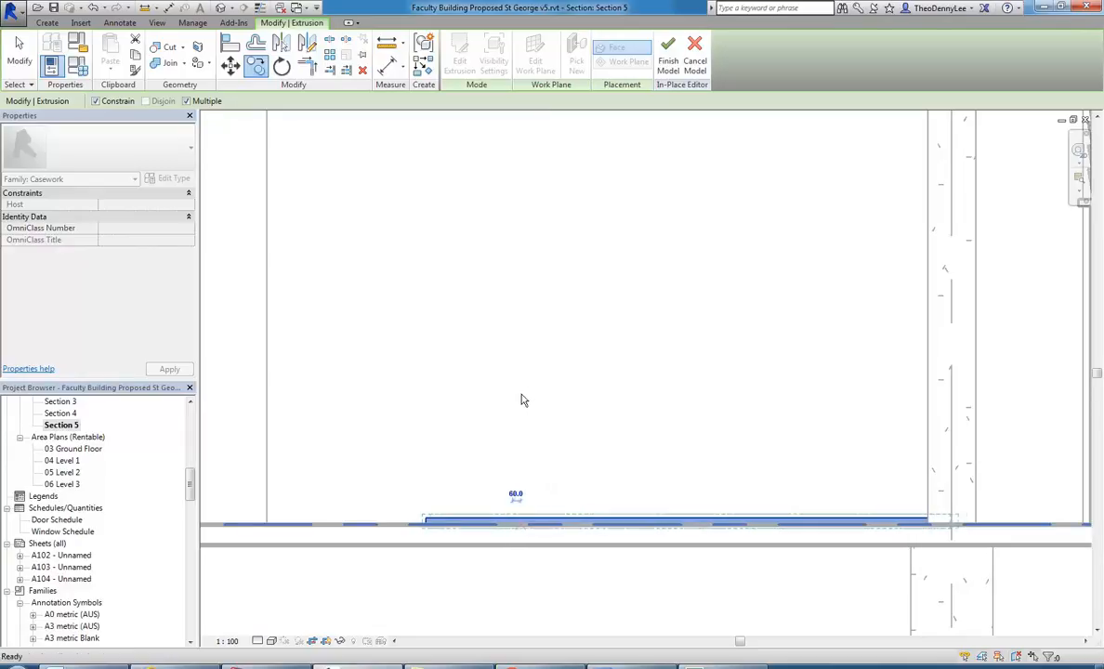
key(Escape)
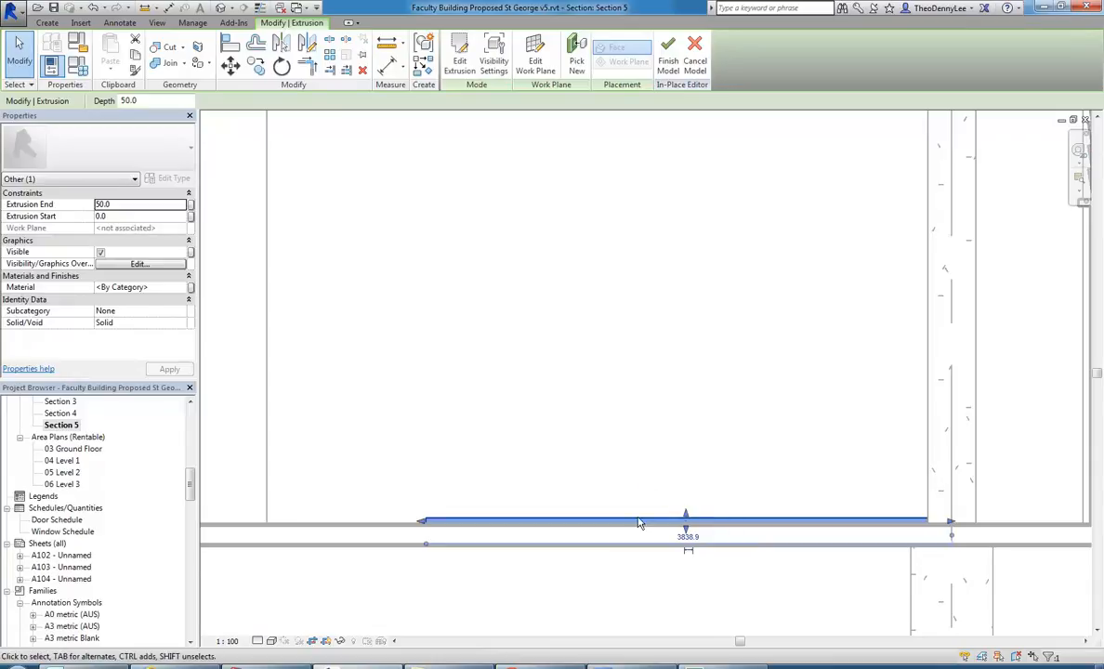
click(258, 71)
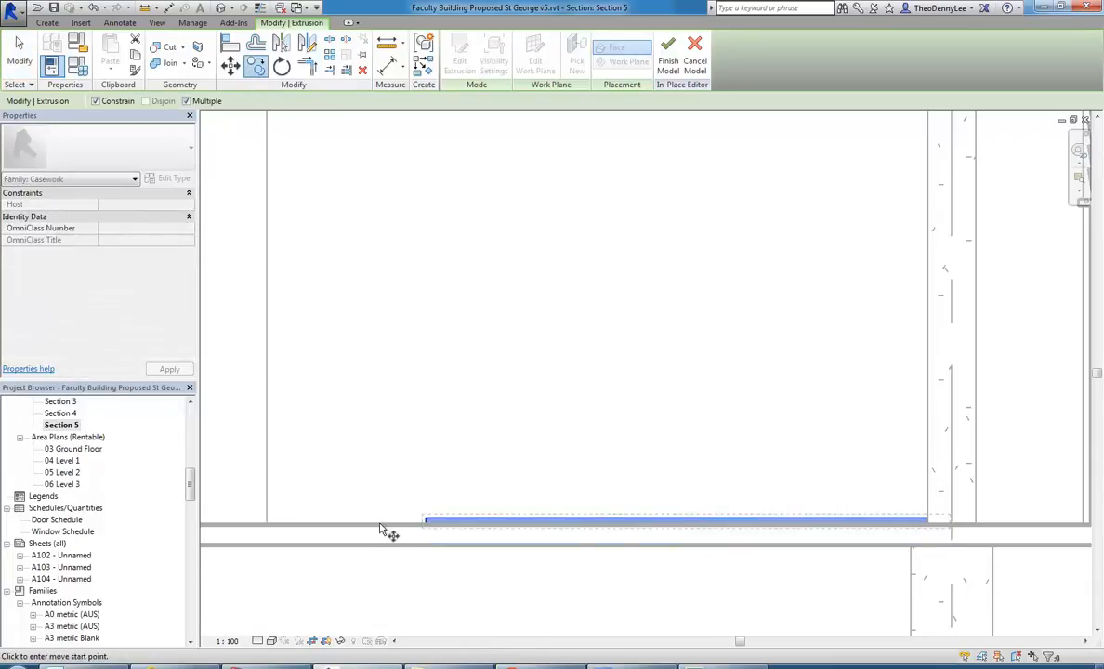
click(379, 522)
click(378, 482)
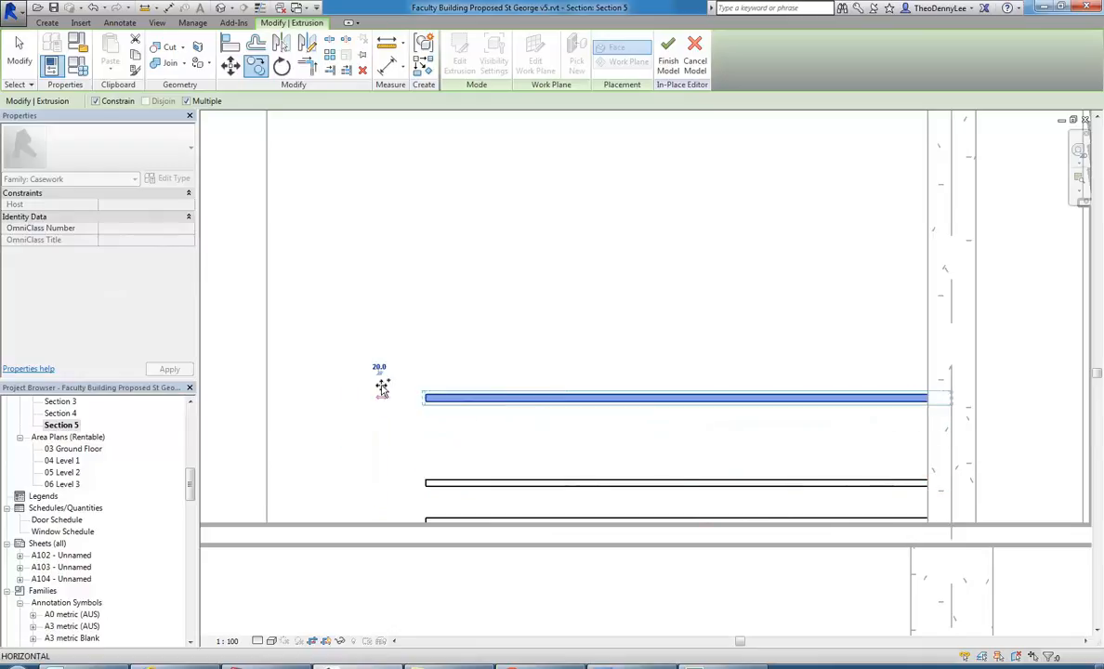
click(382, 400)
click(386, 321)
key(Escape)
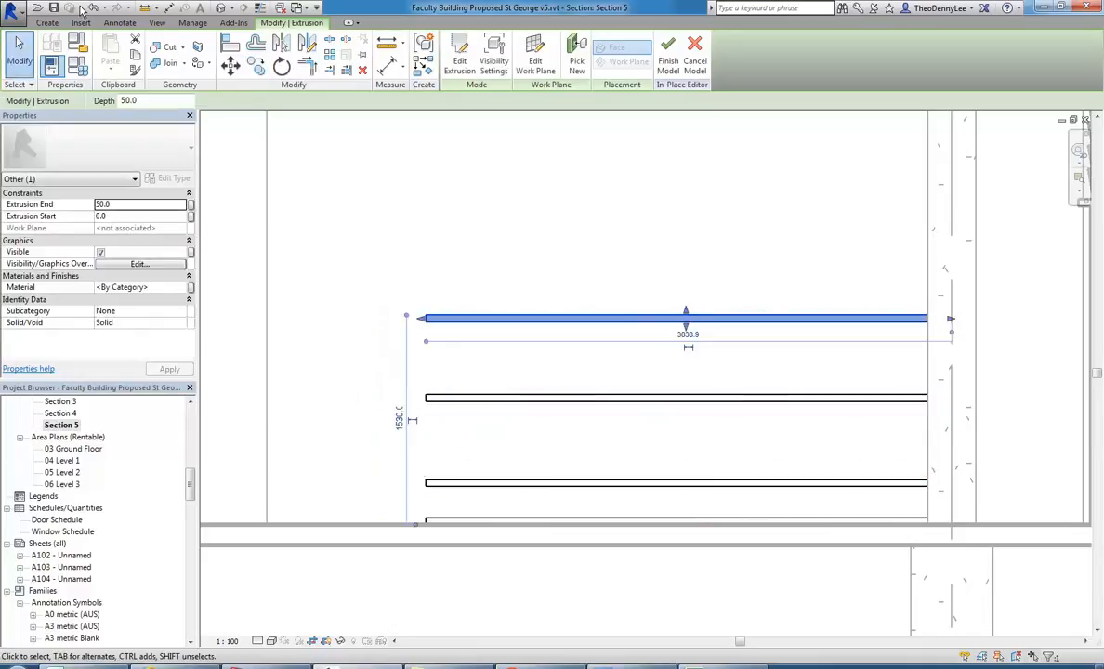
Undo the three copies of the bar.
click(94, 8)
click(94, 8)
click(93, 7)
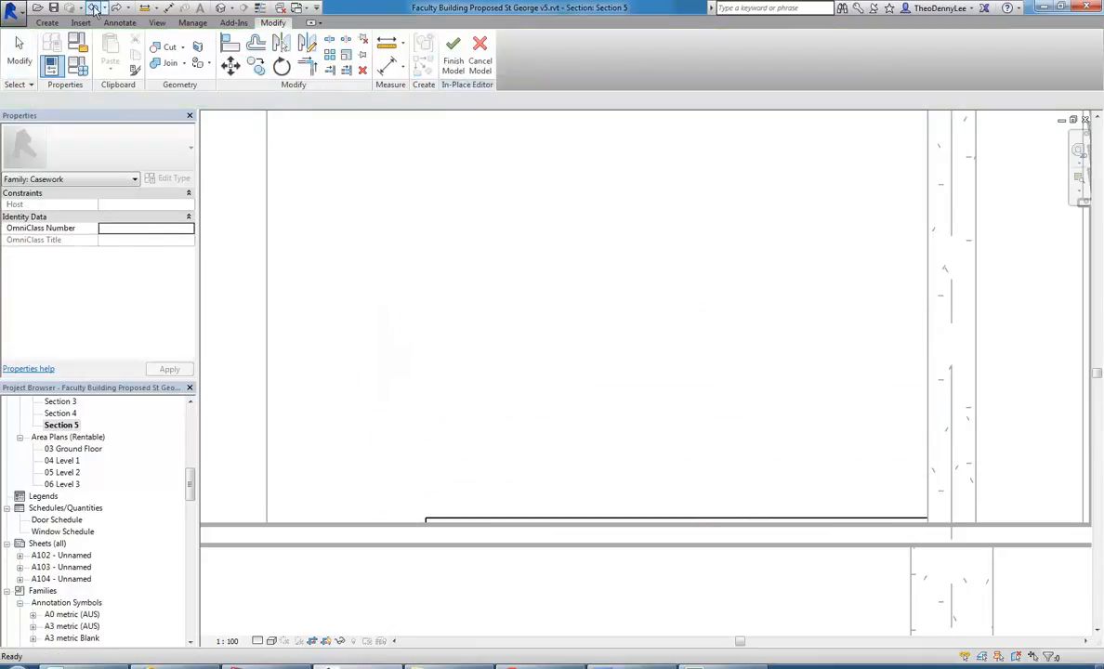
Finish the in-place casework model and copy the whole bar 100 mm upward.
click(453, 63)
click(523, 518)
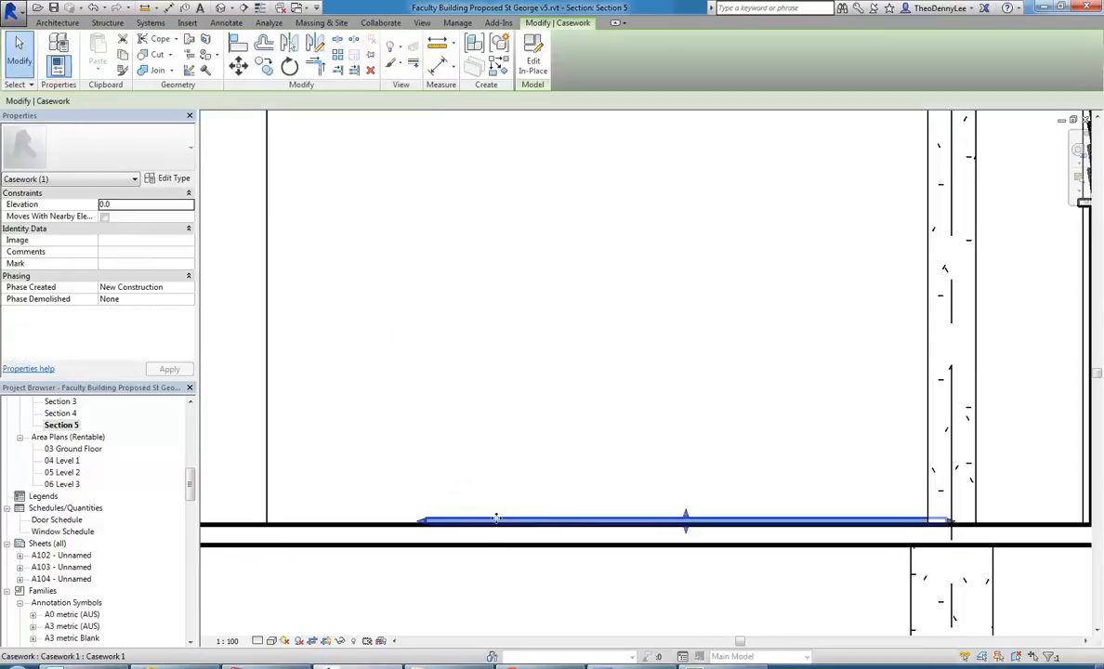
click(364, 525)
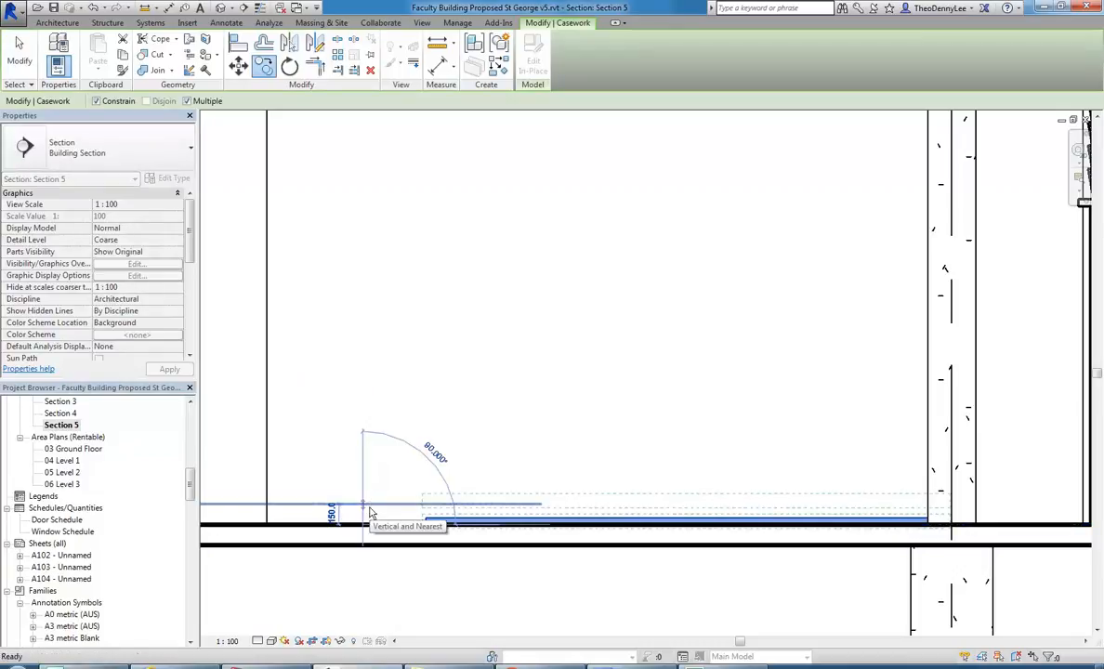
key(Escape)
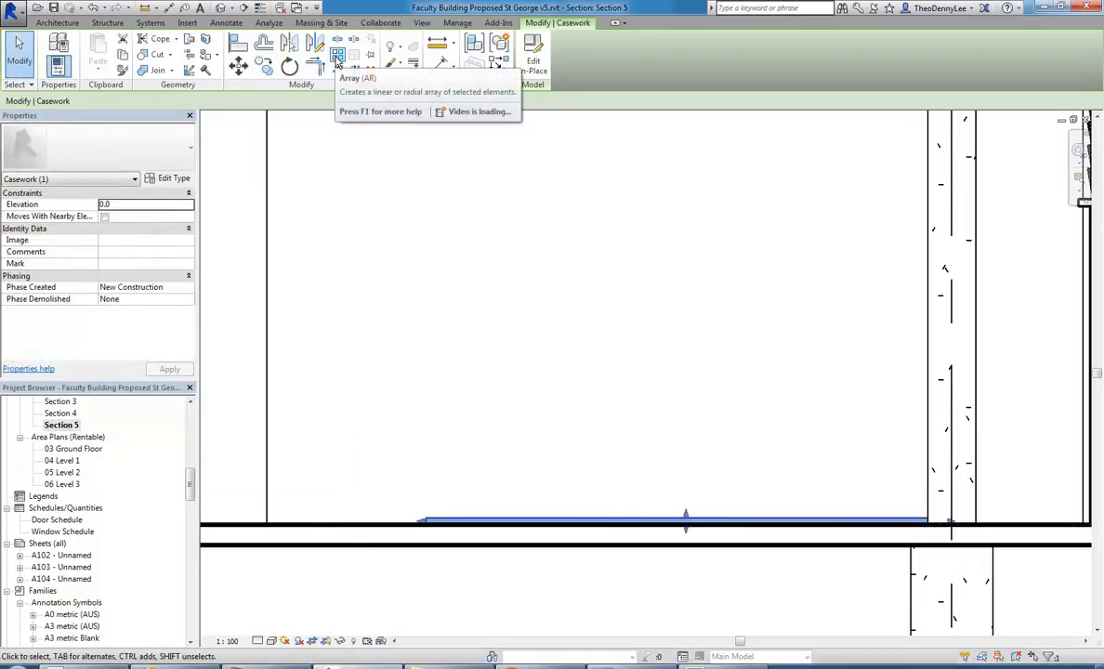
click(264, 66)
click(356, 525)
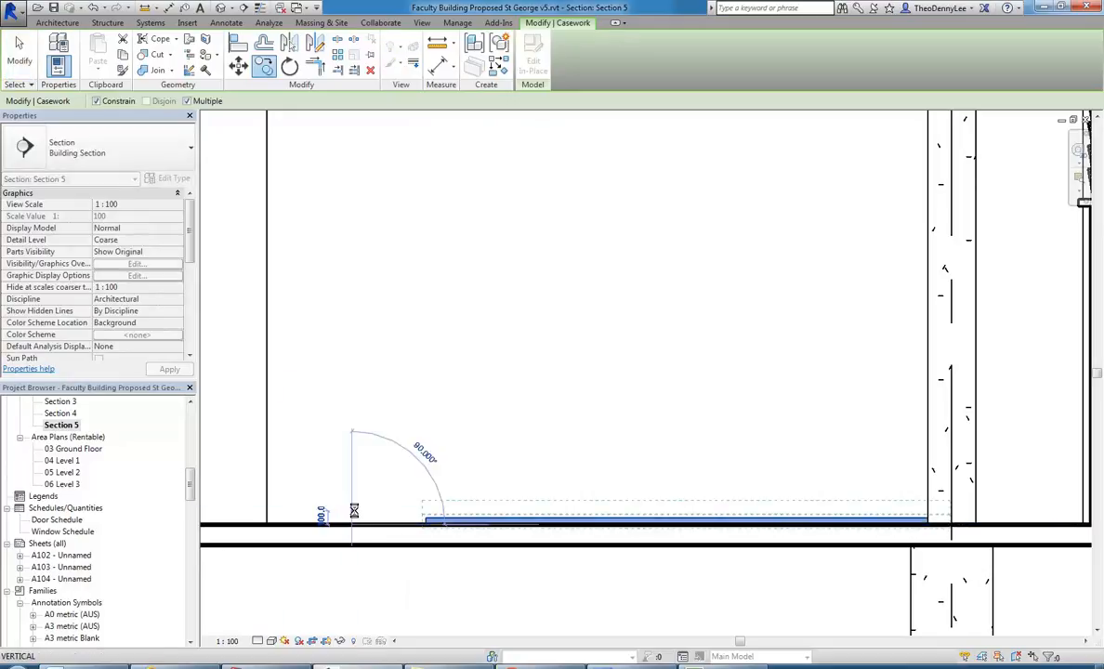
click(427, 502)
key(Escape)
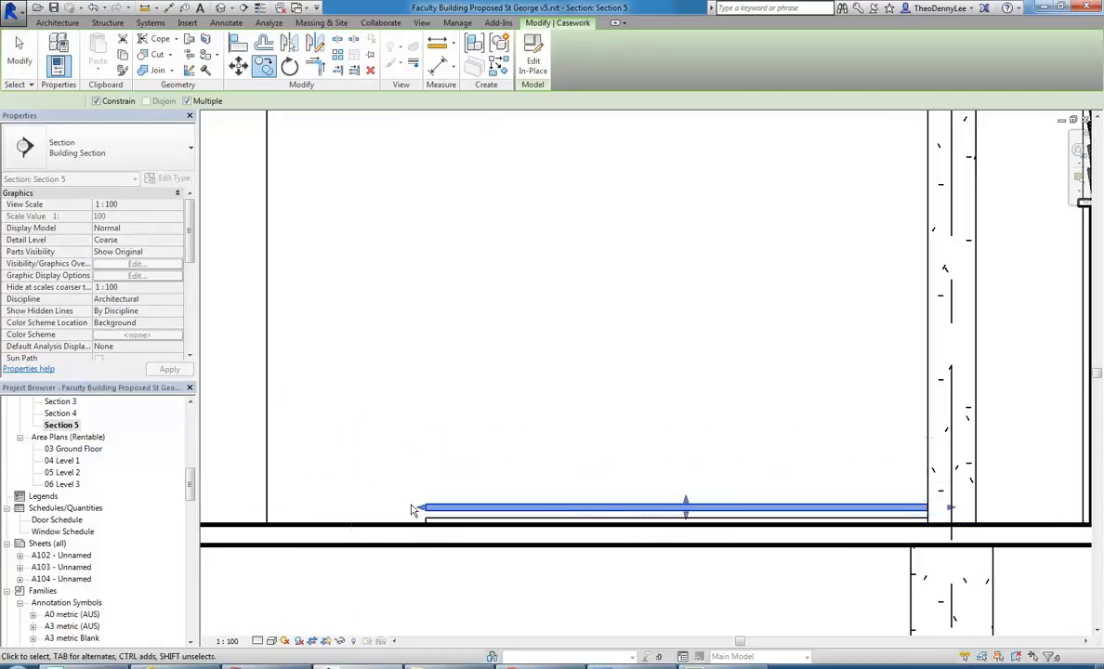
Copy the bar upward repeatedly with the Multiple option at 100 mm spacing to build a stack of bars.
click(263, 65)
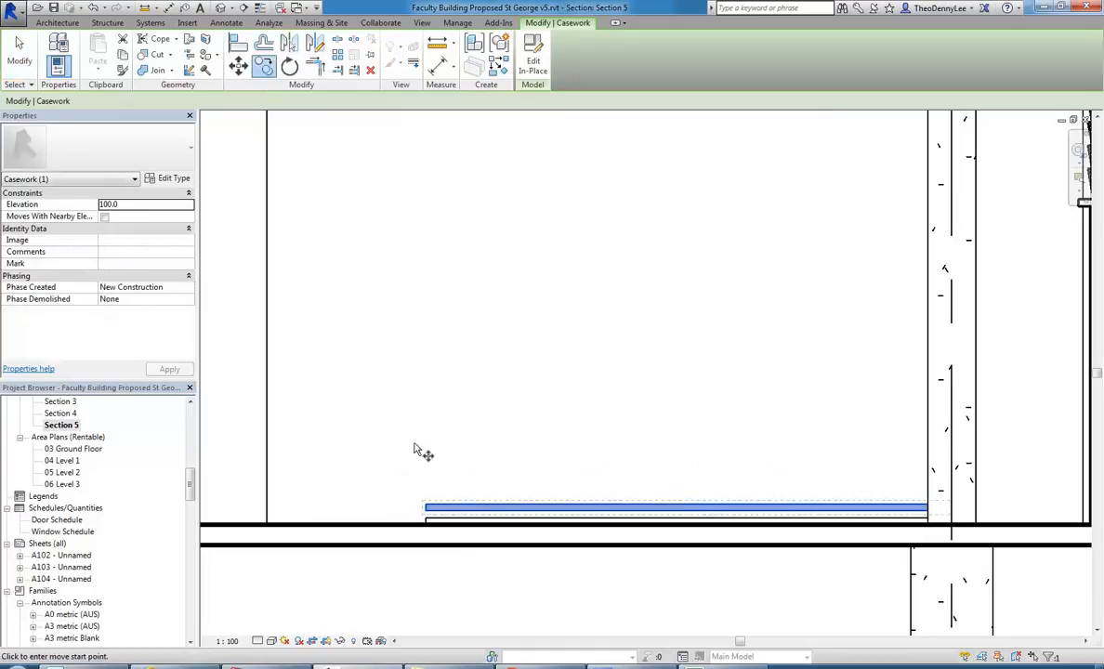
scroll(424, 519, up, 5)
click(426, 522)
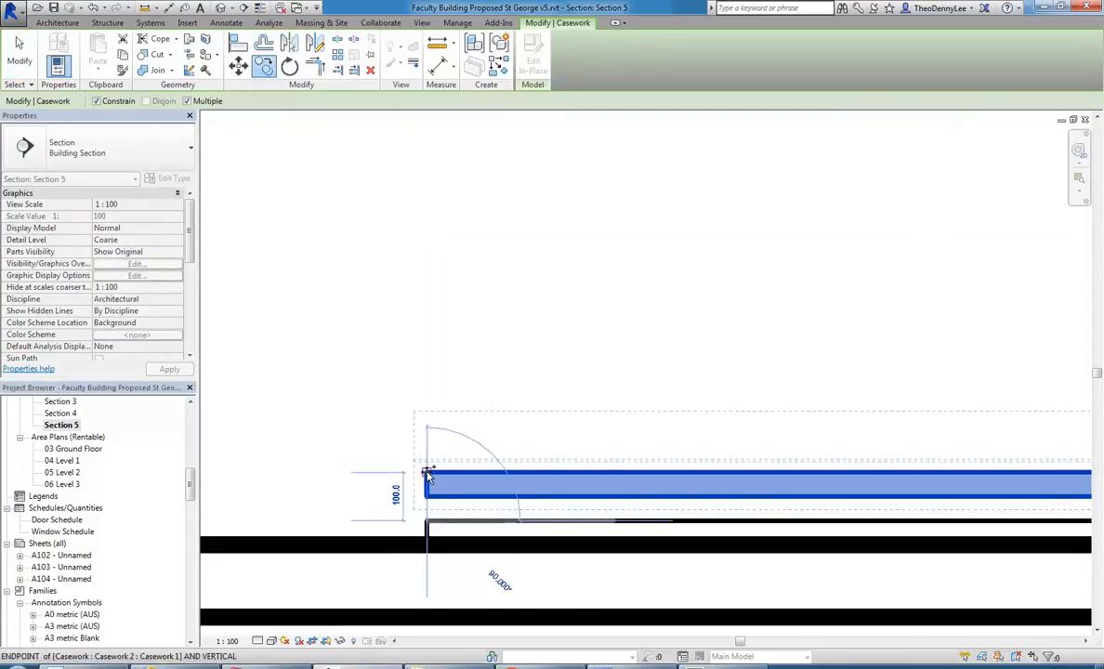
click(428, 473)
click(427, 429)
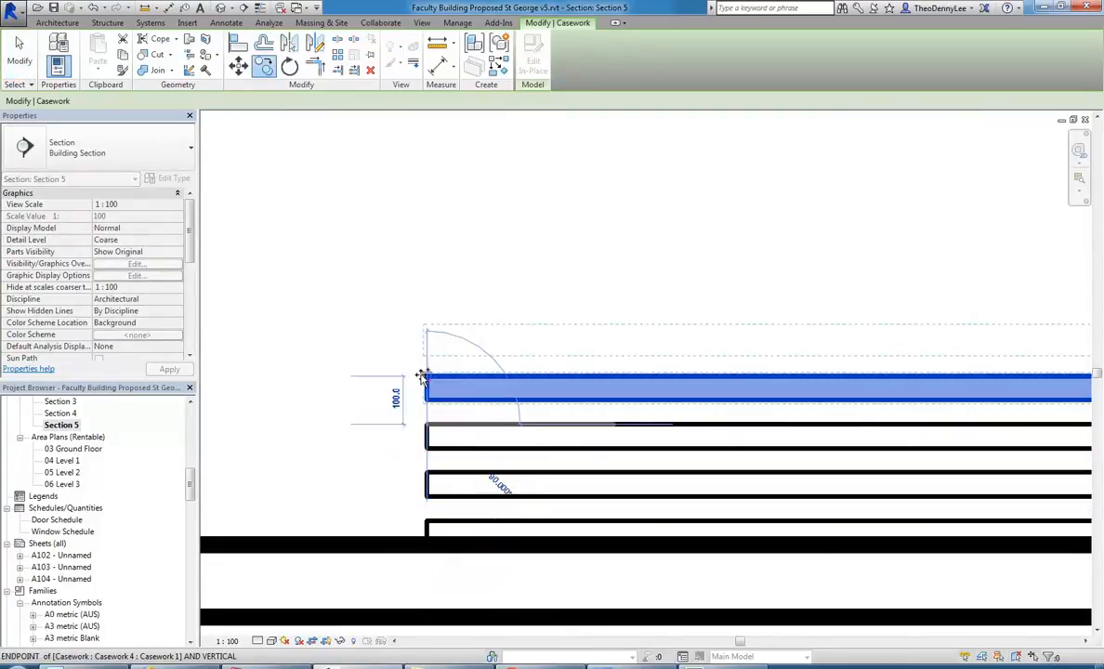
click(425, 380)
click(427, 333)
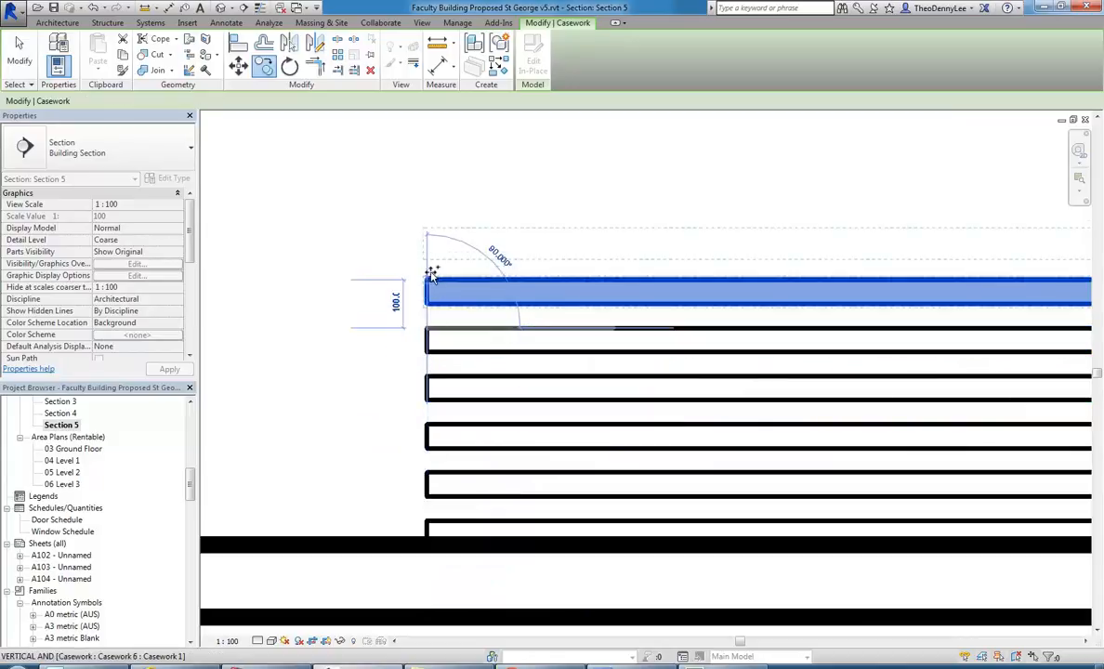
click(428, 283)
click(428, 235)
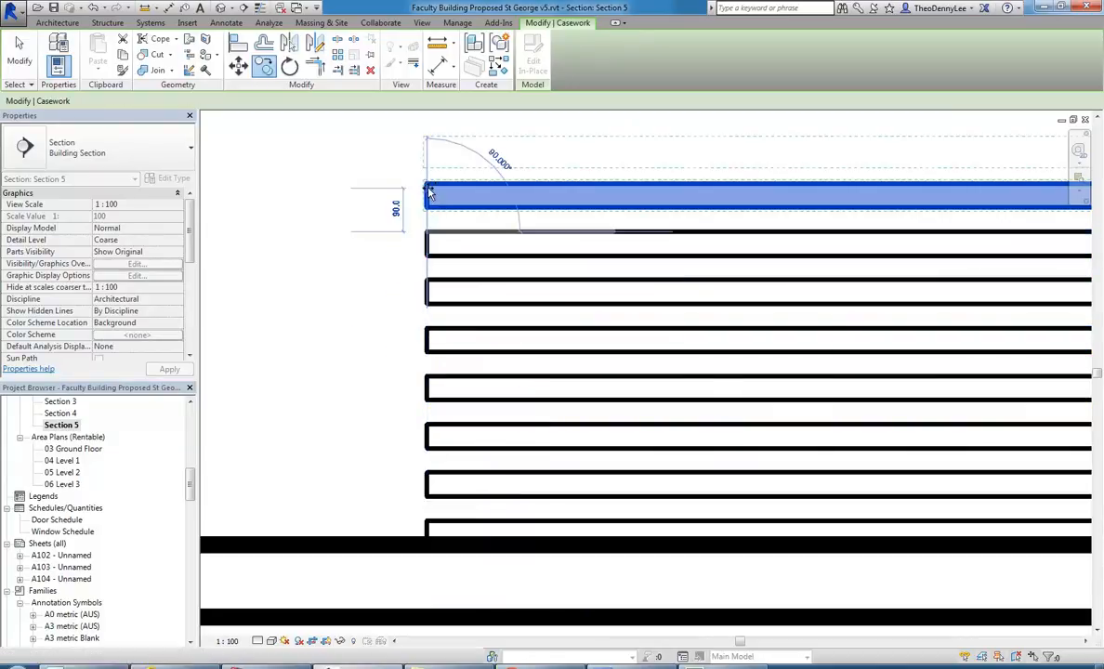
click(426, 183)
scroll(394, 345, down, 4)
middle_drag(388, 348, 384, 371)
key(Escape)
key(Escape)
Select the stack of bars and copy it upward so the screen continues at the same spacing.
drag(370, 280, 850, 414)
click(263, 65)
scroll(408, 404, up, 4)
click(429, 496)
click(428, 305)
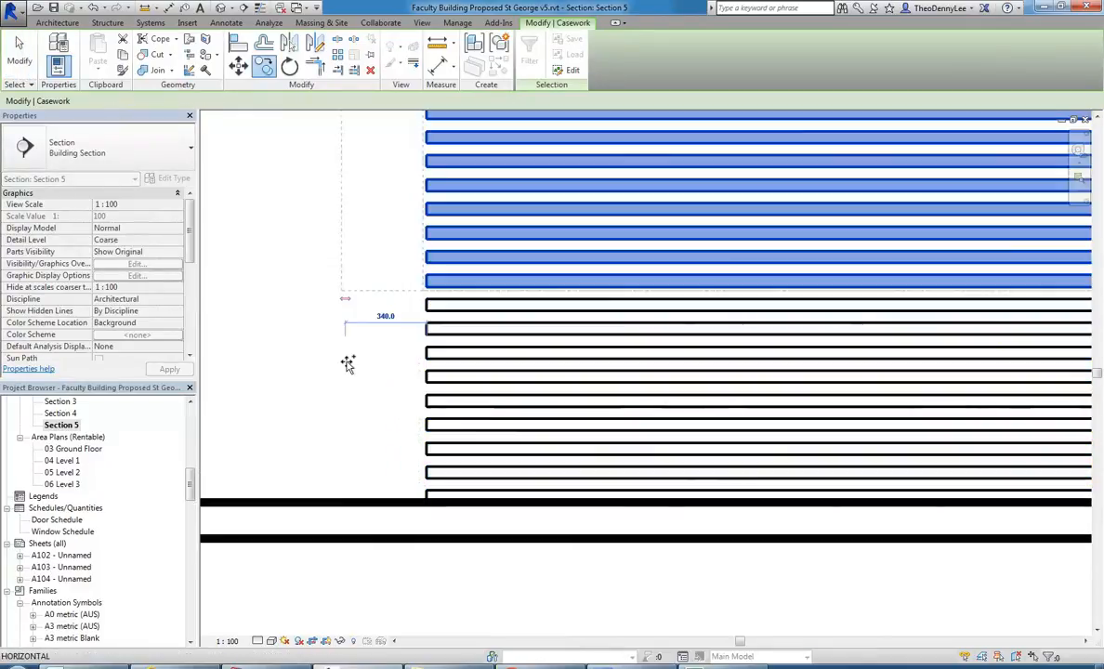
Delete the misplaced bar copies that are shifted sideways beyond the end of the stack.
scroll(347, 362, down, 3)
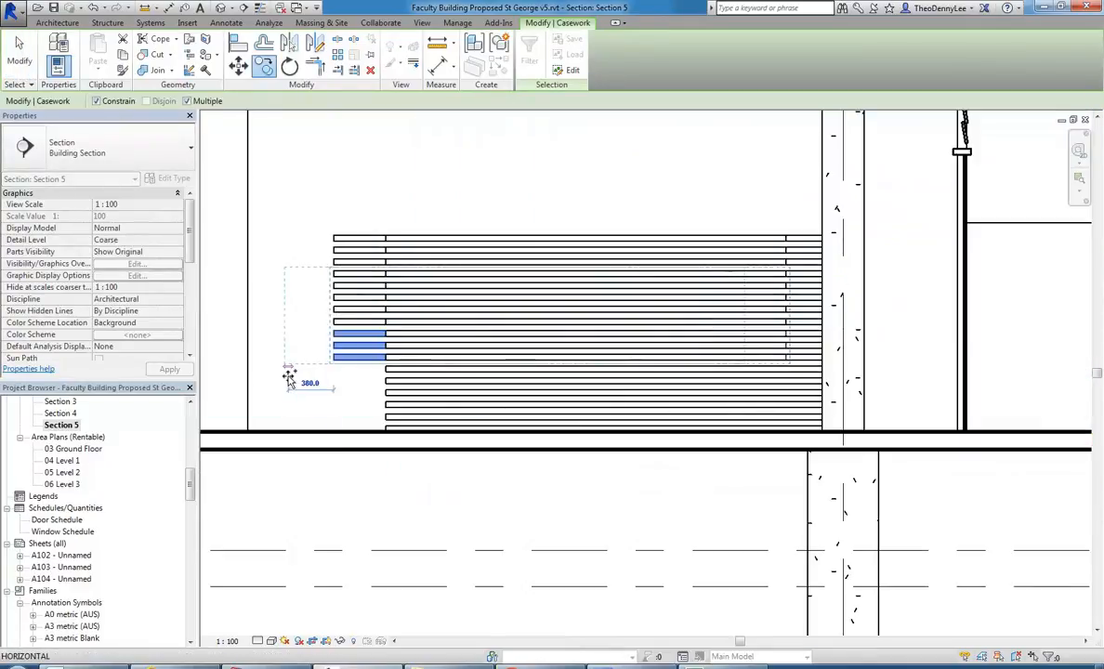
key(Delete)
key(Escape)
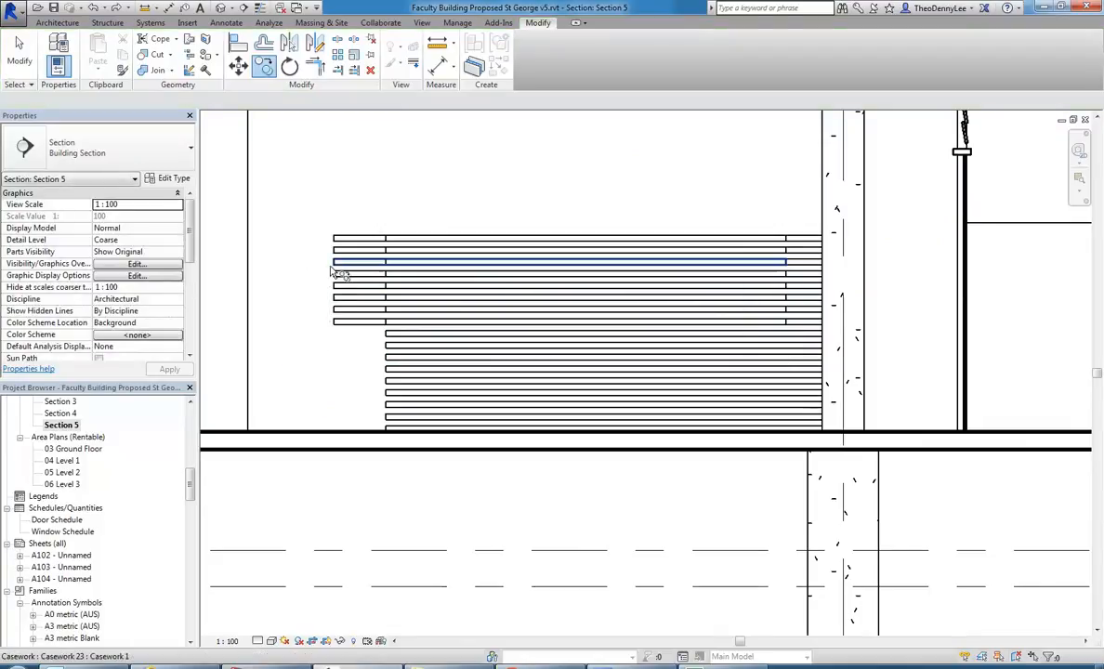
drag(345, 210, 320, 349)
key(Escape)
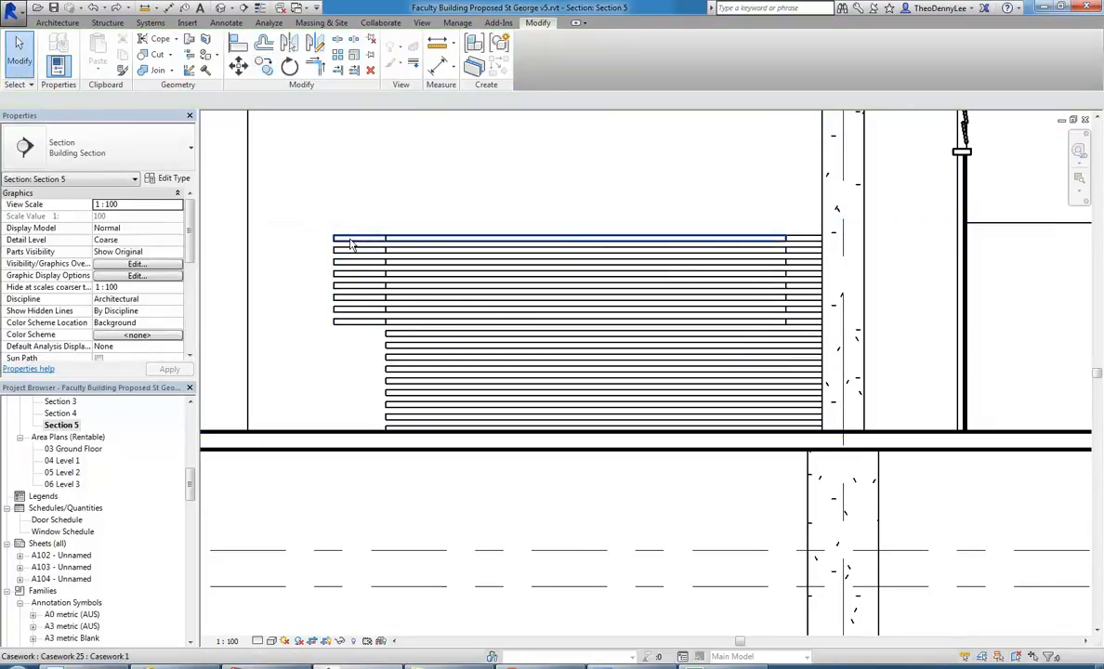
click(350, 238)
ctrl+click(350, 251)
ctrl+click(348, 263)
ctrl+click(345, 274)
ctrl+click(344, 287)
ctrl+click(341, 298)
ctrl+click(340, 309)
ctrl+click(340, 321)
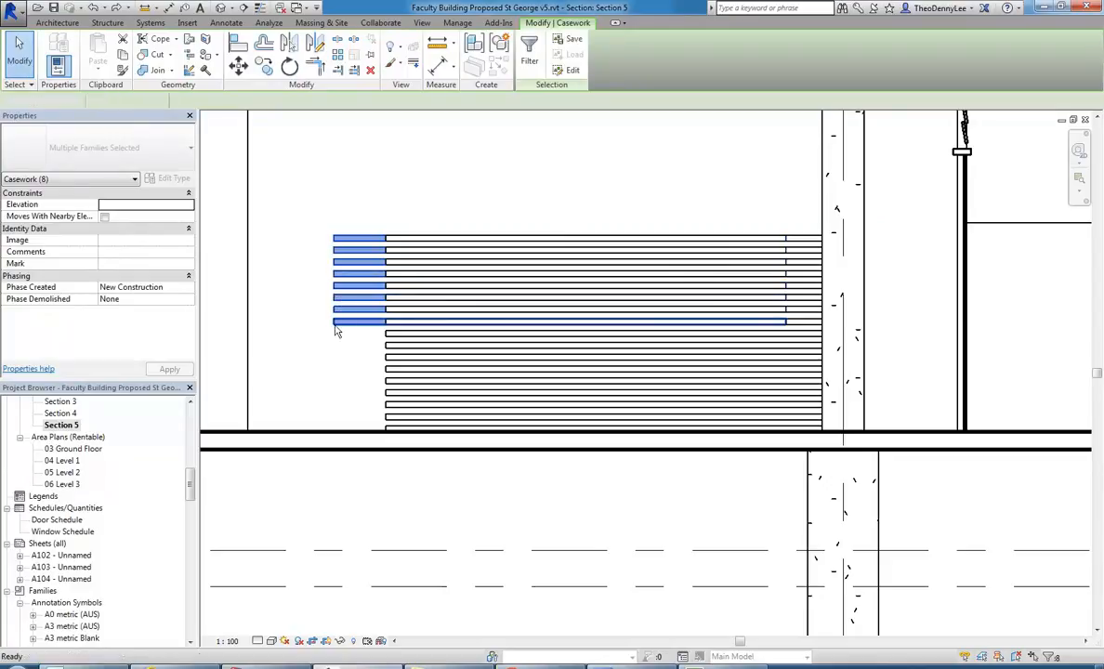
key(Delete)
Show the stack of bars in the {3D} Copy 1 view and check the lowest bar by selecting it.
drag(190, 493, 189, 473)
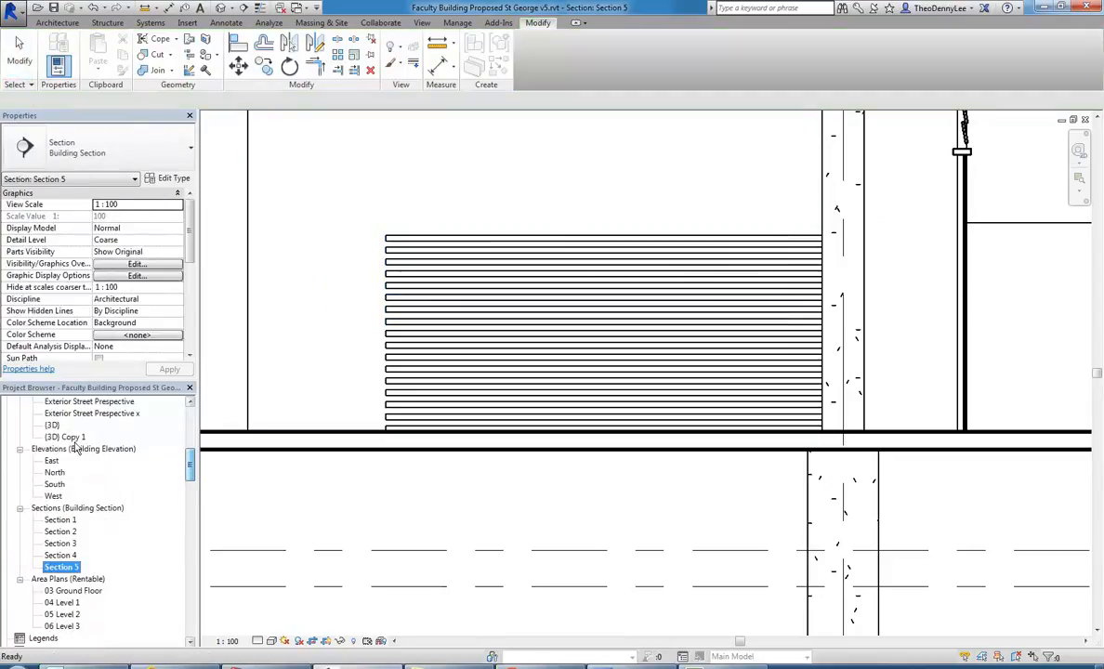
double_click(67, 437)
scroll(511, 427, up, 5)
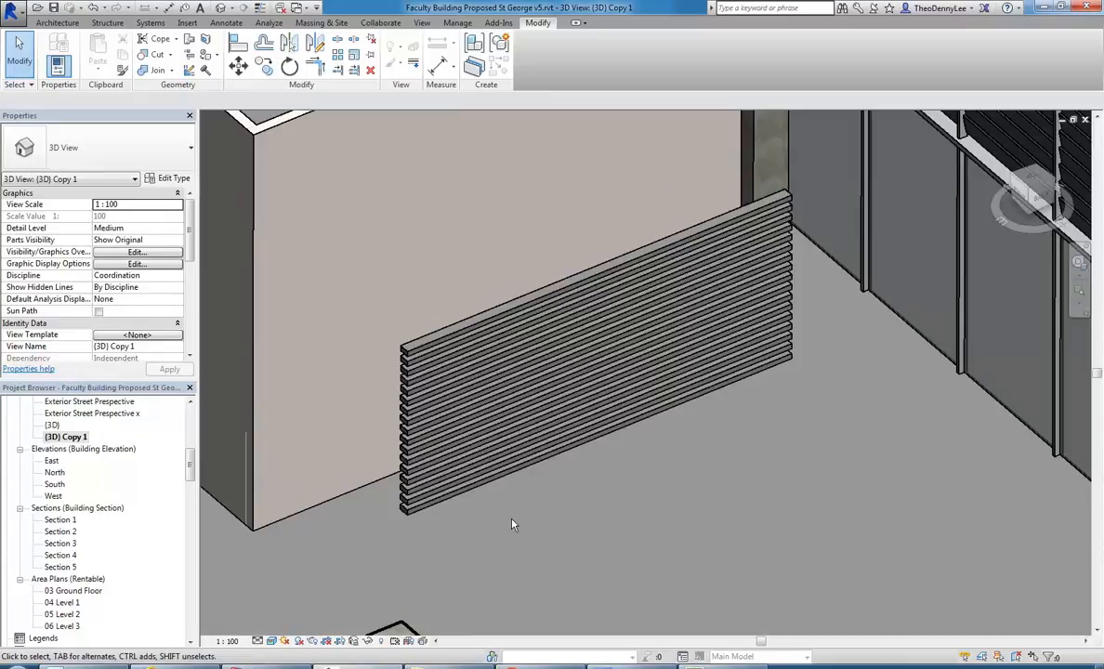
click(425, 505)
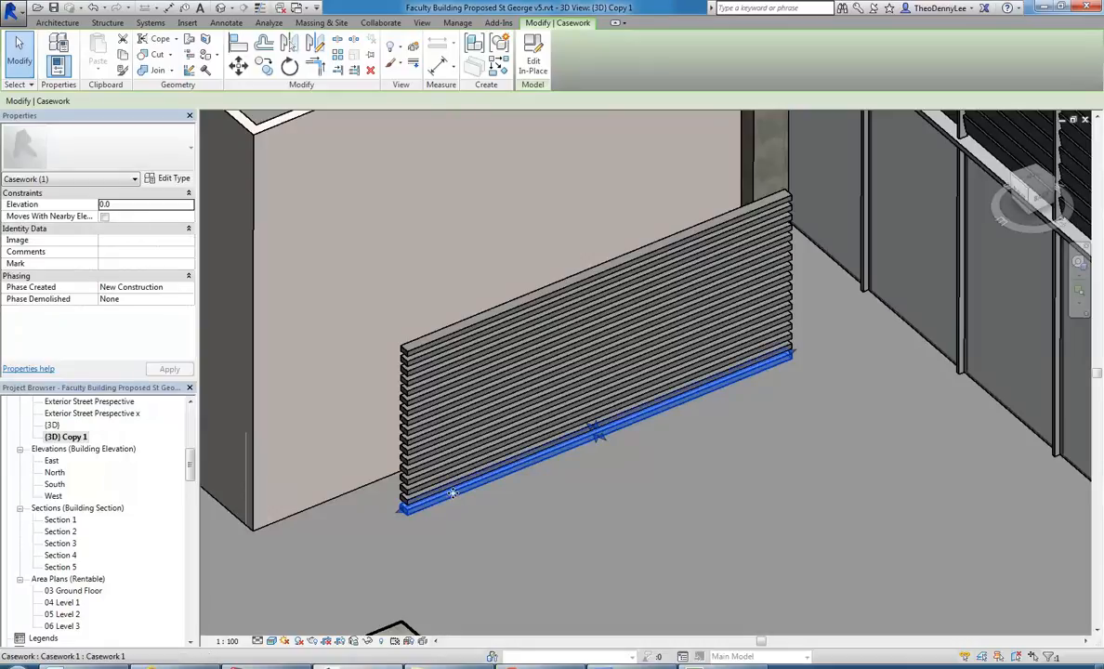
click(572, 516)
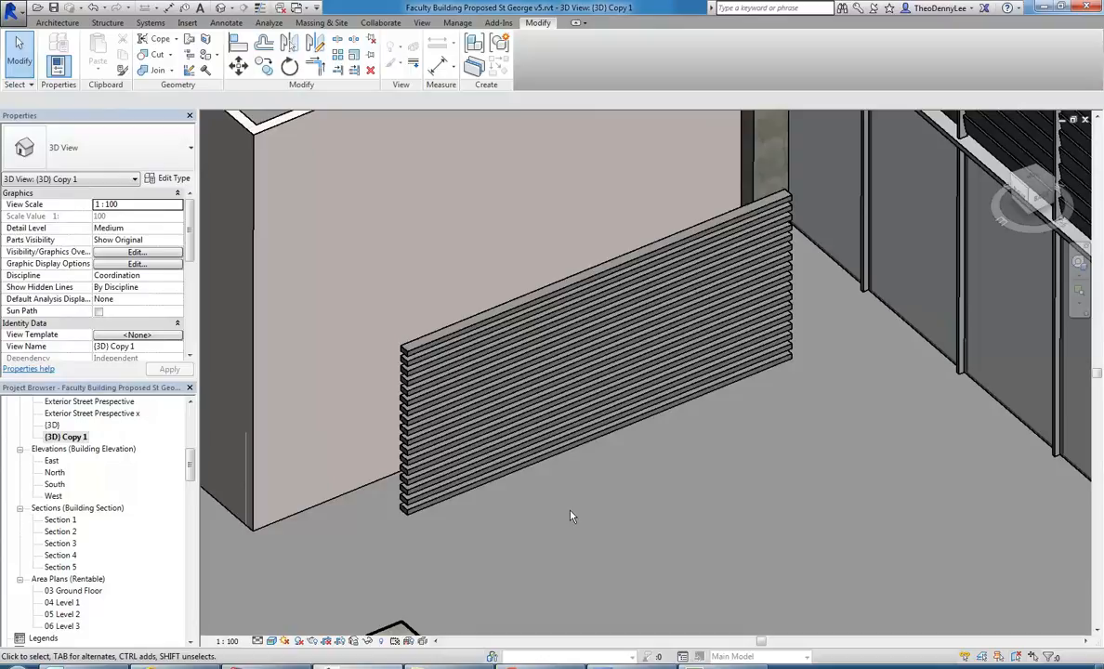
Edit the lowest bar in place, set its extrusion's material to Wood Frame, and finish the model.
click(465, 511)
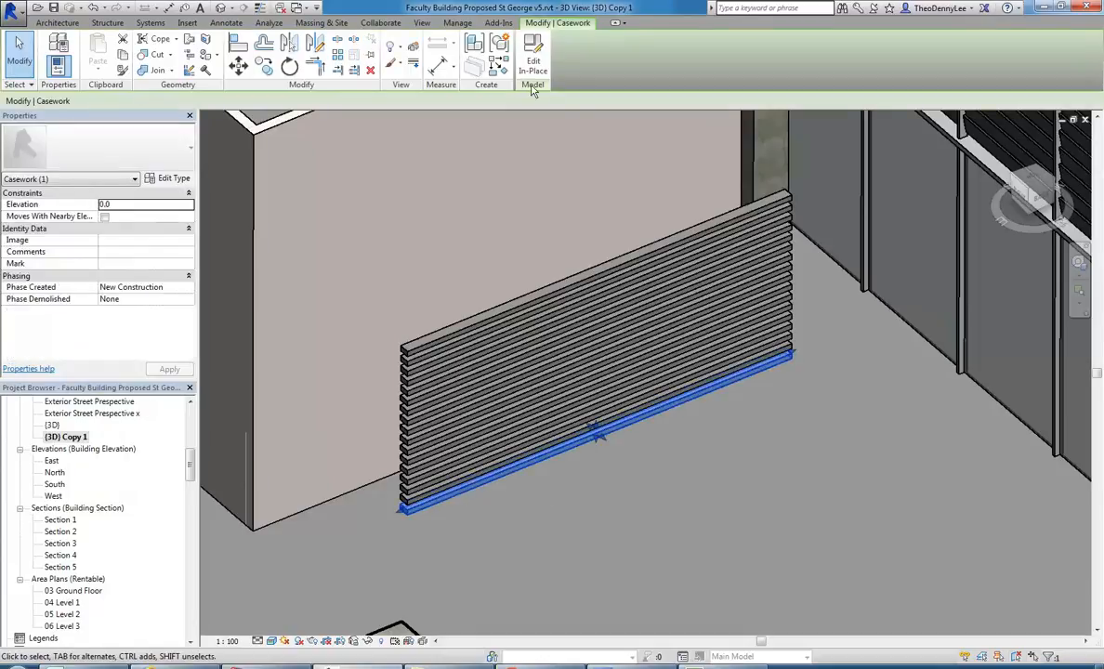
click(532, 61)
click(471, 497)
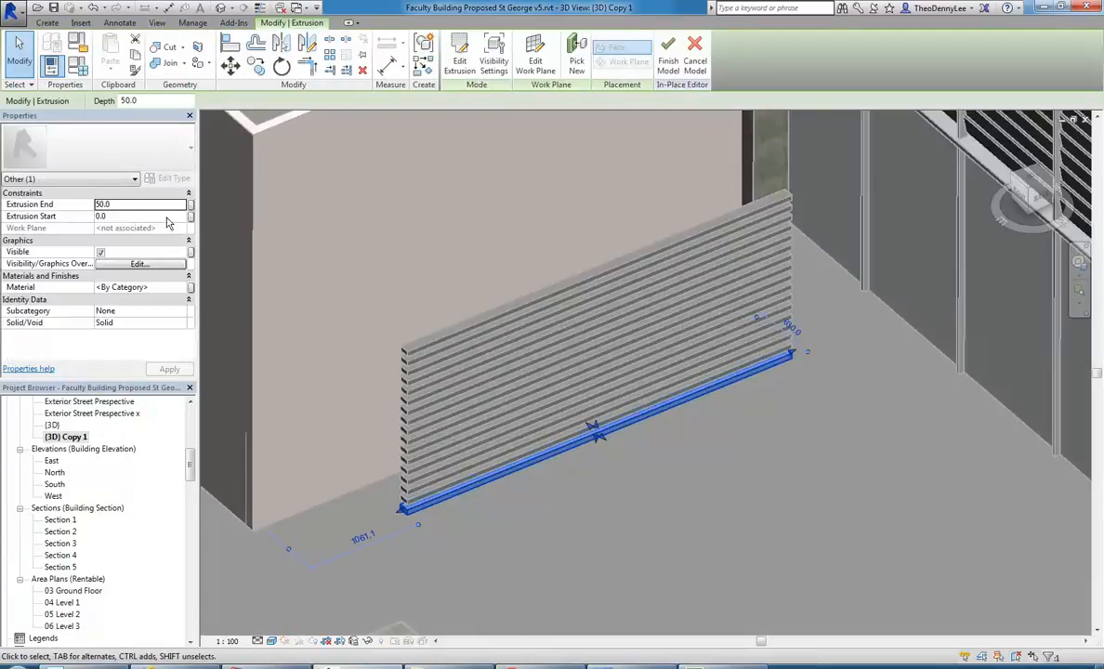
click(184, 289)
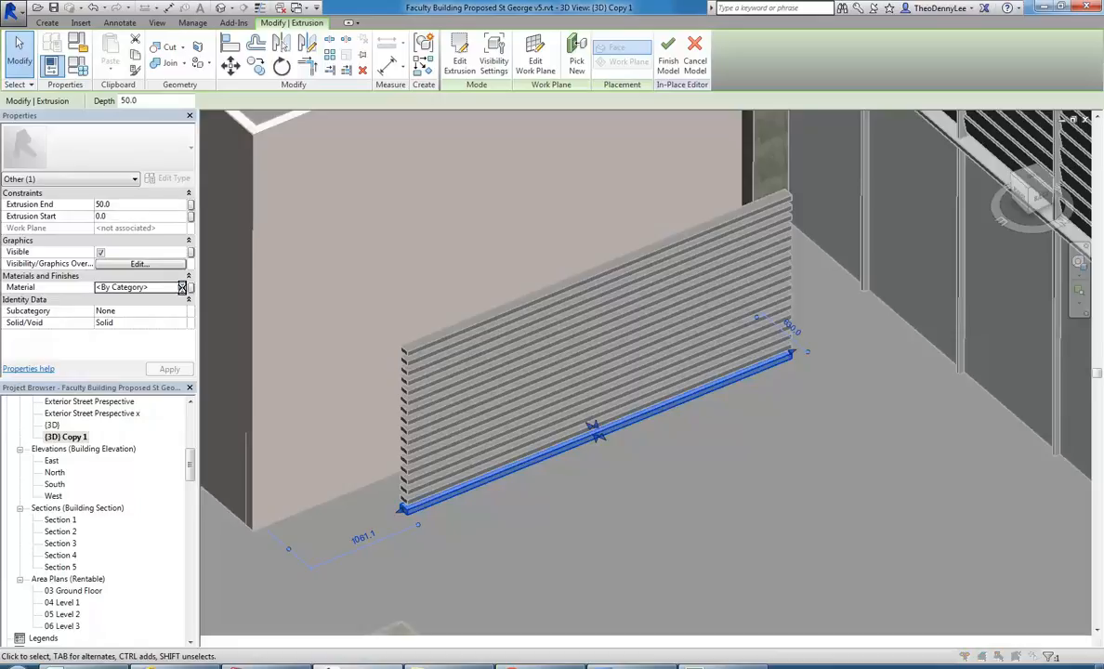
click(182, 287)
click(216, 408)
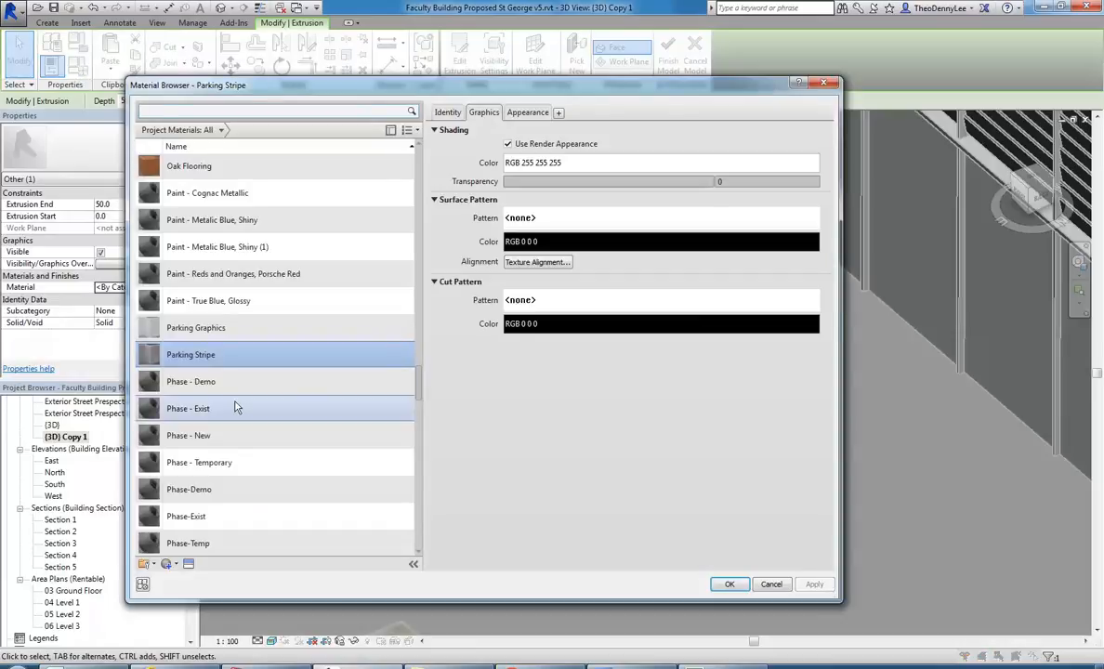
scroll(386, 465, down, 20)
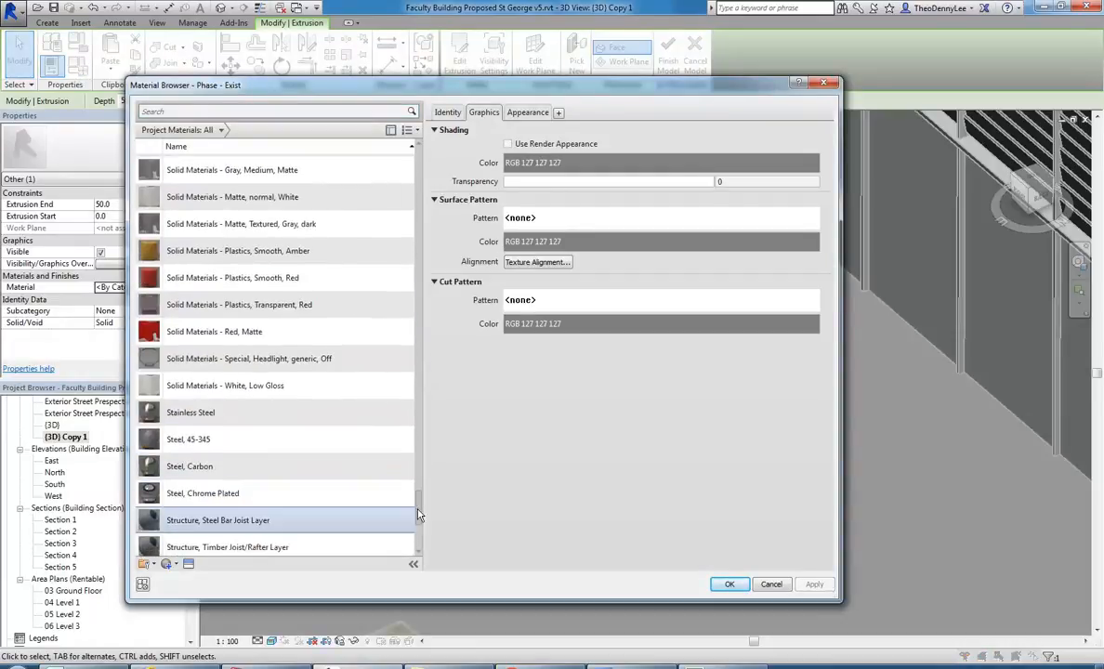
click(197, 515)
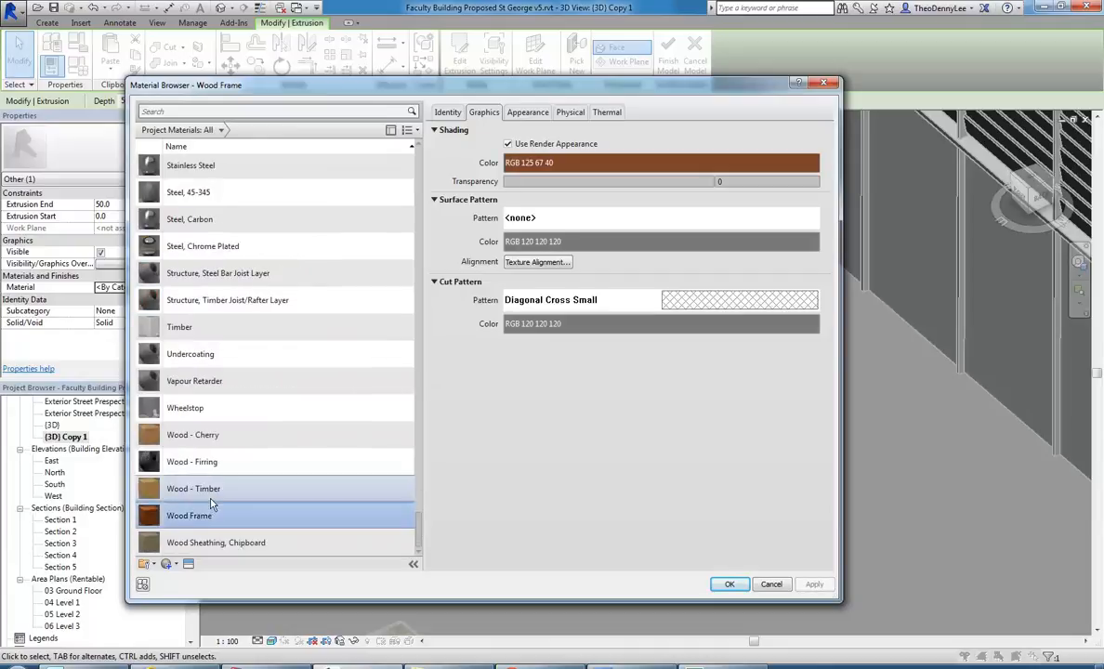
click(729, 584)
click(610, 554)
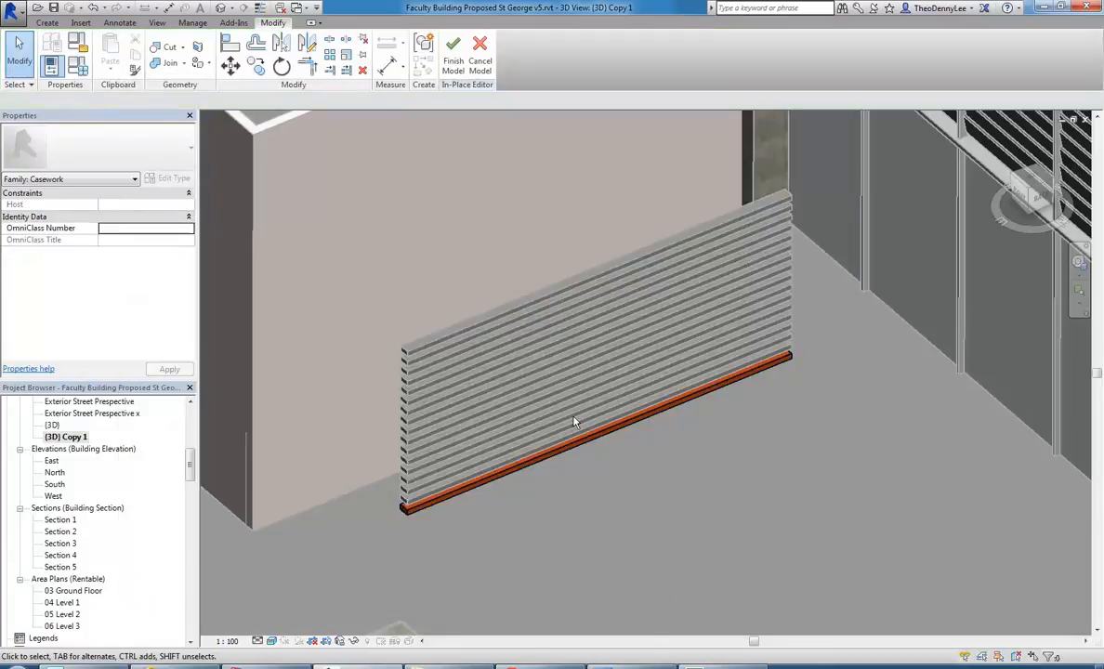
click(452, 54)
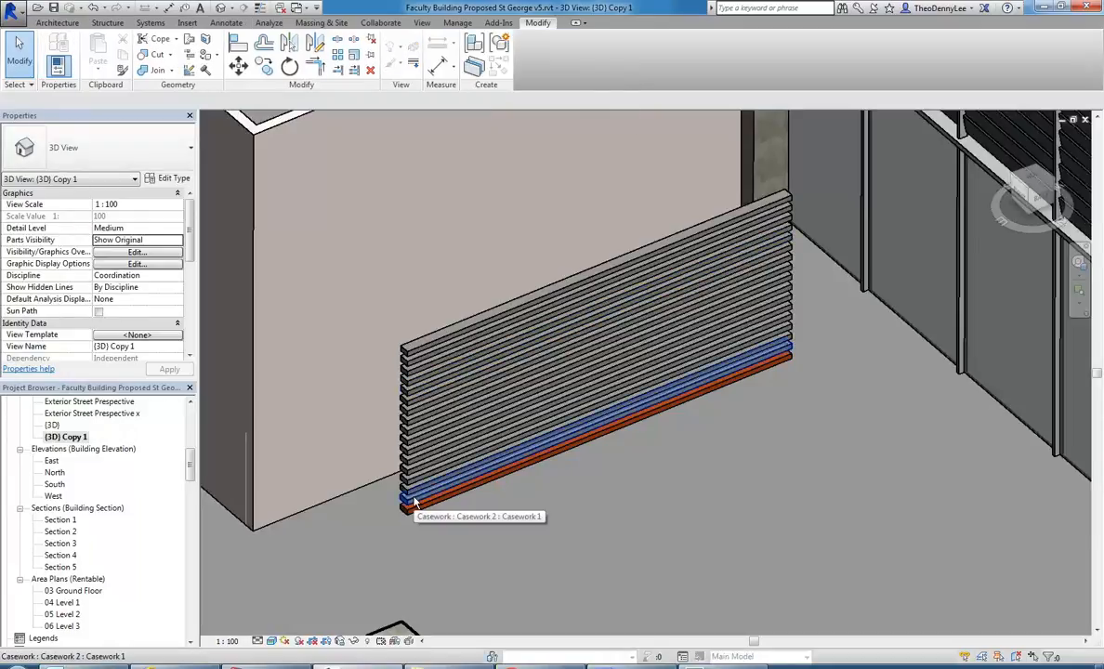
click(414, 502)
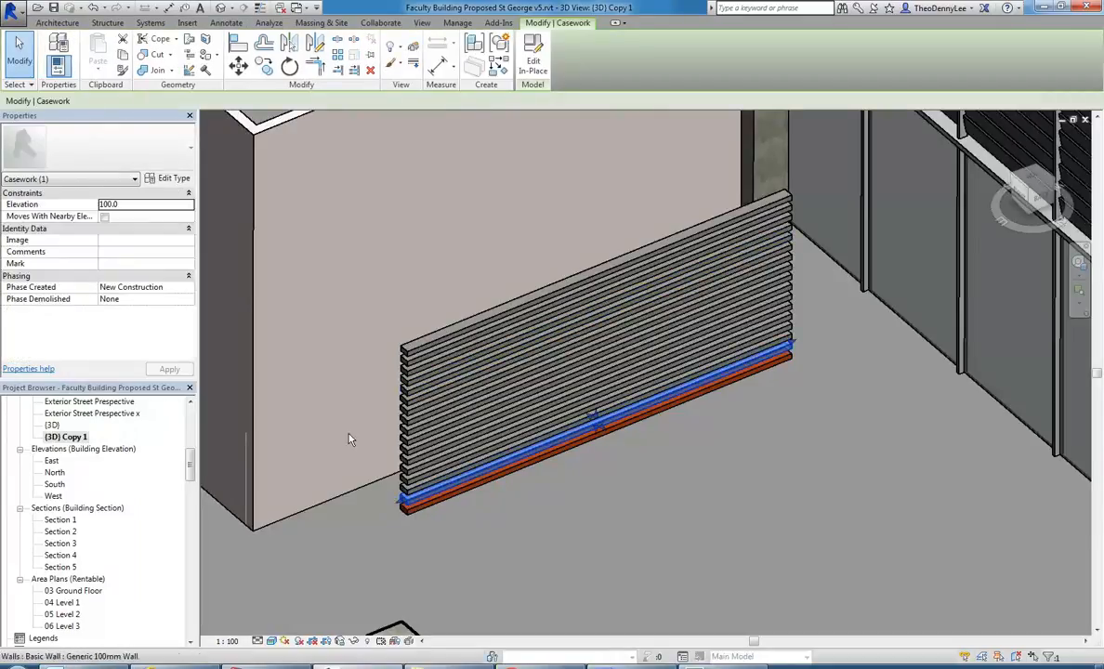
click(533, 61)
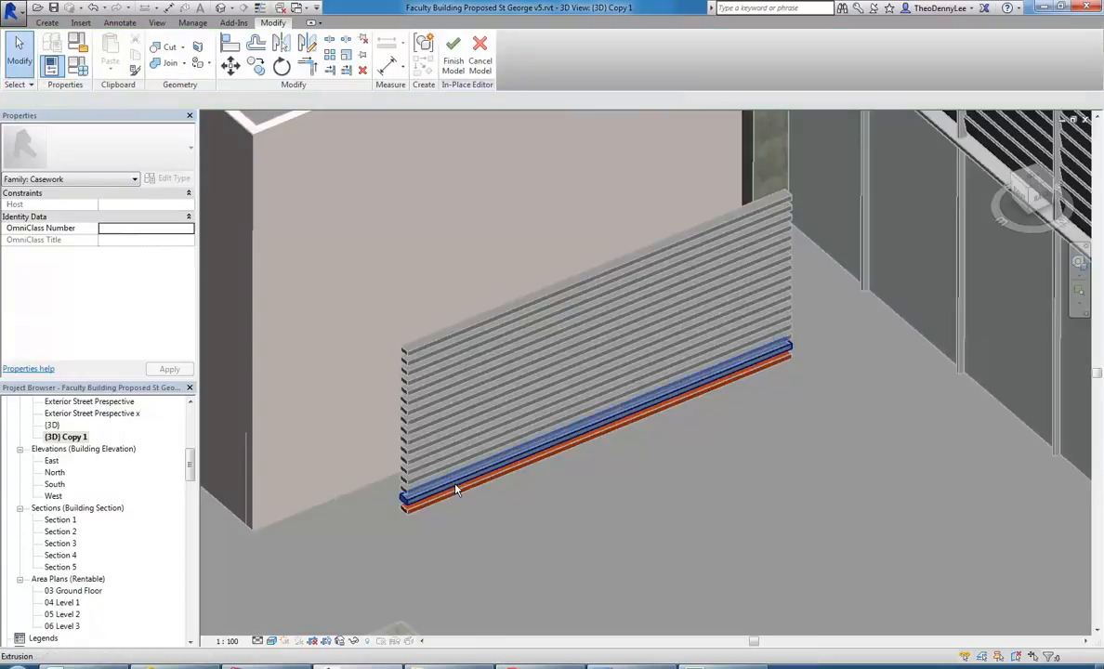
click(482, 51)
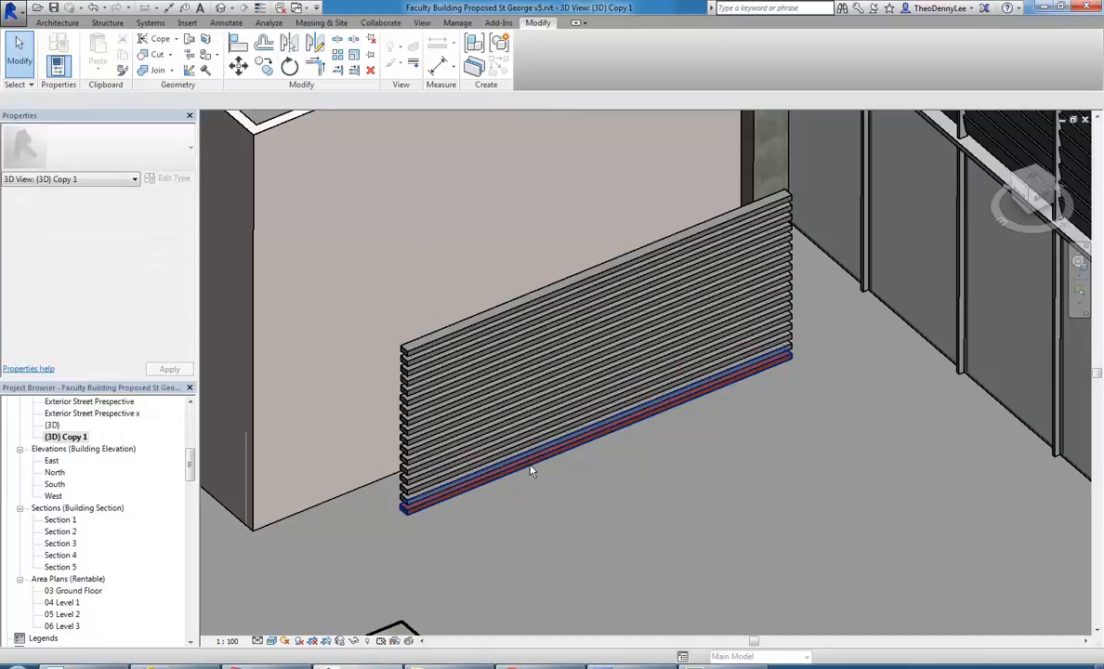
Delete all the bar copies above the lowest bar, keeping only the Wood Frame bar.
click(424, 496)
key(Escape)
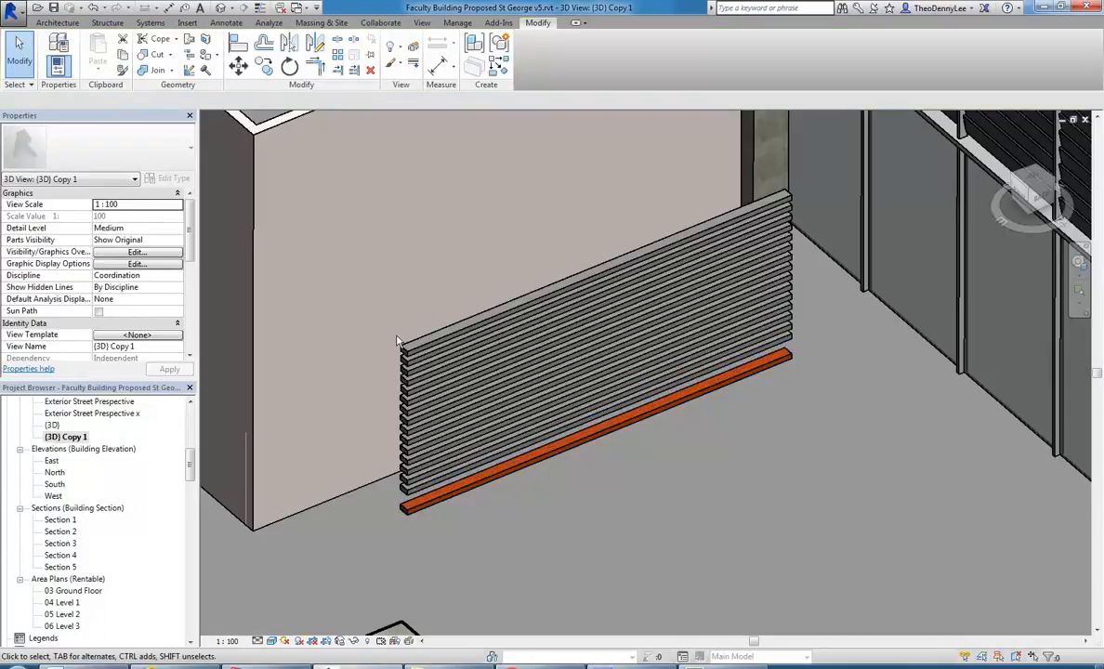
click(417, 498)
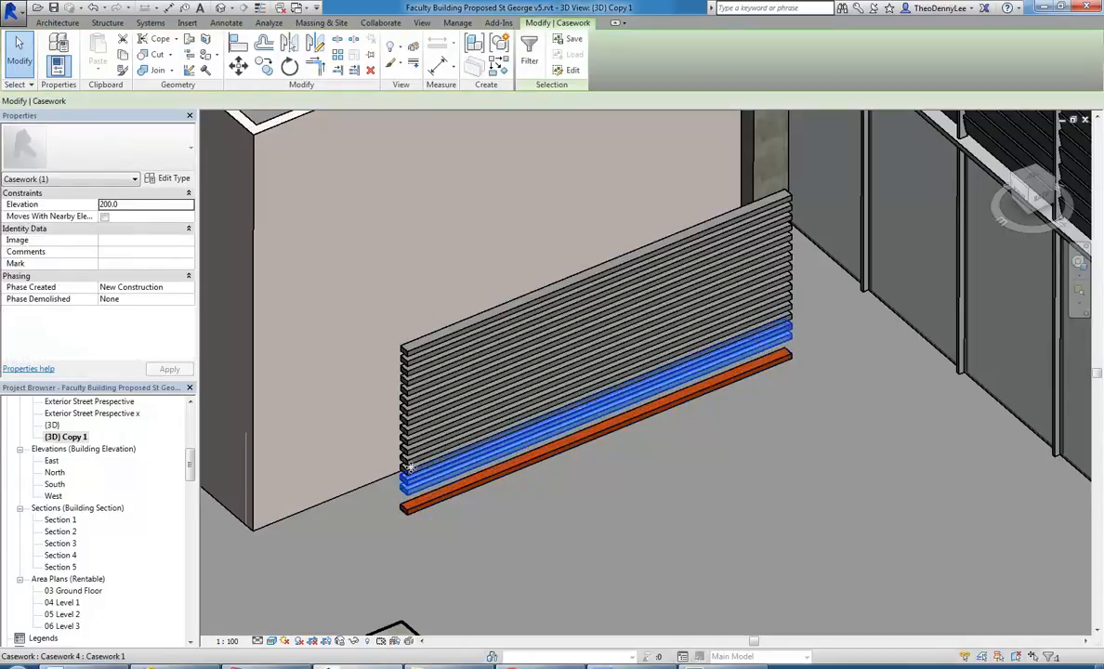
ctrl+click(403, 475)
ctrl+click(408, 462)
ctrl+click(410, 455)
ctrl+click(410, 446)
ctrl+click(410, 436)
ctrl+click(410, 427)
ctrl+click(410, 416)
ctrl+click(411, 407)
ctrl+click(411, 398)
ctrl+click(412, 388)
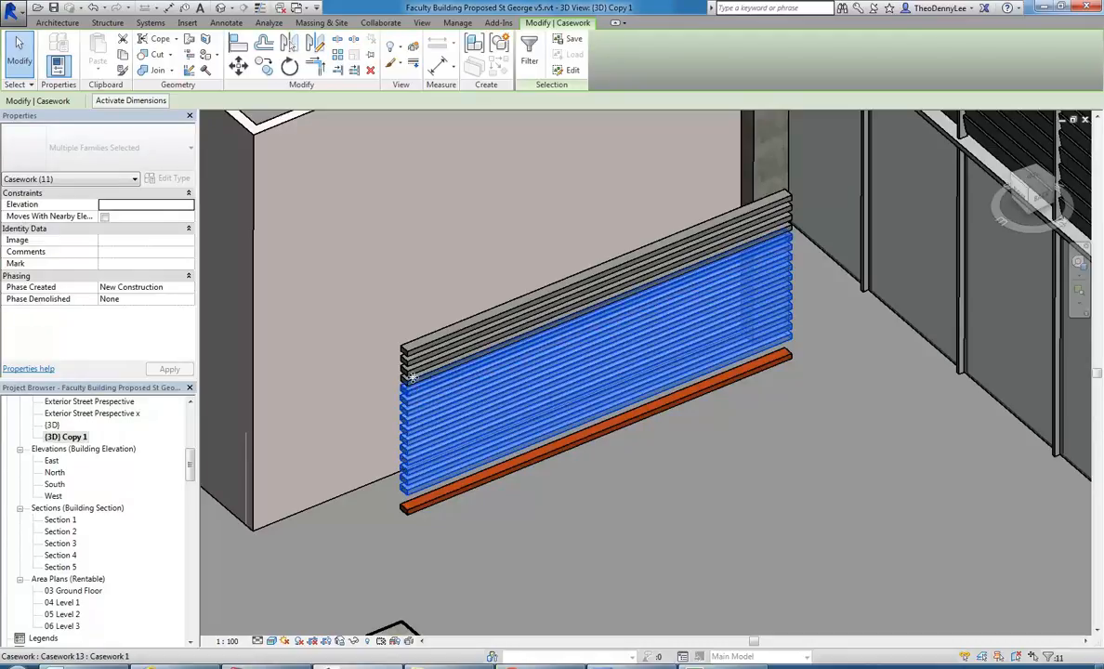
ctrl+click(412, 378)
ctrl+click(410, 368)
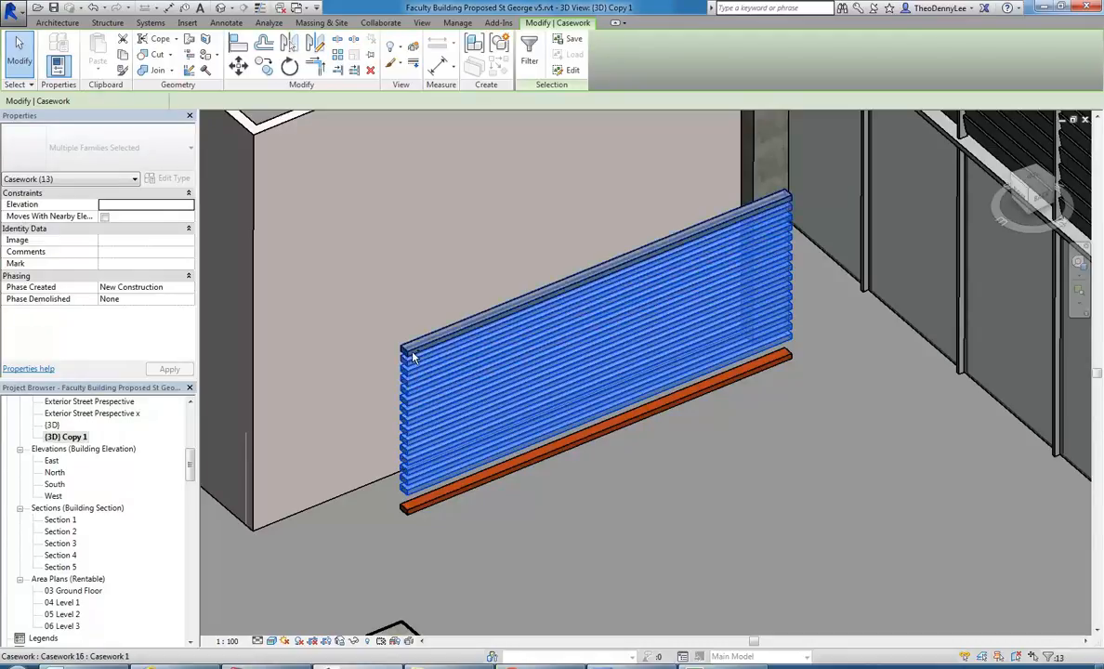
key(Delete)
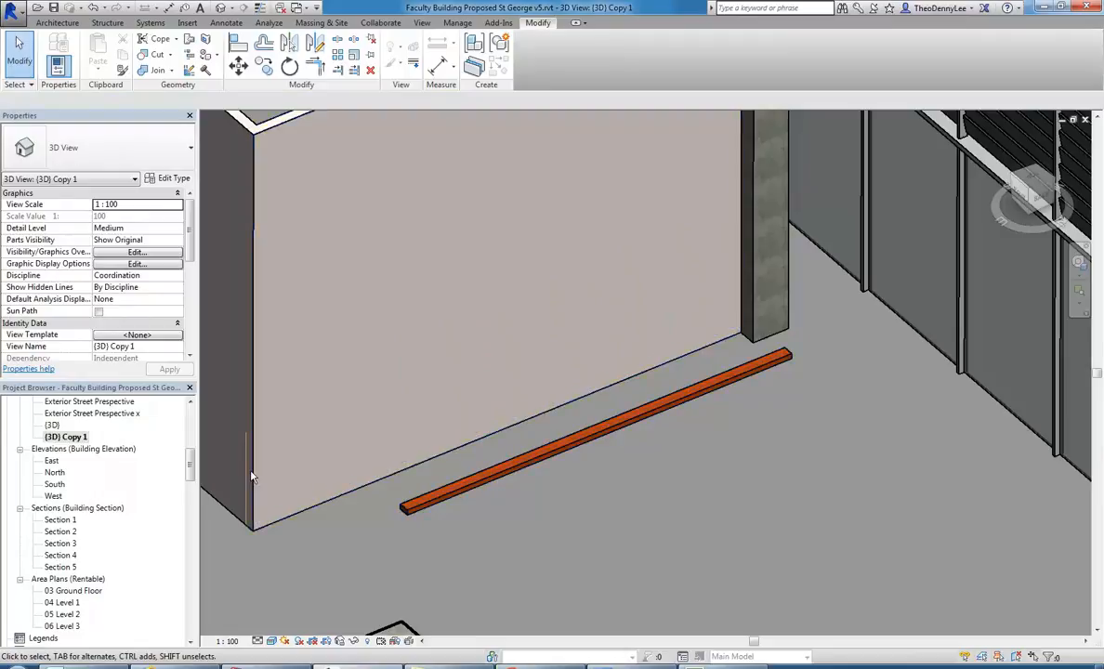
Open the remaining bar for in-place editing in the Section 5 view.
scroll(185, 469, down, 2)
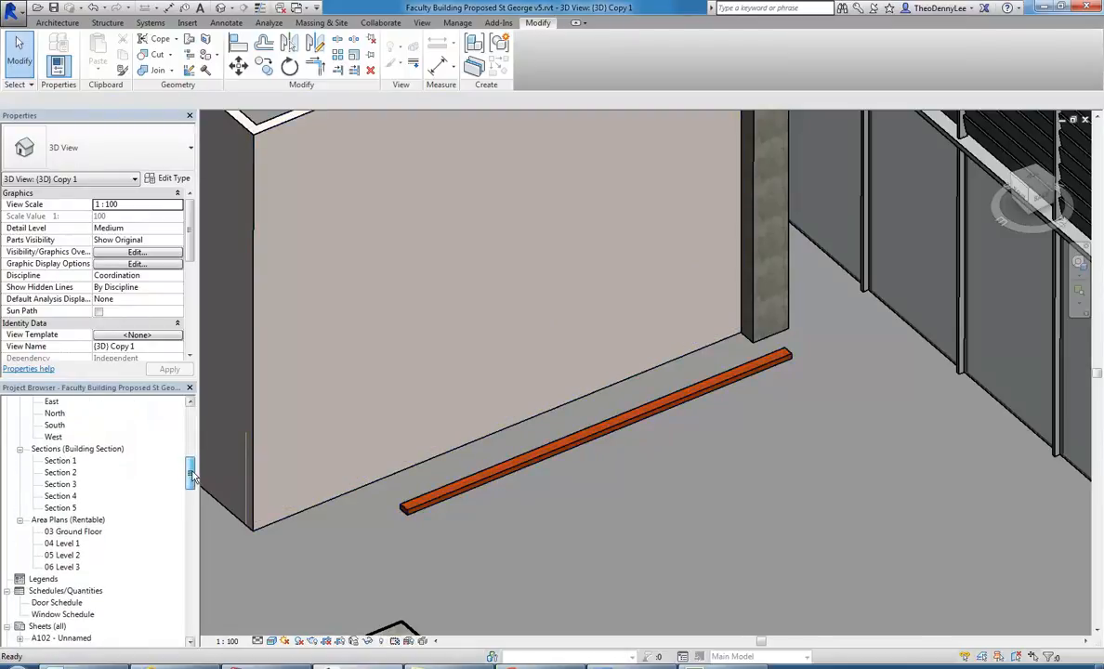
double_click(57, 508)
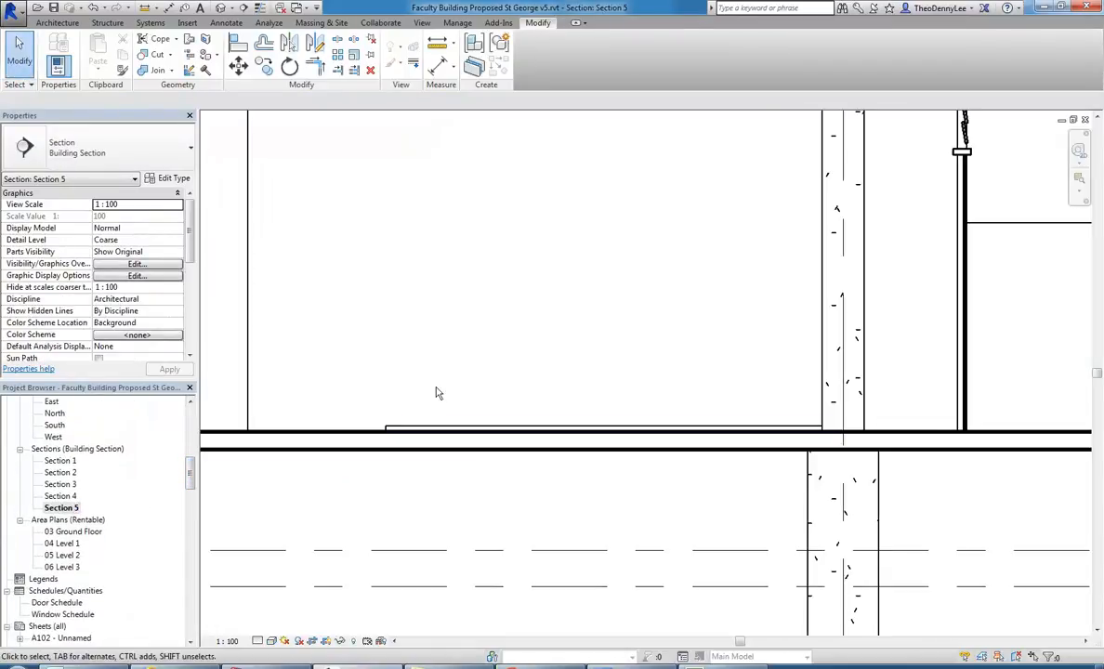
click(435, 430)
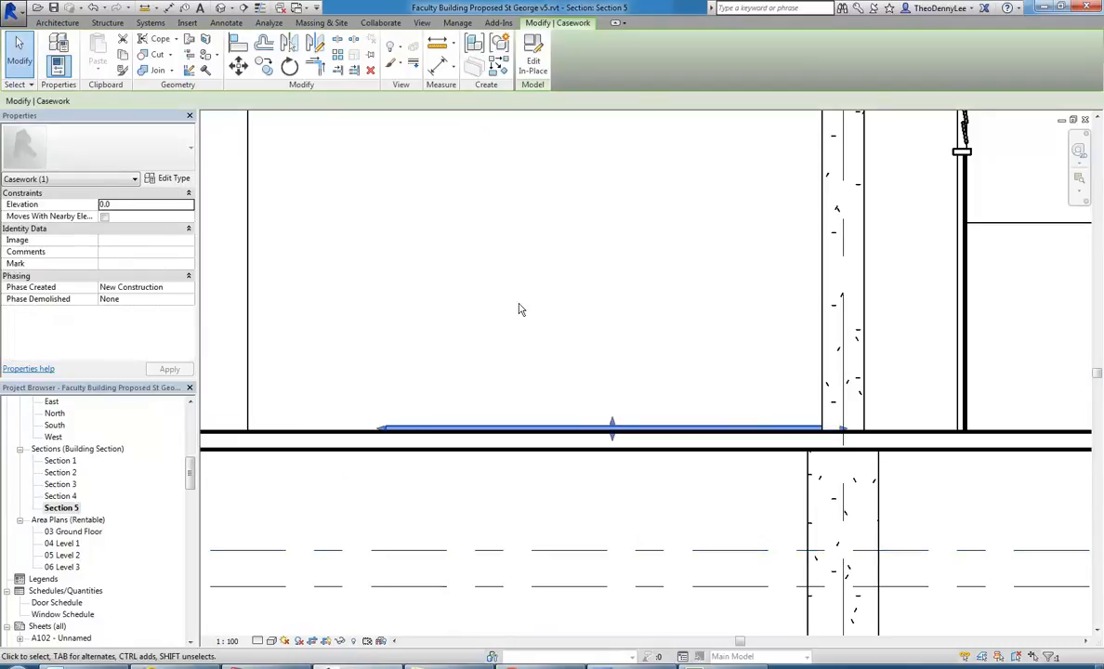
click(532, 59)
Copy the Wood Frame extrusion vertically six times at varied spacing within the in-place model, forming a stack of horizontal bars.
click(403, 431)
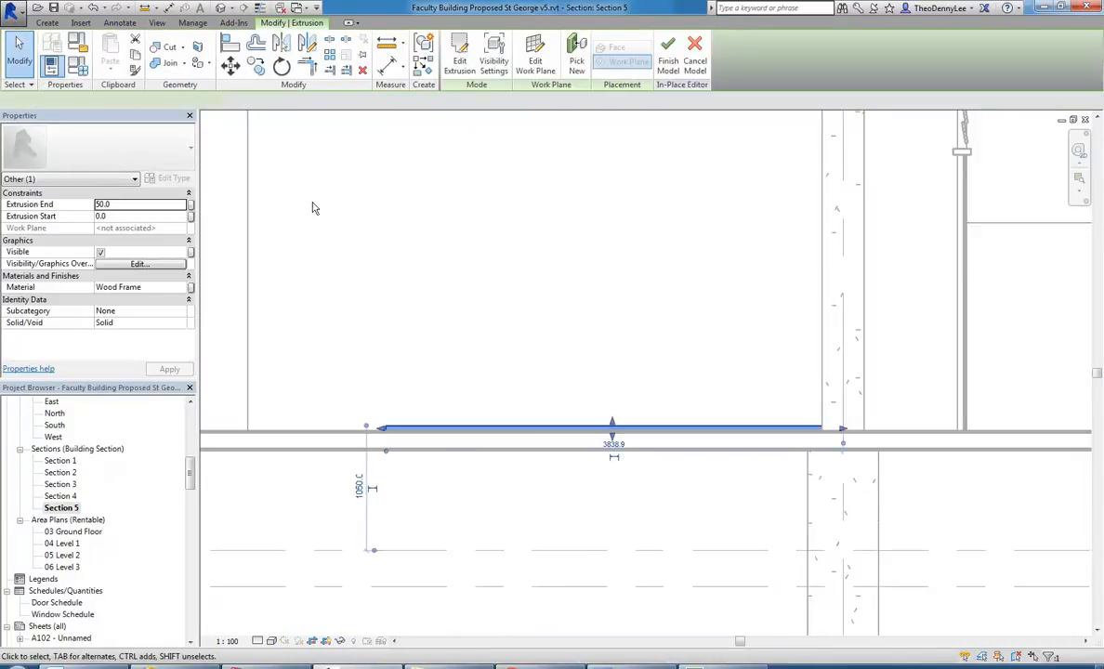
click(254, 66)
click(306, 435)
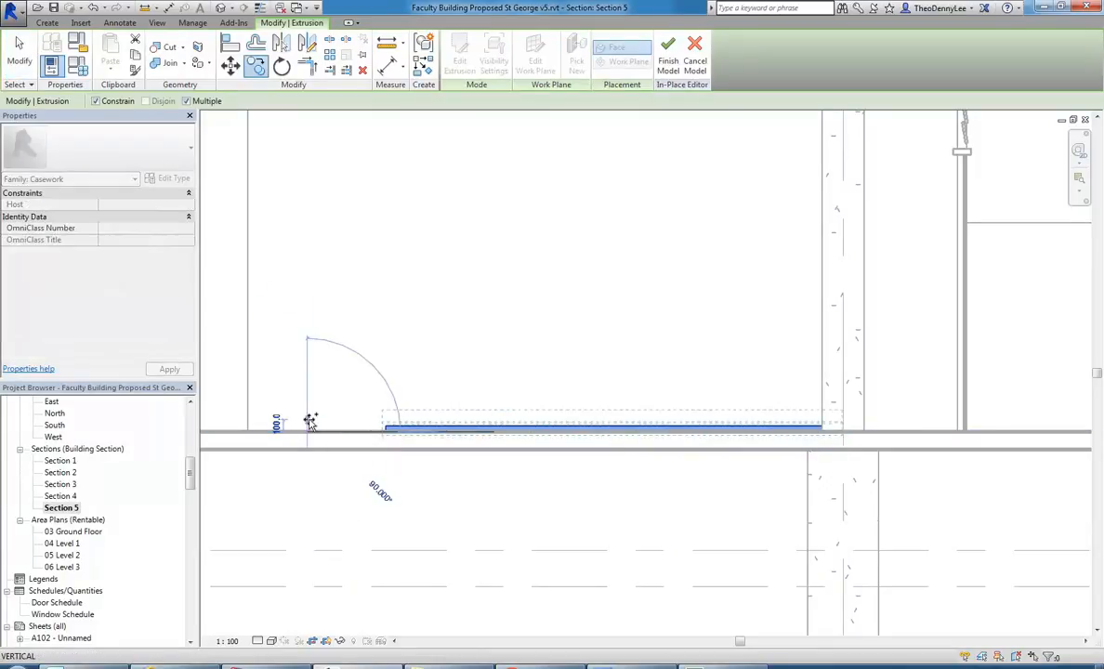
click(310, 407)
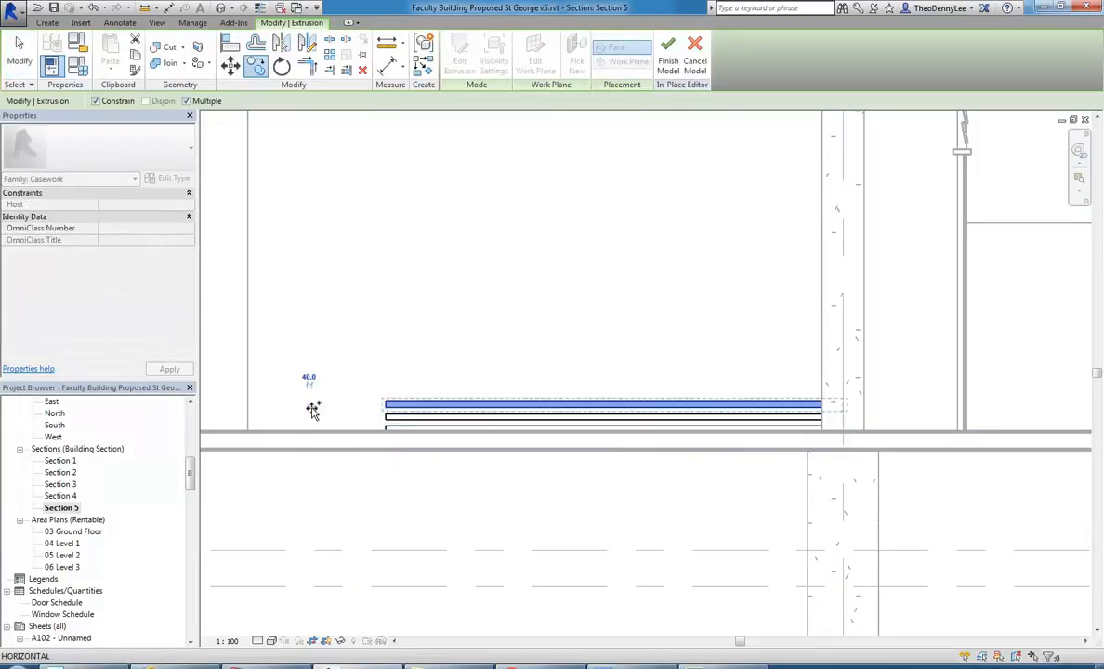
click(312, 383)
click(314, 348)
click(315, 328)
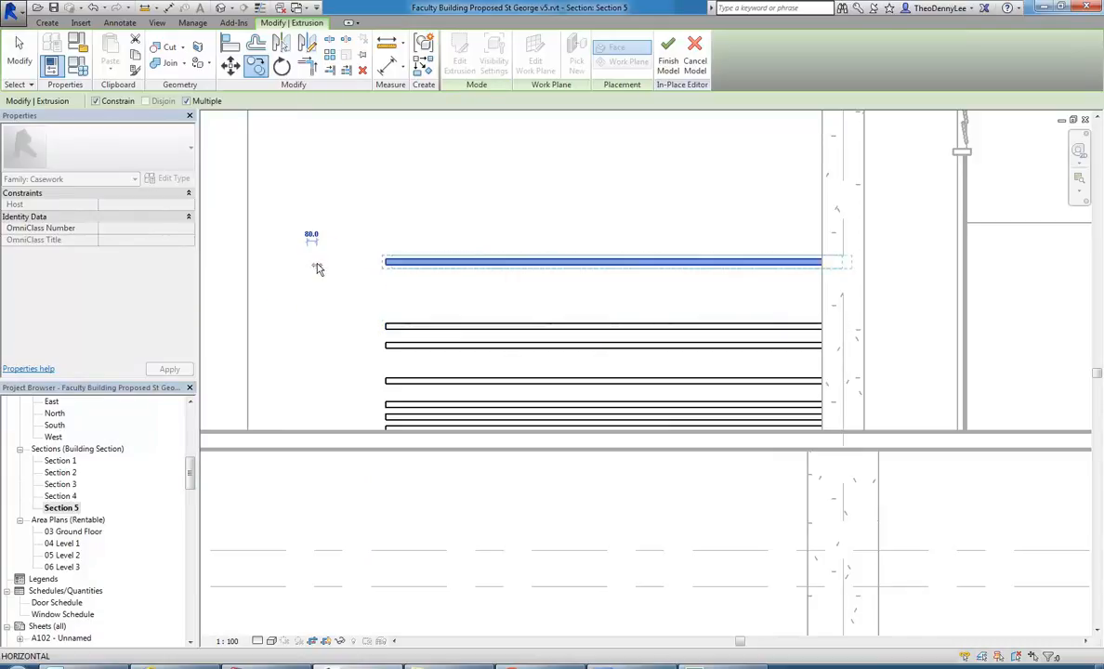
click(315, 264)
key(Escape)
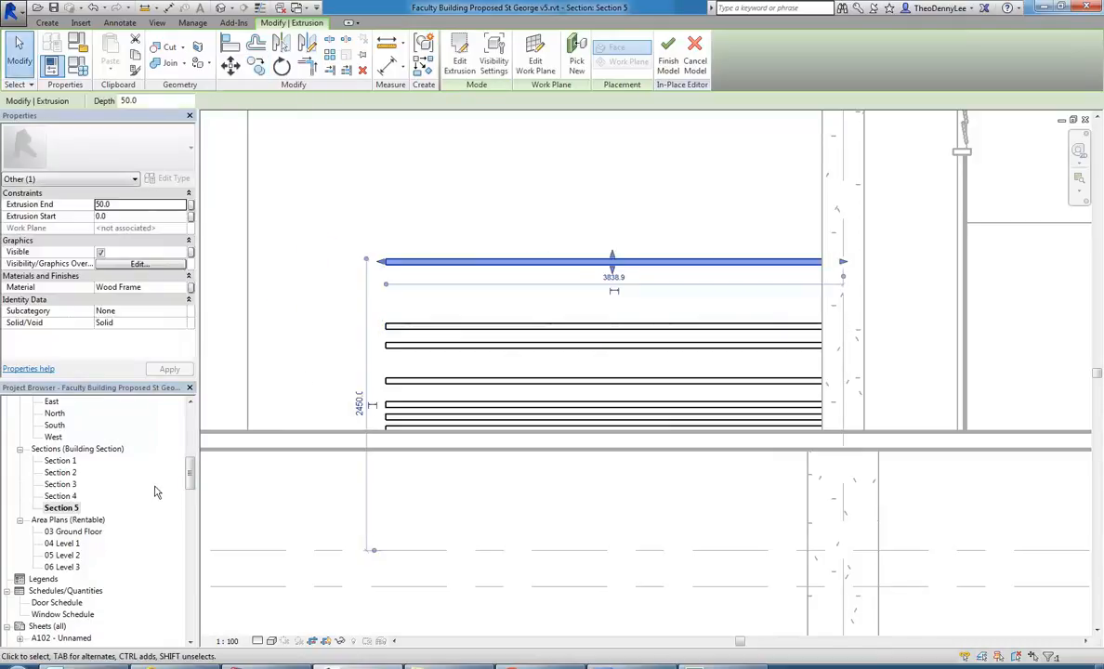
Show the stacked bars in the {3D} Copy 1 view and finish the in-place model.
click(62, 507)
scroll(67, 486, up, 3)
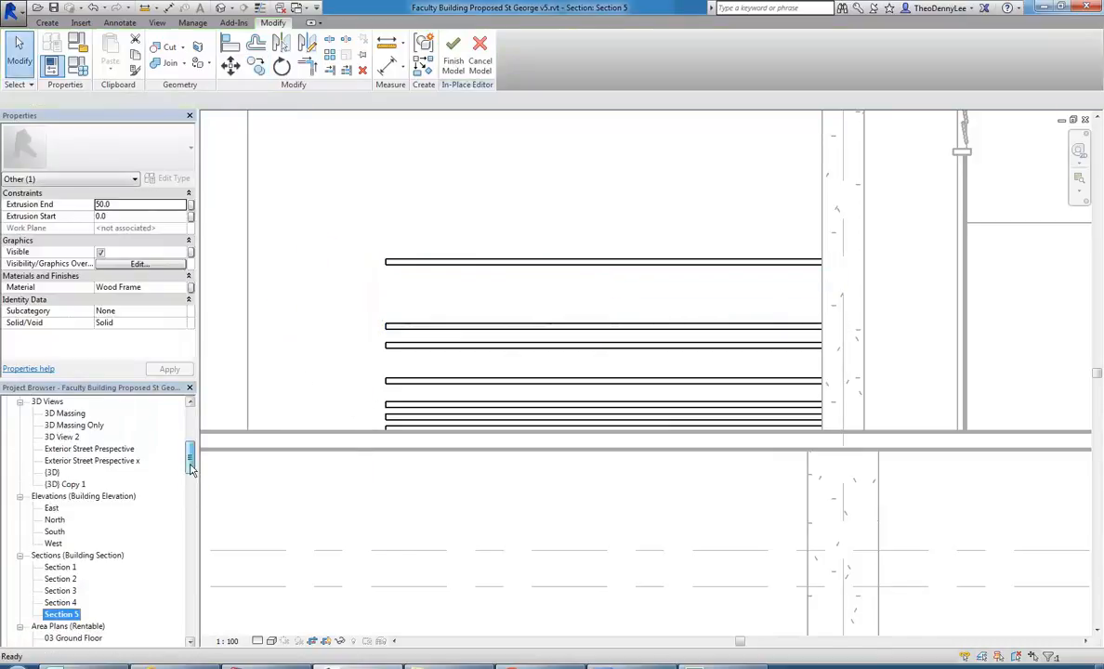
double_click(65, 484)
scroll(395, 292, up, 3)
click(395, 292)
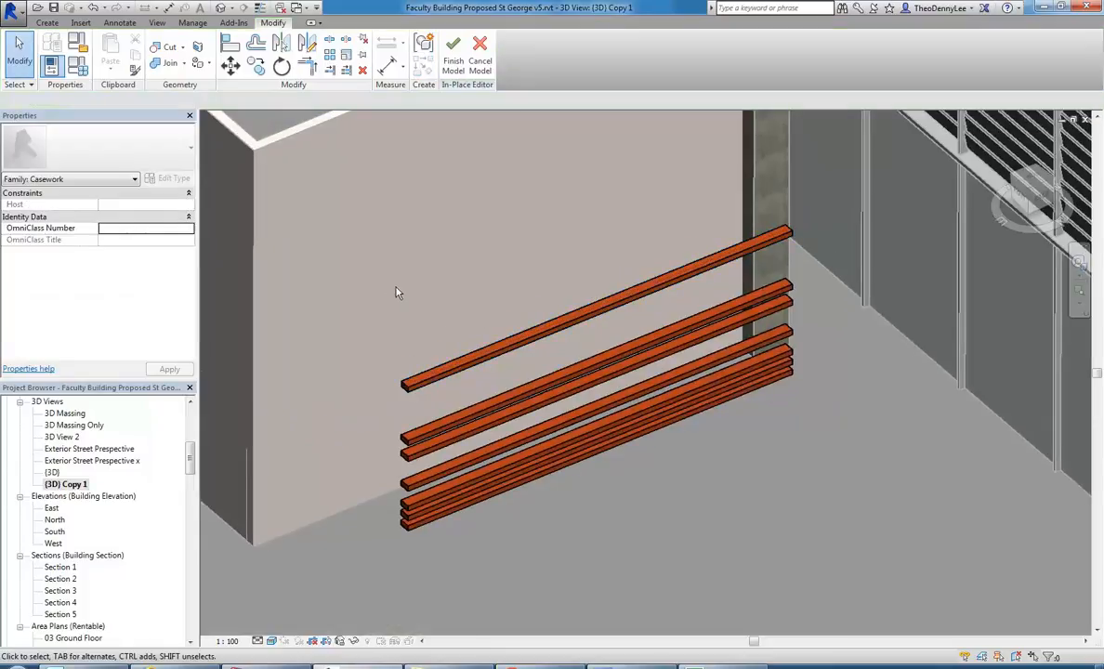
scroll(395, 291, down, 2)
scroll(458, 339, up, 1)
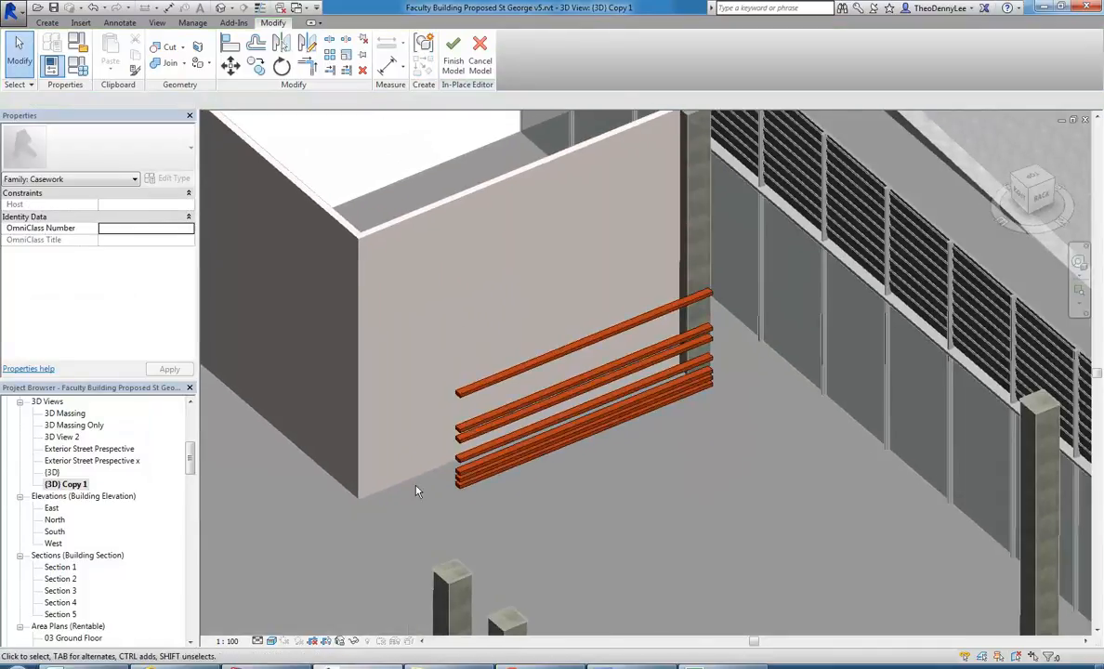
click(453, 54)
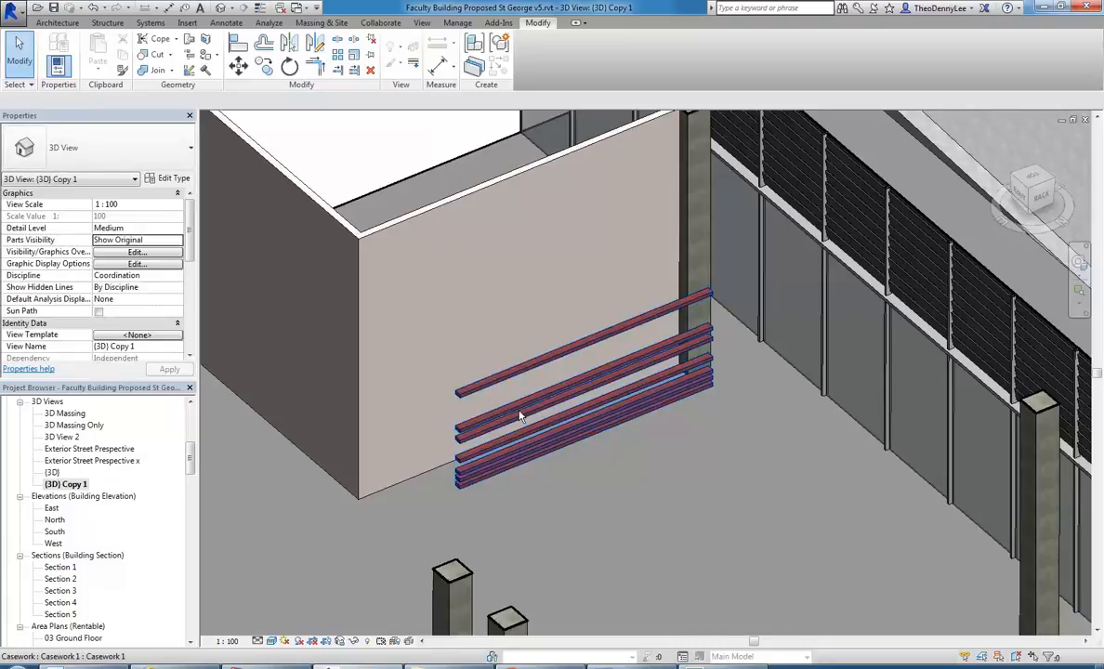
Edit the bar casework in place, set the material of all its extrusions to Wood - Timber, and finish the model.
click(576, 437)
click(533, 57)
drag(414, 532, 715, 185)
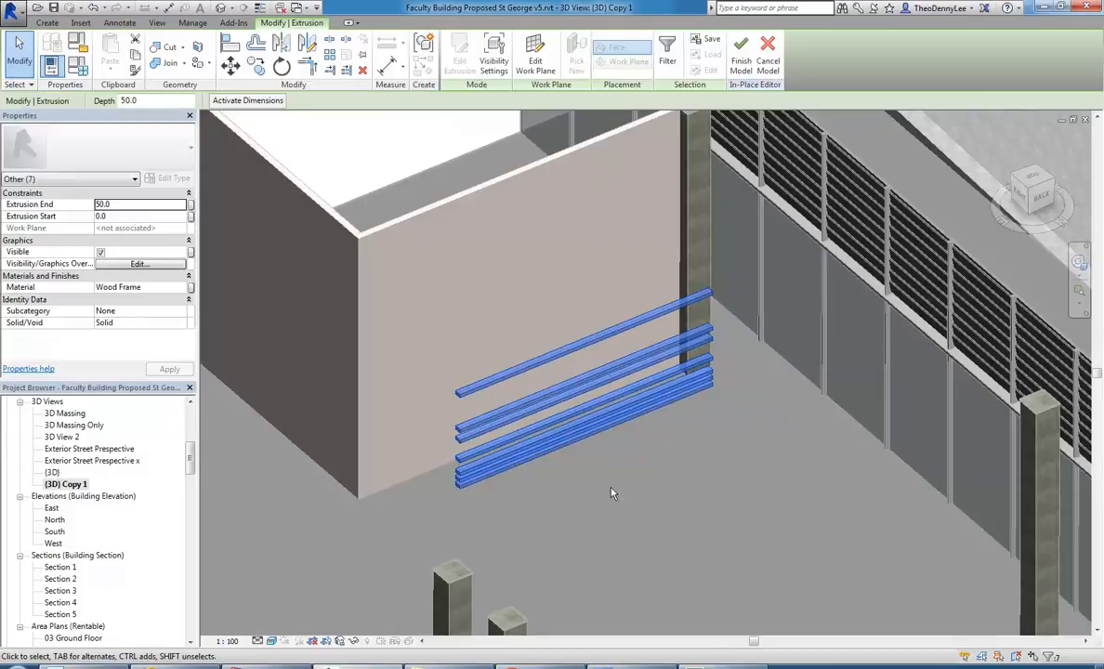
click(183, 290)
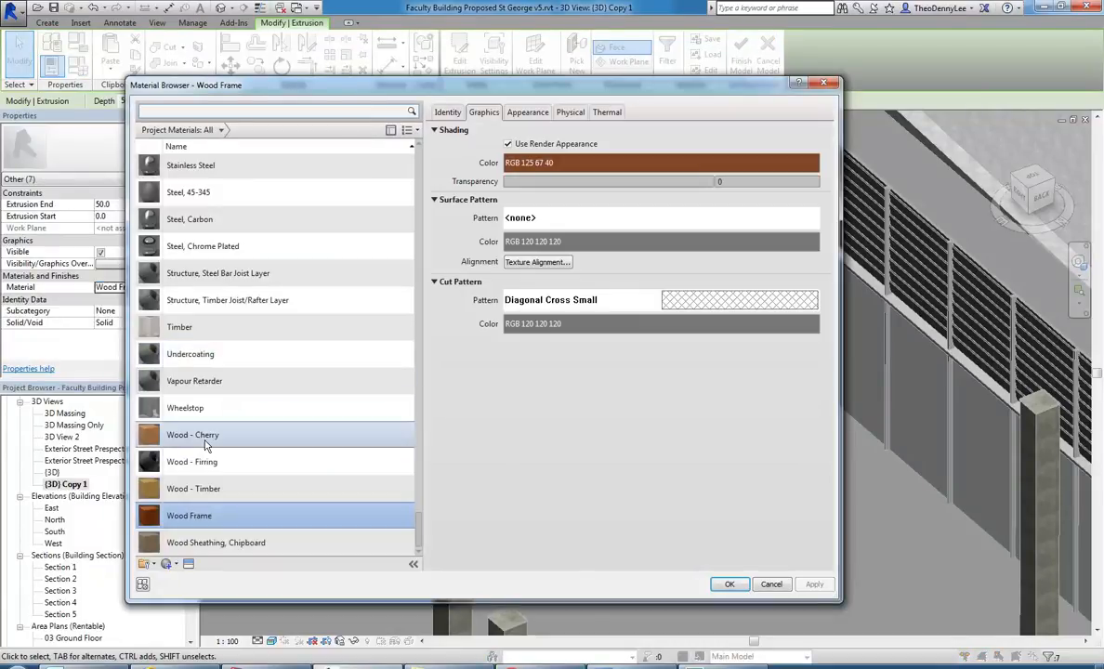
click(210, 488)
click(729, 585)
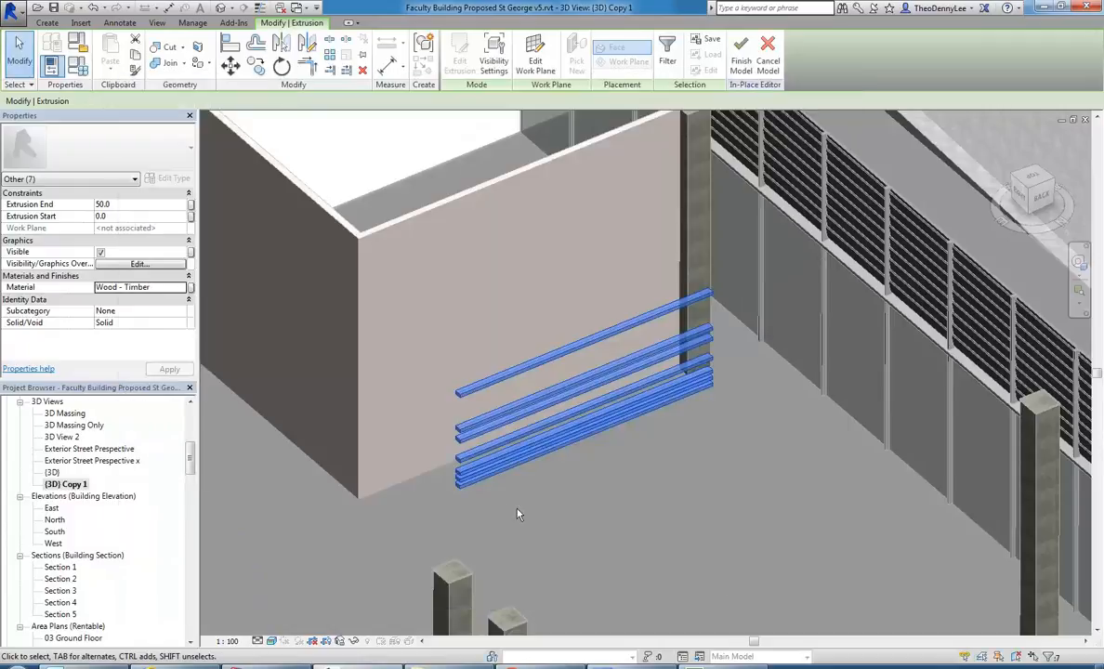
click(451, 312)
scroll(451, 309, up, 2)
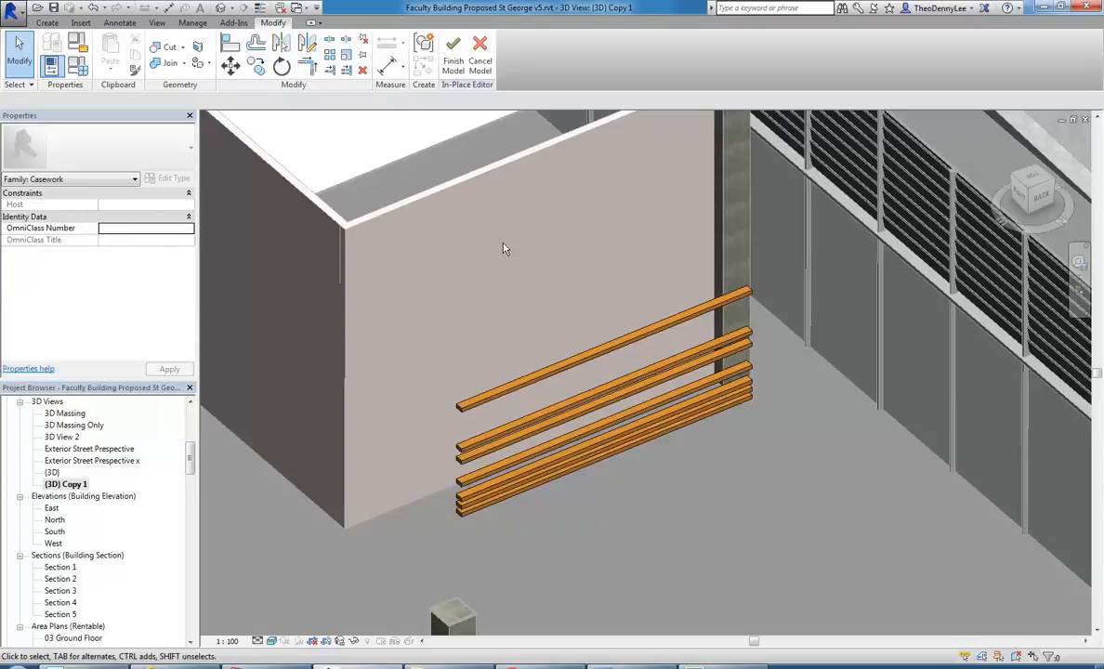
click(452, 52)
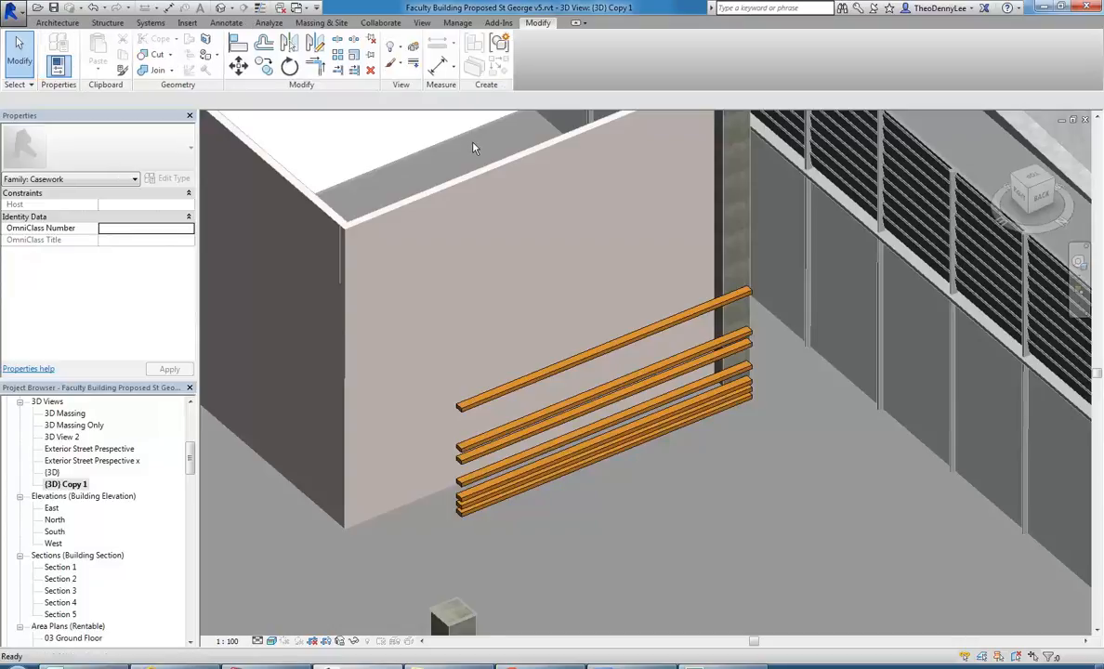
Delete the stacked-bar casework in front of the interior wall.
click(513, 392)
key(Delete)
scroll(462, 390, down, 3)
middle_drag(462, 391, 692, 246)
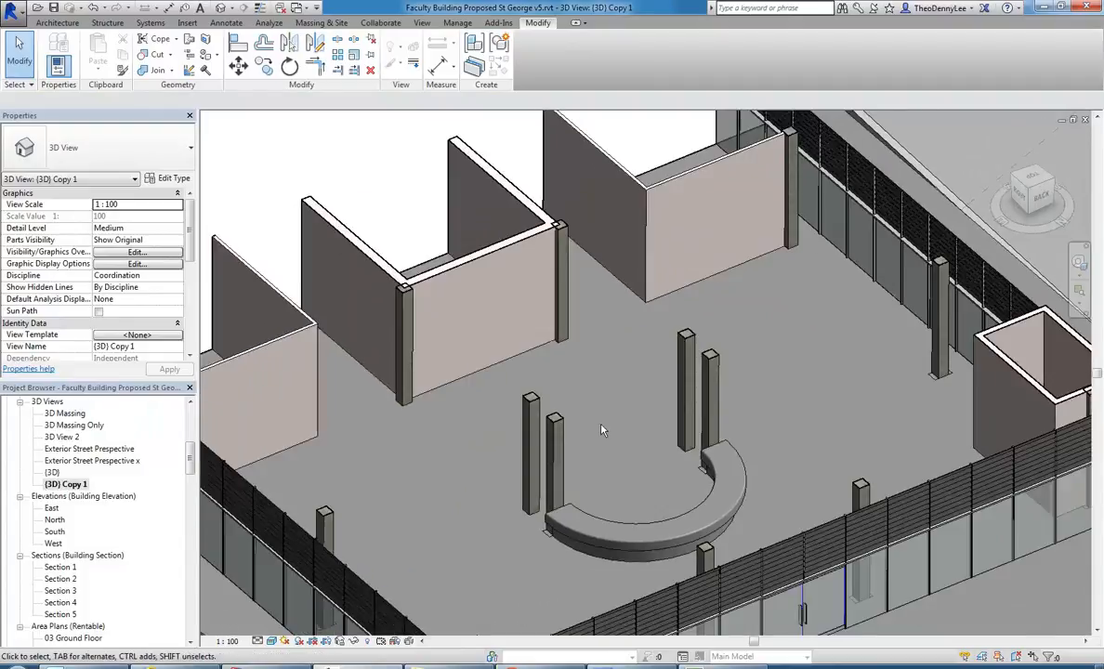
scroll(609, 426, up, 4)
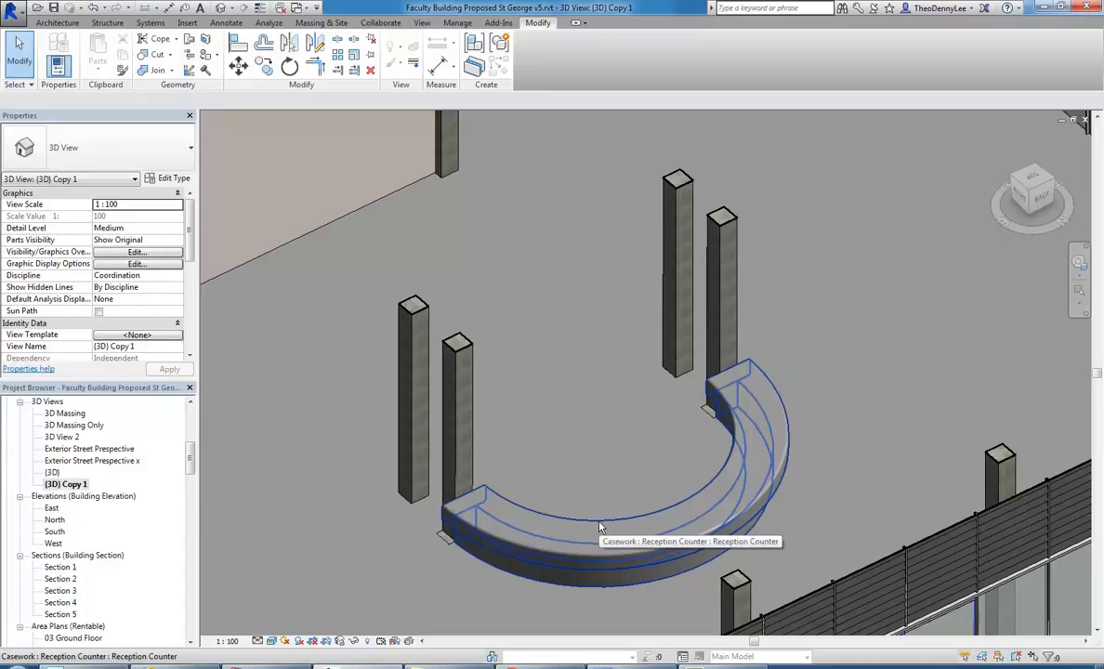
scroll(521, 516, down, 5)
scroll(564, 397, up, 7)
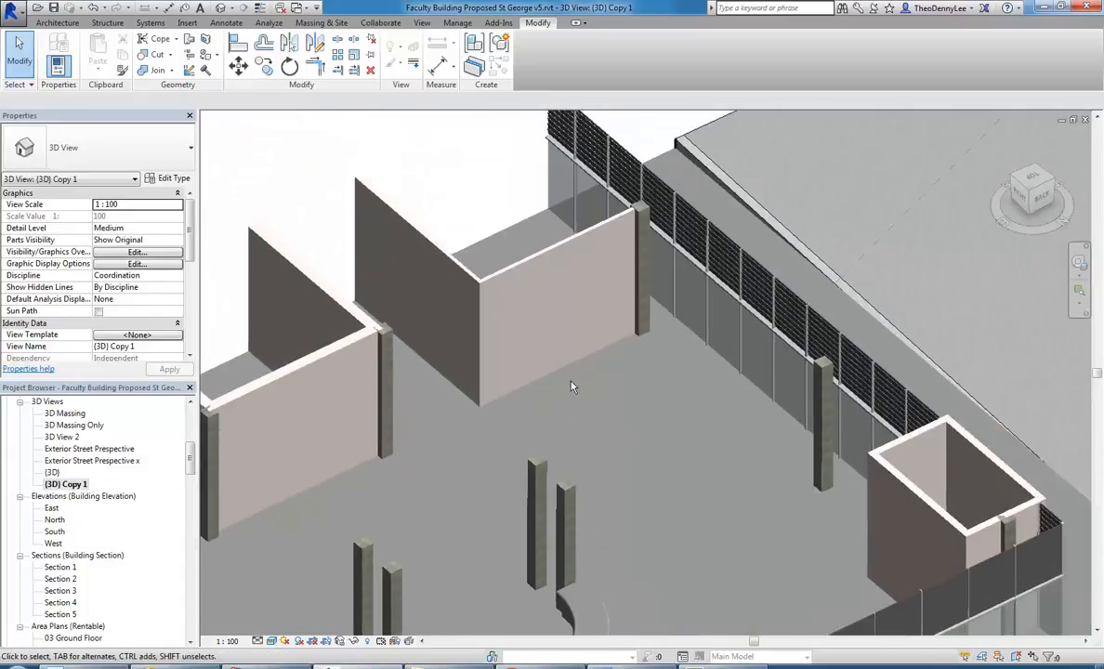
scroll(558, 431, up, 5)
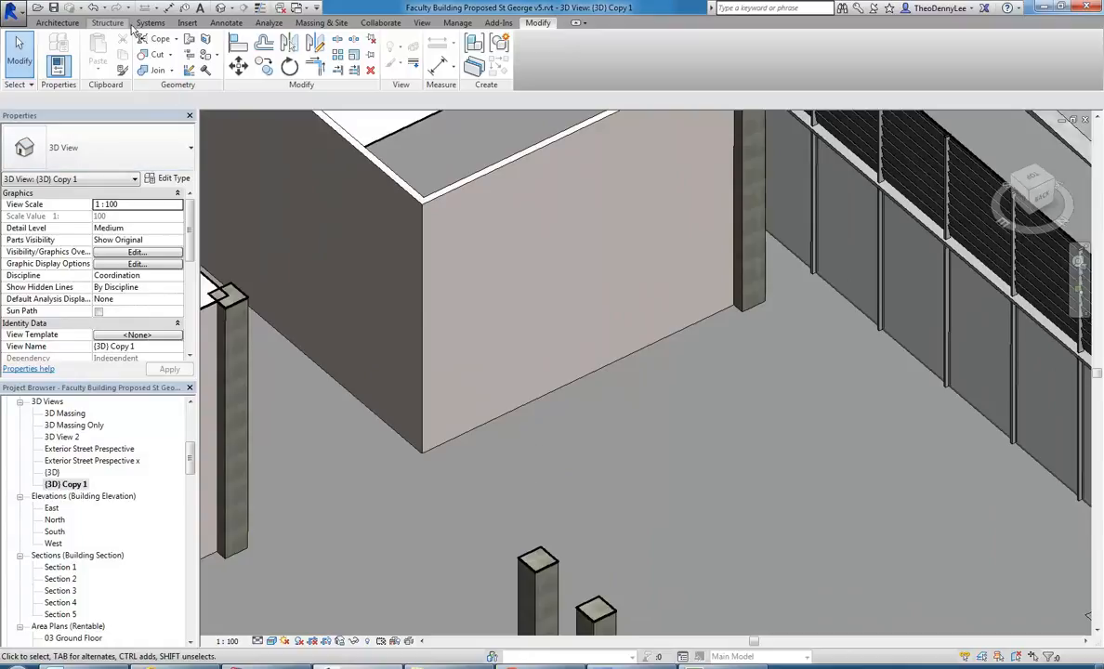
Start a new in-place model in the Casework category, dismissing the save reminder.
click(58, 23)
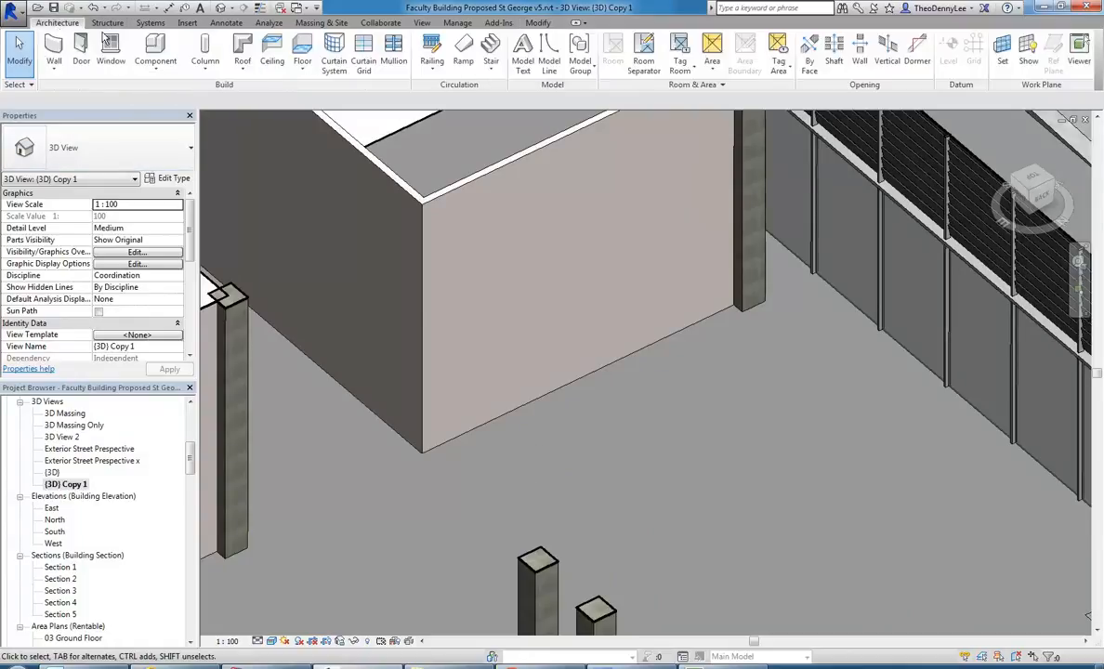
click(177, 122)
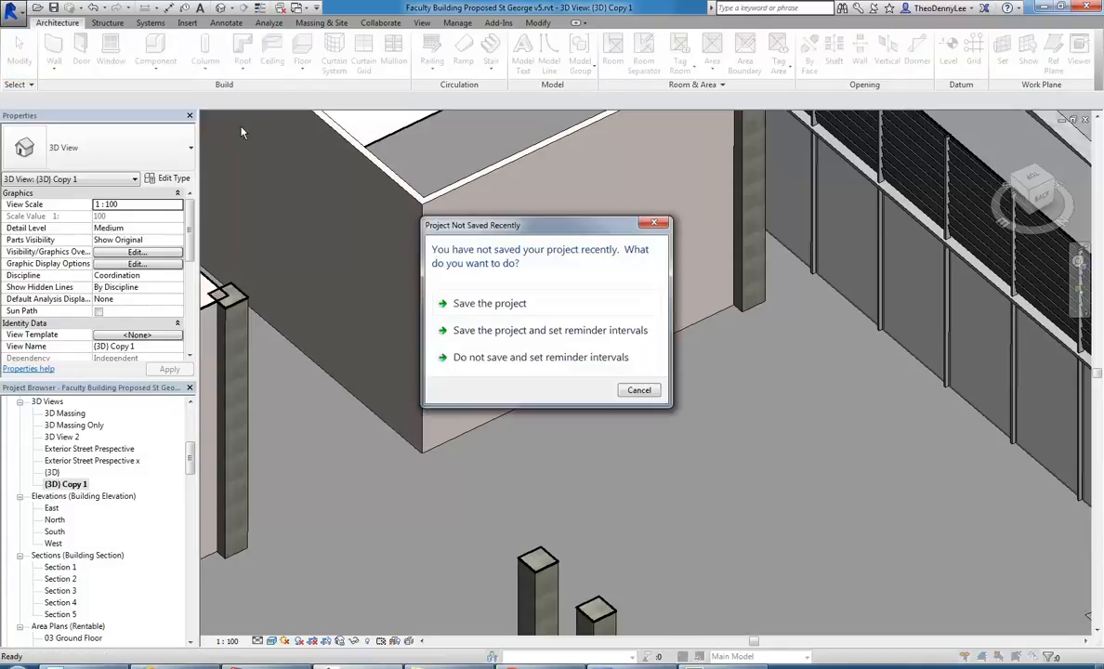
click(624, 390)
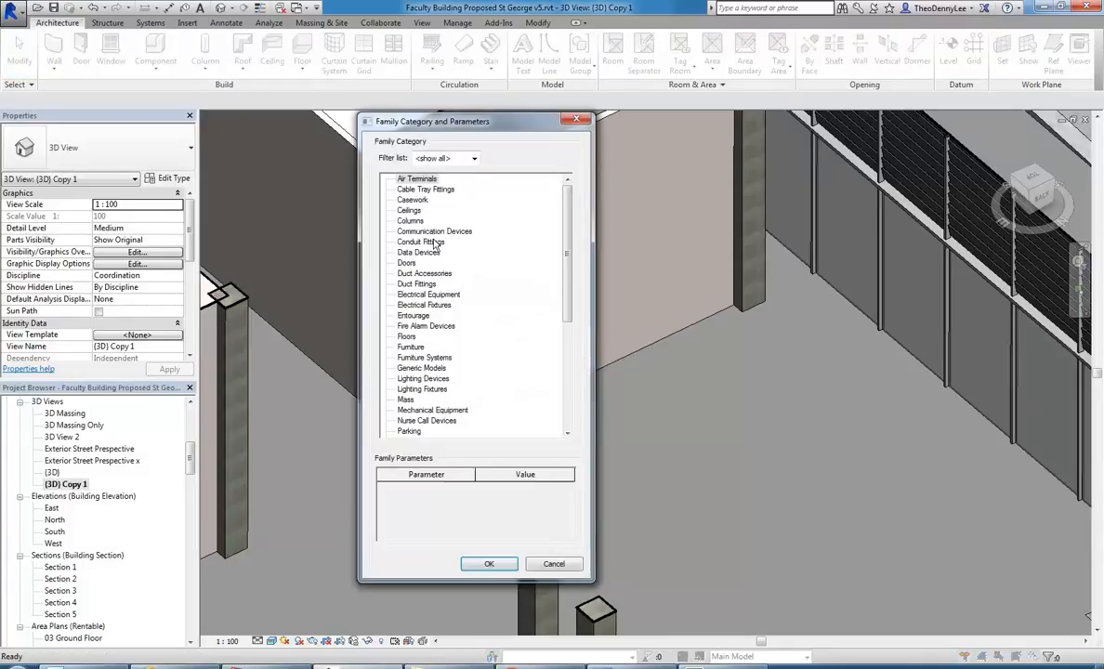
click(411, 199)
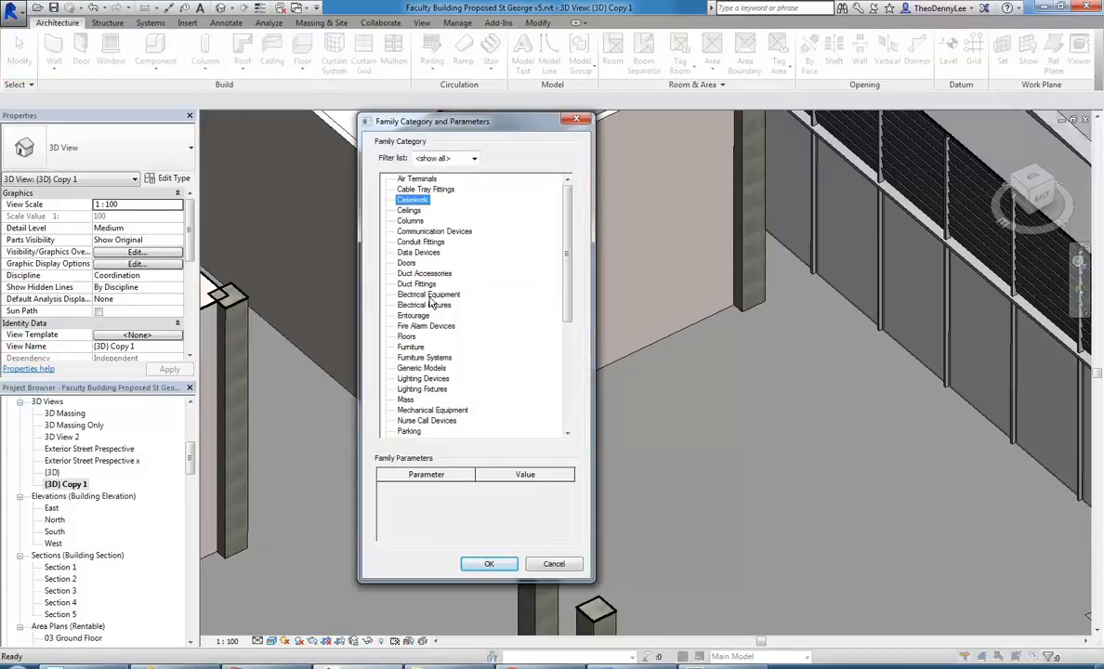
click(487, 565)
click(617, 316)
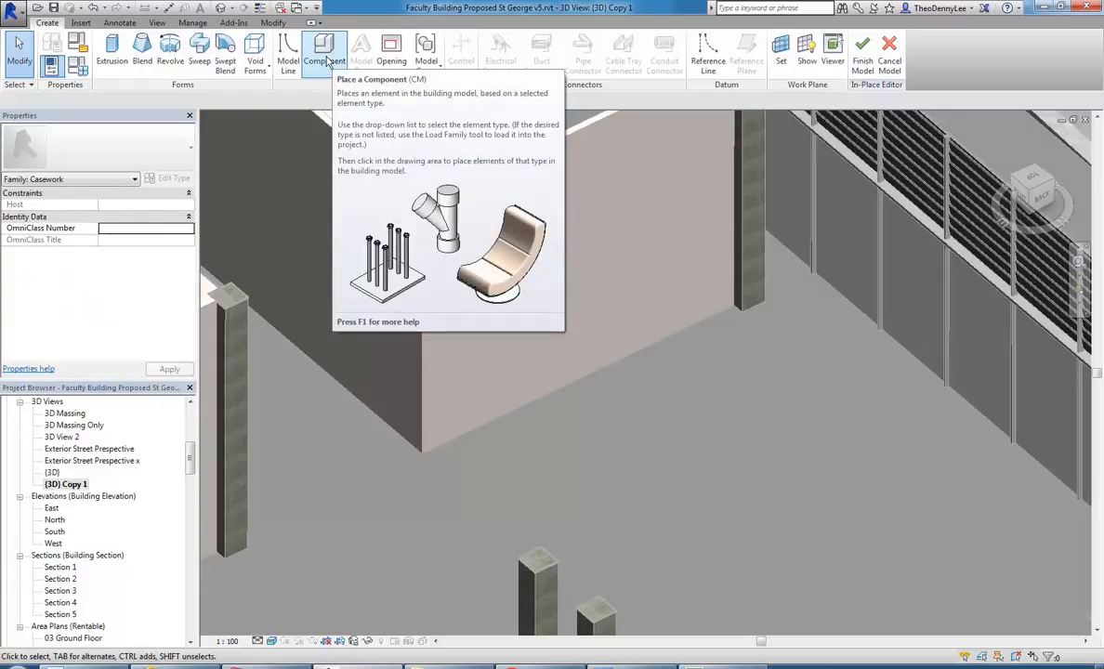
Start placing a component and browse the Metric Library's Structural Framing and Wood folders for a timber family to load.
click(326, 62)
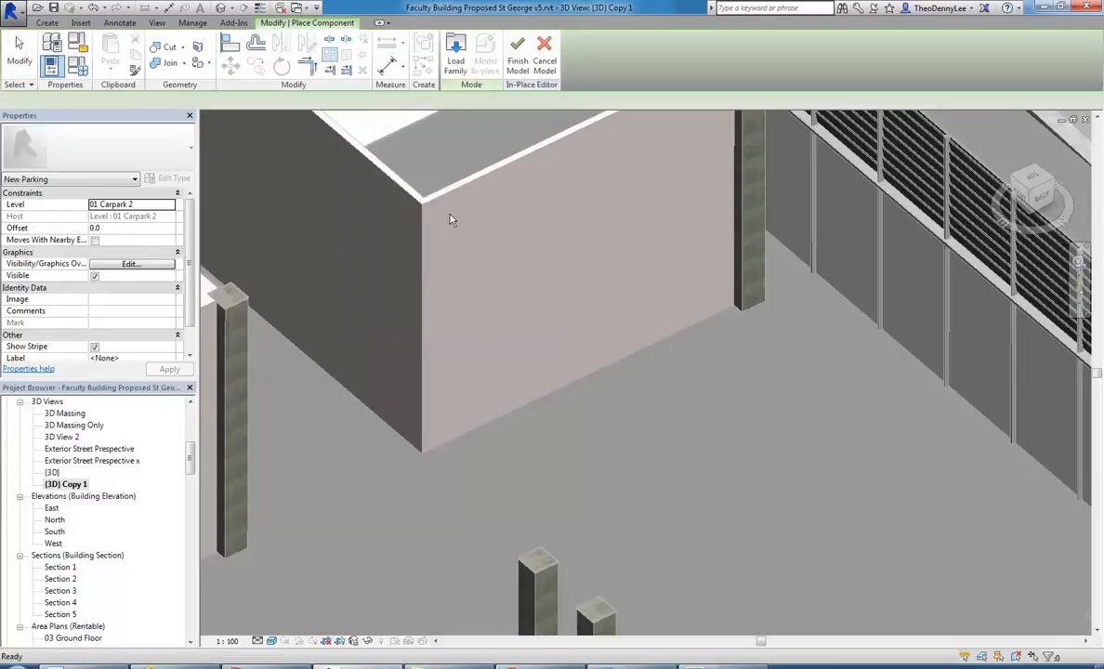
click(514, 54)
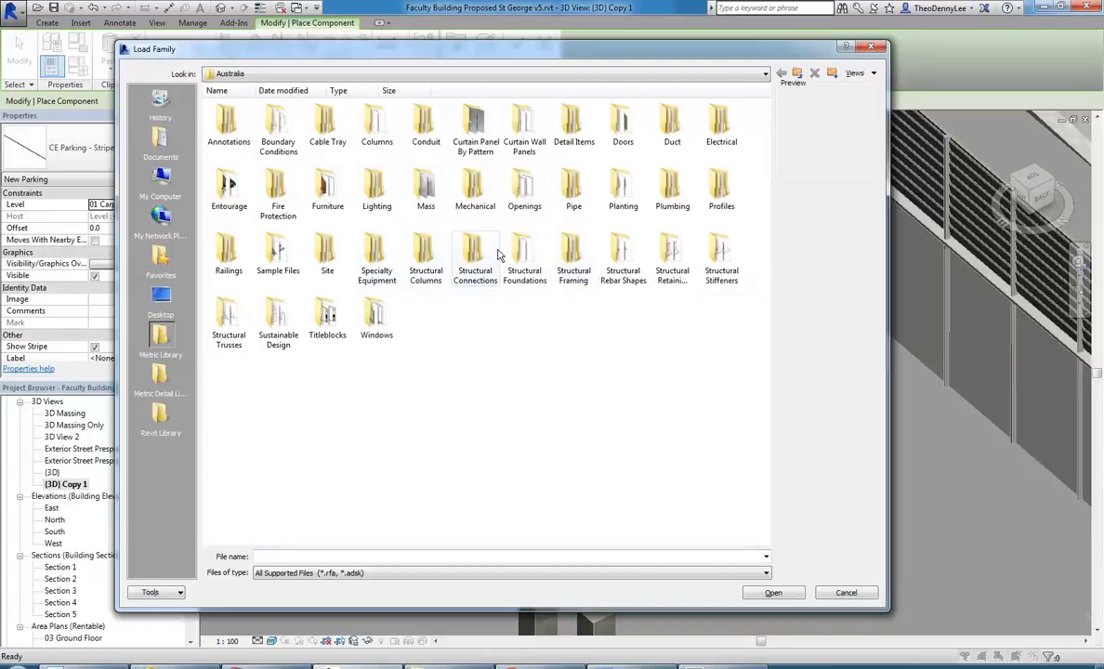
double_click(573, 253)
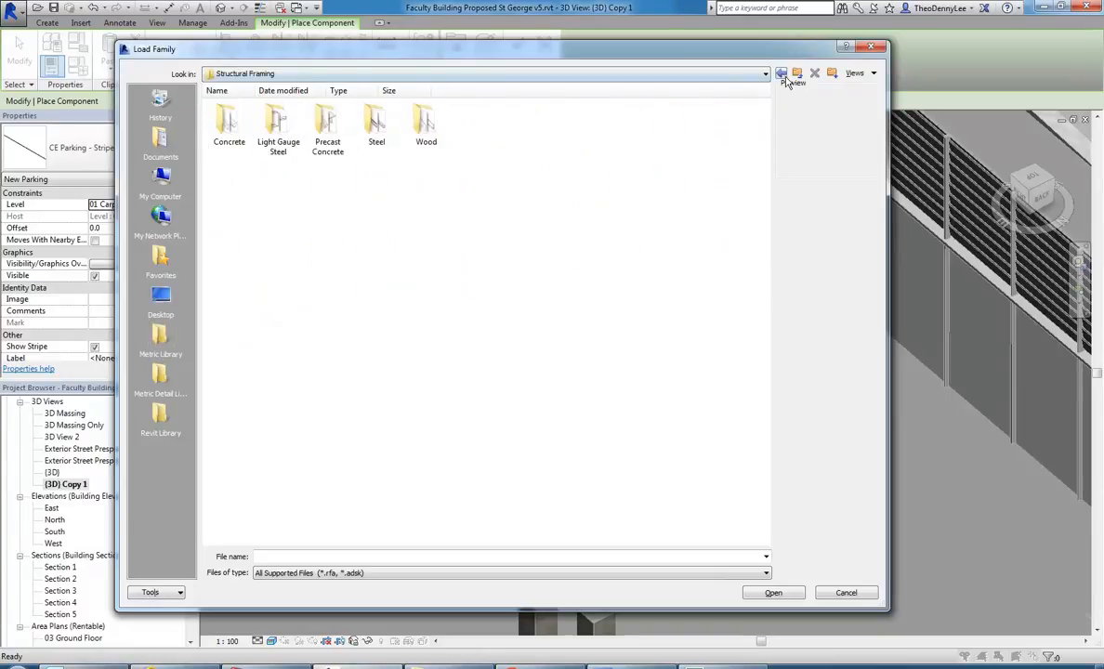
click(780, 72)
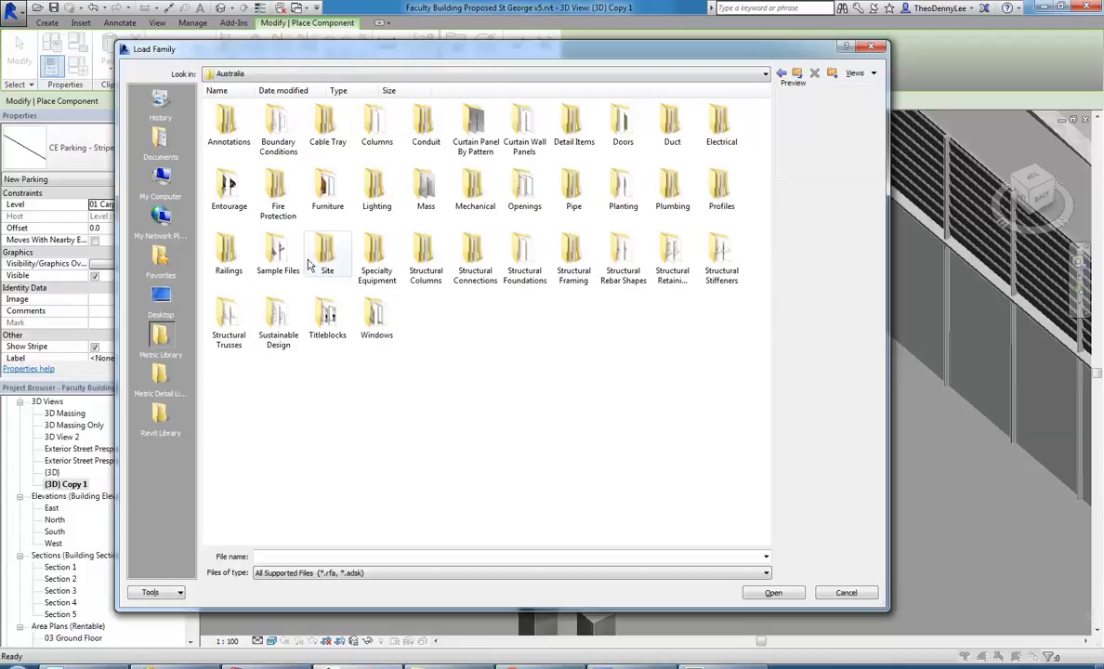
double_click(571, 265)
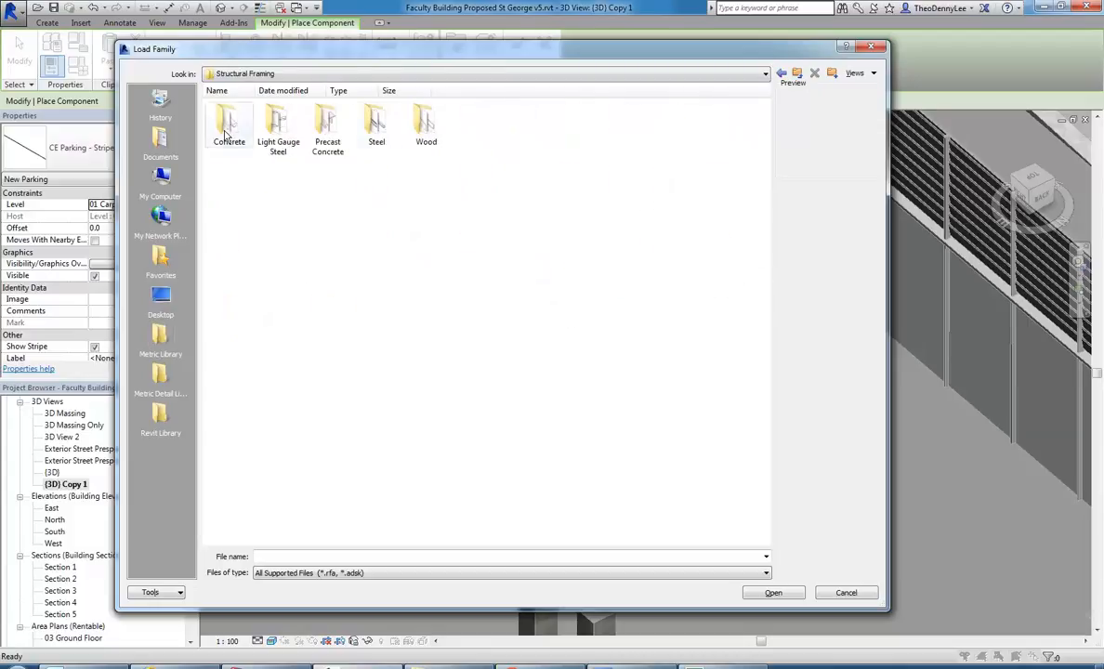
double_click(425, 124)
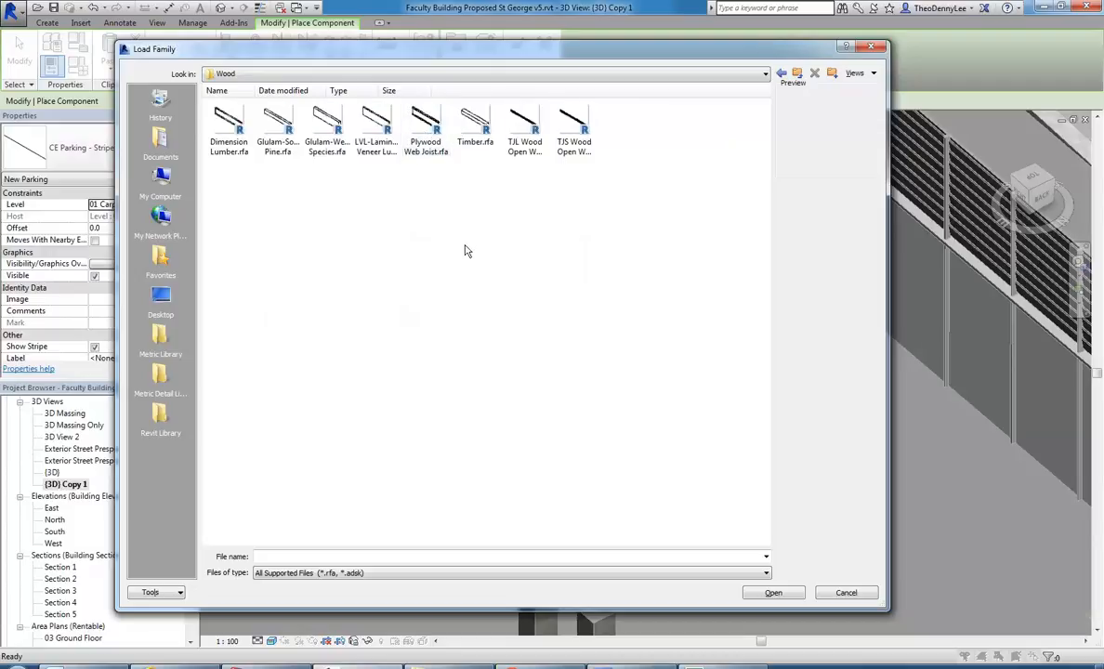
click(475, 125)
click(758, 93)
click(799, 74)
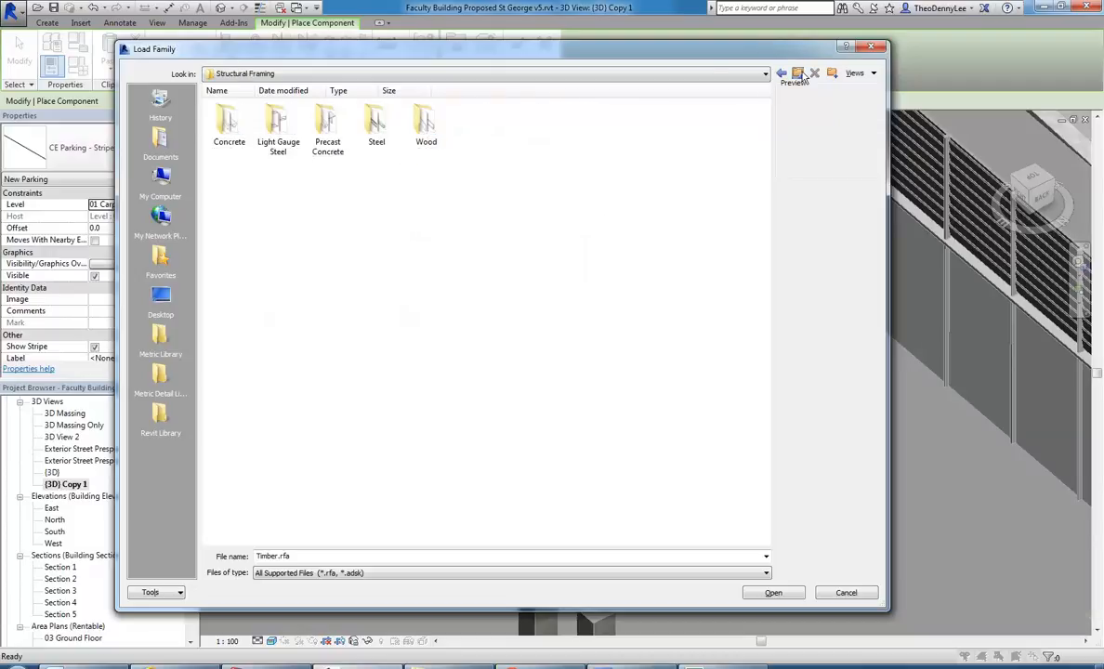
click(797, 75)
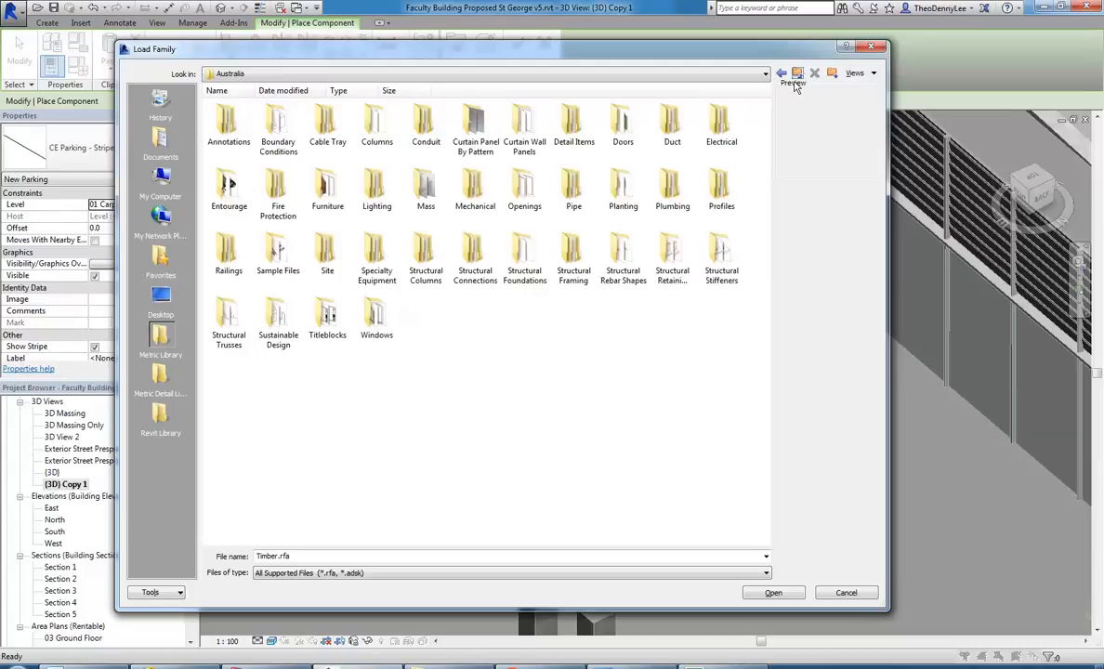
Load the Adjustable Box family from the Revit Library's Structural folder, ready for placing near the interior wall.
click(159, 418)
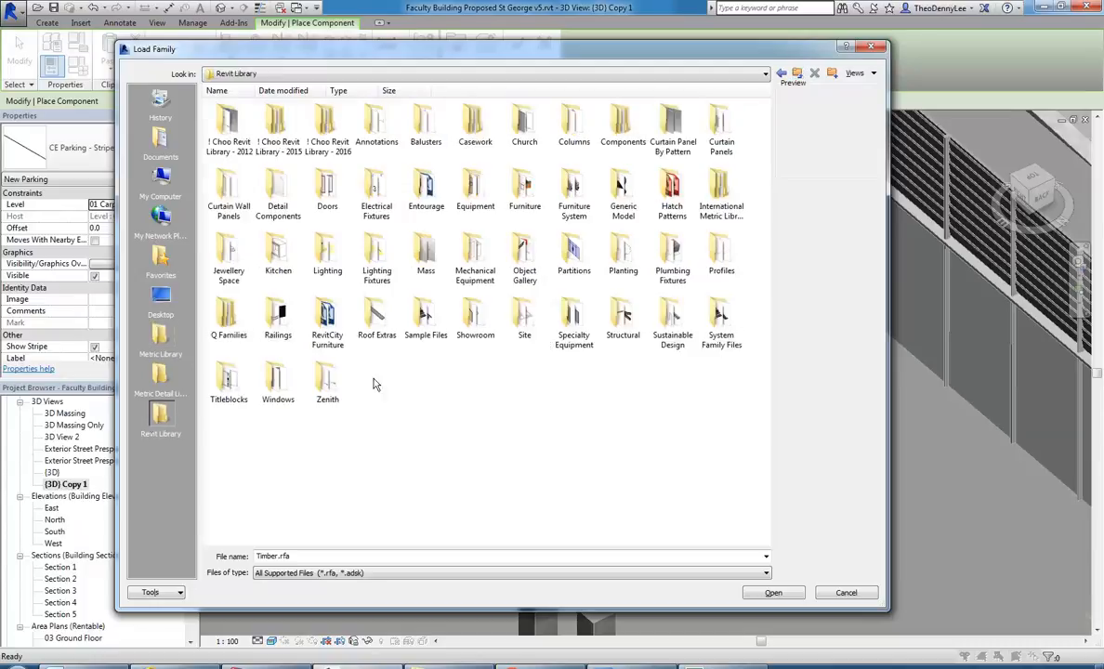
double_click(625, 318)
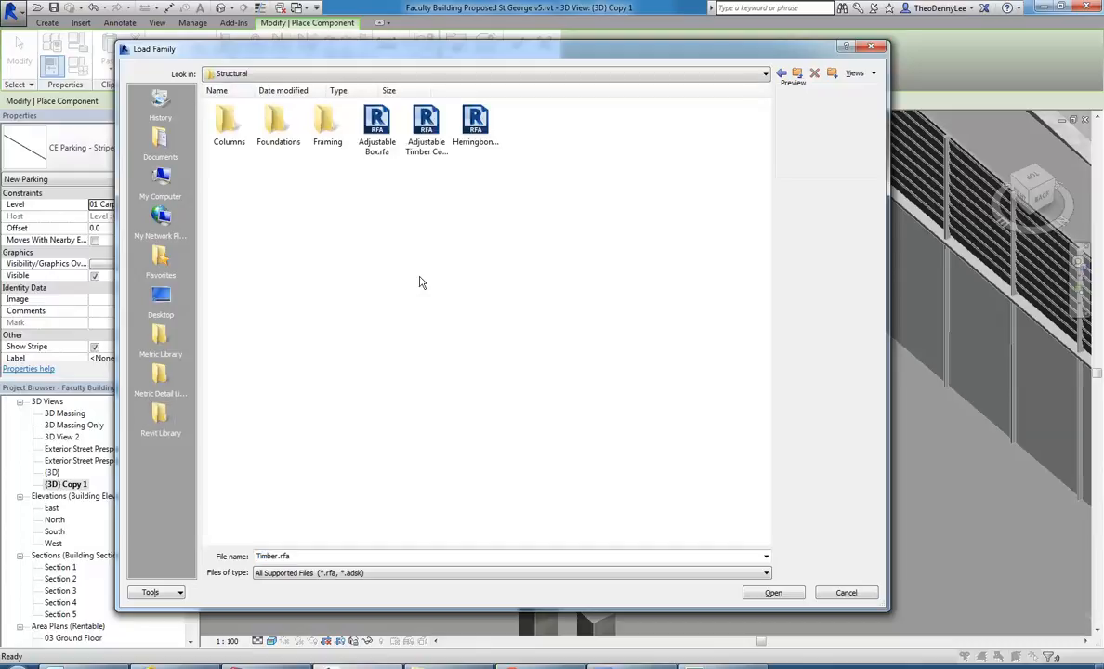
click(361, 121)
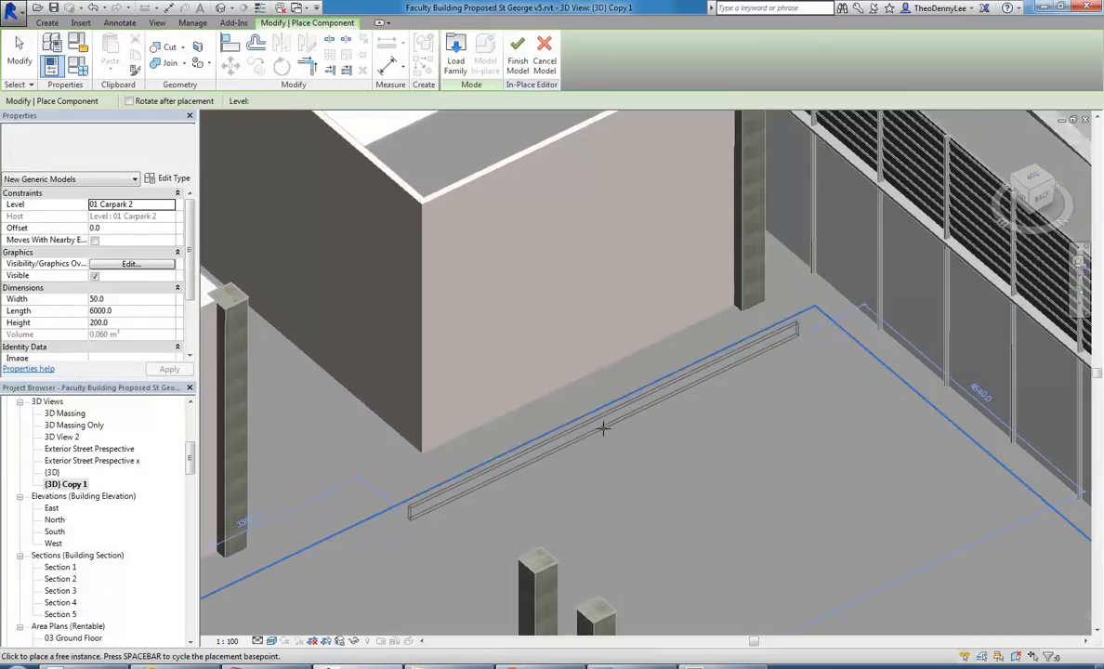
scroll(641, 473, down, 3)
shift+middle_drag(635, 461, 632, 436)
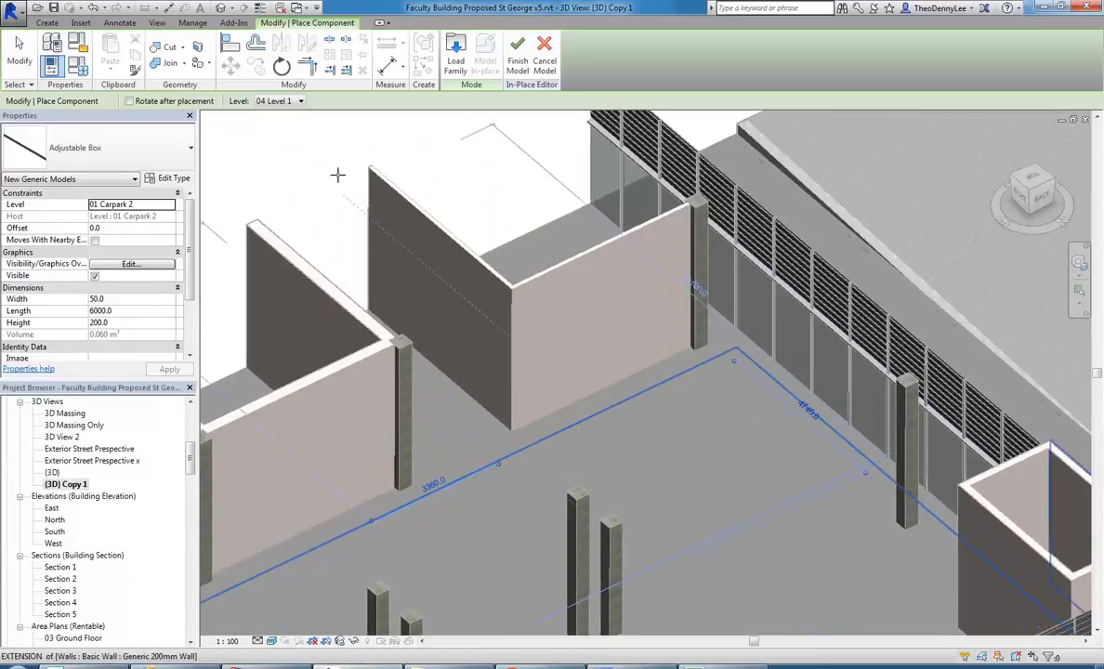
Place an Adjustable Box on level 03 Ground Floor in front of the interior wall and end the placement.
scroll(573, 429, down, 3)
scroll(573, 429, up, 1)
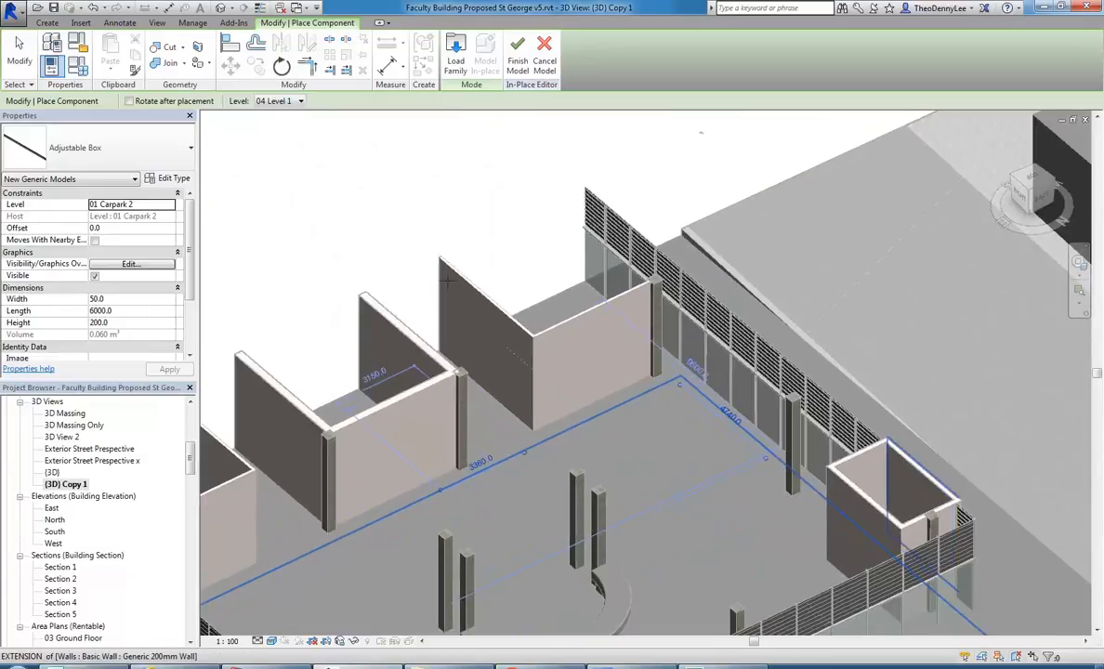
scroll(521, 333, up, 4)
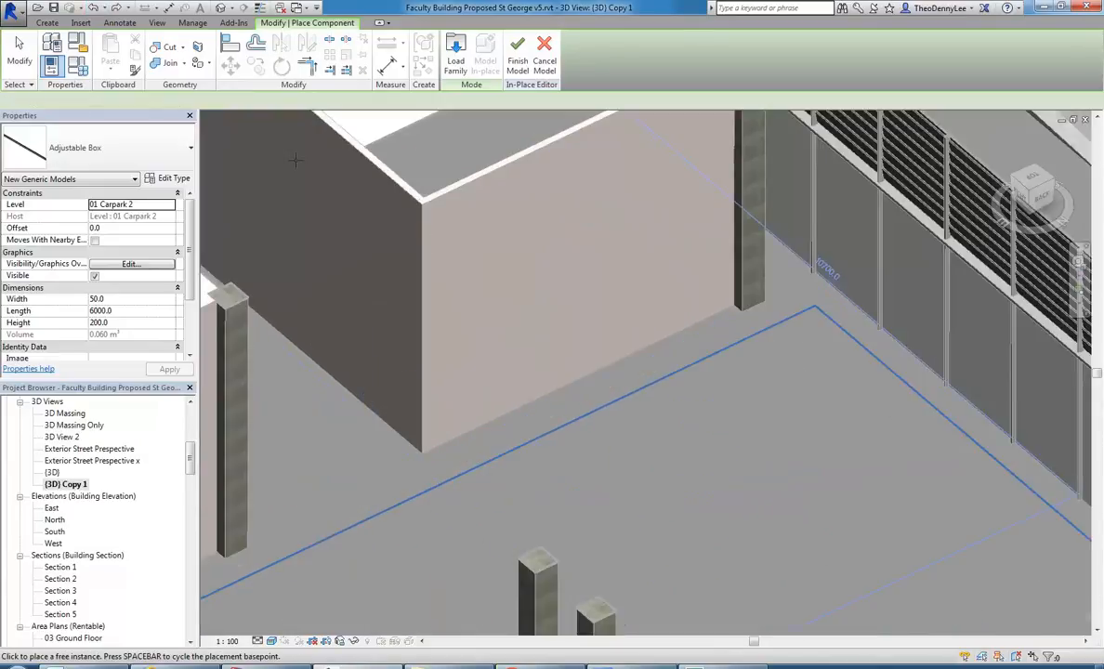
click(279, 101)
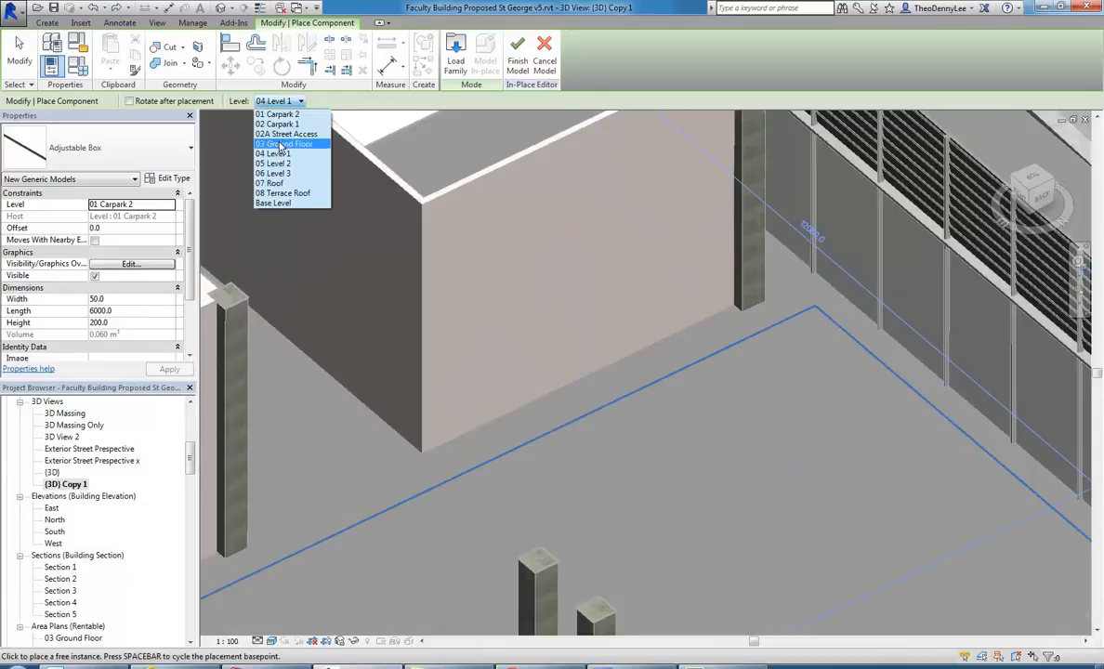
click(283, 140)
click(612, 440)
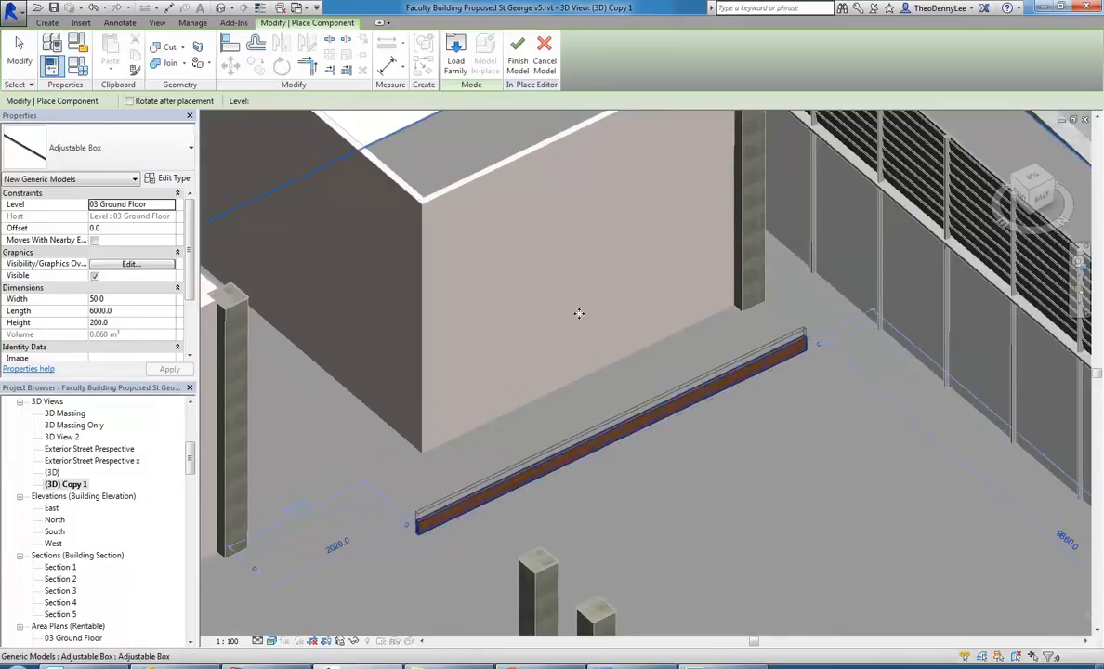
right_click(547, 304)
click(578, 313)
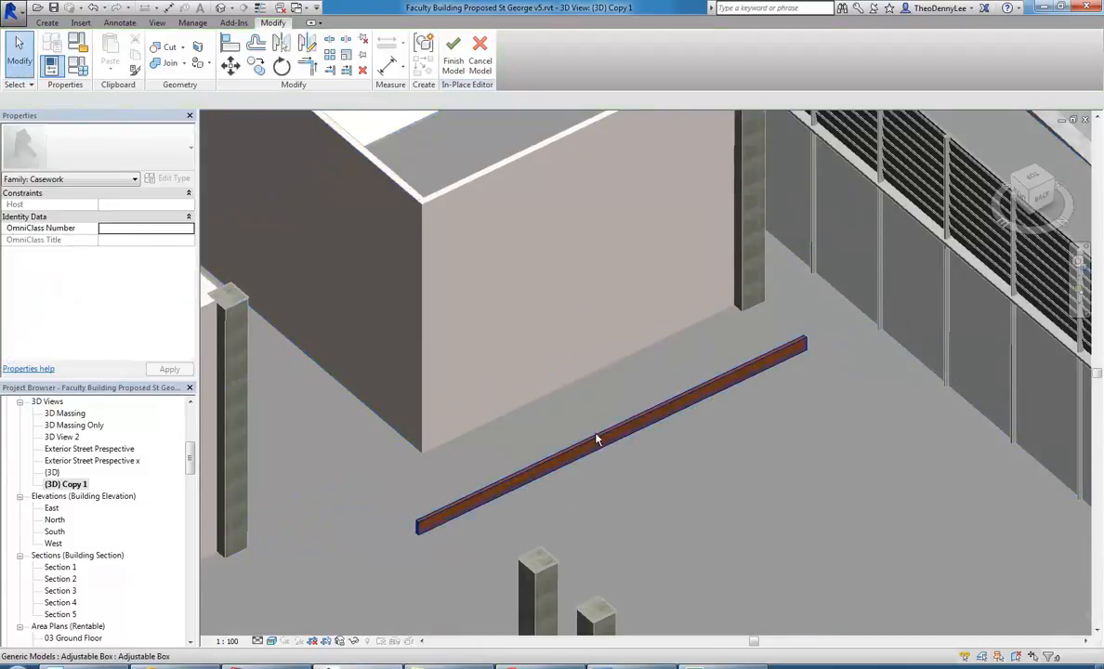
In the 03 Ground Floor plan, shorten the placed box to 4340 mm by pulling in the end farther from the facade.
click(596, 440)
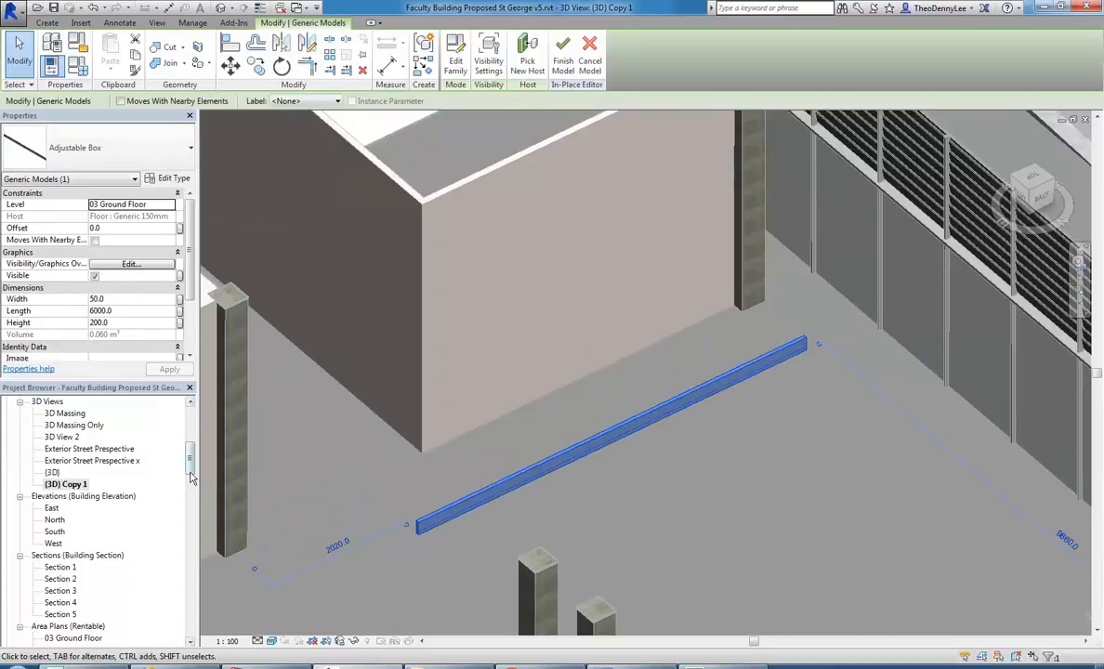
scroll(140, 476, up, 5)
double_click(75, 460)
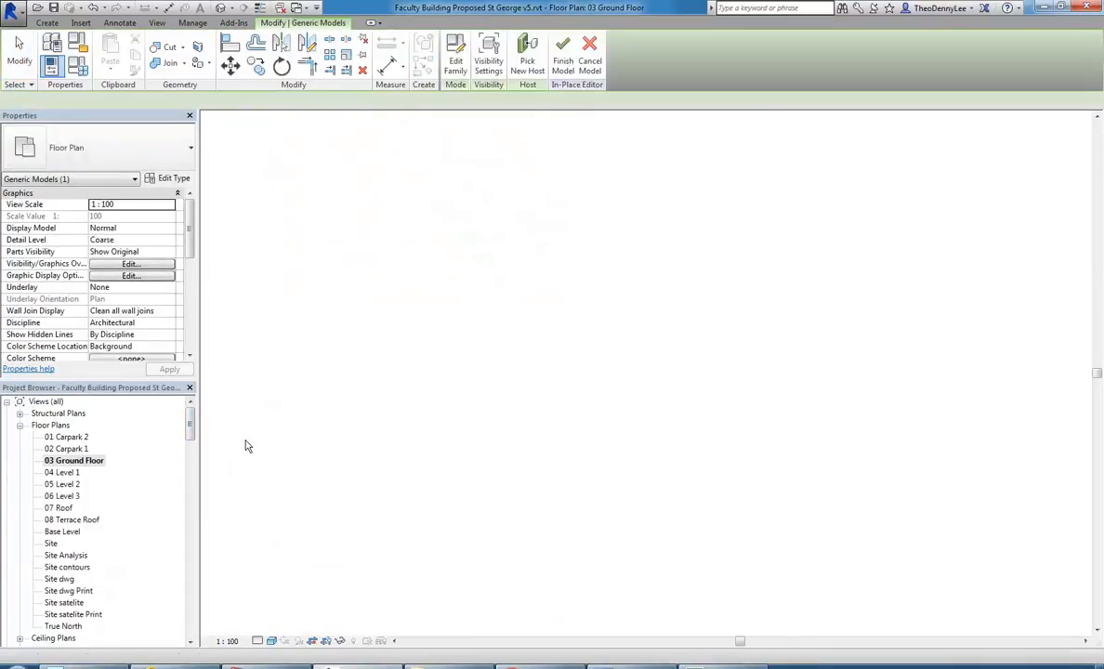
scroll(524, 408, down, 3)
middle_drag(347, 541, 657, 449)
scroll(659, 455, up, 5)
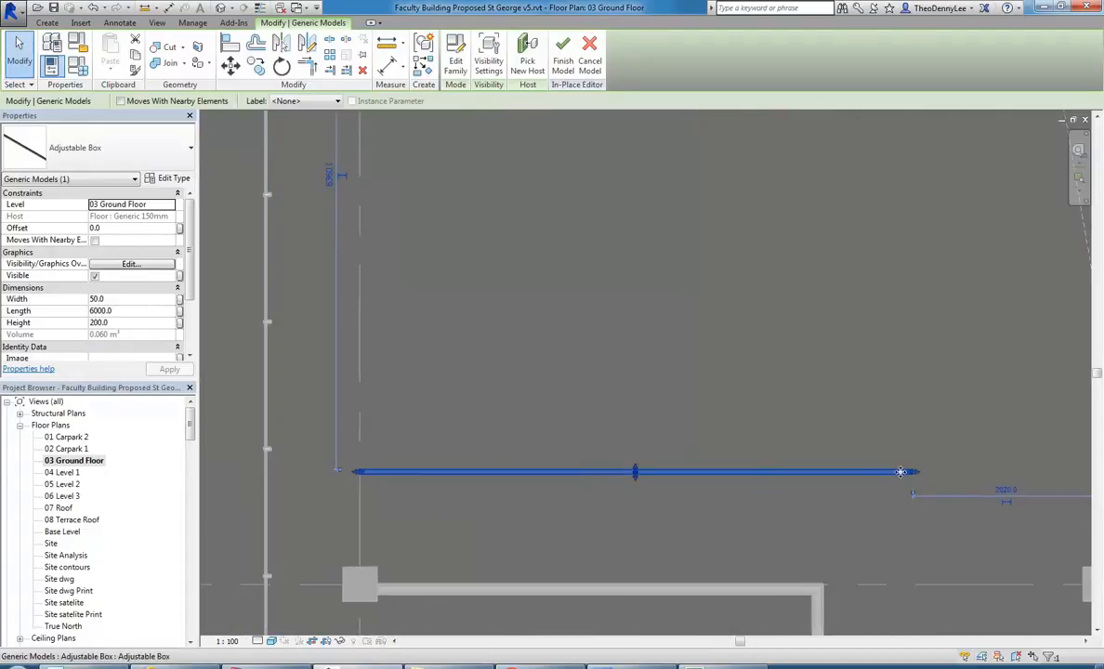
drag(911, 476, 762, 488)
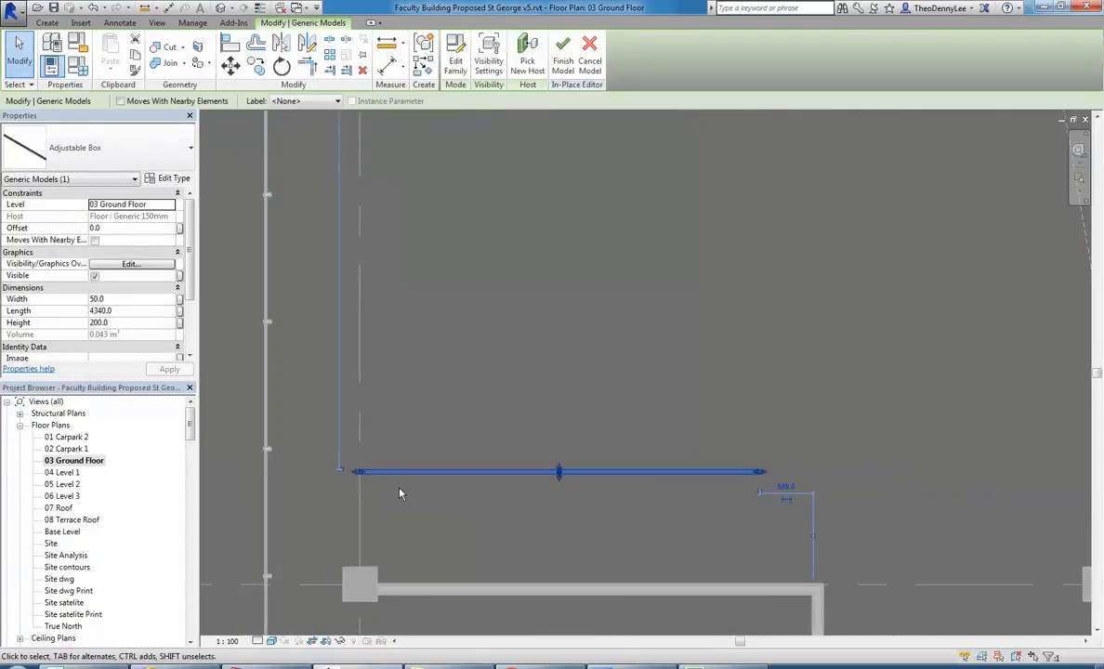
Shorten the box from its facade-side end to a length of about 2751 mm.
drag(357, 472, 470, 469)
scroll(656, 511, up, 3)
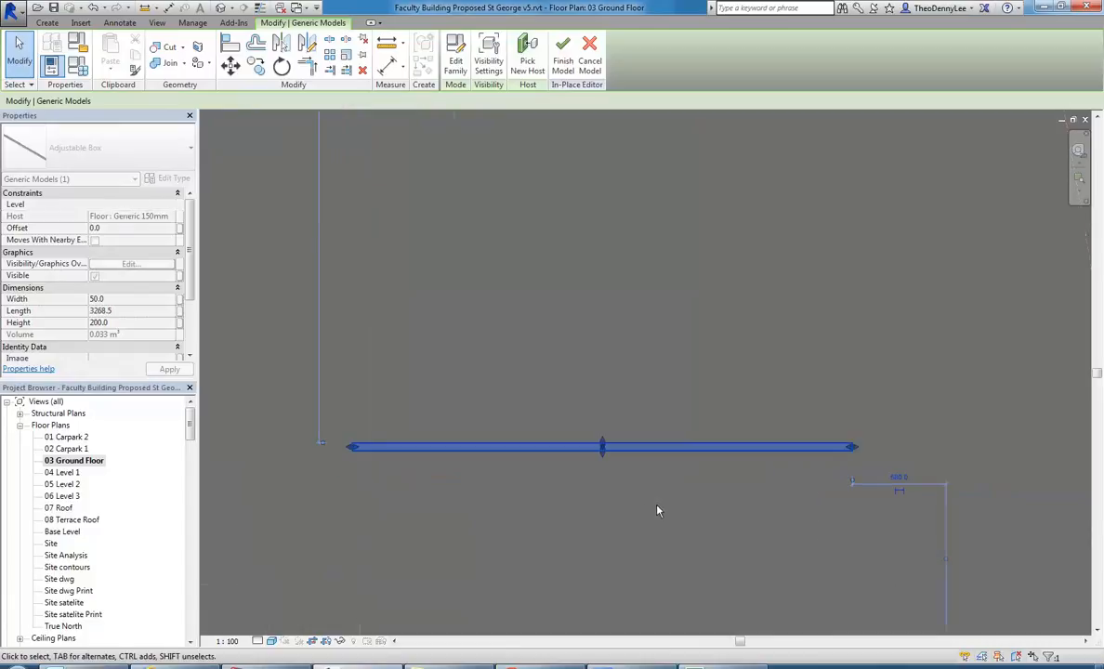
drag(356, 451, 405, 447)
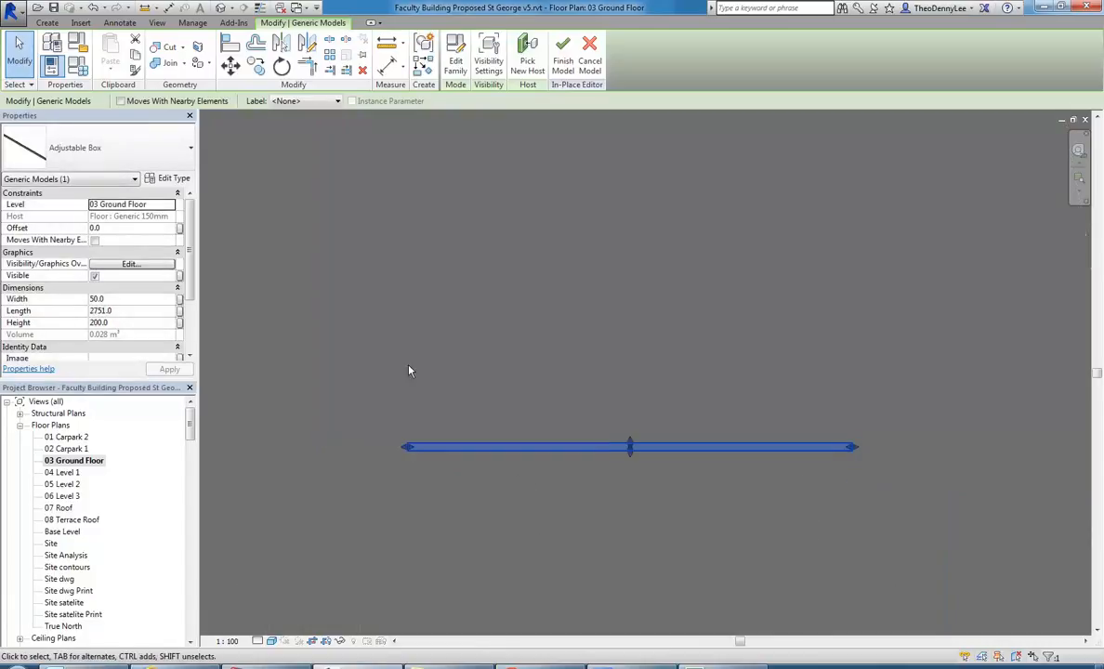
scroll(420, 369, down, 5)
middle_drag(420, 369, 458, 394)
scroll(459, 394, up, 1)
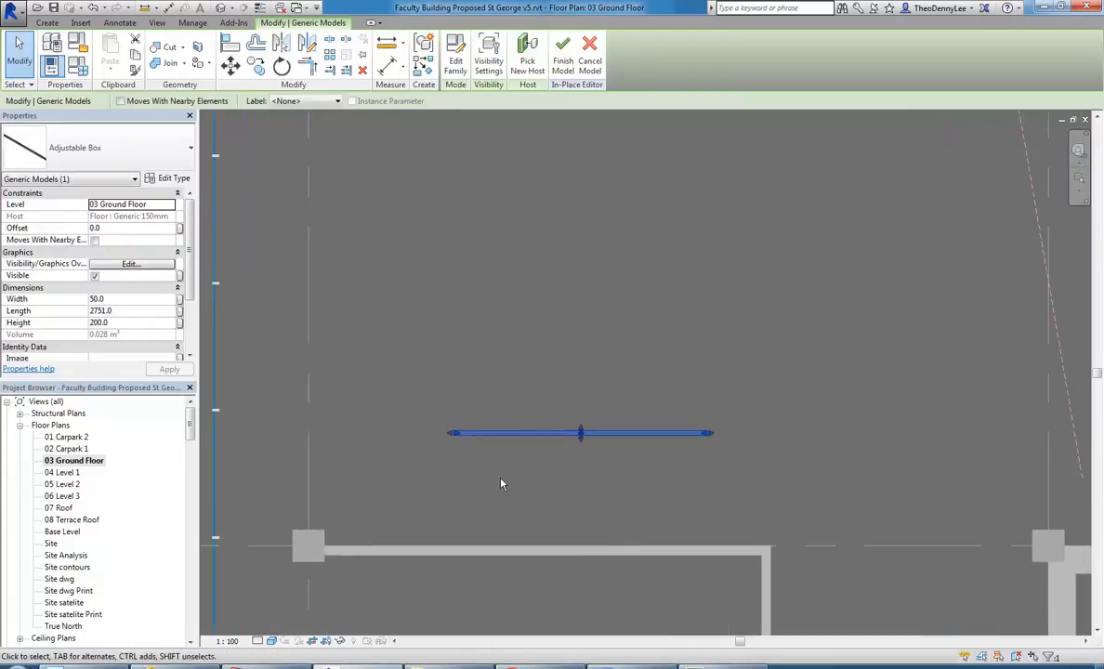
Check the material in the Adjustable Box's type properties and close them without changes.
mouse_move(189, 430)
mouse_down()
mouse_move(188, 467)
mouse_move(189, 444)
mouse_up()
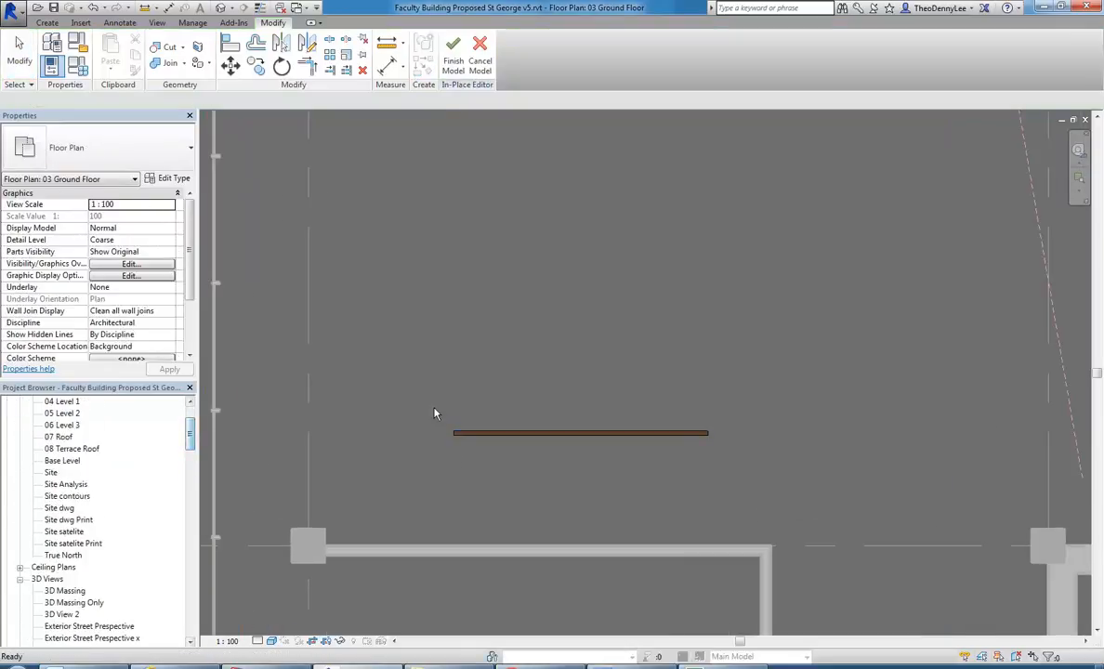
click(490, 434)
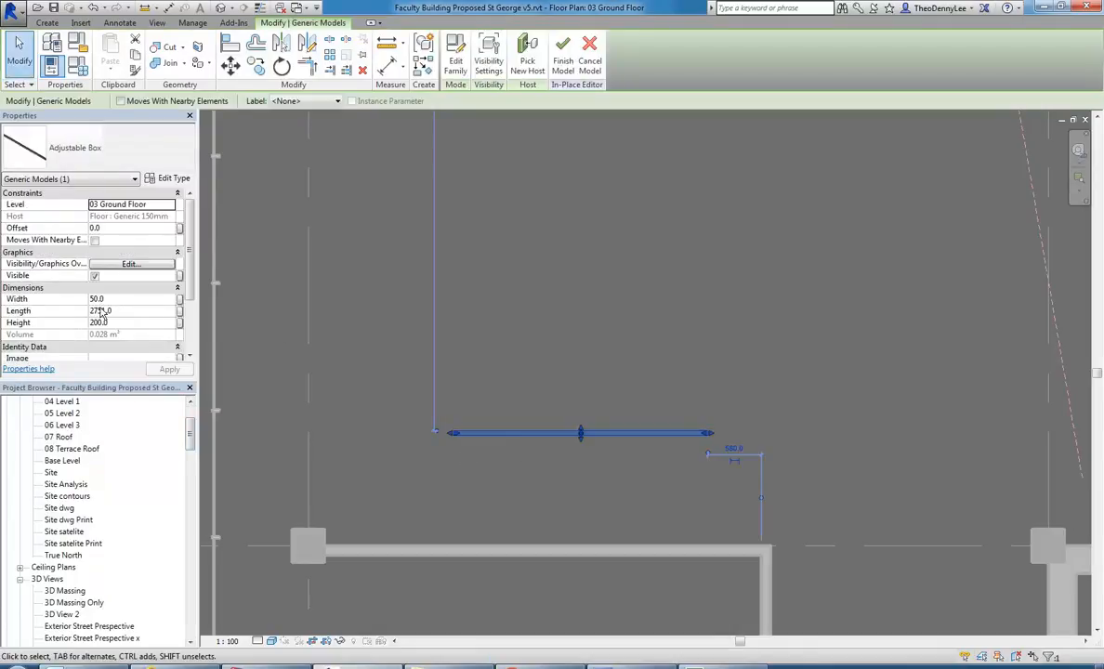
click(158, 180)
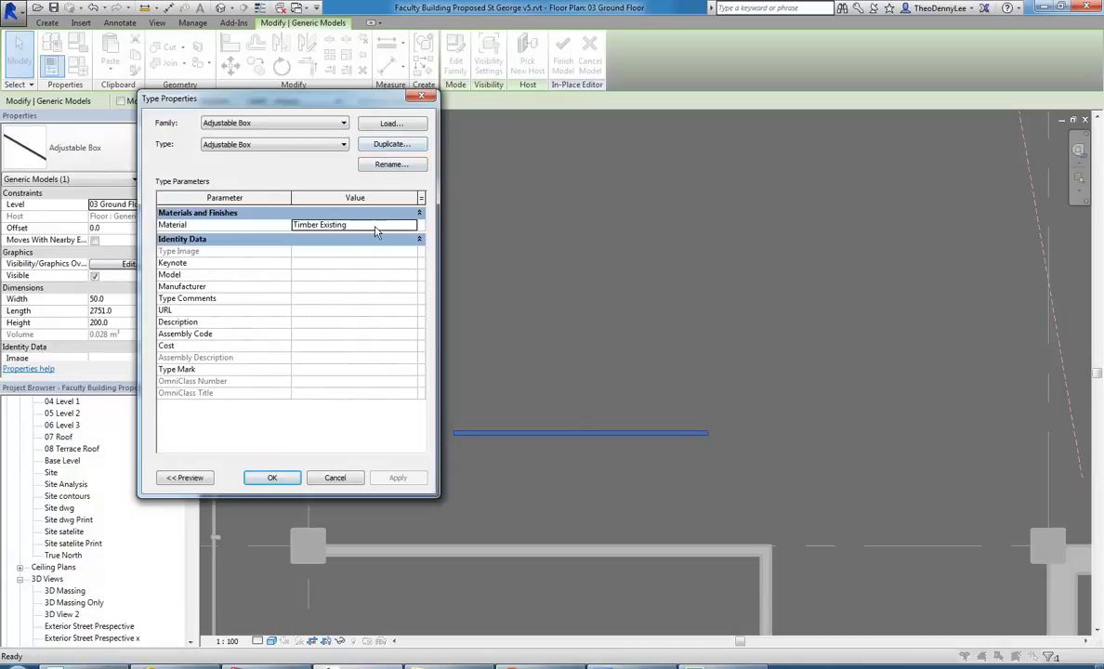
click(335, 477)
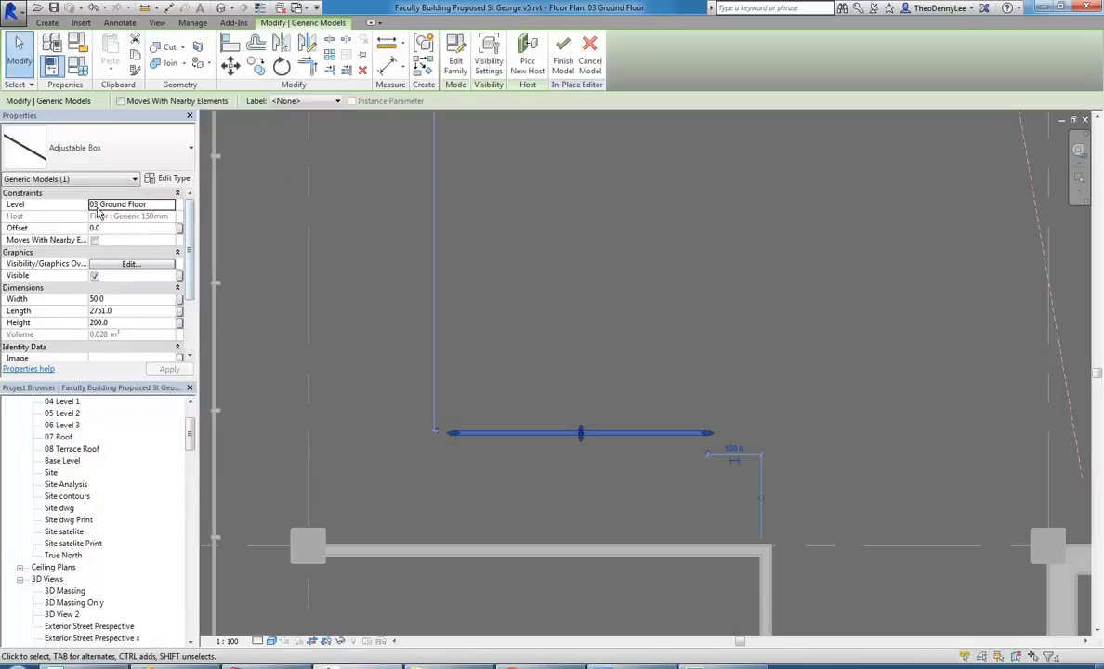
Set the height of the box to 50 mm.
click(128, 310)
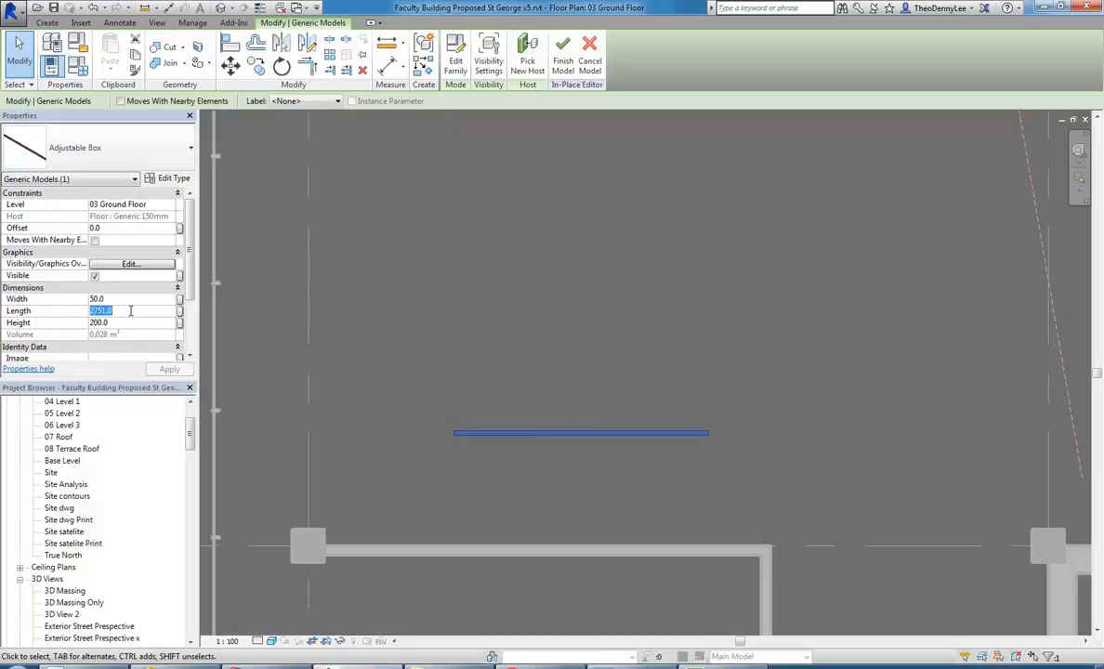
click(126, 323)
text(50)
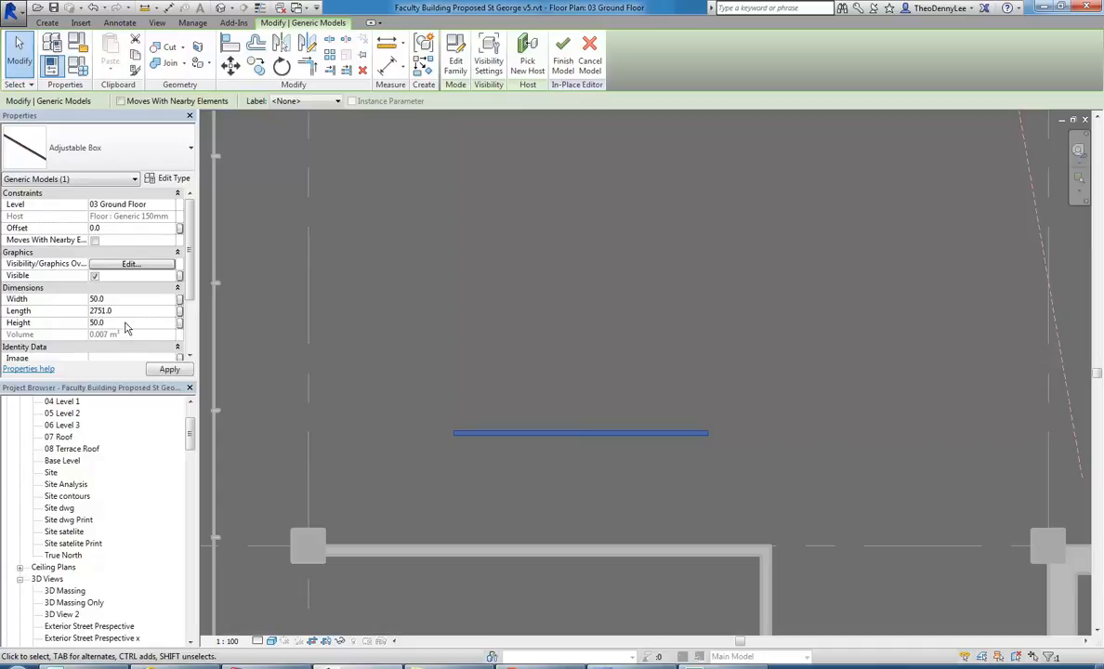
click(498, 309)
scroll(474, 320, down, 2)
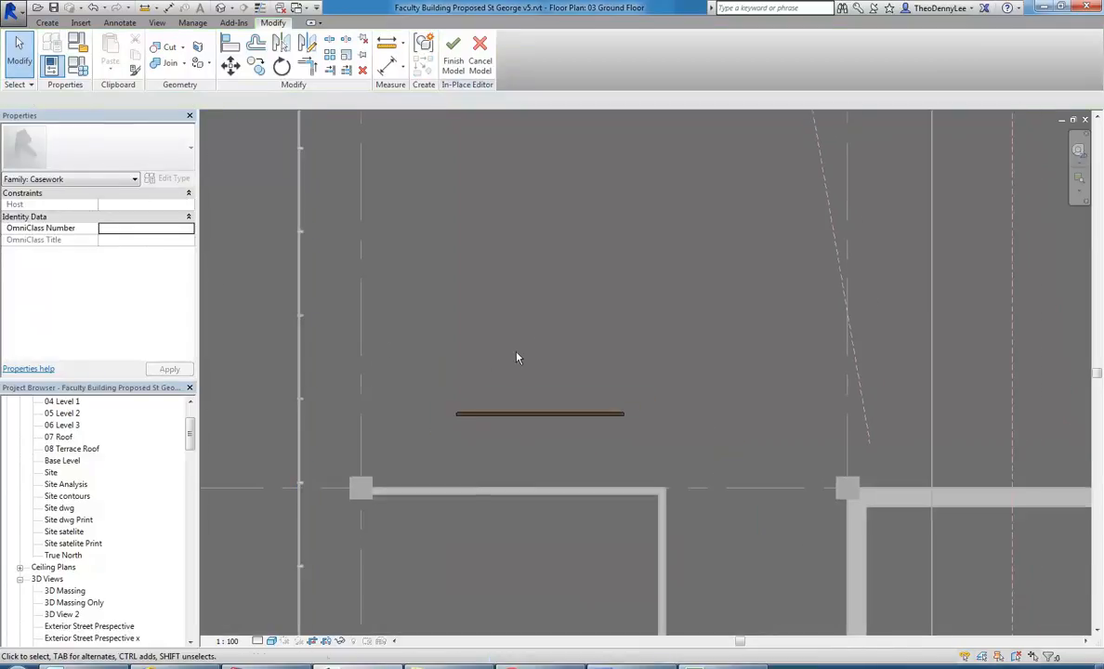
Stretch the facade-side end of the timber bar back towards the column line, for a length of 4320 mm.
click(466, 425)
scroll(466, 424, up, 2)
drag(429, 422, 240, 421)
click(300, 334)
Open the Section 5 view from its section marker on the ground floor plan.
scroll(441, 341, down, 4)
middle_drag(455, 345, 469, 423)
scroll(469, 423, down, 4)
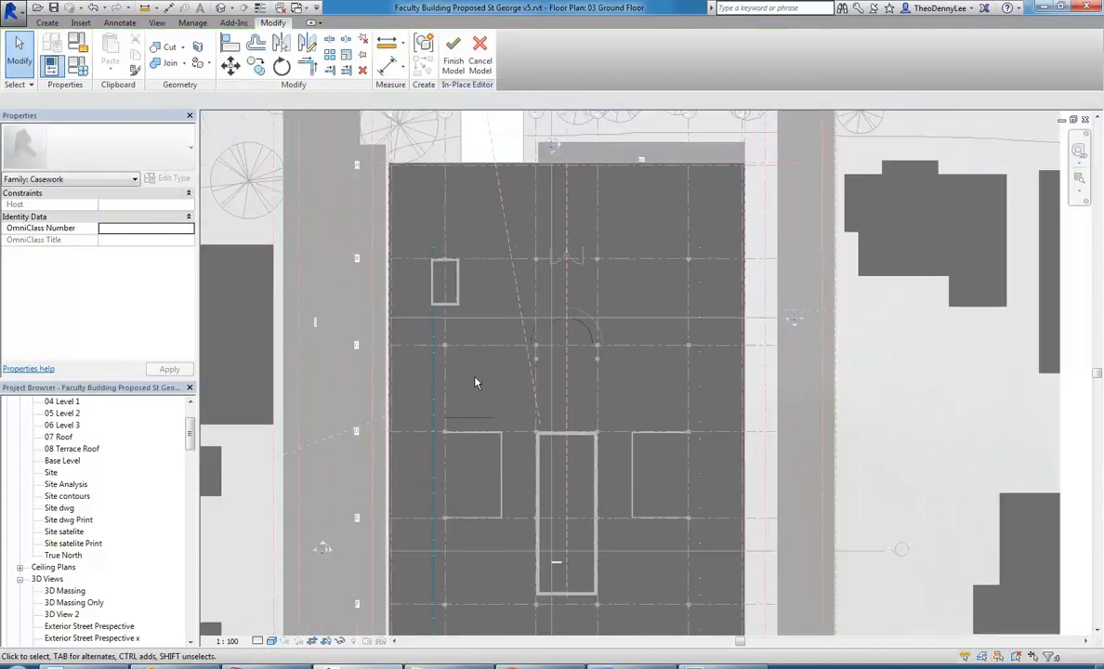
double_click(795, 319)
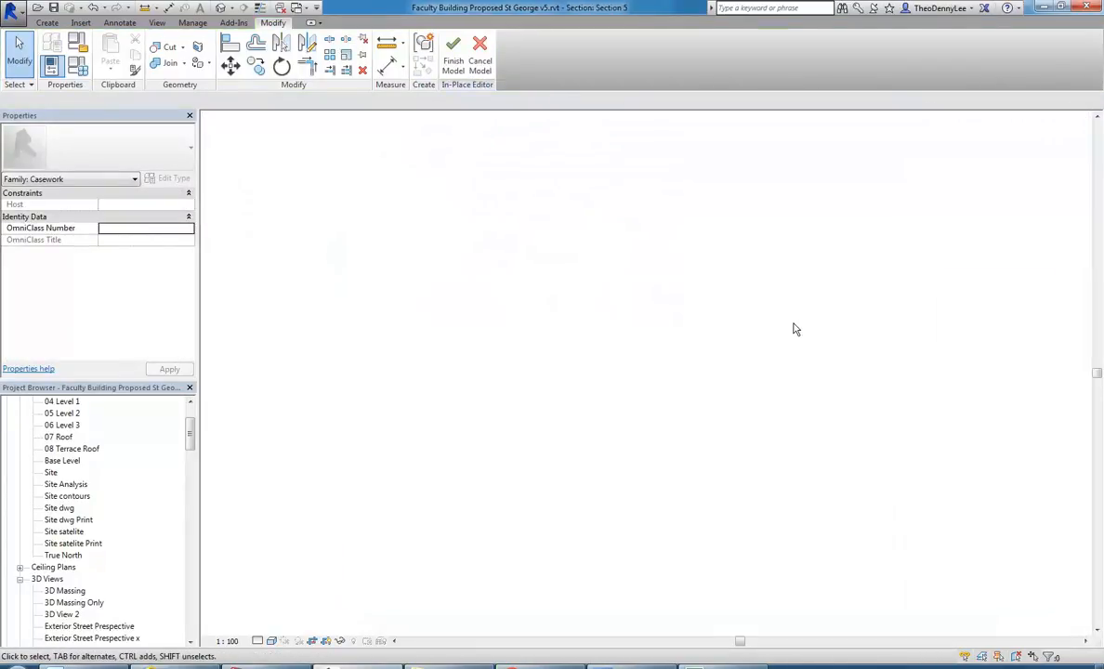
Array the timber bar vertically upward as a group at 150 mm spacing with a count of 20.
click(437, 425)
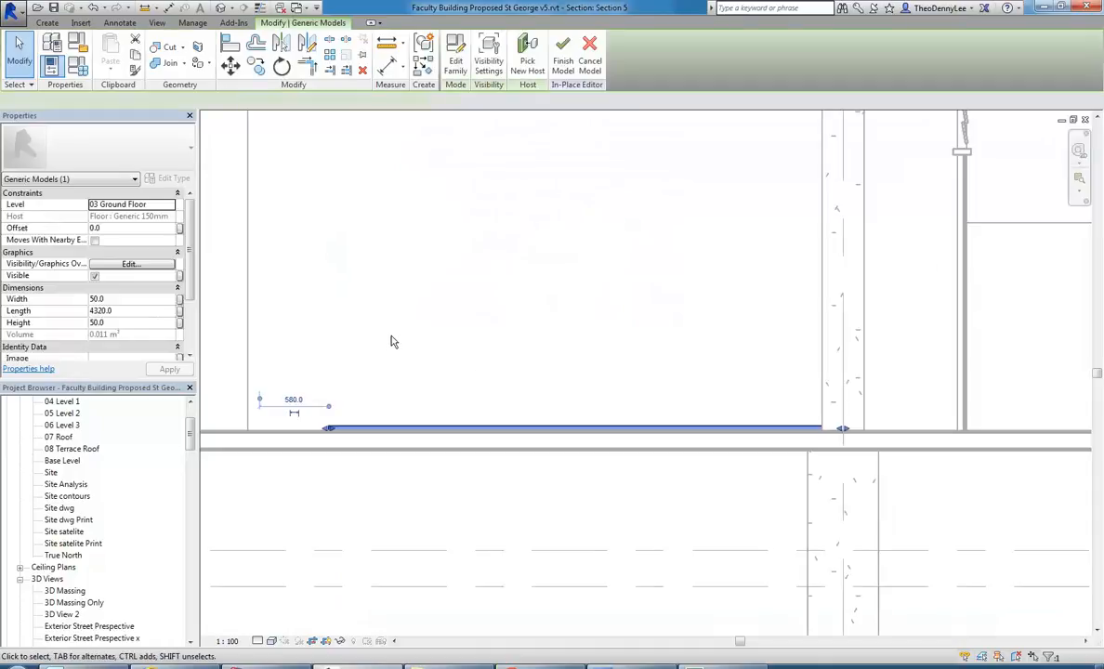
click(327, 58)
middle_drag(310, 367, 389, 405)
click(370, 468)
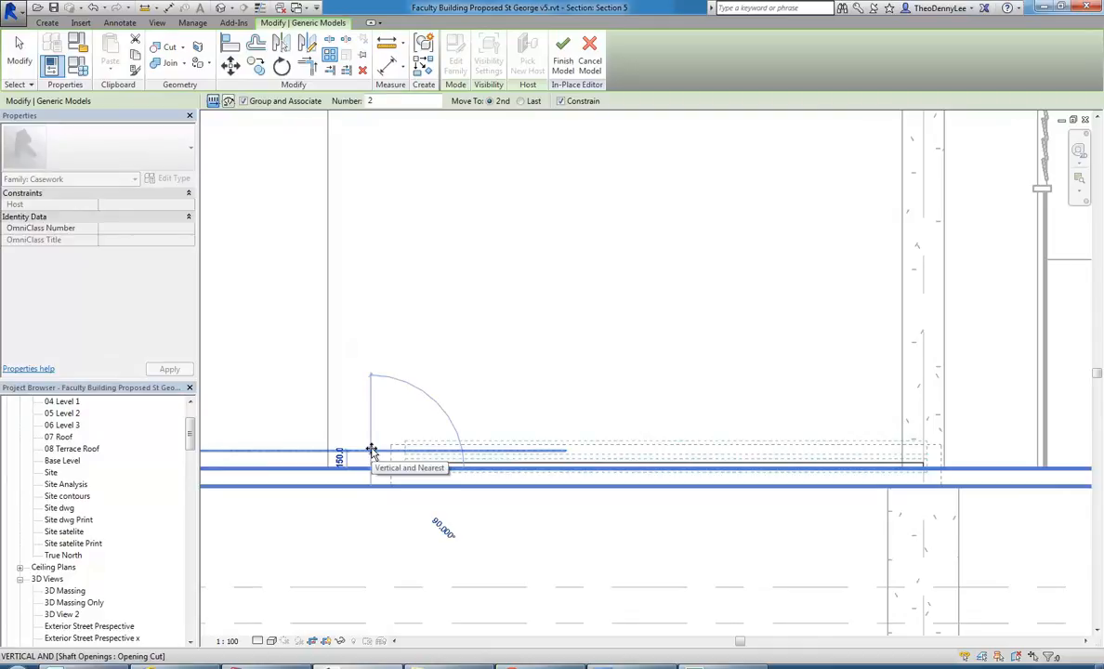
click(371, 452)
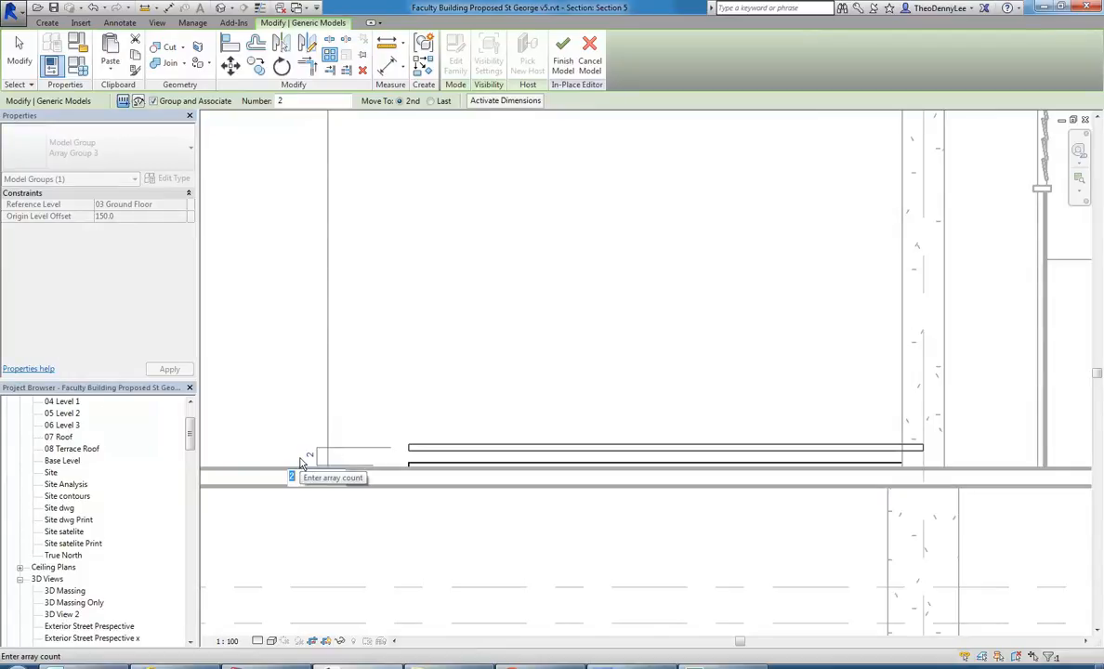
text(20)
key(Return)
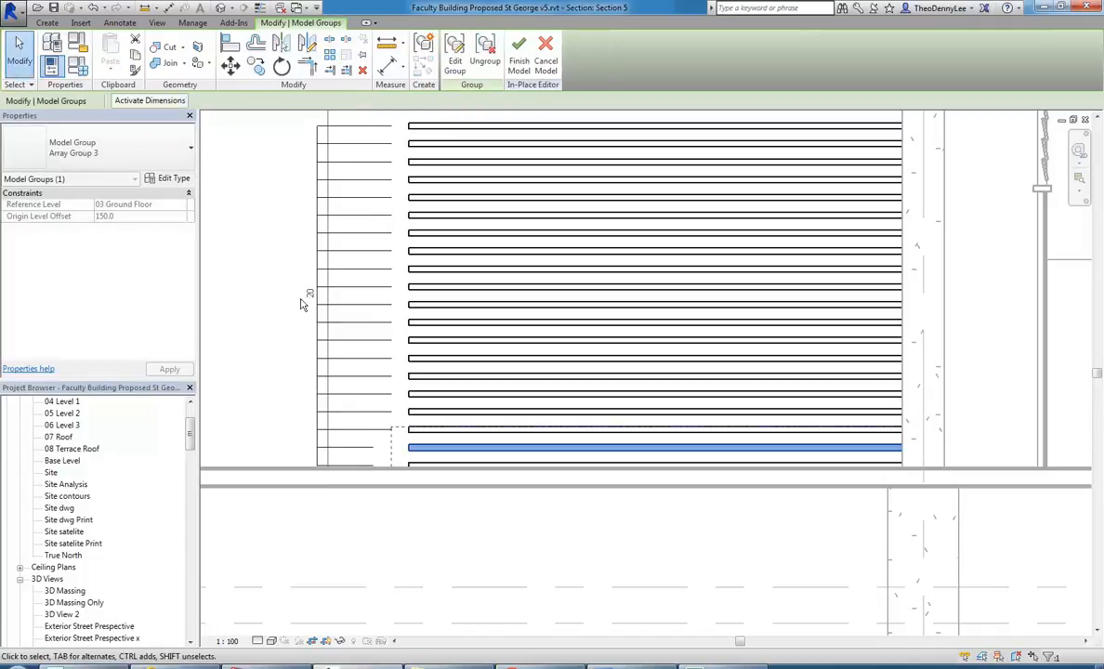
key(Escape)
Move the second bar of the array down 60 mm to tighten the spacing between all bars.
click(465, 449)
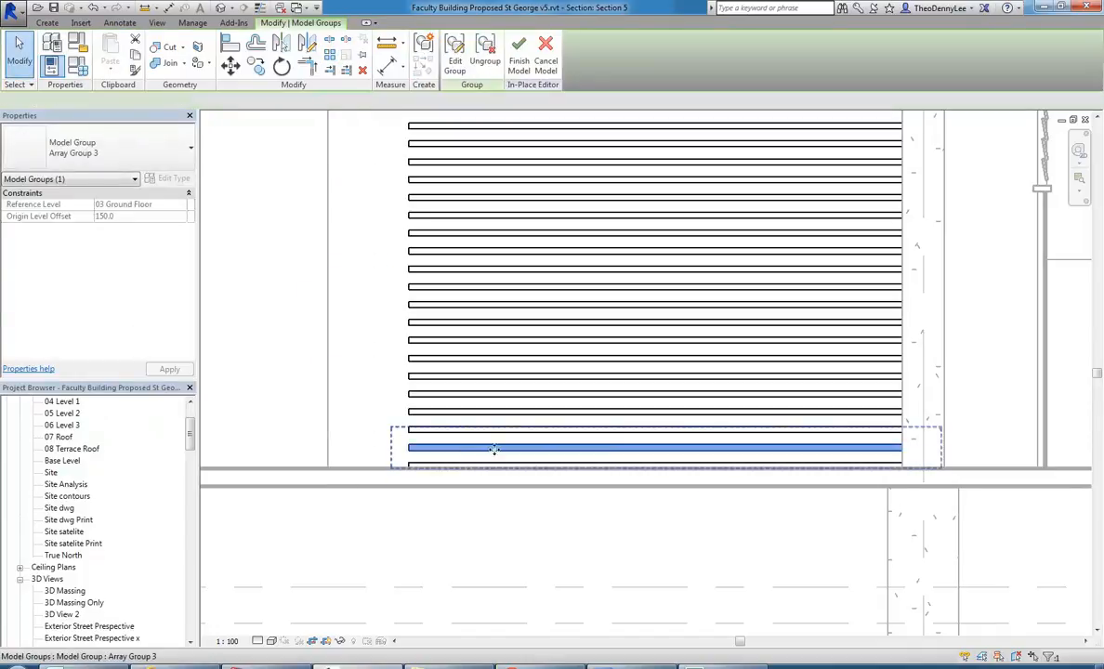
key(m)
key(v)
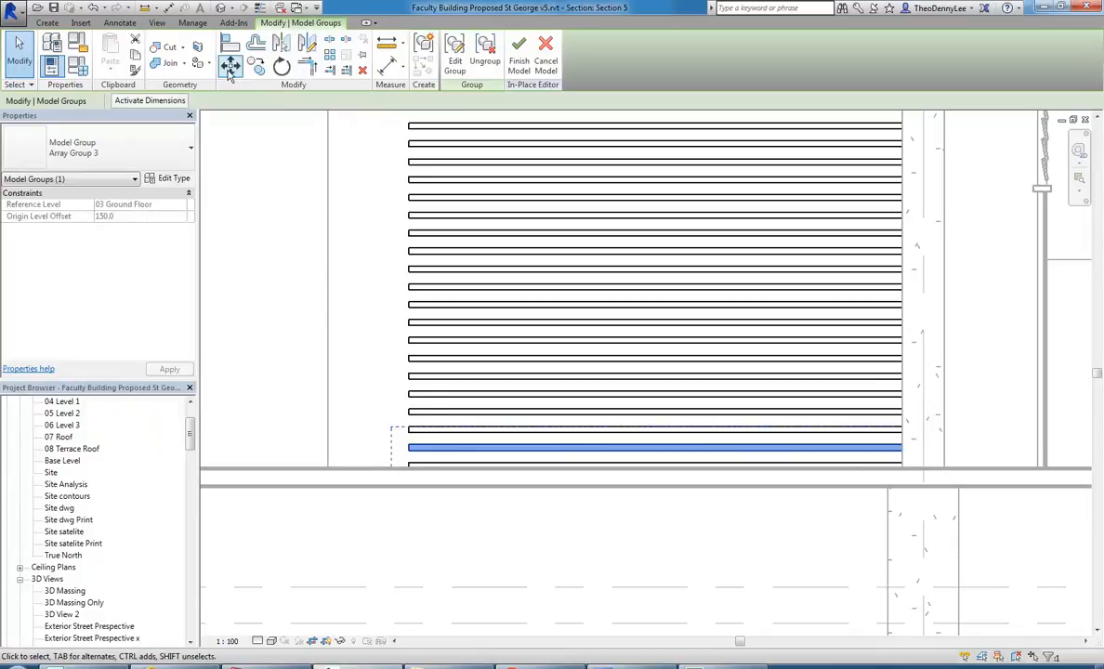
scroll(390, 448, up, 3)
click(372, 398)
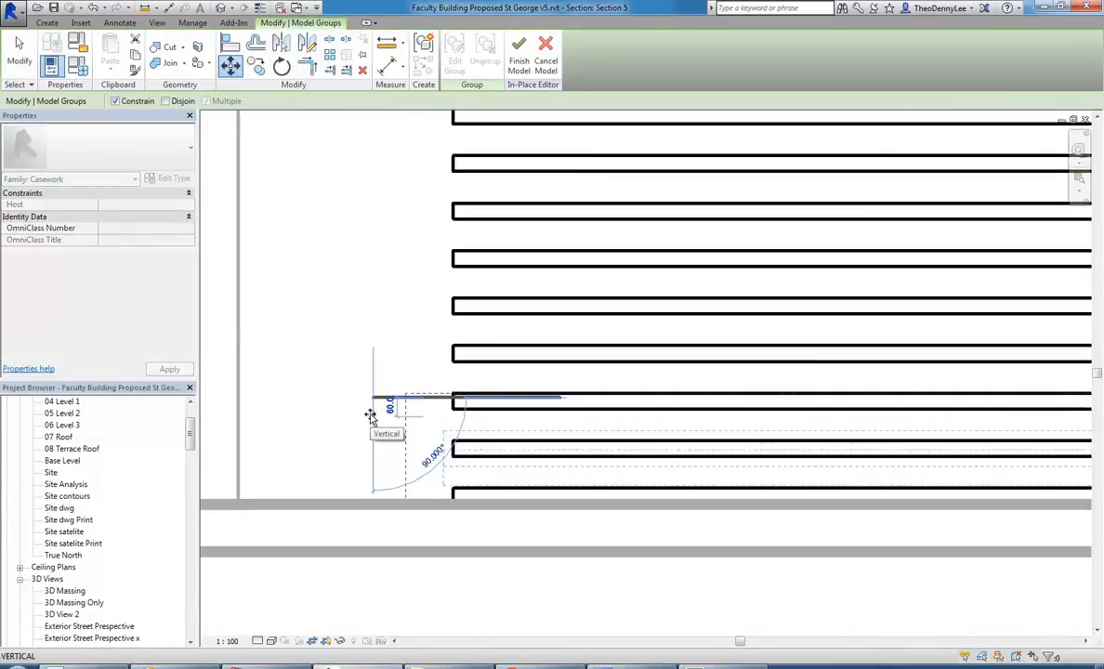
click(371, 415)
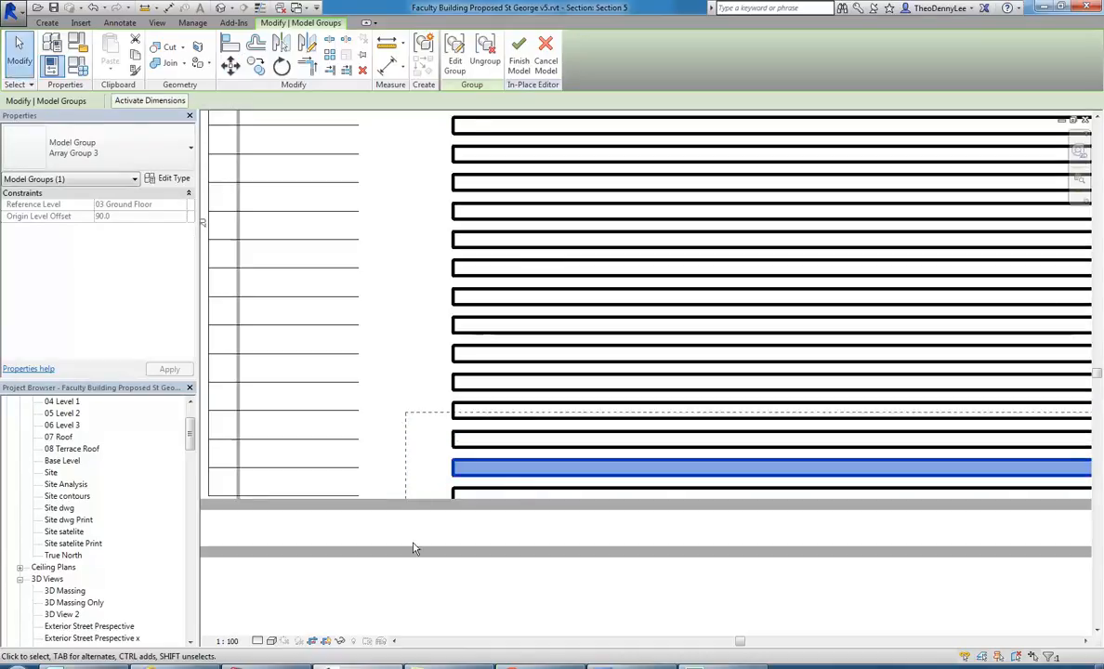
click(409, 550)
scroll(78, 557, down, 4)
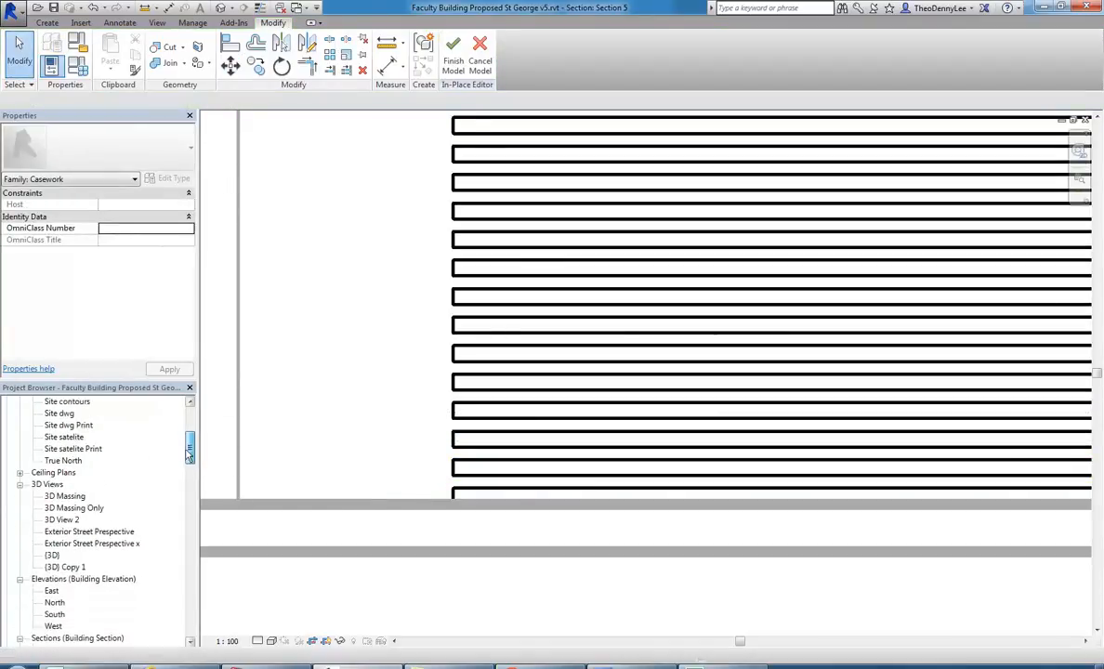
Open the {3D} Copy 1 view and raise the array count of the timber bar screen to 30.
double_click(78, 567)
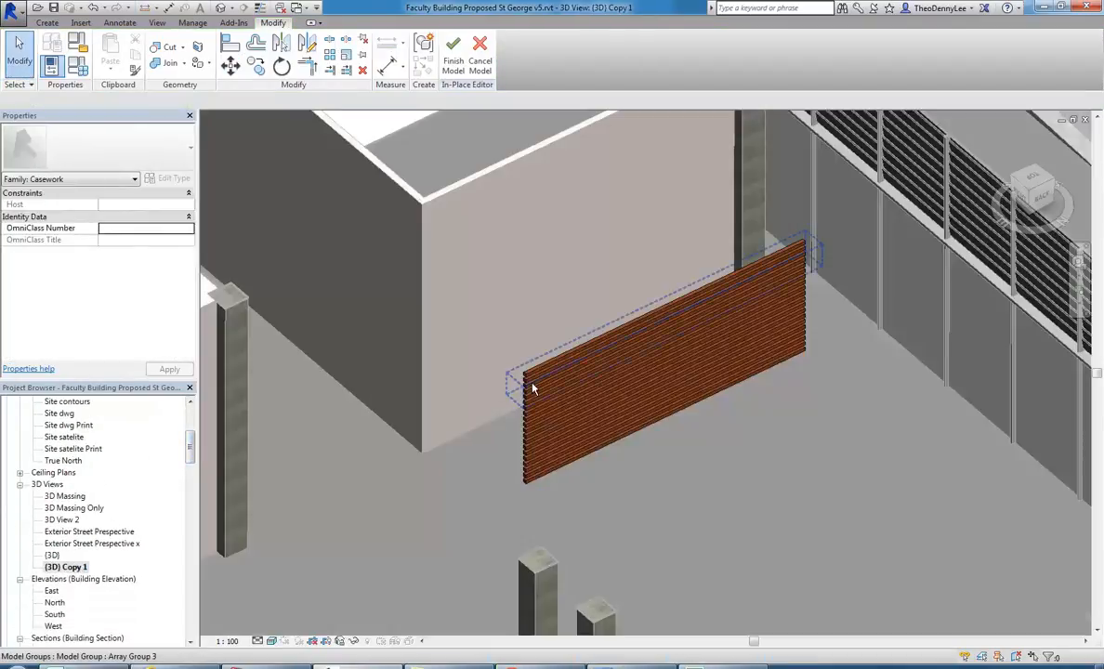
click(508, 376)
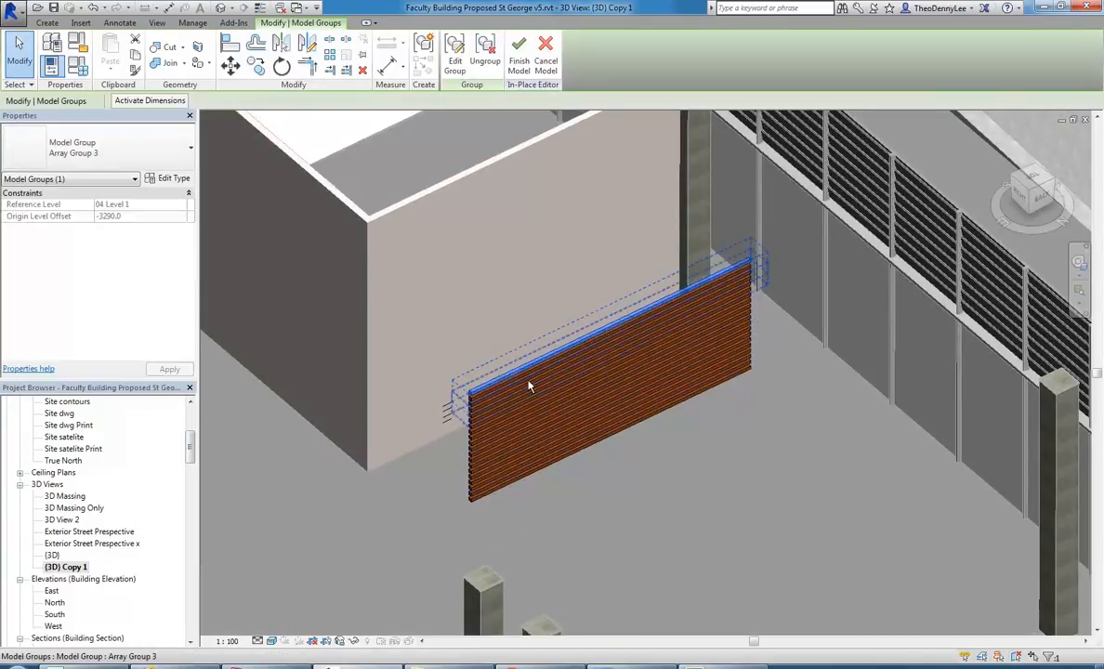
click(420, 474)
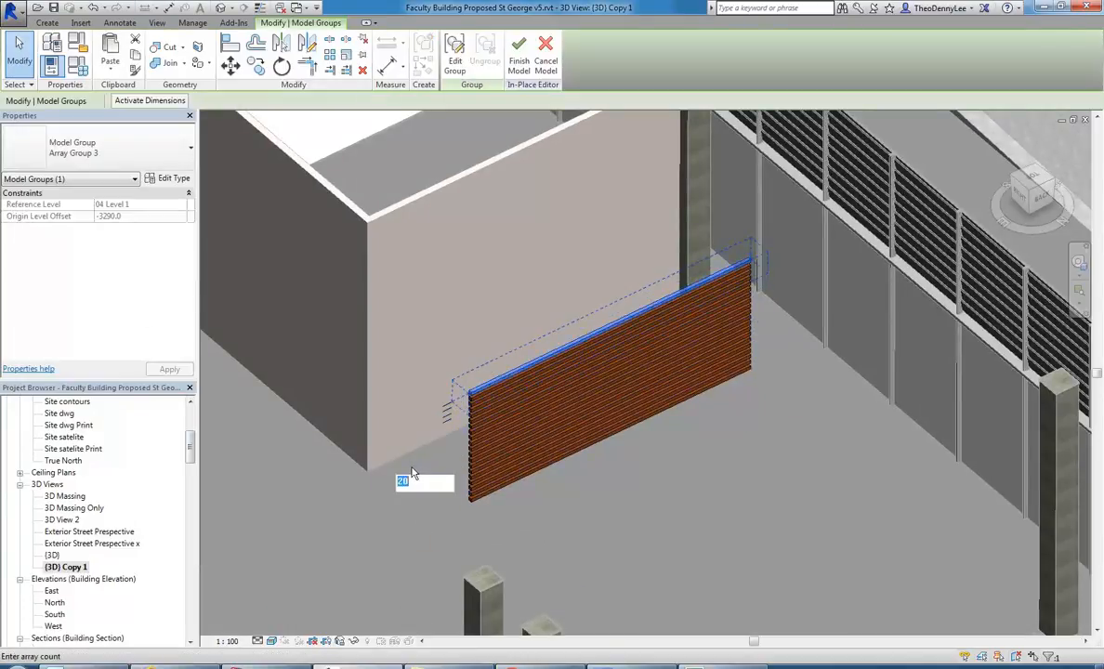
text(30)
key(Return)
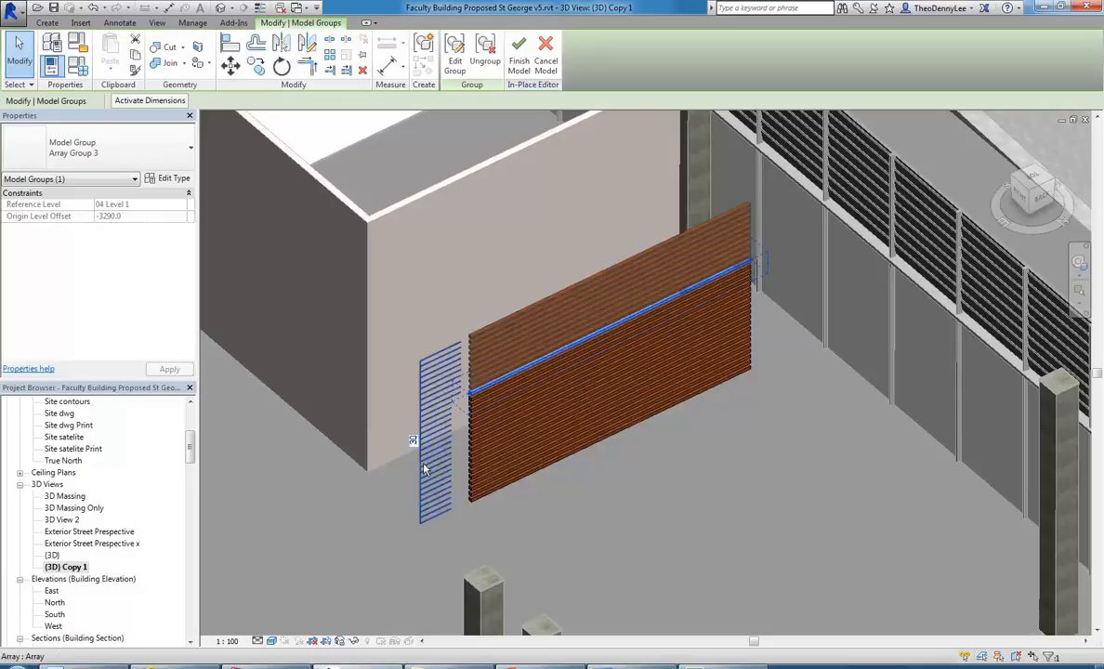
click(680, 538)
shift+middle_drag(626, 498, 512, 457)
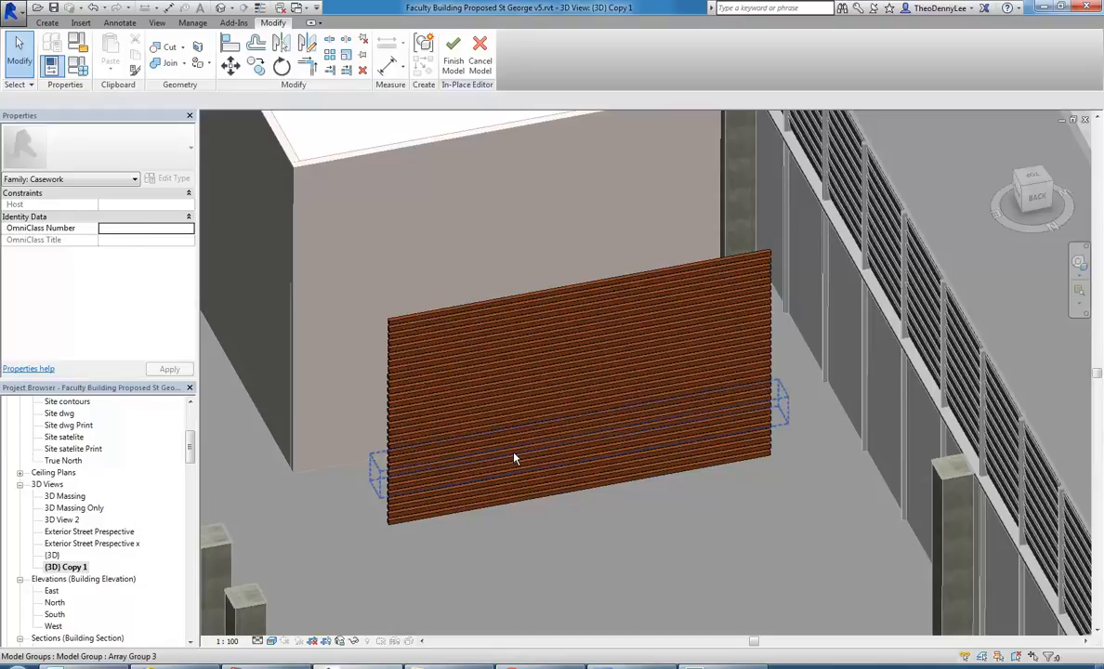
Try to finish the in-place timber screen model with its bars still grouped in the array.
scroll(513, 457, down, 4)
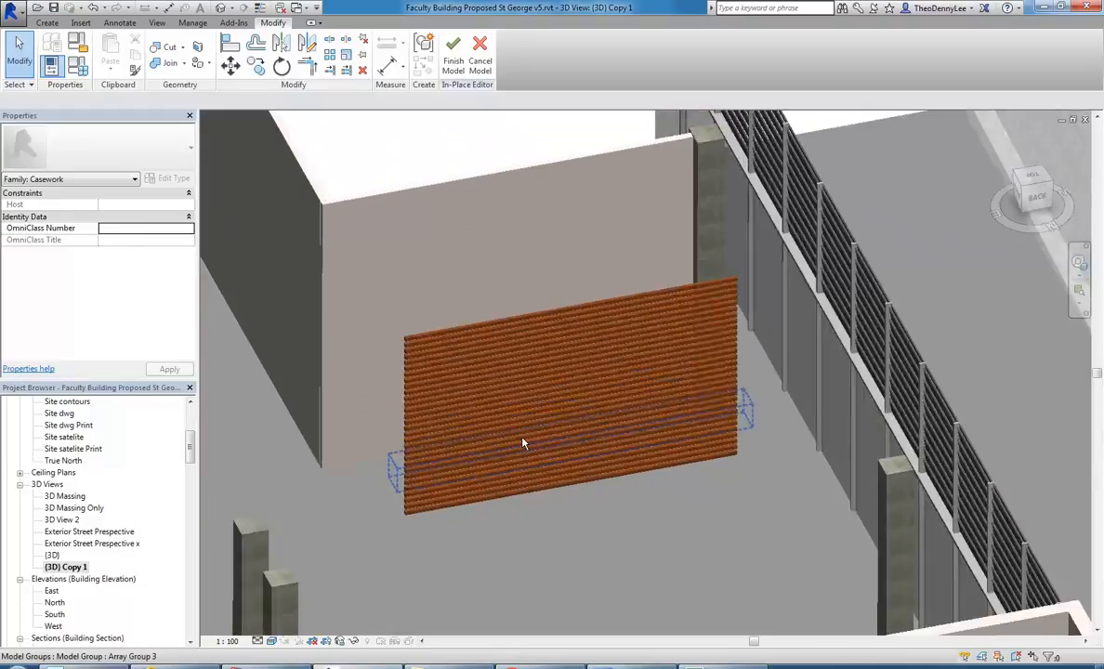
middle_drag(571, 529, 511, 420)
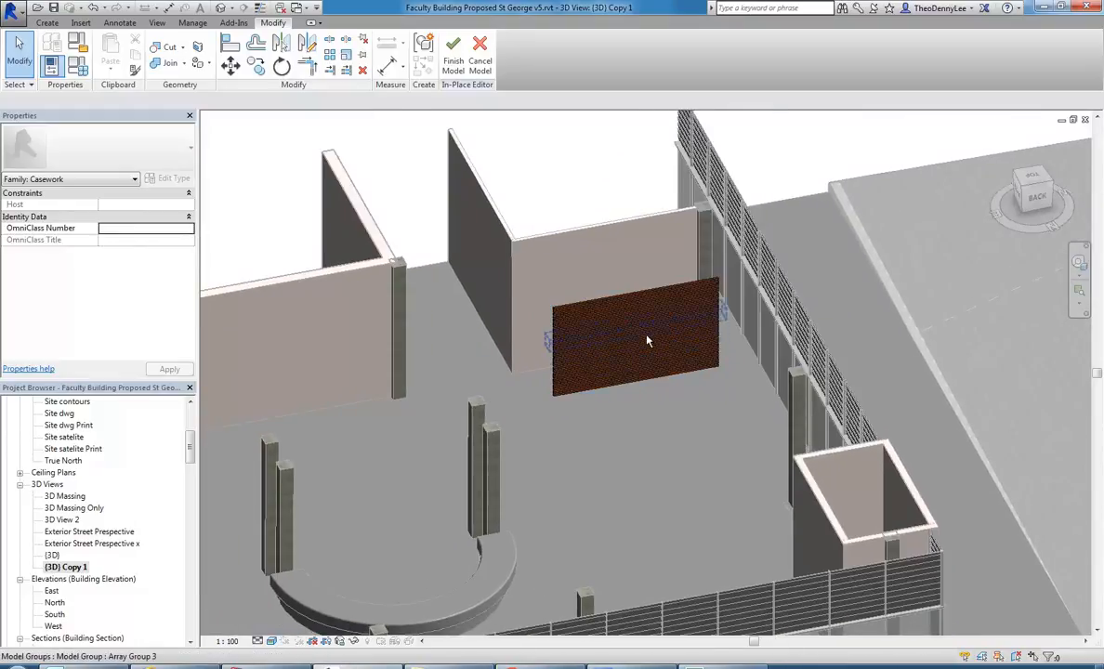
scroll(641, 339, up, 4)
click(452, 56)
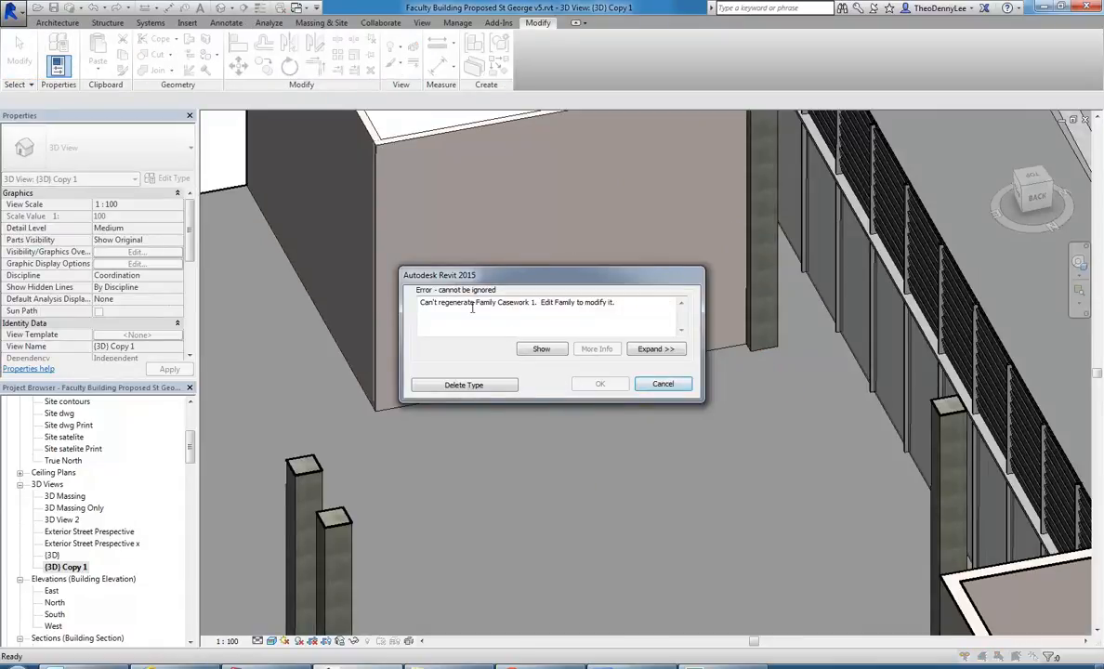
click(662, 384)
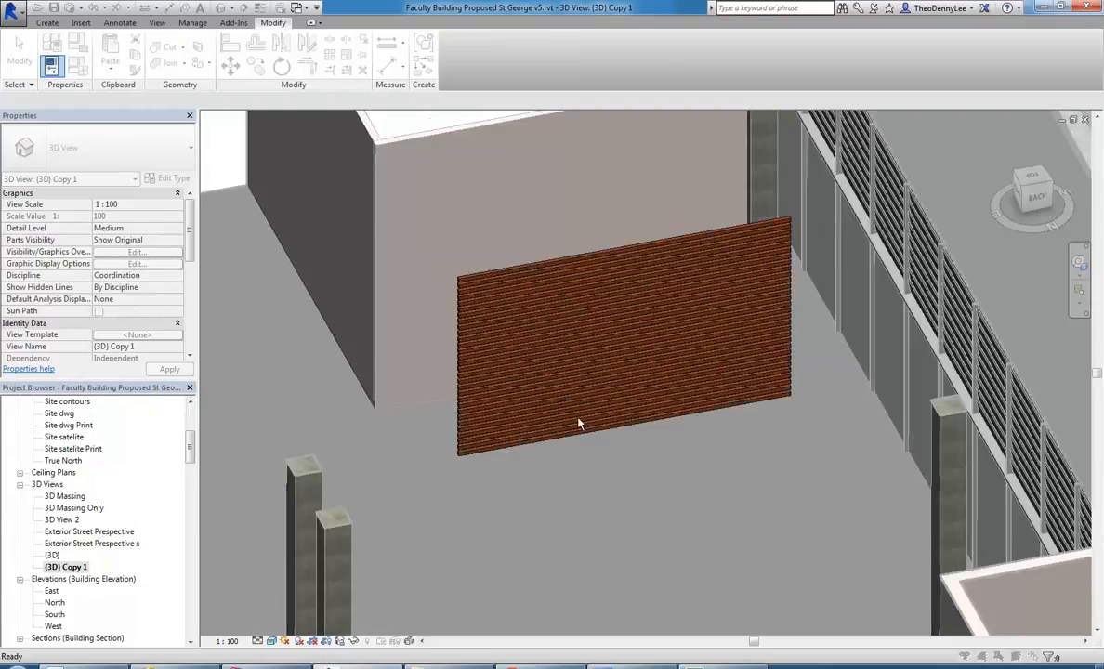
Change the timber screen's family category from Casework to Structural Framing.
scroll(497, 316, up, 2)
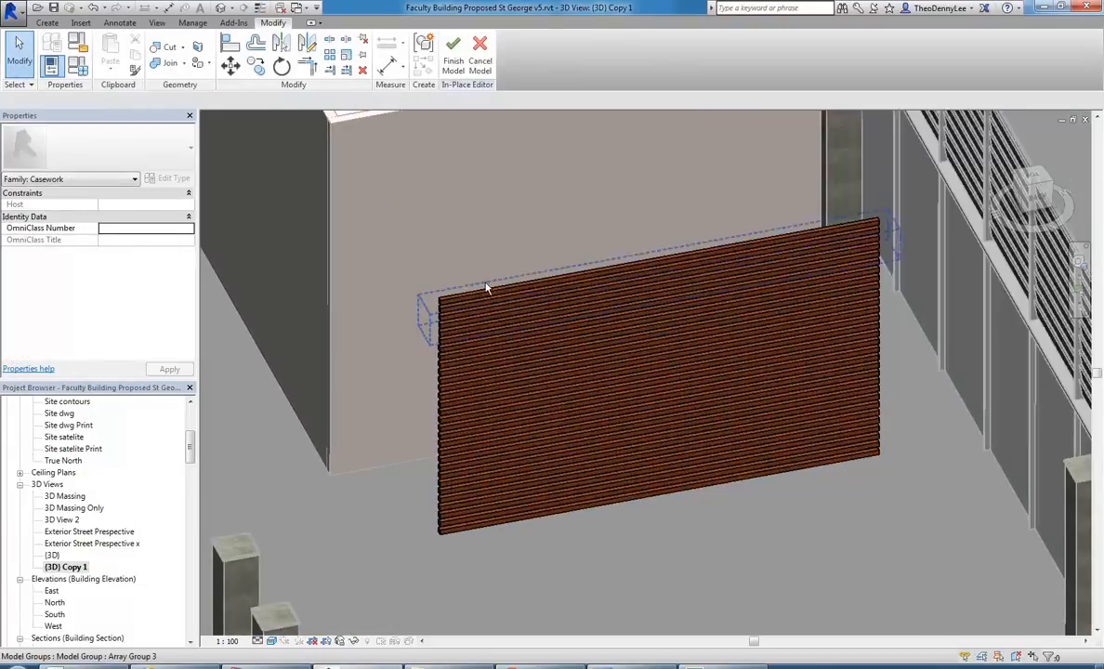
click(492, 300)
click(425, 271)
click(78, 42)
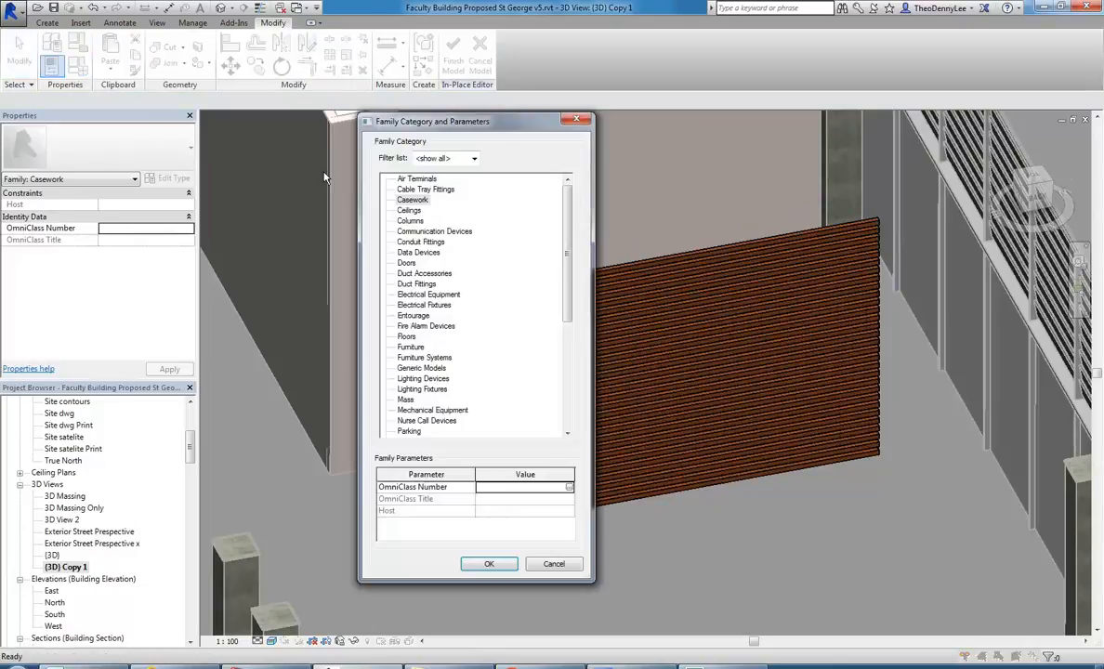
drag(568, 232, 568, 342)
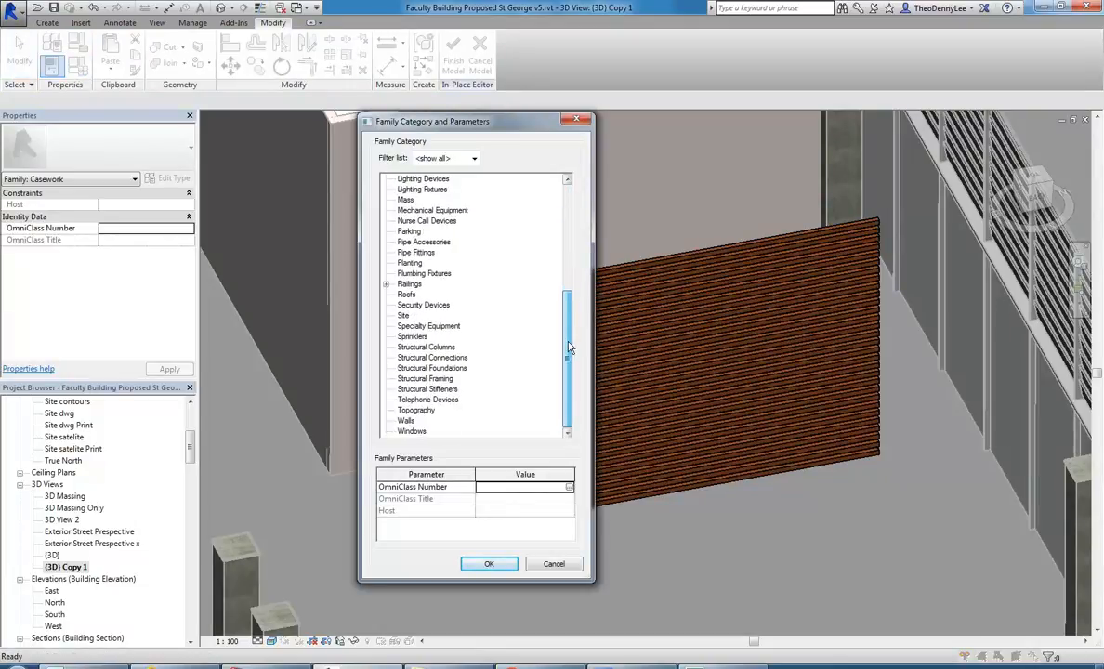
click(425, 378)
click(483, 562)
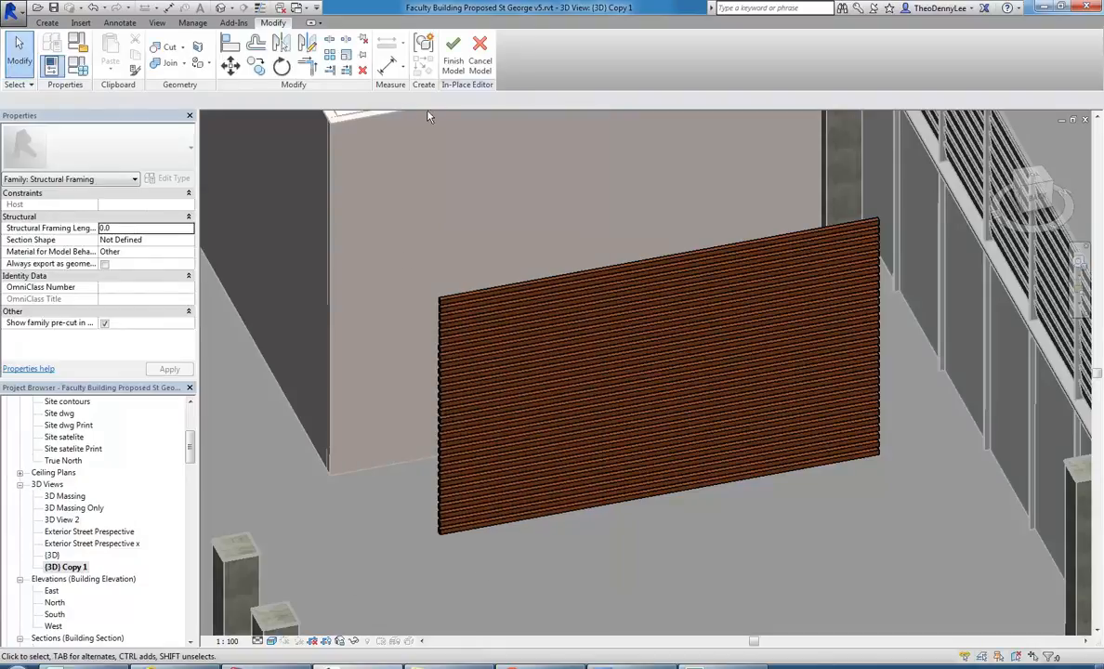
Try to finish the recategorised timber screen by deleting its family type in the error dialog.
click(452, 54)
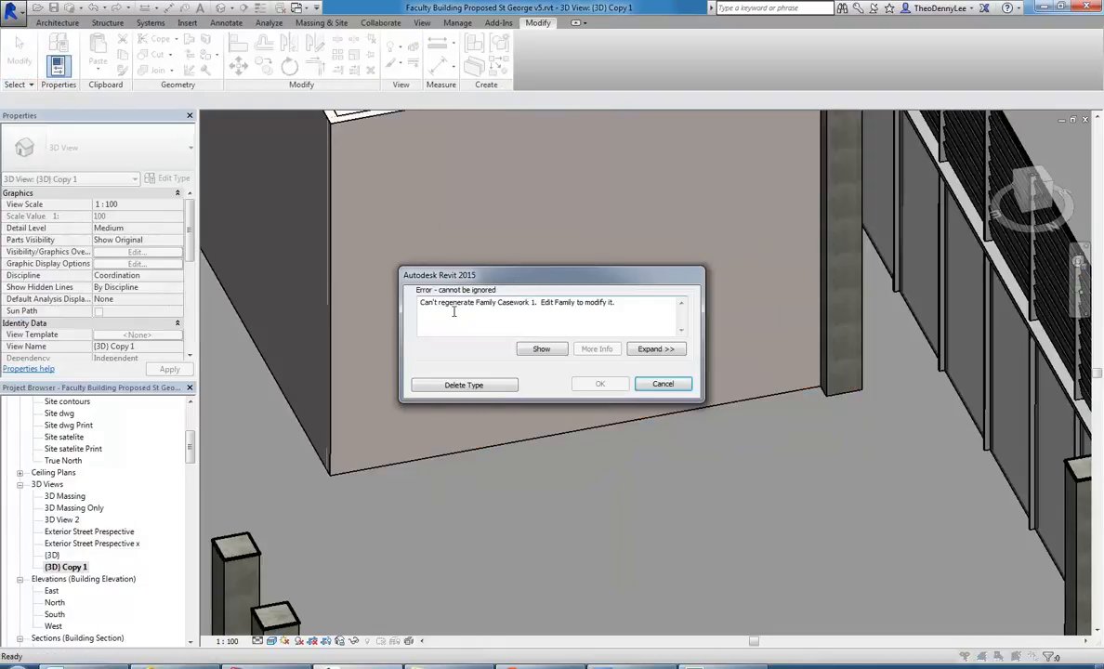
click(463, 385)
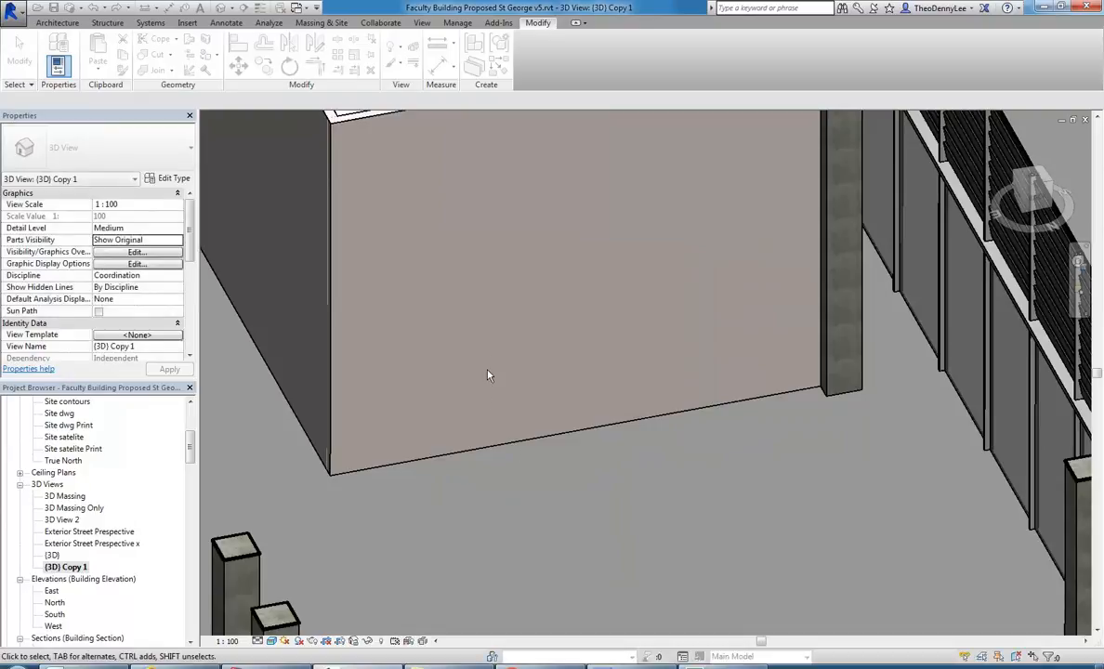
scroll(474, 353, up, 3)
scroll(474, 337, down, 3)
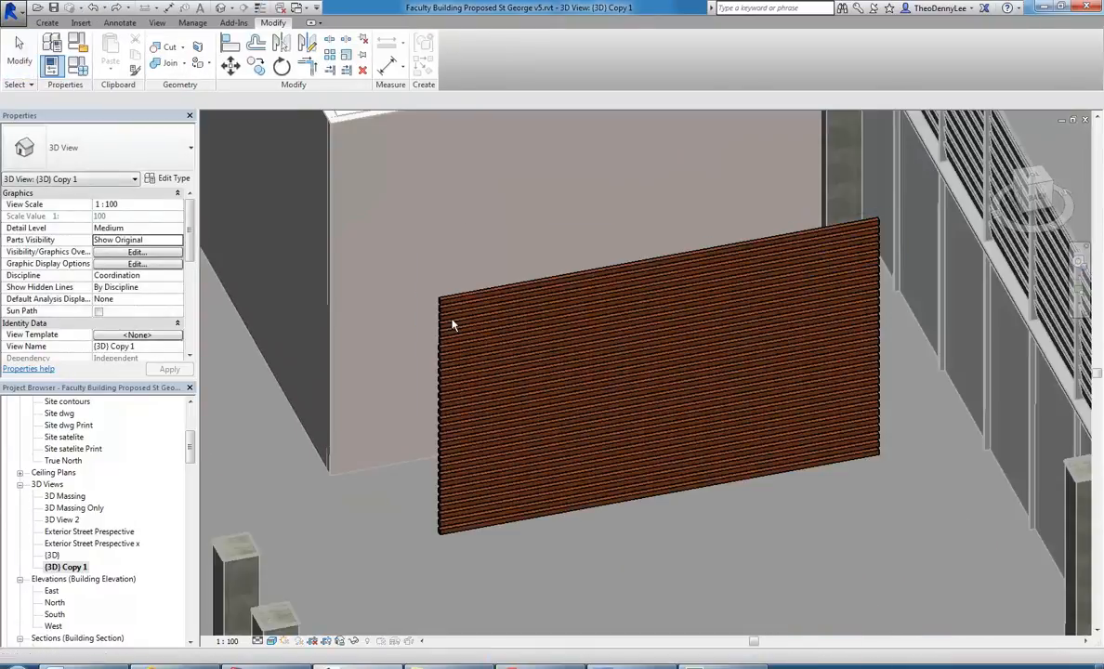
Ungroup all bars of the timber screen array and finish the in-place model.
click(479, 296)
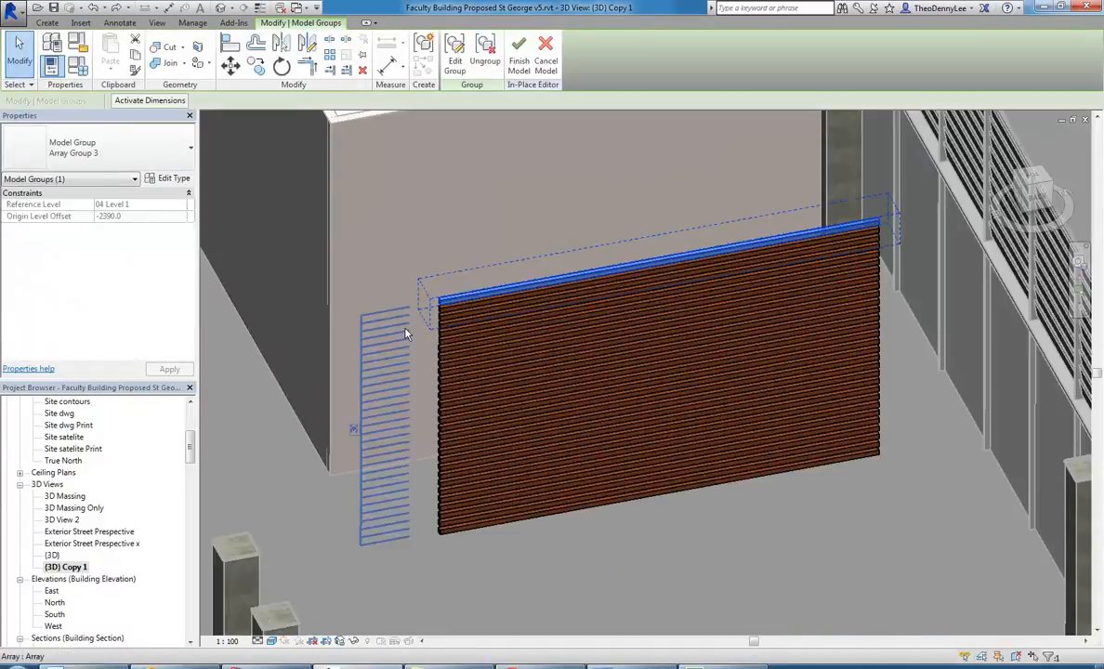
scroll(431, 277, down, 2)
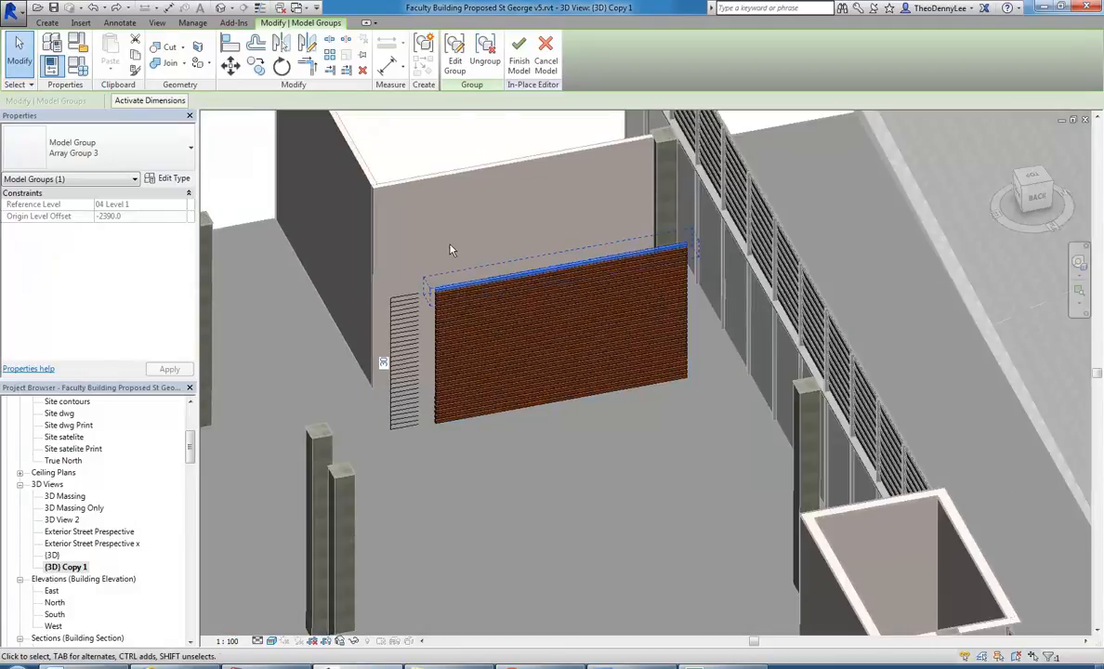
drag(405, 461, 722, 201)
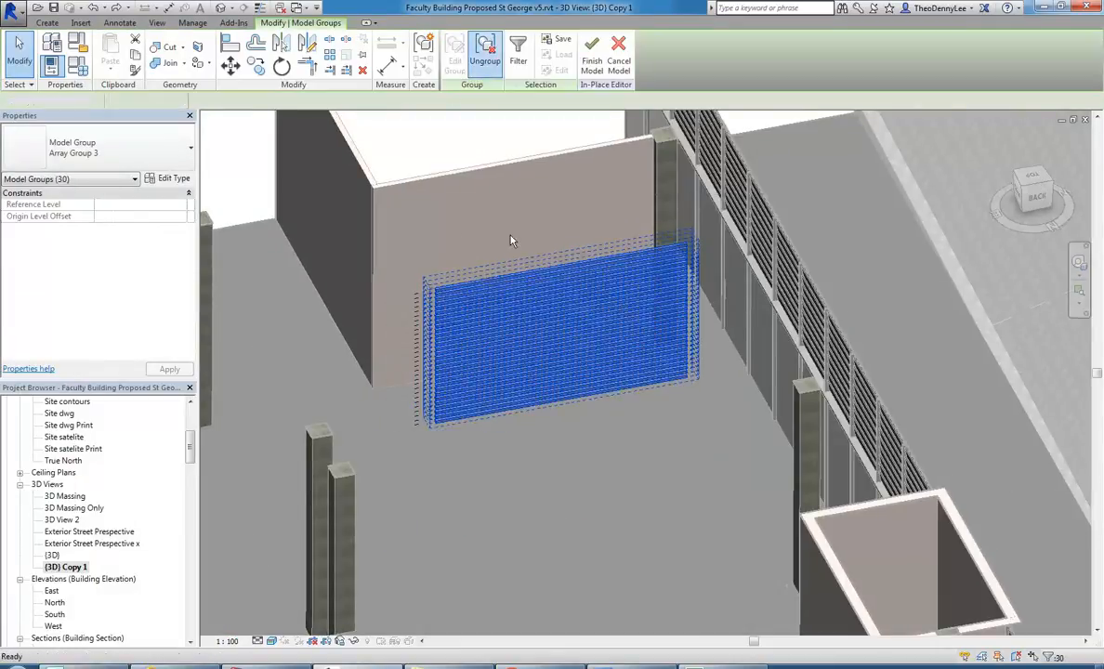
click(479, 233)
click(452, 62)
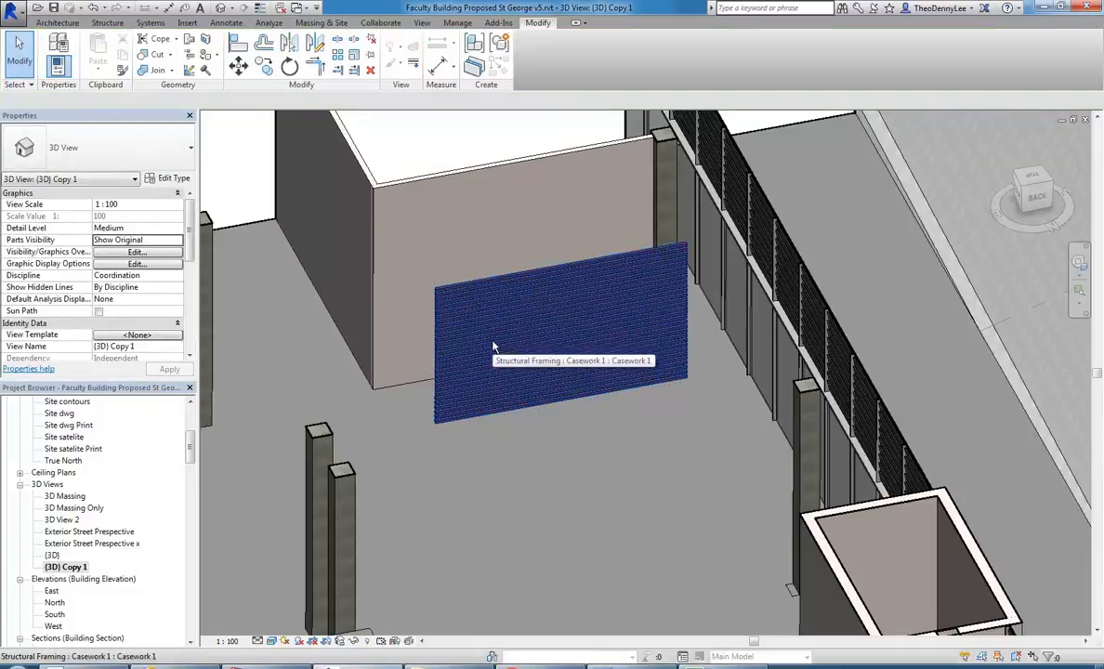
Open the half-ring reception counter for in-place editing from the 3D view.
scroll(493, 347, up, 2)
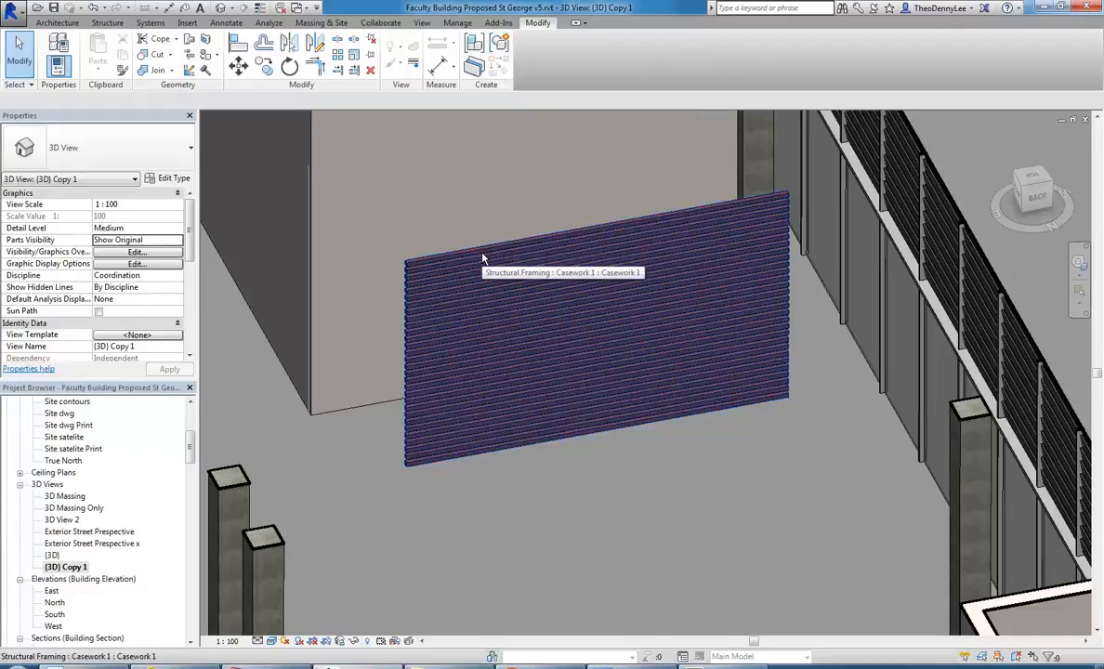
scroll(419, 230, down, 2)
middle_drag(419, 230, 649, 176)
scroll(418, 399, down, 1)
middle_drag(418, 400, 570, 237)
shift+middle_drag(365, 388, 462, 502)
click(497, 468)
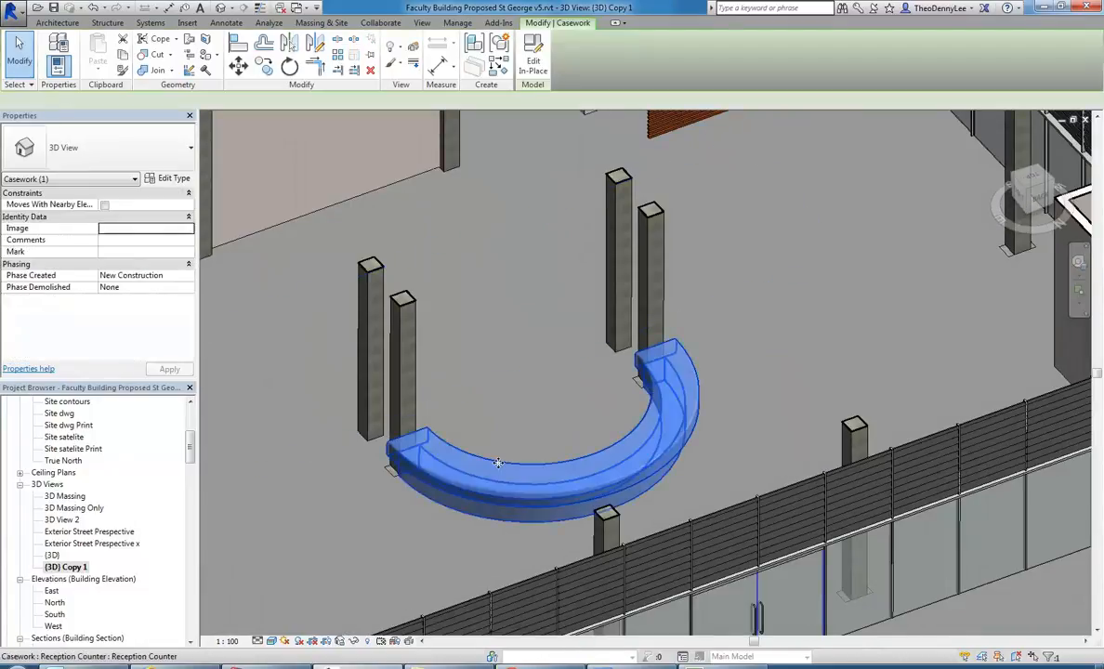
shift+middle_drag(496, 446, 538, 423)
scroll(502, 447, up, 1)
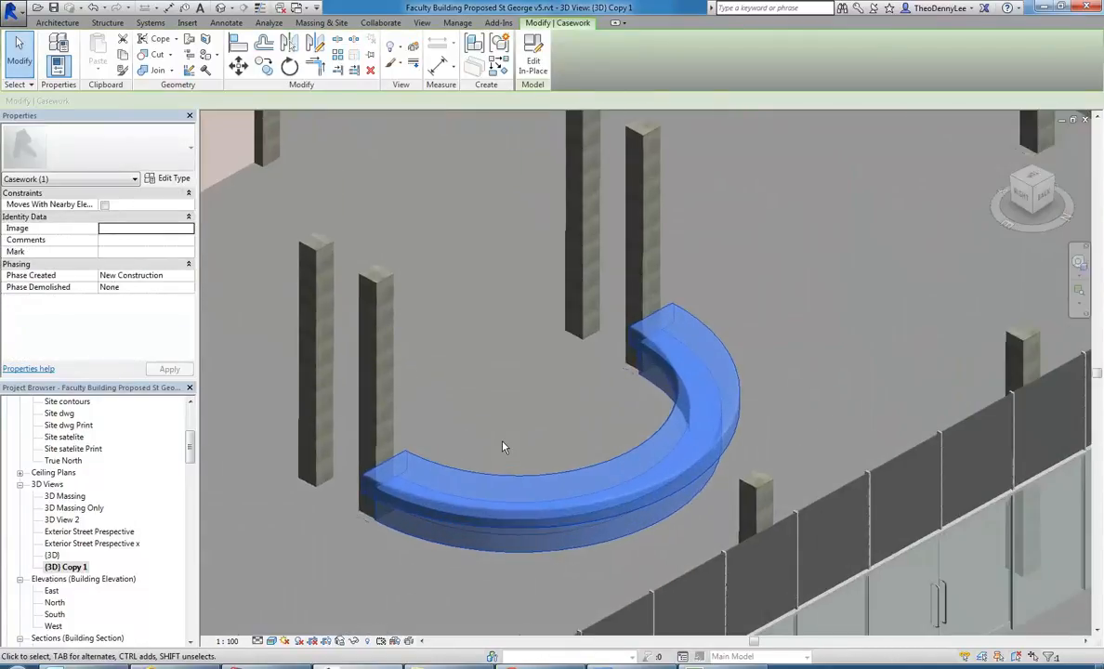
drag(190, 450, 191, 425)
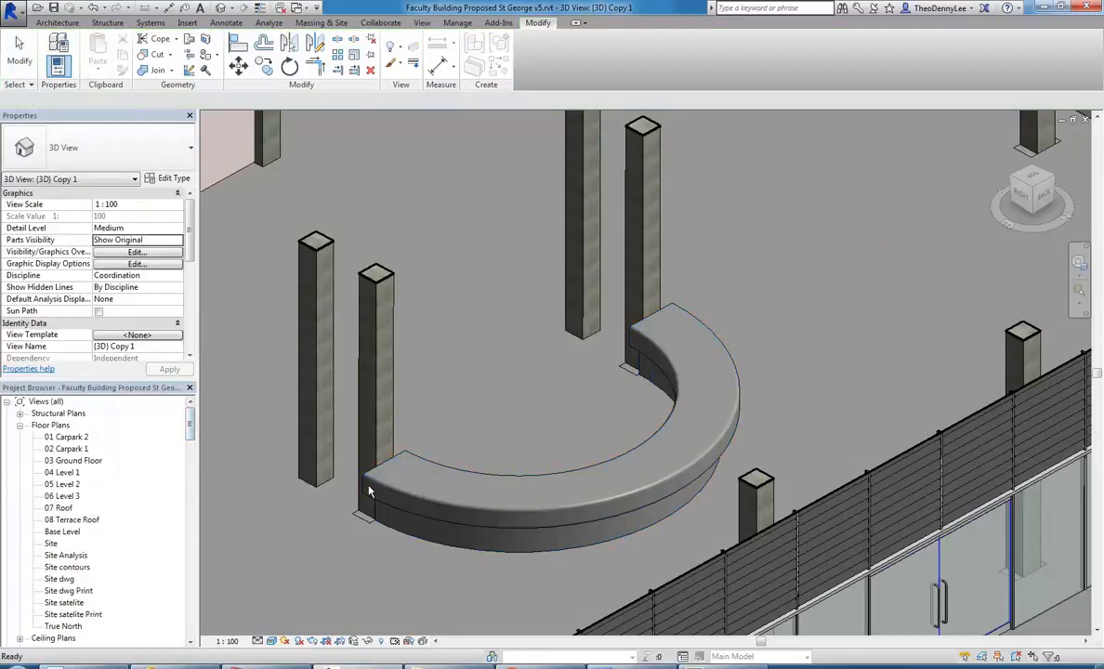
click(357, 455)
shift+middle_drag(358, 456, 437, 460)
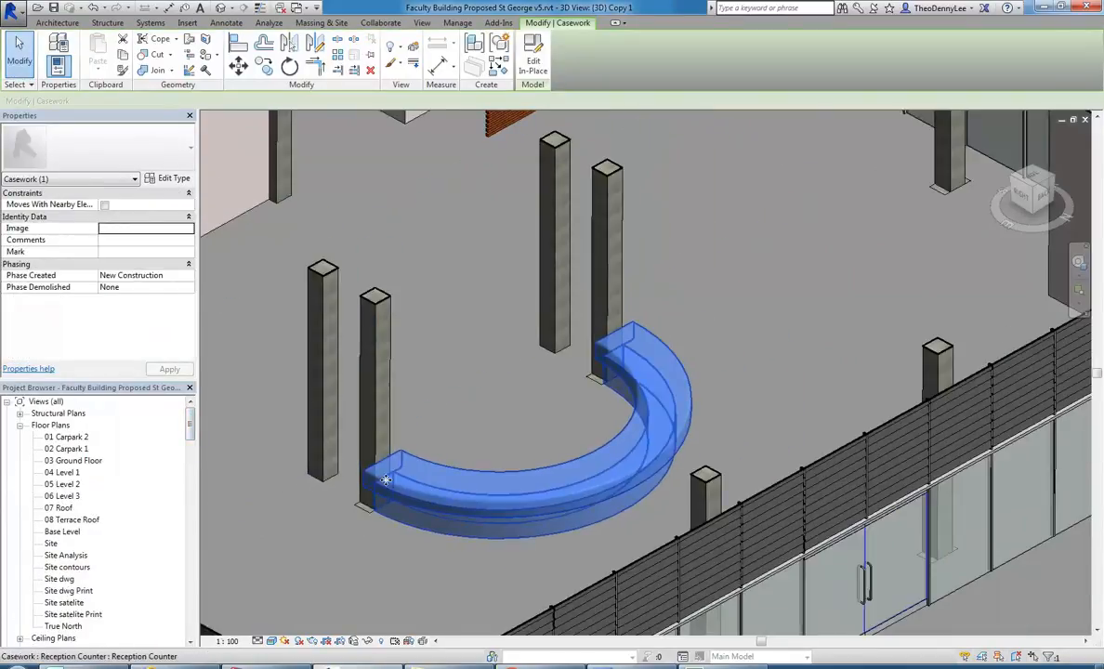
click(532, 58)
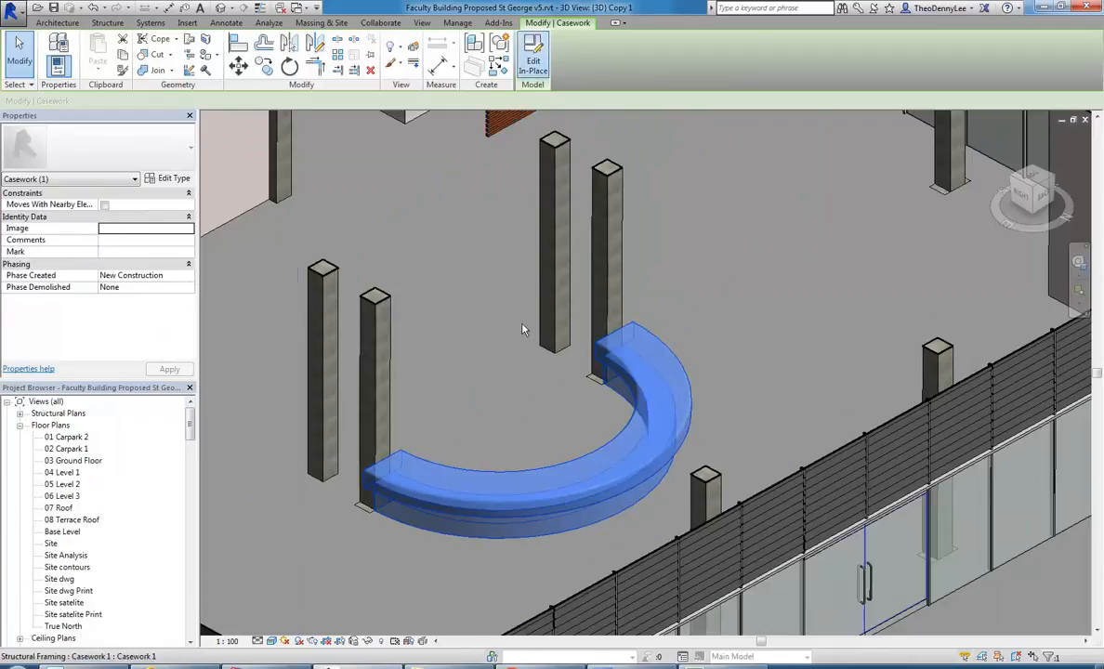
shift+middle_drag(503, 342, 462, 430)
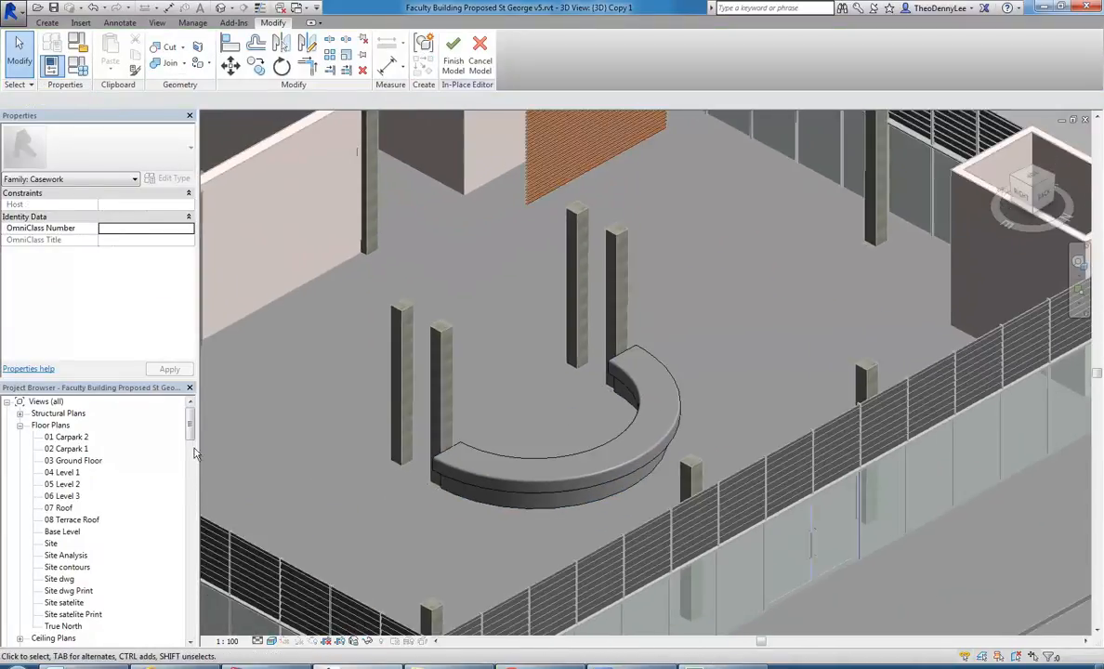
Open the 03 Ground Floor plan and examine the area around the reception counter and the section markers.
double_click(75, 460)
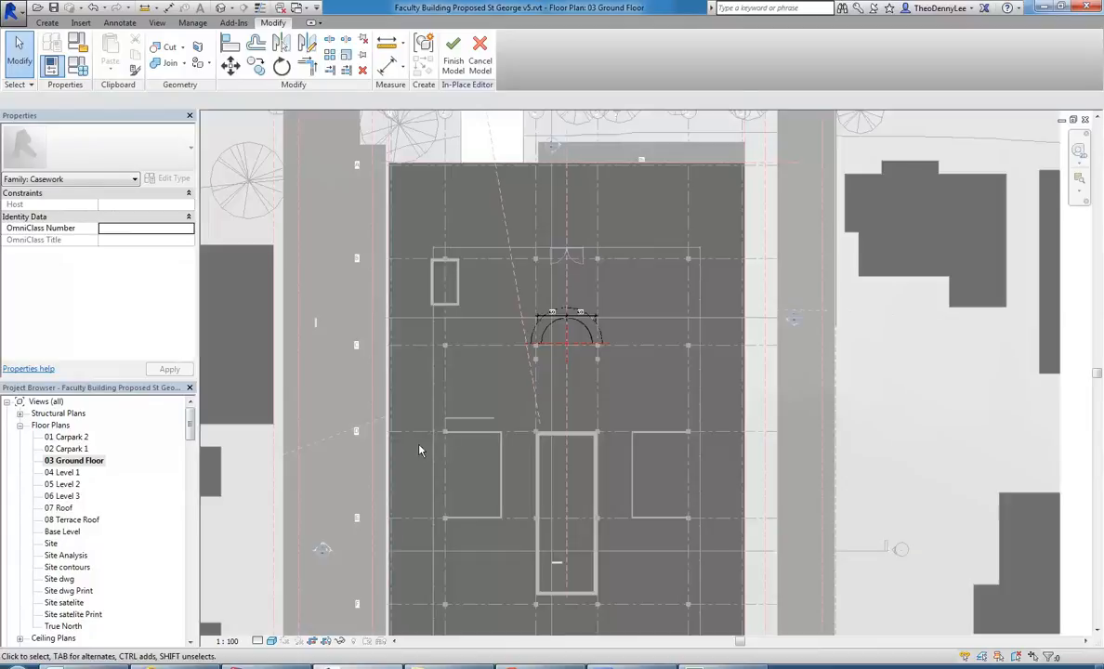
scroll(538, 346, up, 5)
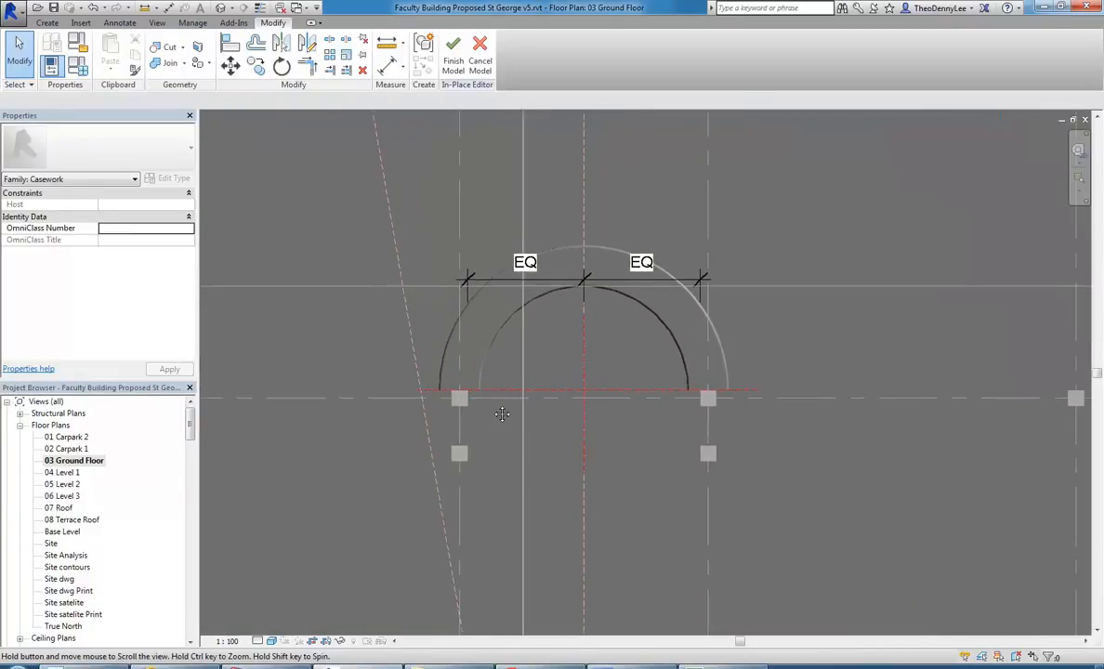
scroll(442, 451, down, 4)
middle_drag(441, 275, 435, 463)
drag(435, 463, 435, 471)
scroll(436, 269, down, 1)
middle_drag(436, 270, 448, 210)
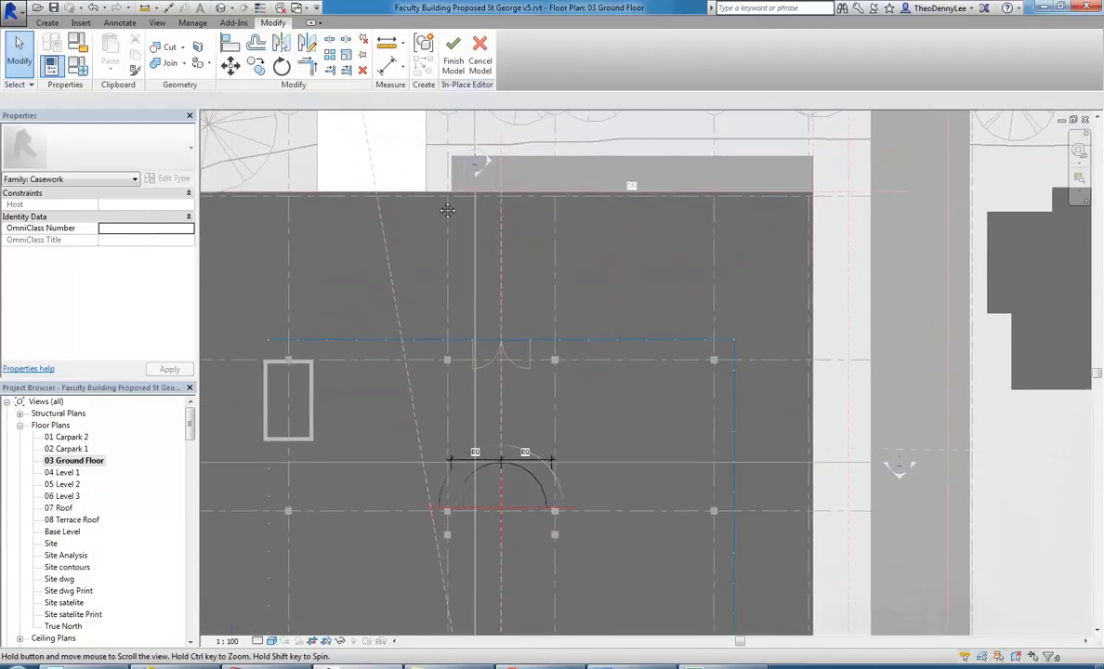
scroll(466, 281, down, 2)
middle_drag(466, 279, 457, 303)
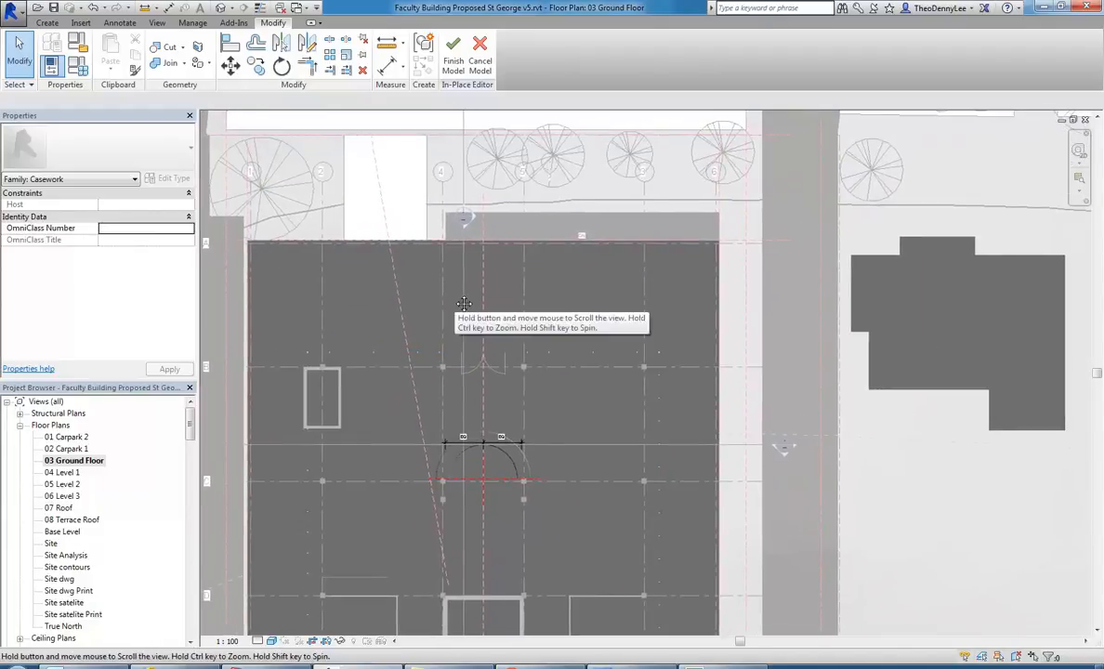
scroll(424, 273, up, 2)
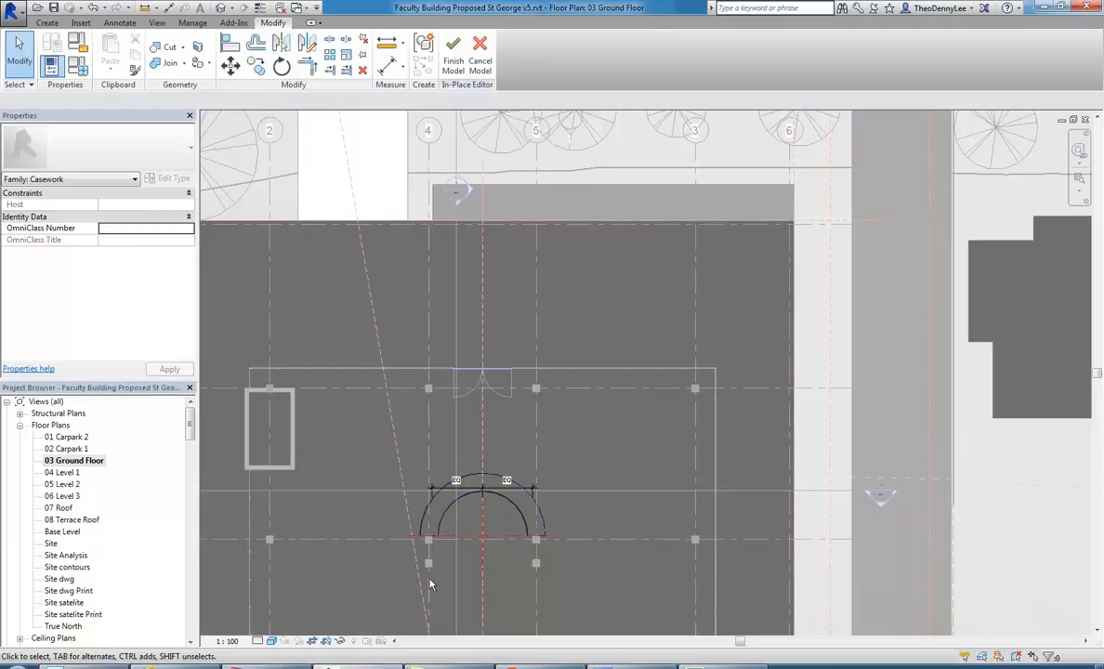
middle_drag(438, 561, 439, 515)
scroll(438, 514, up, 2)
scroll(406, 447, down, 2)
scroll(411, 453, down, 1)
middle_drag(417, 456, 478, 446)
scroll(432, 434, down, 3)
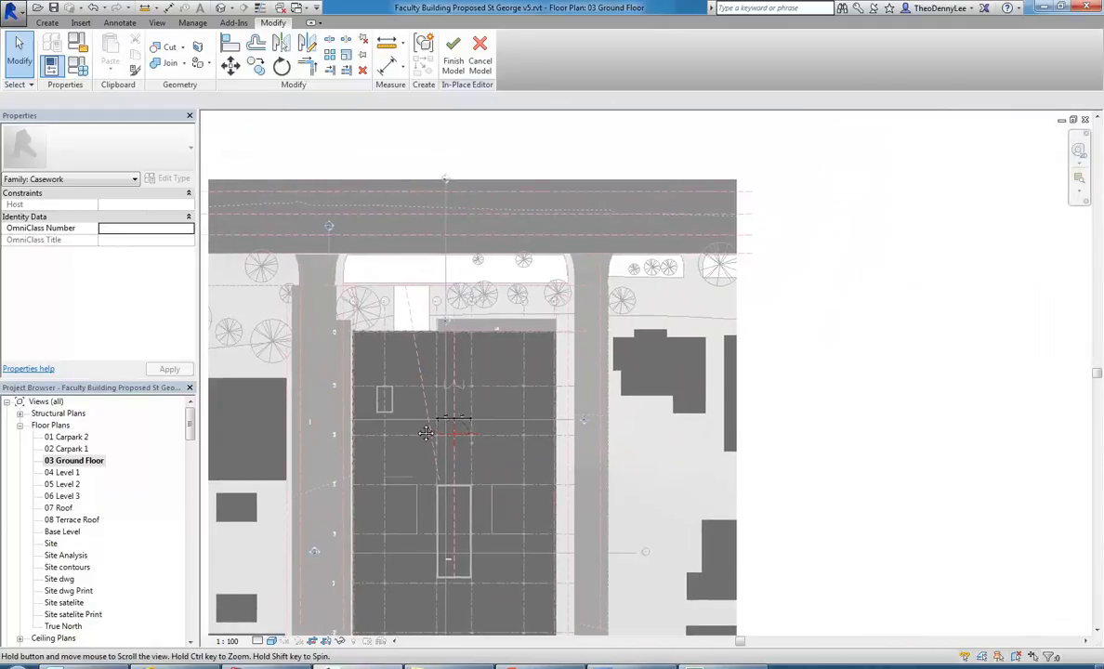
scroll(416, 428, up, 1)
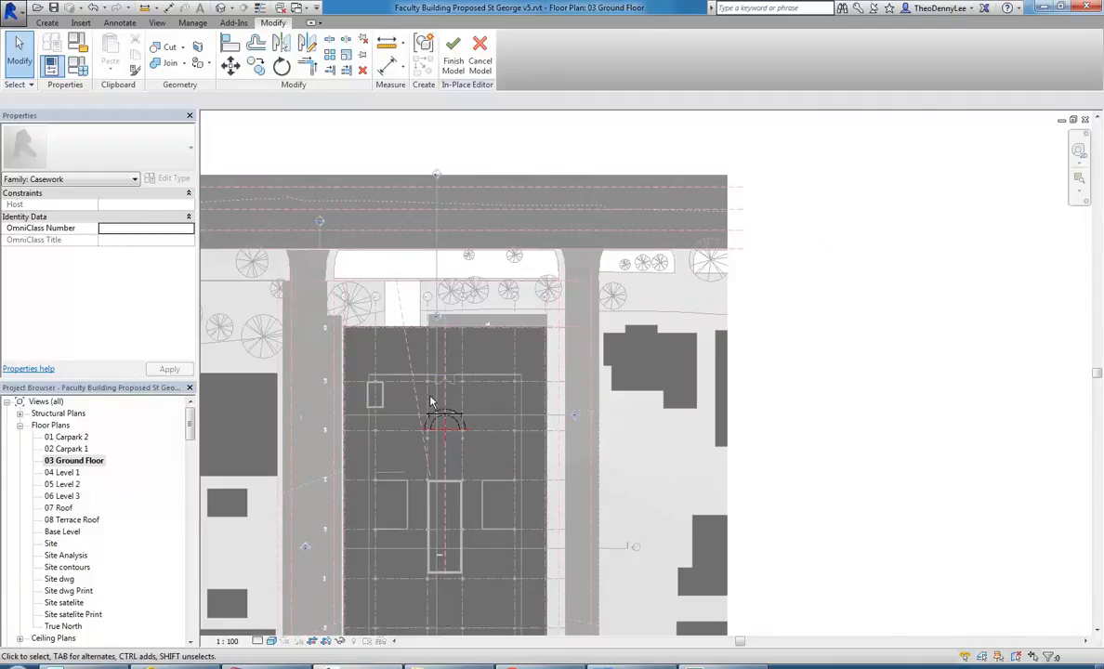
scroll(430, 402, up, 4)
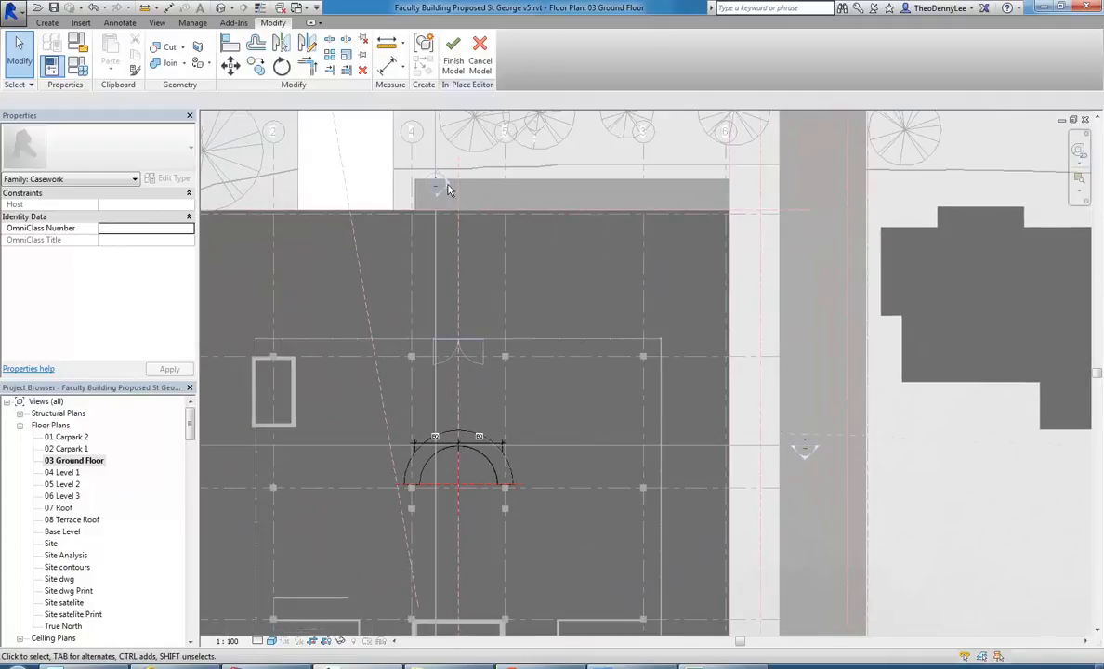
Open the Section 4 view from its marker on the plan, focusing on the floor beside the reception counter.
double_click(446, 185)
scroll(609, 457, up, 5)
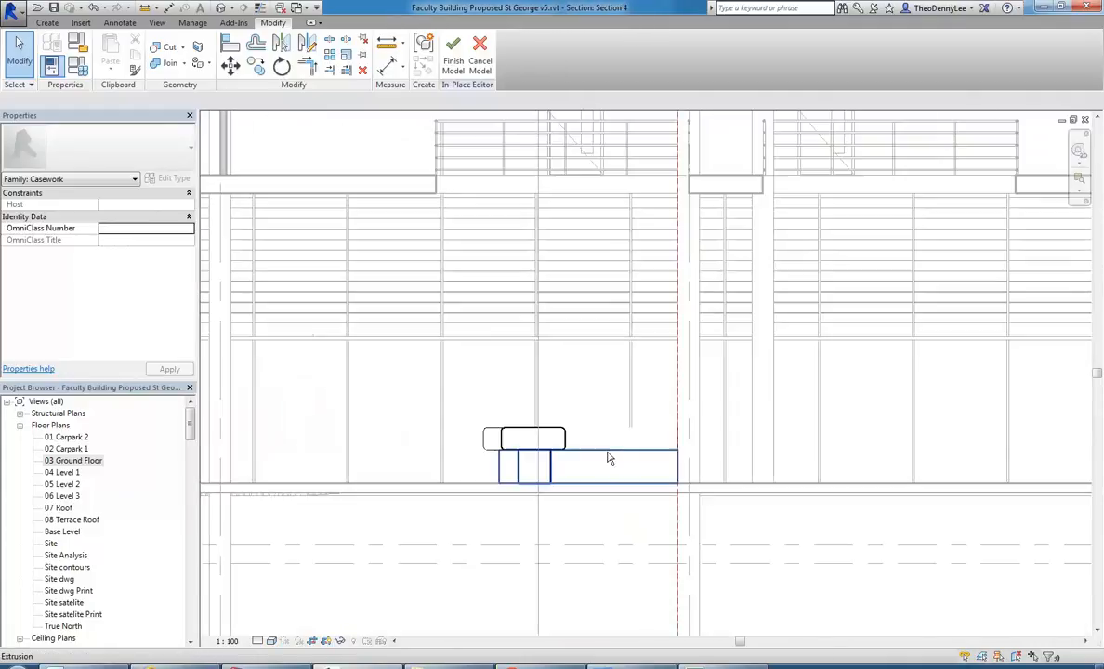
scroll(606, 454, up, 1)
scroll(639, 460, up, 4)
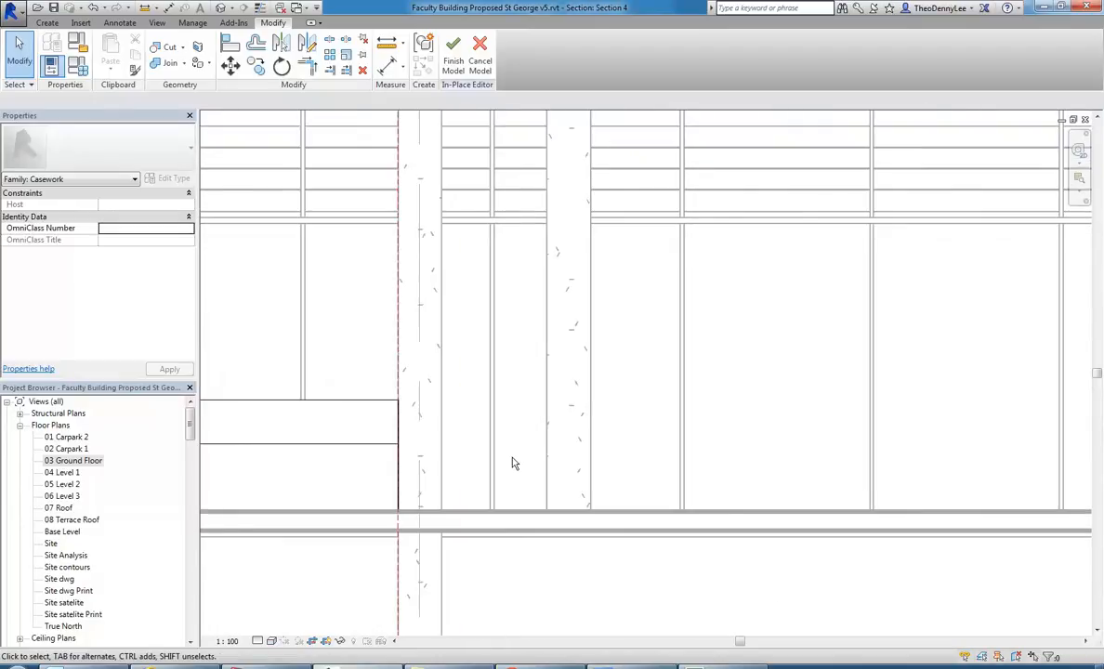
Start a Sweep for the counter extension and accept the new student's connection to the class.
click(47, 23)
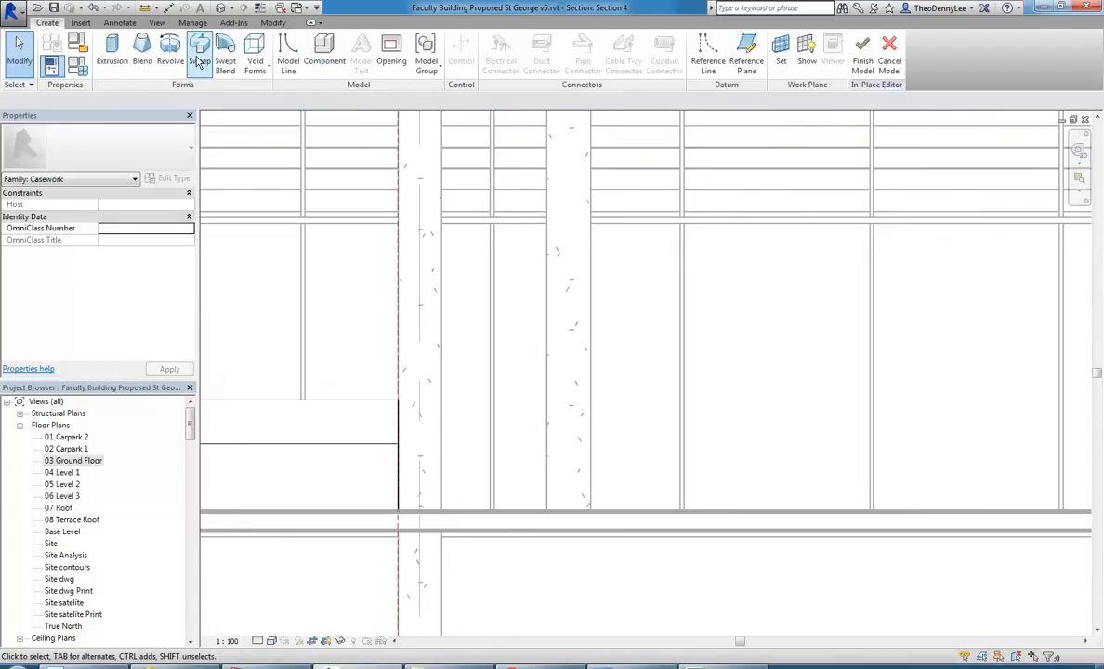
click(197, 60)
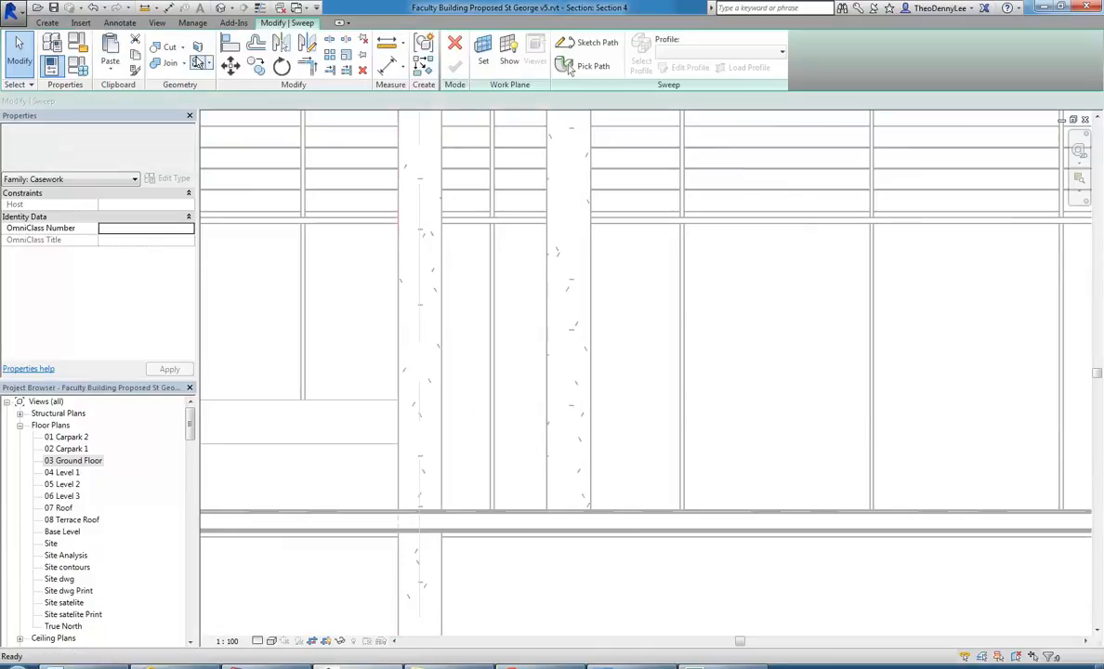
scroll(402, 418, down, 5)
scroll(576, 400, up, 6)
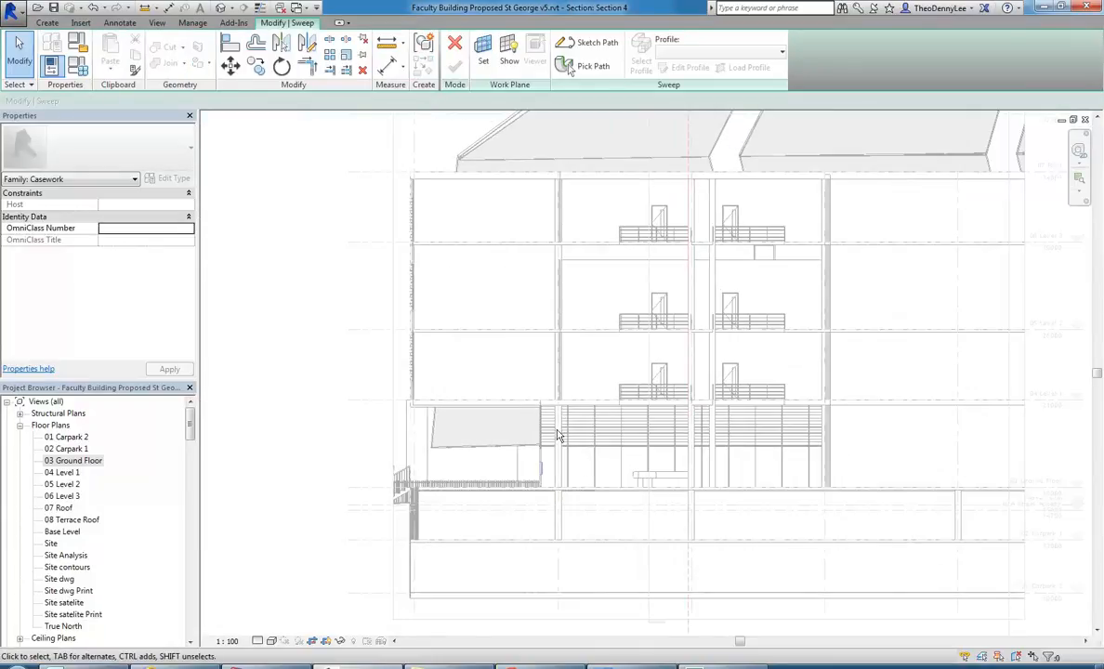
scroll(549, 492, up, 4)
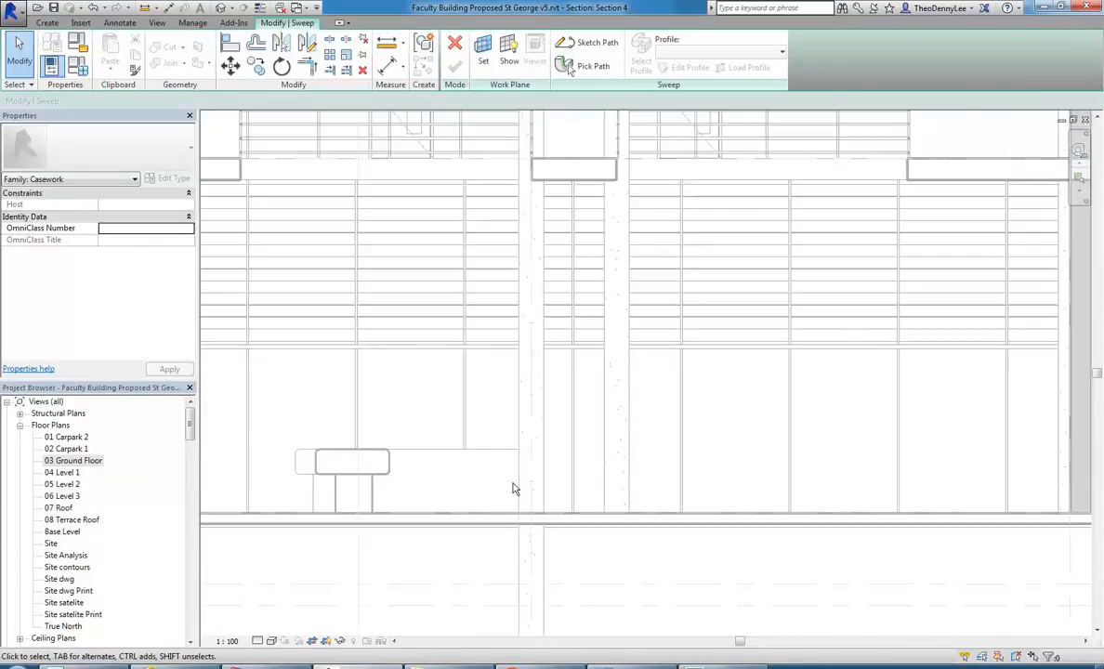
middle_drag(495, 468, 485, 455)
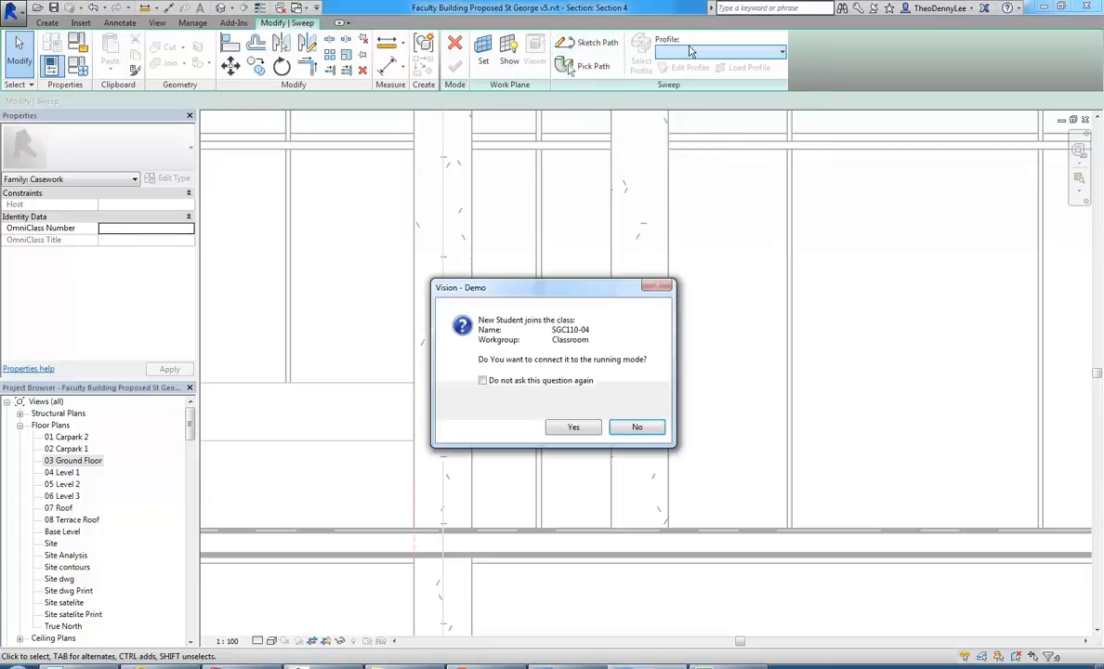
click(572, 428)
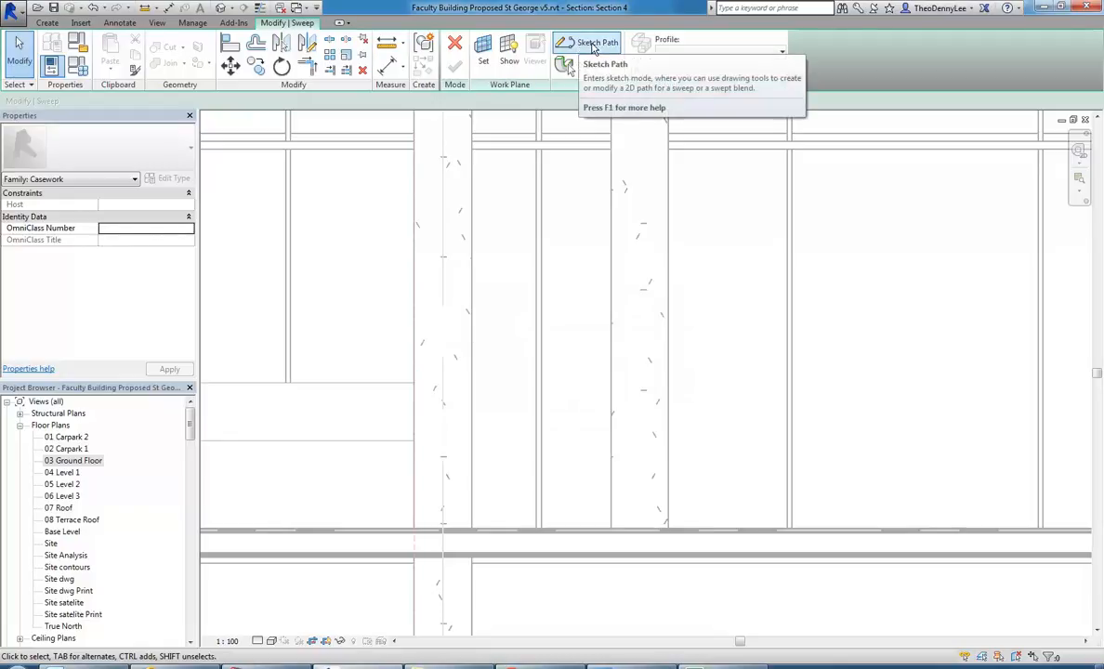
Start sketching the sweep path on the named work plane Grid : 5.
click(594, 47)
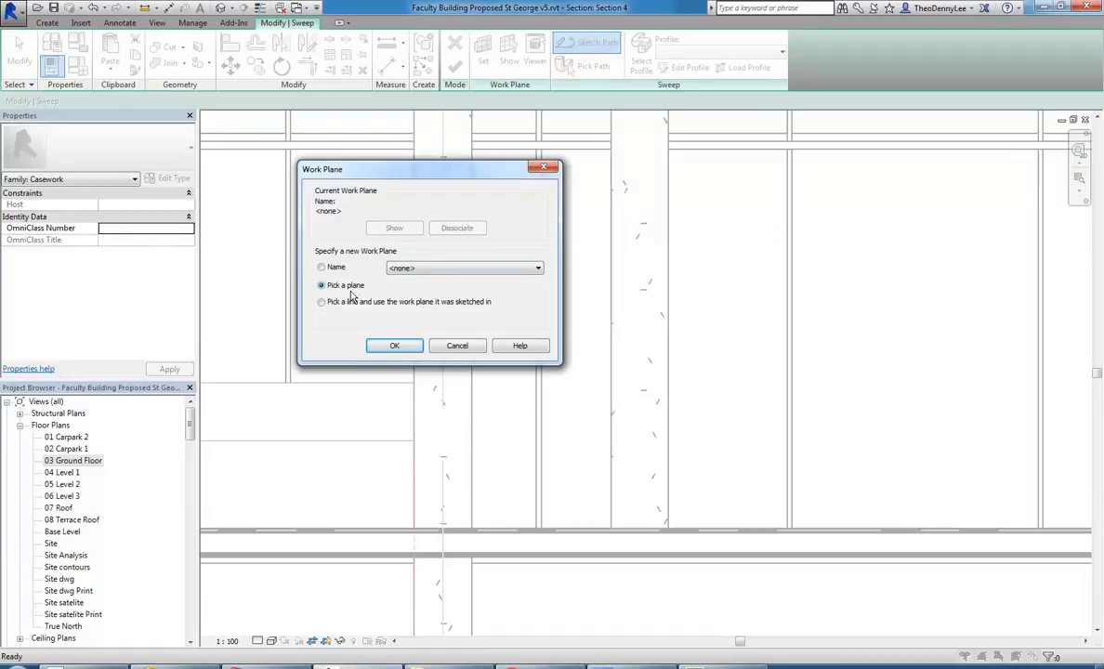
click(424, 269)
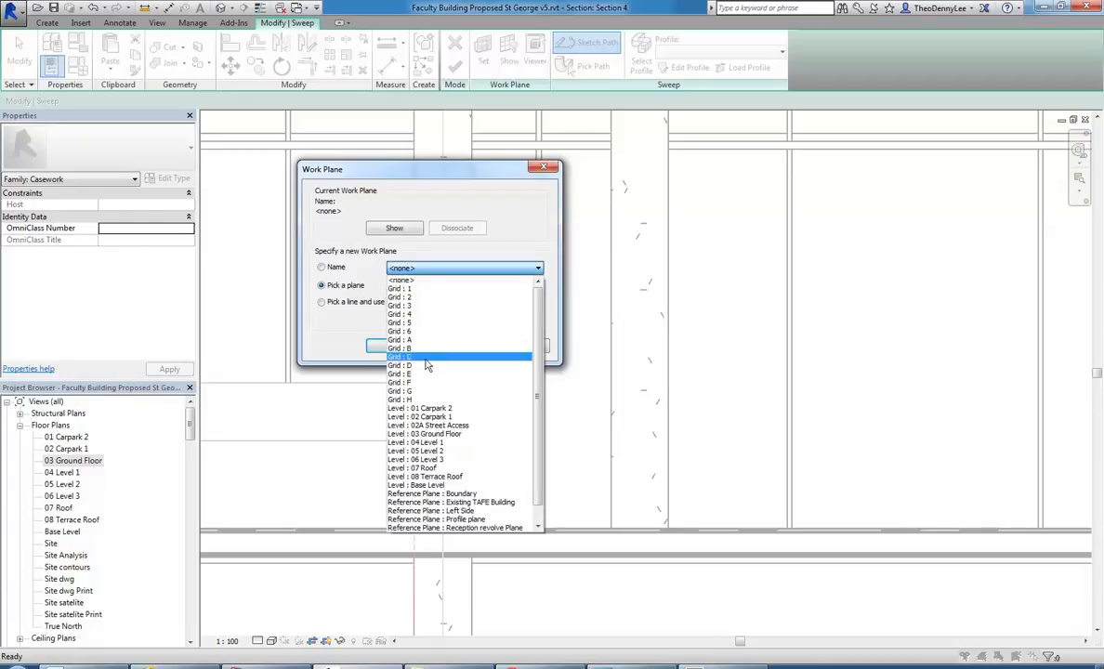
click(423, 325)
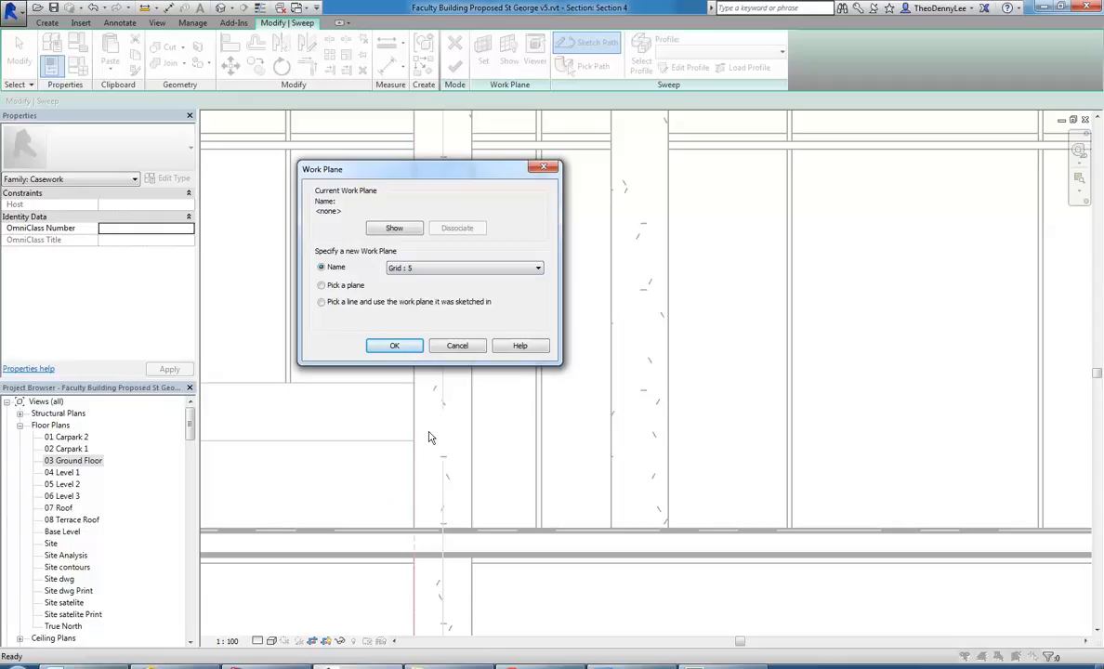
click(387, 346)
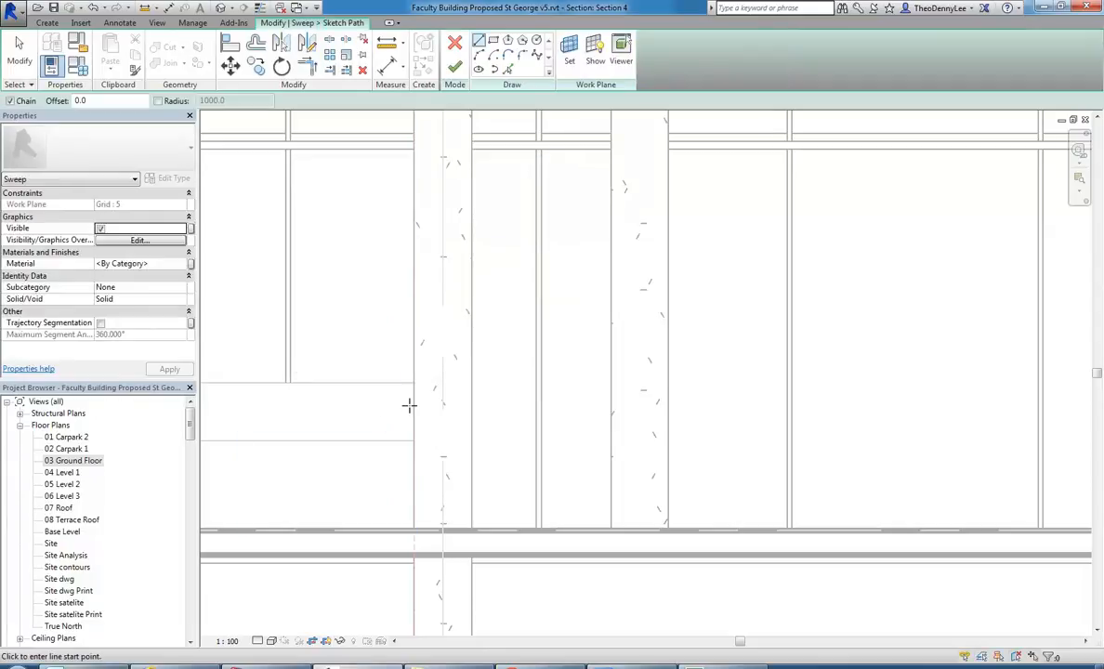
Open the 03 Ground Floor plan to check the area around the half-ring counter, and close it to return to Section 4.
click(75, 463)
double_click(74, 462)
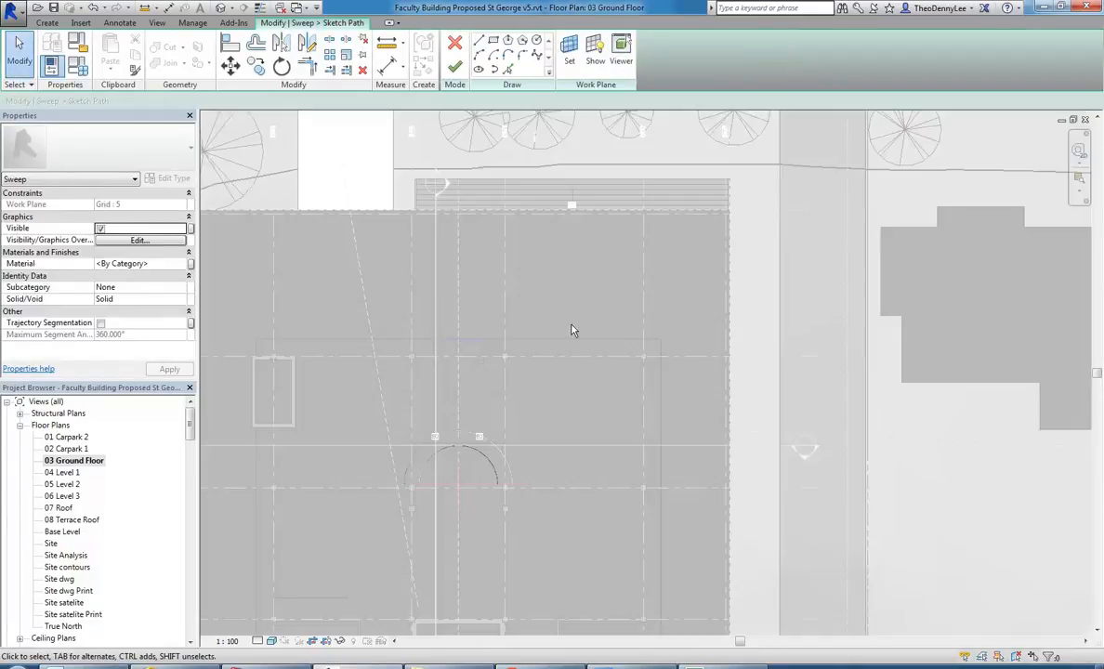
mouse_move(478, 253)
middle_down()
mouse_move(488, 352)
mouse_move(491, 257)
middle_up()
scroll(509, 463, up, 2)
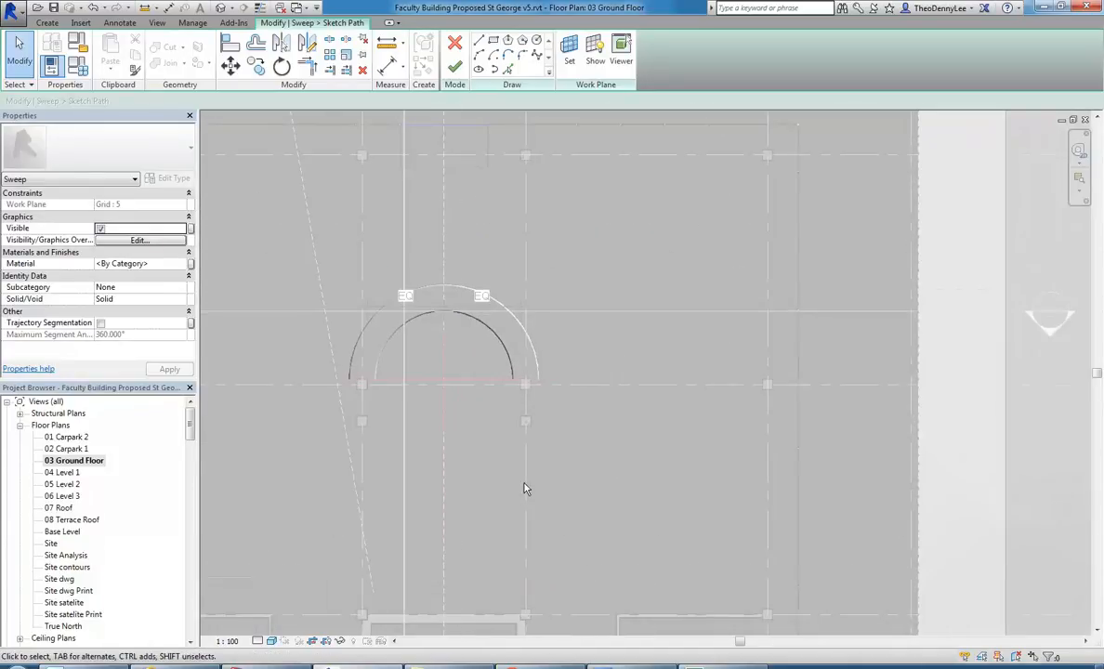
click(1085, 120)
Draw a horizontal path line about 1500 mm long from the midpoint of the countertop's end edge to the far side of the second column.
middle_drag(588, 423, 638, 407)
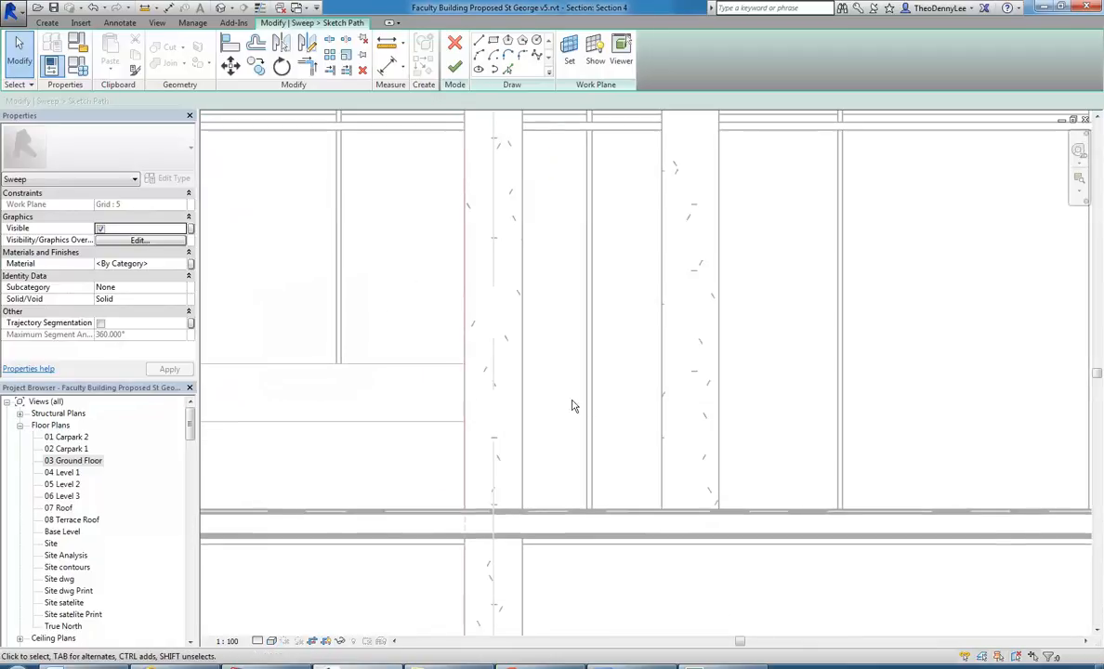
scroll(486, 415, up, 1)
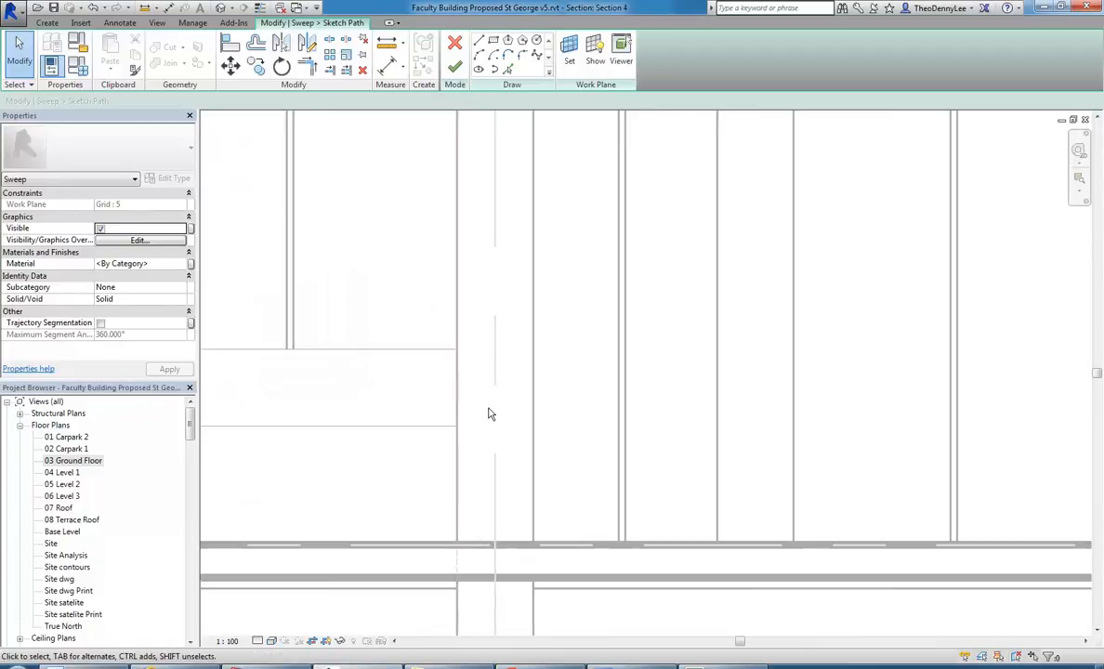
click(478, 42)
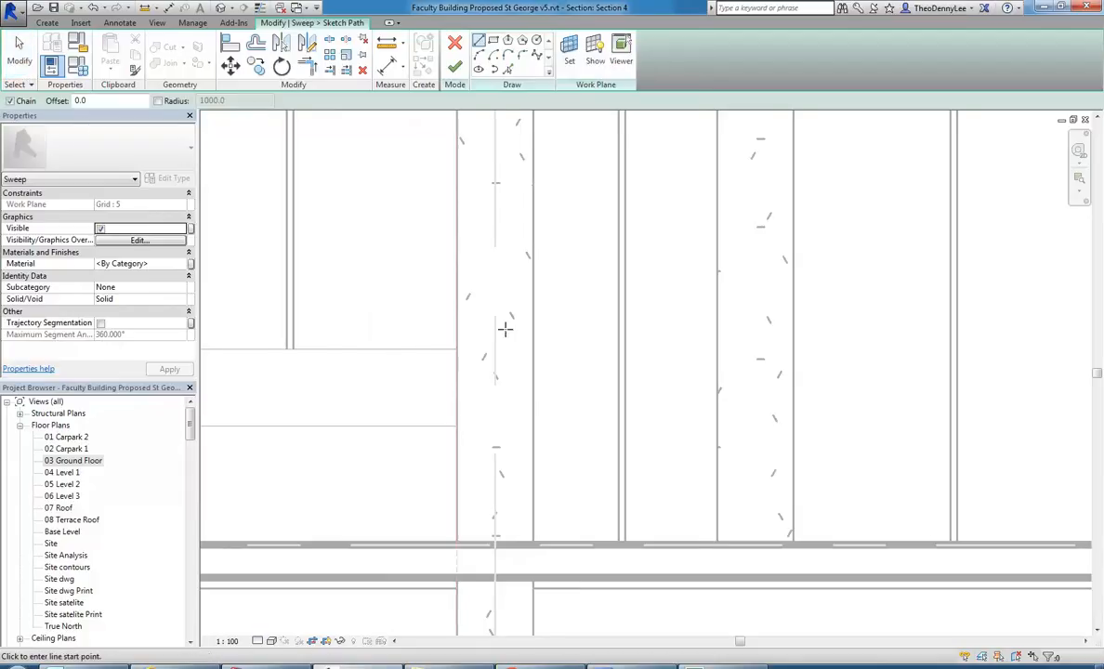
middle_drag(506, 323, 466, 334)
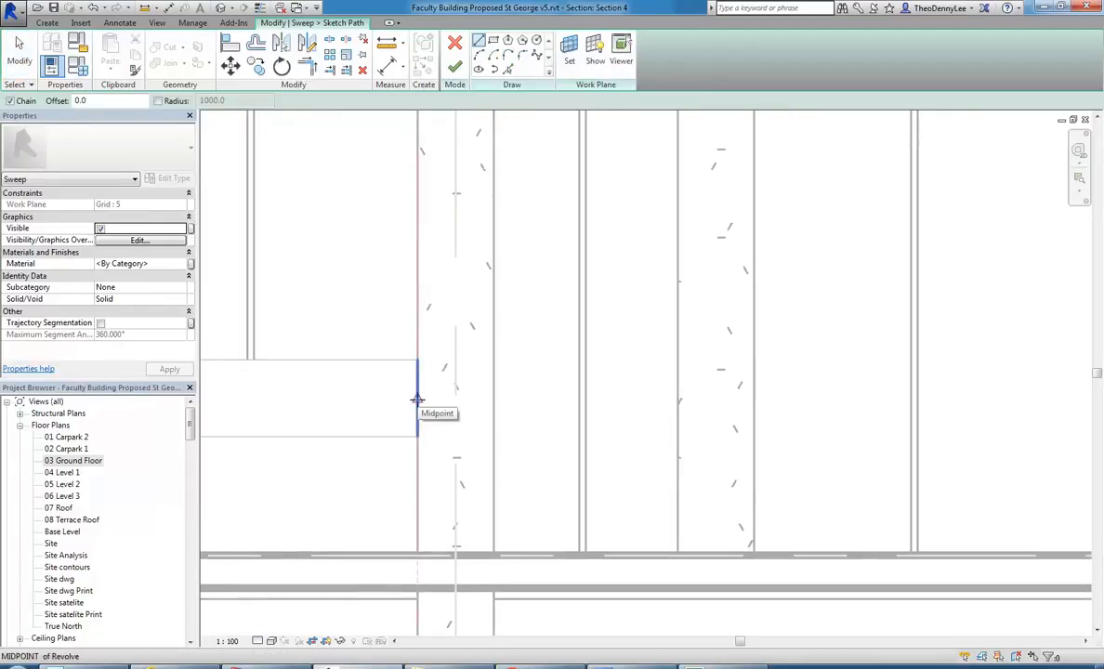
click(417, 400)
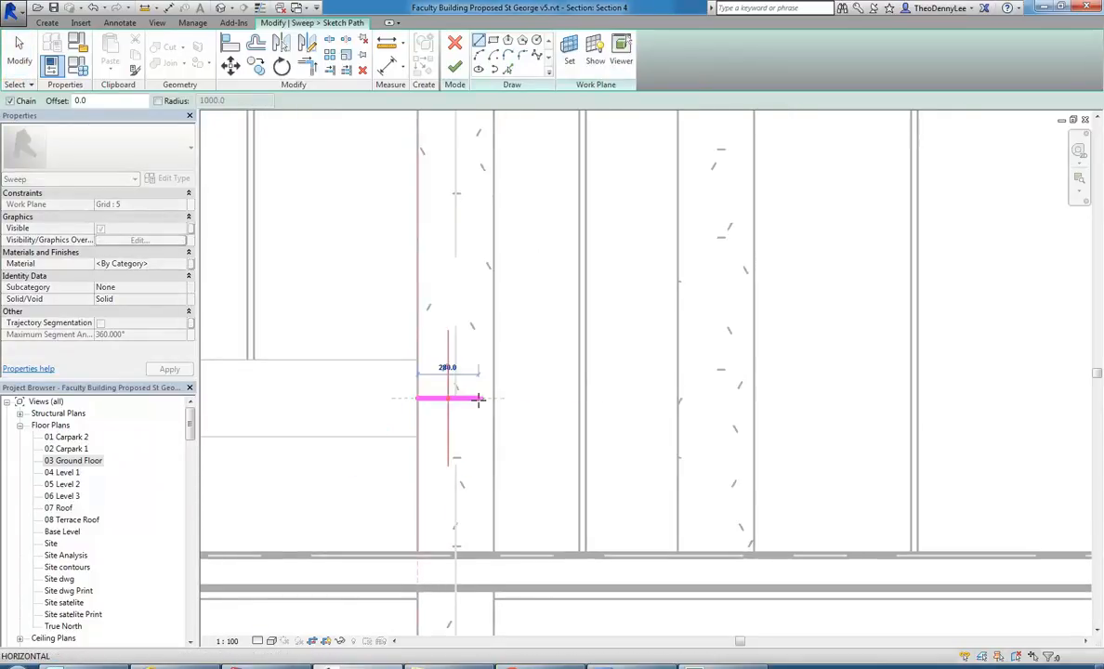
click(753, 399)
middle_drag(753, 399, 614, 360)
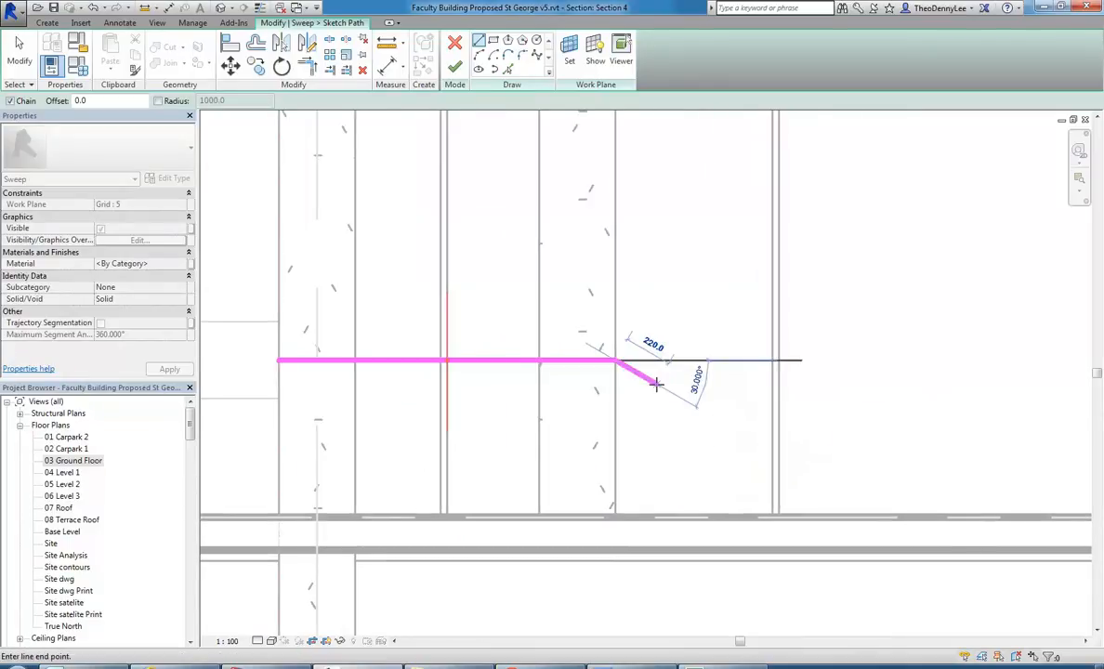
Continue the path with a downward tangent quarter arc of about 780 mm chord and a vertical line about 173 mm long to the floor.
scroll(656, 383, up, 2)
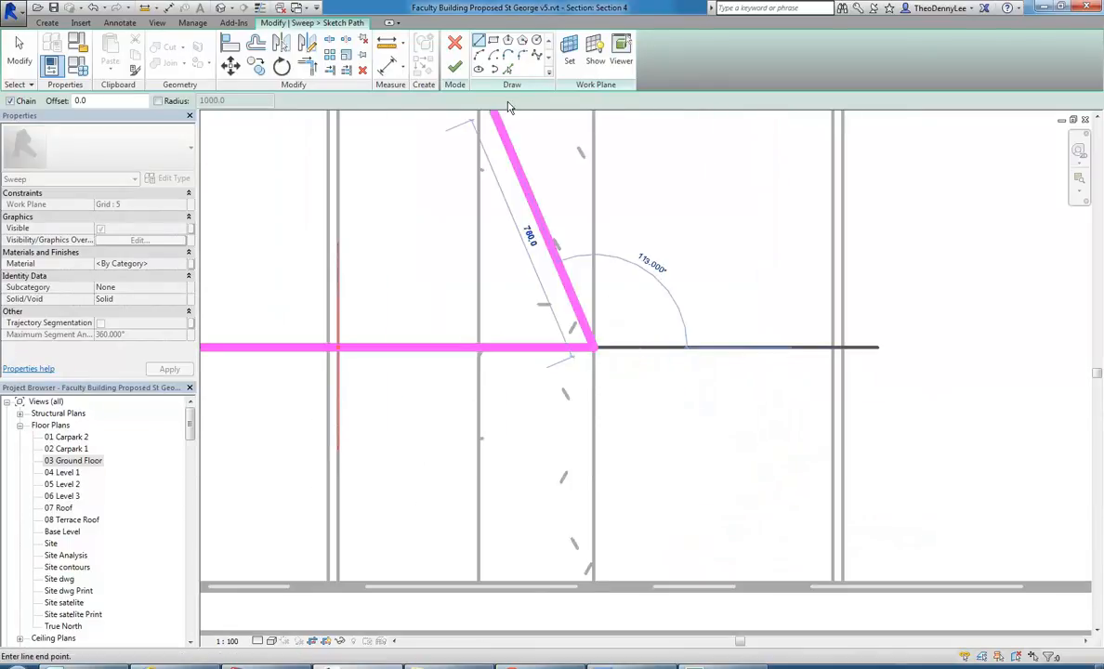
click(478, 54)
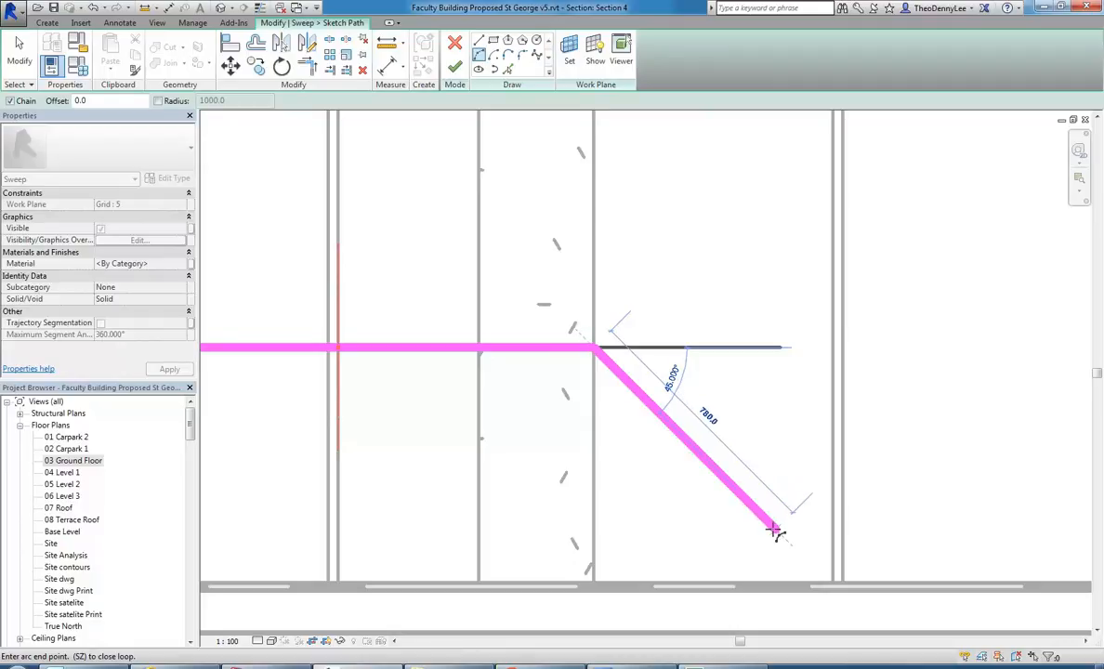
click(777, 527)
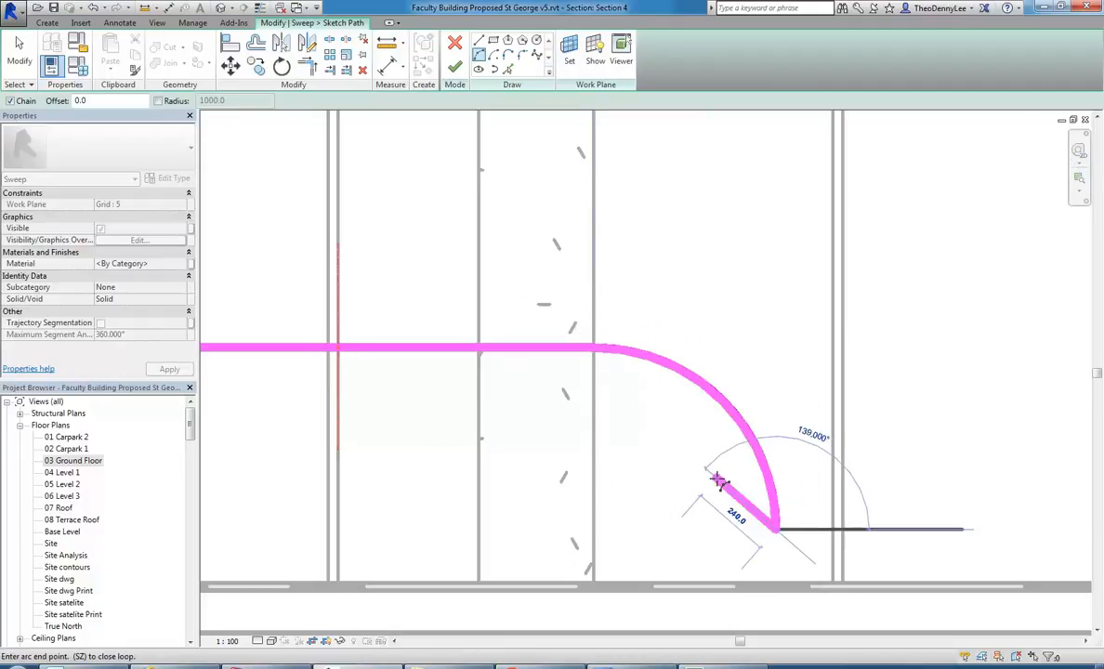
click(478, 42)
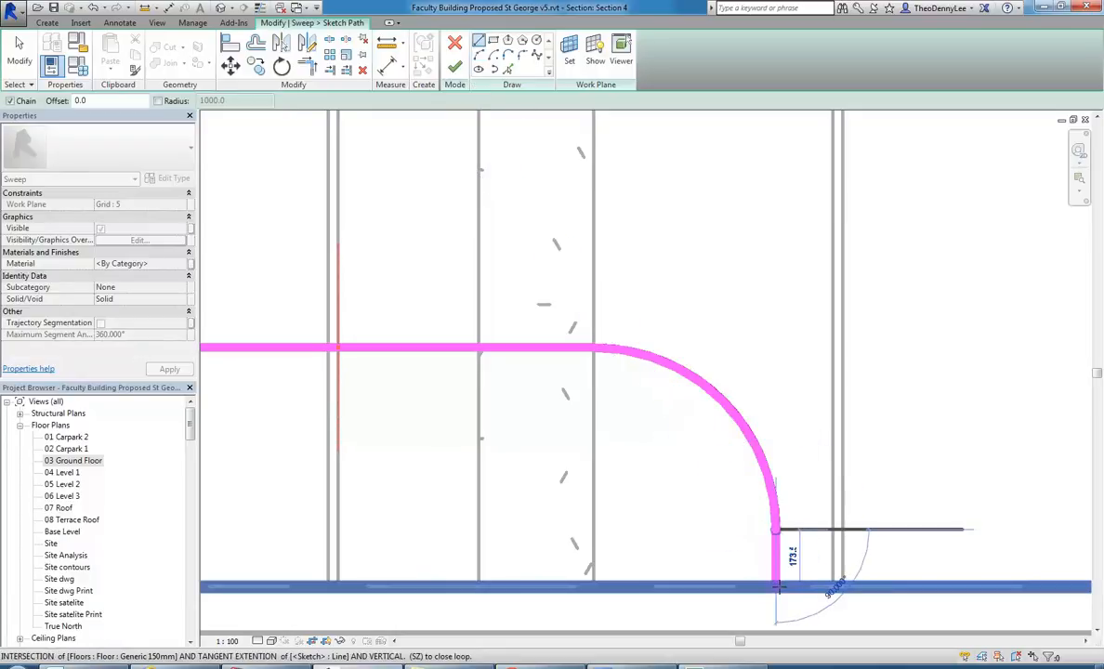
click(778, 586)
scroll(729, 348, down, 3)
middle_drag(603, 470, 640, 490)
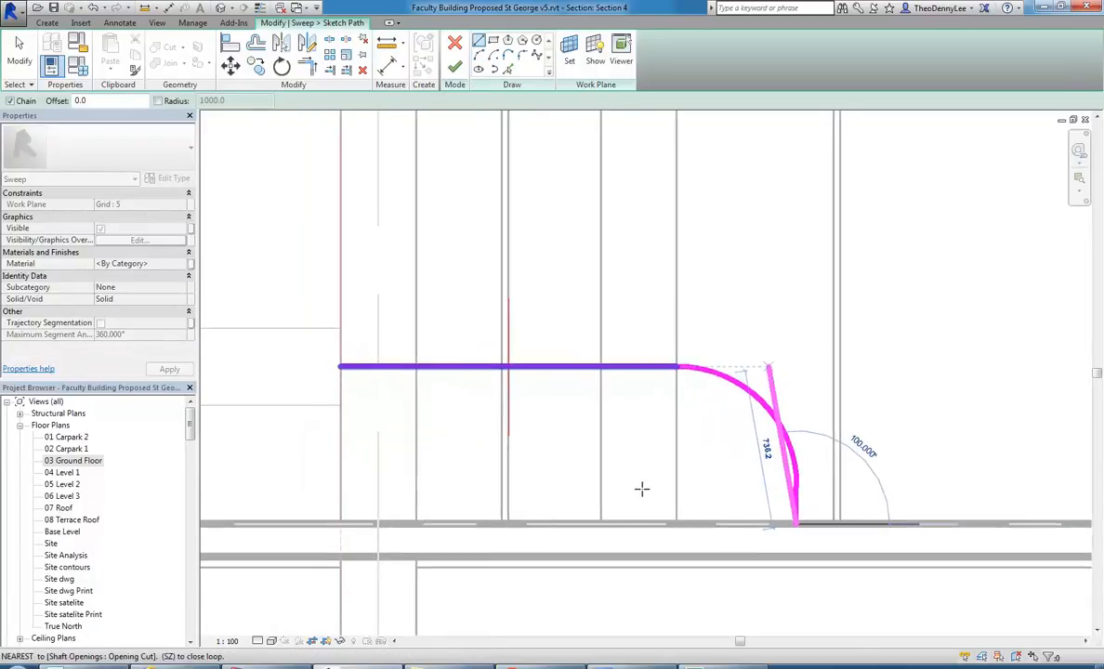
right_click(596, 383)
click(622, 399)
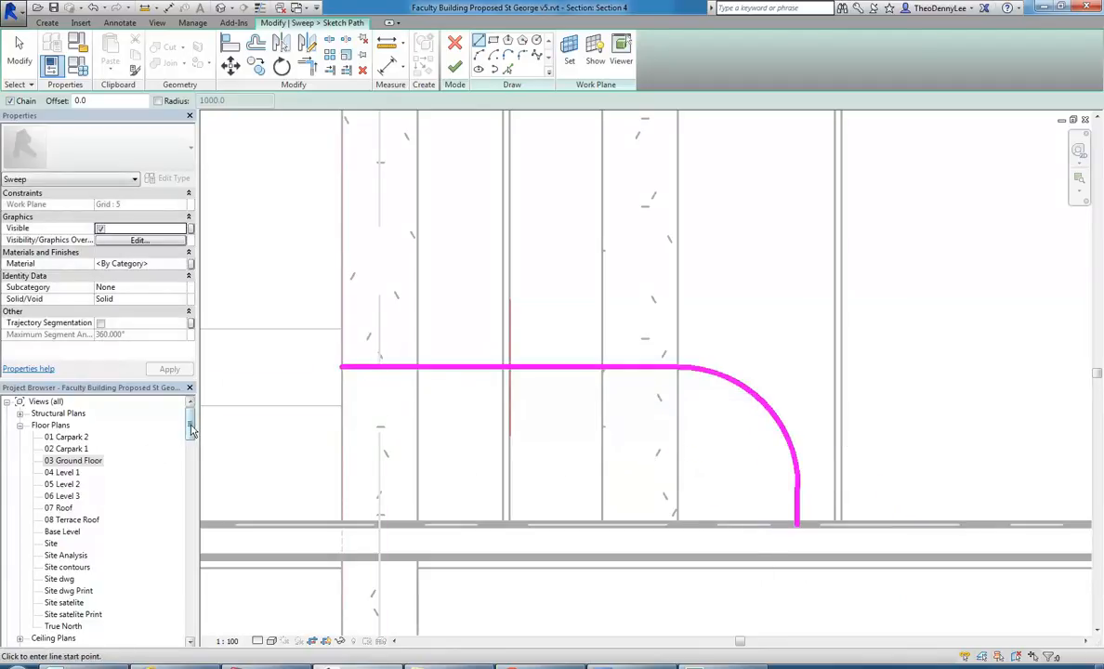
Open the {3D} Copy 1 view and examine the sweep path, its profile plane and the counter's end face.
scroll(190, 428, down, 5)
click(60, 567)
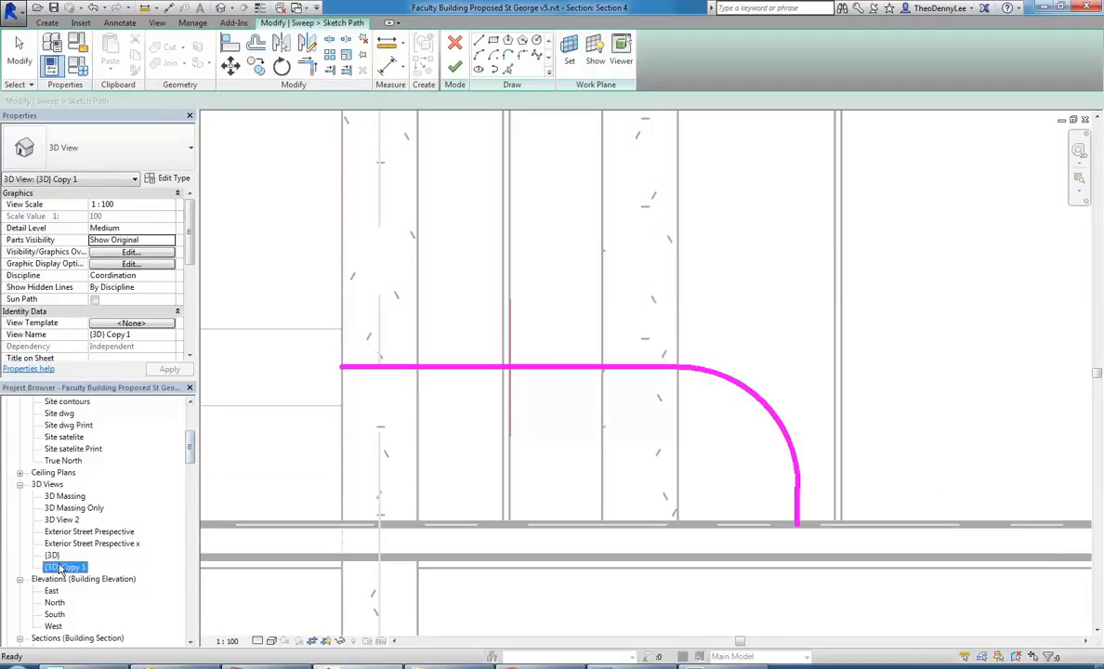
double_click(60, 567)
middle_drag(352, 484, 488, 492)
scroll(453, 495, up, 3)
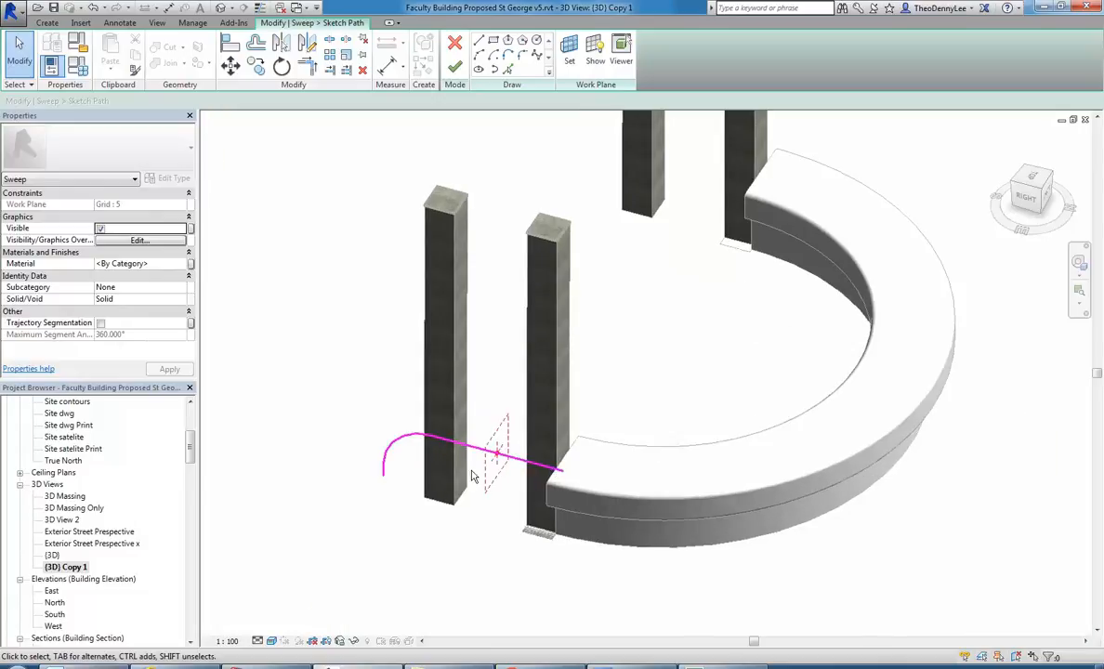
shift+middle_drag(532, 472, 548, 484)
scroll(548, 484, up, 2)
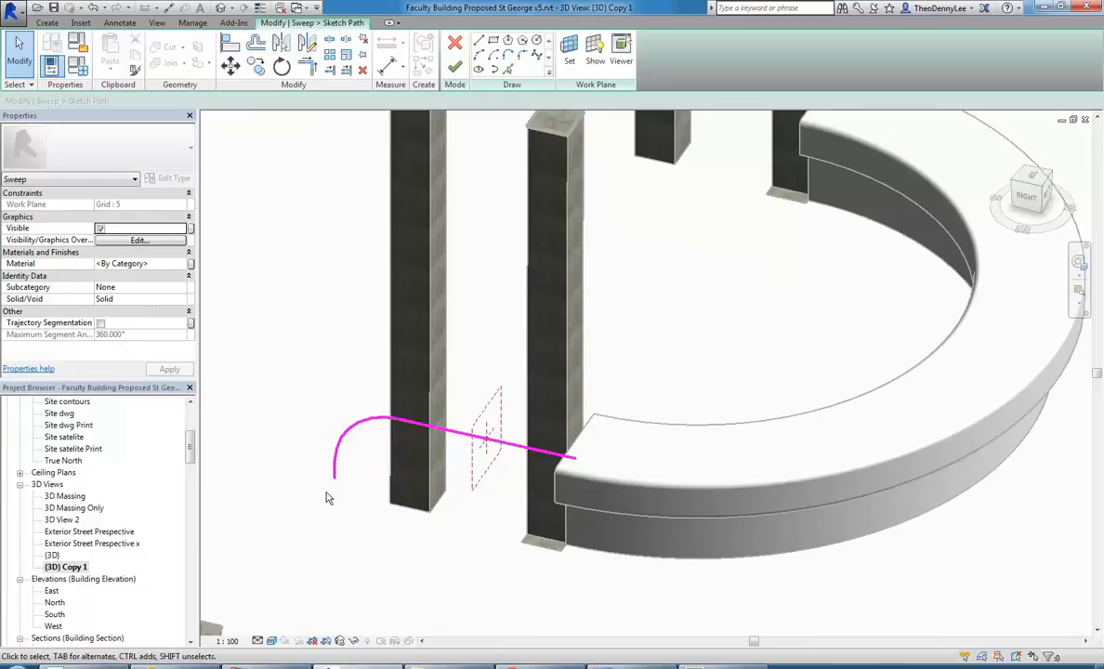
mouse_move(397, 483)
shift+middle_down()
mouse_move(417, 405)
mouse_move(291, 353)
shift+middle_up()
mouse_move(463, 407)
shift+middle_down()
mouse_move(435, 421)
mouse_move(464, 421)
shift+middle_up()
scroll(559, 395, up, 3)
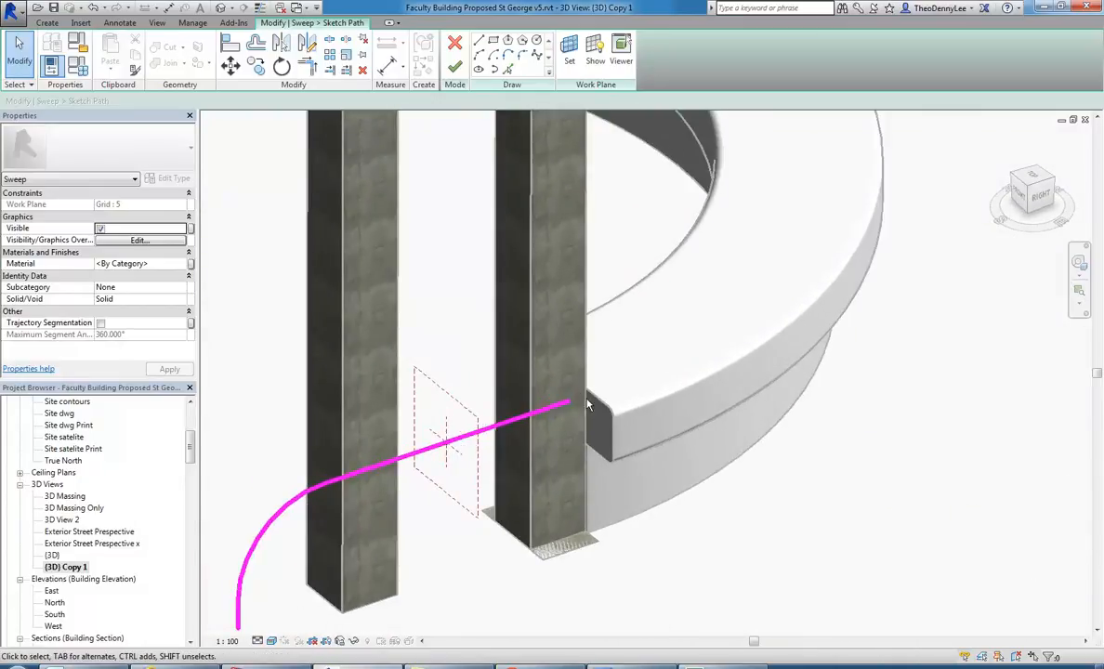
middle_drag(588, 402, 592, 414)
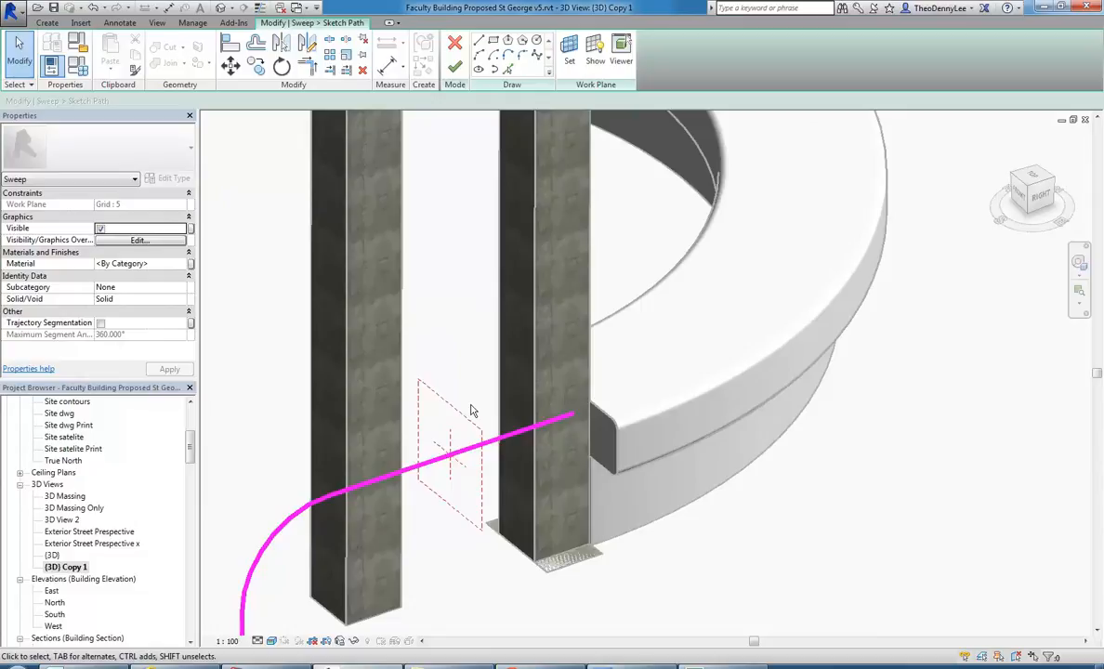
scroll(433, 420, up, 2)
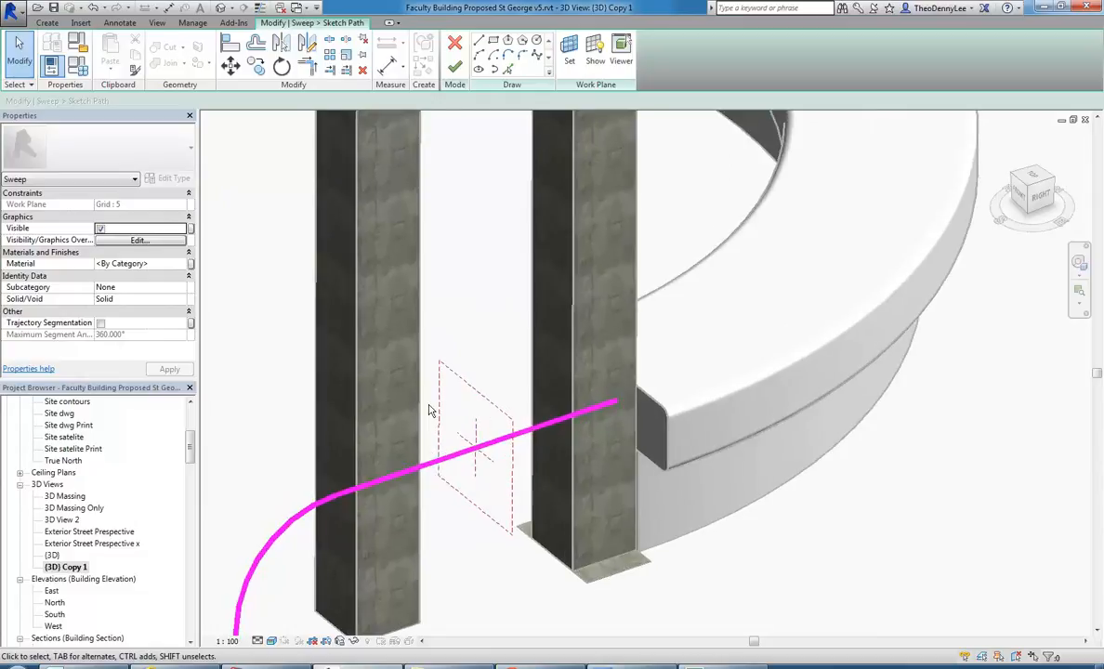
click(500, 411)
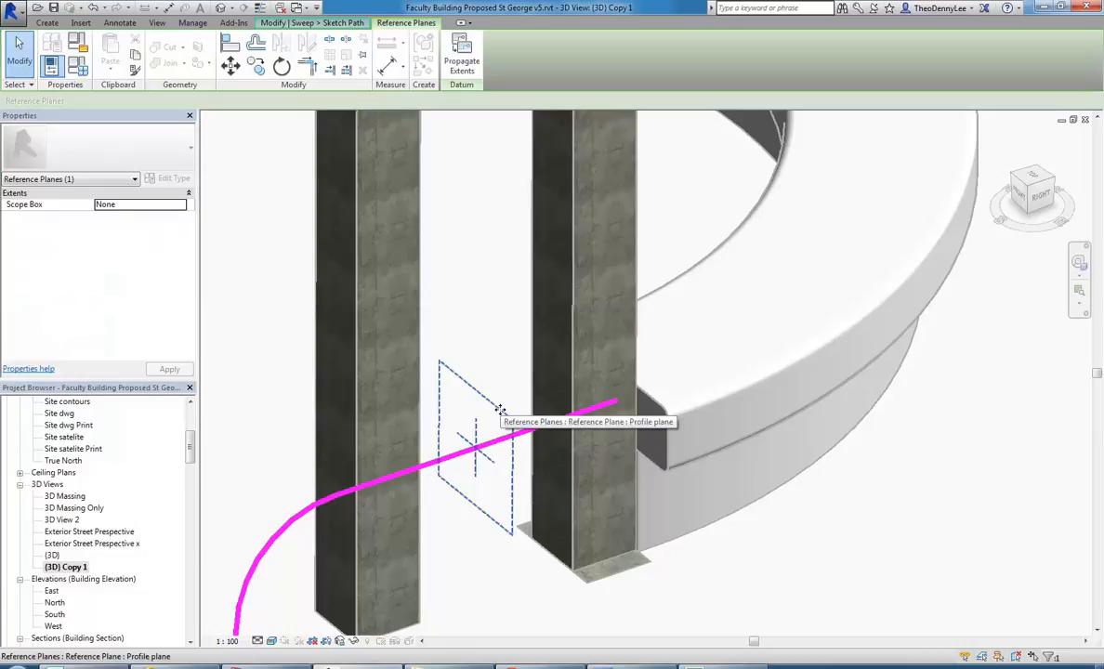
click(492, 321)
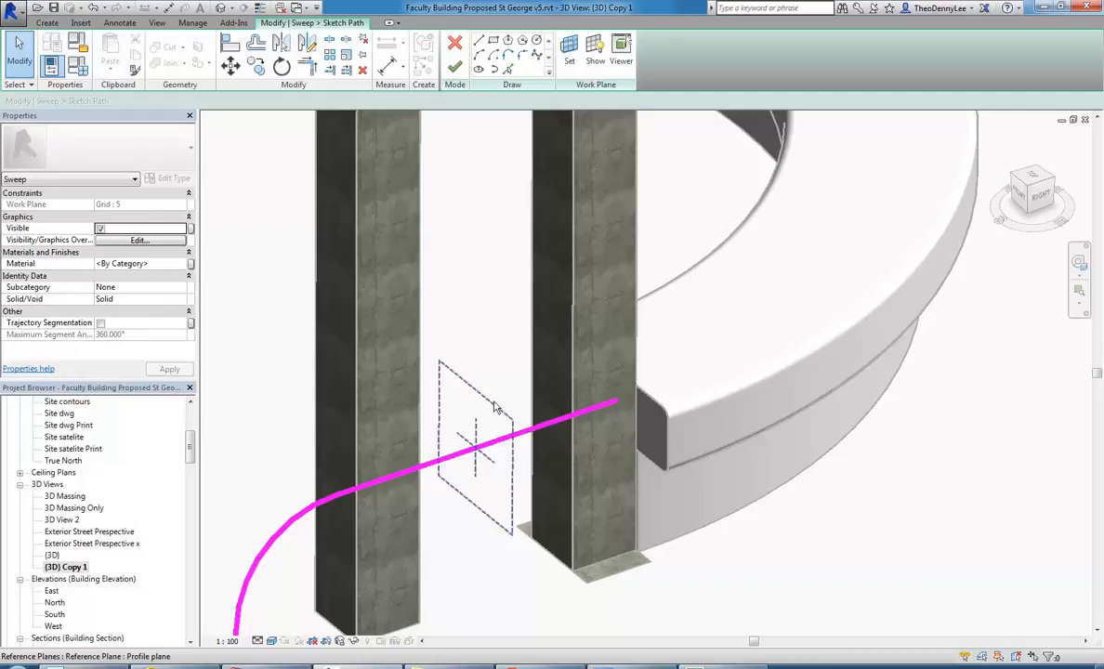
Finish the path sketch and open the sweep's profile for editing.
click(454, 67)
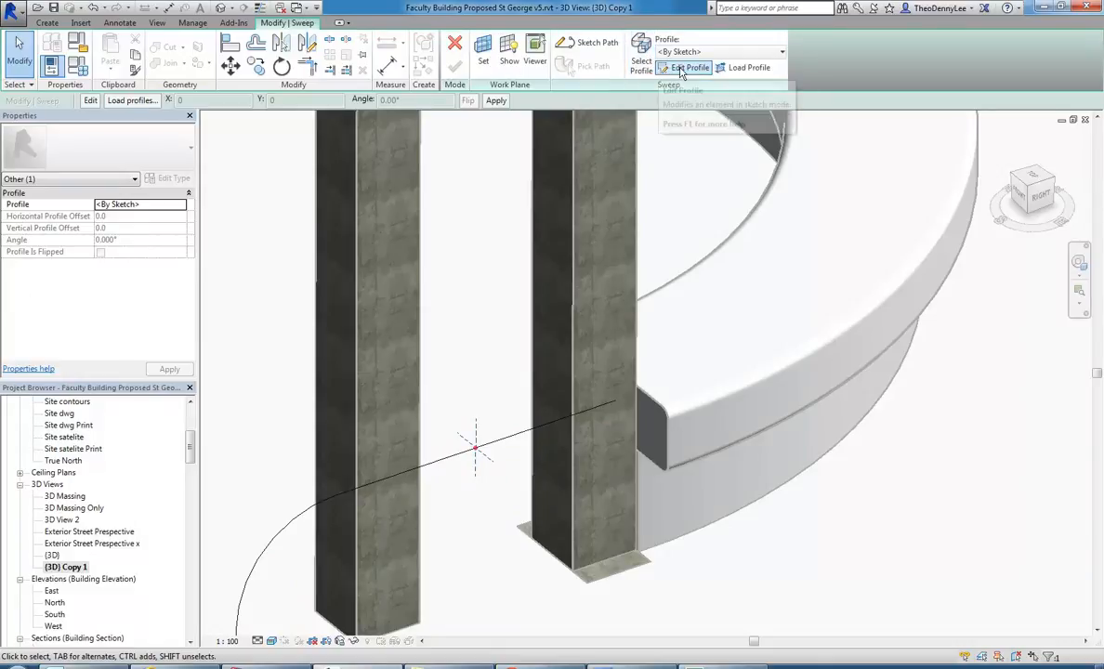
click(671, 213)
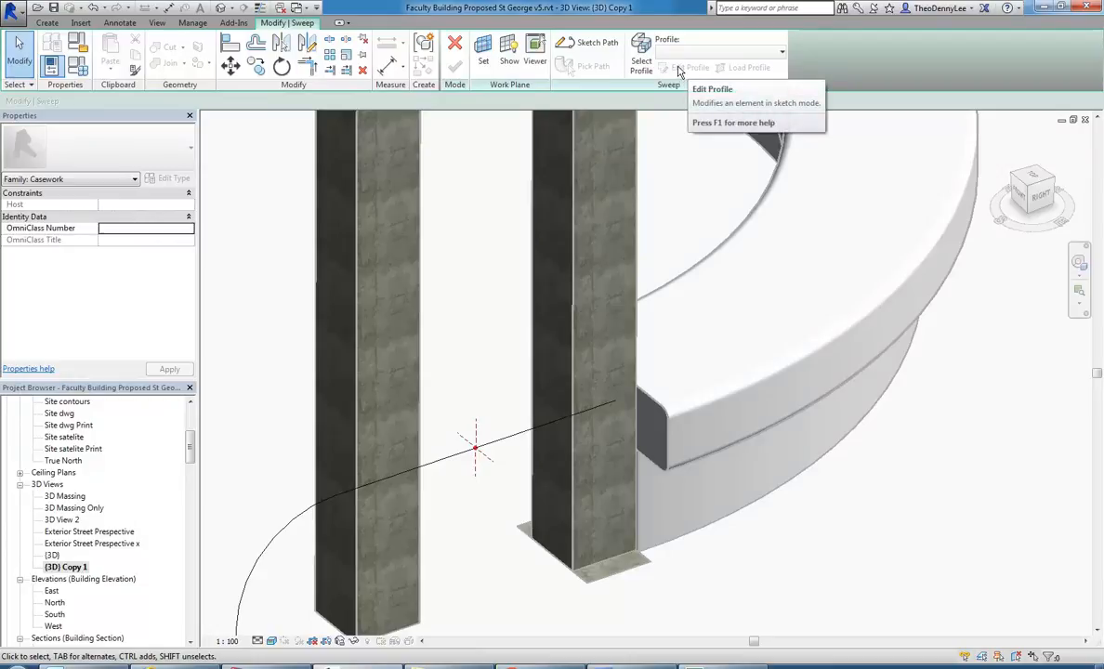
click(641, 57)
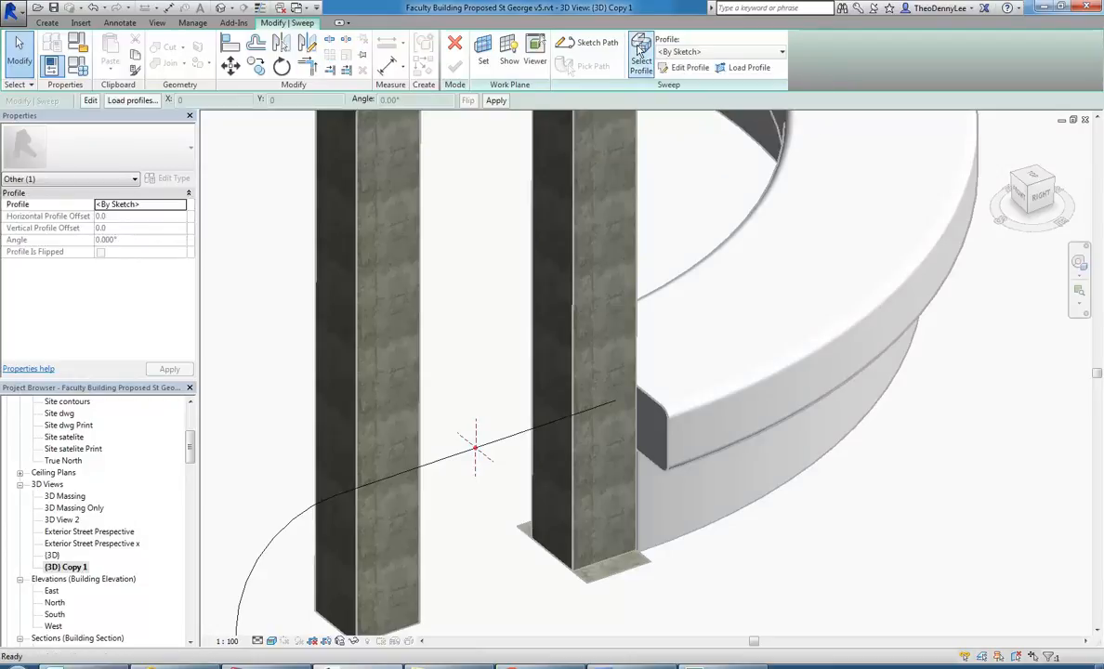
click(688, 68)
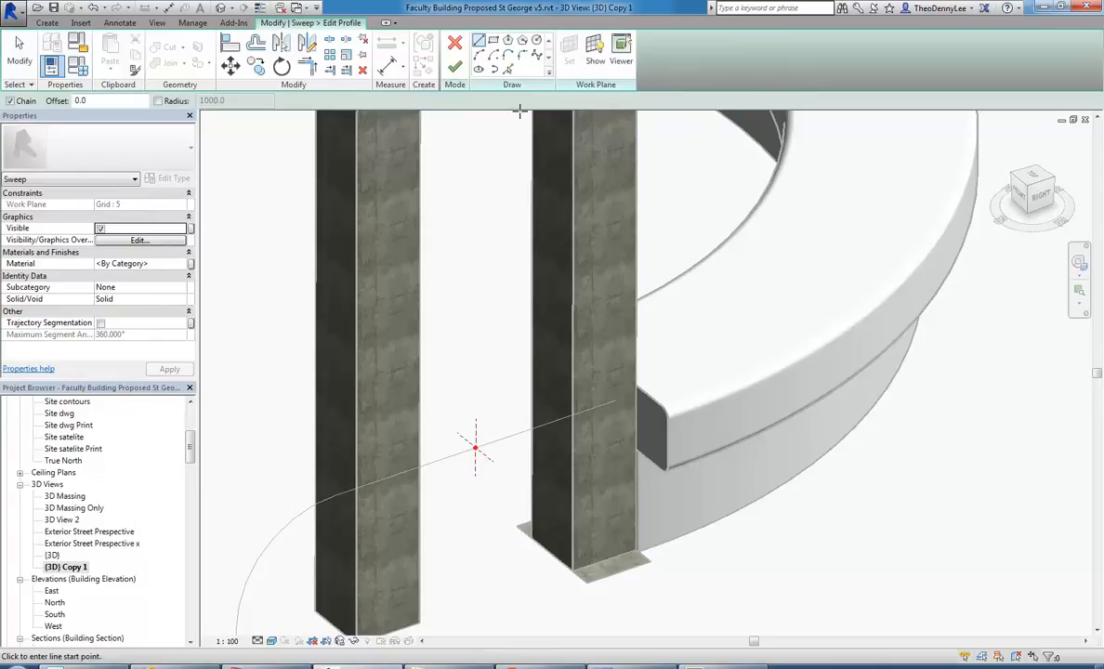
Create the sweep profile by picking the whole chain of edges around the countertop's rounded end face.
click(508, 70)
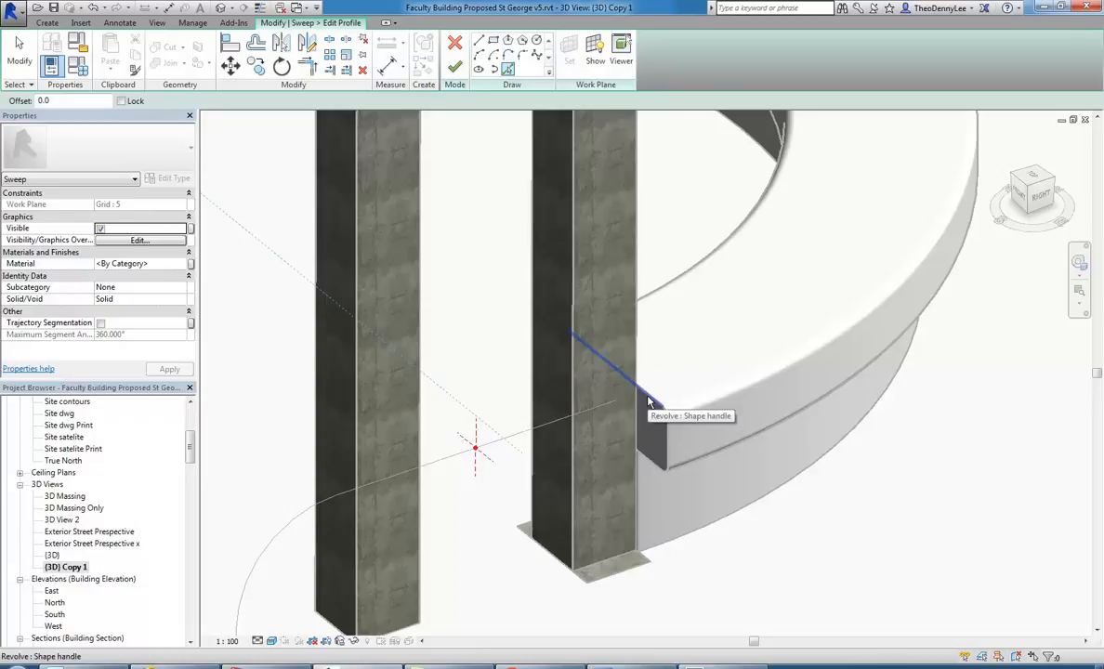
key(Tab)
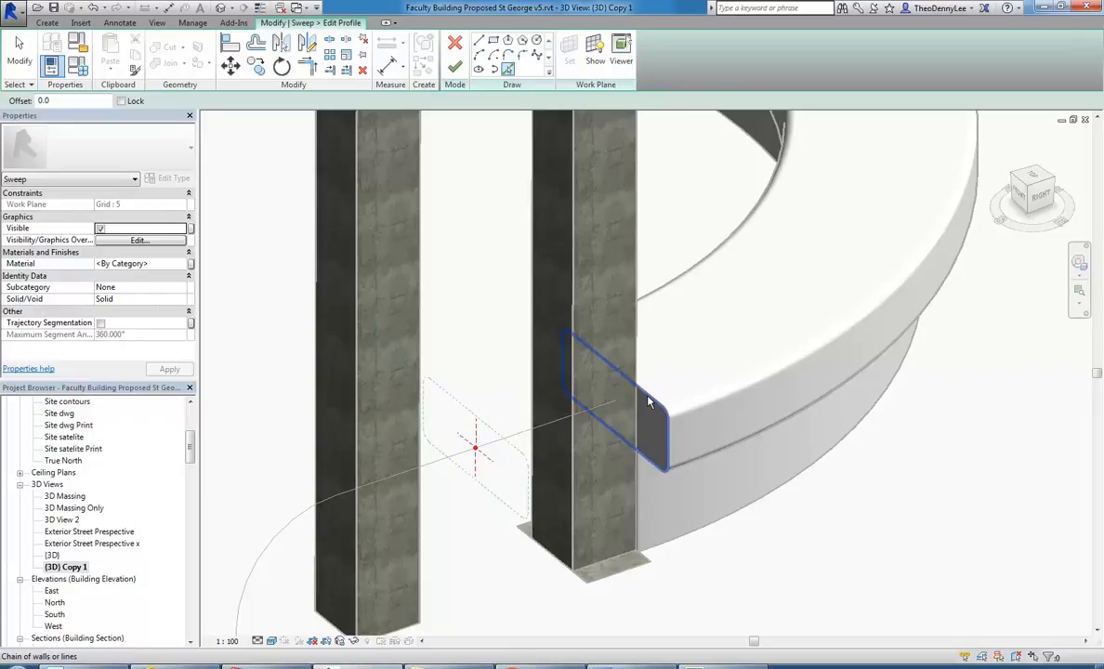
click(649, 401)
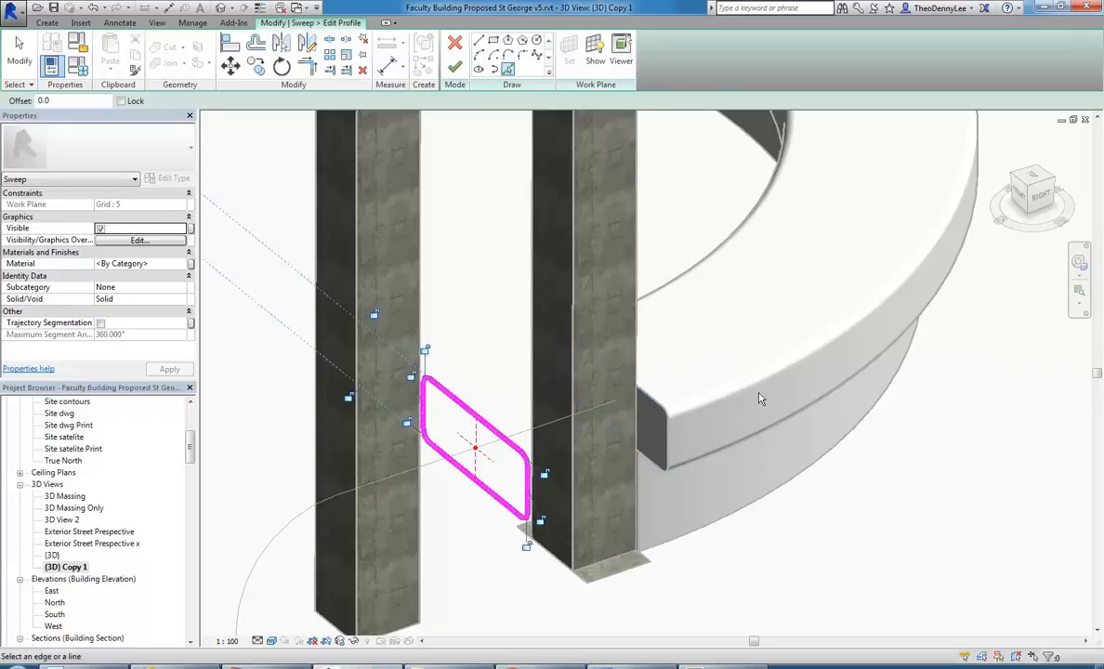
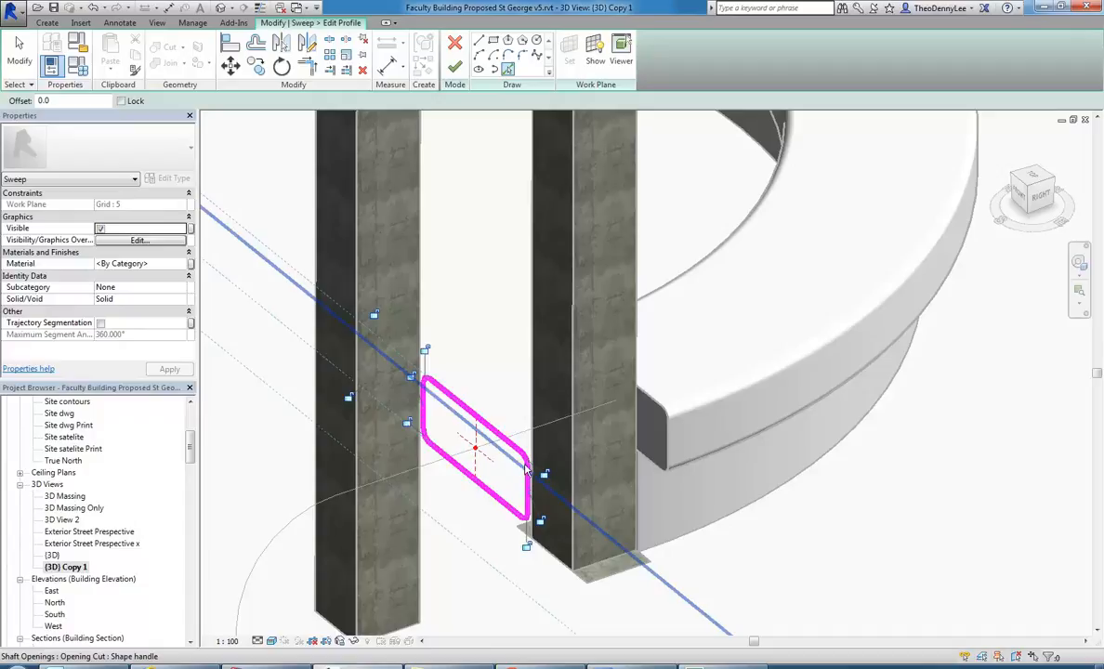
Finish the profile sketch and the sweep, then inspect the curved arm extending the countertop.
click(454, 67)
click(455, 68)
shift+middle_drag(503, 320, 535, 527)
click(655, 473)
shift+middle_drag(402, 509, 384, 417)
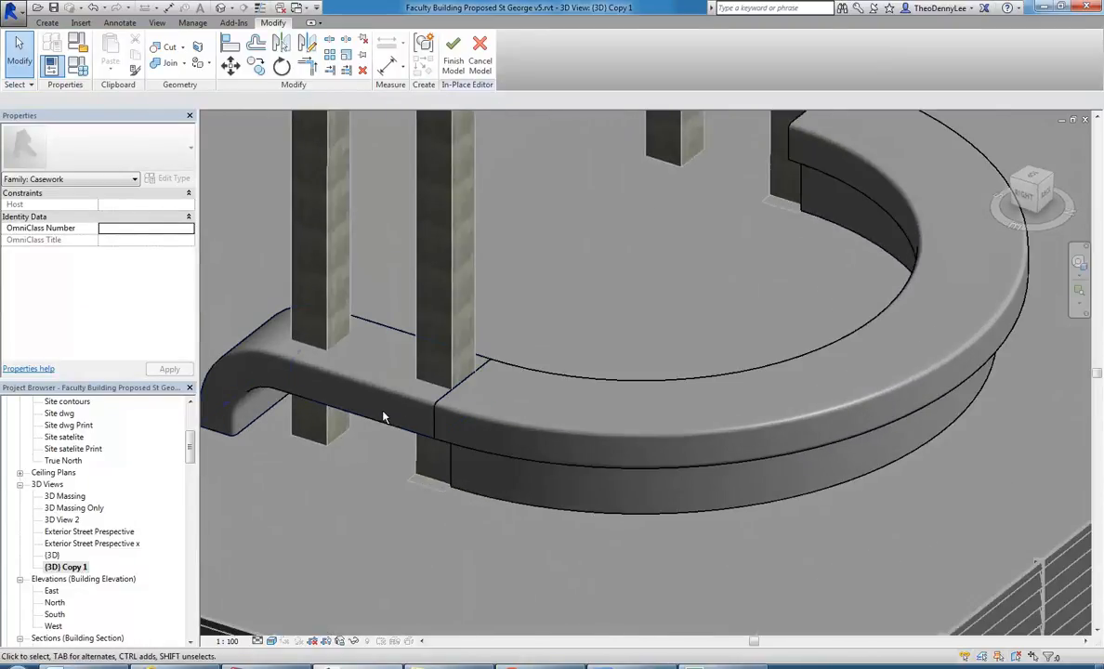
click(383, 427)
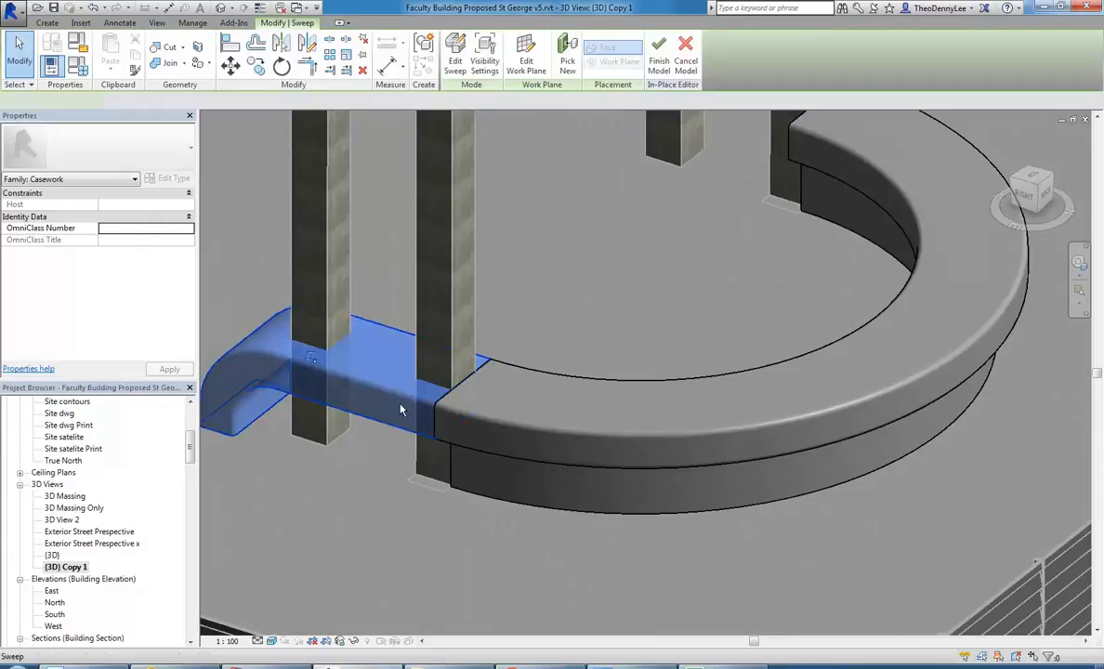
shift+middle_drag(539, 335, 526, 403)
click(537, 366)
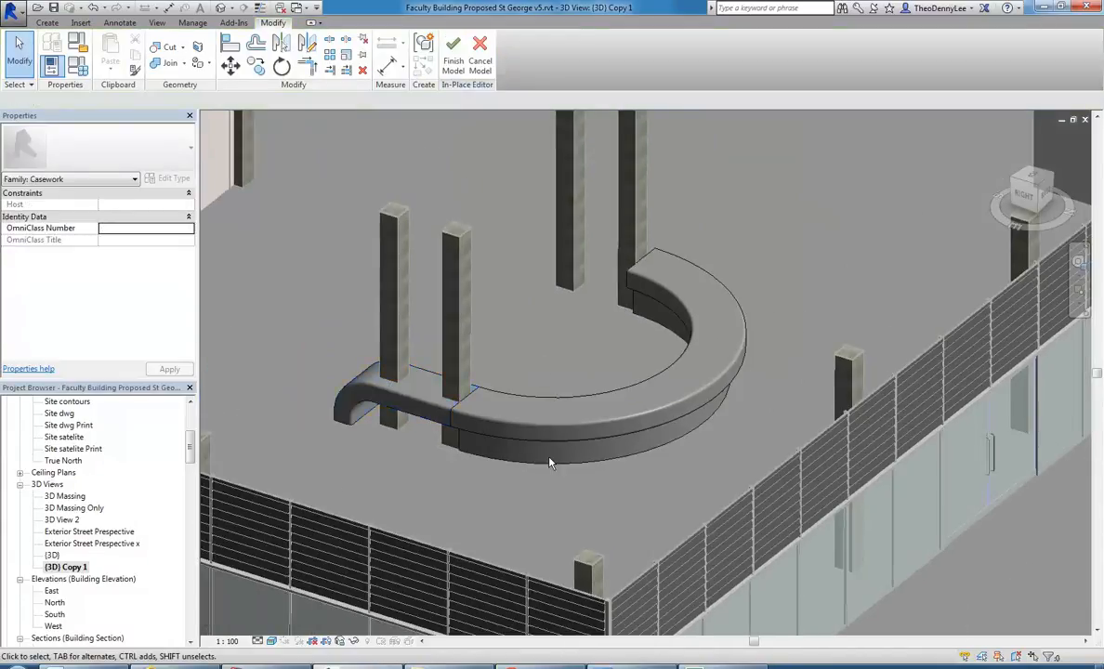
In the Section 5 view, mirror a copy of the curved arm sweep about the counter's central reference plane.
click(422, 427)
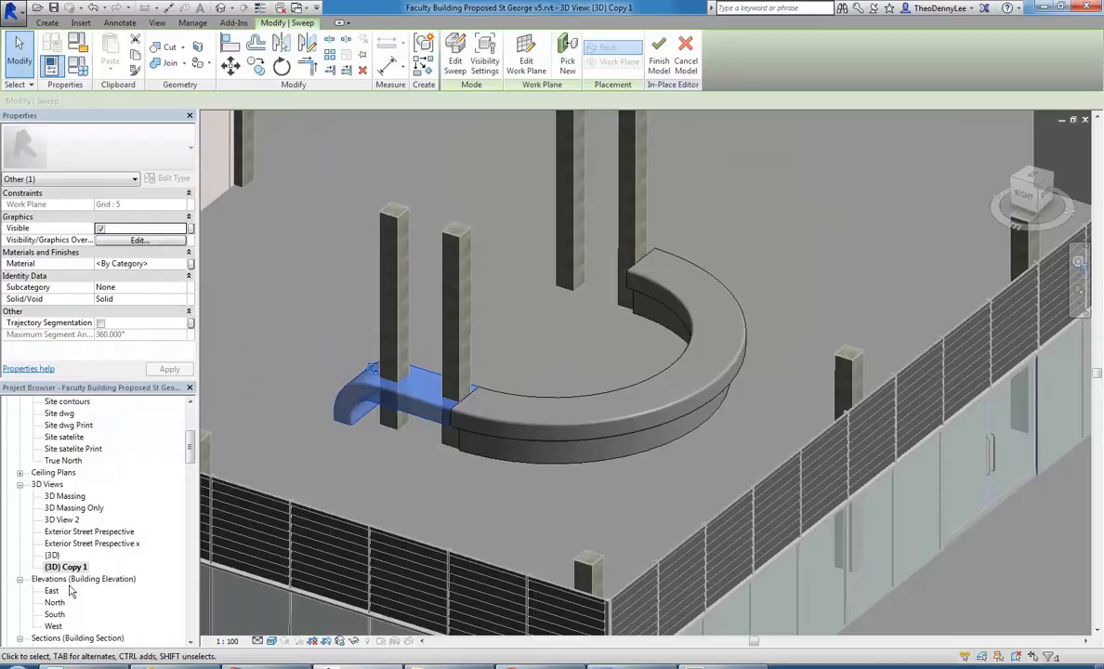
drag(190, 449, 190, 470)
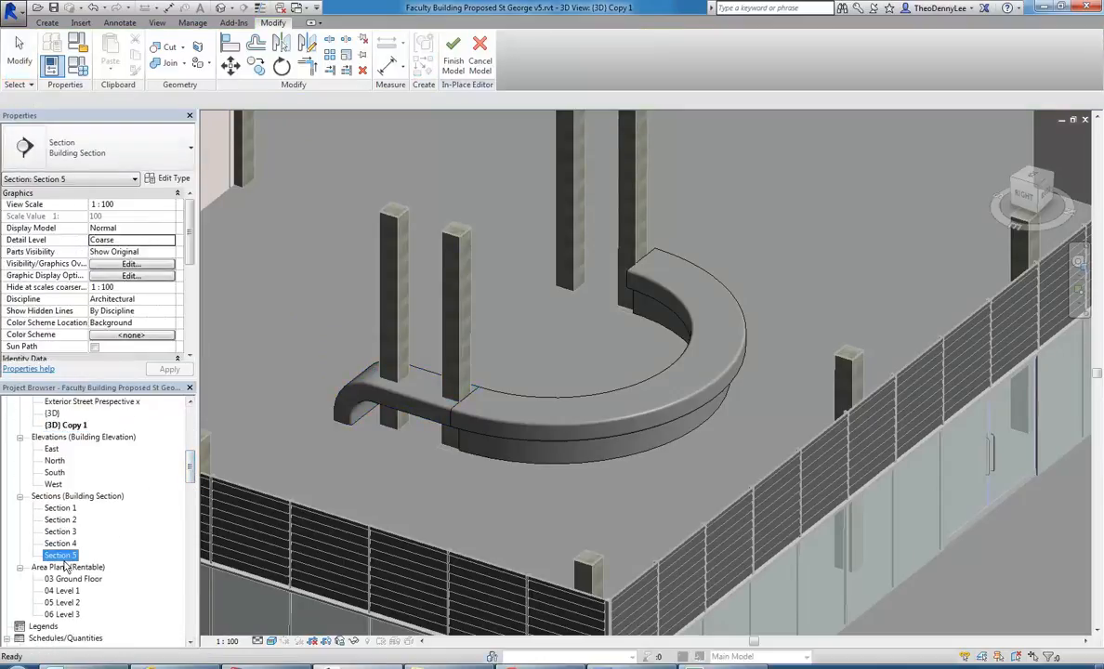
double_click(62, 555)
scroll(600, 378, down, 6)
middle_drag(433, 394, 777, 401)
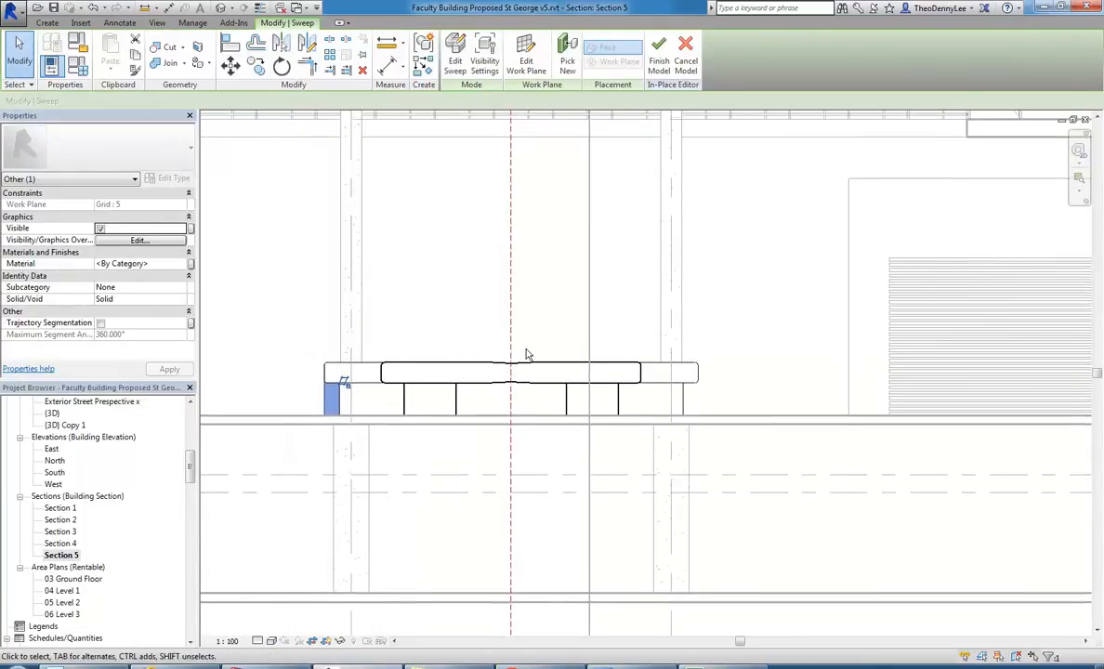
click(279, 45)
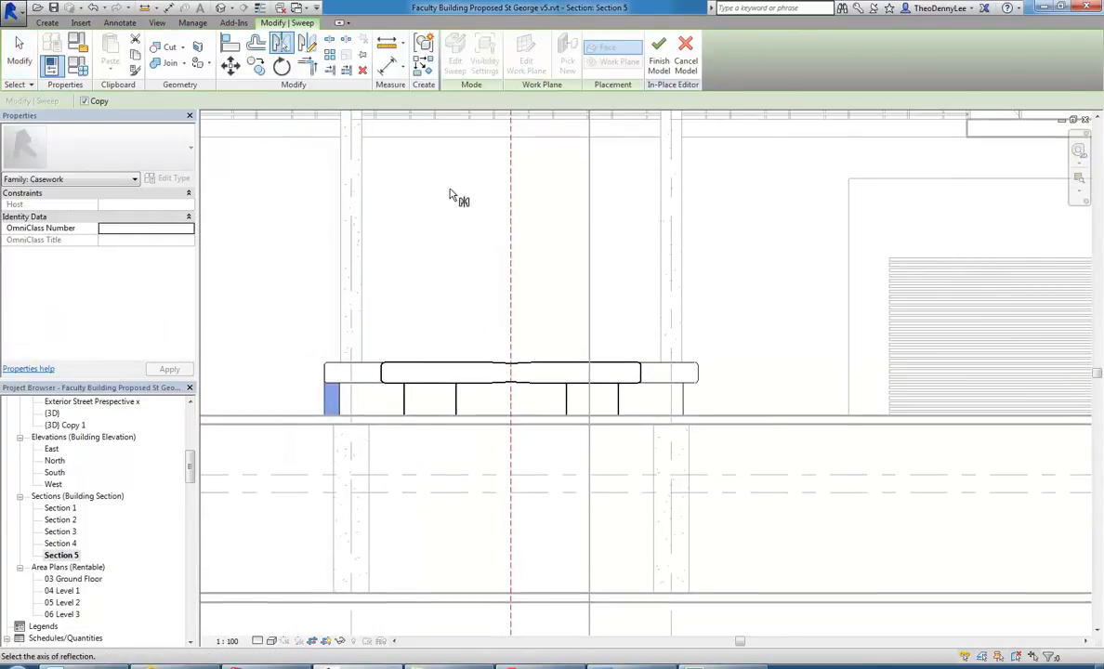
click(510, 343)
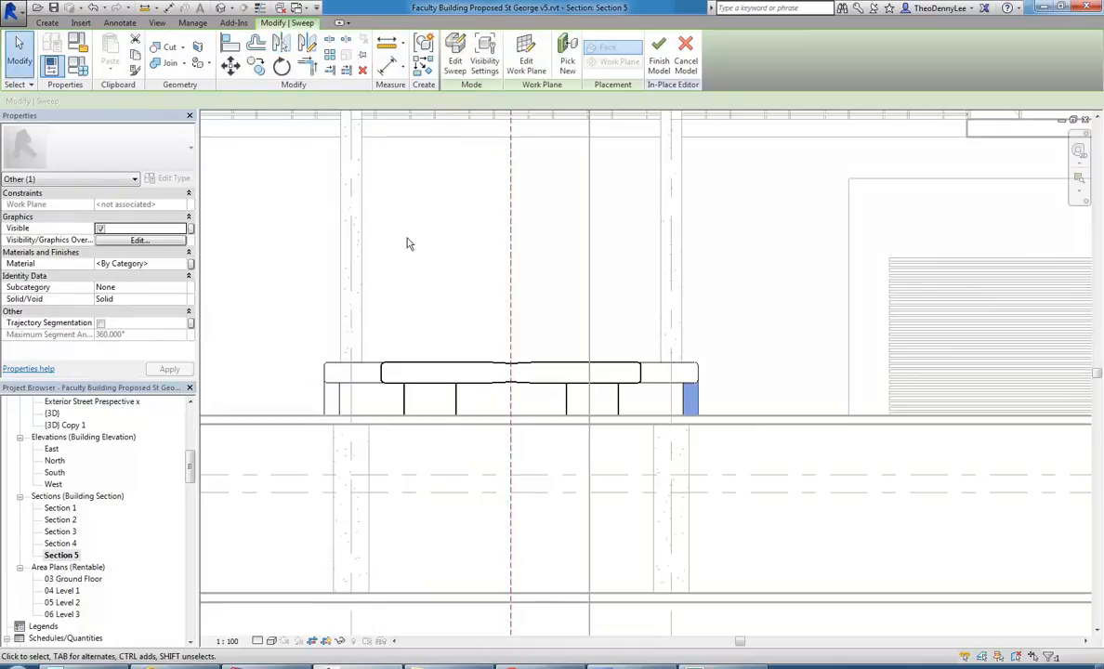
right_click(409, 241)
click(437, 246)
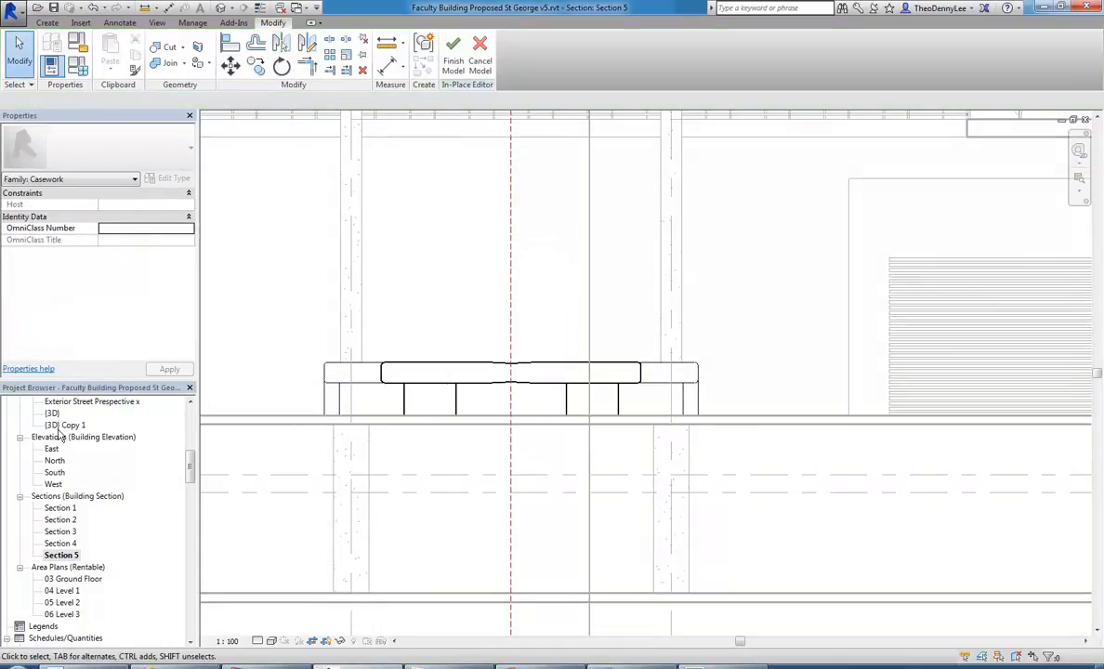
Return to the {3D} Copy 1 view and examine both curved arms and the counter base.
double_click(65, 426)
scroll(411, 460, up, 3)
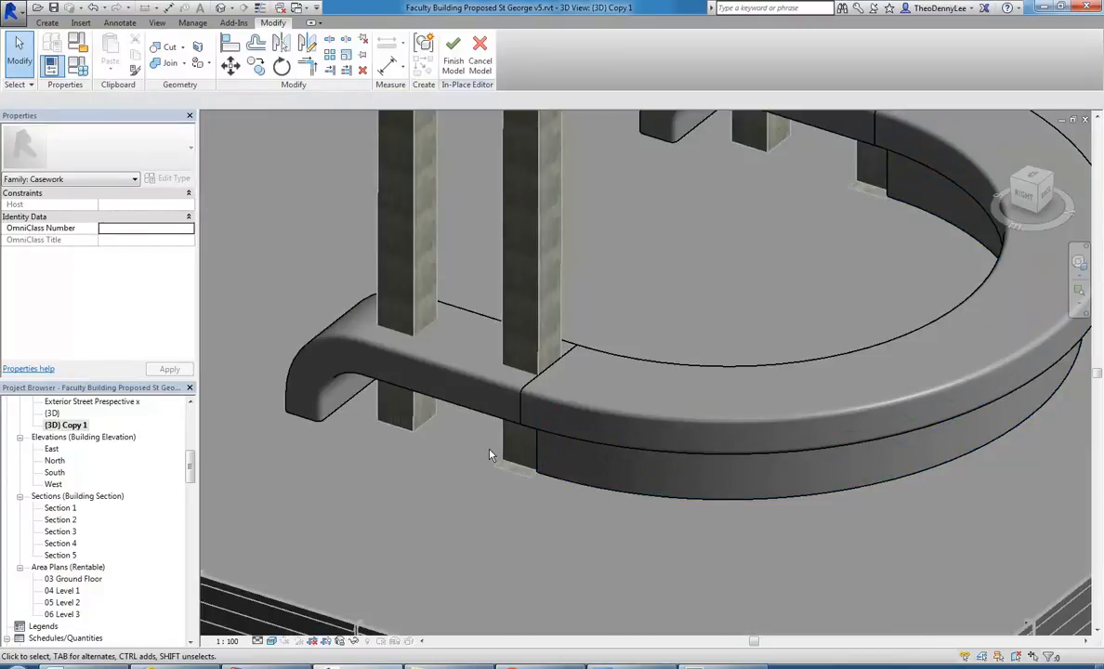
shift+middle_drag(547, 356, 554, 425)
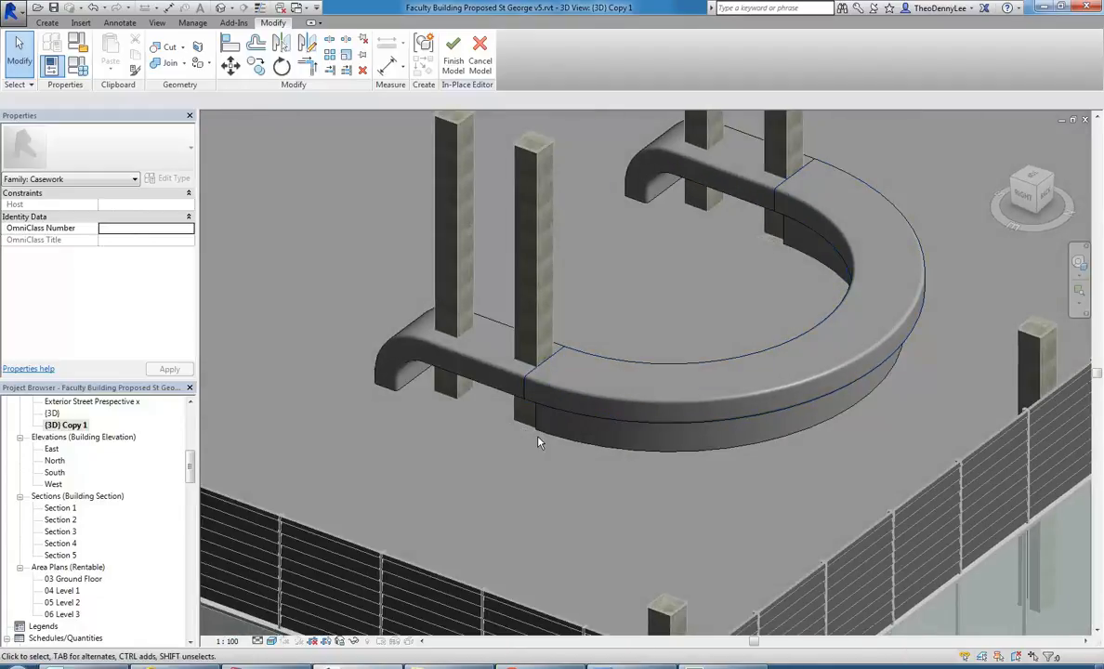
middle_drag(484, 452, 446, 502)
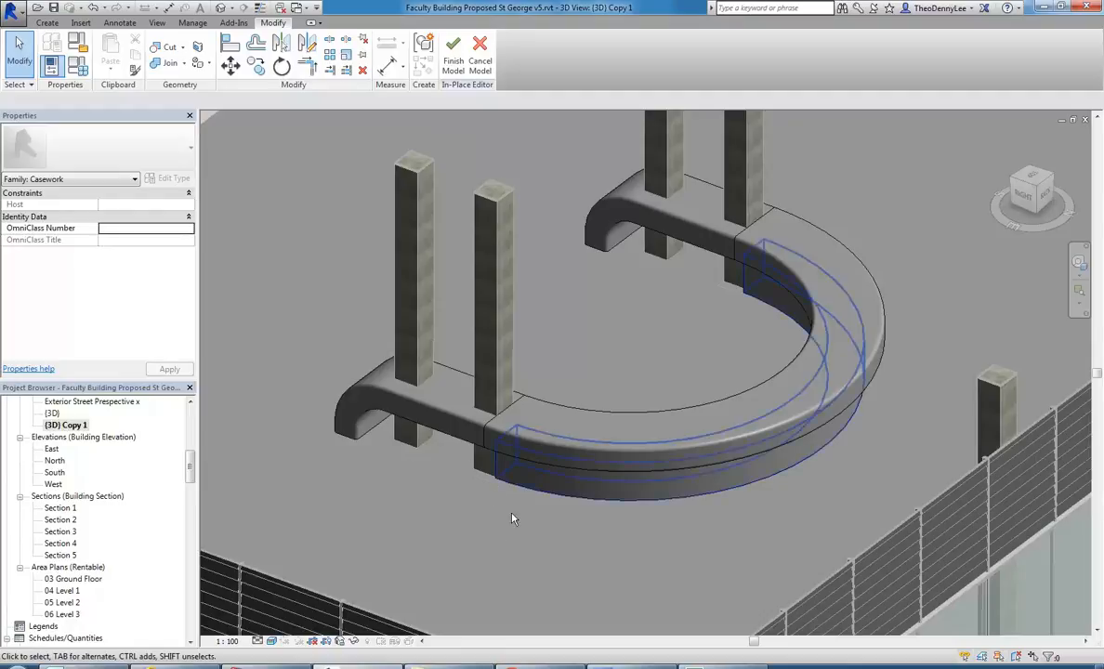
Open the 03 Ground Floor plan, find the section marker at the counter and open the Section 4 view.
click(47, 22)
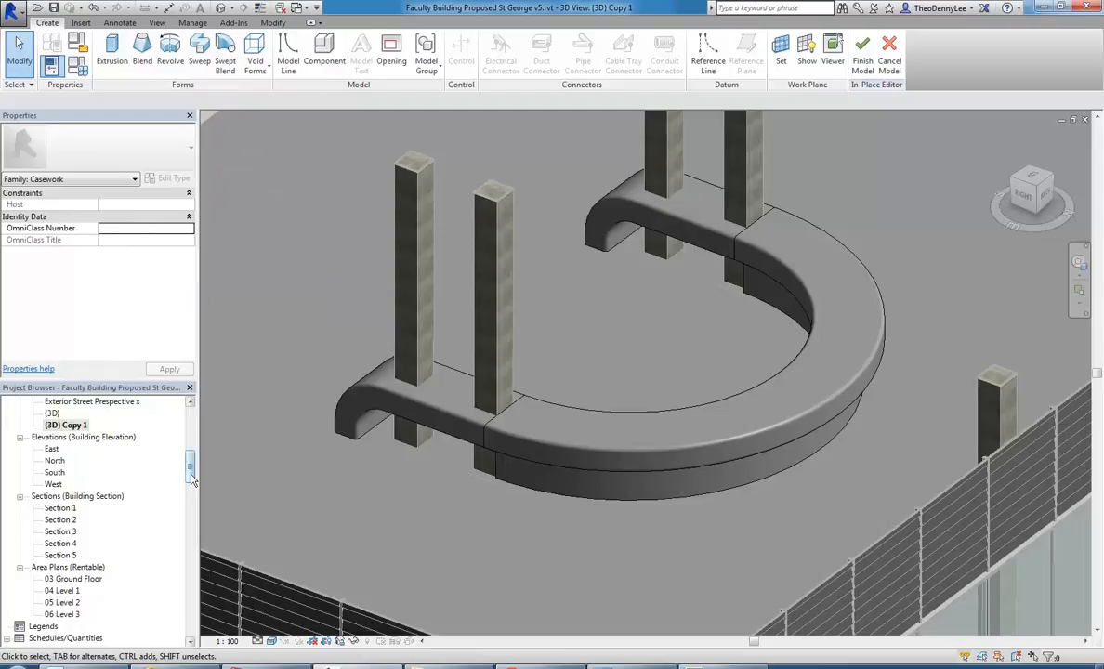
drag(191, 480, 190, 485)
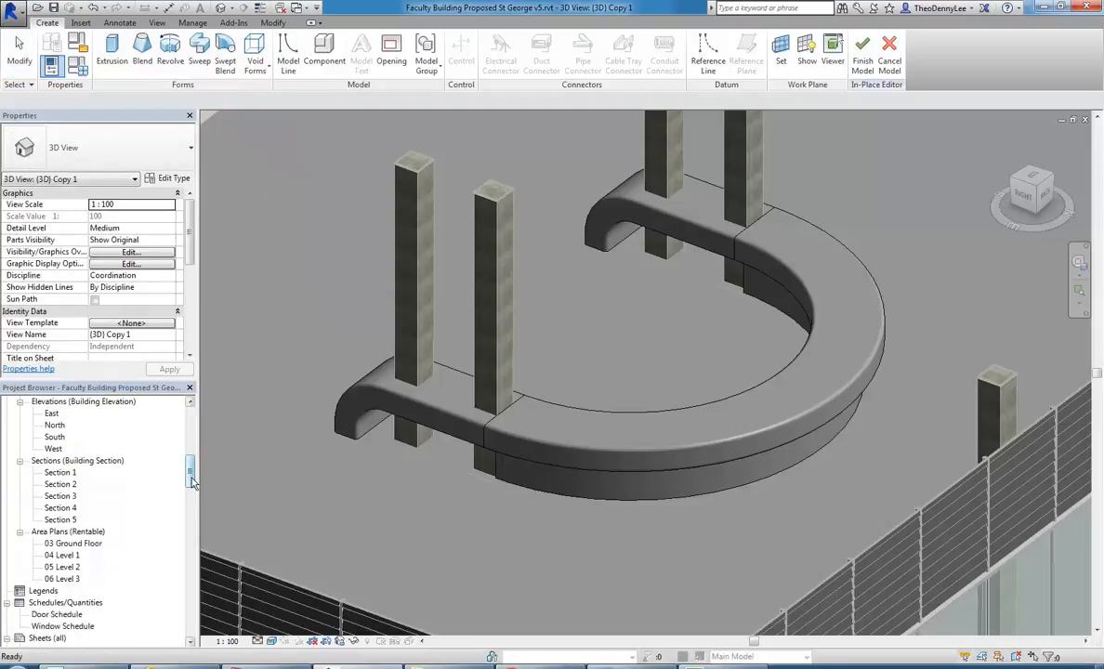
drag(193, 482, 192, 433)
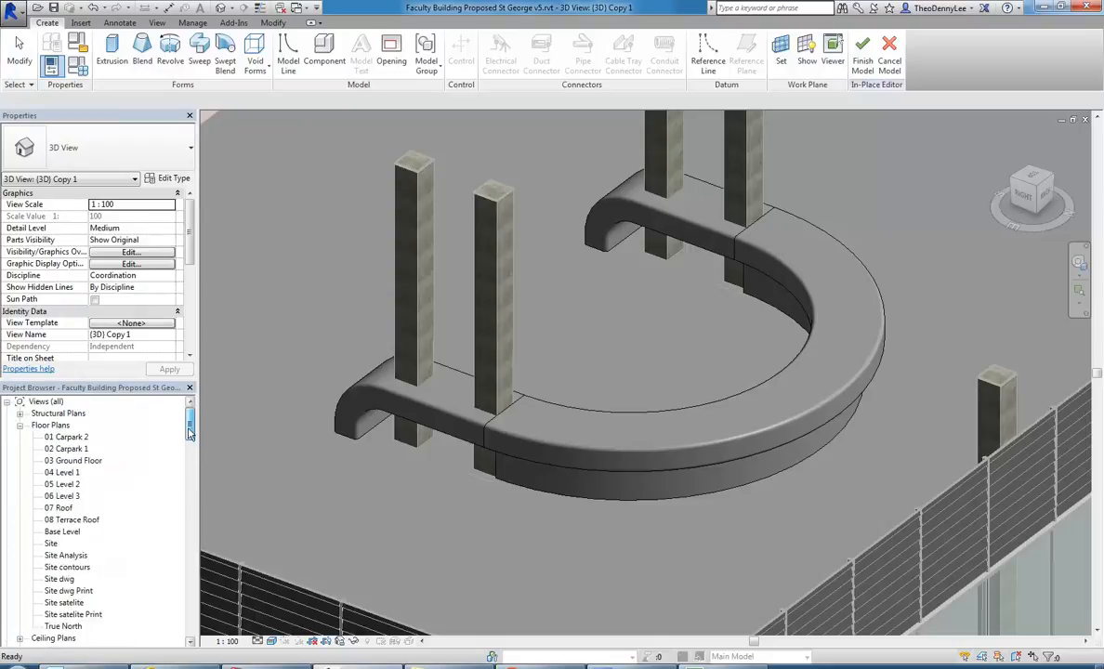
double_click(74, 461)
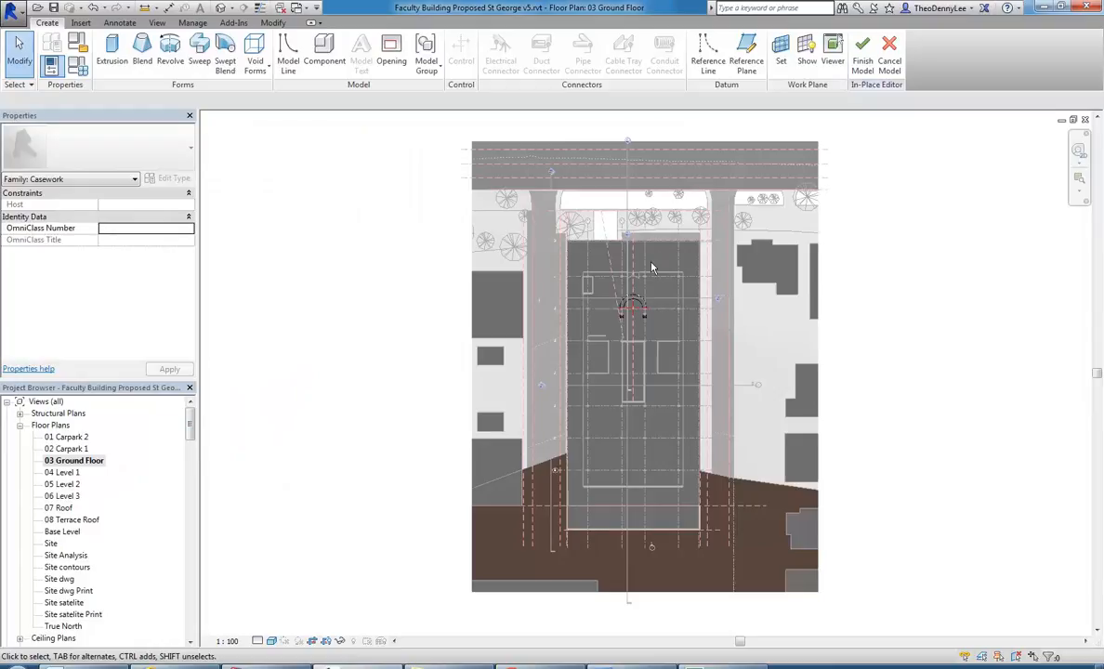
scroll(595, 279, up, 3)
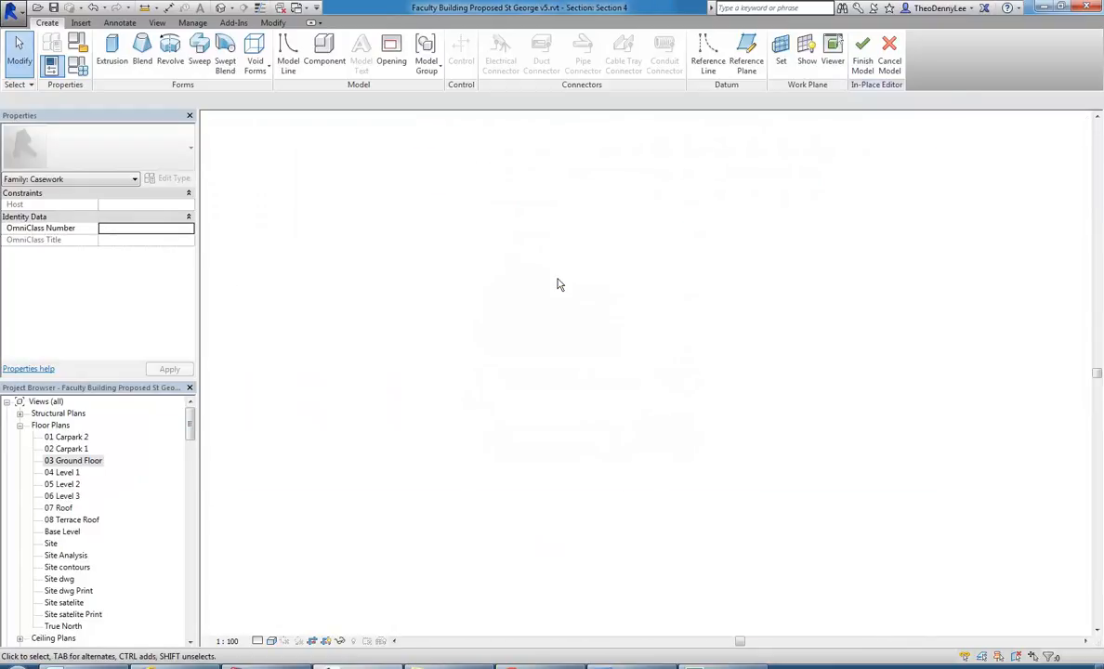
Start an in-place extrusion with Grid : 5 as its work plane.
click(119, 62)
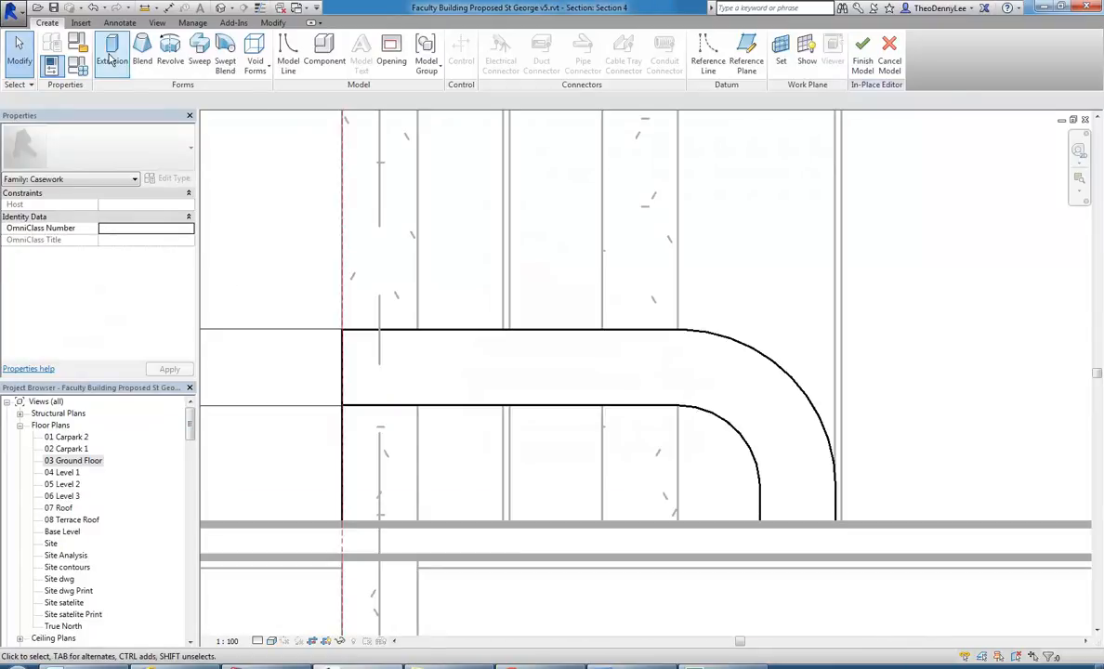
click(436, 268)
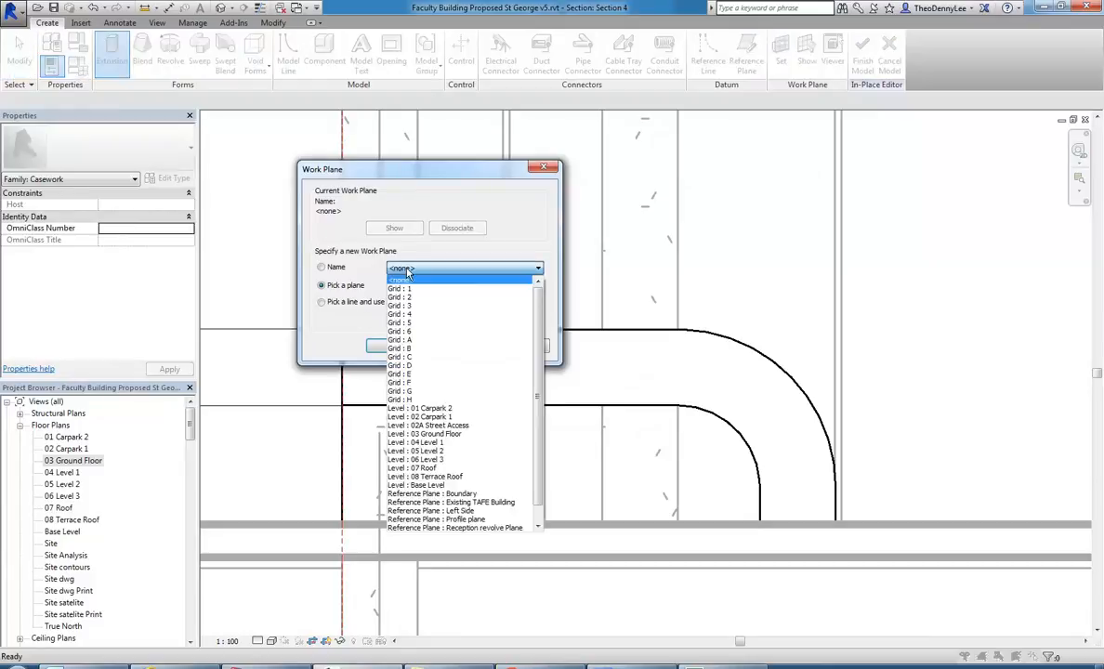
click(407, 323)
click(391, 348)
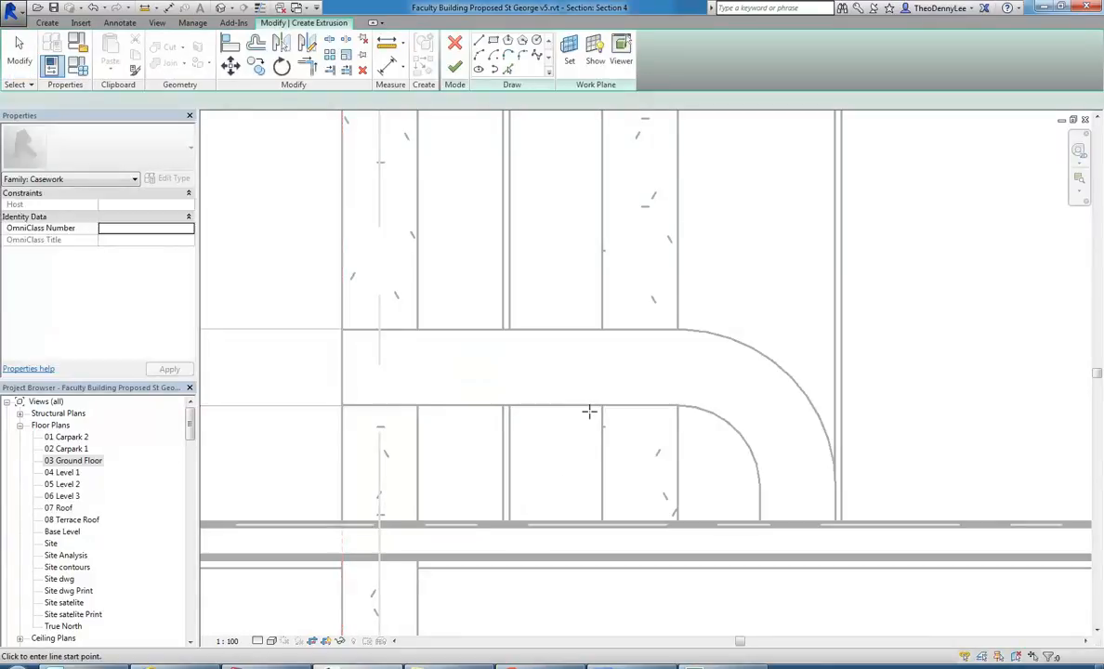
Outline the panel by picking the vertical base edge below the countertop and drawing a 1550 mm line along the arm's underside.
click(507, 70)
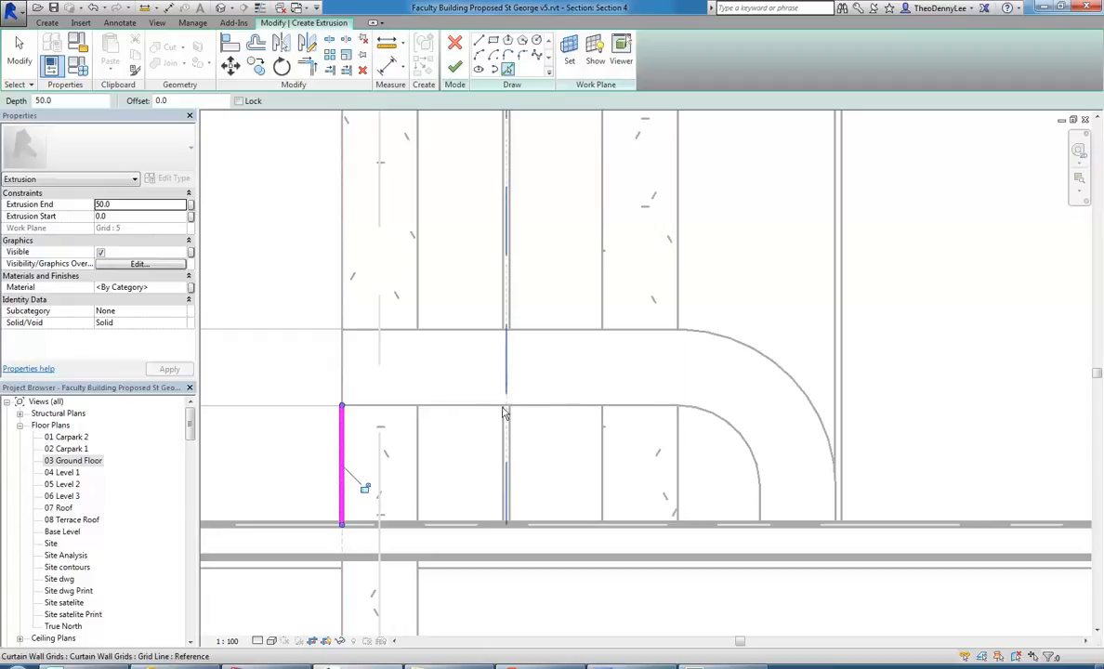
click(478, 42)
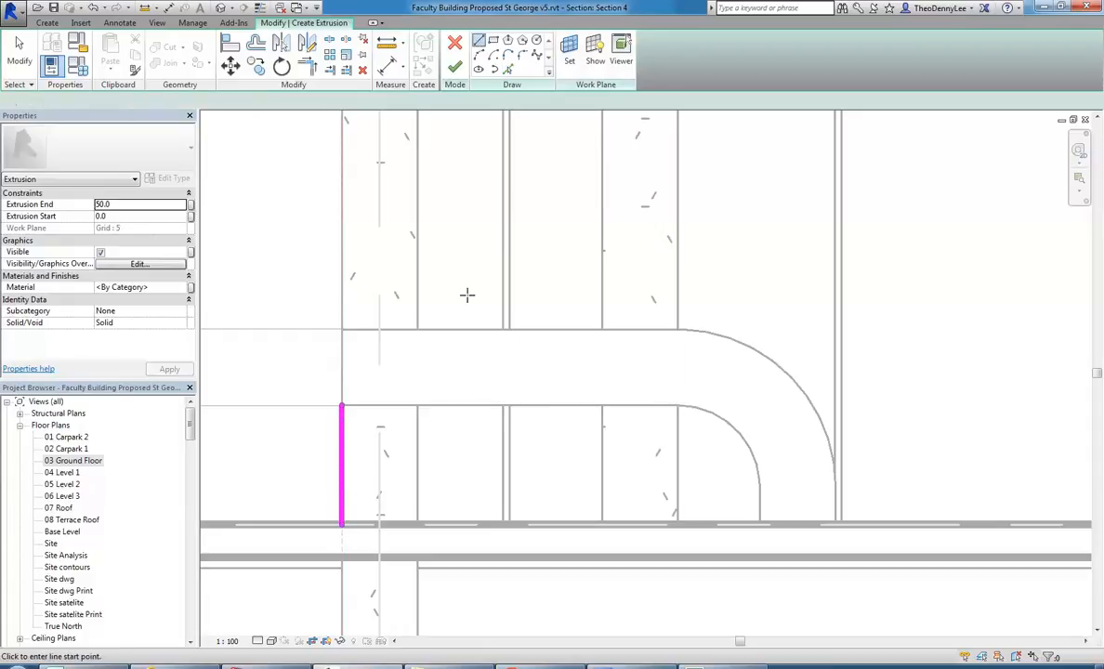
click(342, 405)
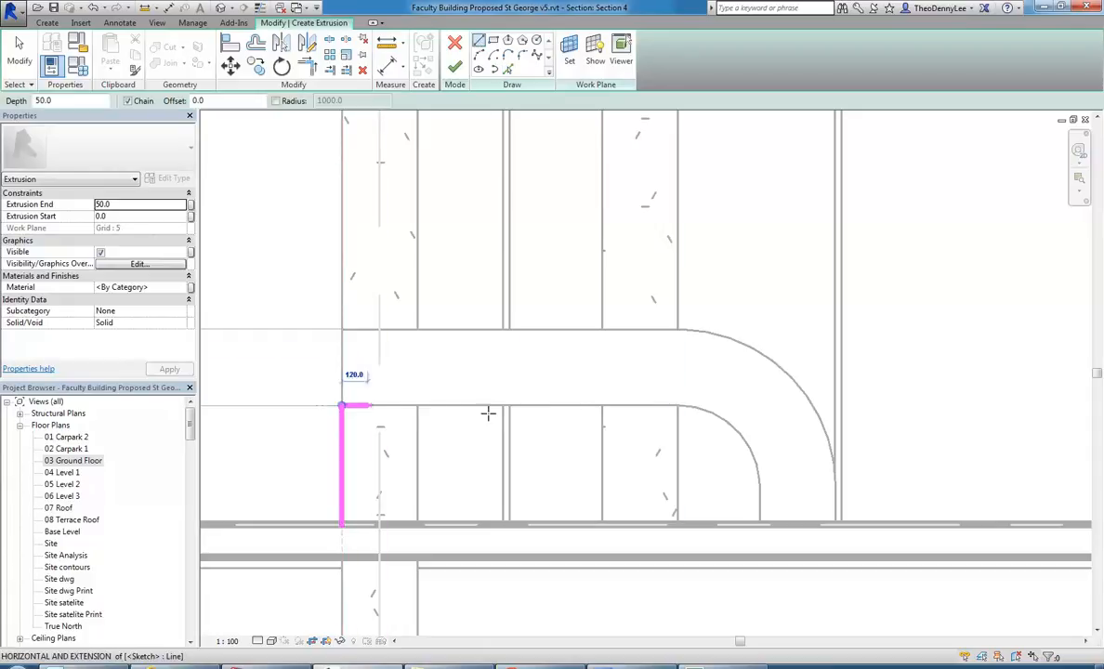
click(677, 405)
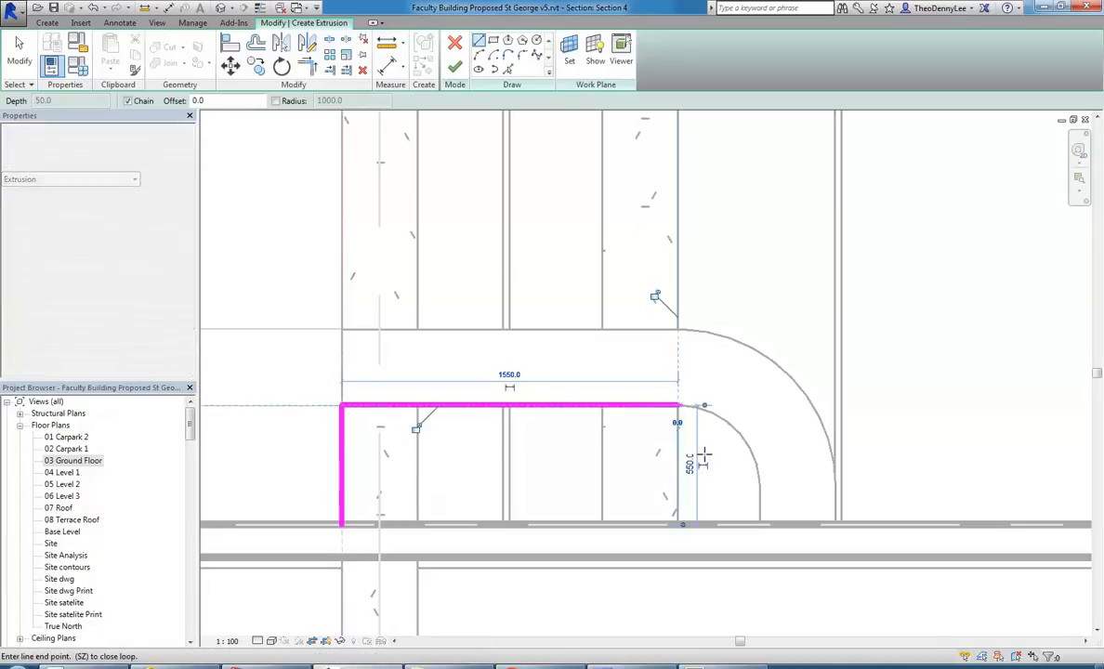
click(477, 54)
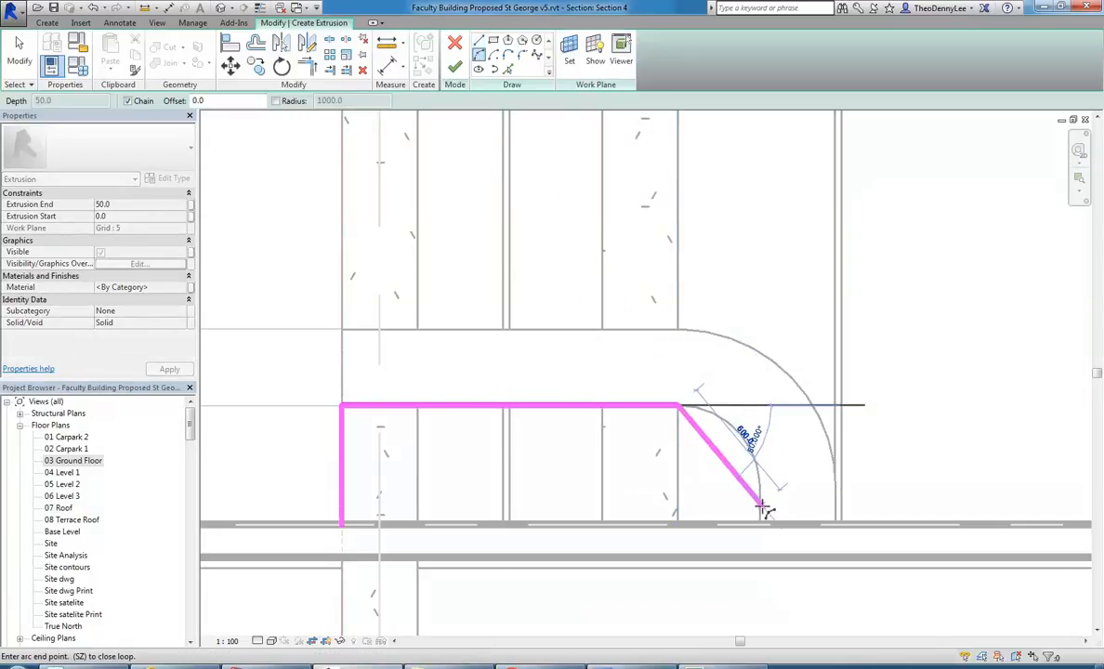
scroll(760, 510, up, 2)
right_click(733, 430)
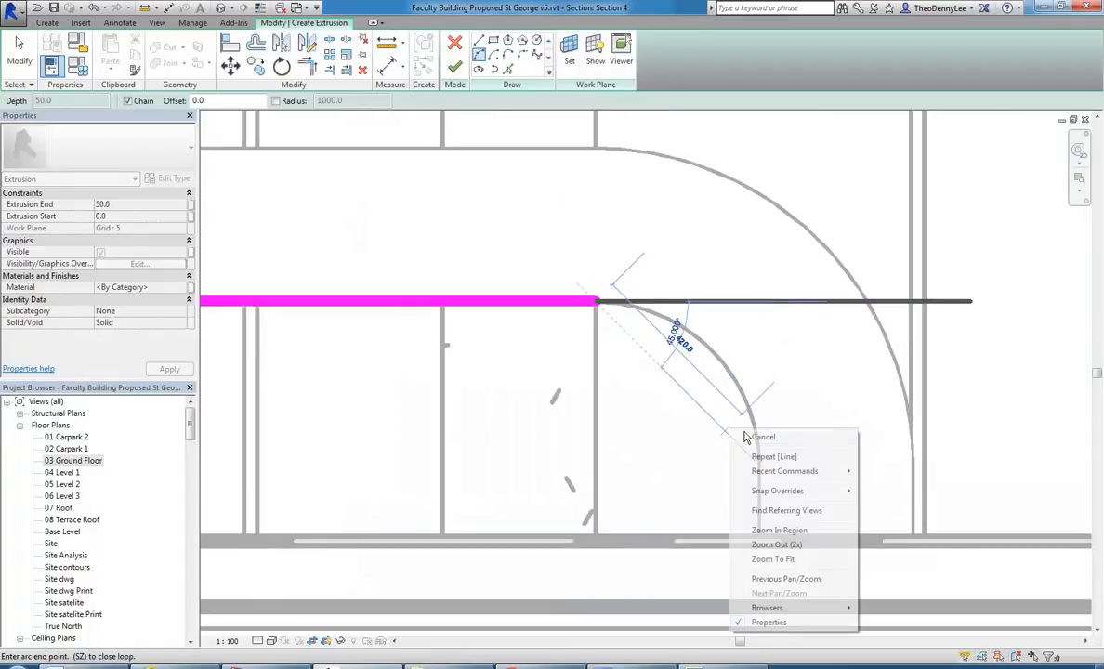
click(751, 435)
Draw a vertical line 220 mm up from the floor along the arm's inner leg edge.
click(477, 40)
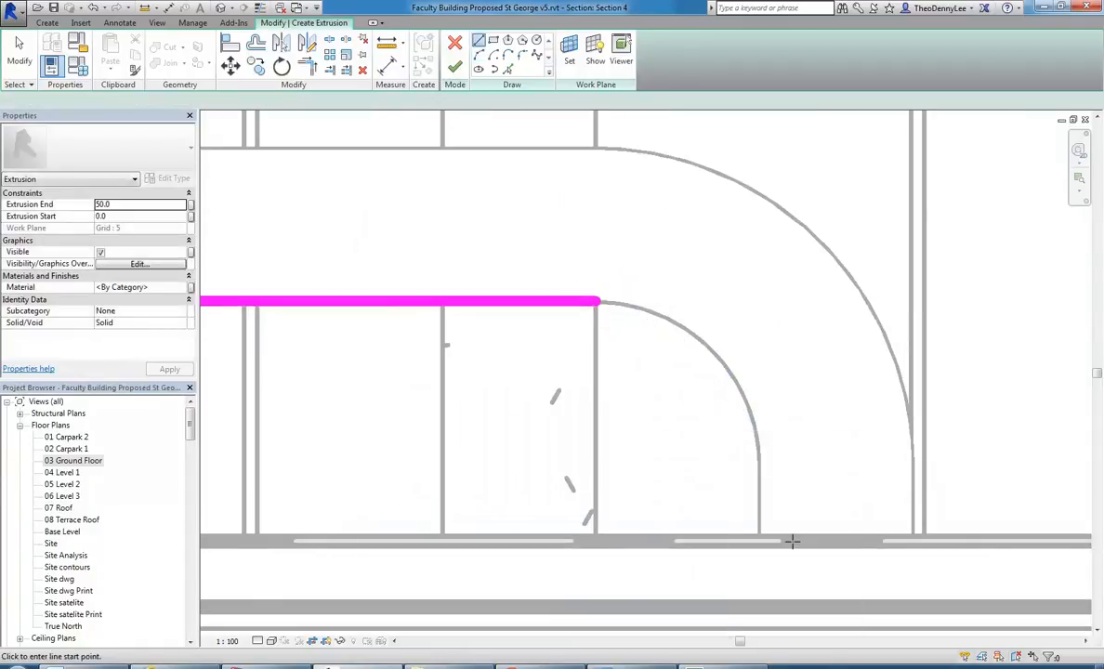
click(758, 540)
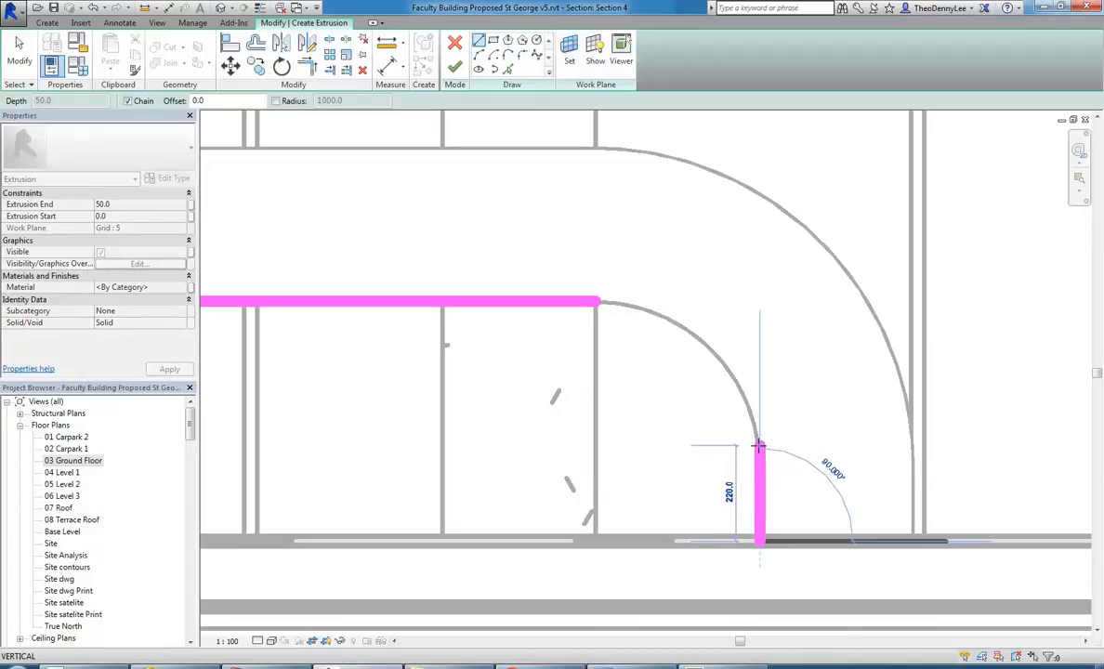
click(758, 447)
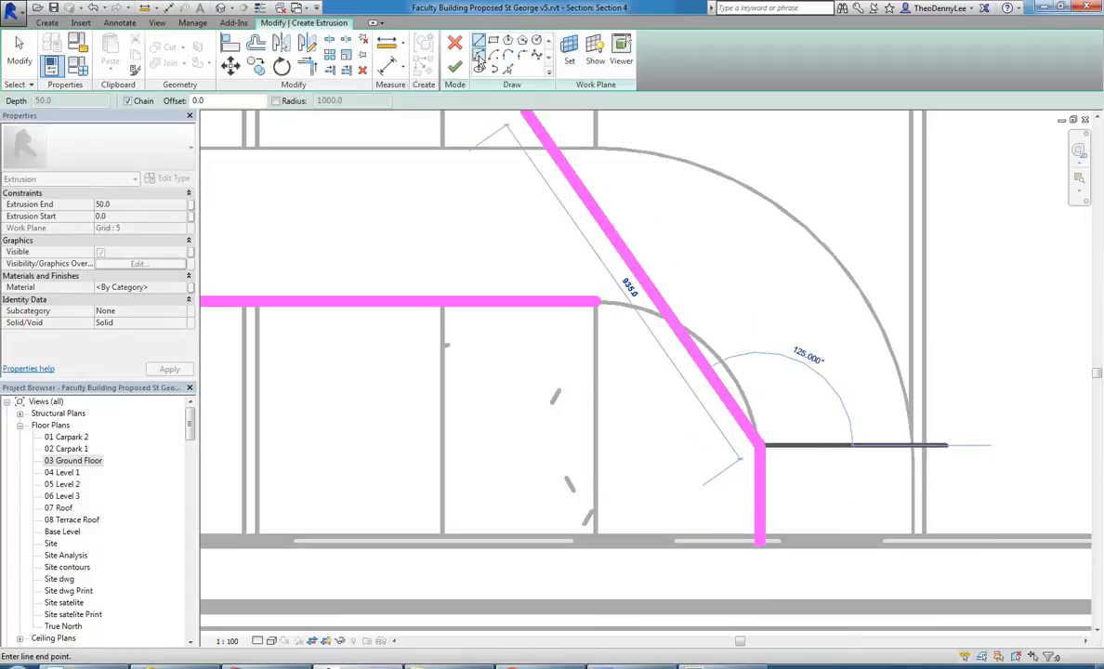
Draw an arc along the arm's inner curve from the horizontal line's end to the vertical line, and trim the vertical line to it.
key(Escape)
click(597, 300)
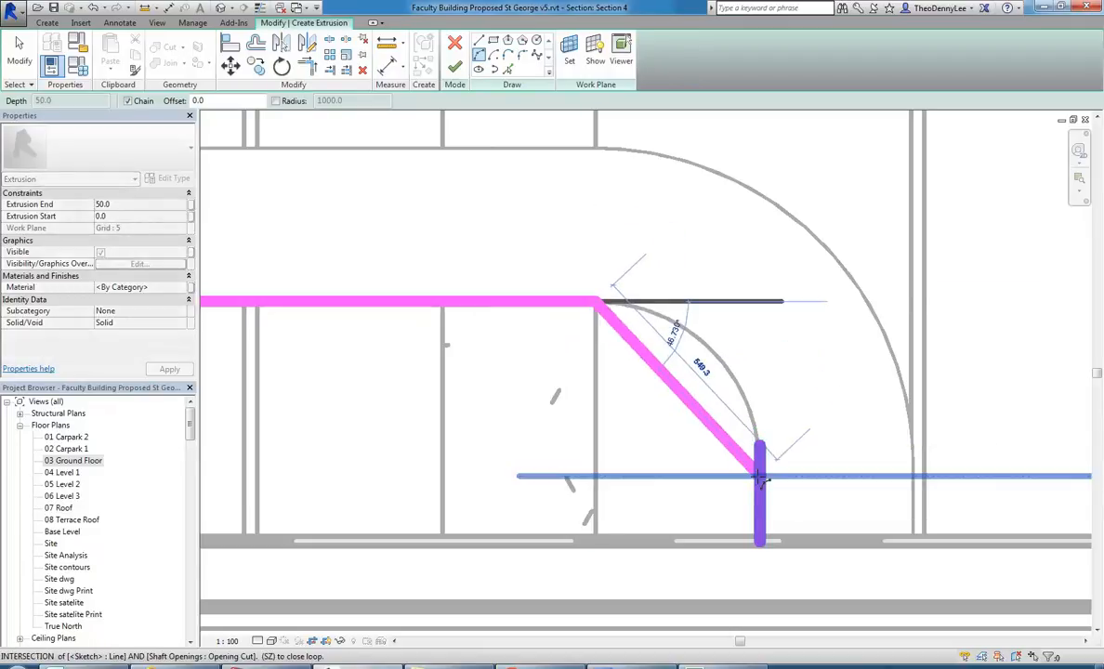
click(760, 469)
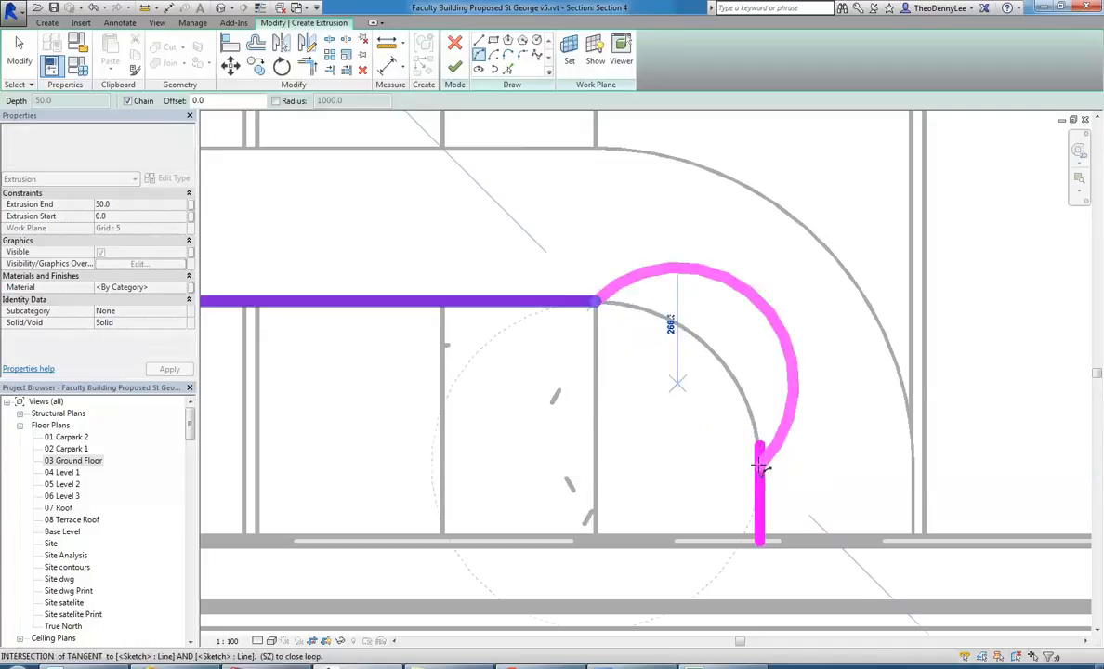
click(739, 389)
key(Escape)
key(Escape)
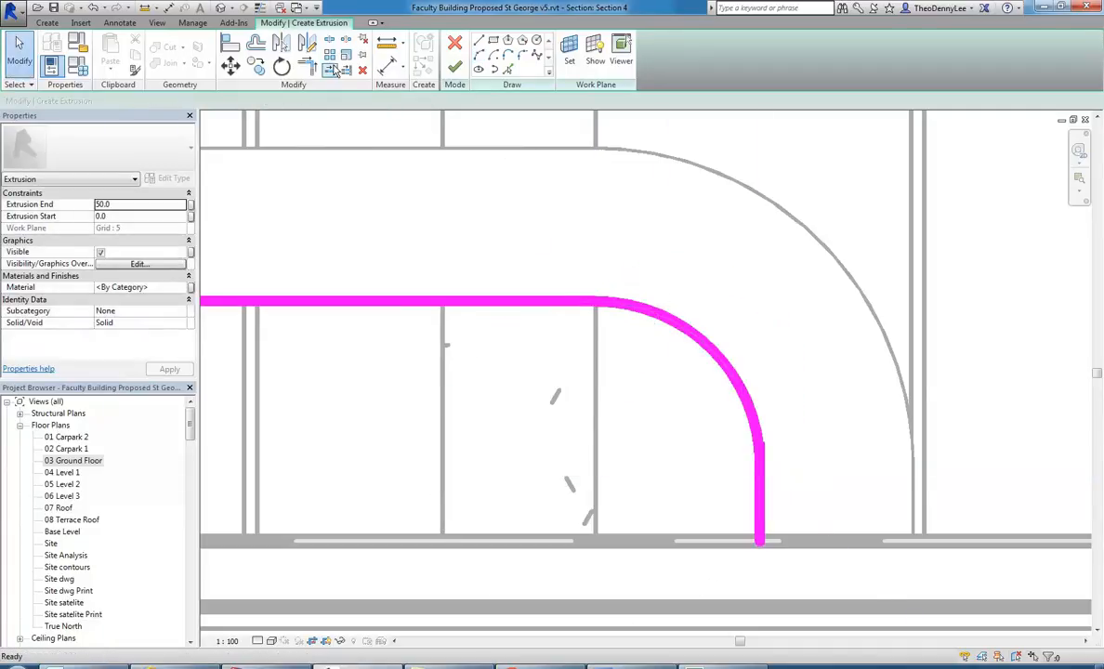
click(312, 69)
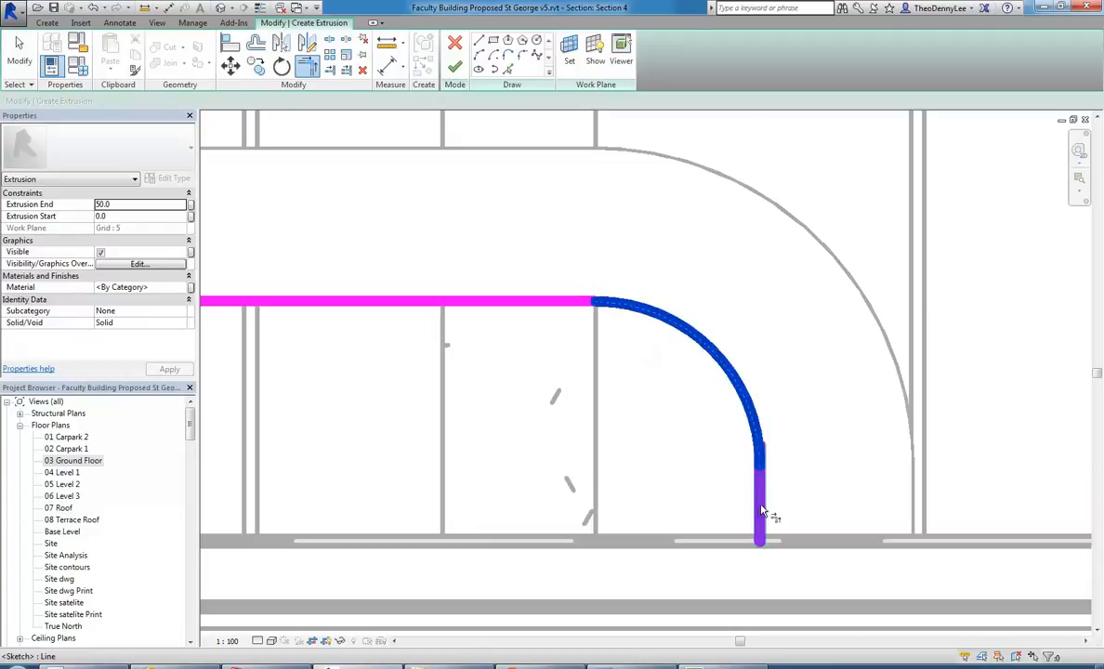
scroll(693, 482, down, 2)
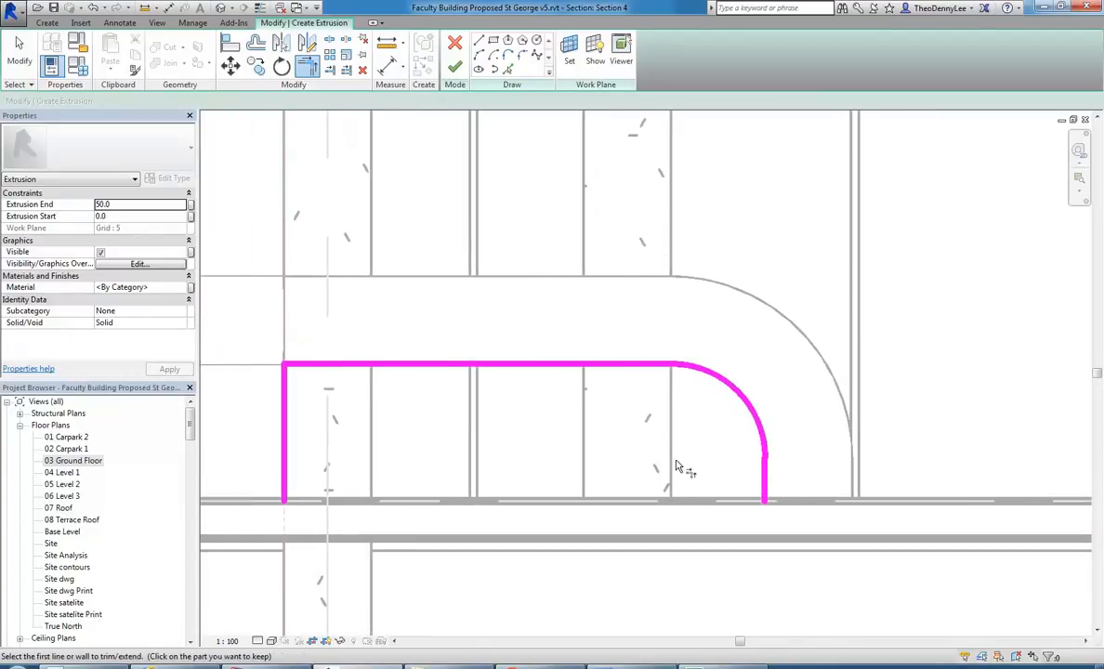
Close the panel profile with a 1920 mm line along the floor and finish the extrusion sketch.
click(478, 41)
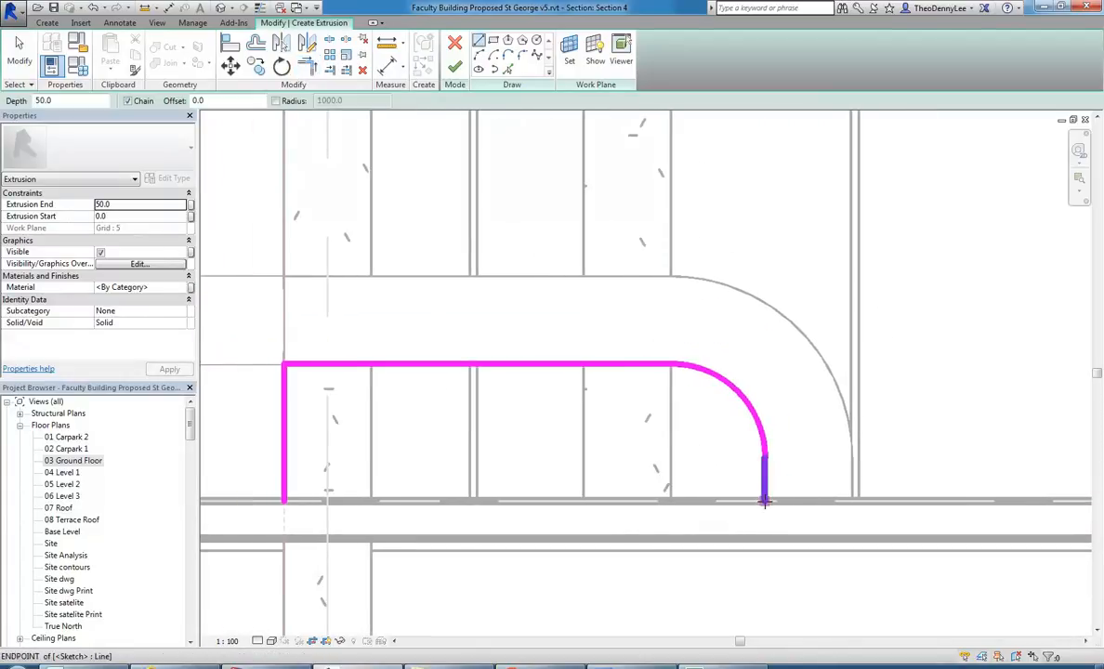
click(765, 502)
click(284, 502)
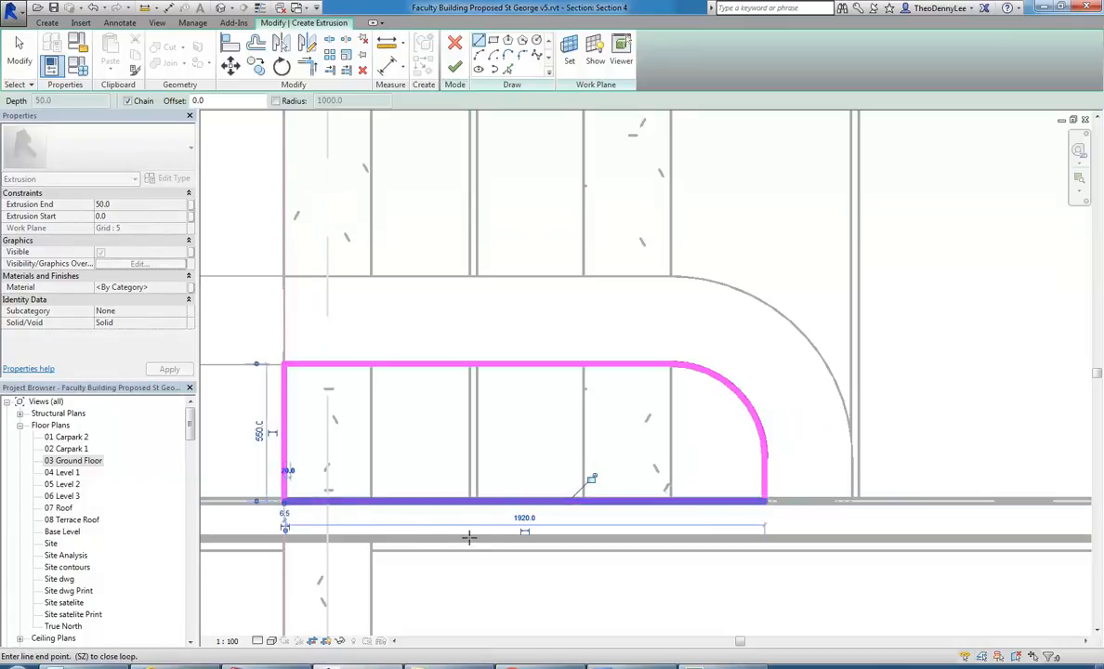
key(Escape)
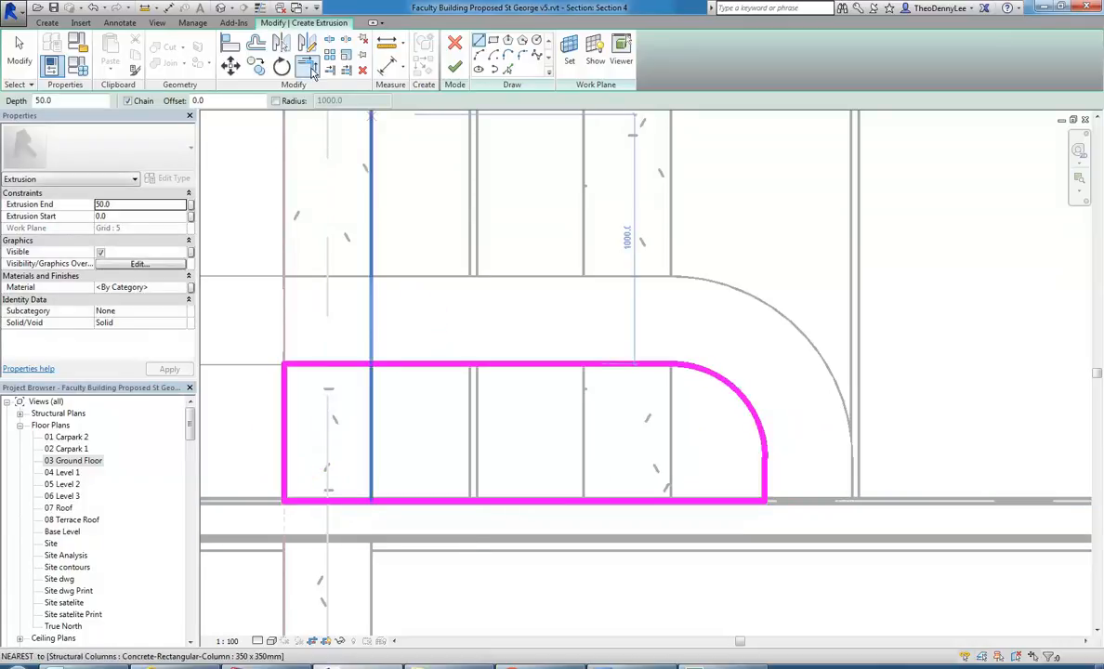
click(311, 71)
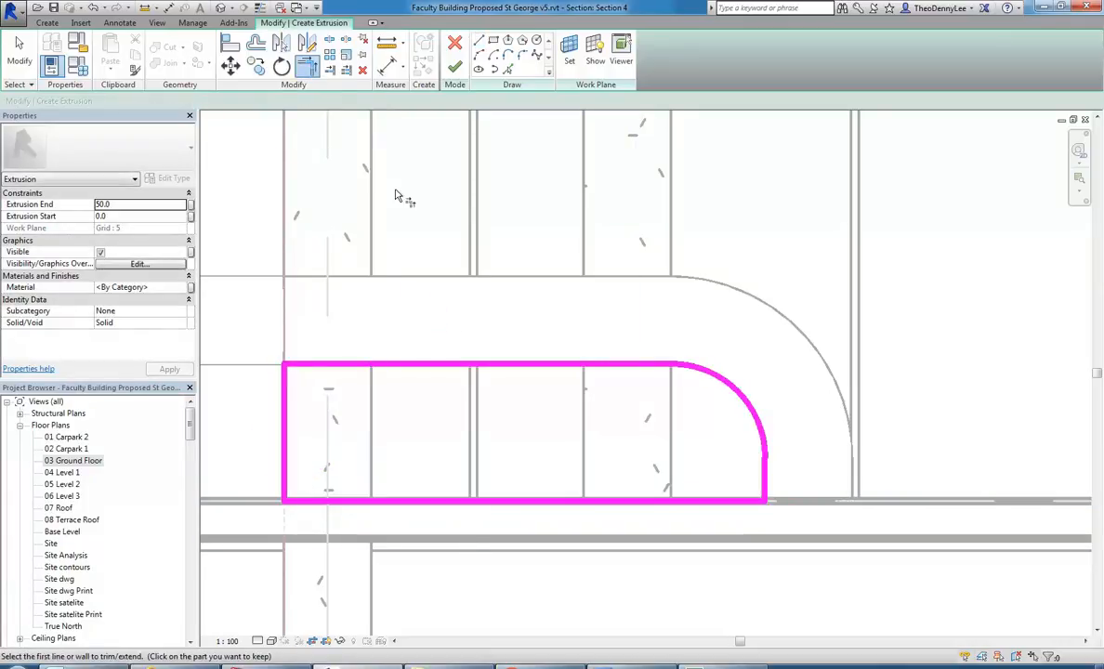
click(453, 71)
Open the 03 Ground Floor plan and set its visual style to wireframe.
double_click(72, 460)
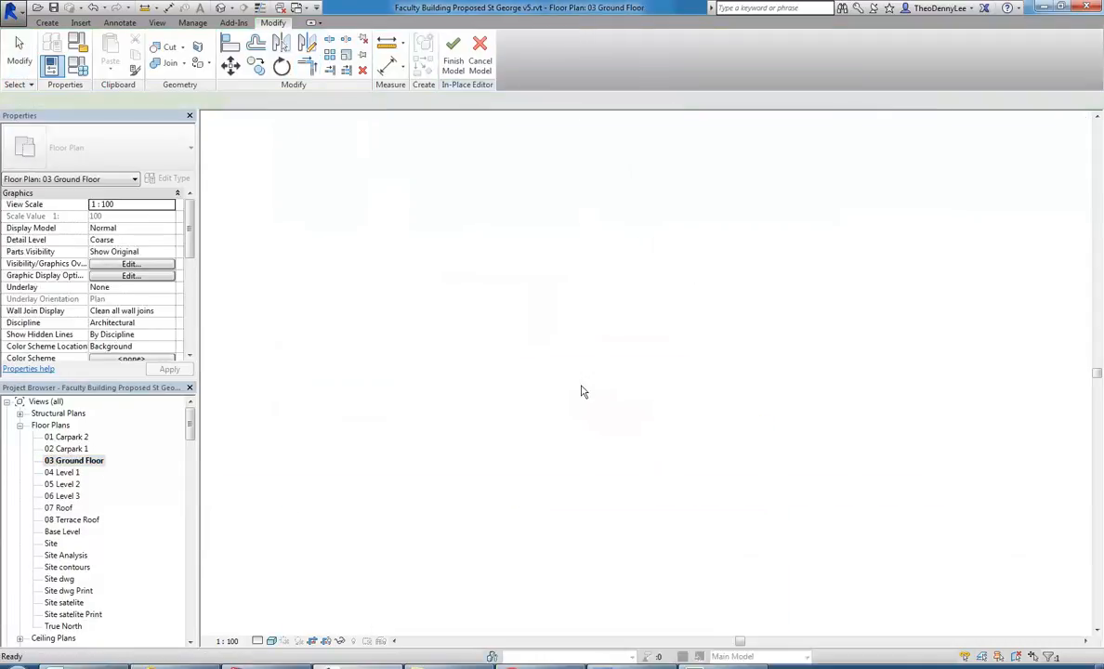
scroll(517, 420, up, 8)
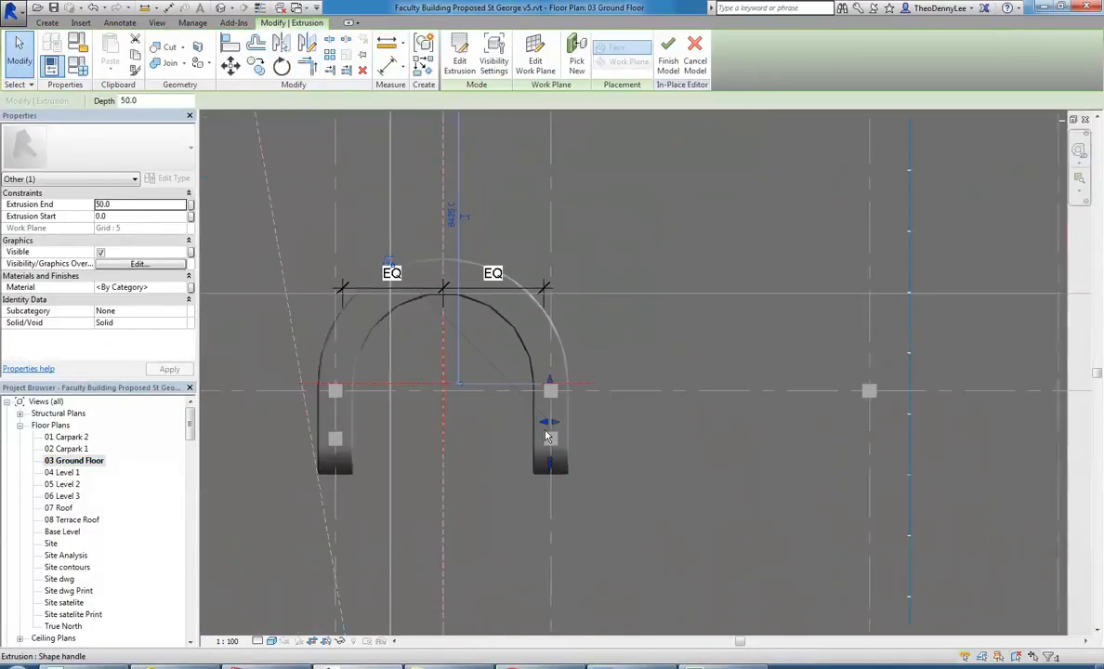
click(271, 641)
click(307, 560)
Stretch both long faces of the base panel toward the ring base's edges, giving an extrusion from -199.2 to 246.7 mm.
scroll(560, 381, up, 3)
drag(540, 444, 514, 443)
scroll(516, 334, up, 5)
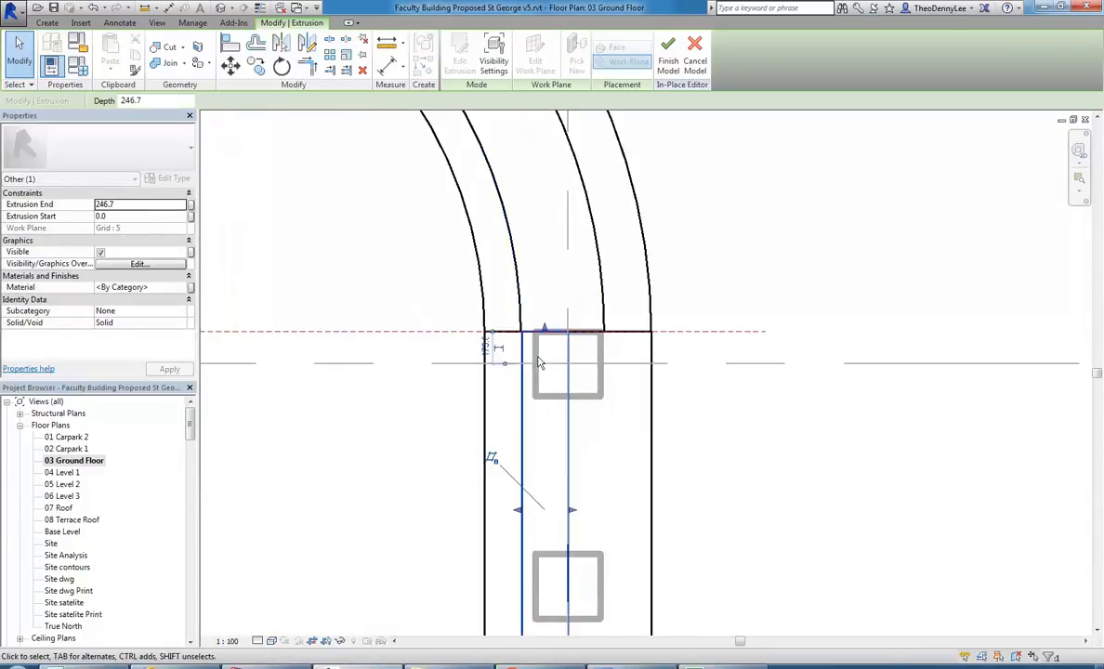
scroll(514, 341, down, 1)
drag(574, 508, 621, 502)
scroll(586, 239, up, 5)
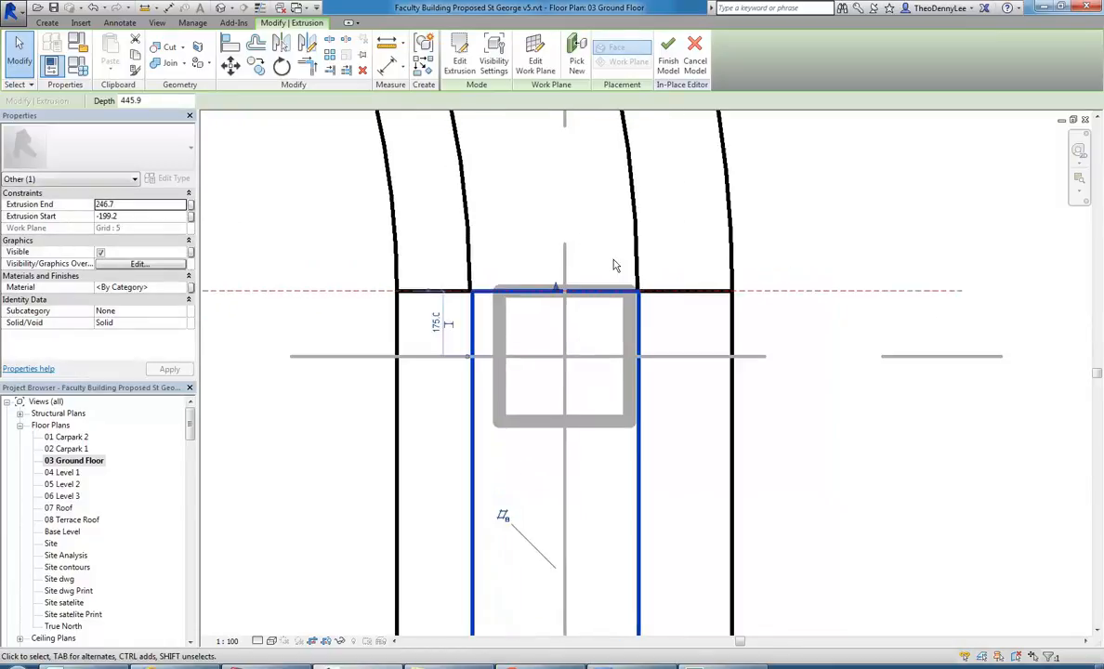
scroll(609, 208, down, 1)
middle_drag(609, 208, 623, 283)
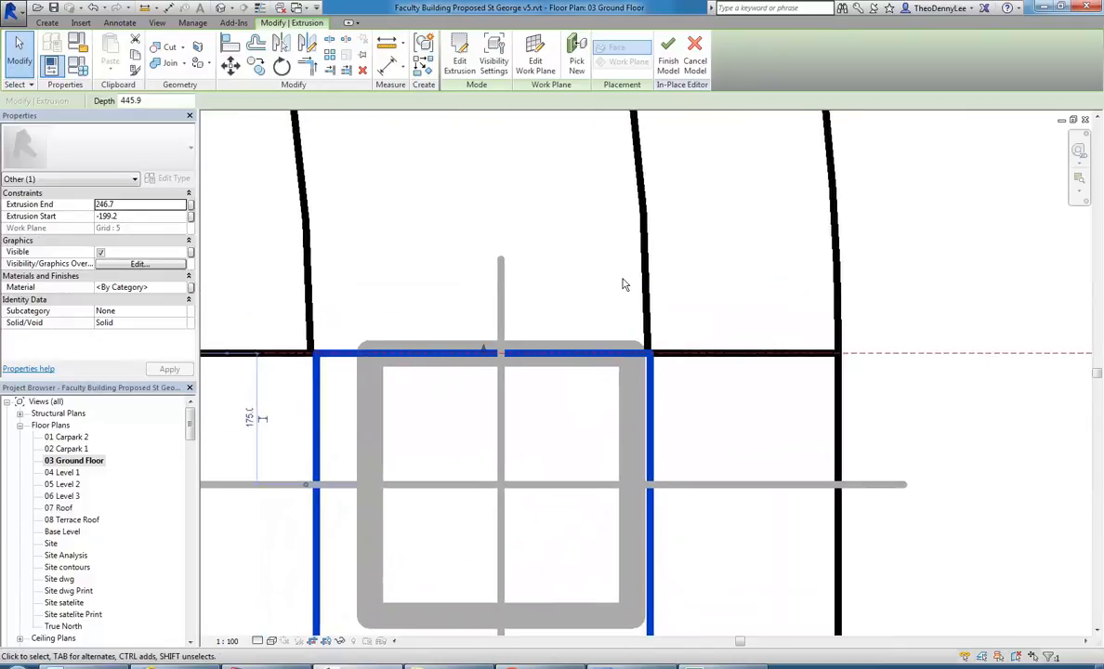
click(613, 306)
Measure the ring base's width at its joint with the arm, and on from its inner edge to the countertop's inner edge.
click(388, 44)
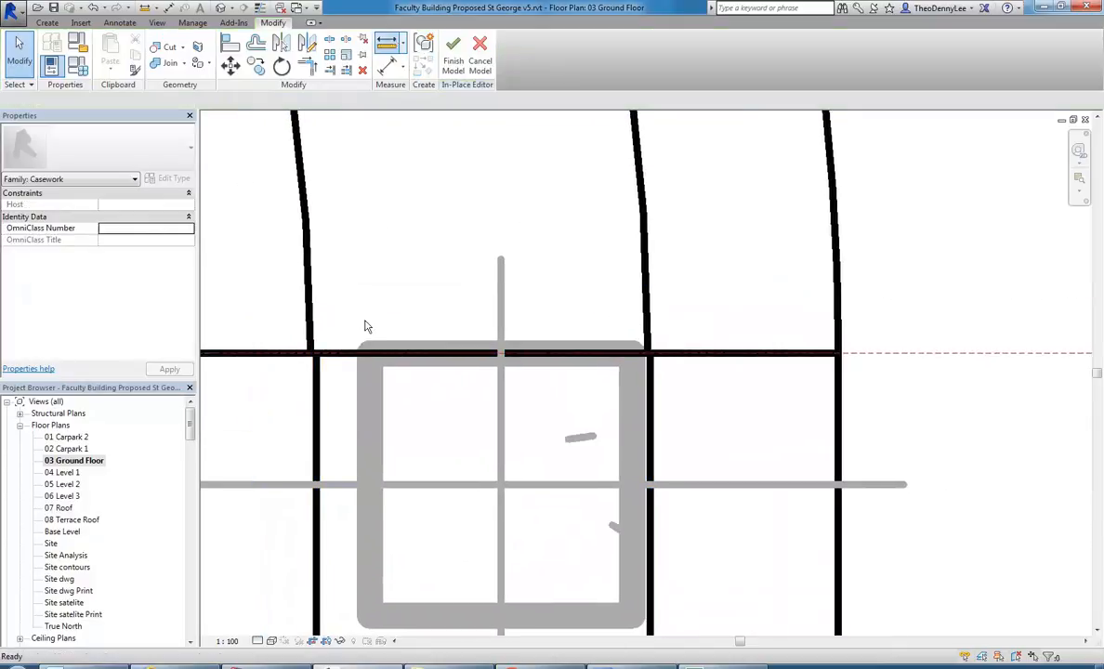
click(647, 352)
click(310, 353)
scroll(400, 299, down, 2)
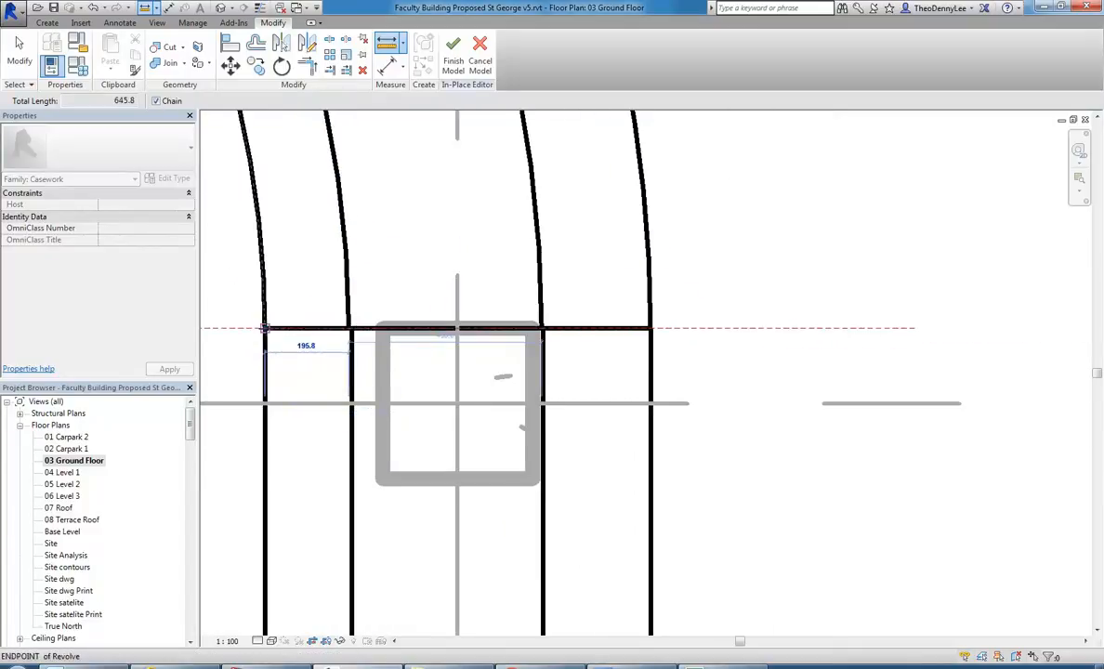
click(265, 328)
scroll(291, 292, down, 2)
scroll(327, 285, up, 2)
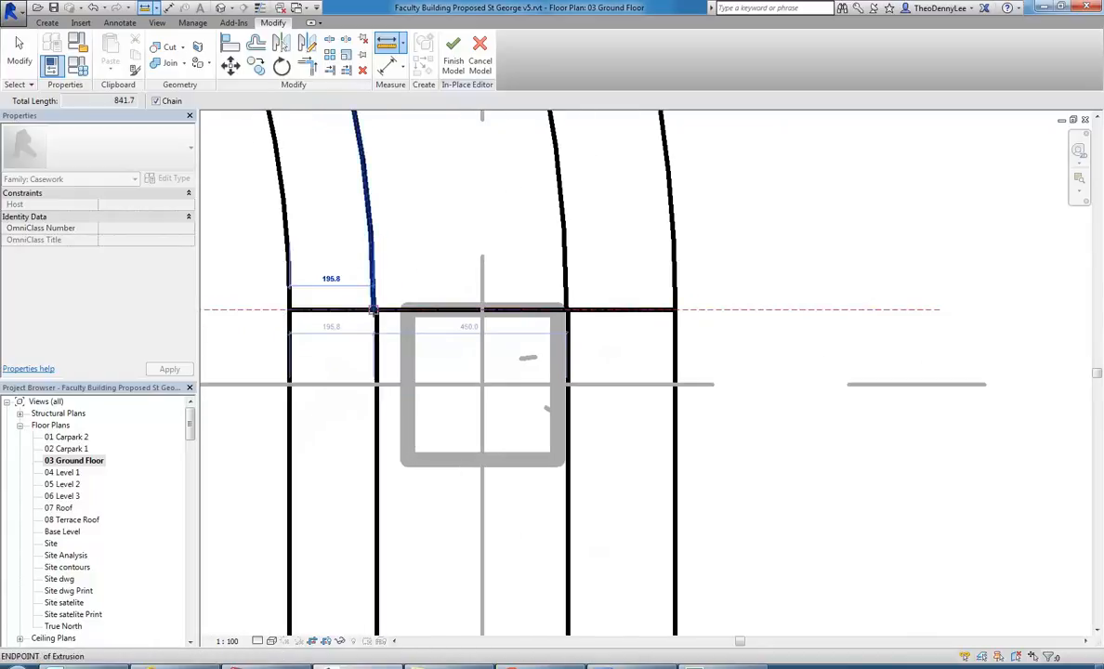
scroll(373, 311, up, 2)
scroll(378, 314, down, 1)
scroll(377, 314, up, 1)
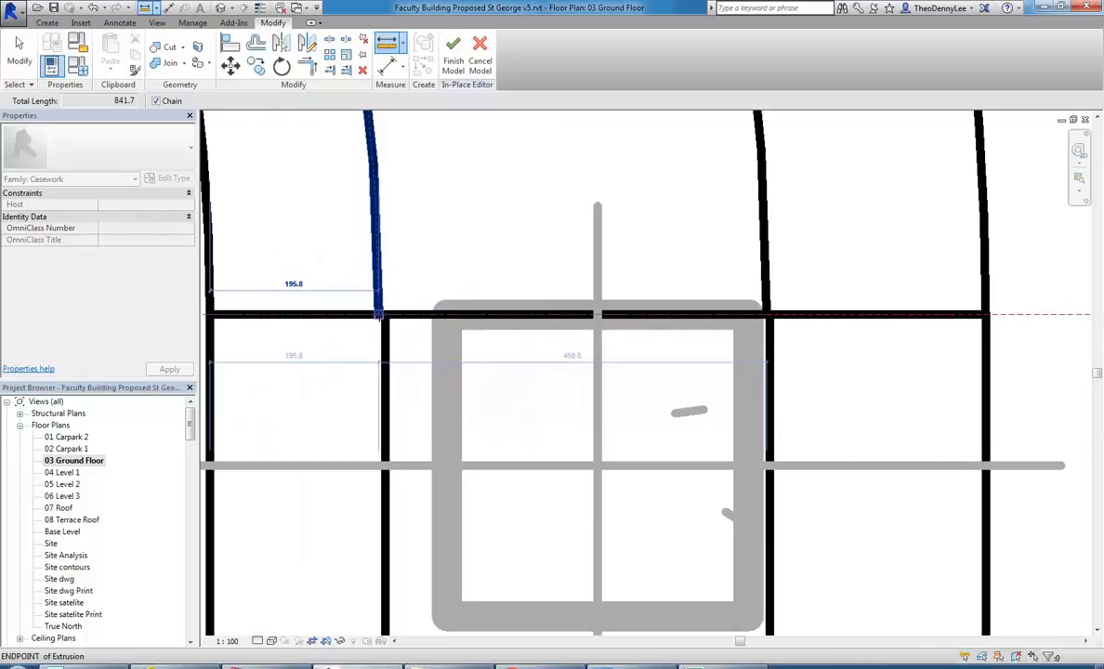
key(Escape)
key(Escape)
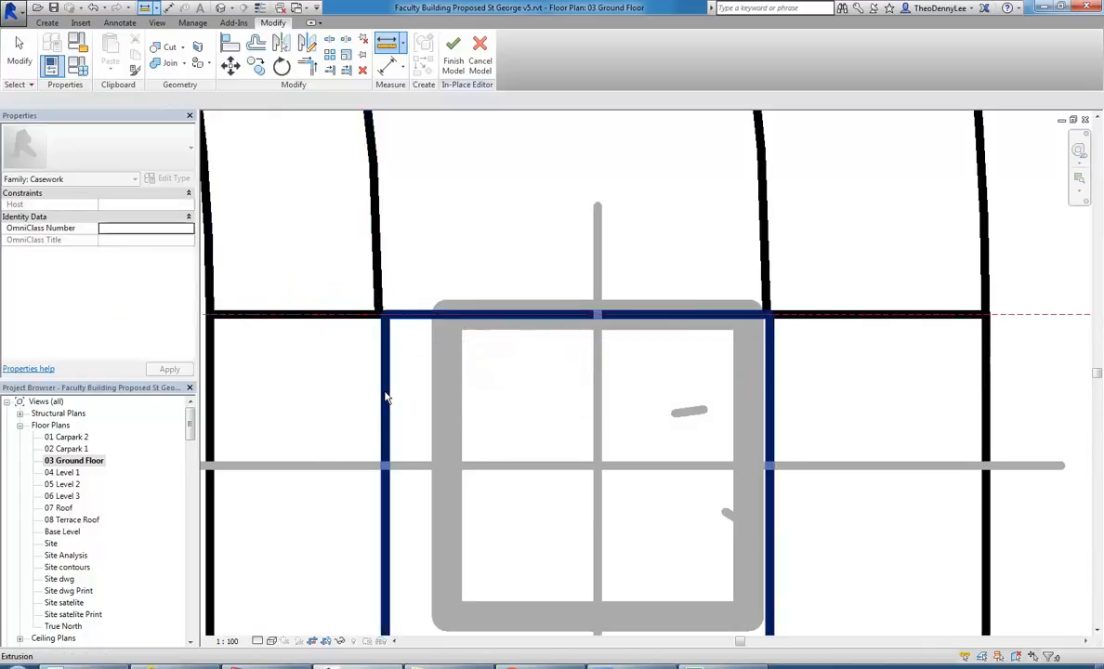
Set the base panel's extrusion start to 195.8 mm.
click(384, 398)
scroll(344, 361, down, 1)
middle_drag(345, 362, 383, 339)
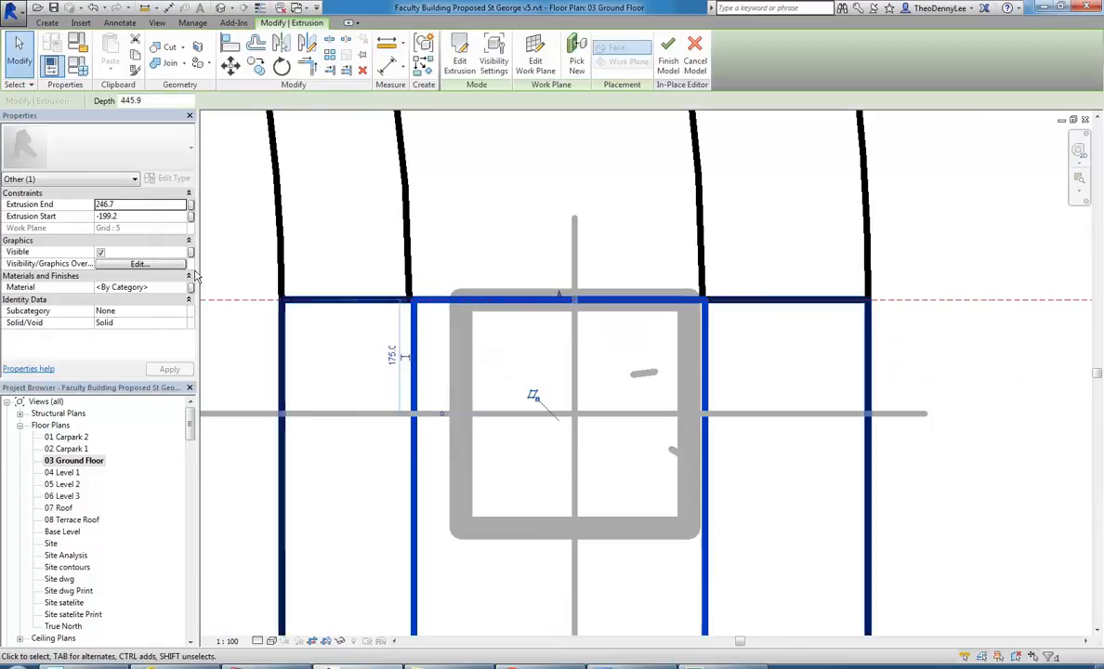
click(133, 216)
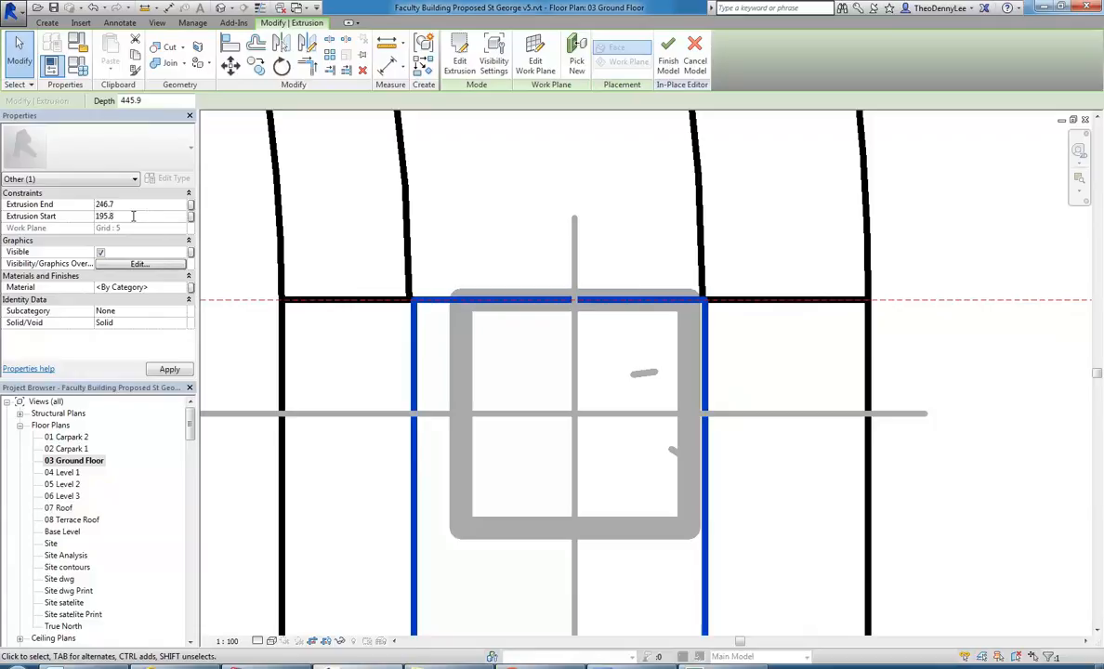
middle_drag(432, 380, 426, 343)
scroll(410, 339, down, 3)
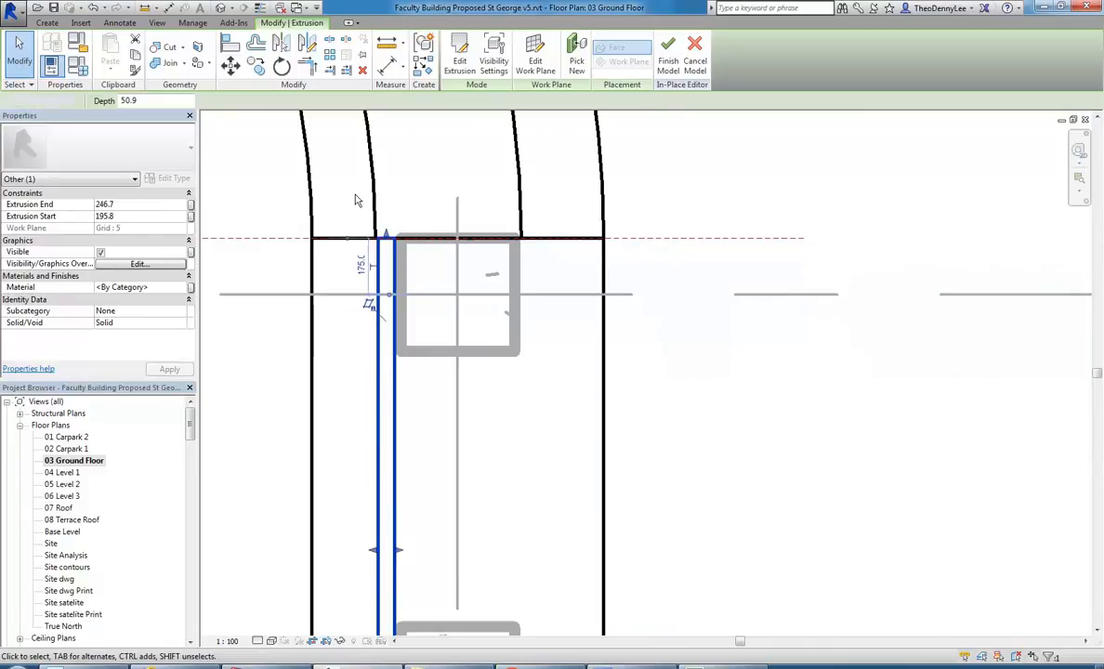
click(330, 180)
Draw a vertical reference plane from the inner end corner of the ring base down past the panel's end.
click(47, 22)
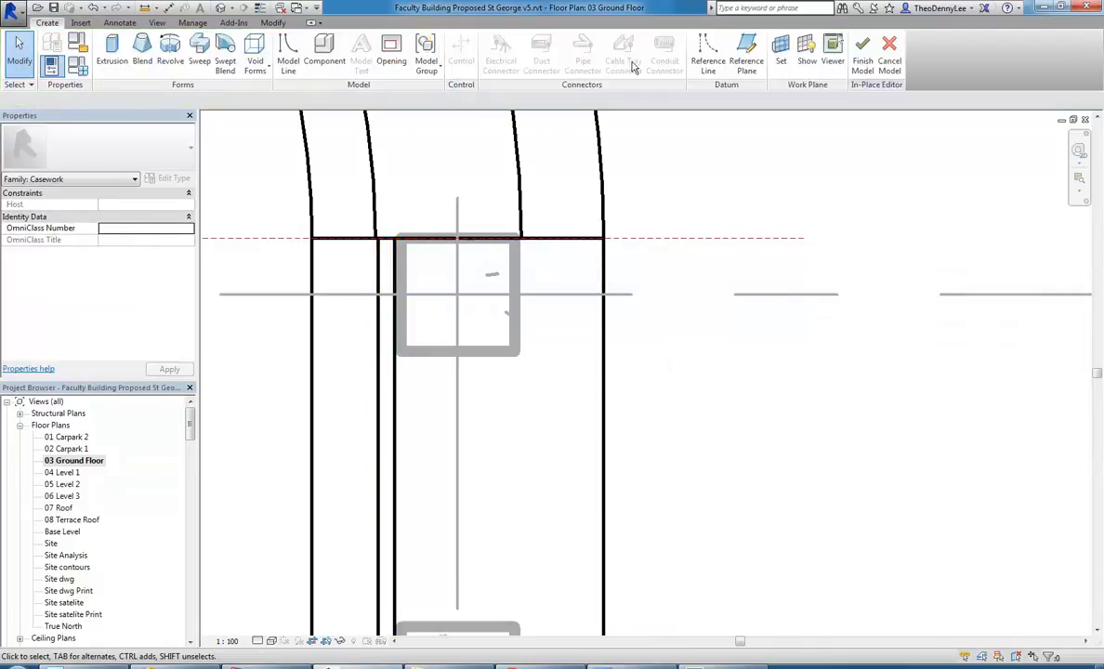
click(745, 57)
scroll(384, 189, up, 3)
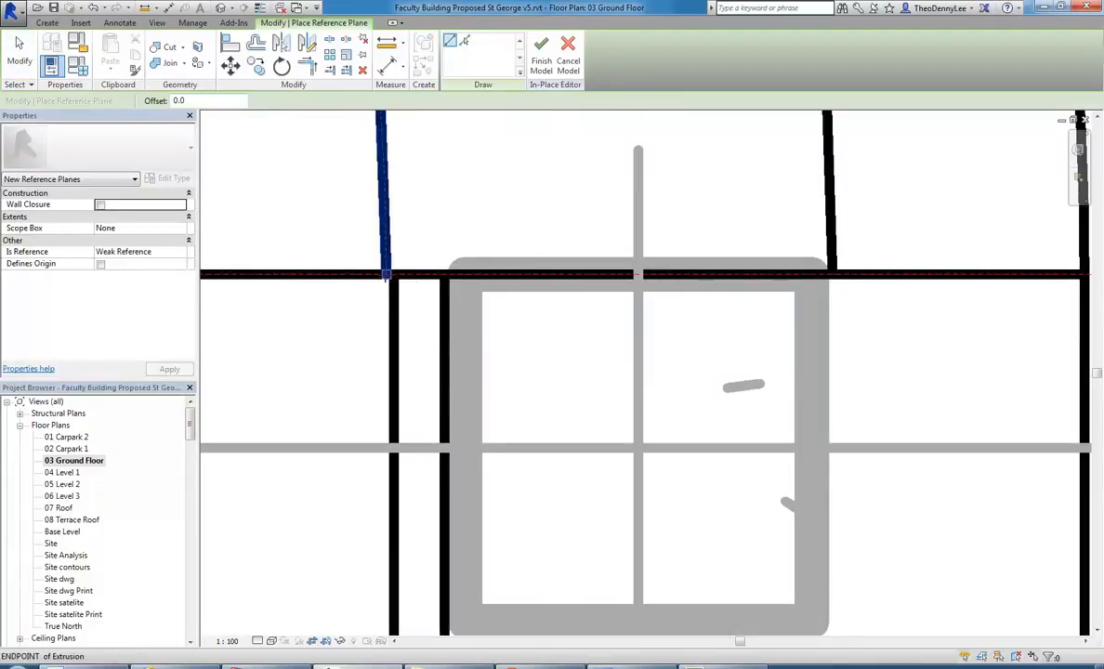
click(386, 275)
scroll(388, 331, down, 3)
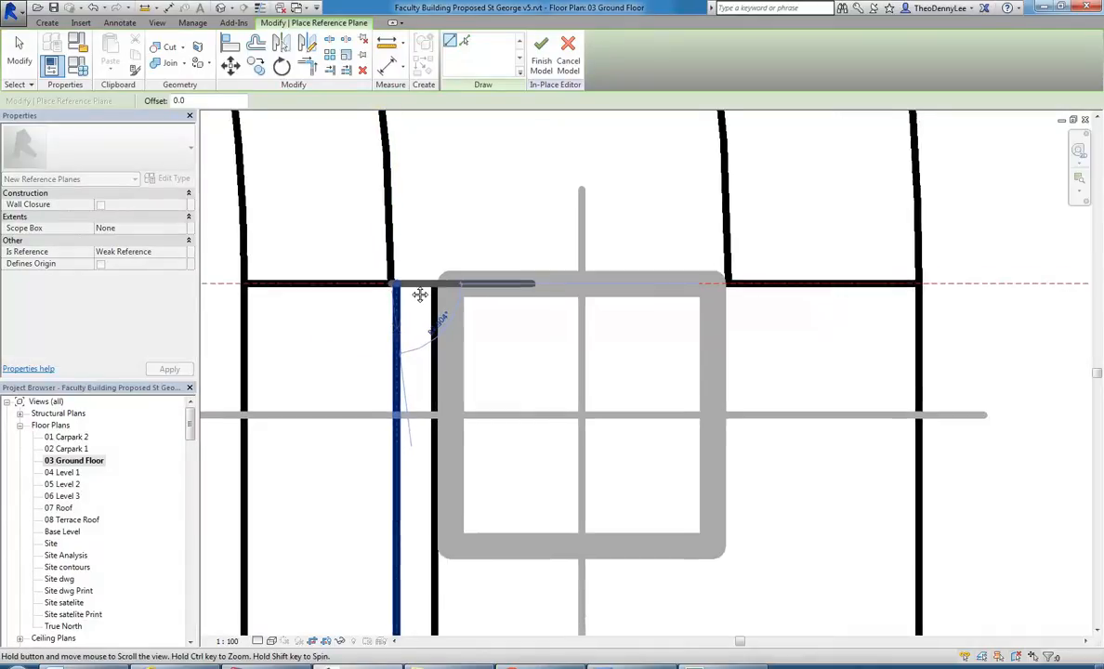
scroll(389, 330, down, 1)
middle_drag(388, 331, 425, 154)
scroll(439, 356, down, 3)
middle_drag(448, 355, 461, 204)
scroll(471, 379, down, 1)
middle_drag(471, 381, 468, 272)
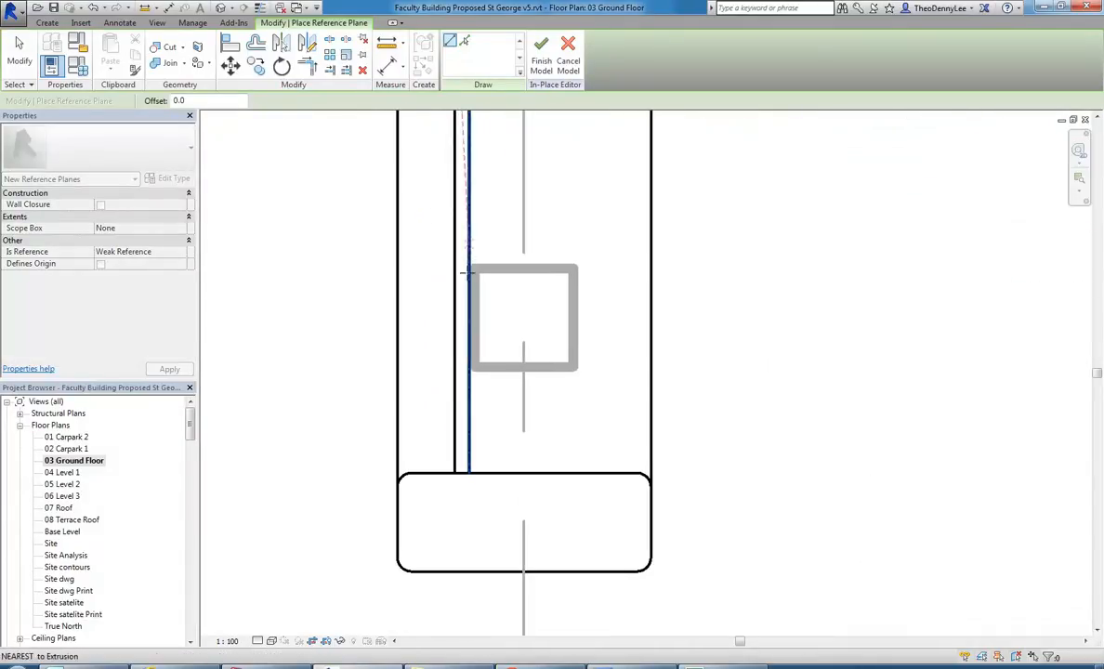
click(451, 497)
Draw a second vertical reference plane from the outer end corner of the ring base down past the panel's end.
scroll(520, 425, down, 1)
middle_drag(520, 424, 485, 520)
scroll(505, 297, up, 1)
middle_drag(504, 298, 512, 380)
scroll(512, 380, up, 1)
scroll(540, 180, up, 2)
middle_drag(539, 180, 550, 266)
scroll(567, 283, up, 5)
click(556, 300)
scroll(557, 344, down, 1)
scroll(552, 395, down, 5)
middle_drag(567, 420, 556, 243)
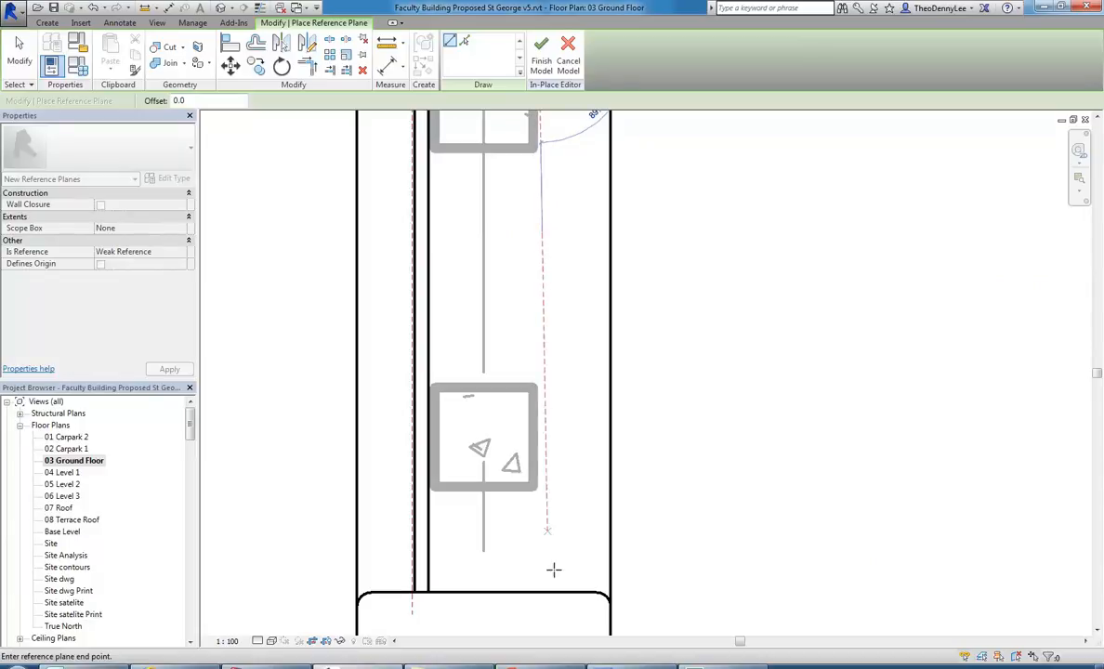
key(Escape)
key(Escape)
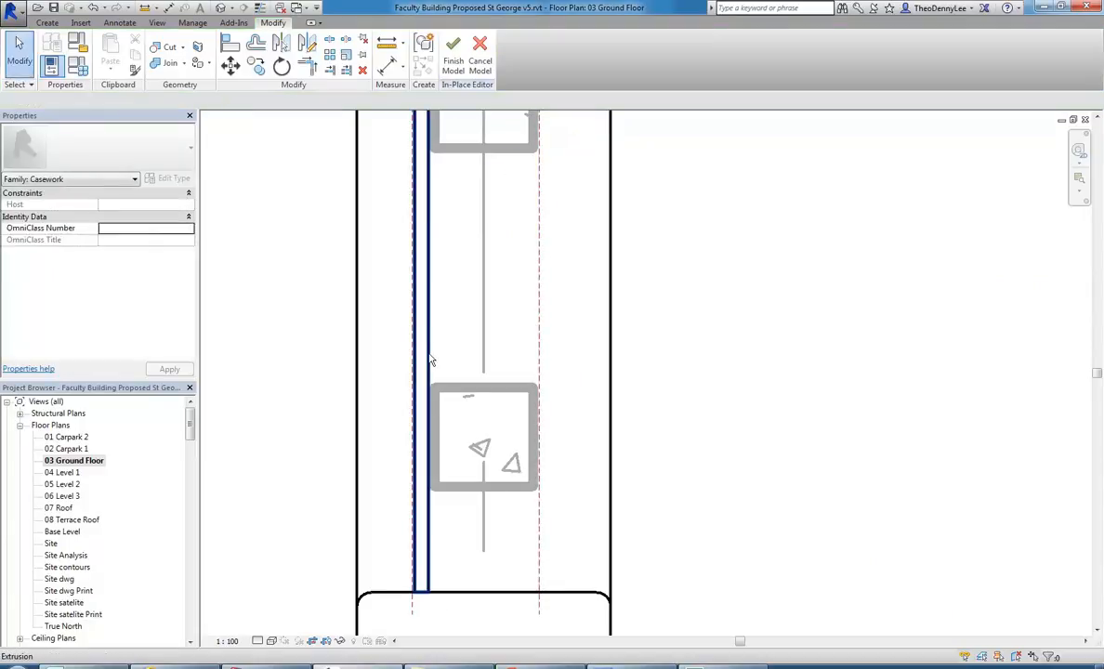
Stretch the base panel between the two reference planes, with the extrusion running from -195.8 to 254.2 mm.
click(431, 355)
scroll(439, 338, up, 2)
drag(392, 309, 616, 311)
click(263, 362)
Open the {3D} Copy 1 view and examine how the base panel meets the ring base below the countertop.
drag(193, 428, 185, 460)
click(65, 508)
double_click(65, 508)
scroll(446, 527, up, 5)
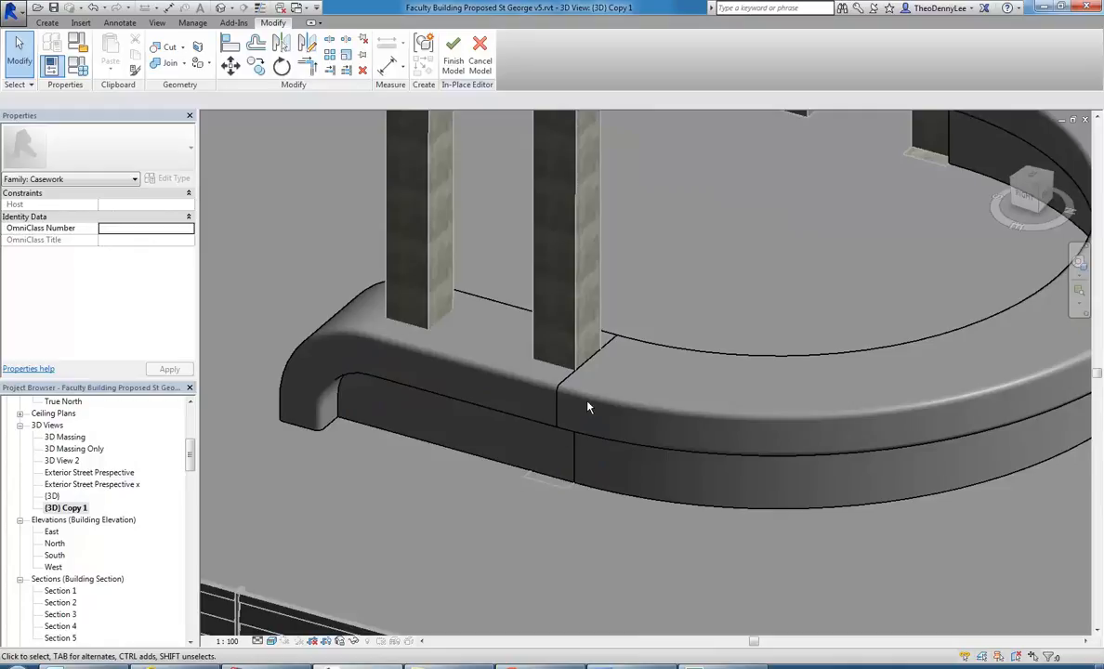
scroll(587, 406, up, 3)
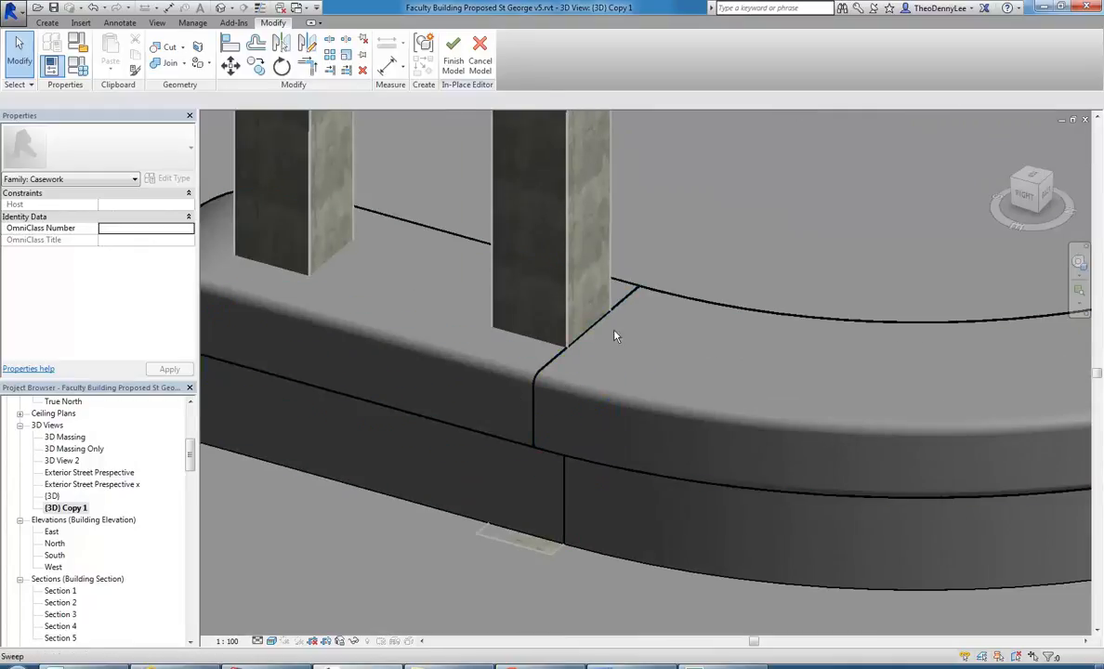
scroll(567, 346, down, 4)
shift+middle_drag(753, 281, 704, 320)
Mirror a copy of the base panel about the counter's central reference plane in the Section 5 view.
drag(191, 456, 192, 483)
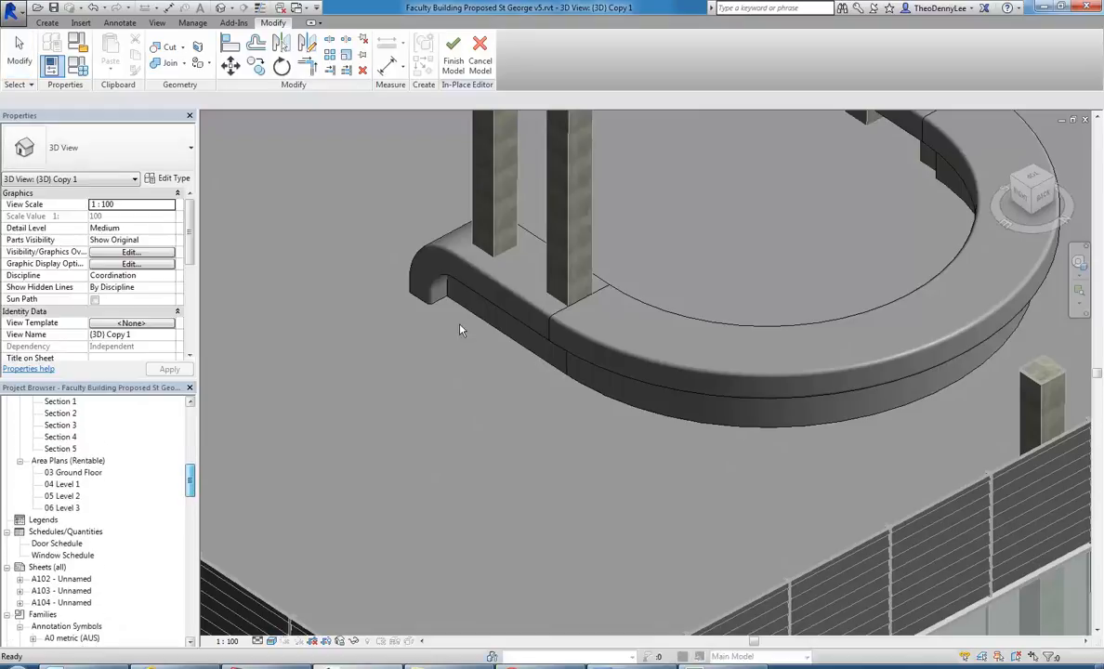
click(500, 330)
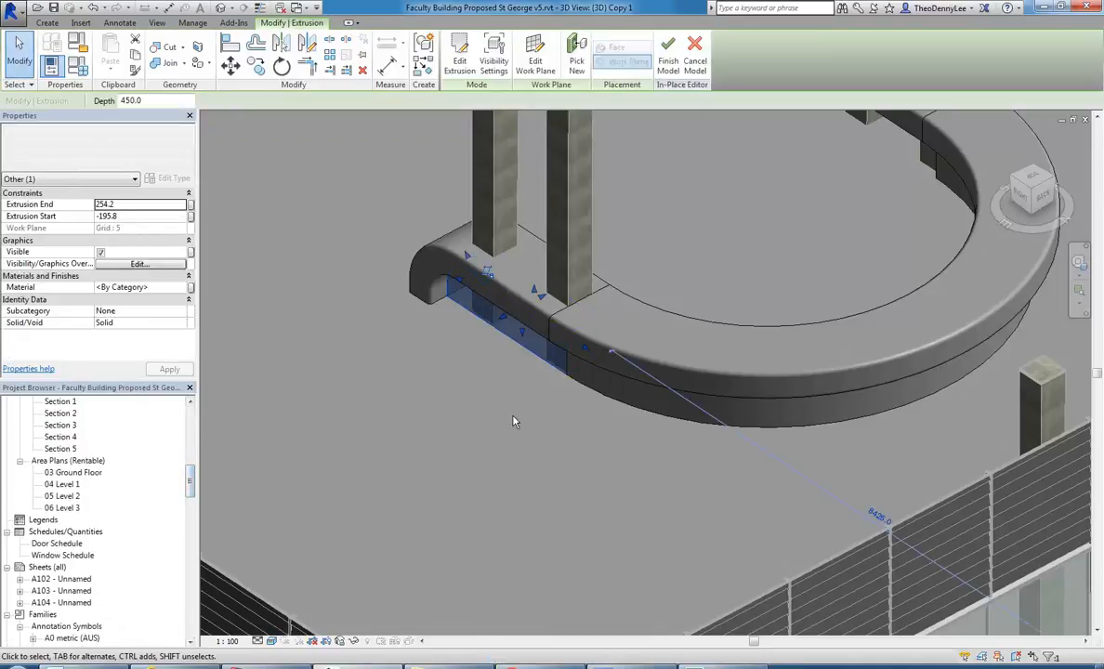
double_click(61, 449)
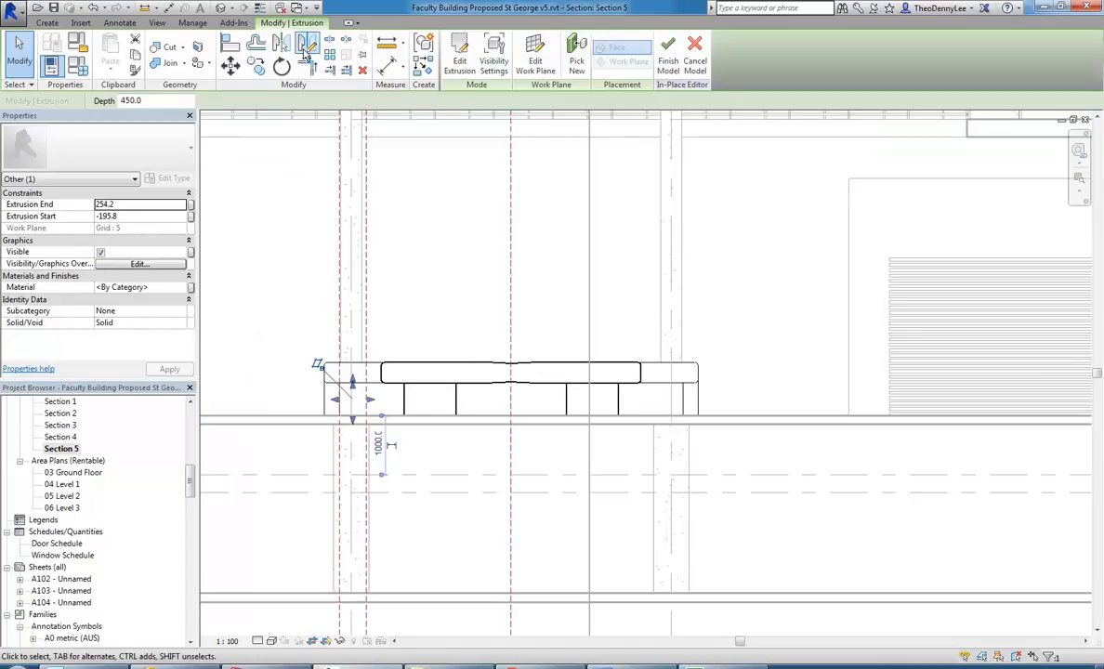
click(283, 44)
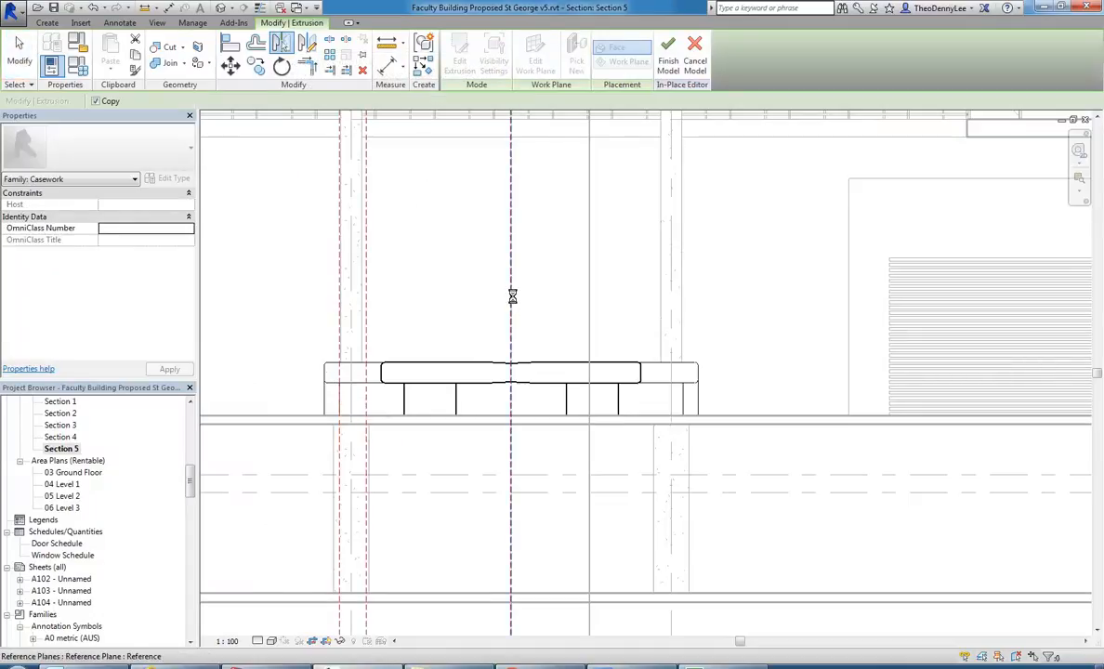
key(Escape)
key(Escape)
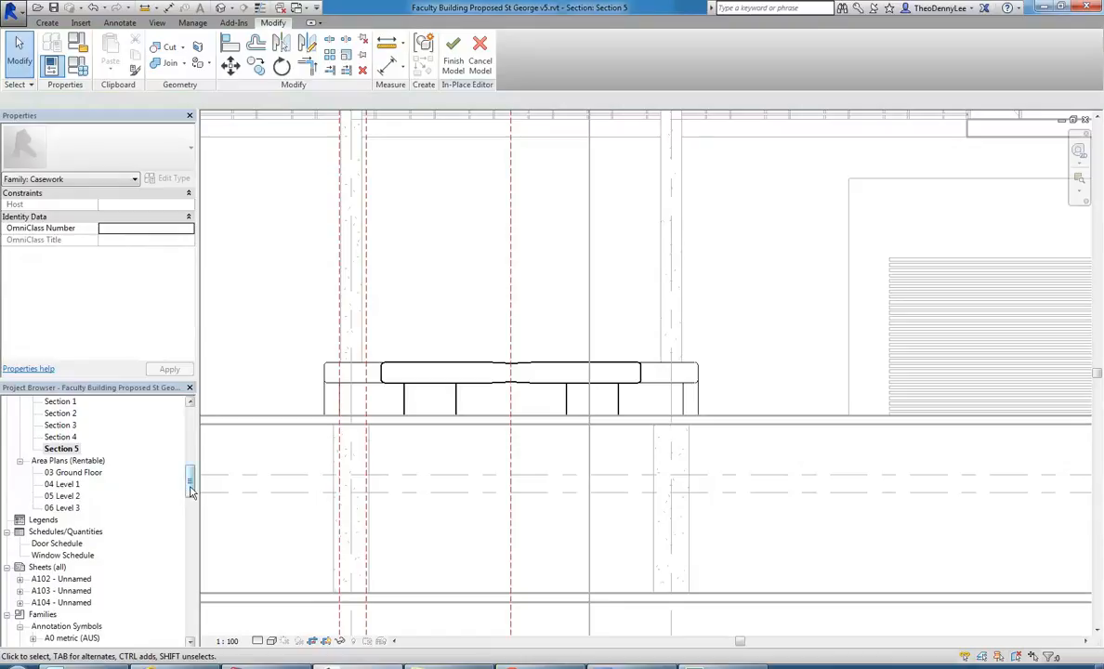
In the {3D} Copy 1 view, join both swept arms to the half-ring countertop with Join Geometry.
drag(191, 490, 190, 472)
double_click(65, 448)
middle_drag(483, 306, 420, 429)
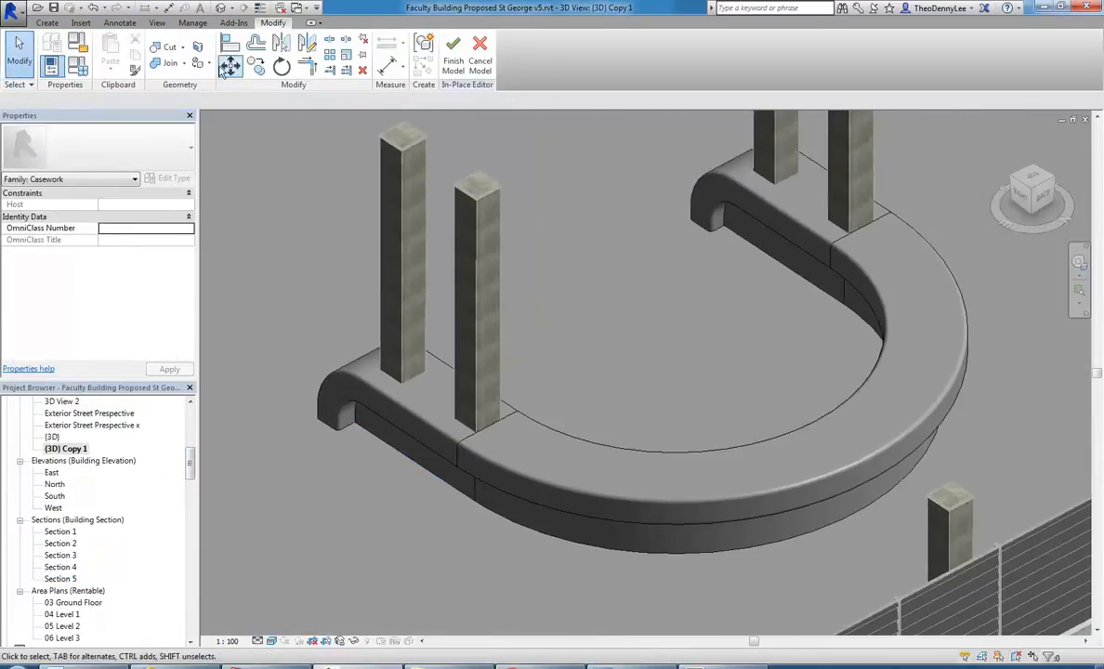
click(169, 65)
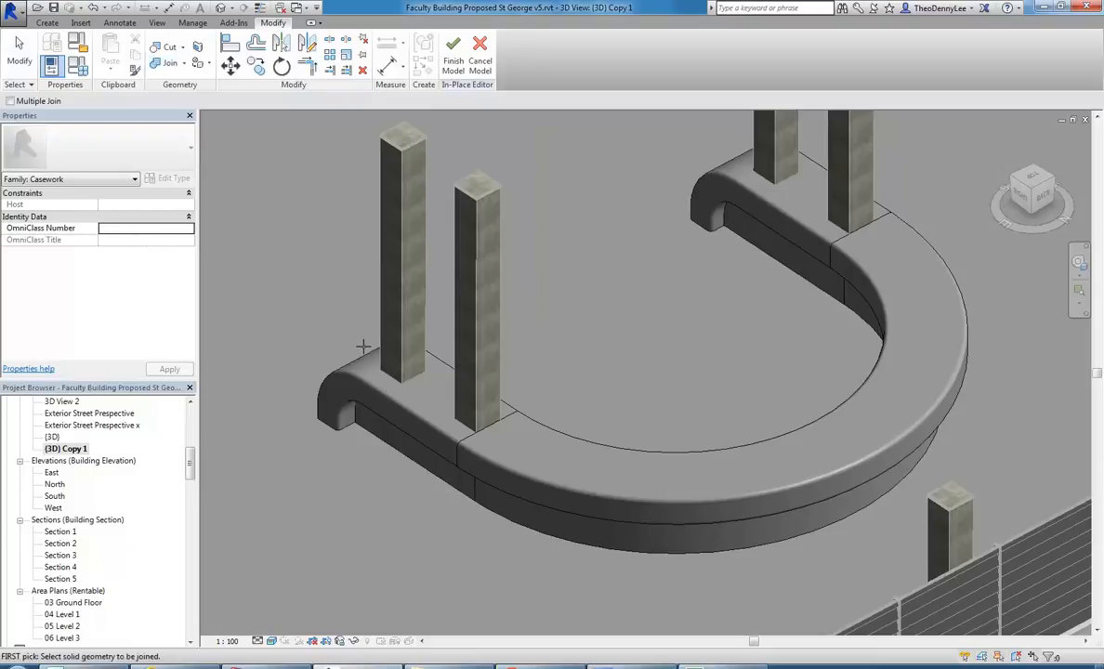
click(425, 431)
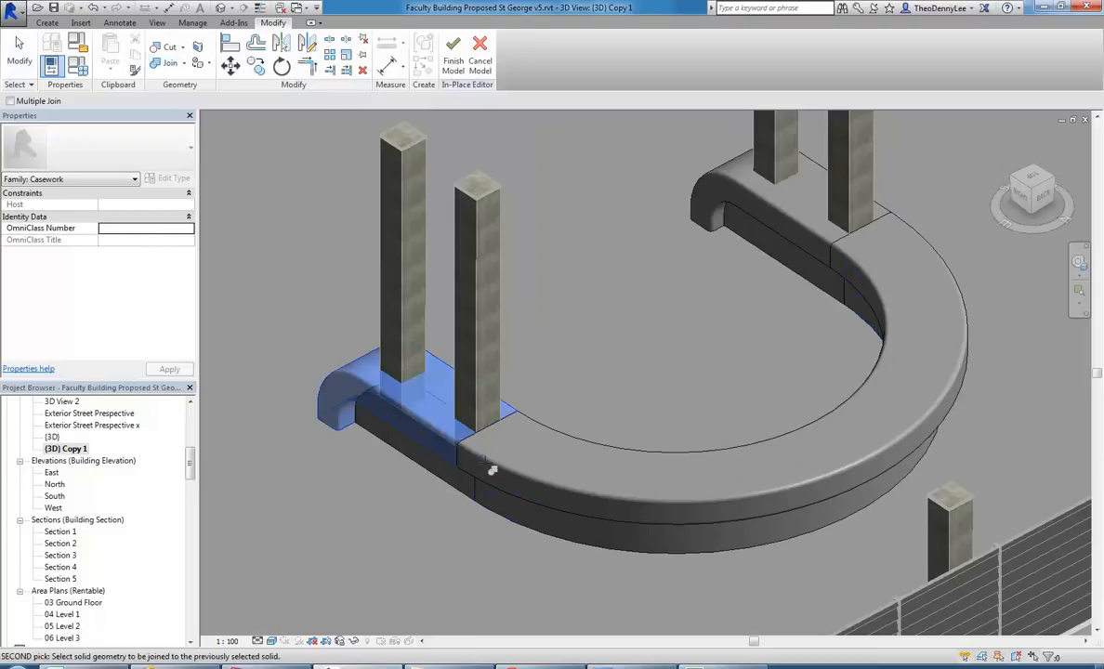
click(554, 425)
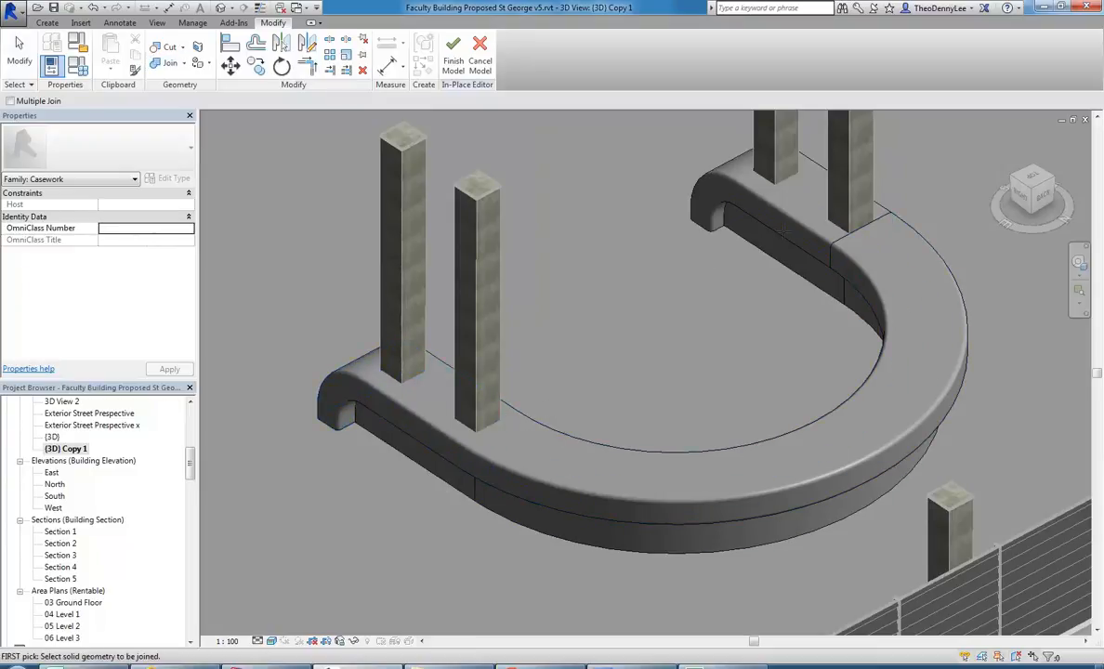
click(732, 225)
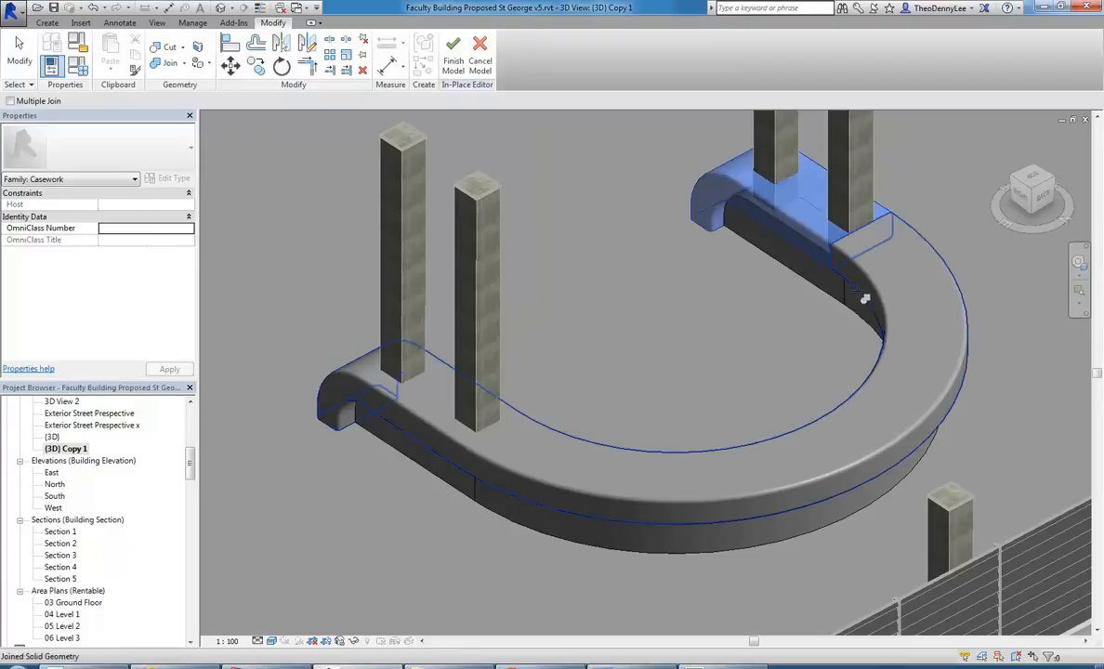
click(813, 286)
Join both straight base panels to the ring base and examine the merged underside of the counter.
click(427, 460)
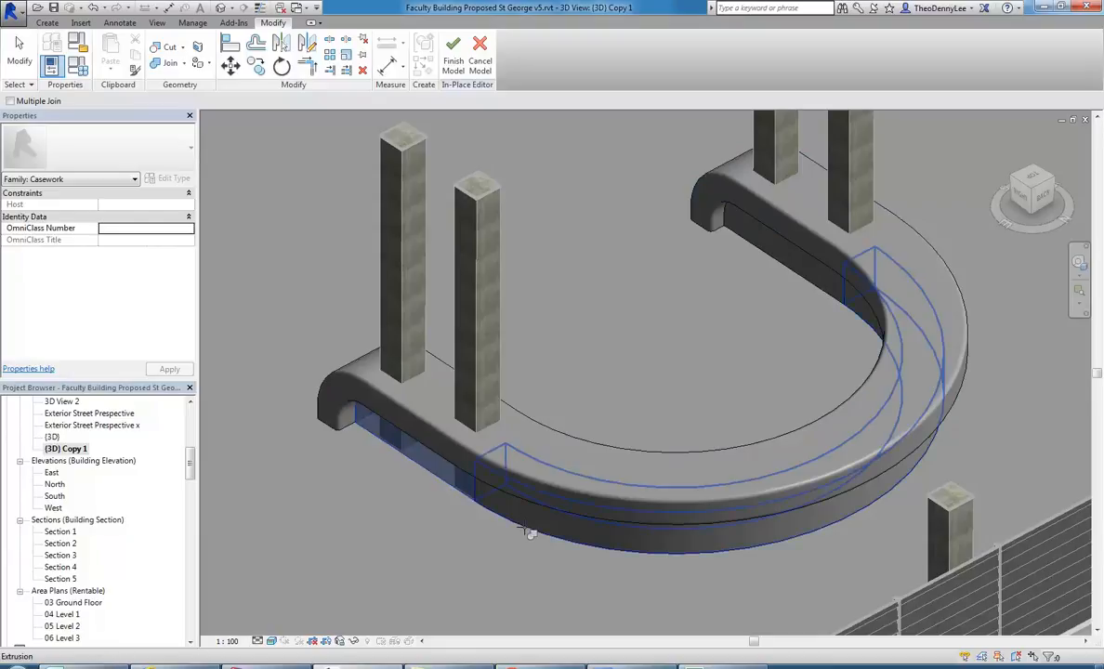
click(793, 286)
click(870, 323)
key(Escape)
shift+middle_drag(454, 458, 478, 558)
scroll(483, 562, up, 2)
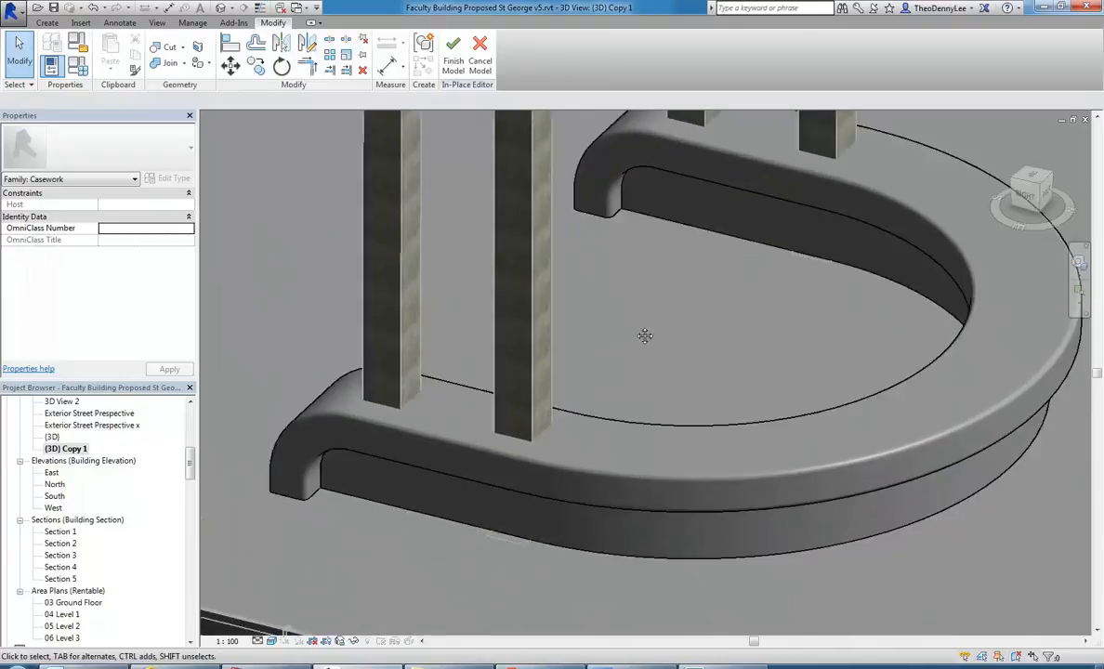
scroll(622, 340, up, 2)
click(48, 22)
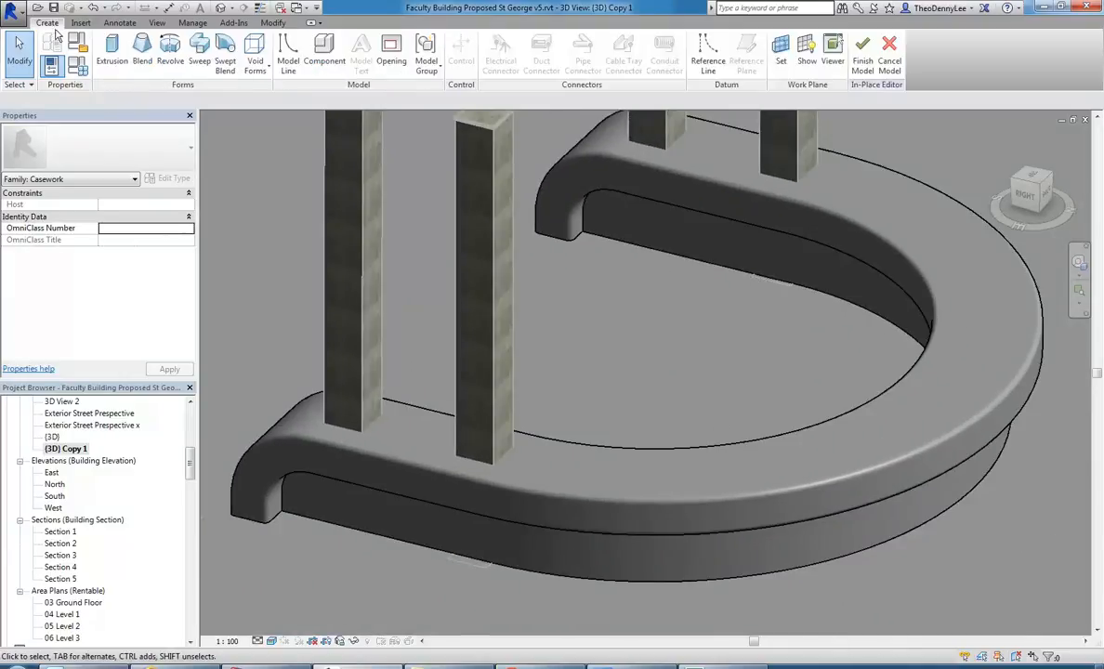
click(226, 65)
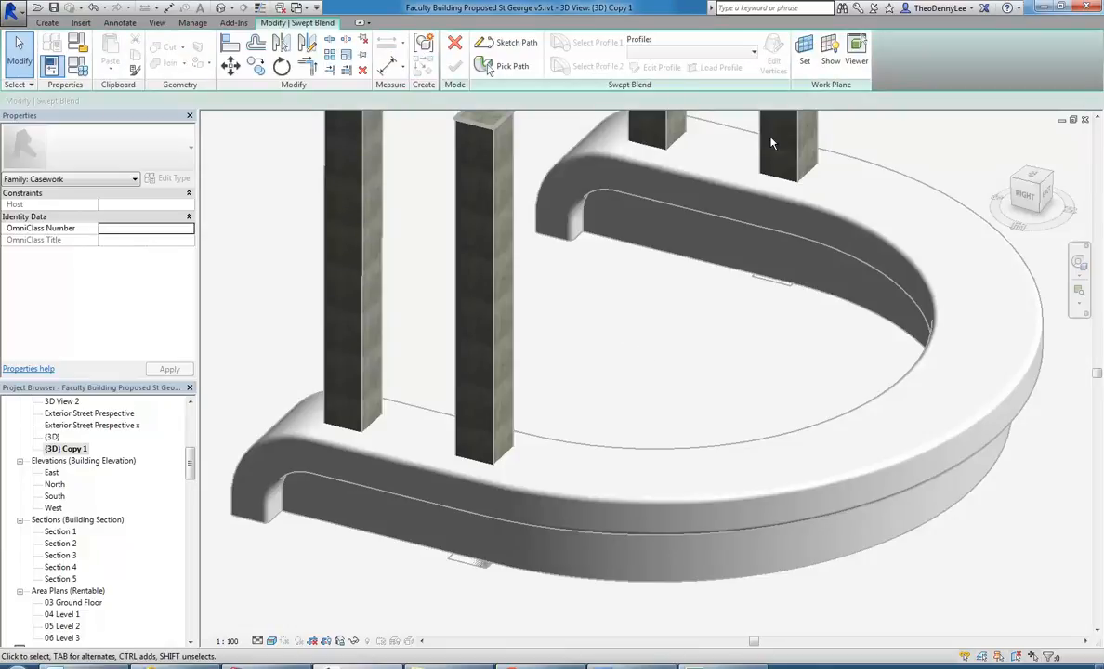
click(455, 44)
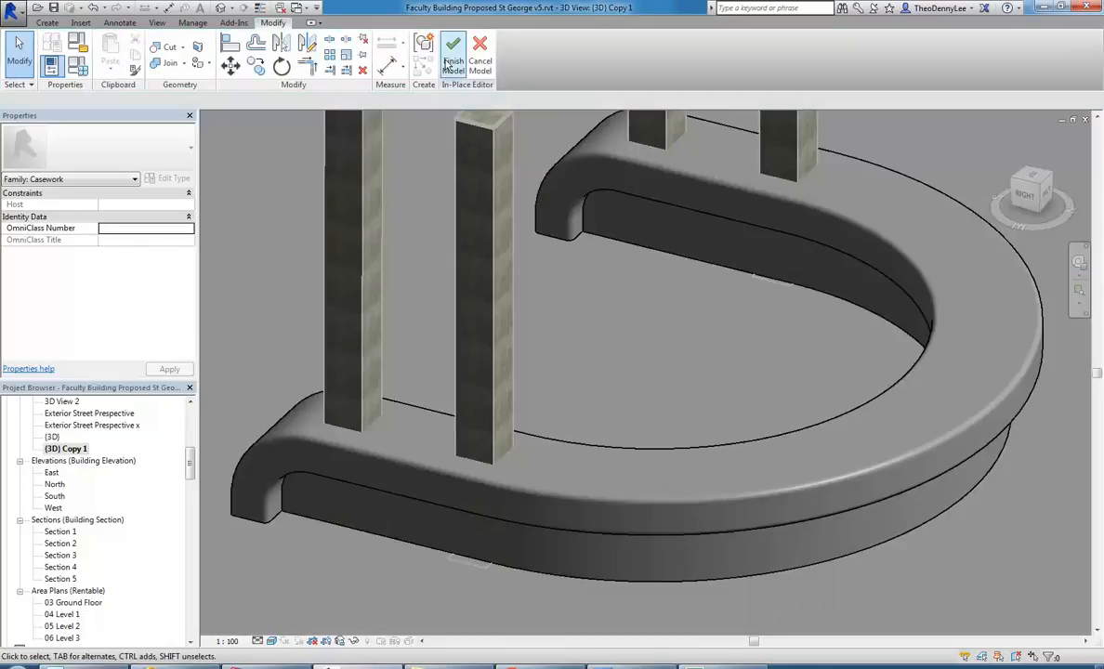
Finish the in-place counter model and view it among the columns in the surrounding building.
scroll(612, 340, down, 3)
scroll(596, 376, up, 3)
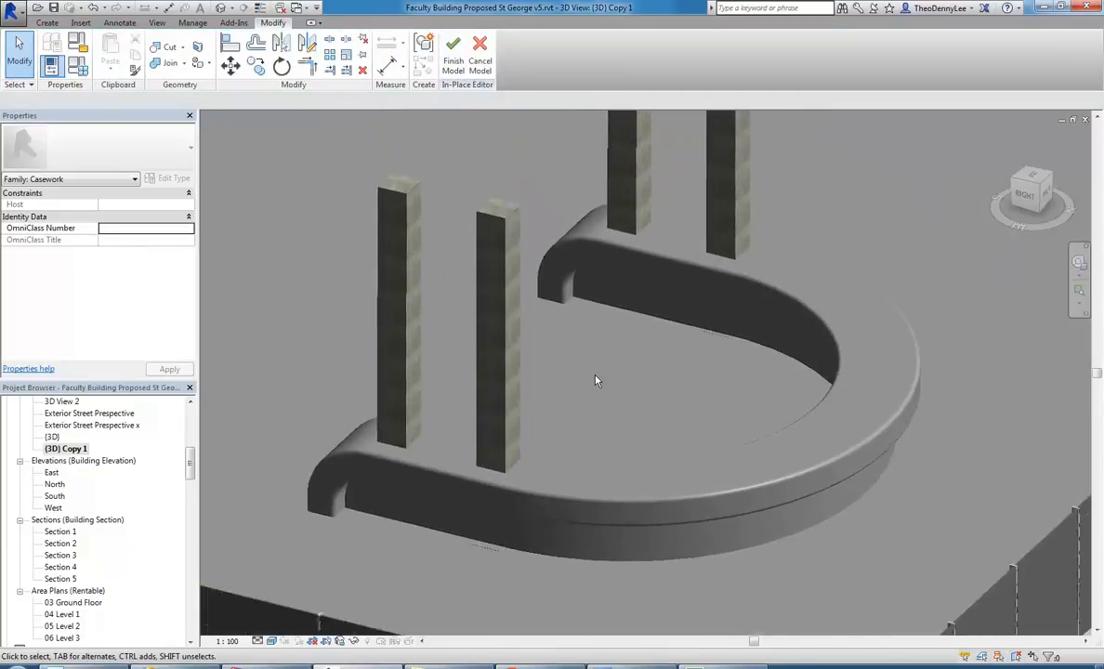
click(51, 24)
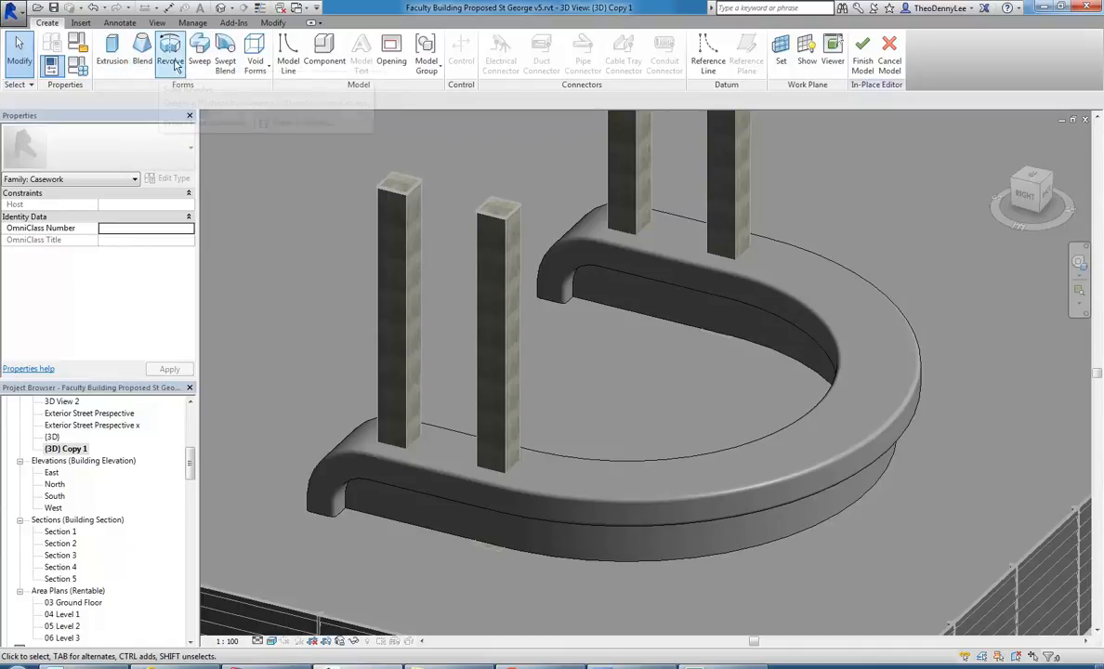
click(862, 48)
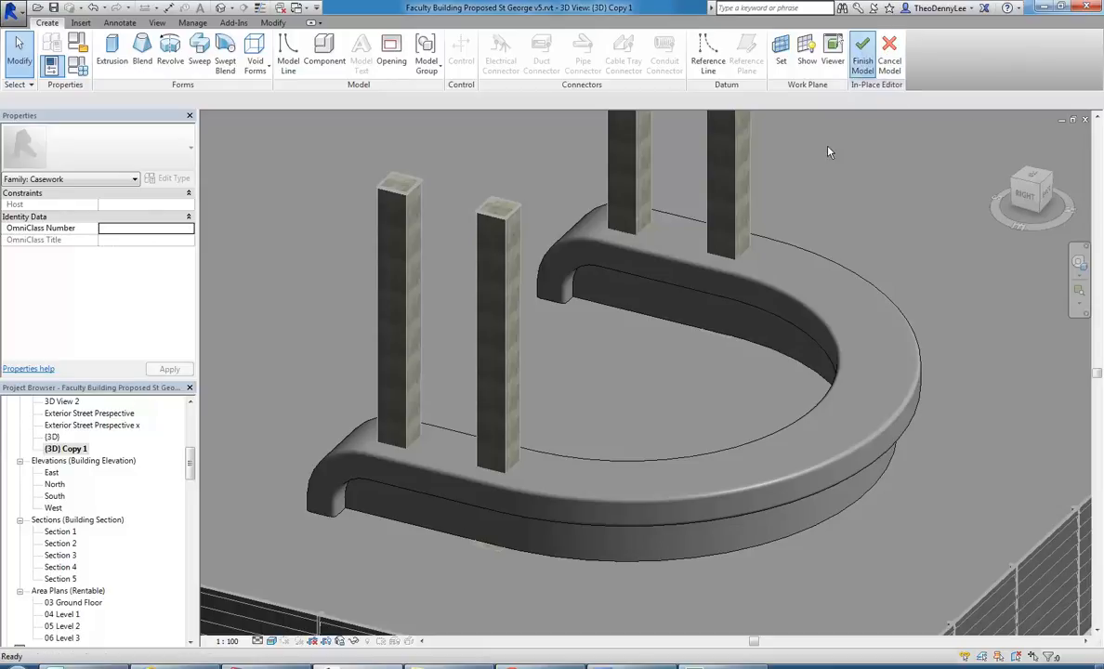
scroll(646, 374, down, 3)
shift+middle_drag(645, 375, 628, 419)
scroll(597, 371, up, 2)
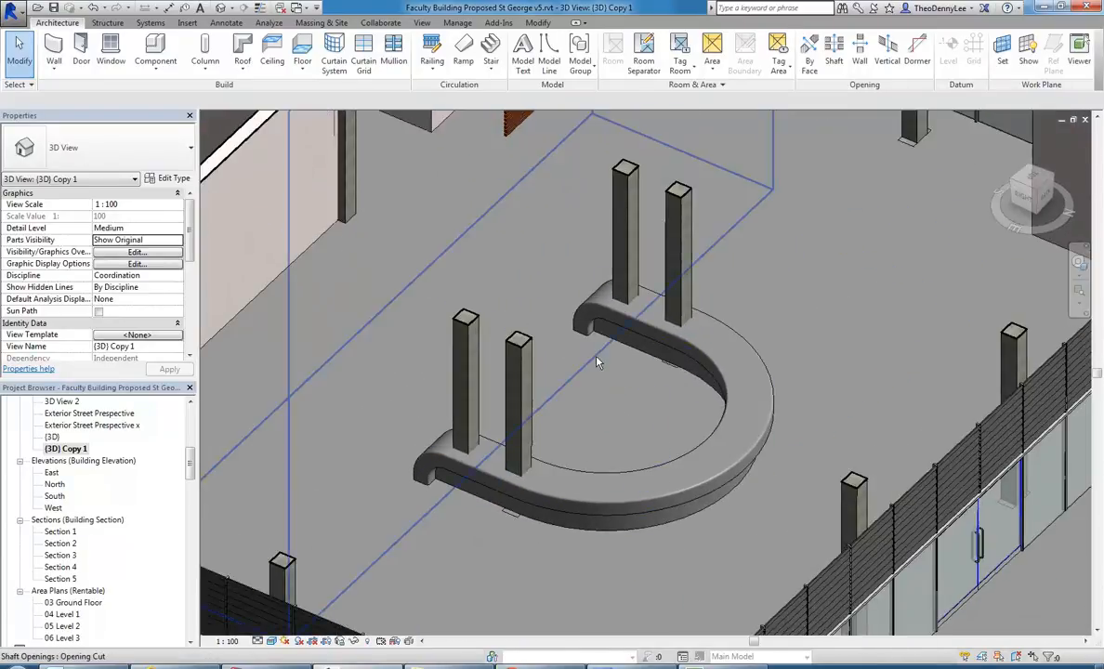